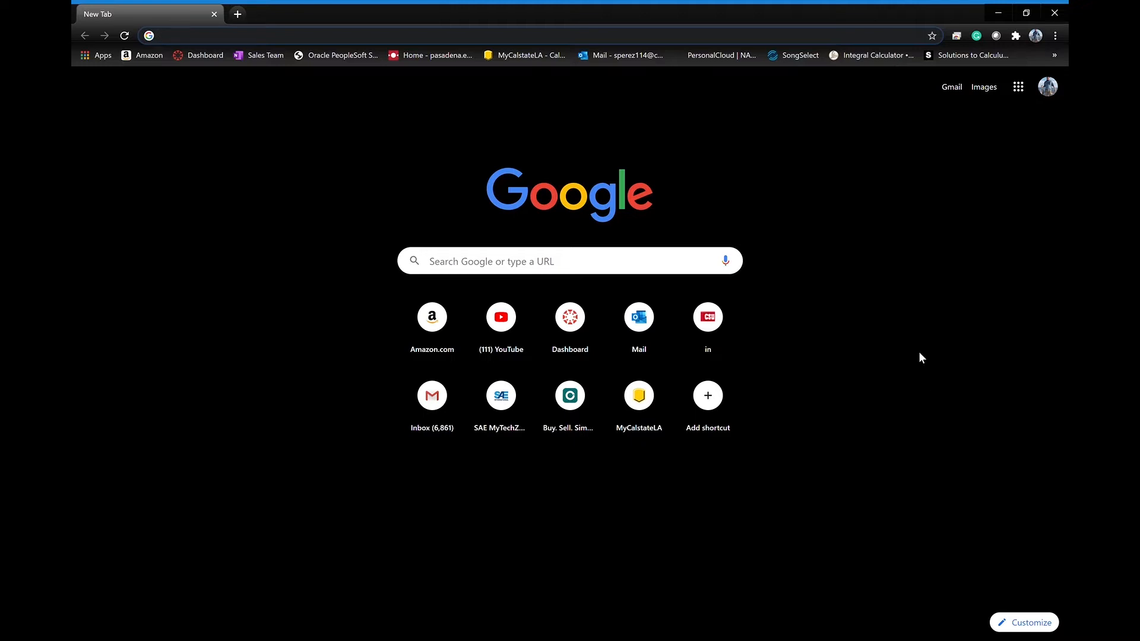
- Open geargenerator.com and turn gear #3 from an internal gear into an external one
{"action": "type", "text": "gear"}
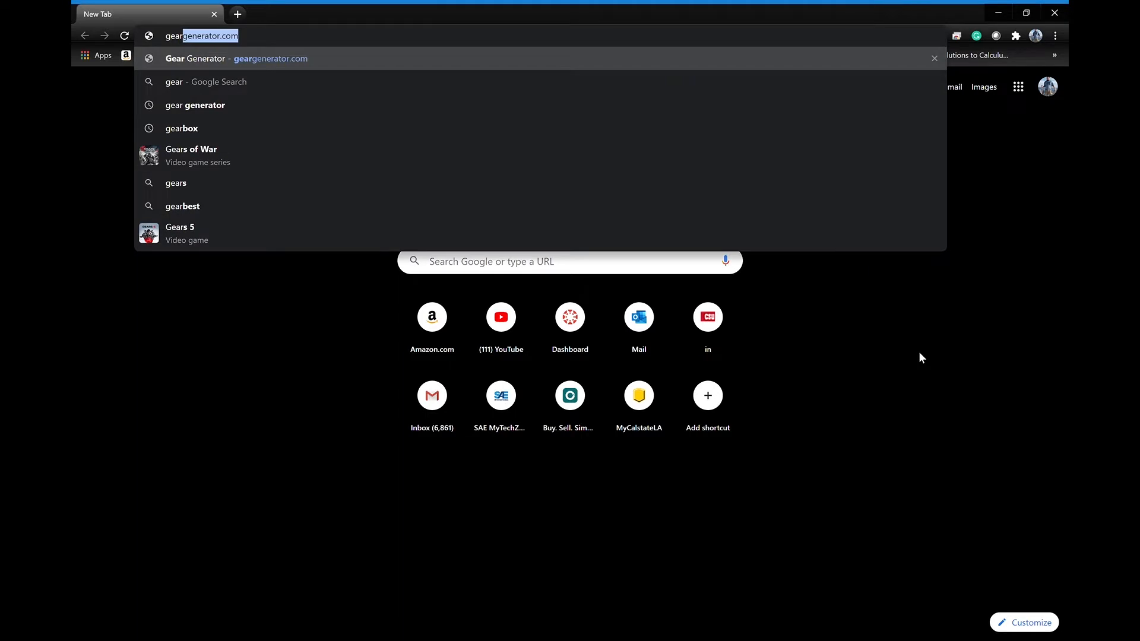
{"action": "key", "text": "Down"}
{"action": "key", "text": "Up"}
{"action": "key", "text": "Return"}
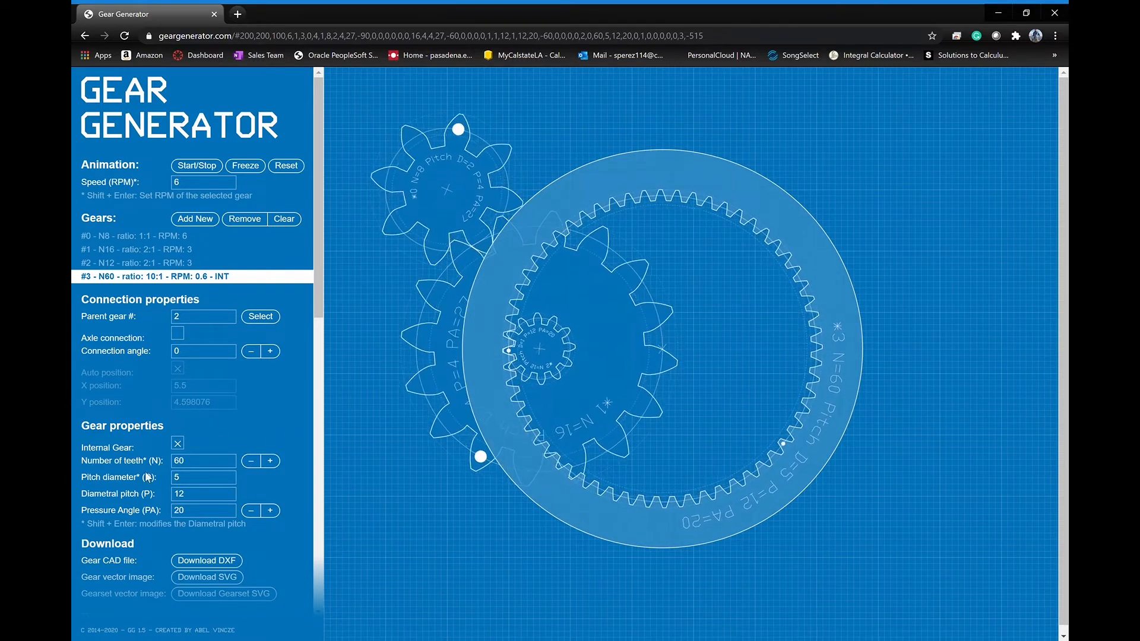
{"action": "left_click", "coordinate": [177, 444]}
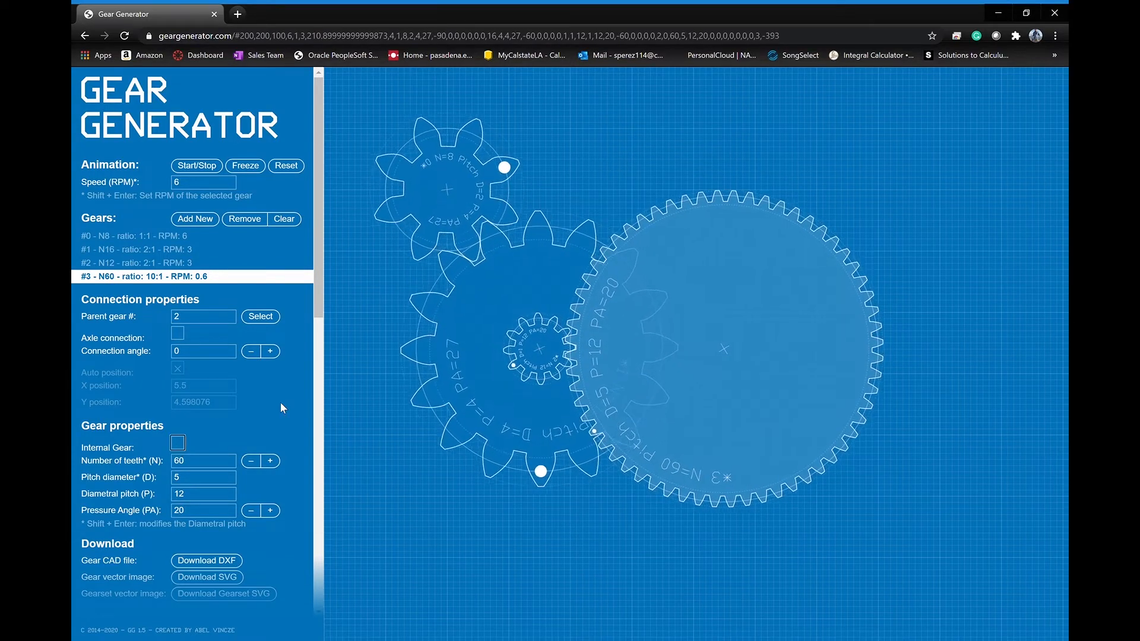
- Set gear #0 to 16 teeth with a diametral pitch of 10 and a pressure angle of 20
{"action": "left_click", "coordinate": [123, 237]}
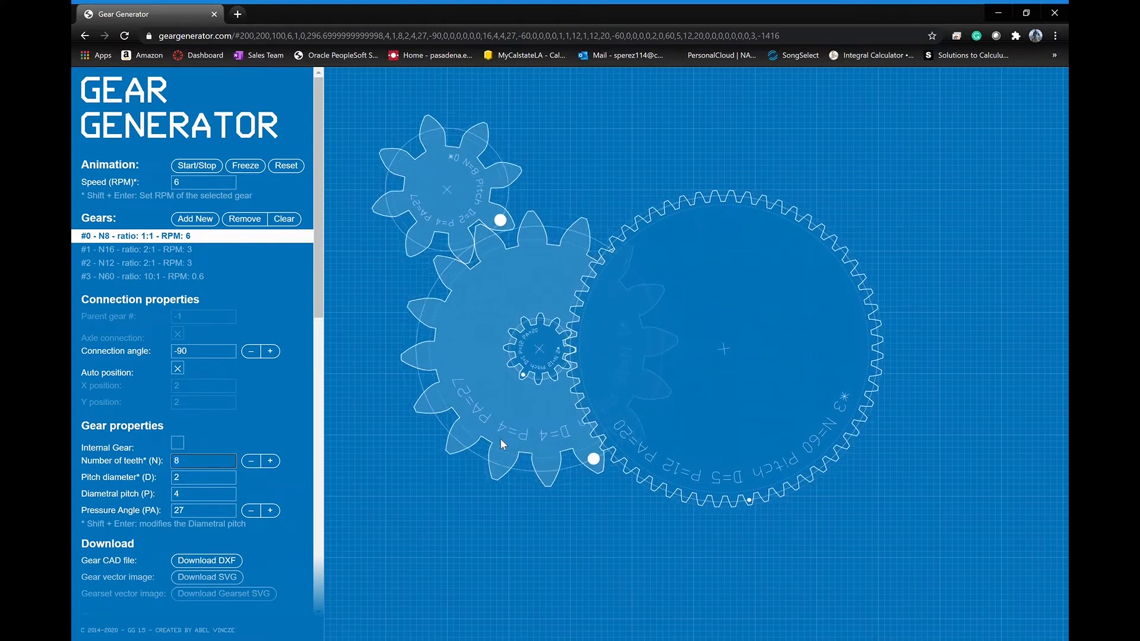
{"action": "key", "text": "BackSpace"}
{"action": "type", "text": "16"}
{"action": "key", "text": "Tab"}
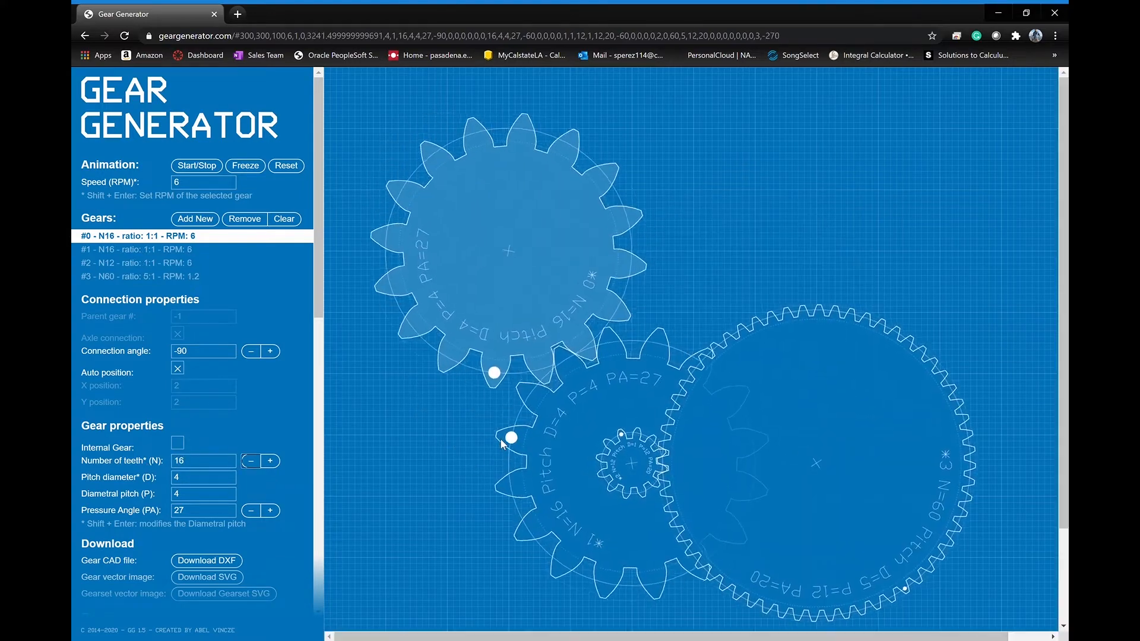
{"action": "left_click", "coordinate": [193, 491]}
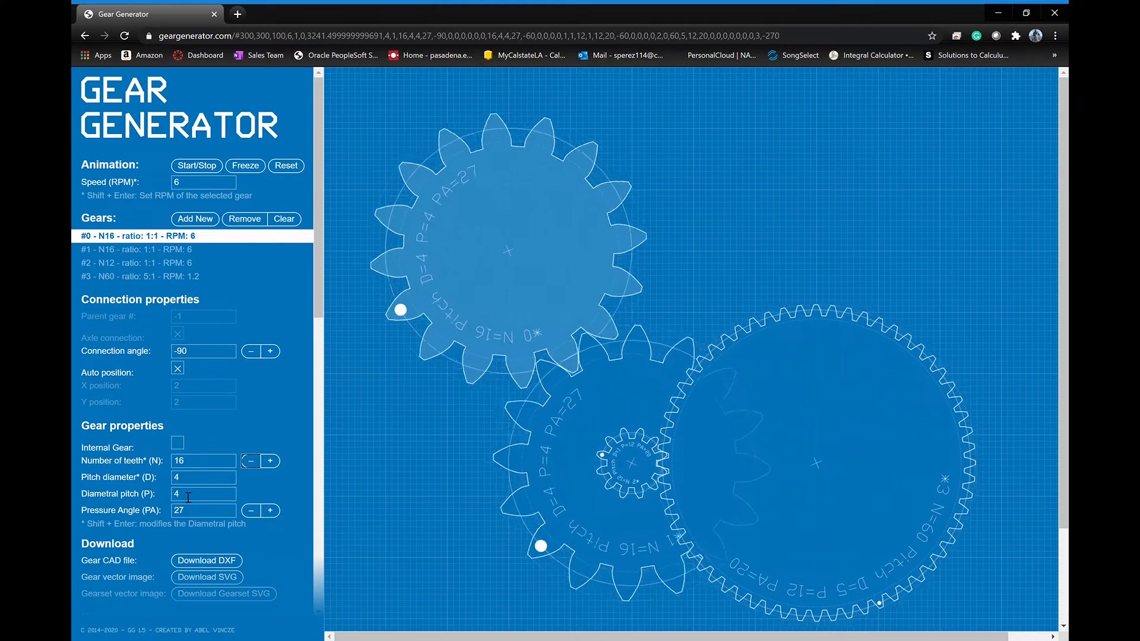
{"action": "key", "text": "BackSpace"}
{"action": "type", "text": "10"}
{"action": "key", "text": "Tab"}
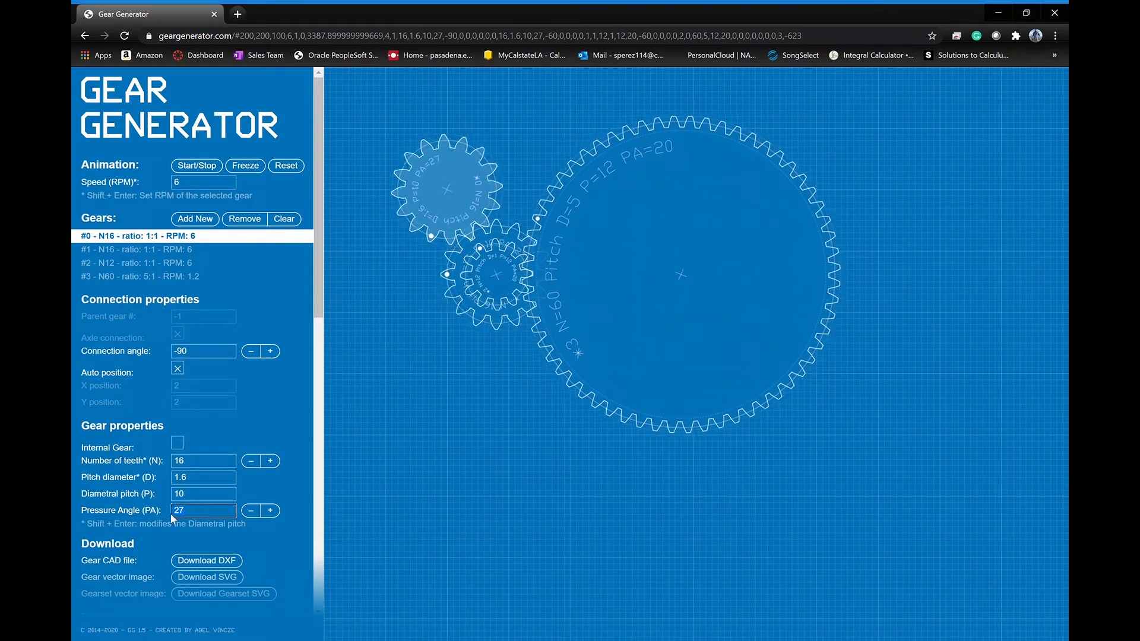
{"action": "type", "text": "20"}
{"action": "key", "text": "Tab"}
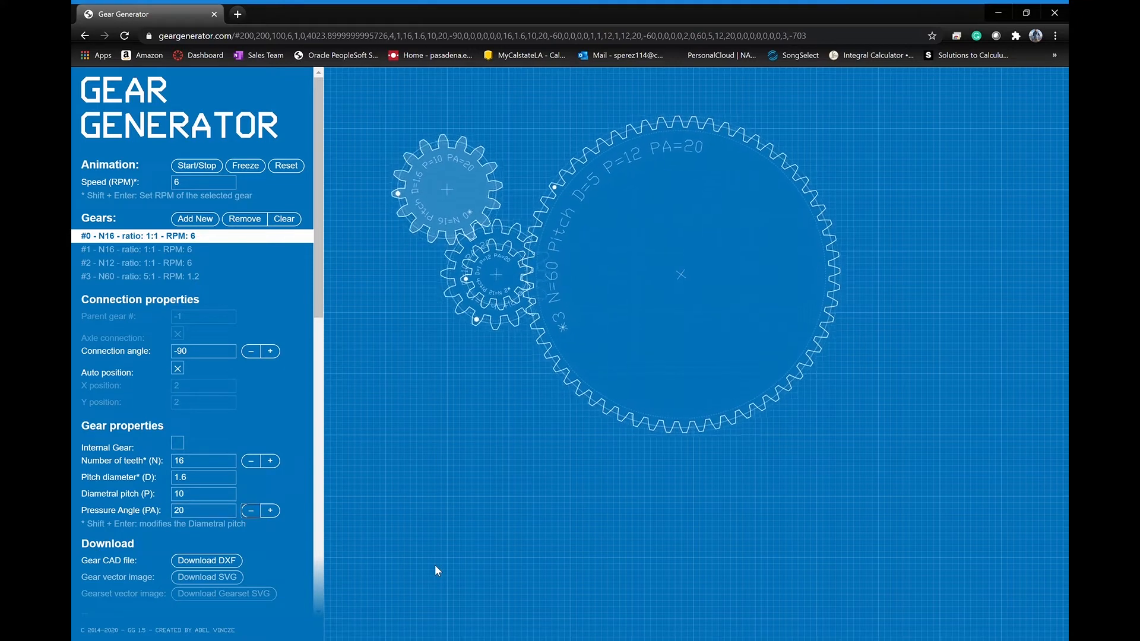
- Set gear #1 to 40 teeth and compare it with gear #0
{"action": "left_click", "coordinate": [152, 251]}
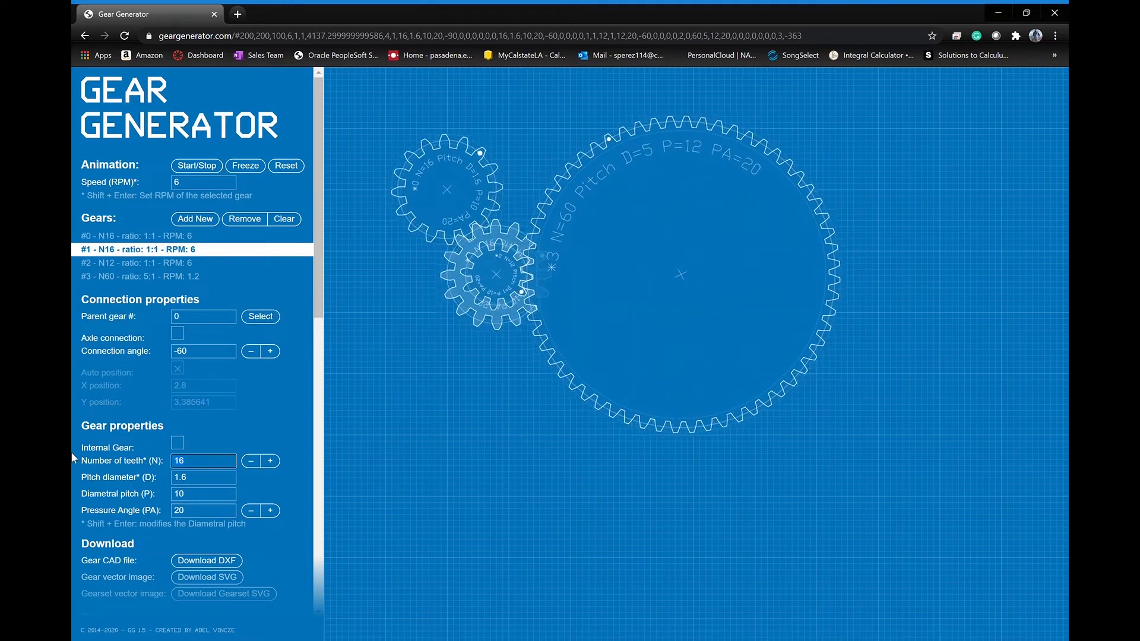
{"action": "type", "text": "40"}
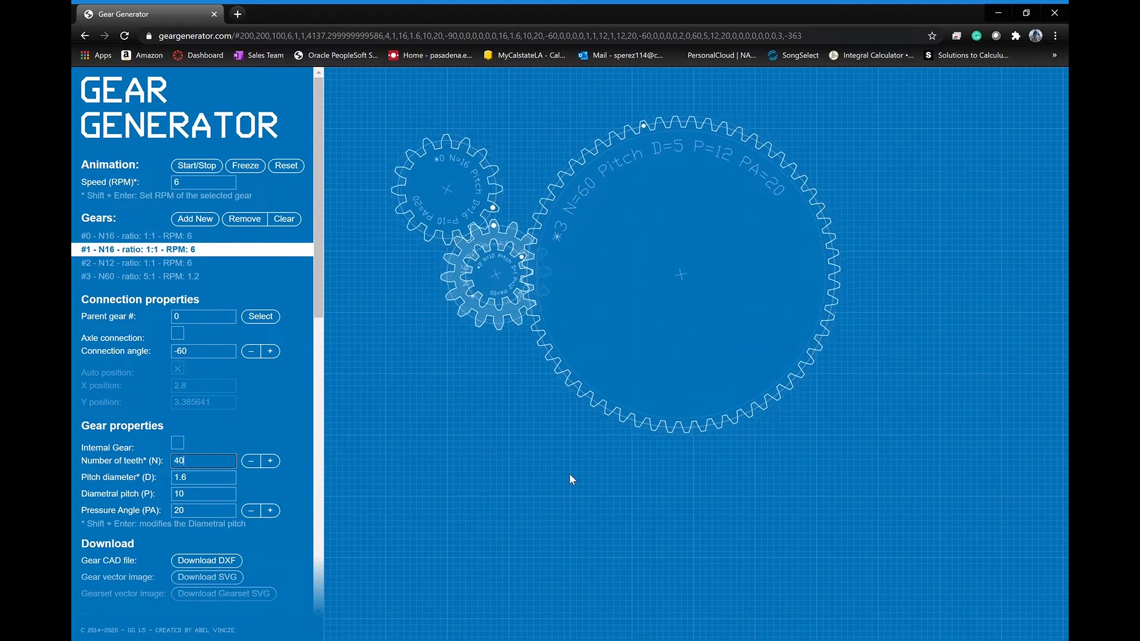
{"action": "key", "text": "Return"}
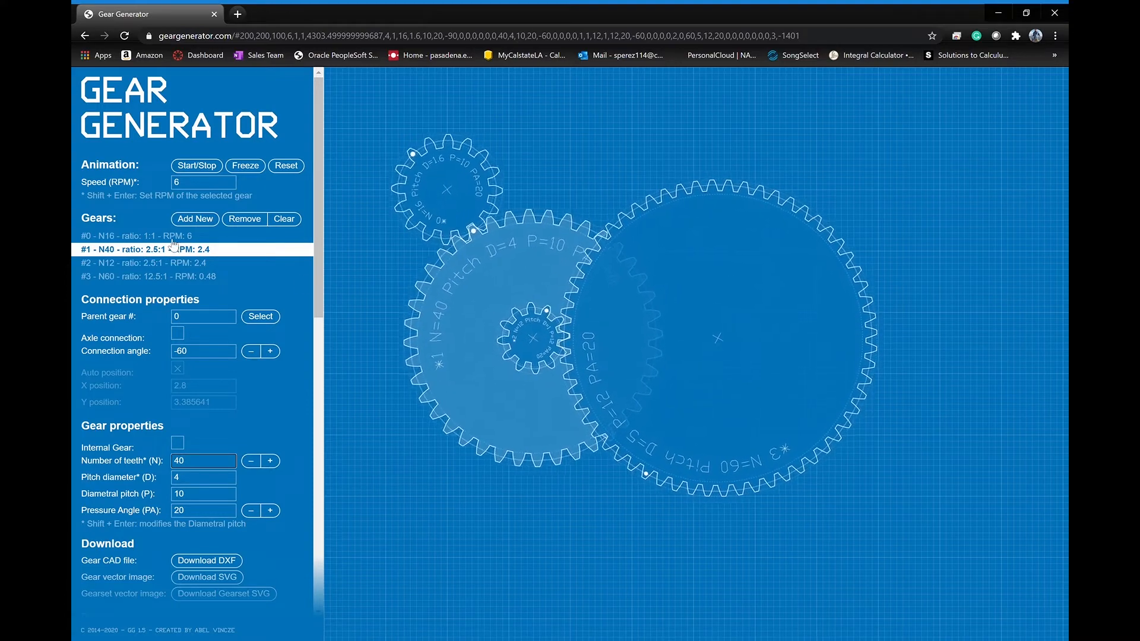
{"action": "left_click", "coordinate": [156, 236]}
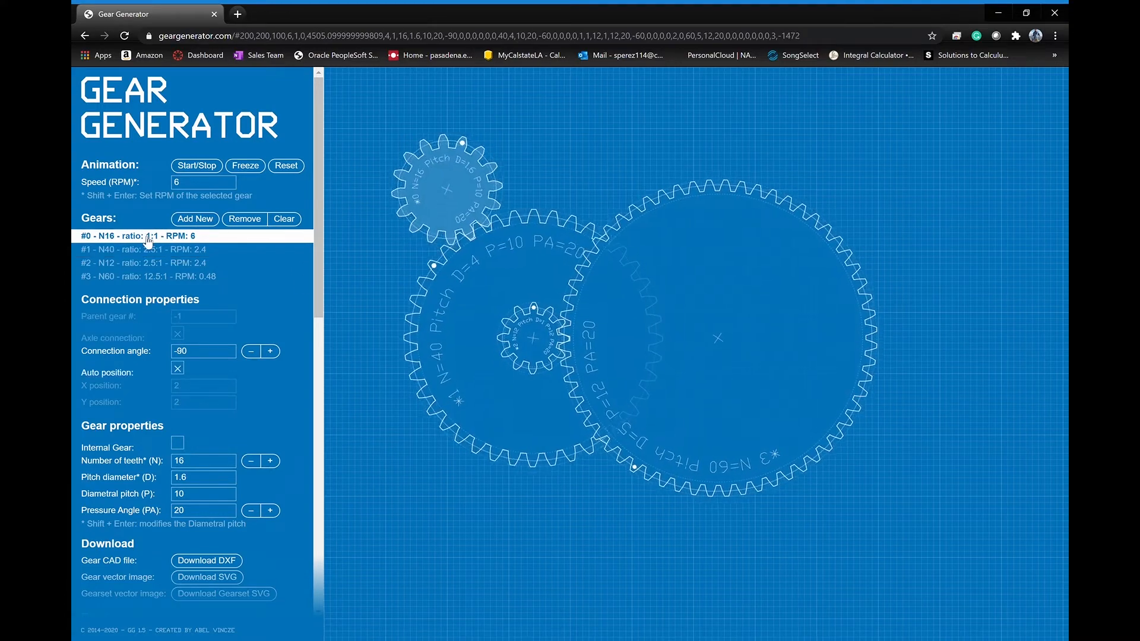
{"action": "left_click", "coordinate": [146, 250]}
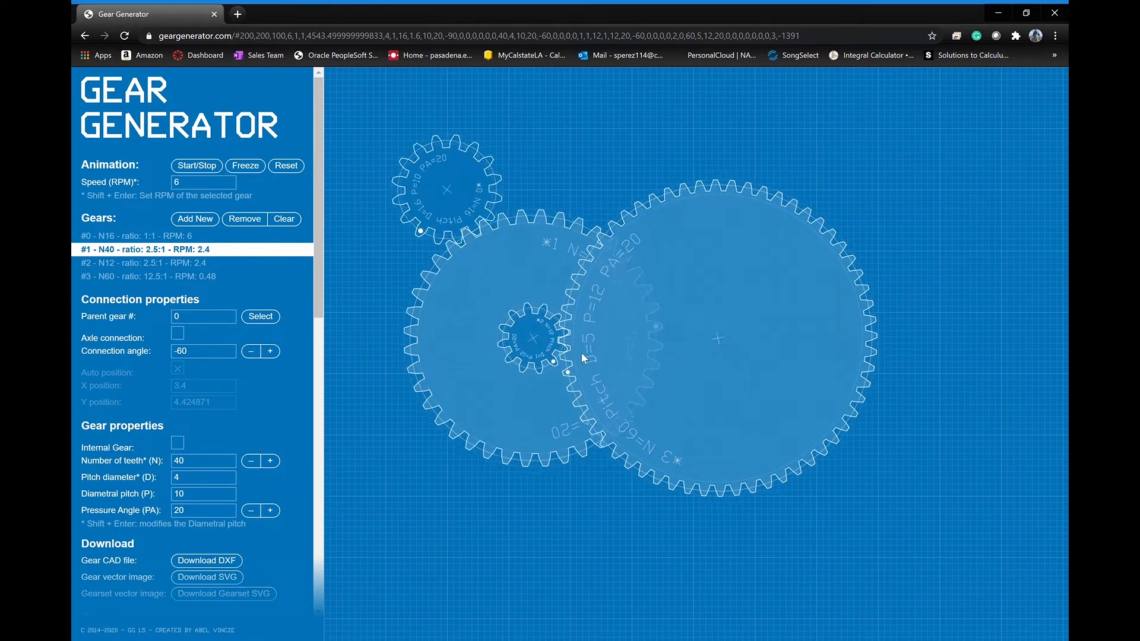
- Set gear #2 to 17 teeth with a diametral pitch of 10
{"action": "left_click", "coordinate": [195, 265]}
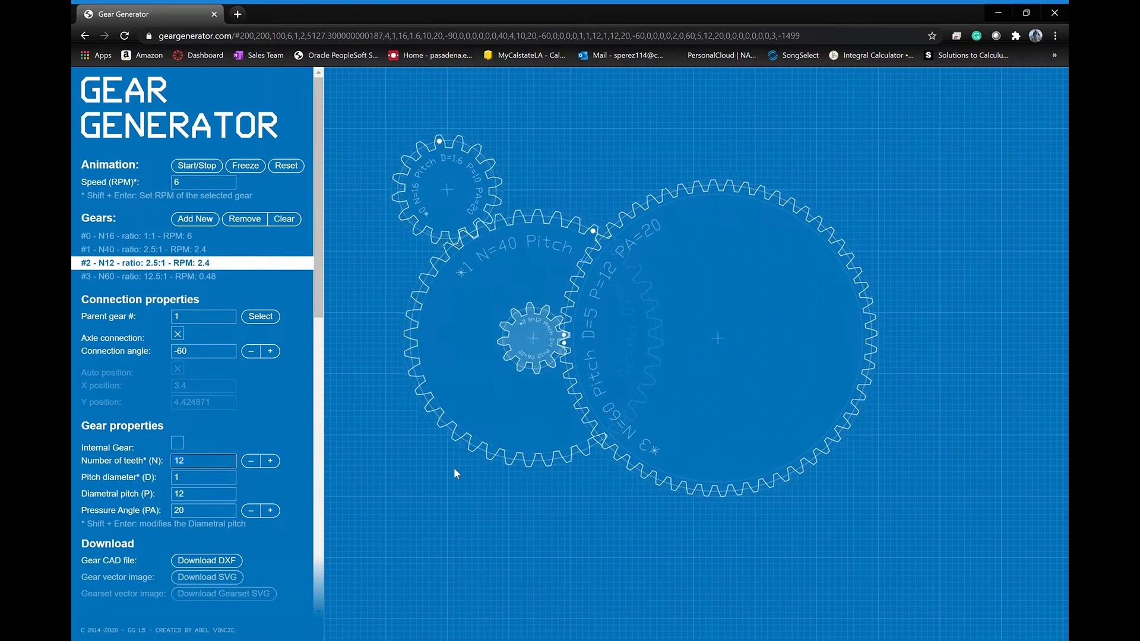
{"action": "type", "text": "17"}
{"action": "key", "text": "Tab"}
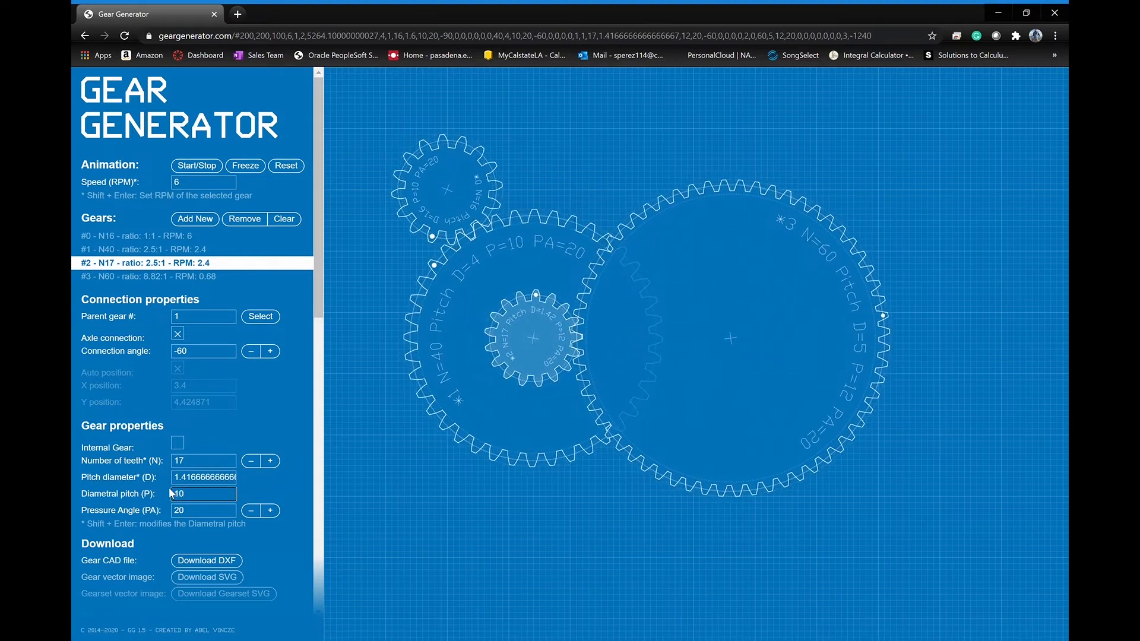
{"action": "left_click", "coordinate": [171, 493]}
{"action": "type", "text": "10"}
{"action": "key", "text": "Tab"}
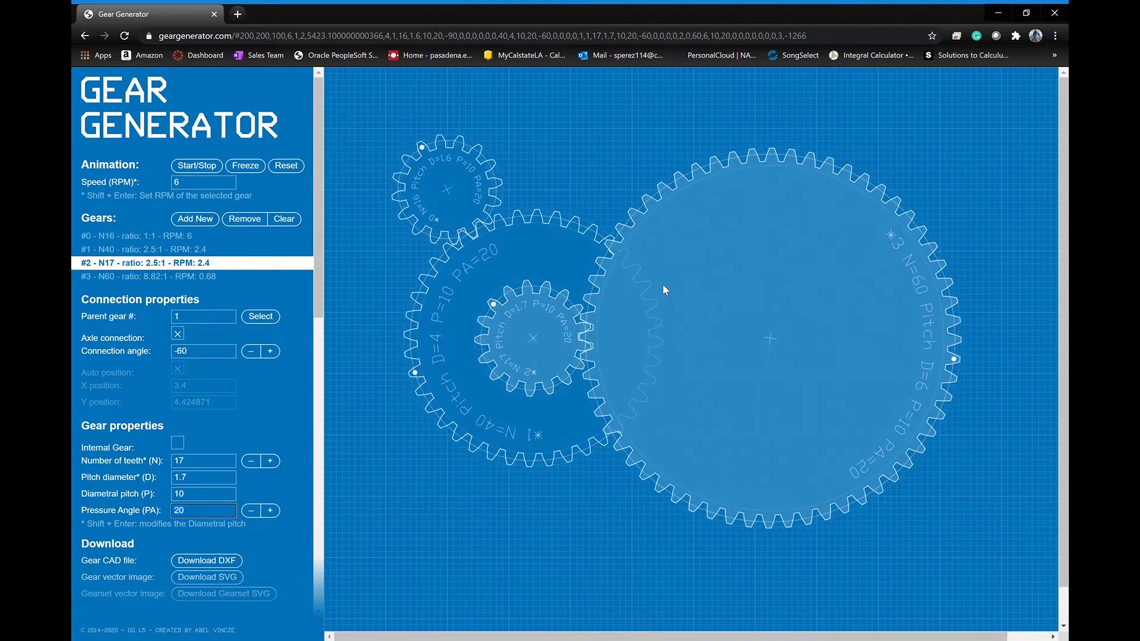
- Reduce the number of teeth on gear #3 to 48
{"action": "left_click", "coordinate": [664, 281]}
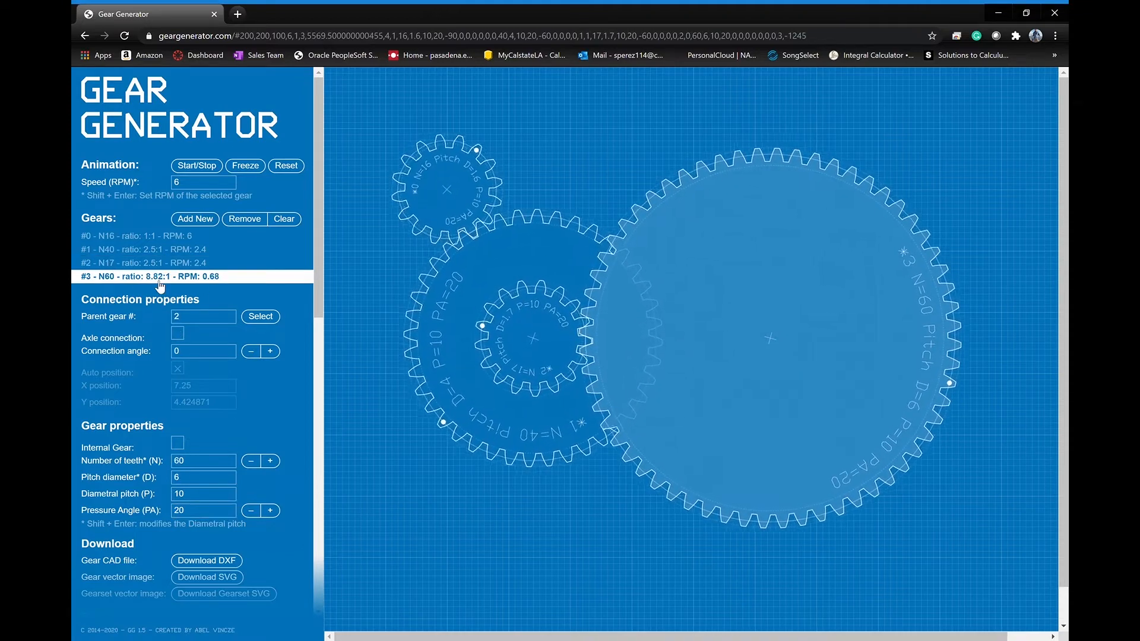
{"action": "left_click", "coordinate": [251, 462]}
{"action": "left_click", "coordinate": [251, 461]}
{"action": "left_click", "coordinate": [251, 462]}
{"action": "left_click", "coordinate": [250, 461]}
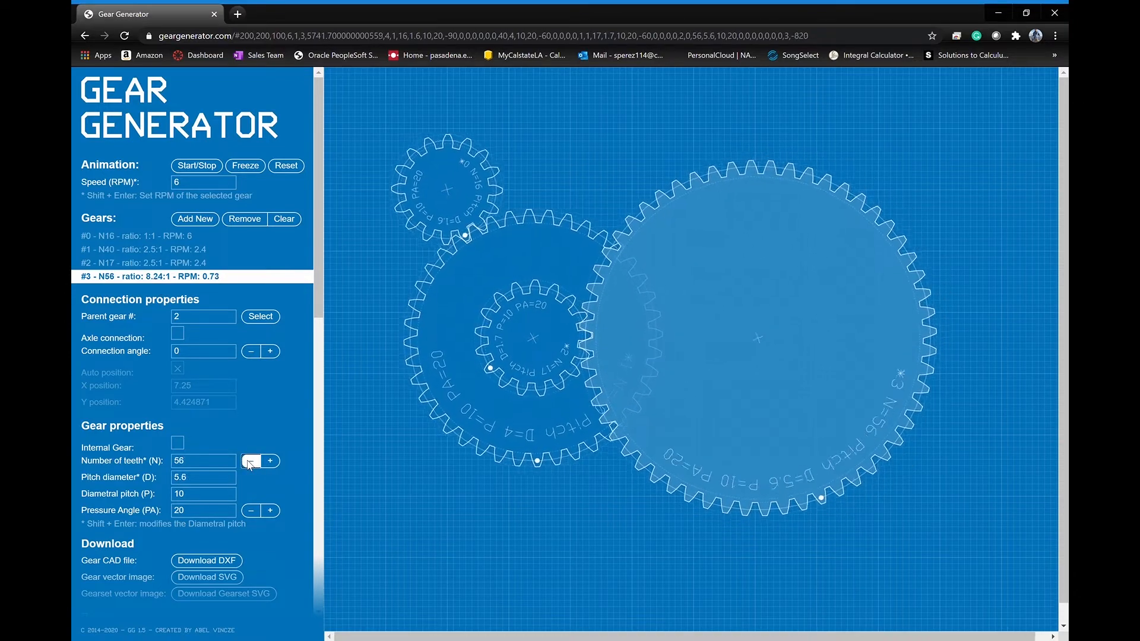
{"action": "left_click", "coordinate": [250, 461]}
{"action": "left_click", "coordinate": [250, 461]}
{"action": "left_click", "coordinate": [250, 461]}
{"action": "left_click", "coordinate": [251, 462]}
{"action": "left_click", "coordinate": [250, 461]}
{"action": "left_click", "coordinate": [251, 462]}
{"action": "left_click", "coordinate": [251, 461]}
{"action": "left_click", "coordinate": [251, 461]}
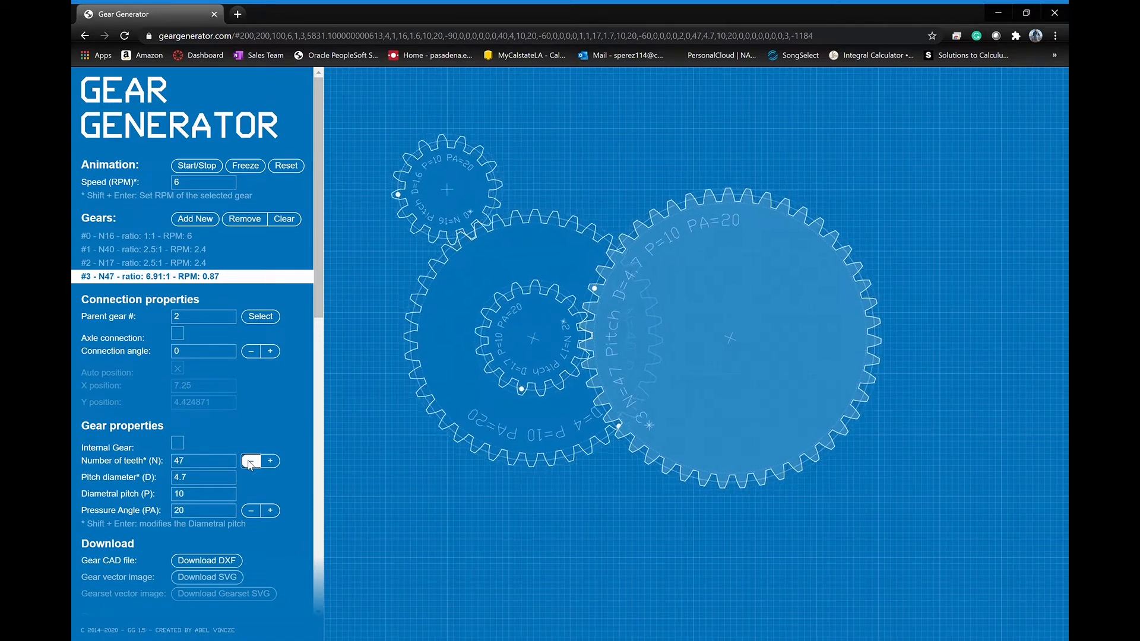
{"action": "left_click", "coordinate": [270, 462]}
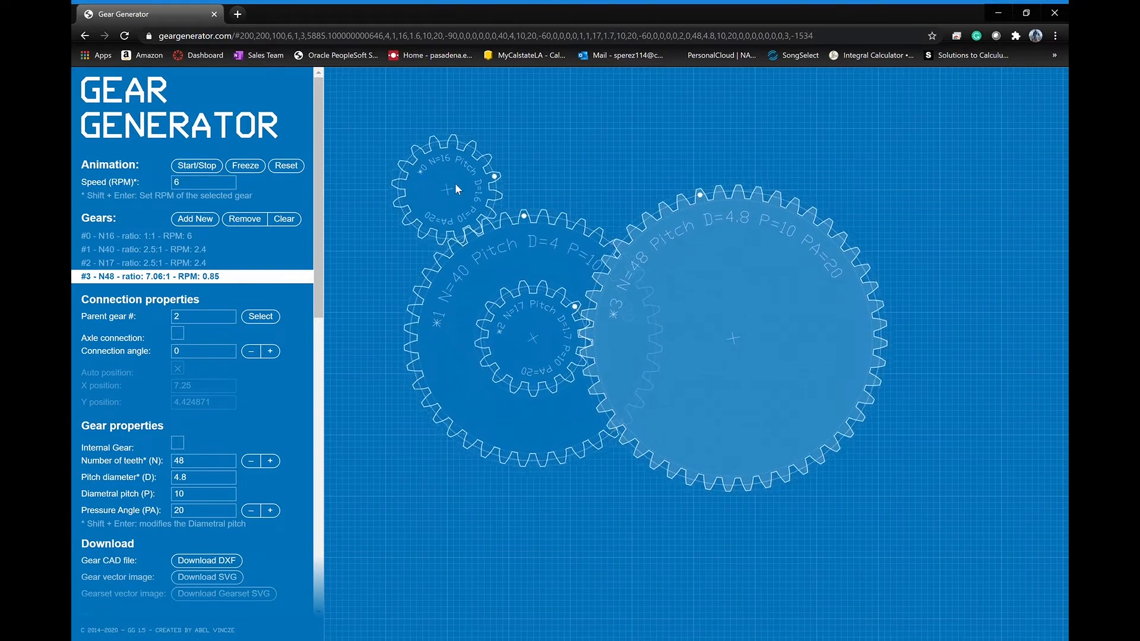
- Check the properties of gears #0 and #1, and increase gear #2 to 18 teeth
{"action": "left_click", "coordinate": [473, 171]}
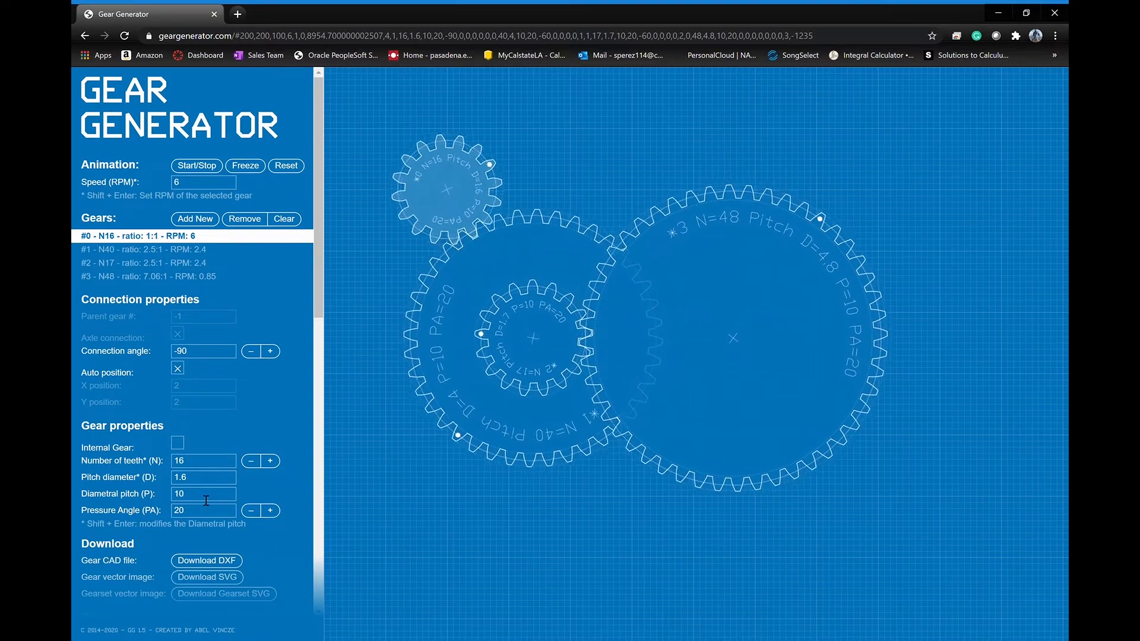
{"action": "left_click", "coordinate": [210, 482]}
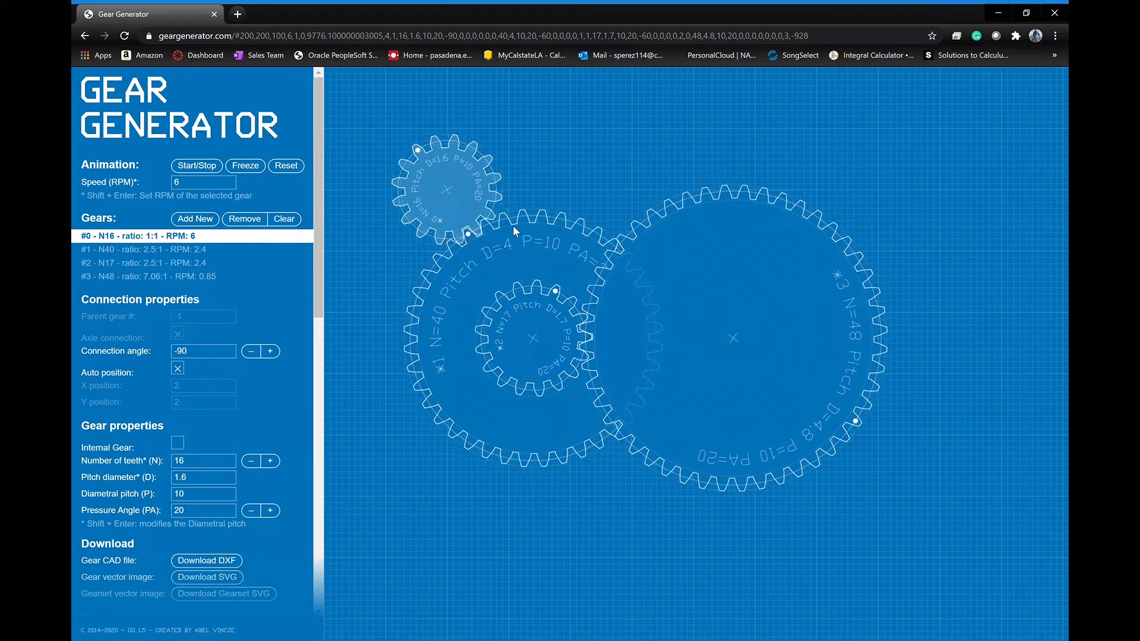
{"action": "left_click", "coordinate": [432, 336]}
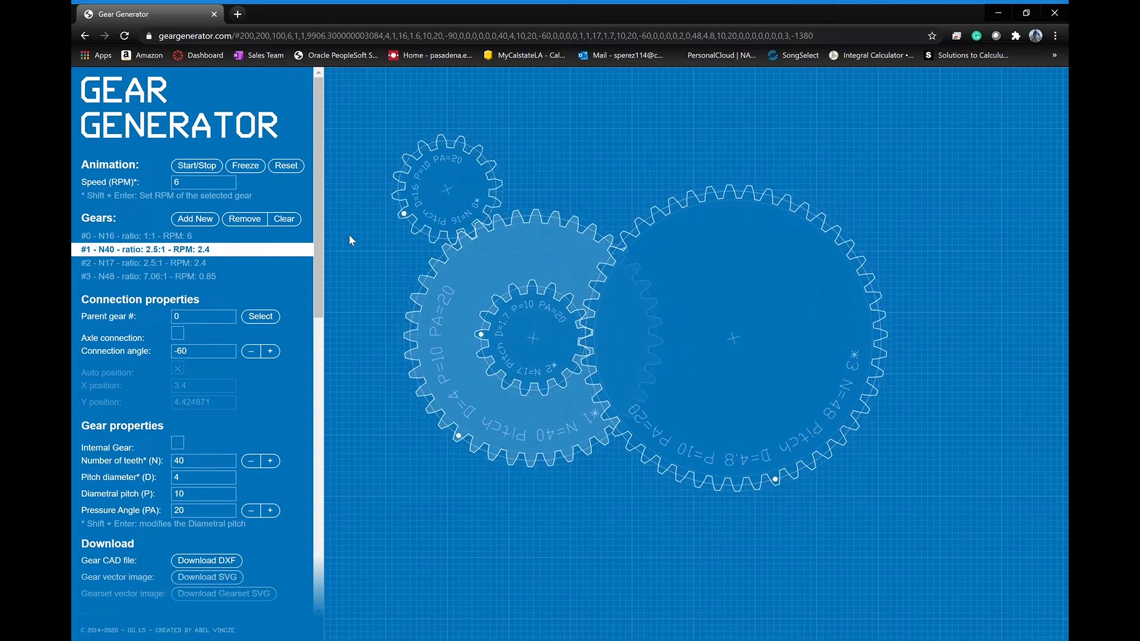
{"action": "left_click", "coordinate": [137, 236]}
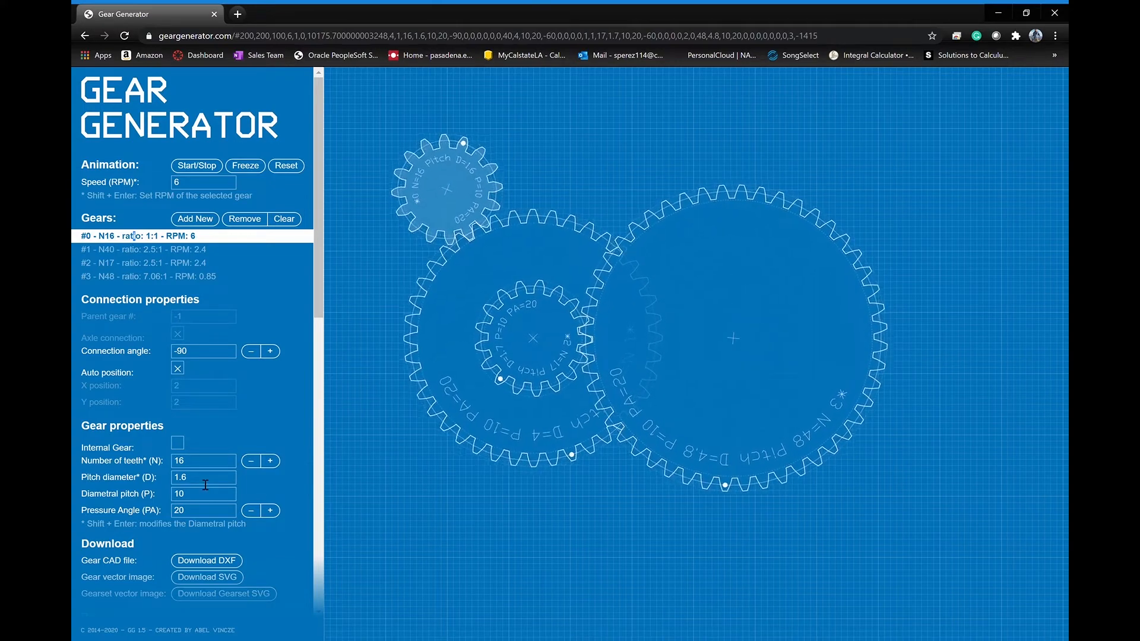
{"action": "left_click", "coordinate": [453, 409]}
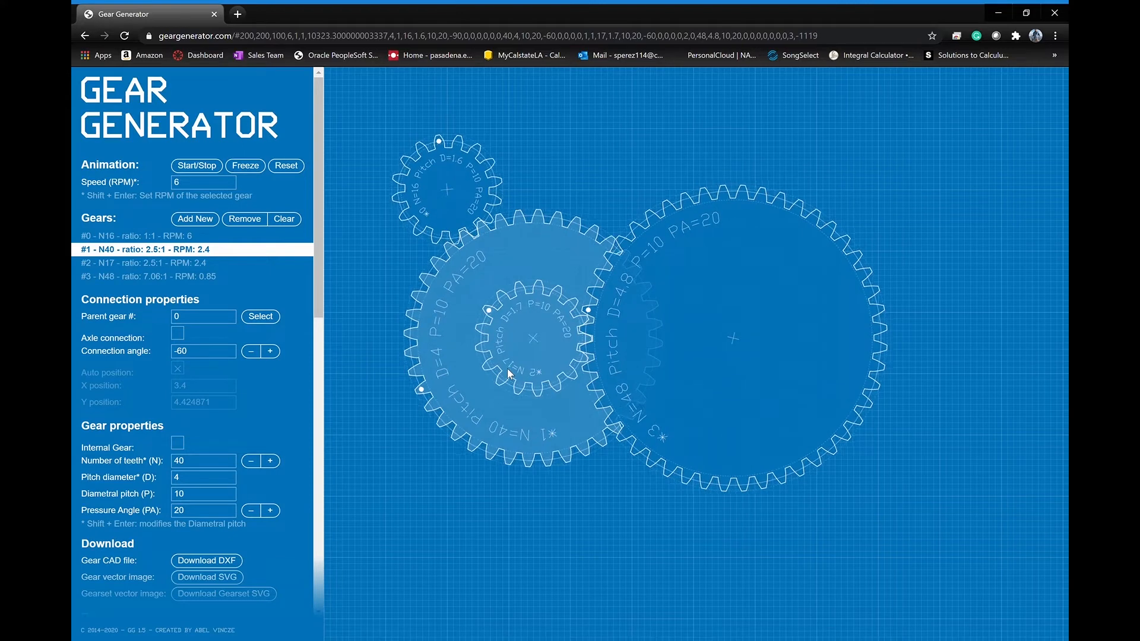
{"action": "left_click", "coordinate": [534, 375]}
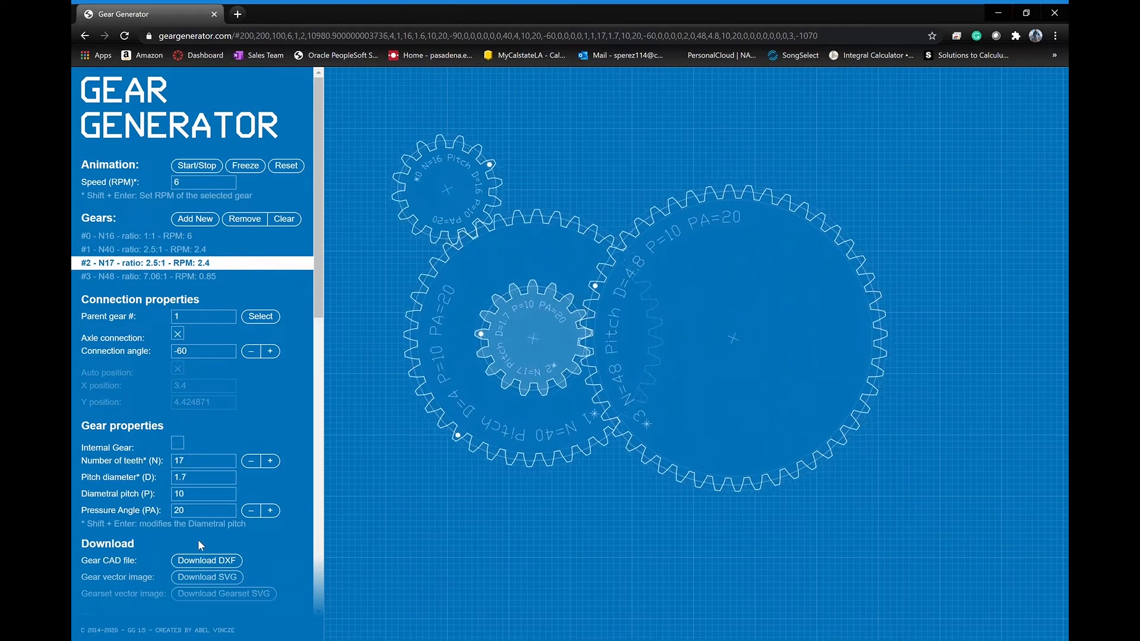
{"action": "left_click", "coordinate": [270, 461]}
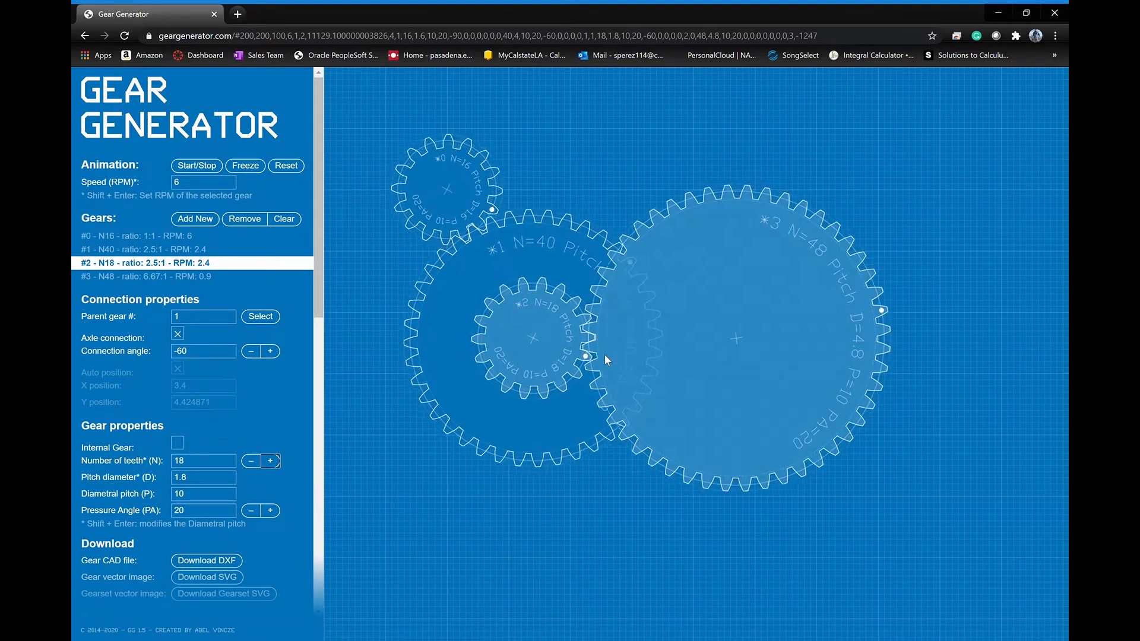
- Inspect the tooth counts and pitch diameters of gears #3, #1, #2 and #0 in the train
{"action": "left_click", "coordinate": [612, 356]}
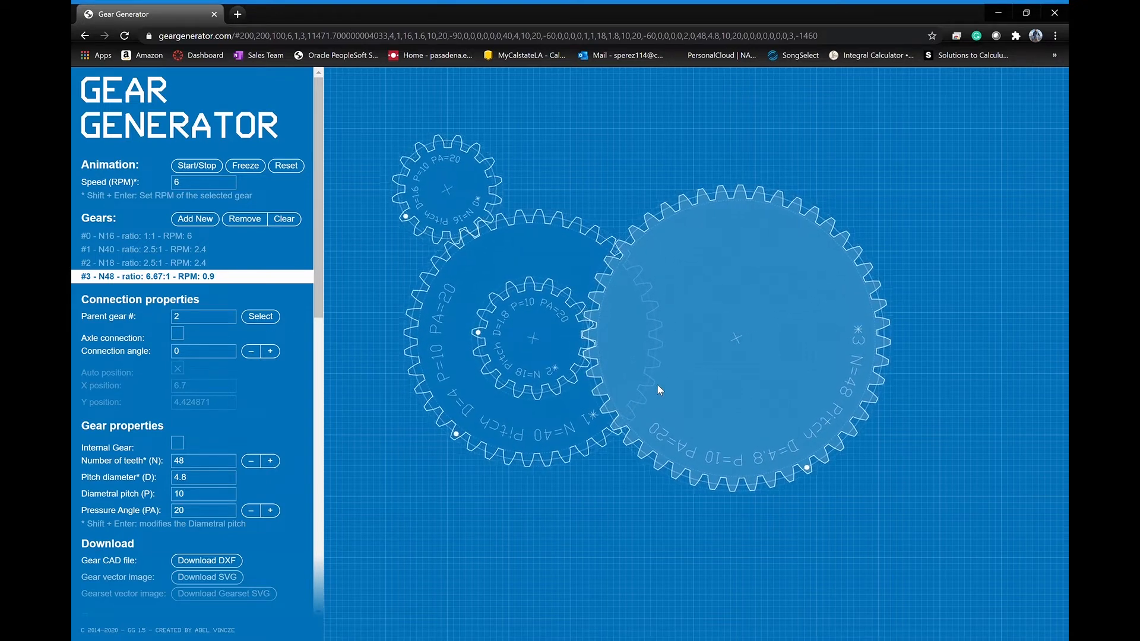
{"action": "left_click", "coordinate": [509, 247]}
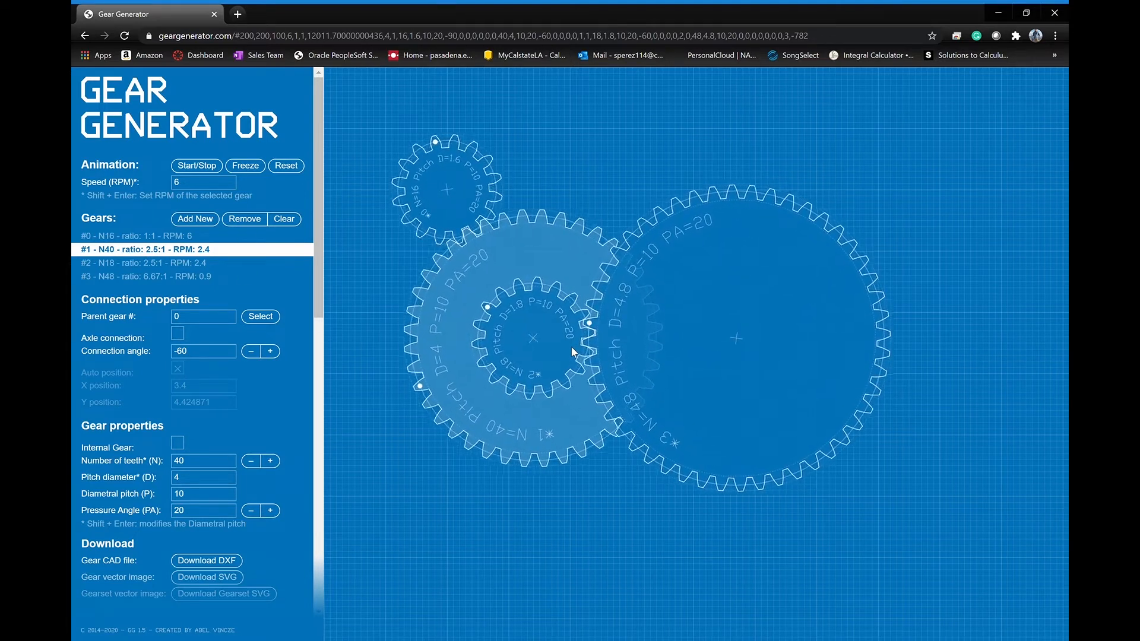
{"action": "left_click", "coordinate": [670, 334]}
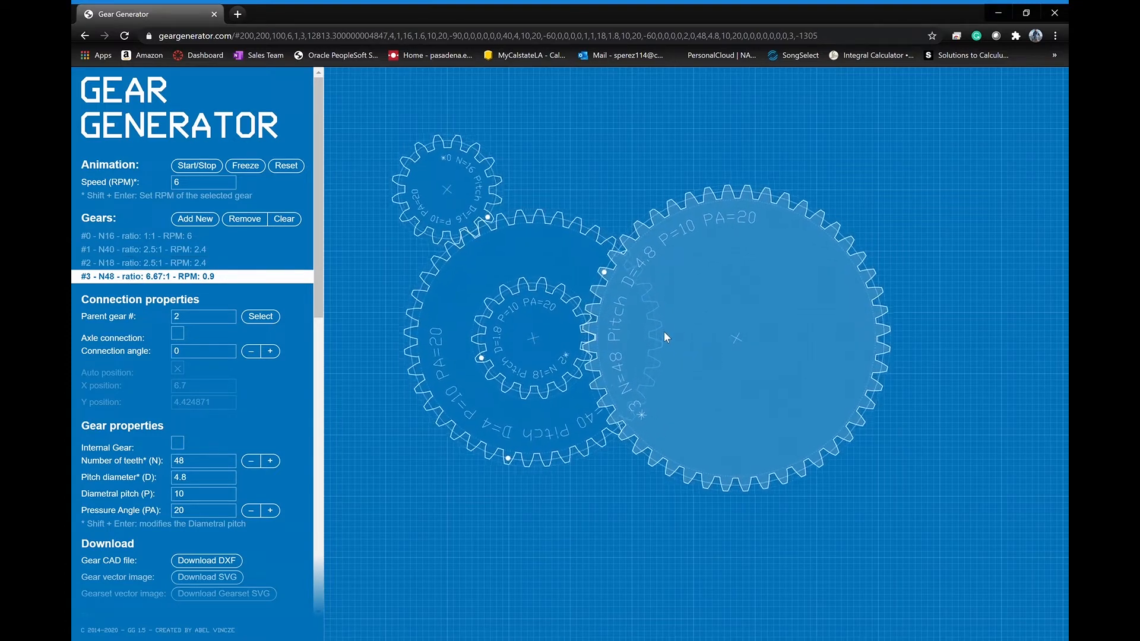
{"action": "left_click", "coordinate": [526, 289]}
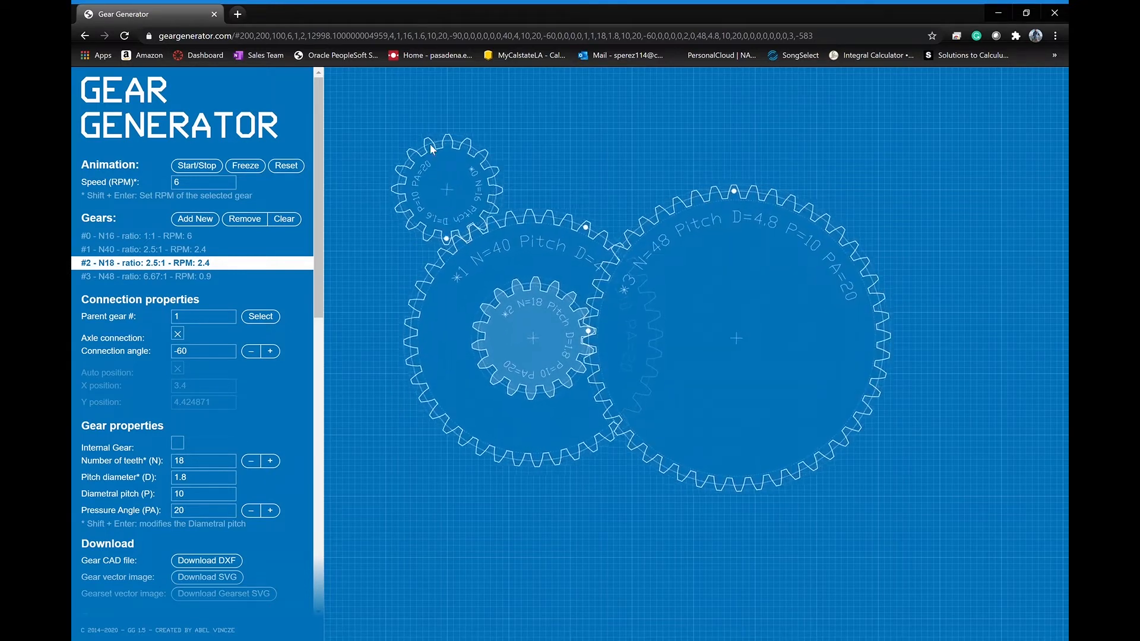
{"action": "left_click", "coordinate": [453, 173]}
- Reduce the number of teeth on gear #3 to 40
{"action": "left_click", "coordinate": [802, 232]}
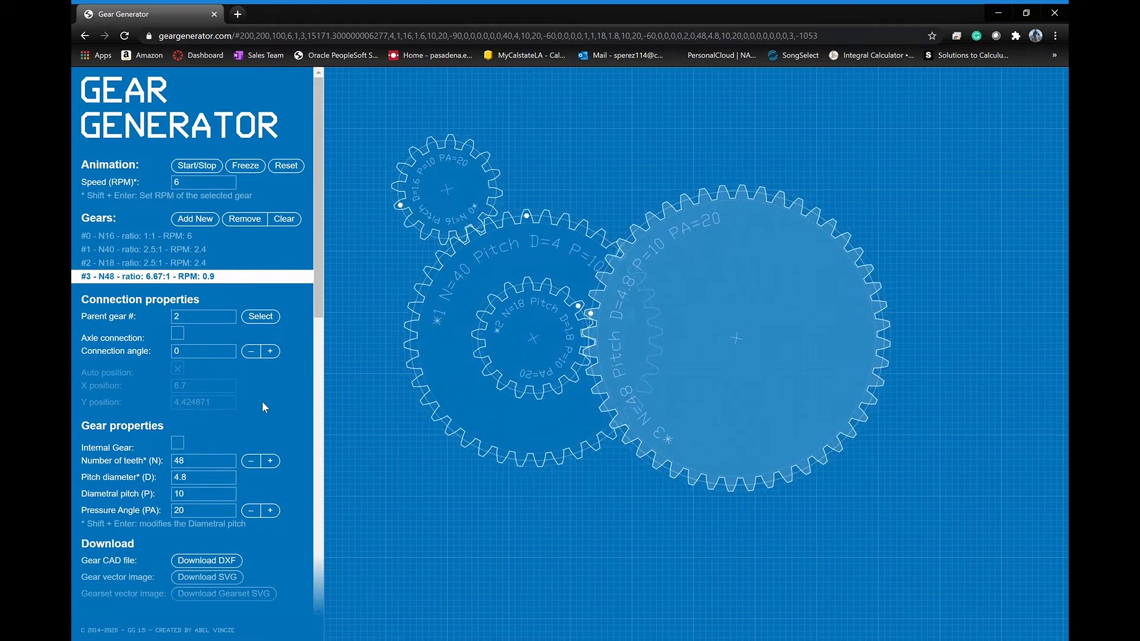
{"action": "left_click", "coordinate": [250, 462]}
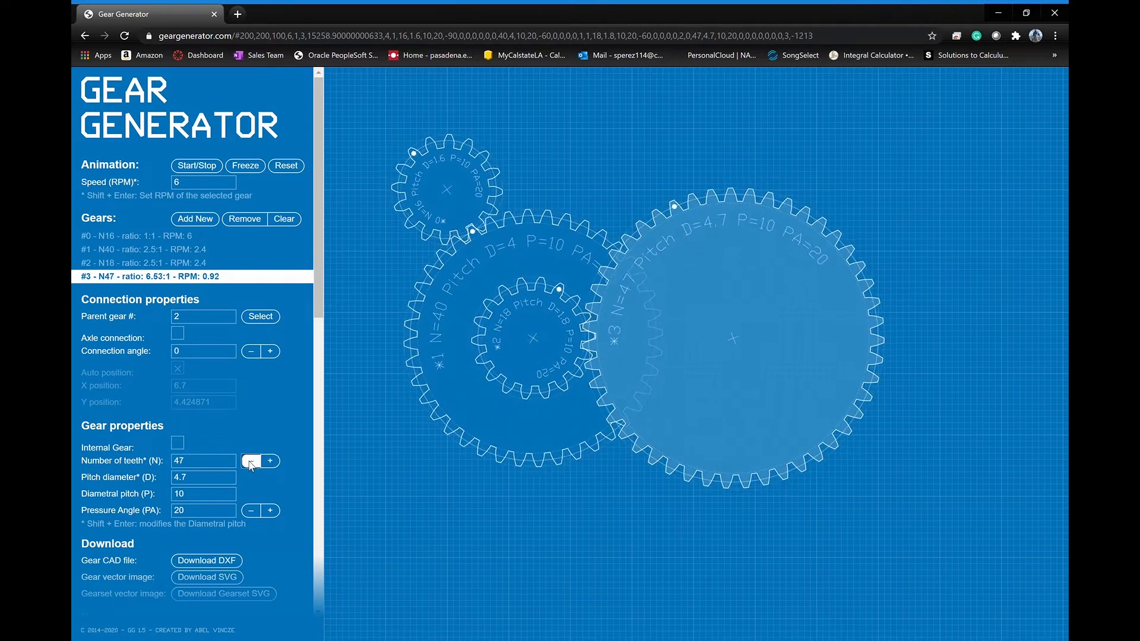
{"action": "left_click", "coordinate": [250, 461]}
{"action": "left_click", "coordinate": [250, 461]}
{"action": "left_click", "coordinate": [250, 461]}
{"action": "left_click", "coordinate": [250, 462]}
{"action": "left_click", "coordinate": [250, 461]}
{"action": "left_click", "coordinate": [250, 462]}
{"action": "left_click", "coordinate": [250, 461]}
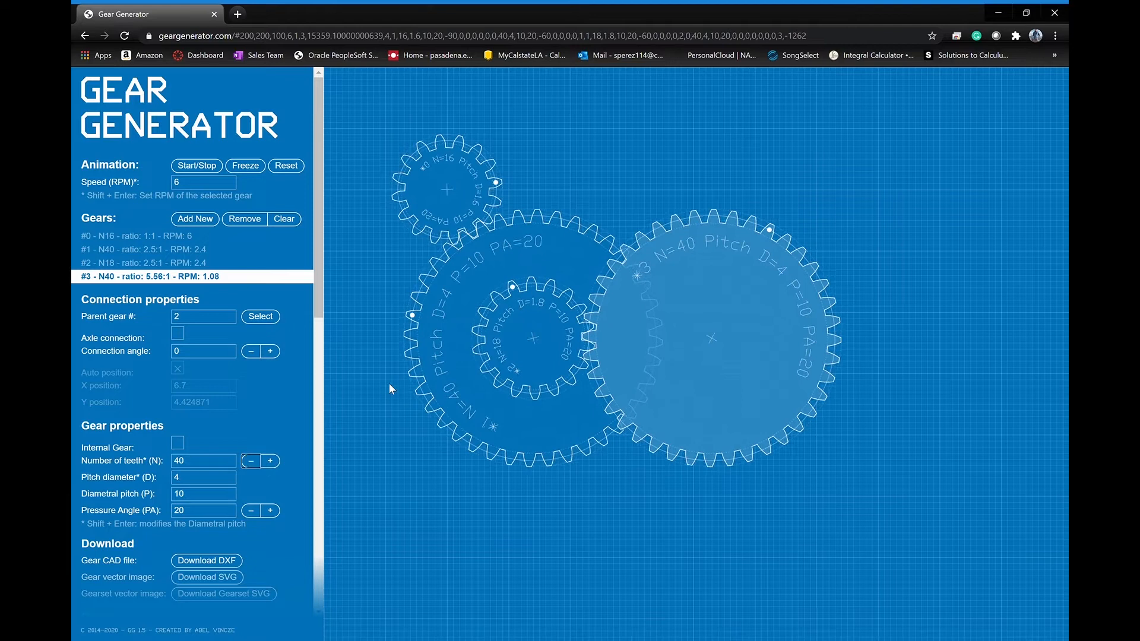
- Increase the number of teeth on gear #2 to 20
{"action": "left_click", "coordinate": [264, 262]}
{"action": "left_click", "coordinate": [270, 462]}
{"action": "left_click", "coordinate": [271, 461]}
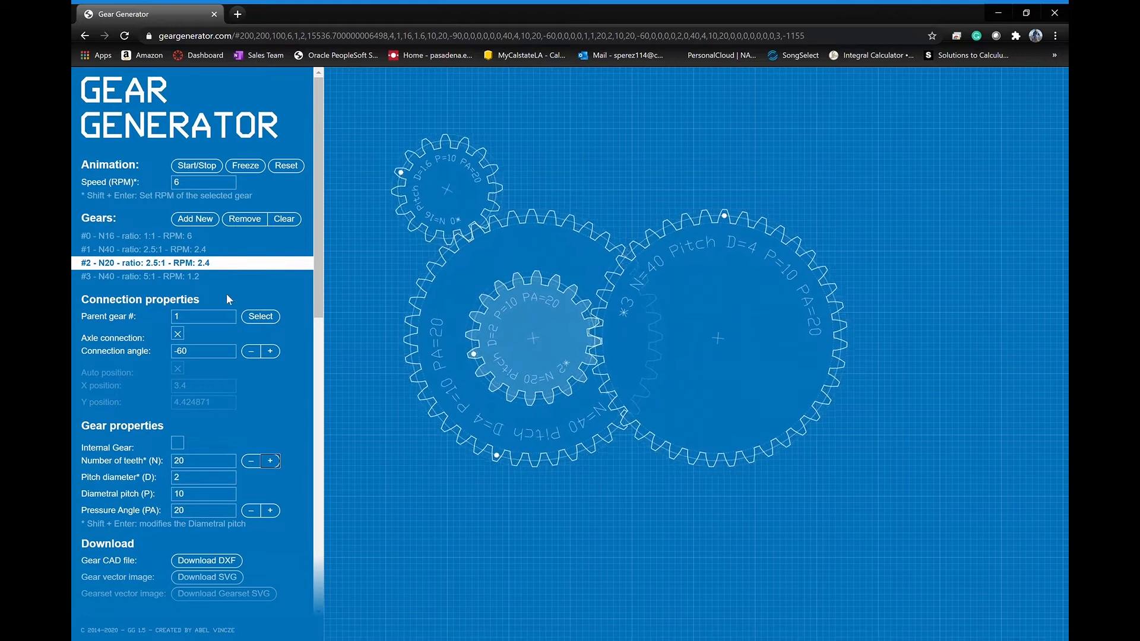
- Increase the number of teeth on gear #0 to 20
{"action": "left_click_drag", "start_coordinate": [82, 249], "coordinate": [183, 257]}
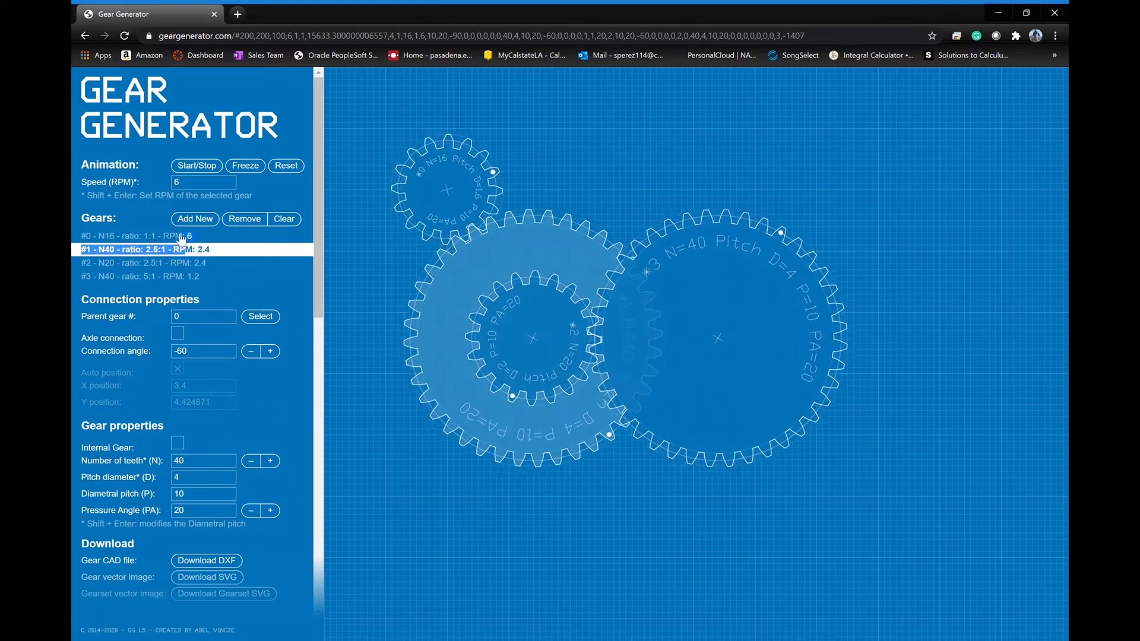
{"action": "left_click", "coordinate": [136, 236]}
{"action": "left_click", "coordinate": [274, 462]}
{"action": "left_click", "coordinate": [274, 462]}
{"action": "left_click", "coordinate": [270, 461]}
{"action": "left_click", "coordinate": [270, 461]}
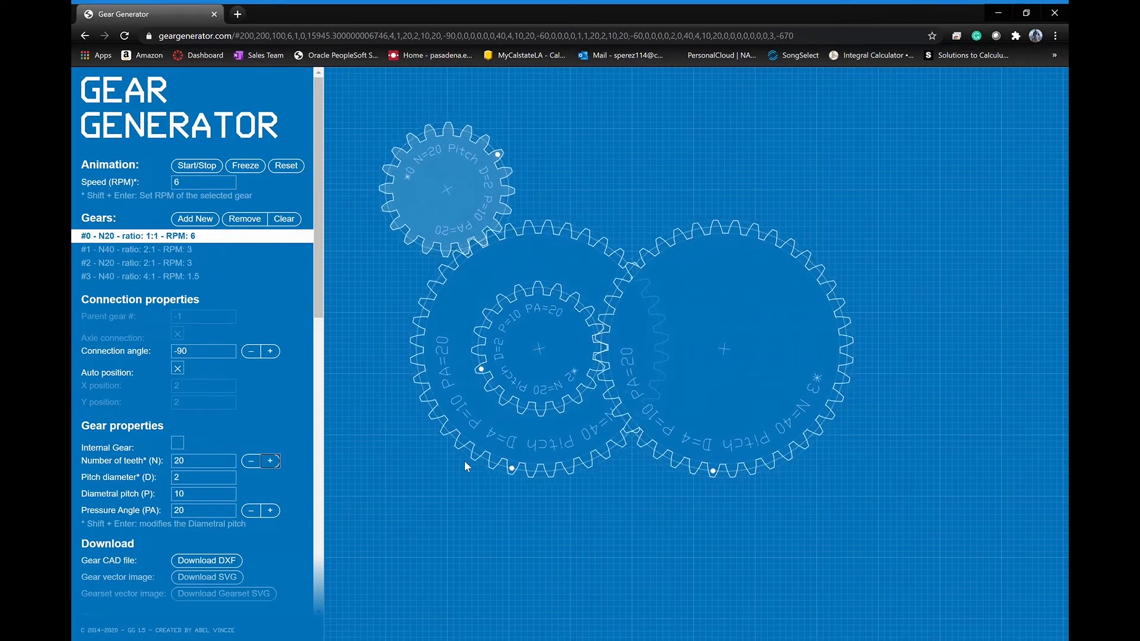
- Inspect the tooth count, pitch diameter and diametral pitch of each of the four gears, from #0 to #3
{"action": "left_click", "coordinate": [154, 276]}
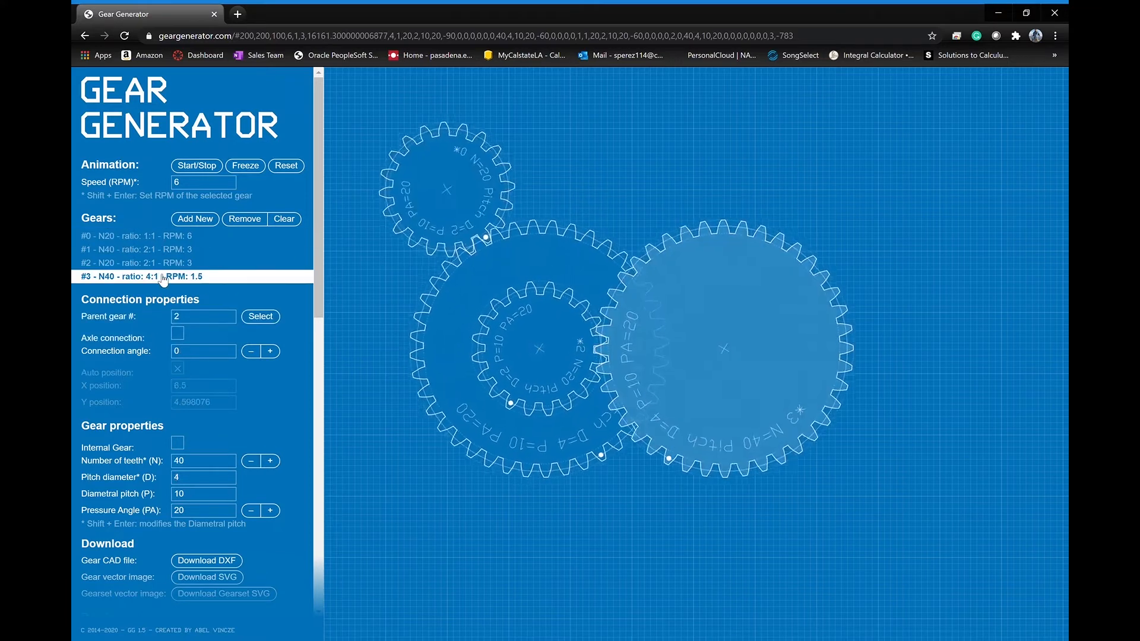
{"action": "left_click", "coordinate": [175, 236]}
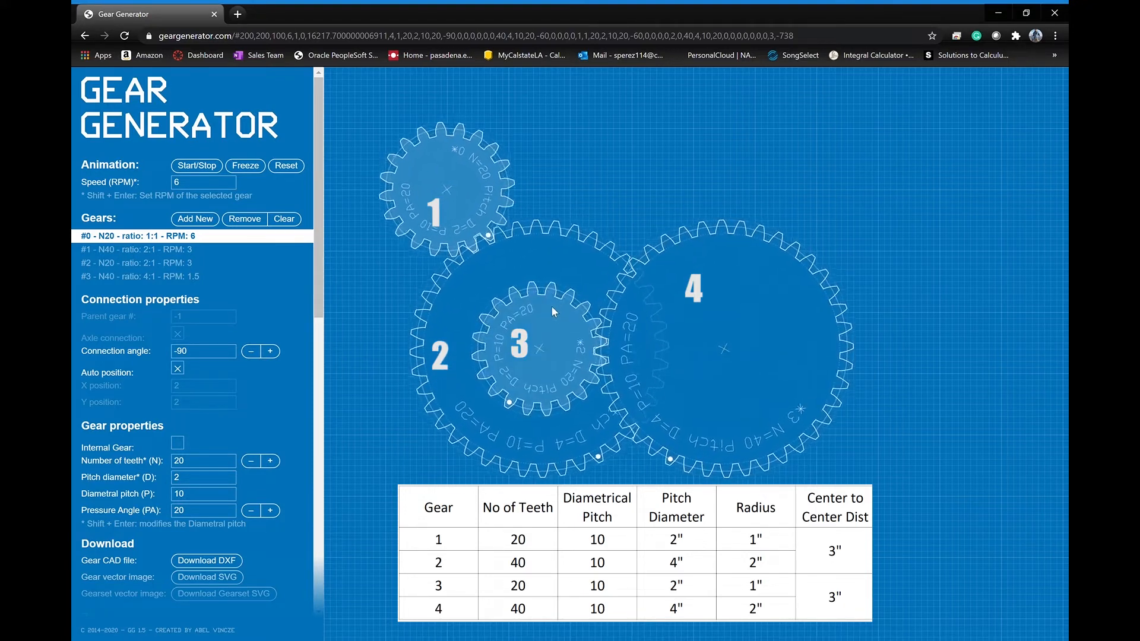
{"action": "left_click", "coordinate": [231, 247]}
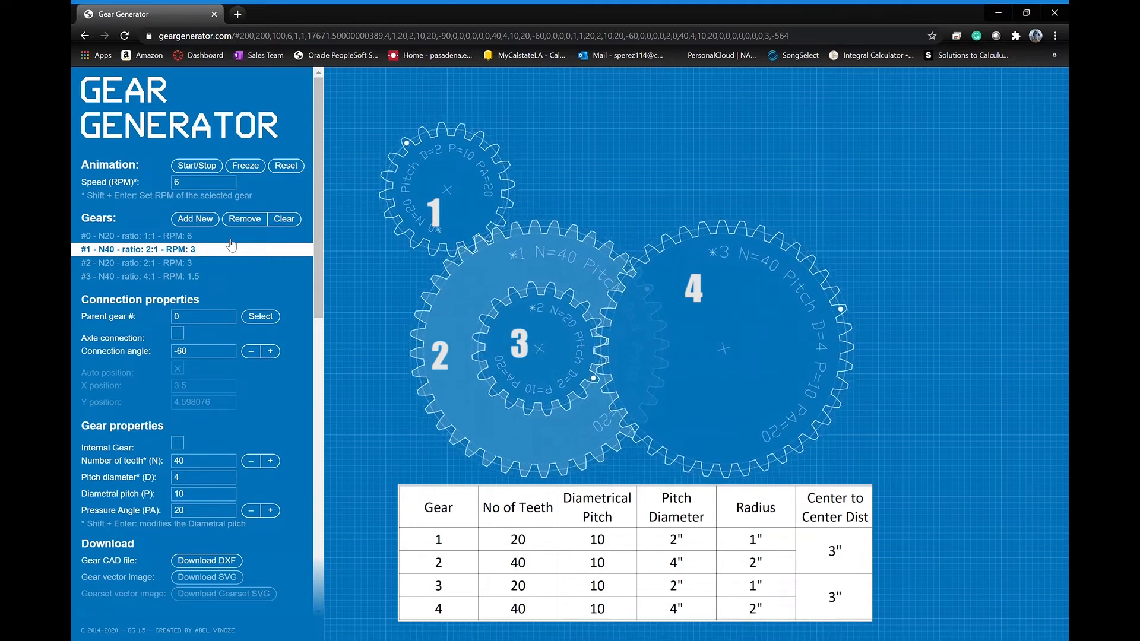
{"action": "left_click", "coordinate": [134, 264]}
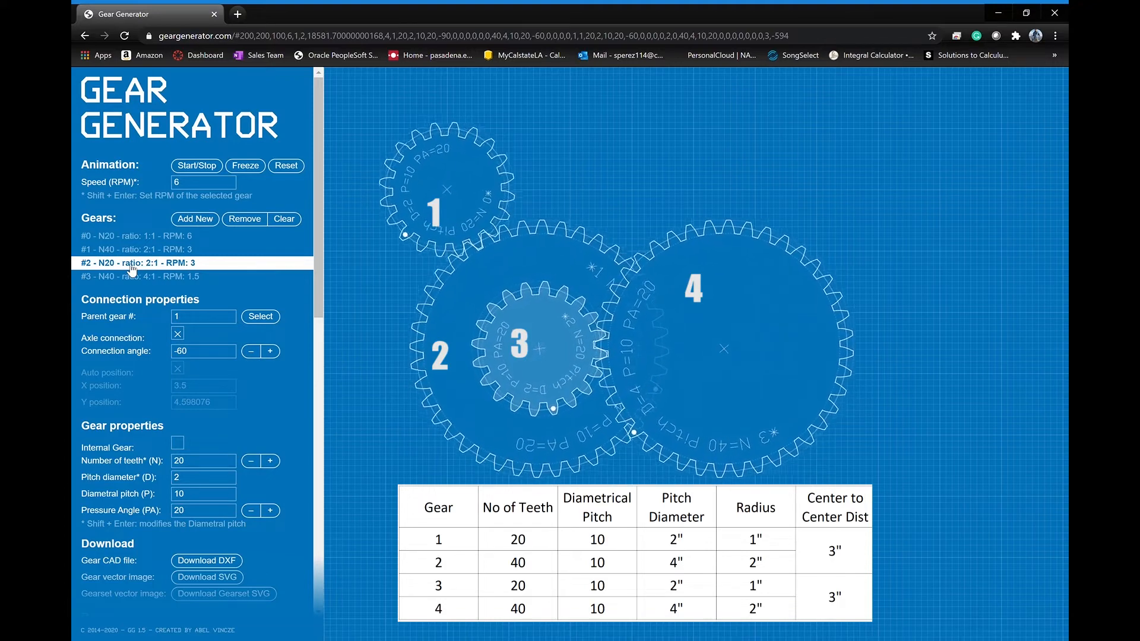
{"action": "left_click", "coordinate": [152, 277]}
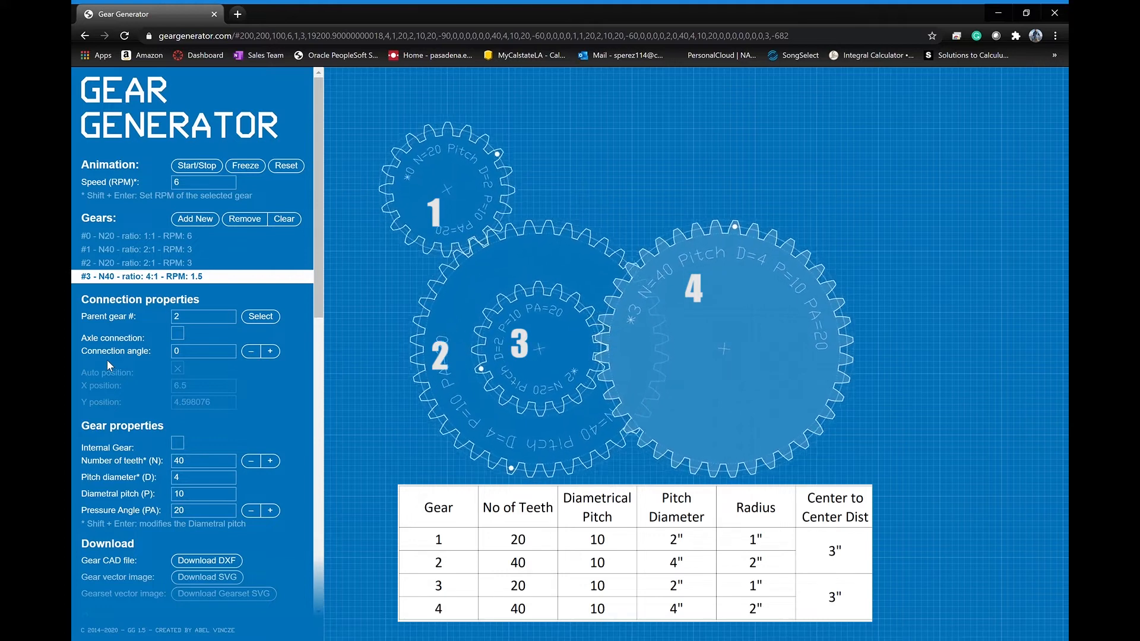
{"action": "left_click", "coordinate": [163, 265]}
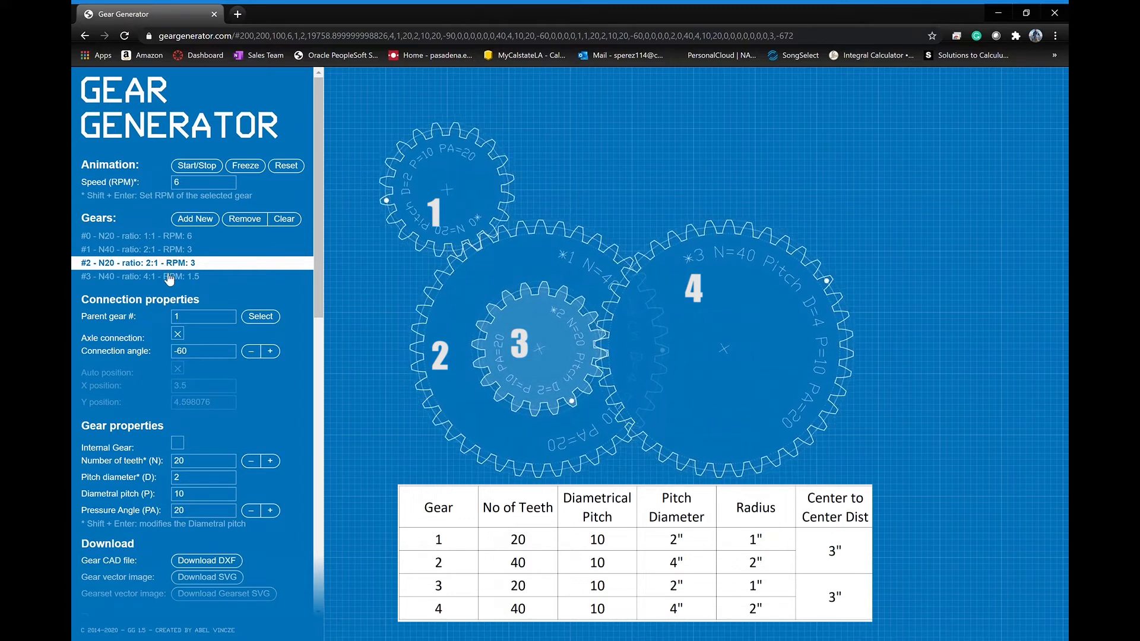
{"action": "left_click", "coordinate": [170, 278]}
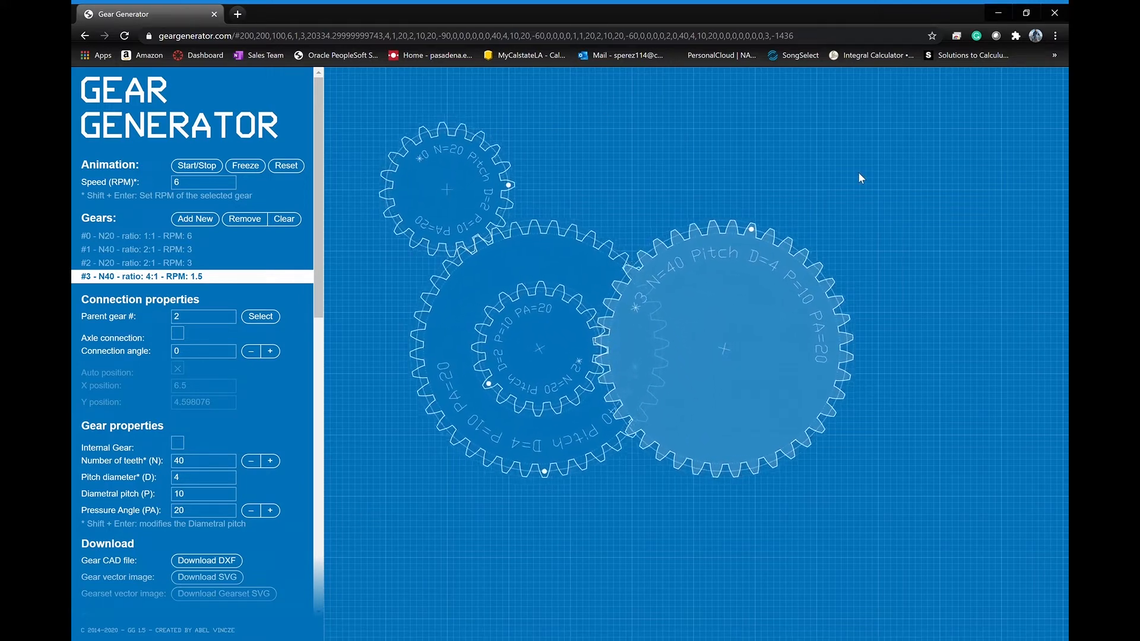
- Set the animation speed to 100 RPM and toggle the gear animation
{"action": "key", "text": "BackSpace"}
{"action": "type", "text": "100"}
{"action": "key", "text": "Tab"}
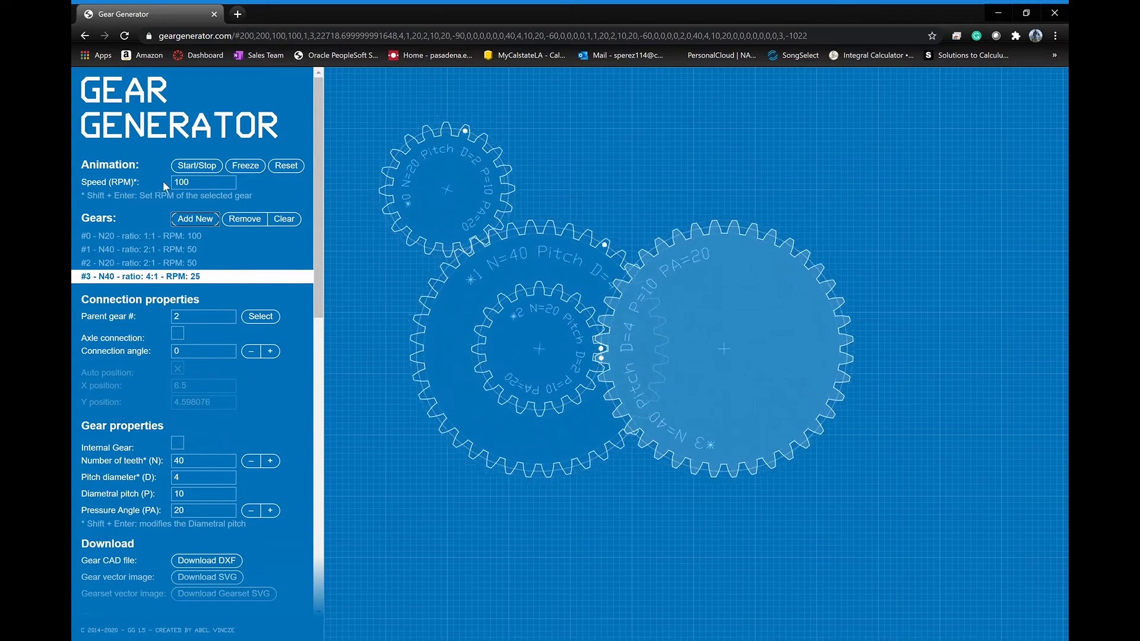
{"action": "left_click", "coordinate": [196, 166]}
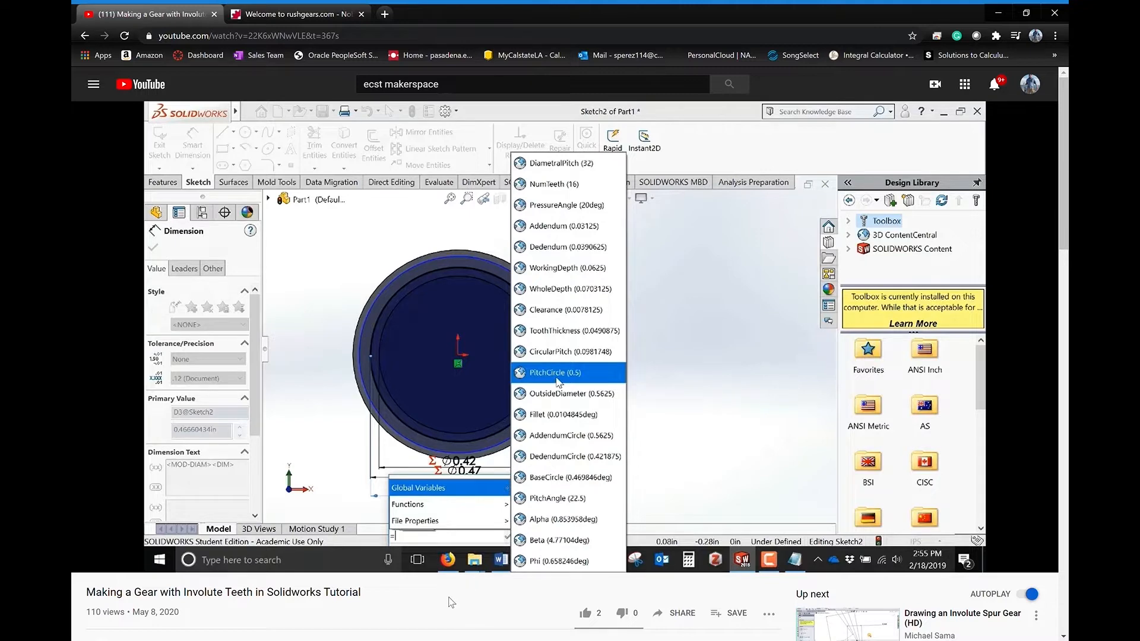
- Switch to rushgears.com, open its custom gear part search page and close the Custom Gear Builder window
{"action": "mouse_move", "coordinate": [575, 441]}
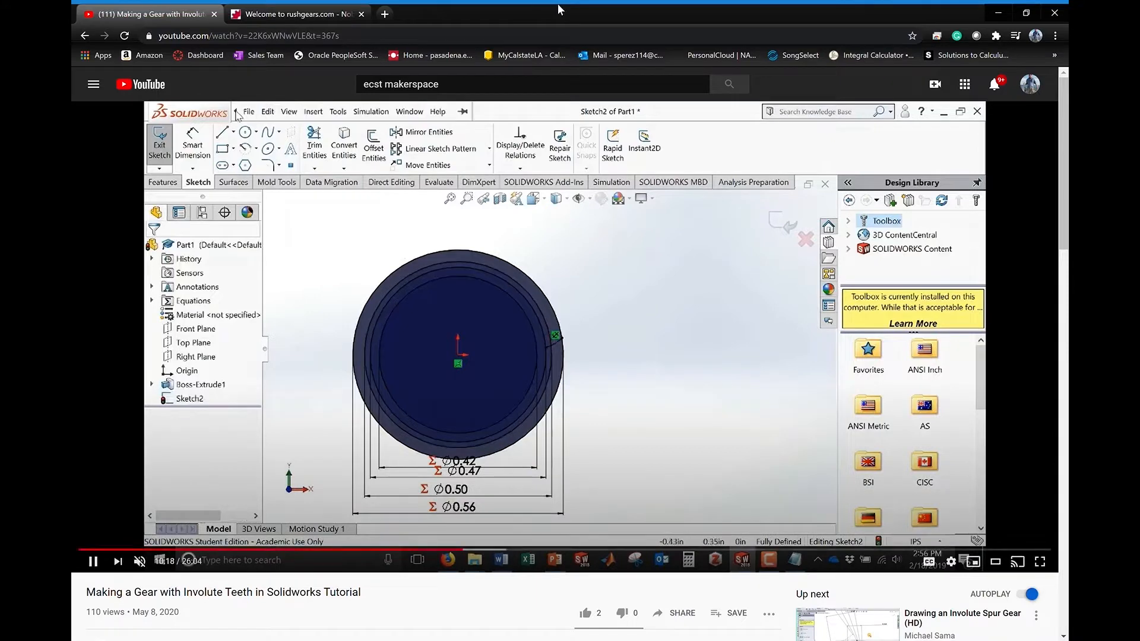
{"action": "left_click", "coordinate": [325, 14]}
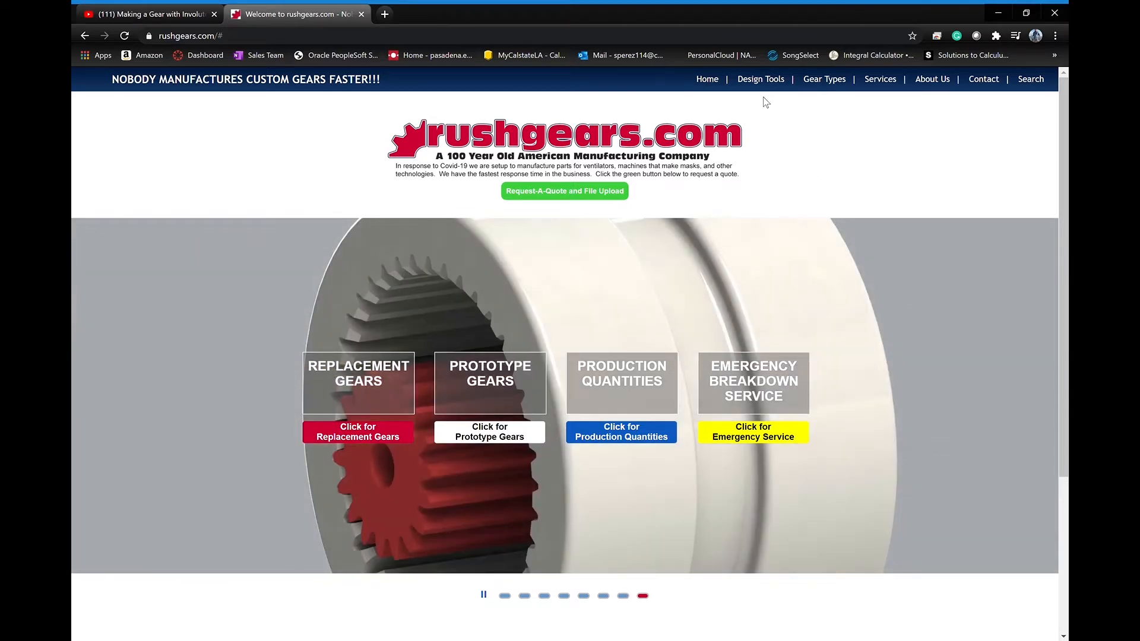
{"action": "mouse_move", "coordinate": [766, 83]}
{"action": "left_click", "coordinate": [768, 132]}
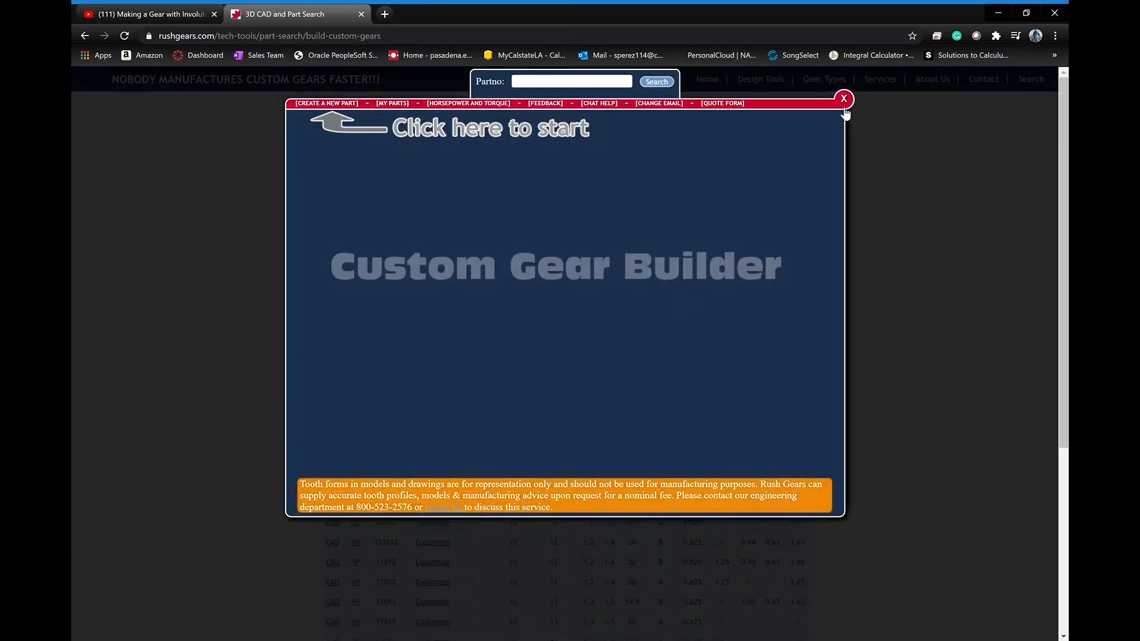
{"action": "left_click", "coordinate": [844, 99]}
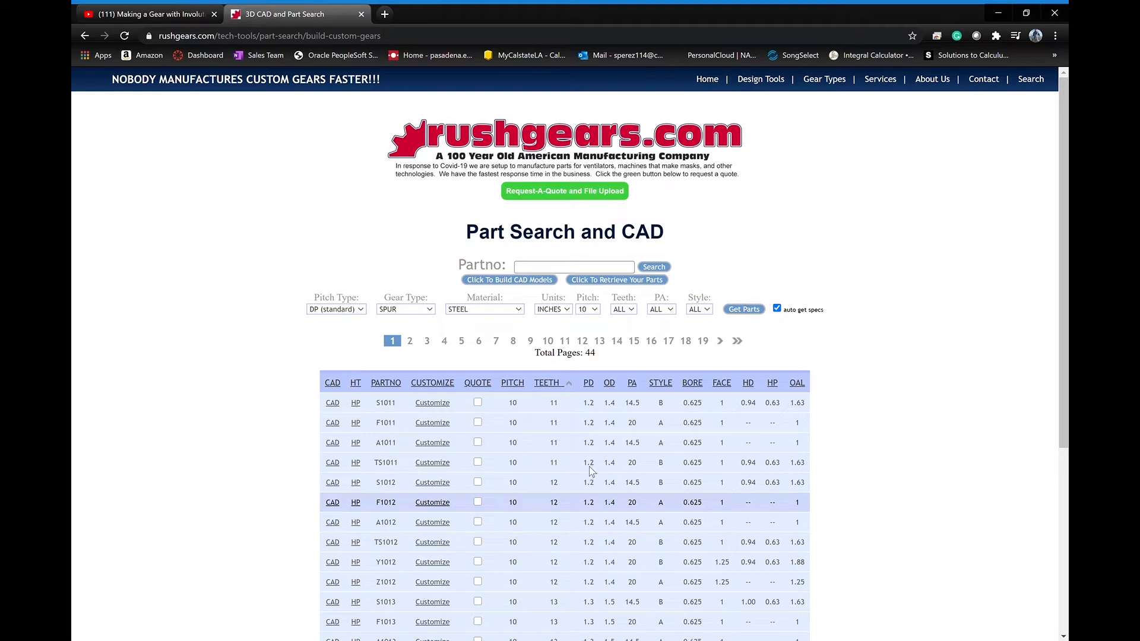
- Filter the pitch 10 steel spur gears to 20 teeth and a pressure angle of 20
{"action": "left_click", "coordinate": [624, 312]}
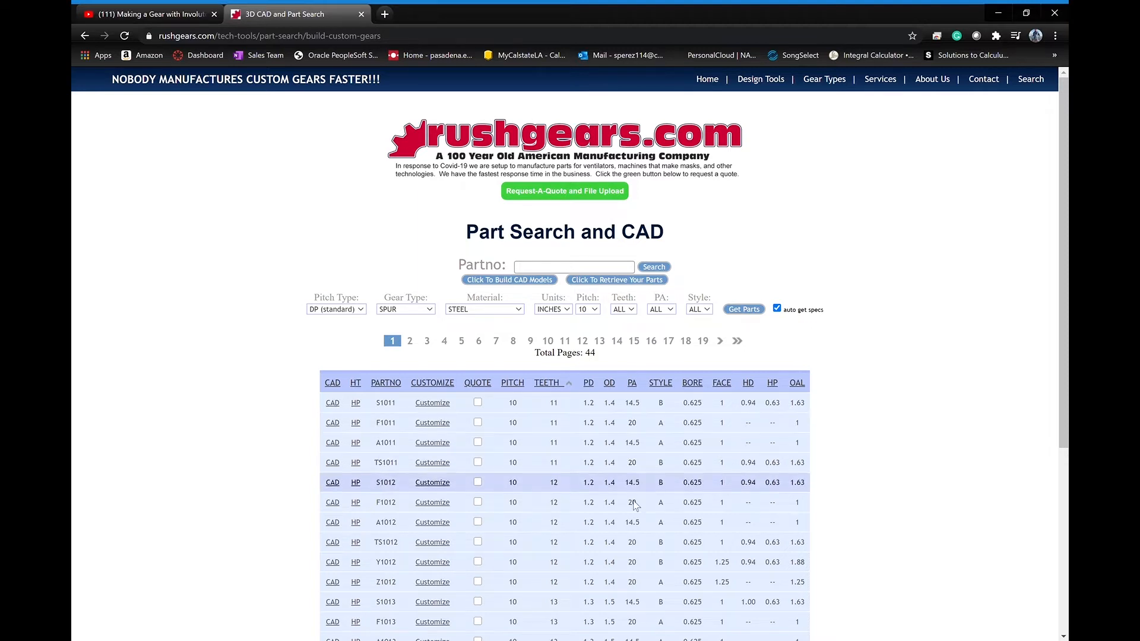
{"action": "left_click", "coordinate": [615, 528]}
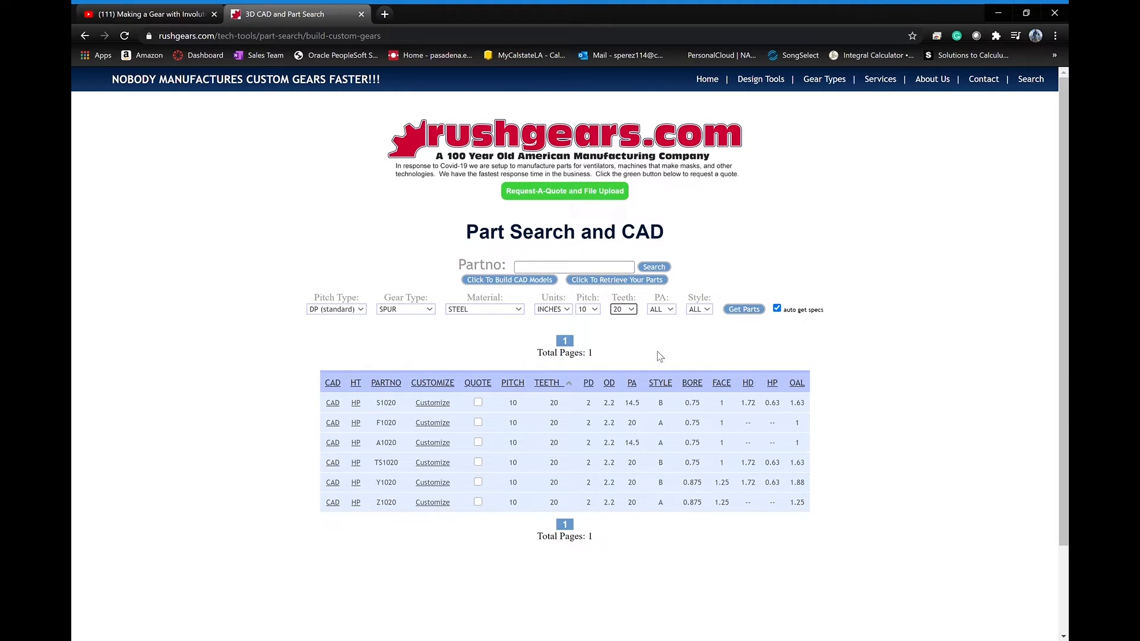
{"action": "mouse_move", "coordinate": [632, 383]}
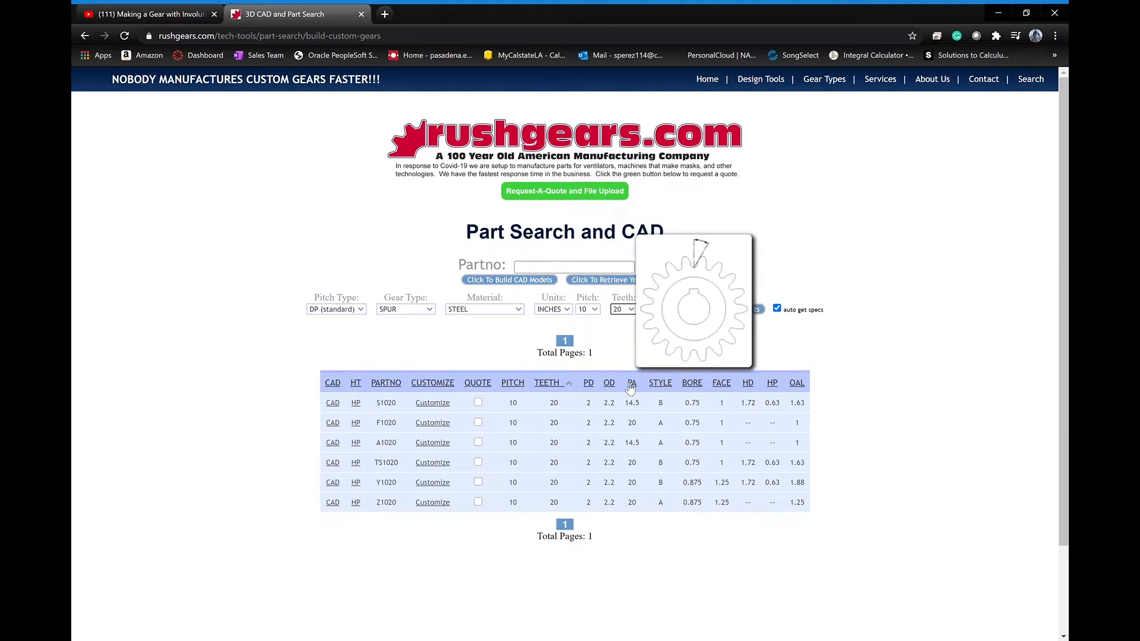
{"action": "mouse_move", "coordinate": [676, 380]}
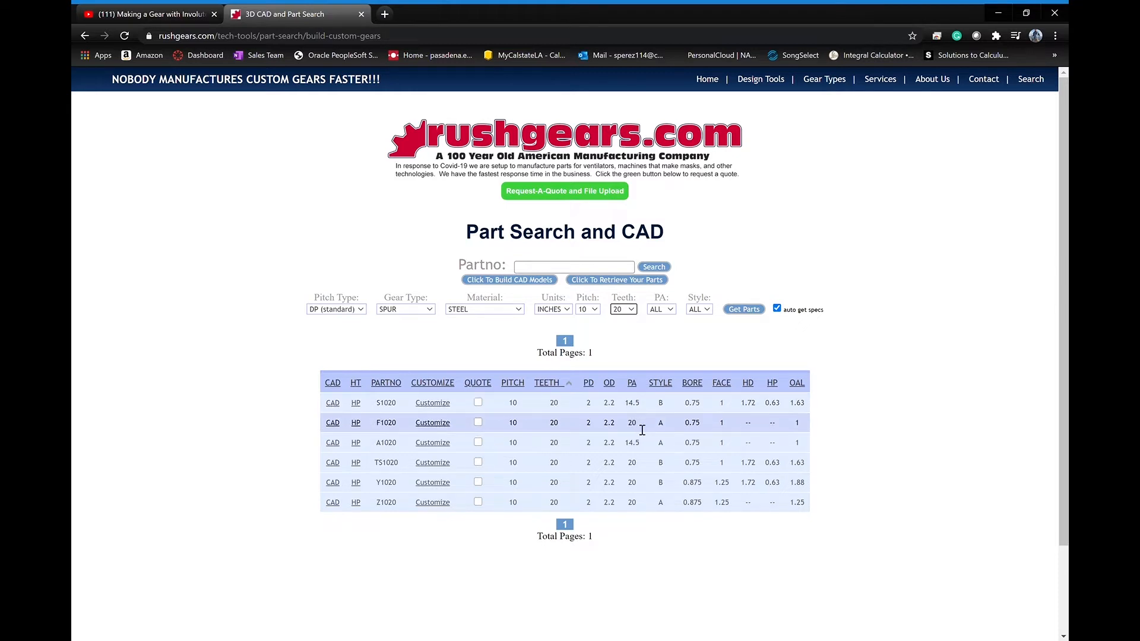
{"action": "left_click", "coordinate": [655, 310]}
{"action": "left_click", "coordinate": [650, 361]}
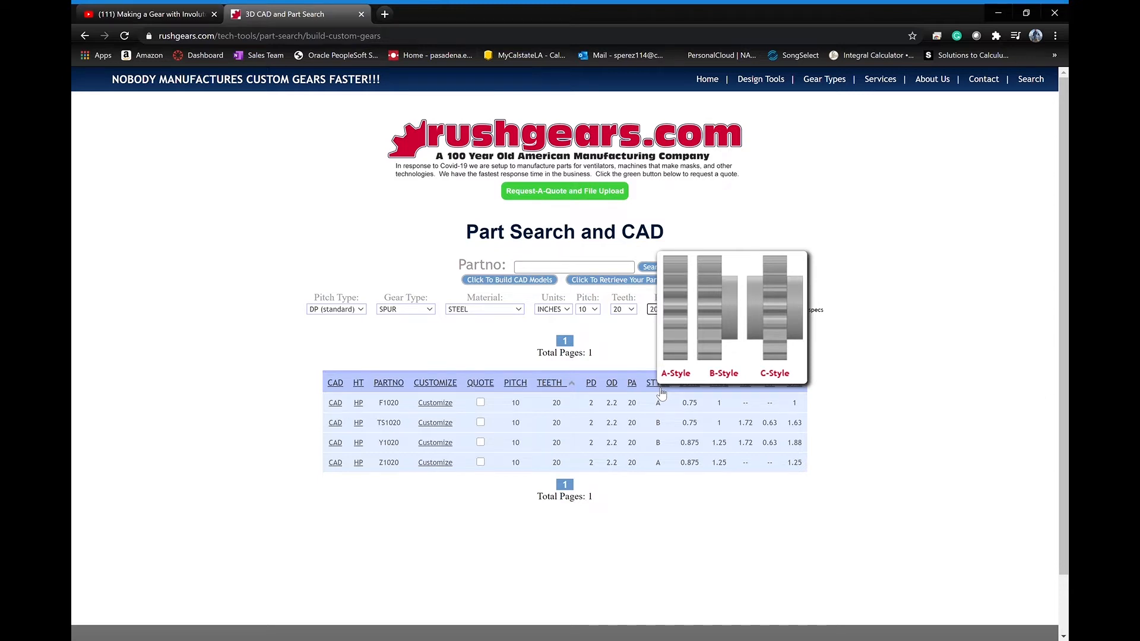
- Download part F1020 as a 3D Solidworks Part/Assembly (.sldprt) file, version 2017+, declining the manufacturing quote
{"action": "left_click", "coordinate": [336, 403]}
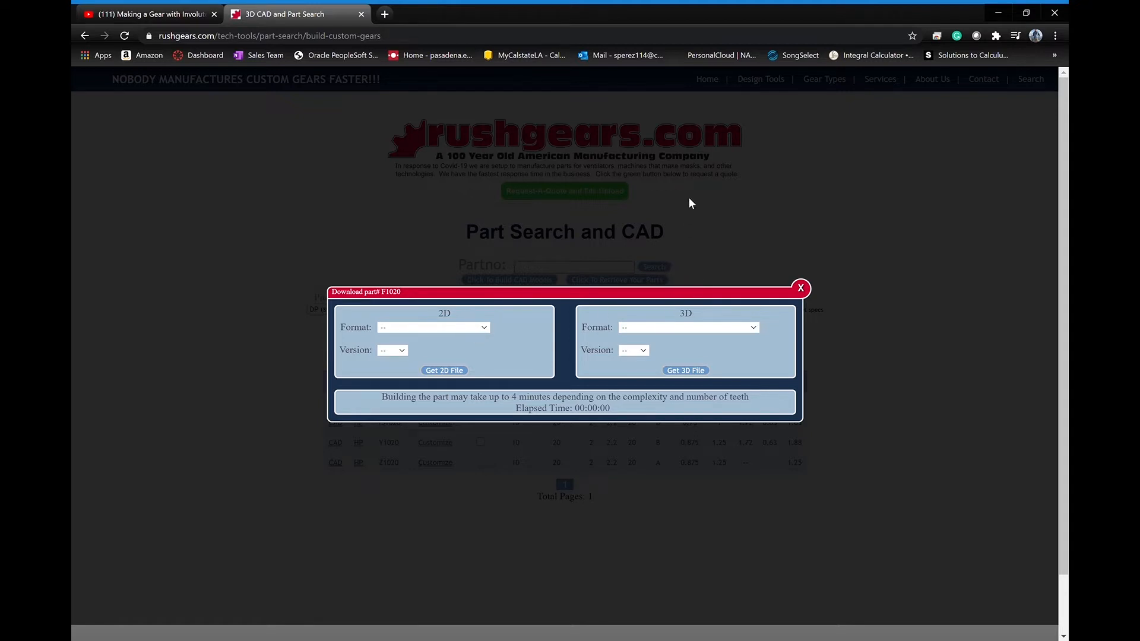
{"action": "left_click", "coordinate": [685, 360]}
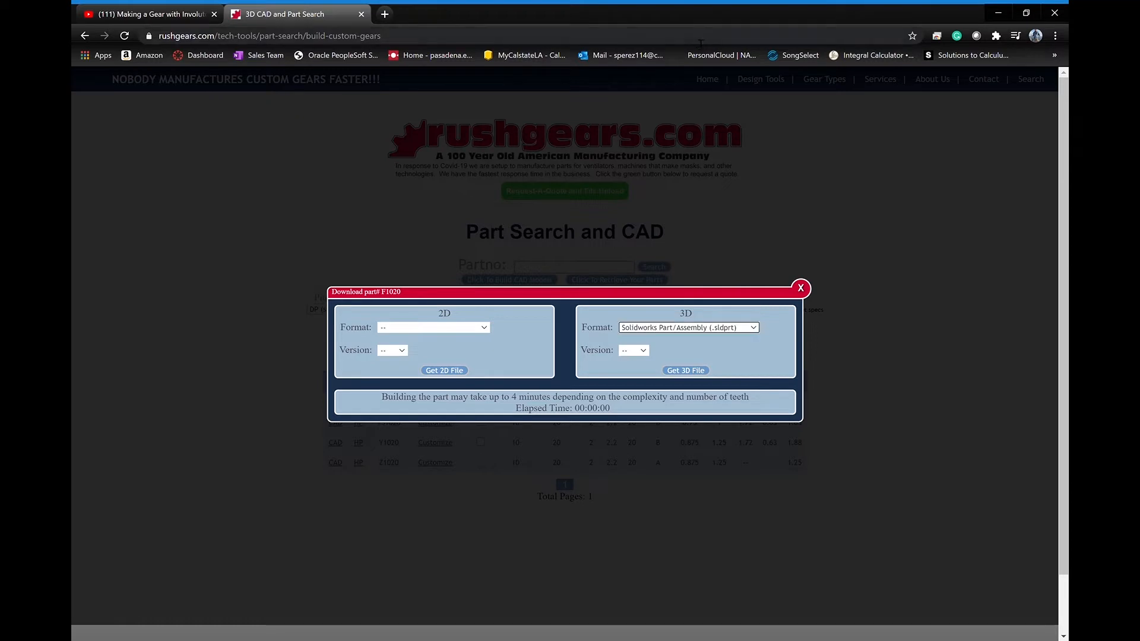
{"action": "left_click", "coordinate": [689, 371]}
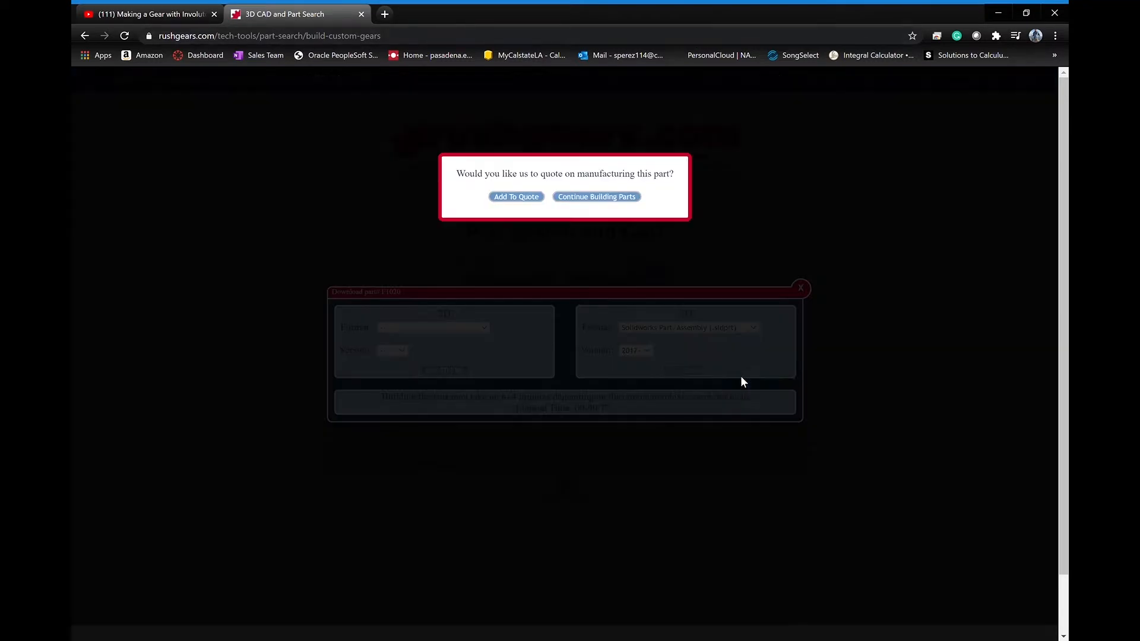
{"action": "left_click", "coordinate": [739, 376]}
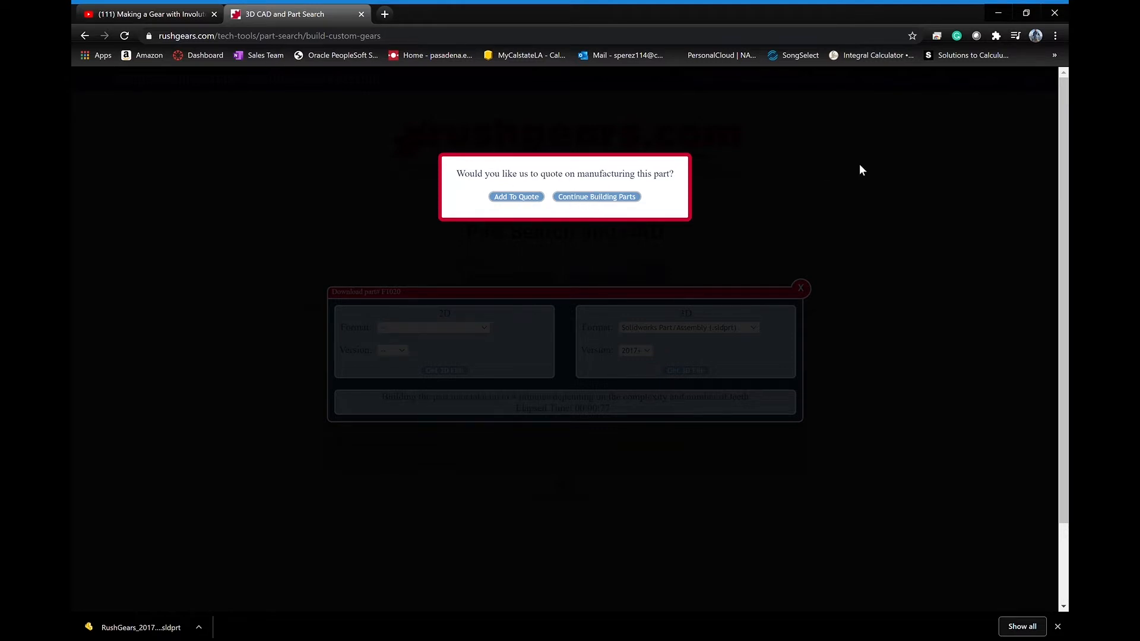
{"action": "left_click", "coordinate": [621, 198]}
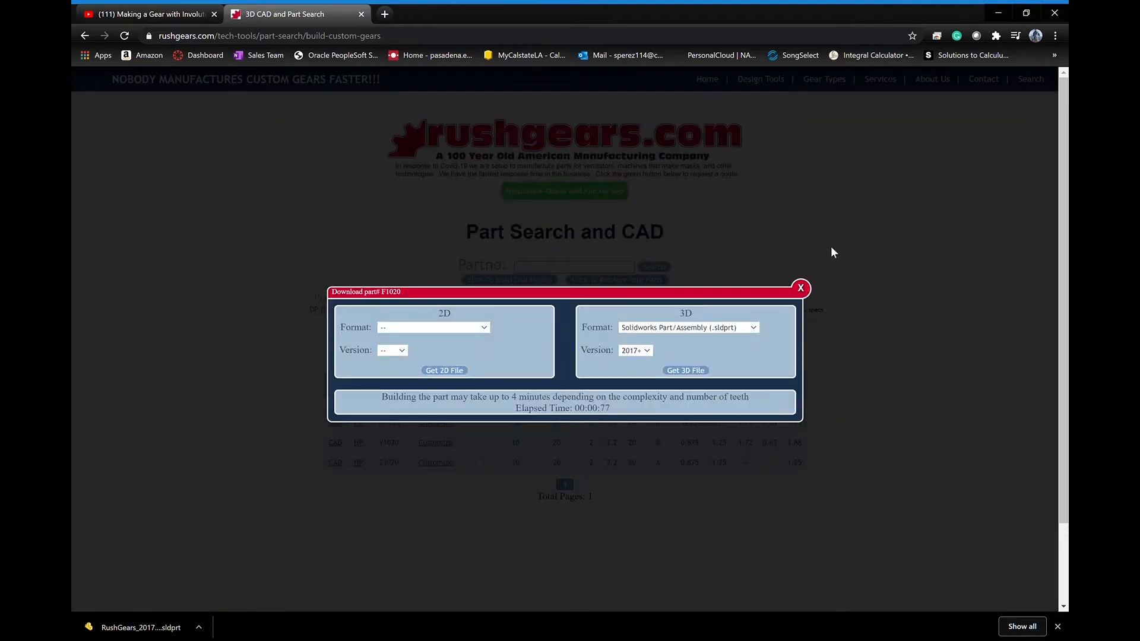
{"action": "left_click", "coordinate": [801, 289]}
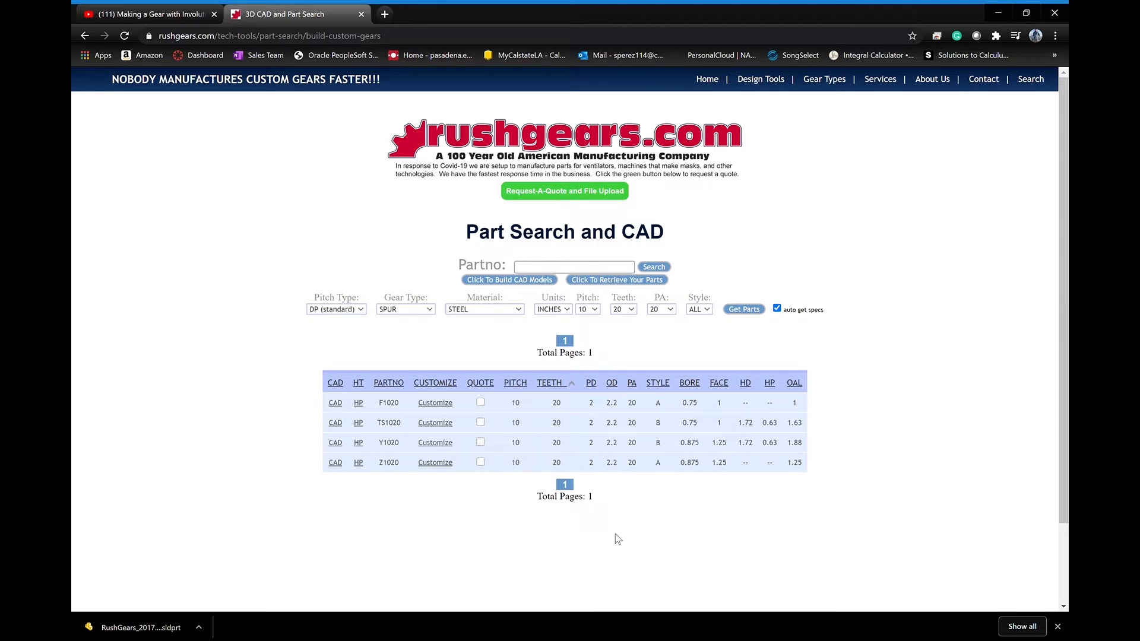
- Filter the gears to 40 teeth and download the 3D Solidworks file of part F1040 without requesting a quote
{"action": "left_click", "coordinate": [616, 426]}
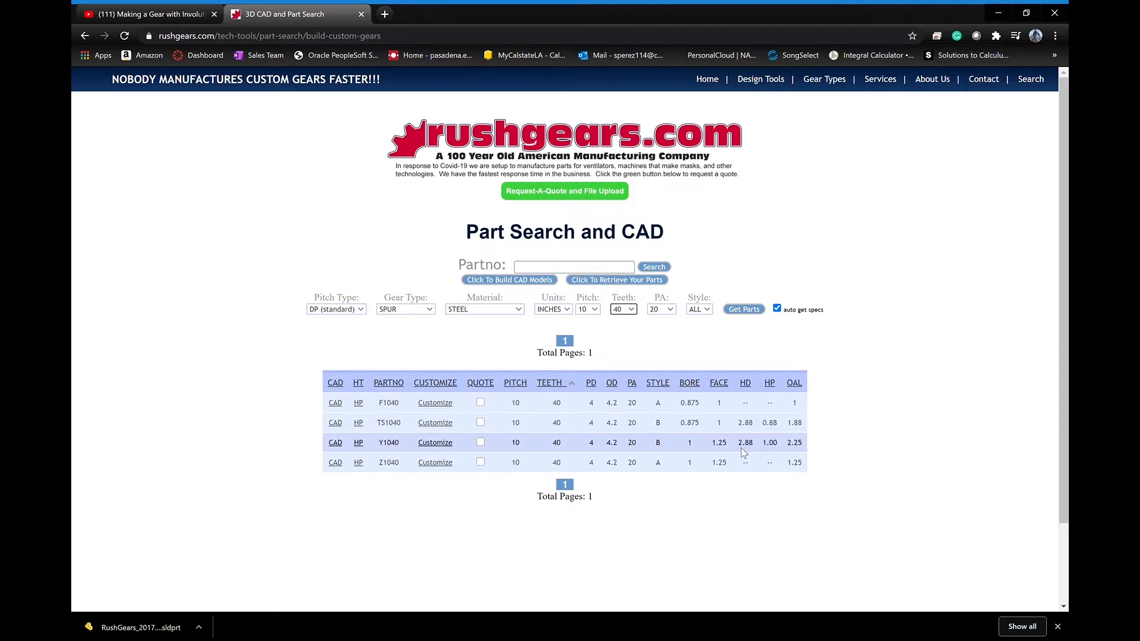
{"action": "left_click", "coordinate": [340, 407]}
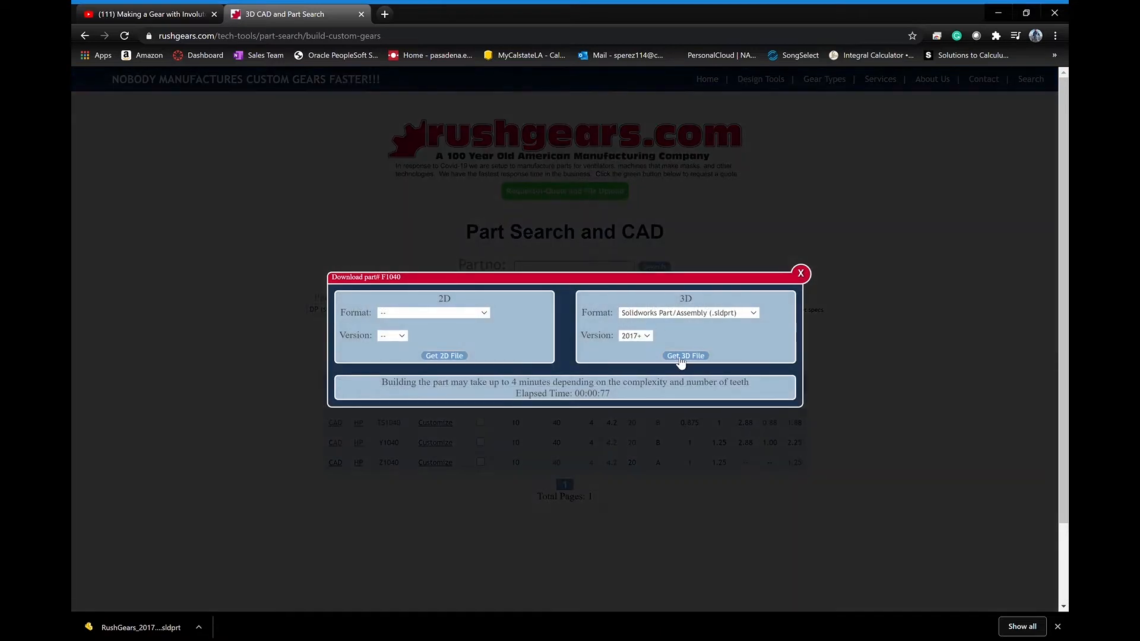
{"action": "left_click", "coordinate": [684, 356]}
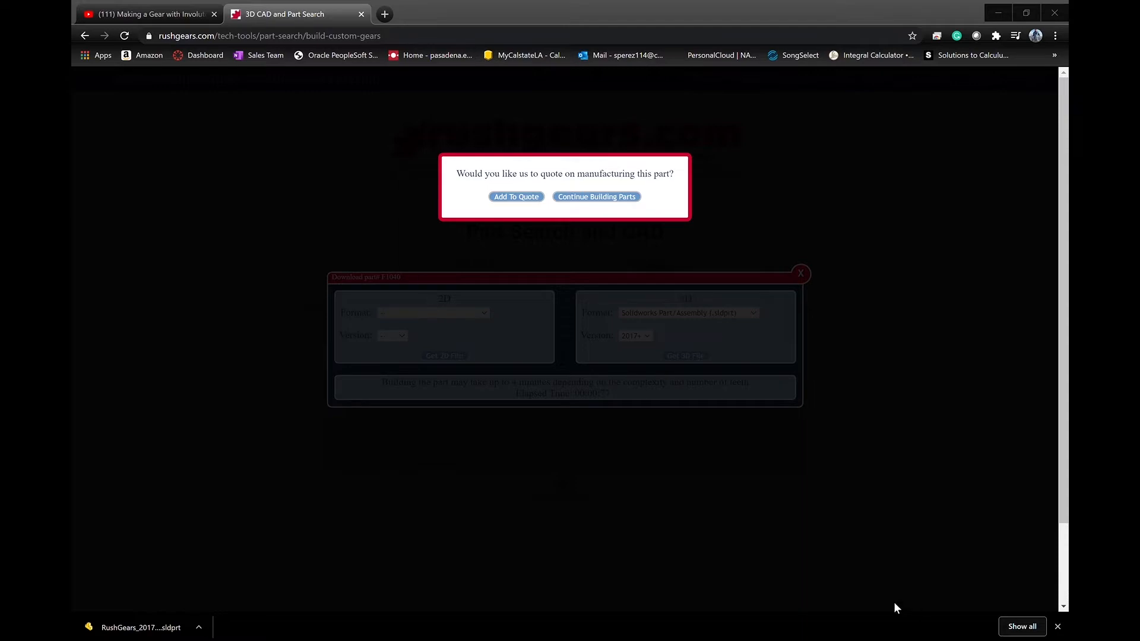
{"action": "left_click", "coordinate": [575, 197]}
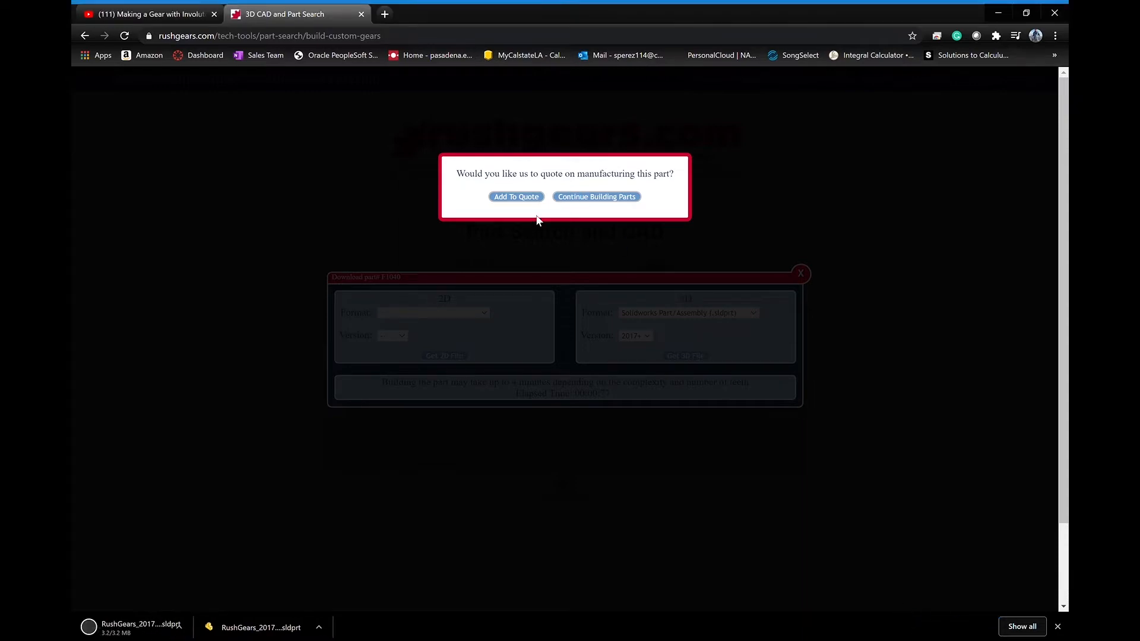
{"action": "left_click", "coordinate": [610, 198]}
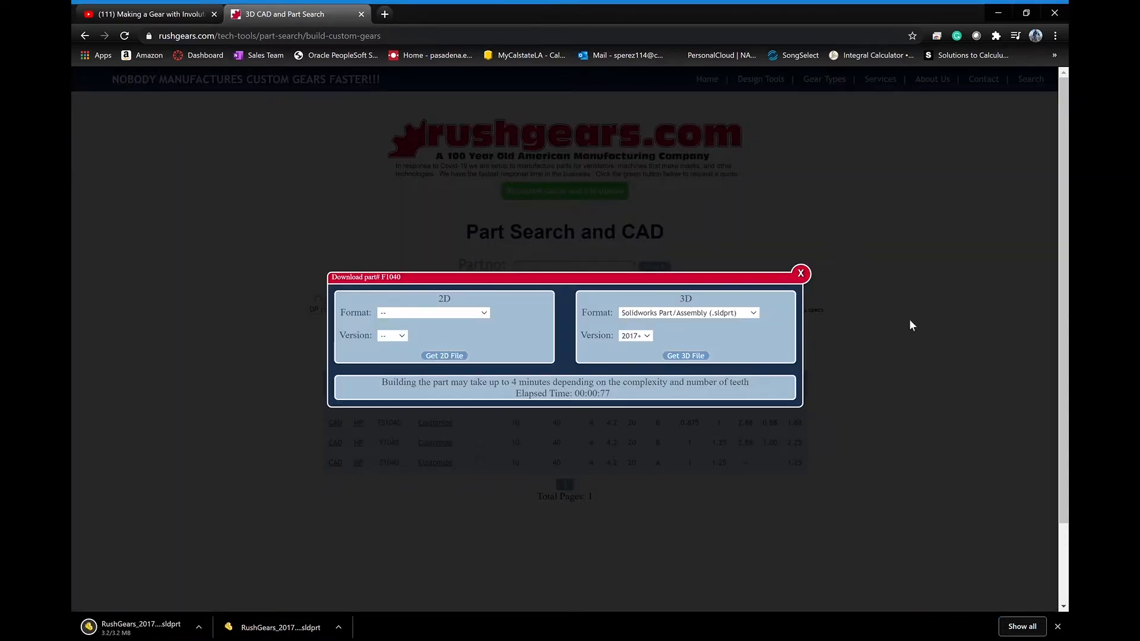
{"action": "left_click", "coordinate": [800, 274]}
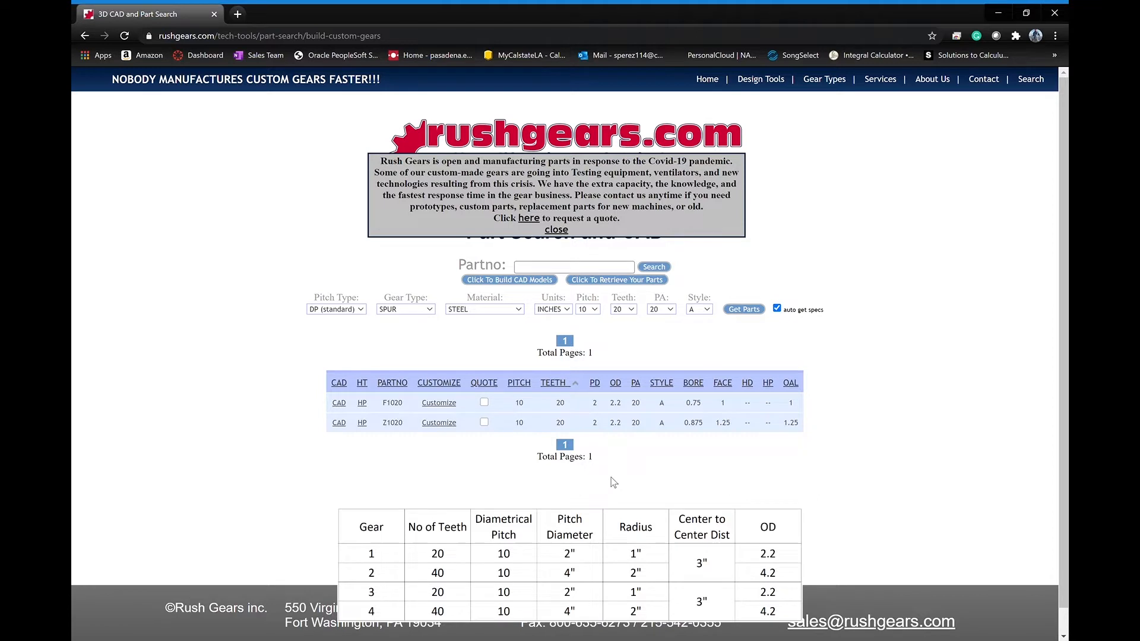
- Change the tooth-count filter of the style A steel spur gear list to 40
{"action": "left_click", "coordinate": [620, 427]}
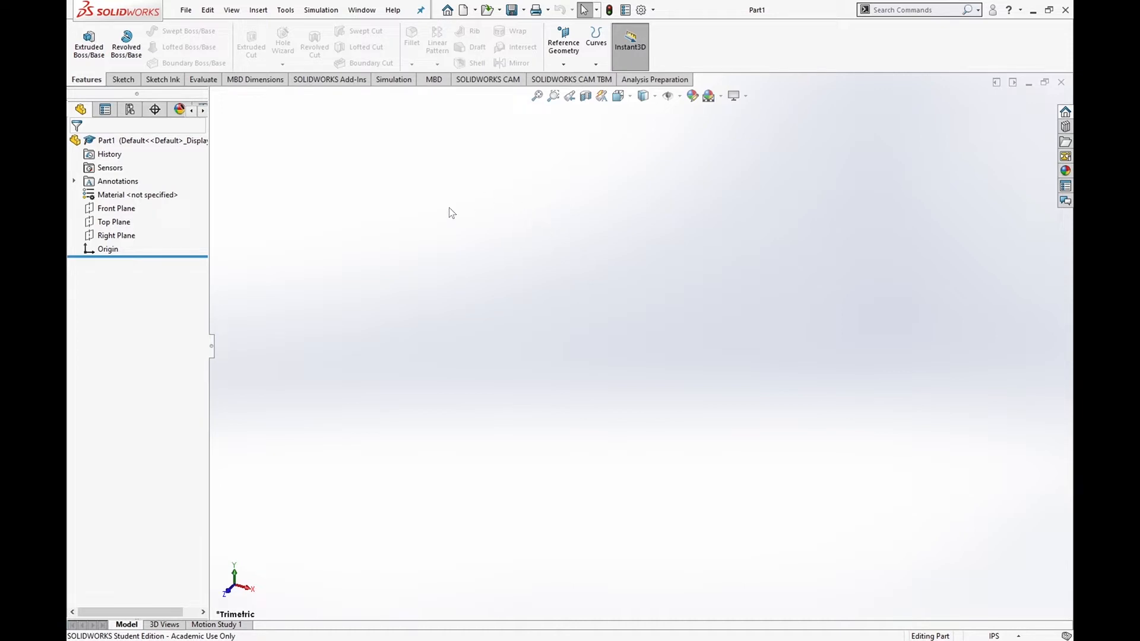
- Switch to SOLIDWORKS and start a sketch on the Top Plane of the empty part
{"action": "left_click", "coordinate": [122, 82]}
{"action": "left_click", "coordinate": [84, 39]}
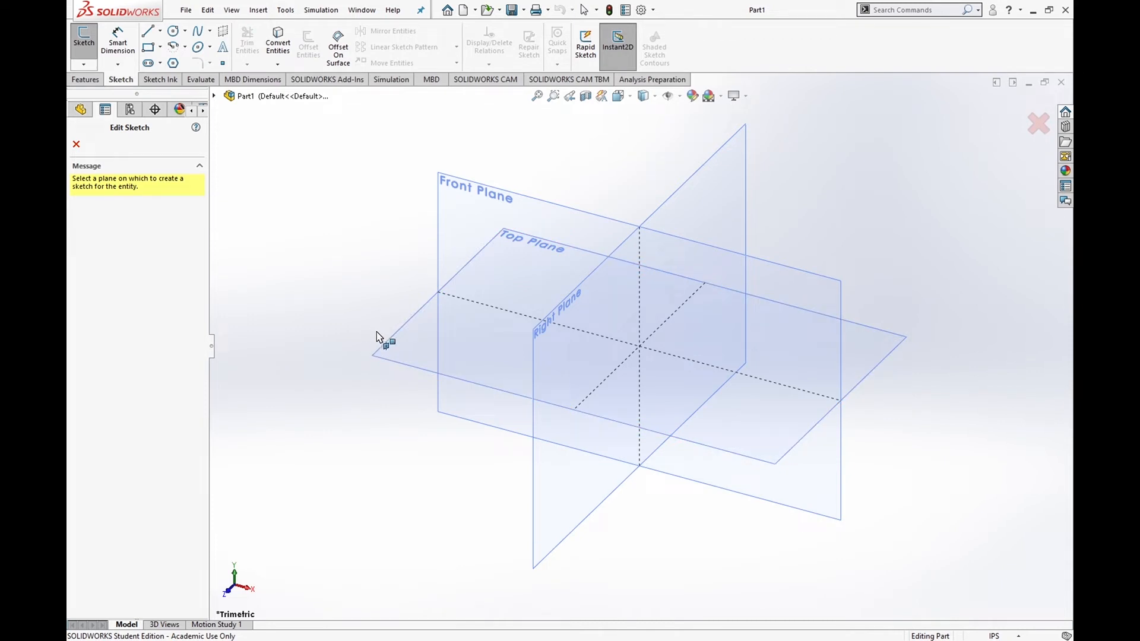
{"action": "left_click", "coordinate": [406, 357]}
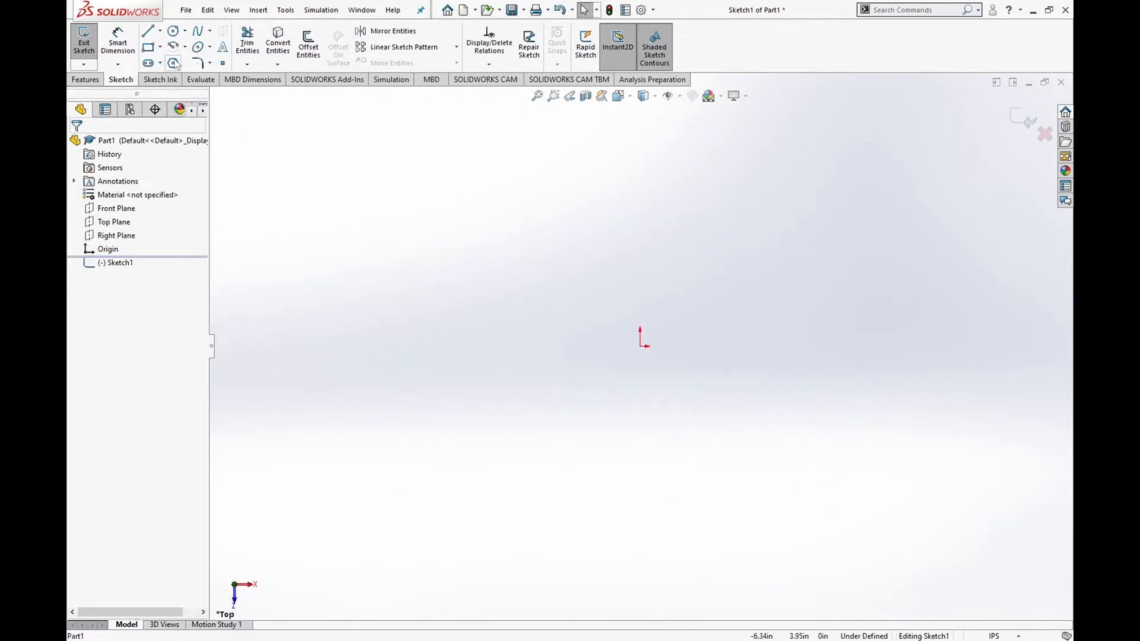
- Sketch a circle centred on the origin and dimension its diameter at 4.45 in
{"action": "left_click", "coordinate": [172, 31]}
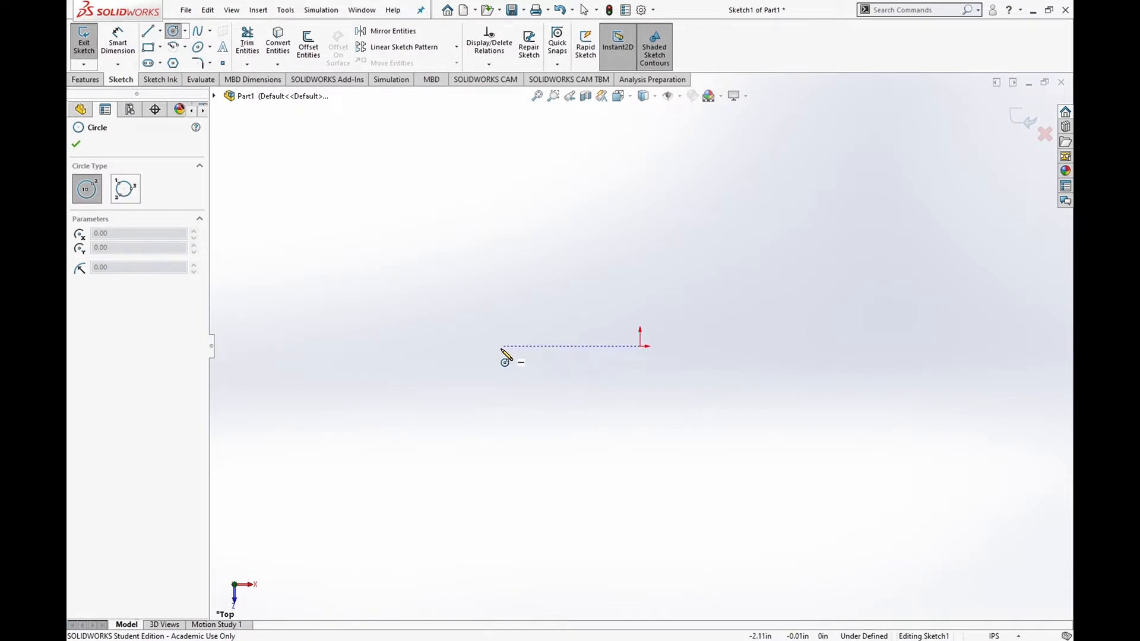
{"action": "left_click", "coordinate": [640, 346]}
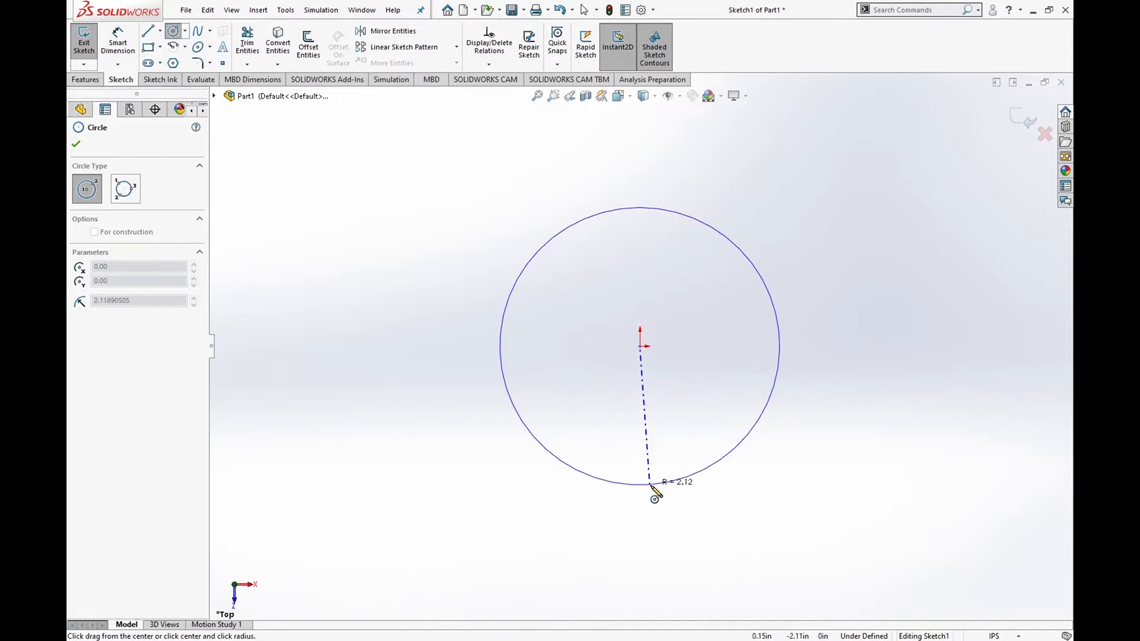
{"action": "left_click", "coordinate": [650, 485]}
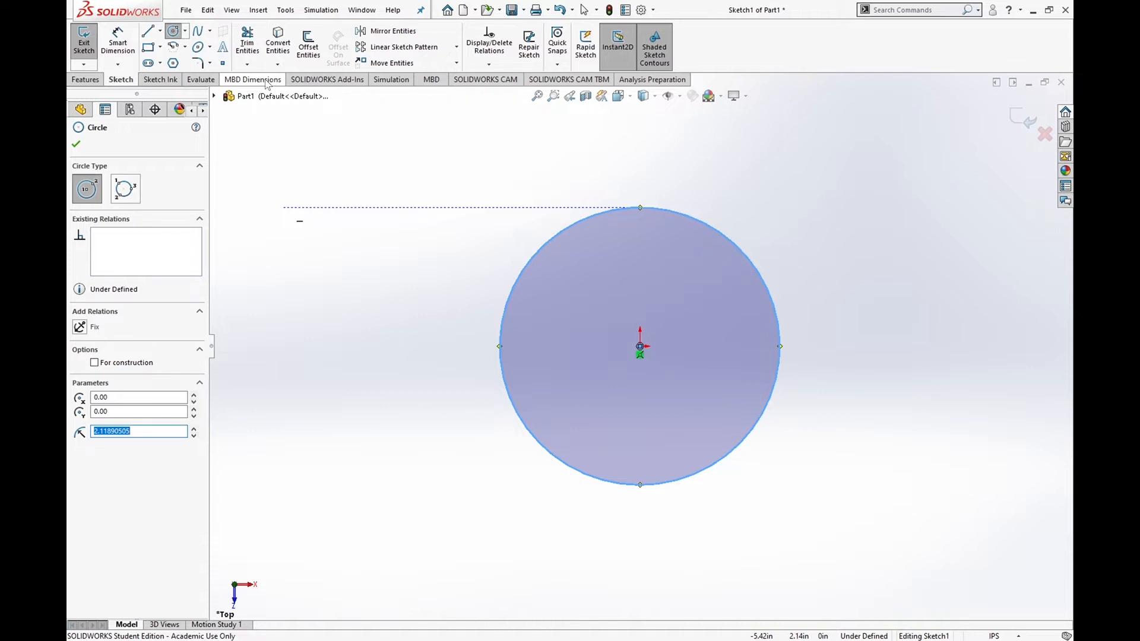
{"action": "left_click", "coordinate": [118, 43]}
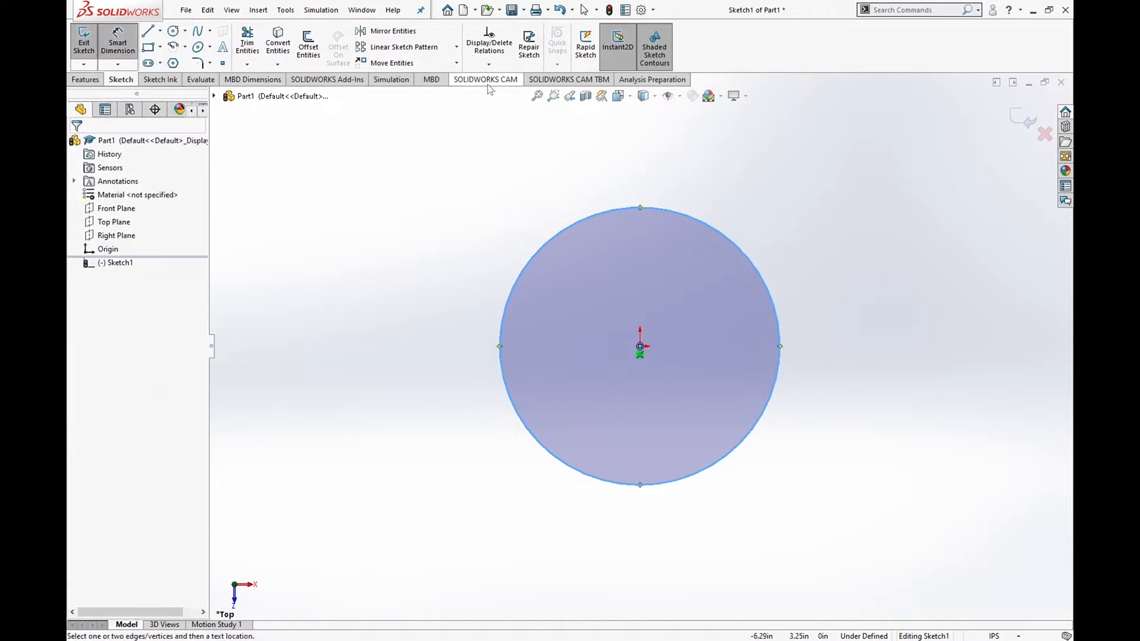
{"action": "left_click", "coordinate": [753, 263]}
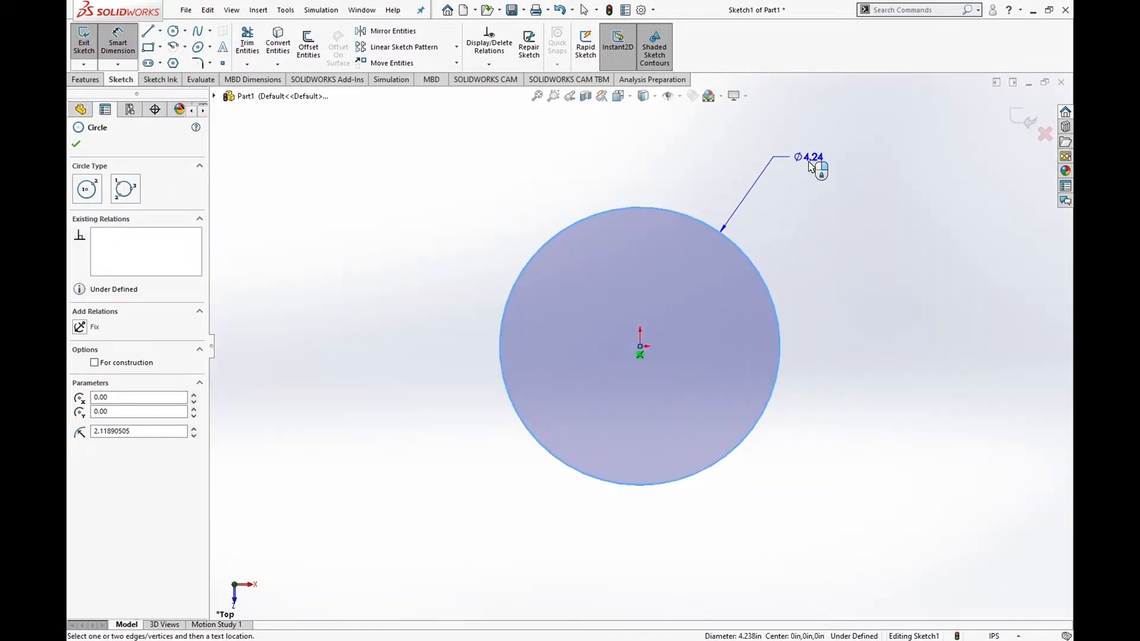
{"action": "left_click", "coordinate": [809, 163]}
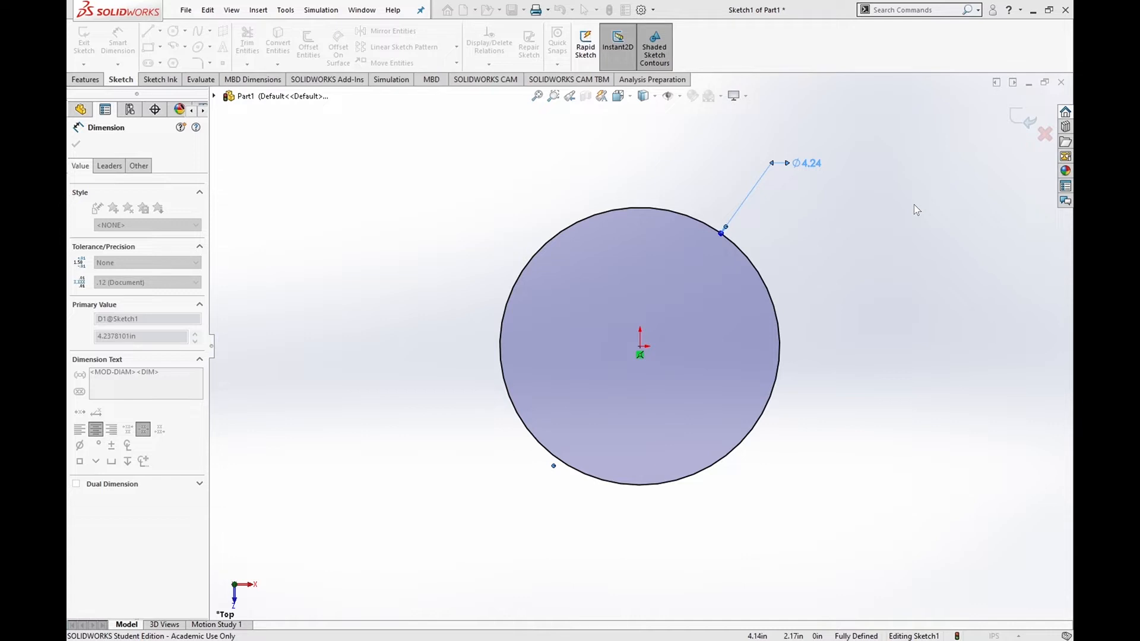
{"action": "left_click", "coordinate": [585, 45]}
{"action": "key", "text": "Return"}
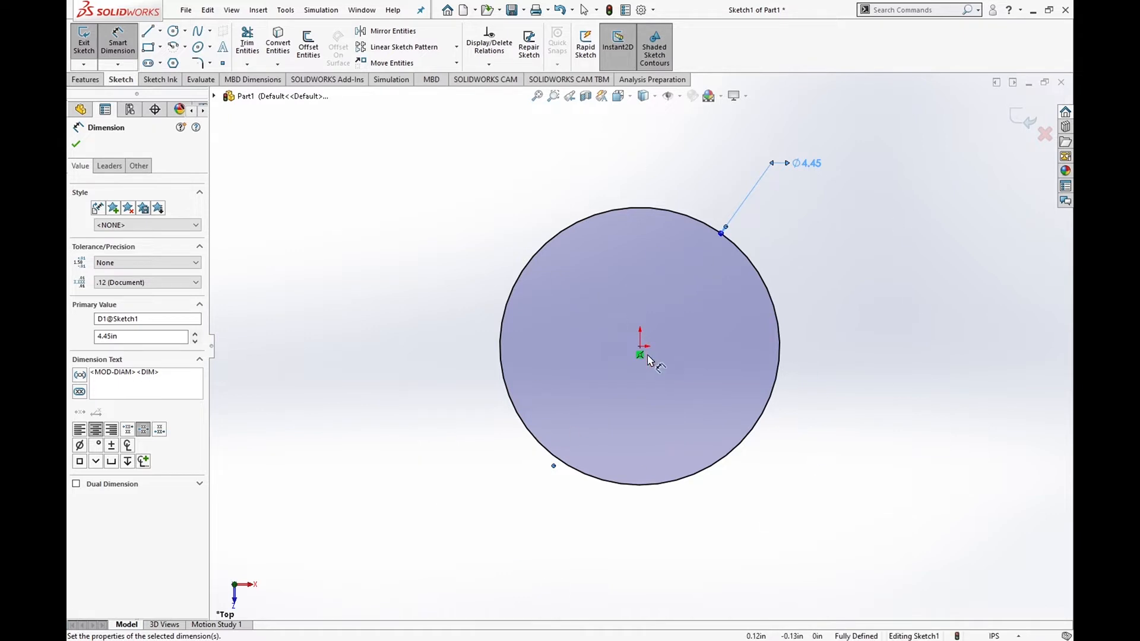
- Sketch a second circle centred about 3.39 in left of the origin, level with it, and dimension its diameter at 2.45 in
{"action": "left_click", "coordinate": [175, 32]}
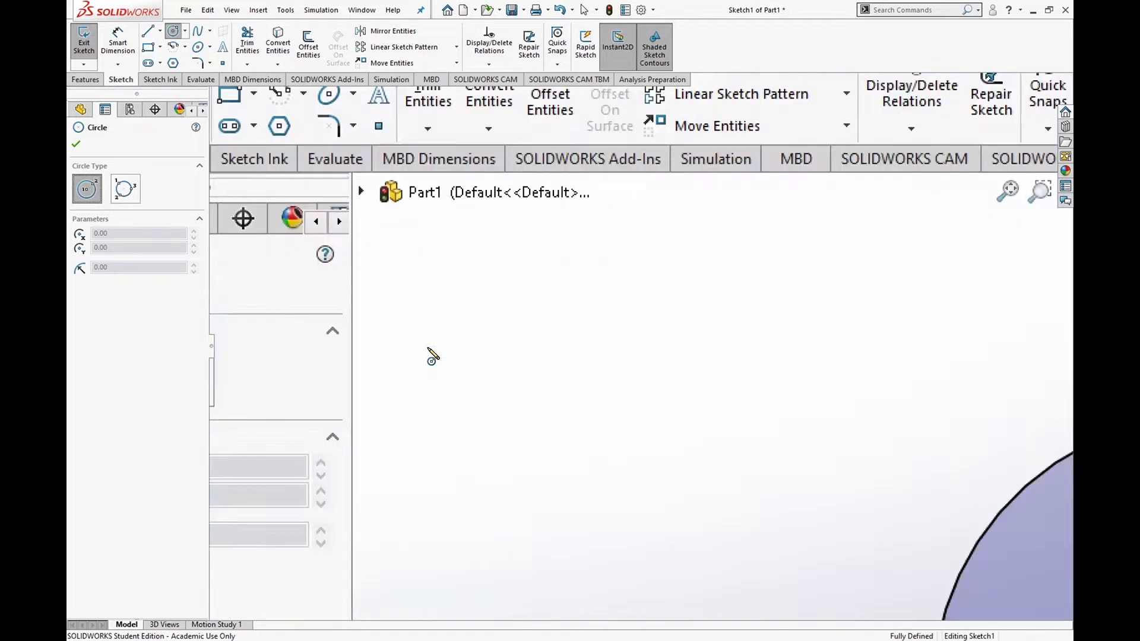
{"action": "left_click", "coordinate": [427, 346]}
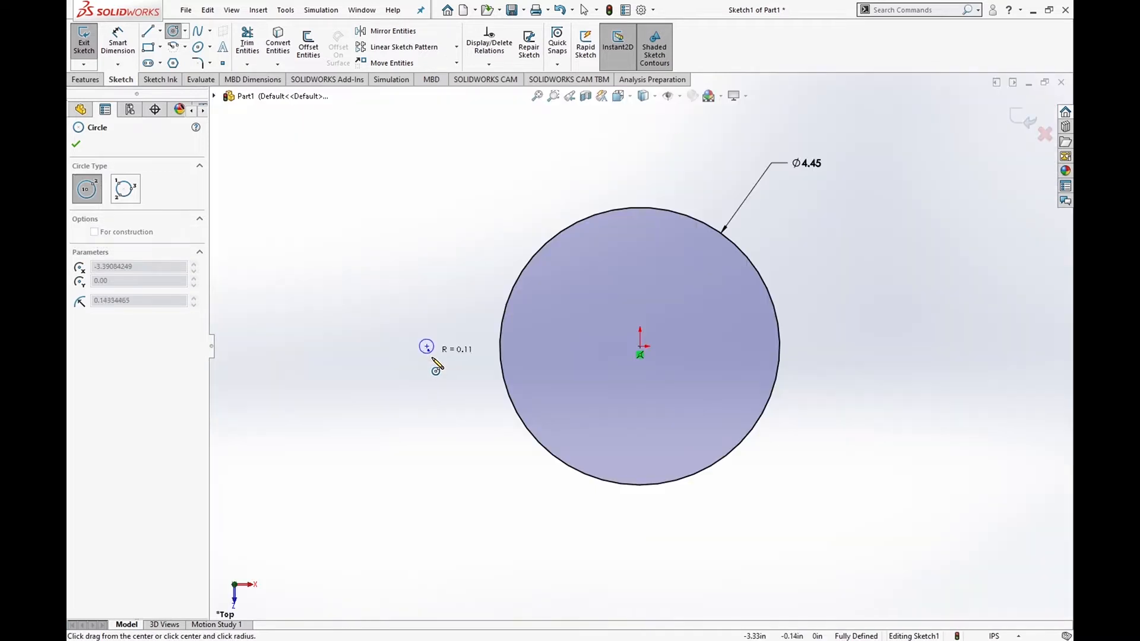
{"action": "left_click", "coordinate": [469, 425]}
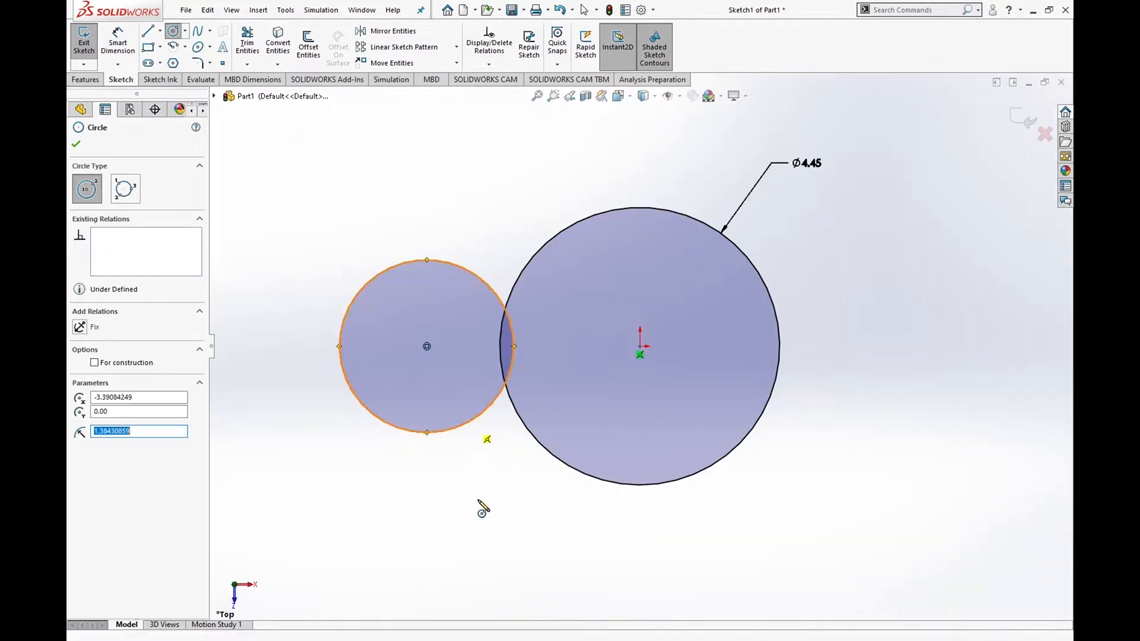
{"action": "left_click", "coordinate": [120, 45]}
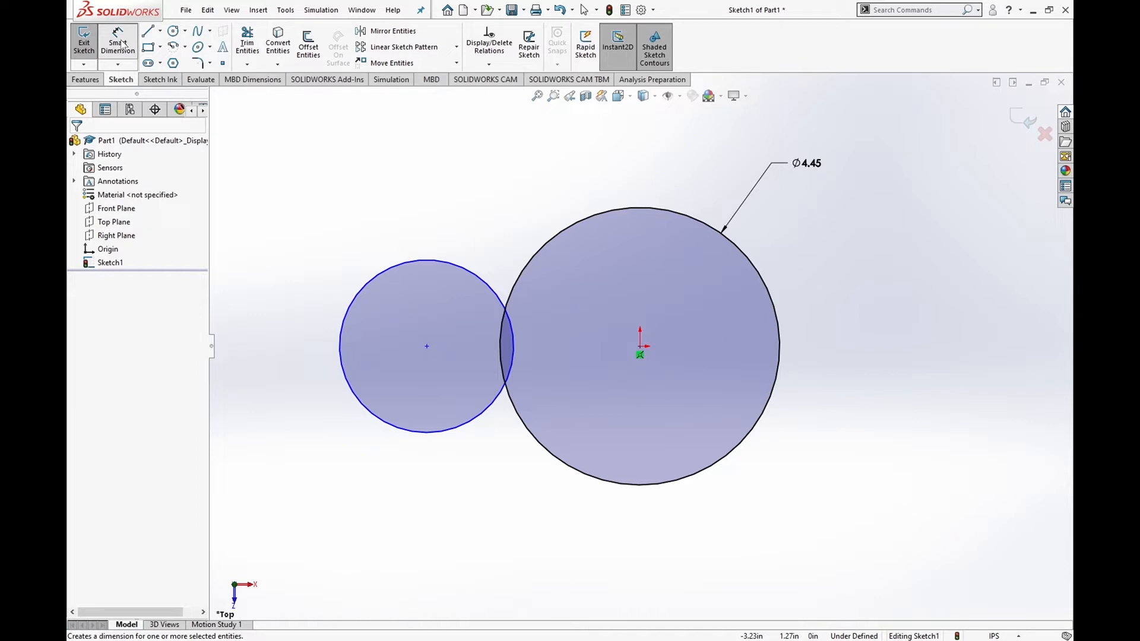
{"action": "left_click", "coordinate": [121, 44]}
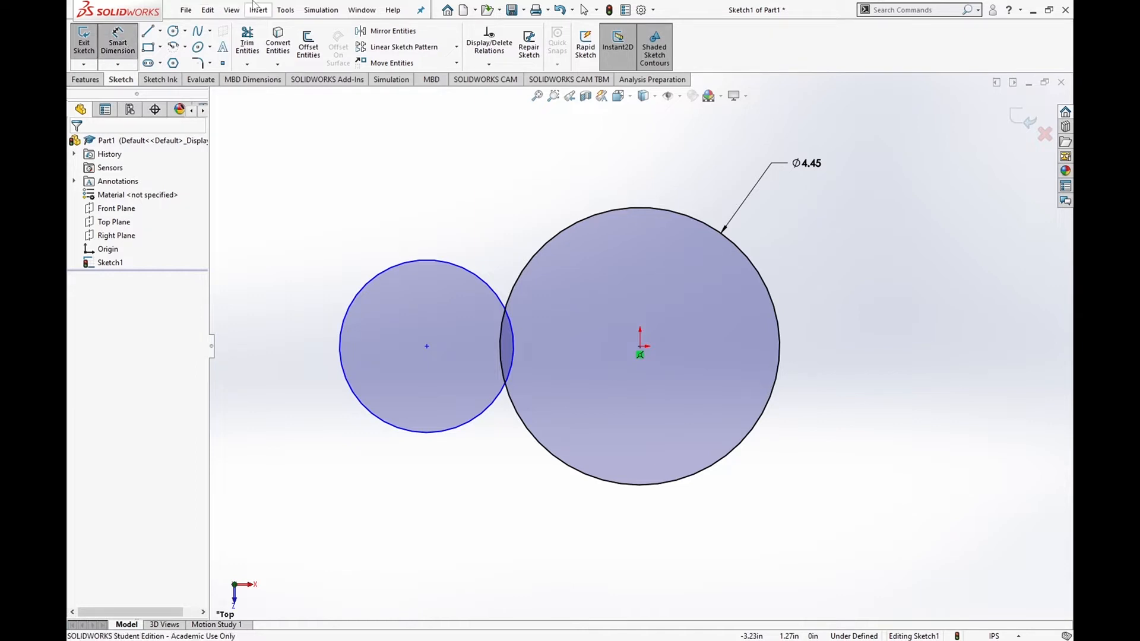
{"action": "left_click", "coordinate": [376, 278]}
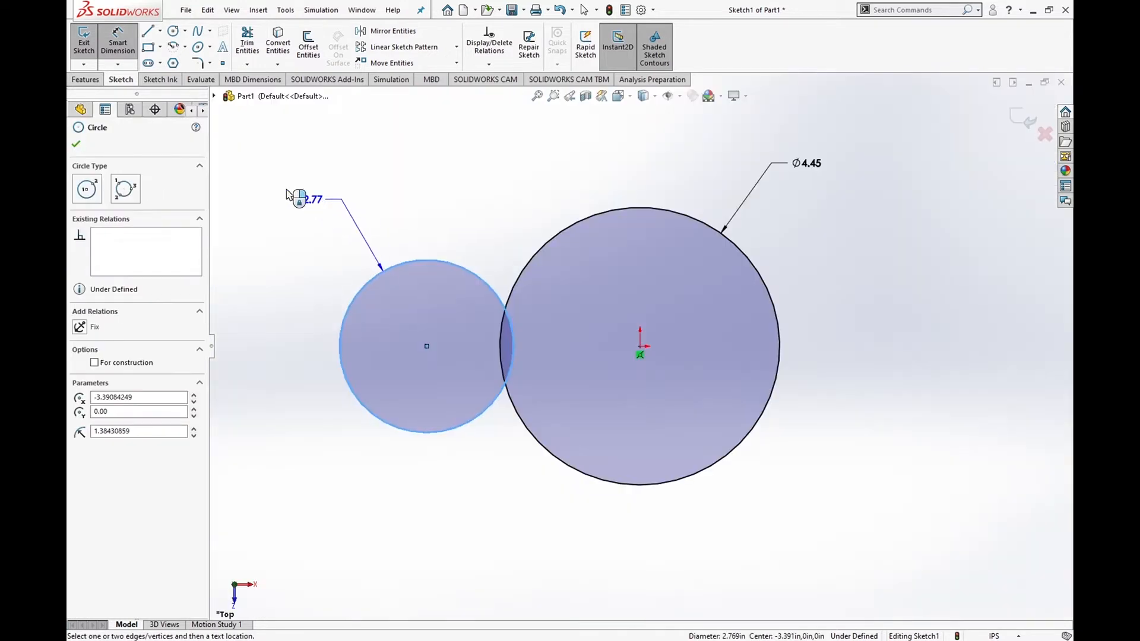
{"action": "left_click", "coordinate": [288, 214]}
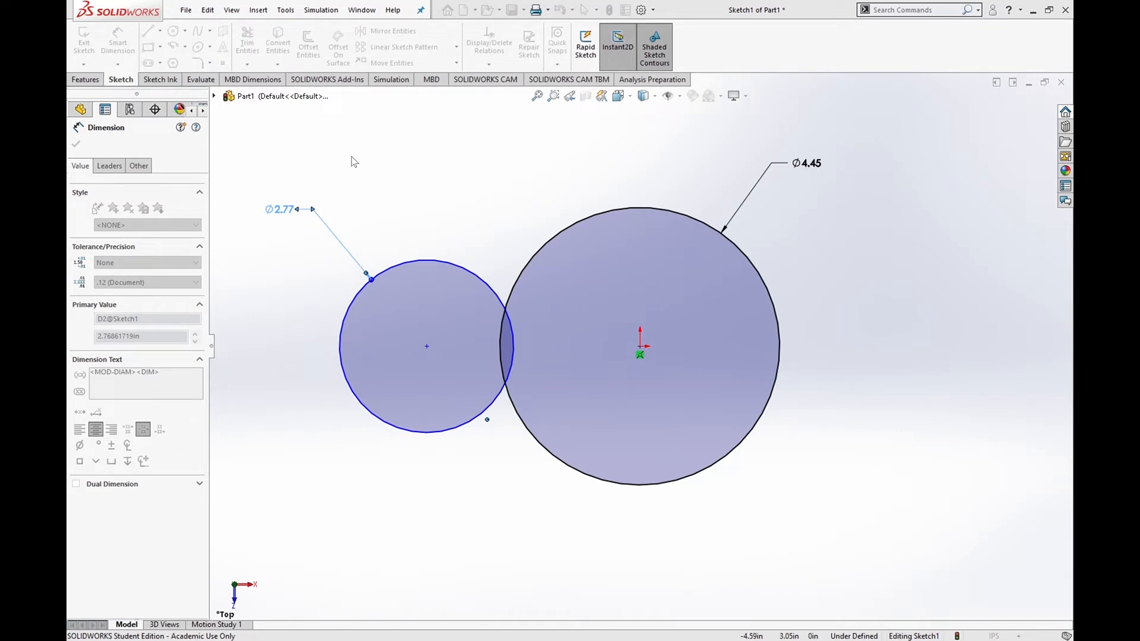
{"action": "type", "text": "2.45"}
{"action": "key", "text": "Return"}
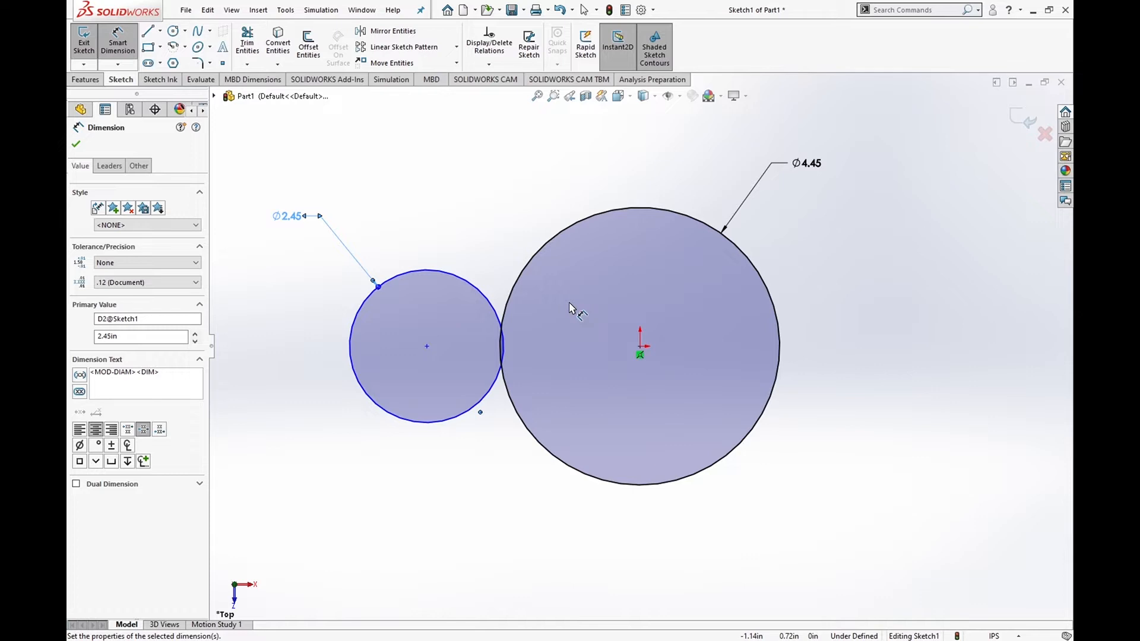
- Dimension the horizontal distance between the small circle's centre and the origin at 3 in
{"action": "left_click", "coordinate": [427, 348]}
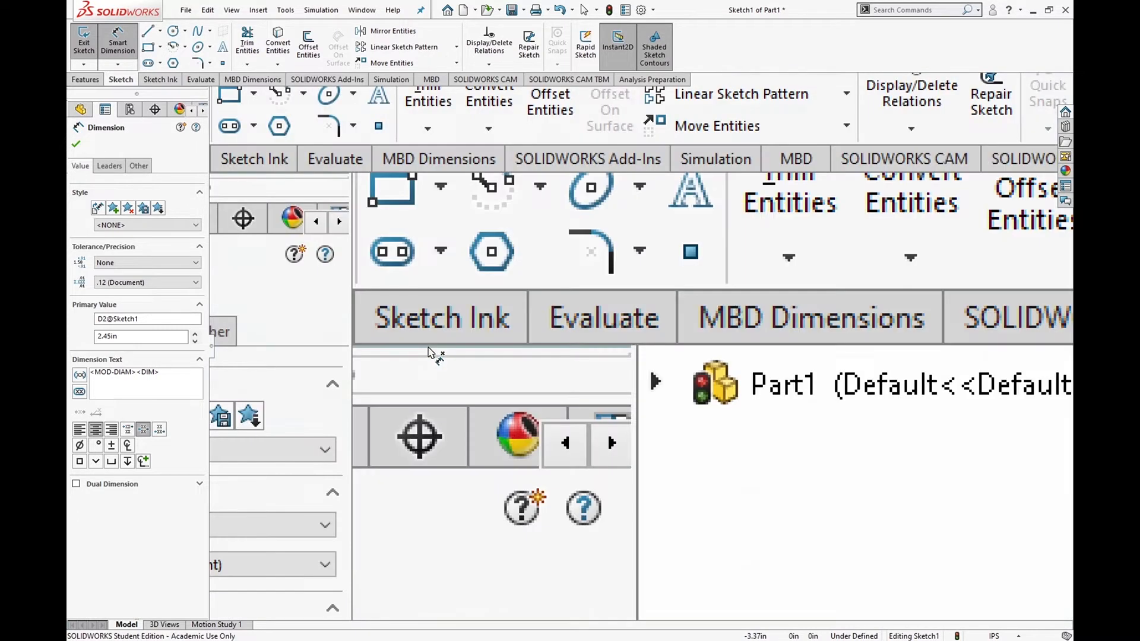
{"action": "left_click", "coordinate": [640, 347]}
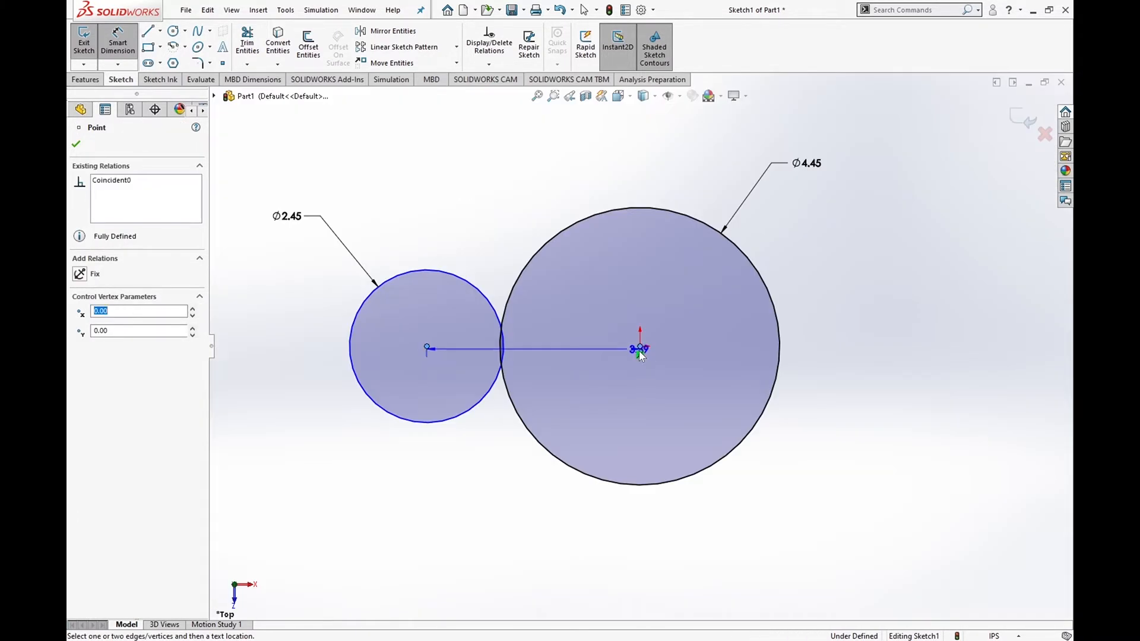
{"action": "left_click", "coordinate": [551, 484]}
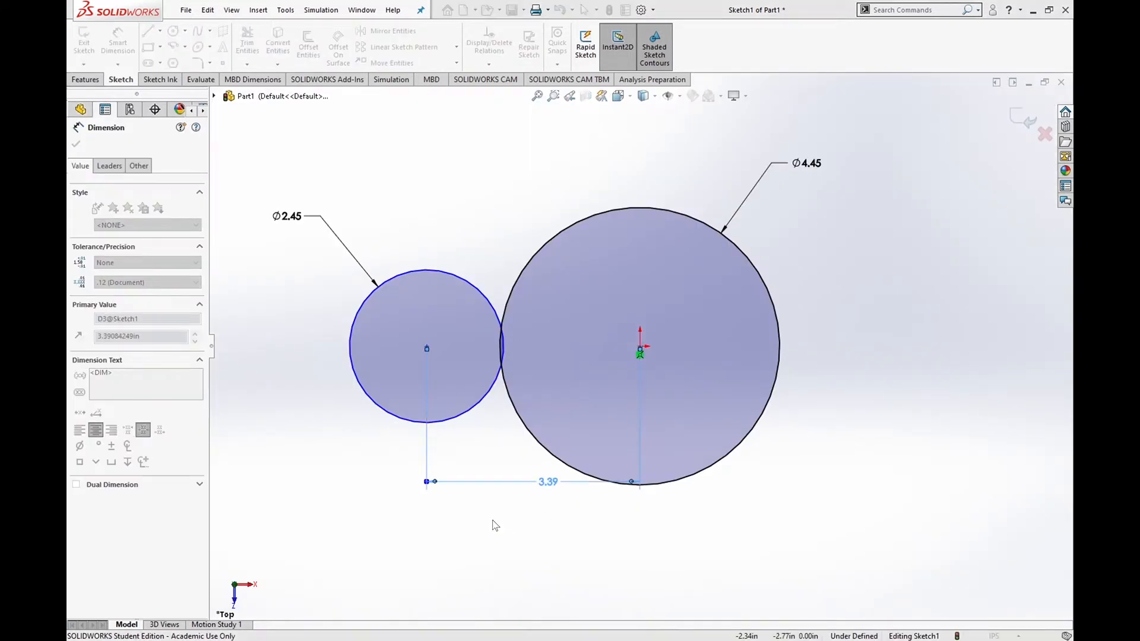
{"action": "type", "text": "3"}
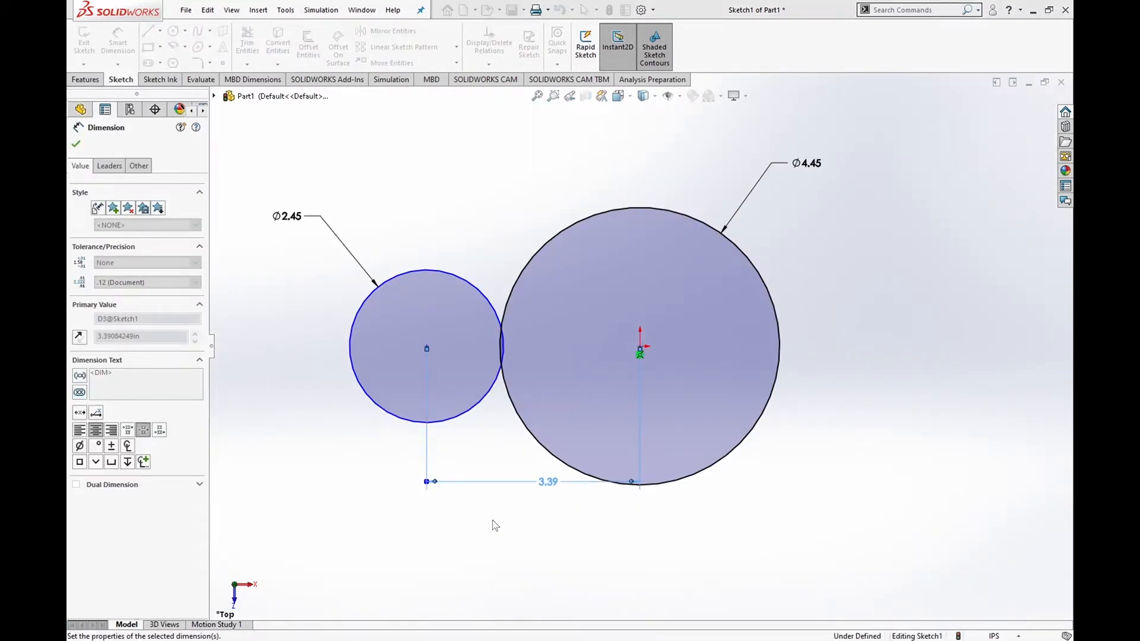
{"action": "key", "text": "Return"}
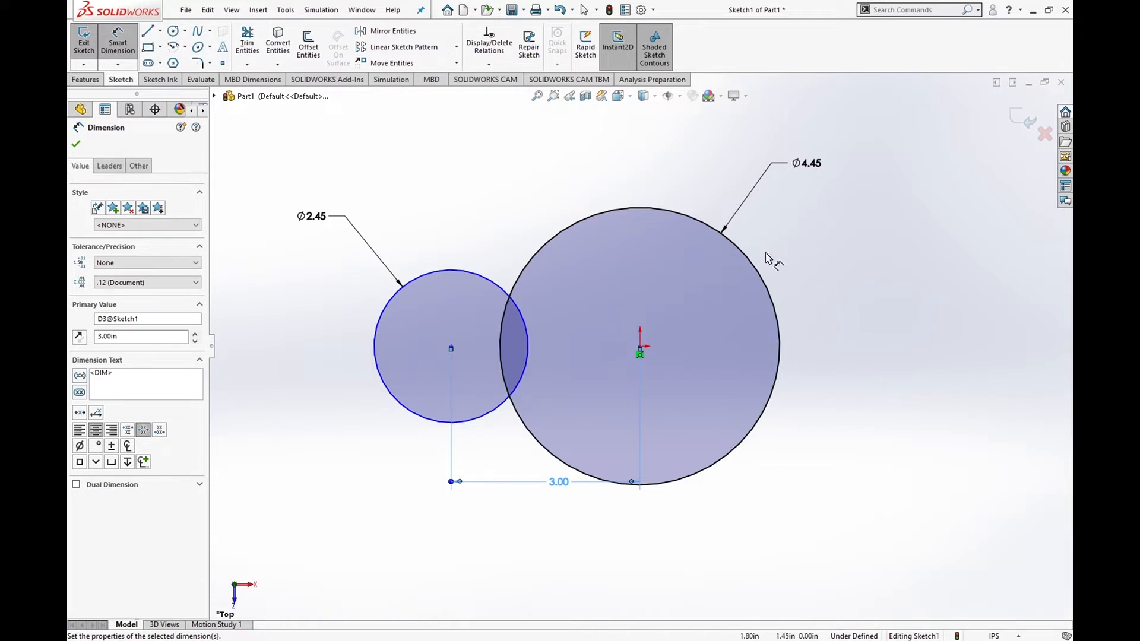
- Sketch a third circle centred about 3.08 in right of the origin, level with it, and dimension its diameter at 4.45 in
{"action": "left_click", "coordinate": [173, 32]}
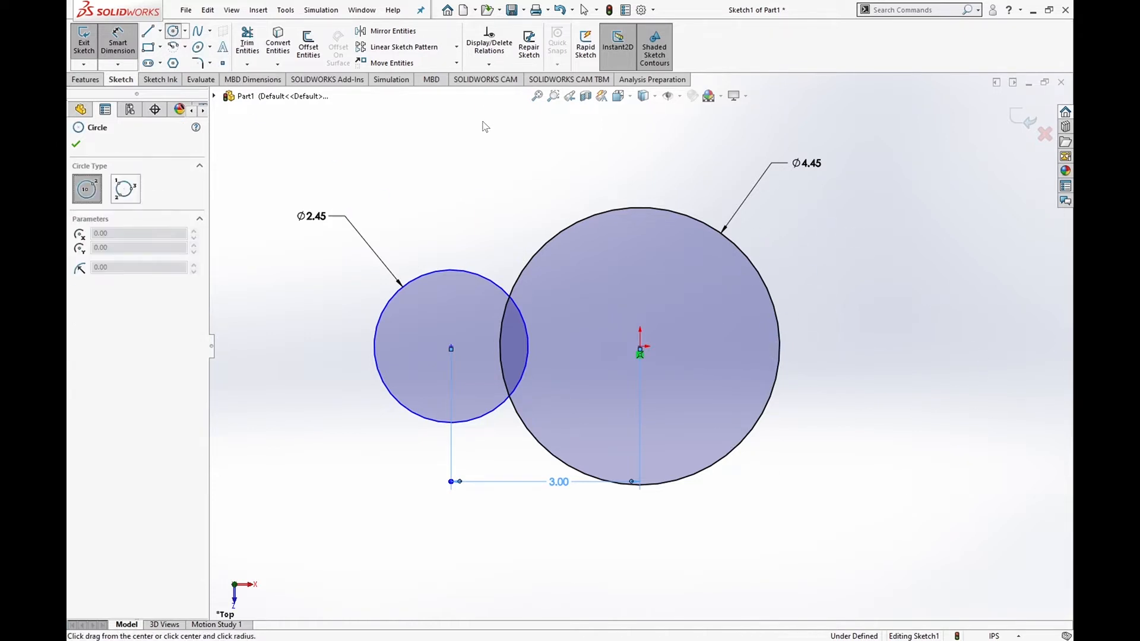
{"action": "left_click", "coordinate": [835, 346]}
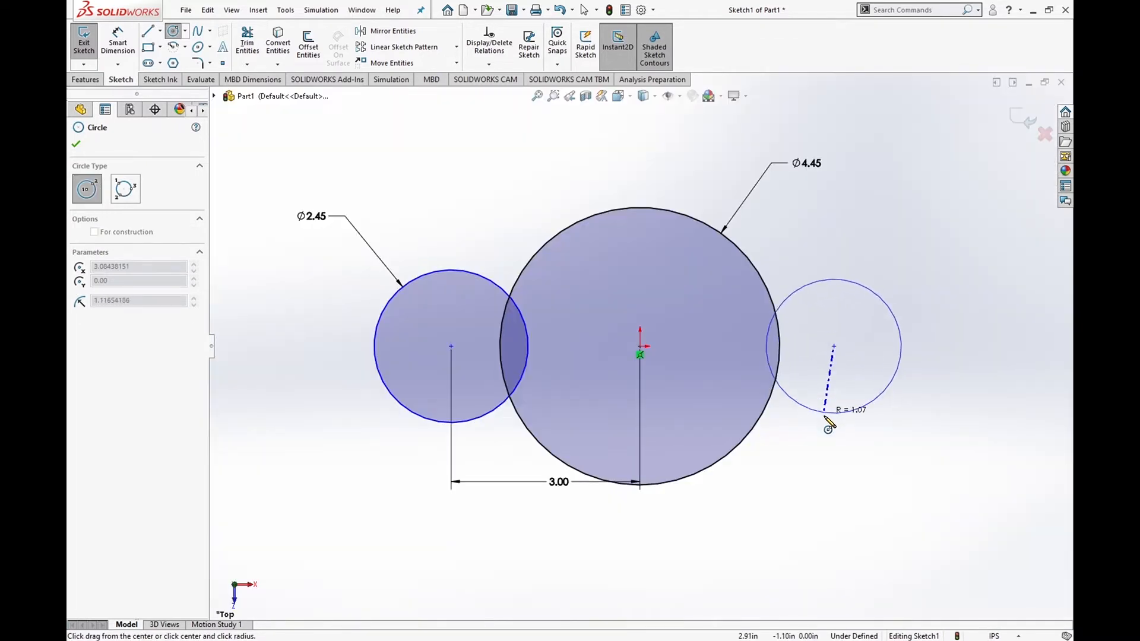
{"action": "left_click", "coordinate": [833, 475]}
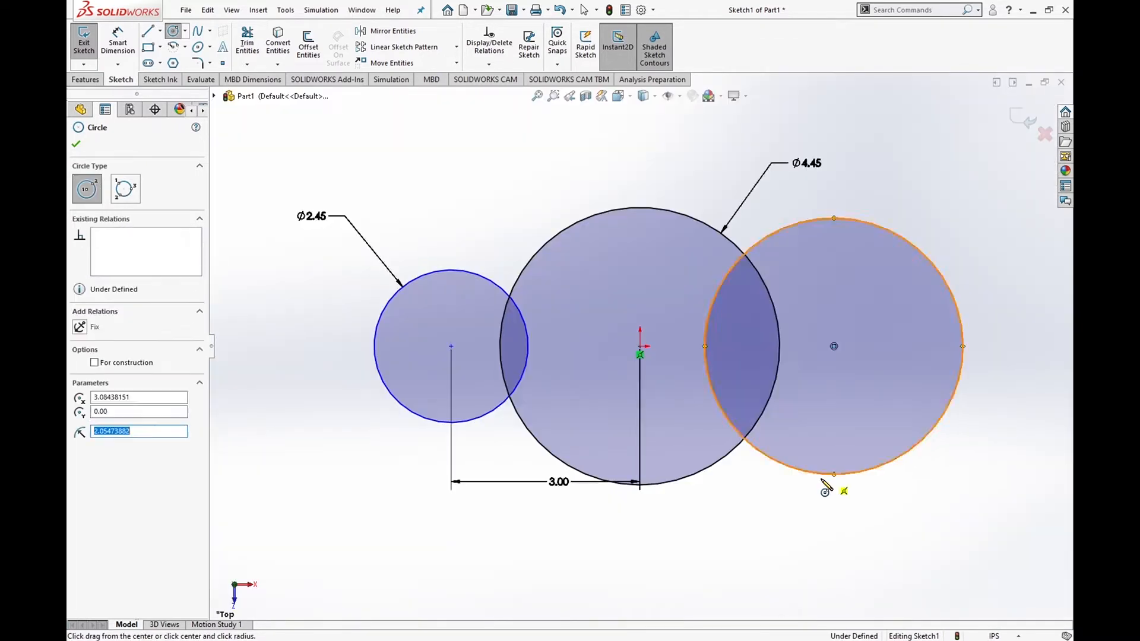
{"action": "left_click", "coordinate": [132, 46]}
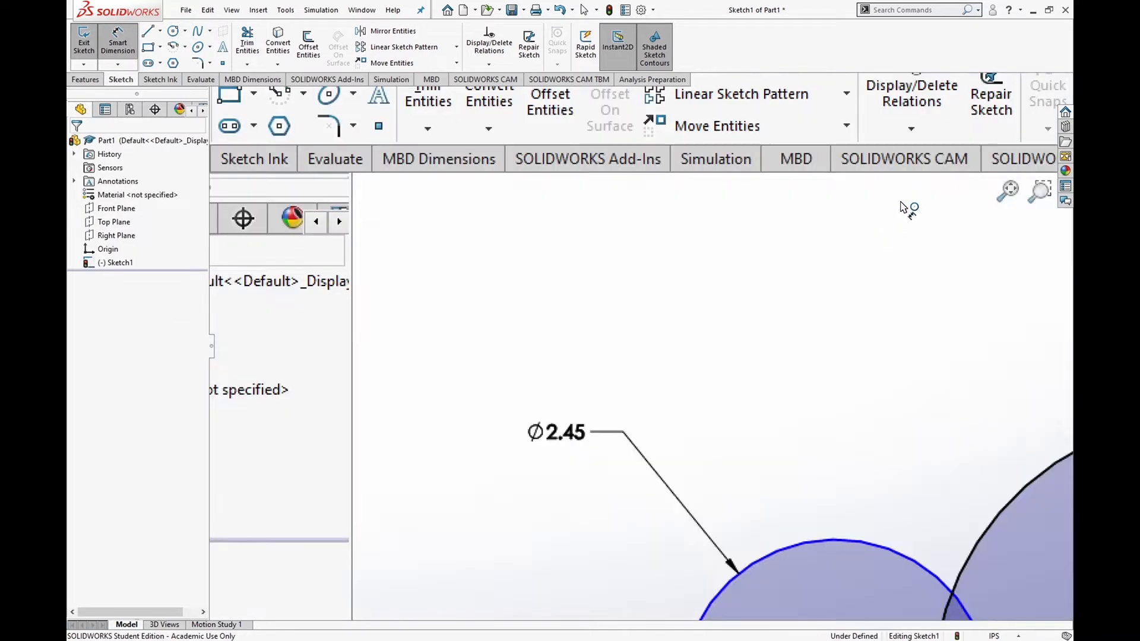
{"action": "left_click", "coordinate": [881, 228]}
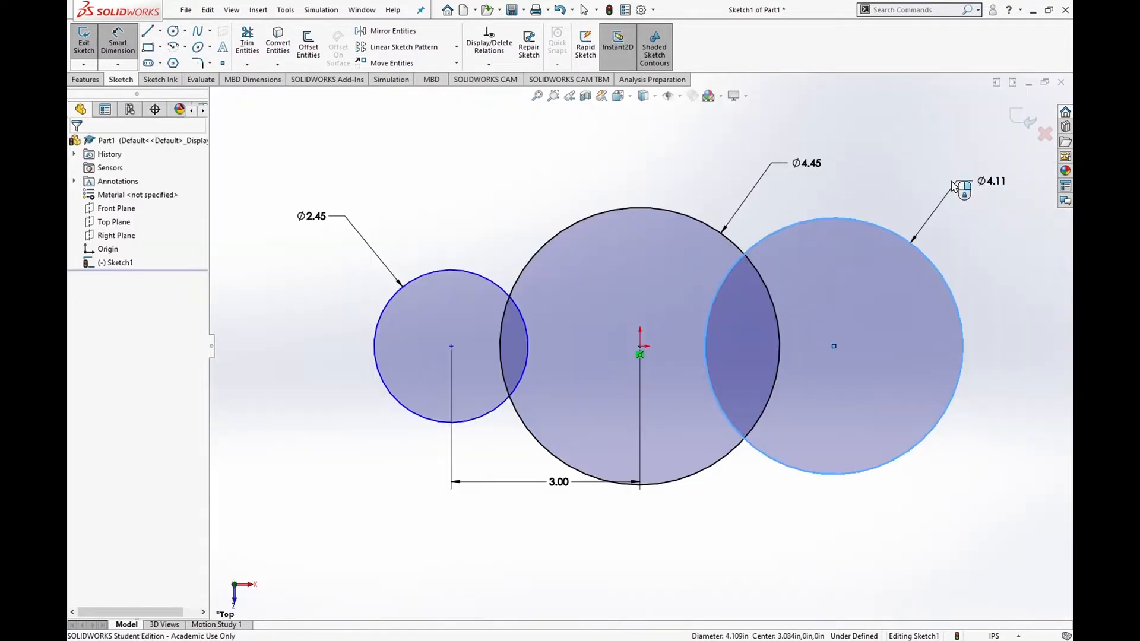
{"action": "left_click", "coordinate": [944, 177]}
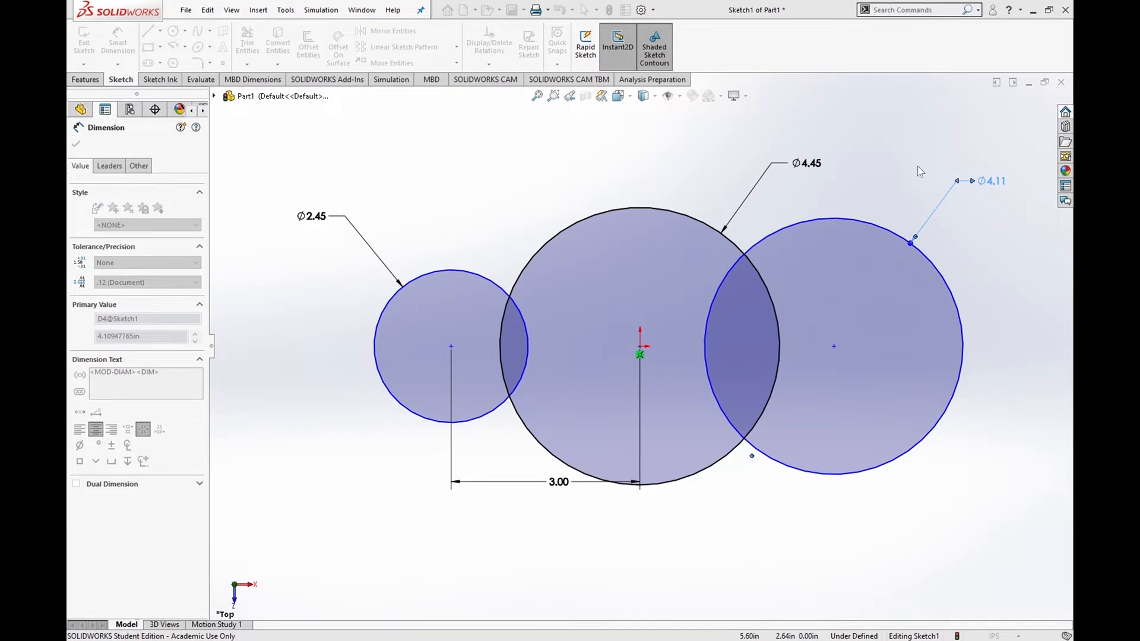
{"action": "type", "text": "4.45"}
{"action": "key", "text": "Return"}
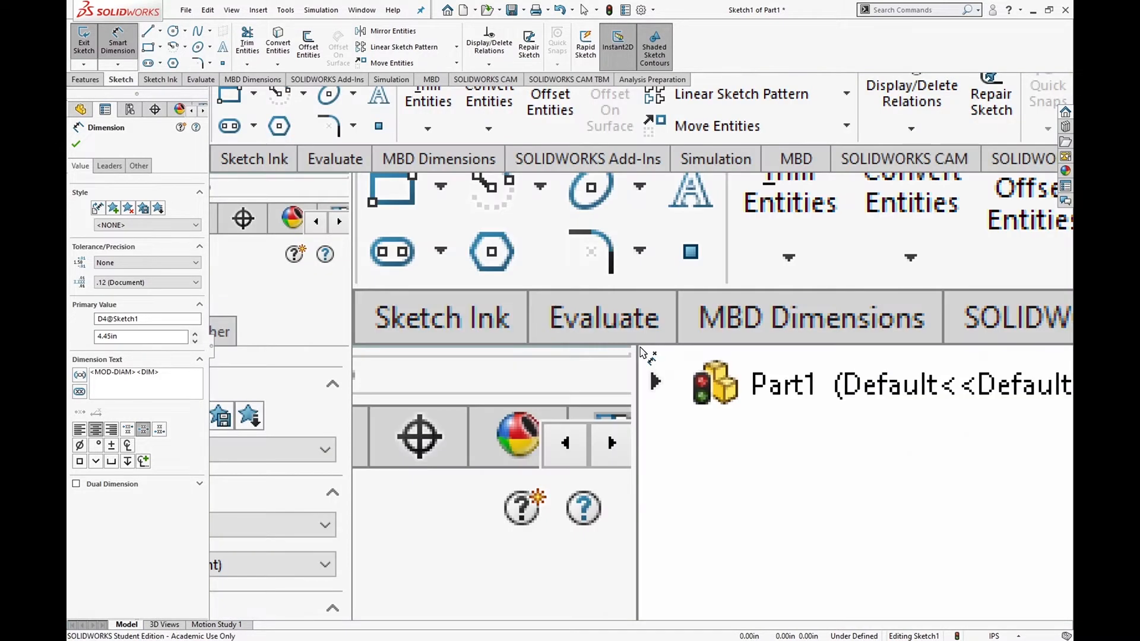
- Dimension the horizontal distance from the origin to the right-hand circle's centre at 3 in
{"action": "left_click", "coordinate": [640, 348]}
{"action": "left_click", "coordinate": [834, 347]}
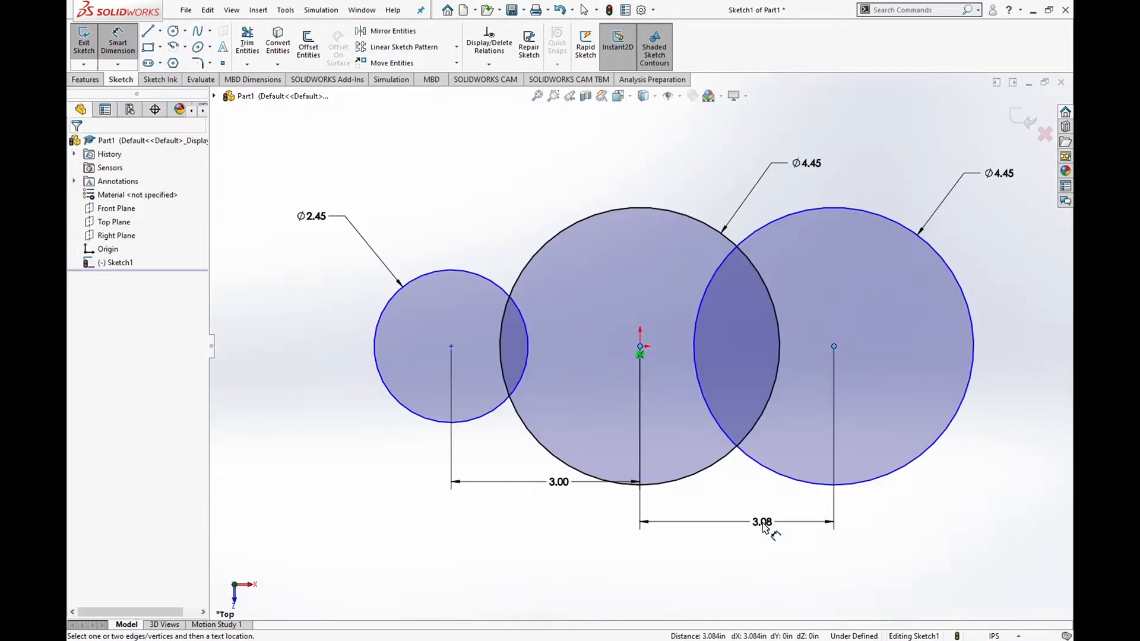
{"action": "left_click", "coordinate": [764, 528]}
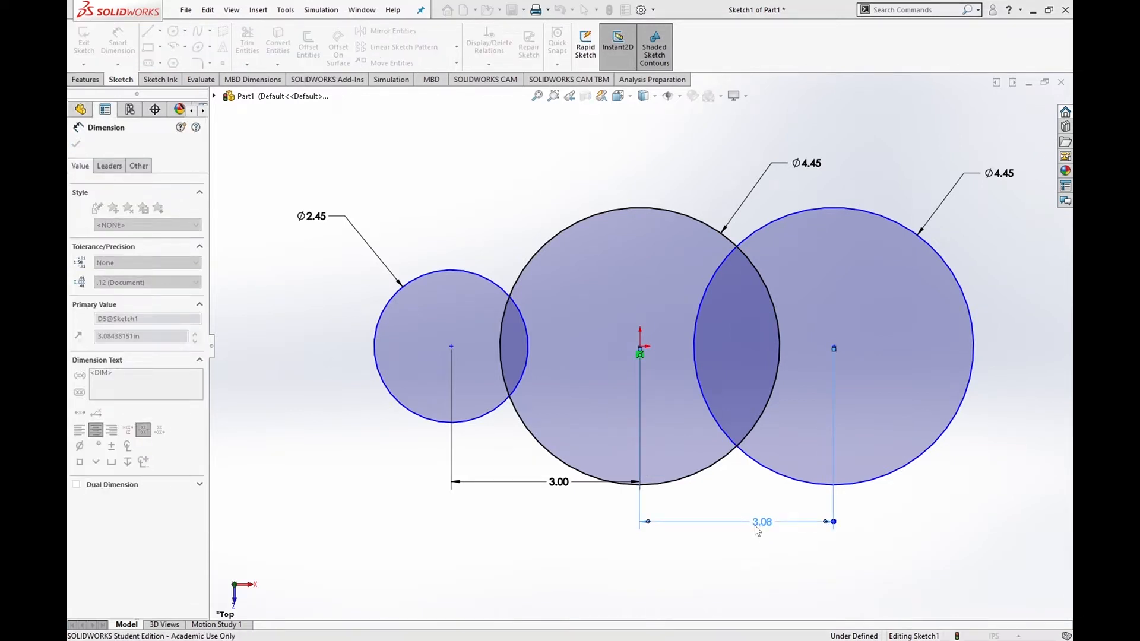
{"action": "type", "text": "3"}
{"action": "key", "text": "Return"}
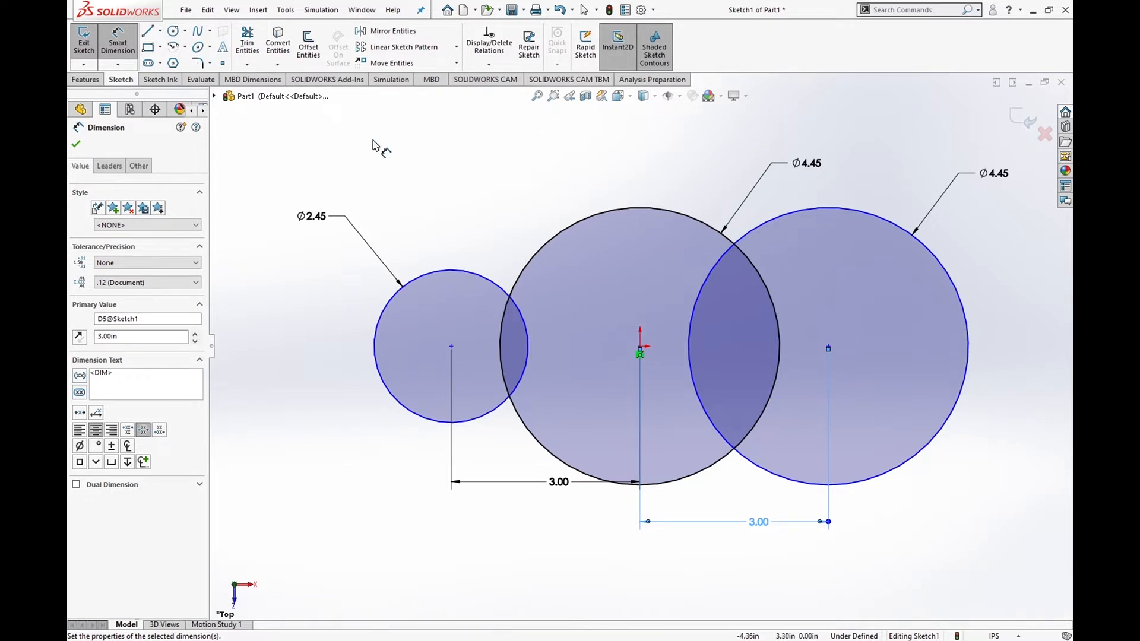
- Add a Horizontal relation between the small circle's centre and the centre point of the middle circle
{"action": "left_click", "coordinate": [105, 40]}
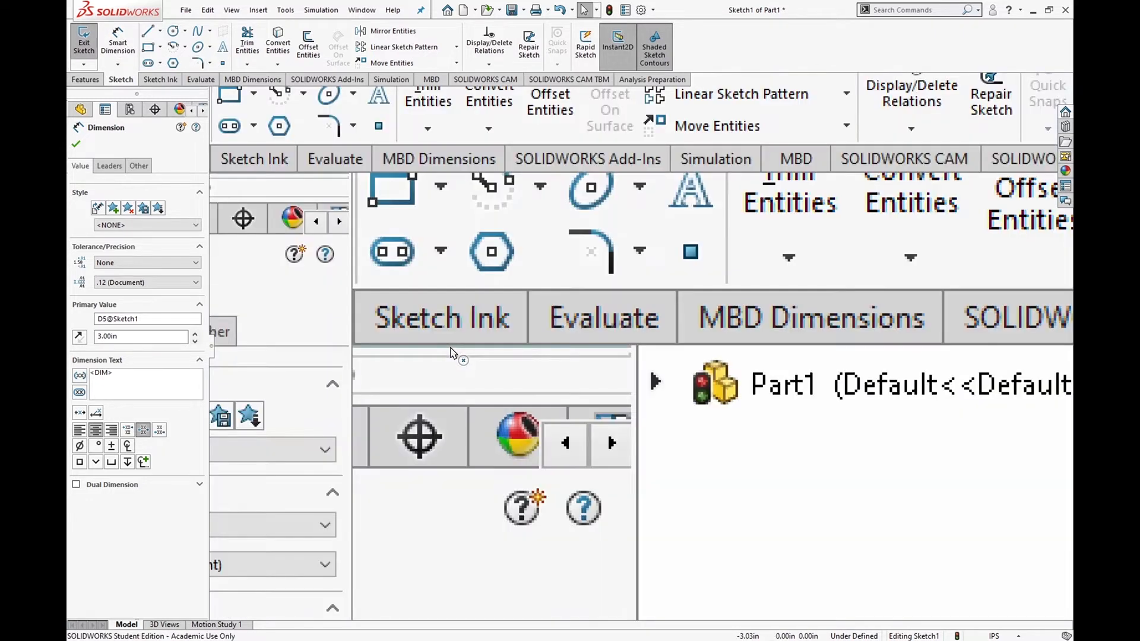
{"action": "left_click", "coordinate": [451, 348]}
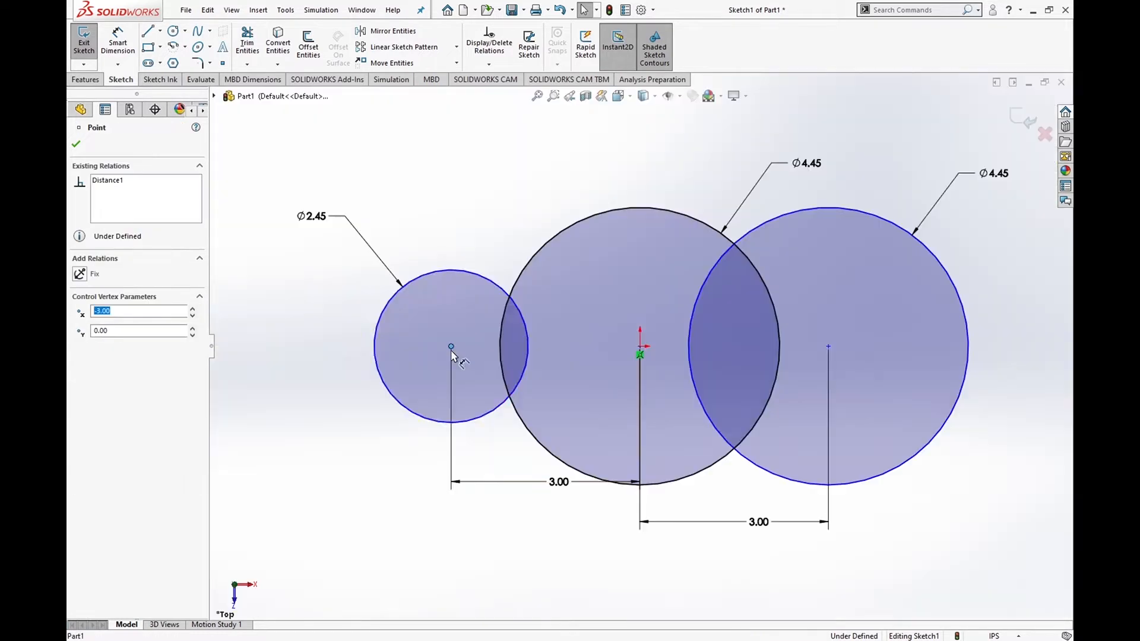
{"action": "left_click", "coordinate": [640, 348], "text": "ctrl"}
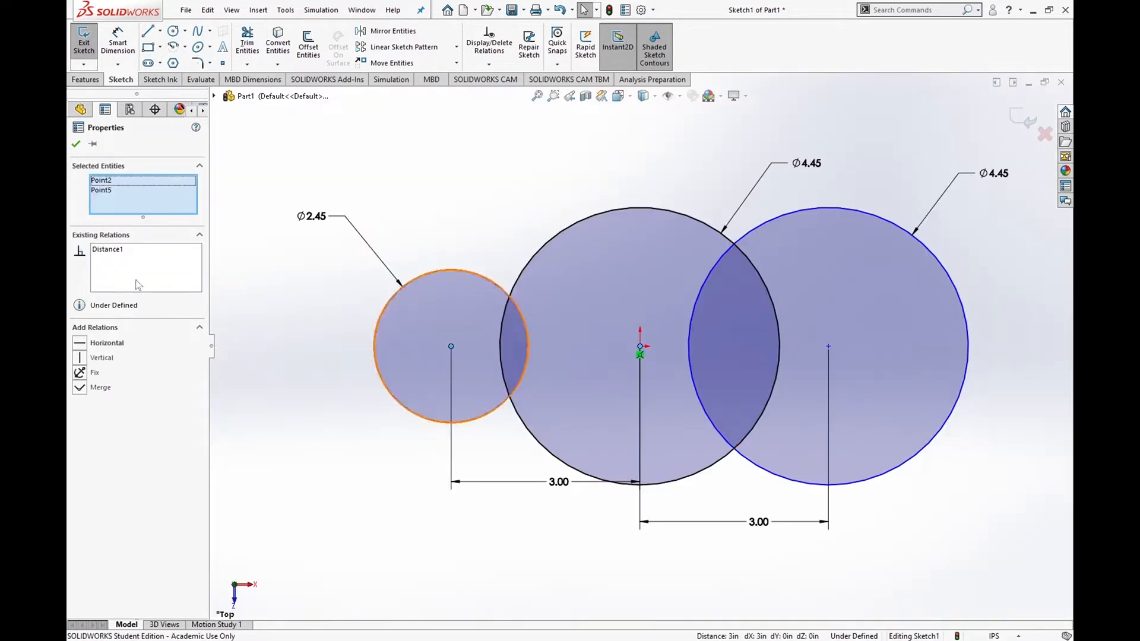
{"action": "left_click", "coordinate": [82, 344]}
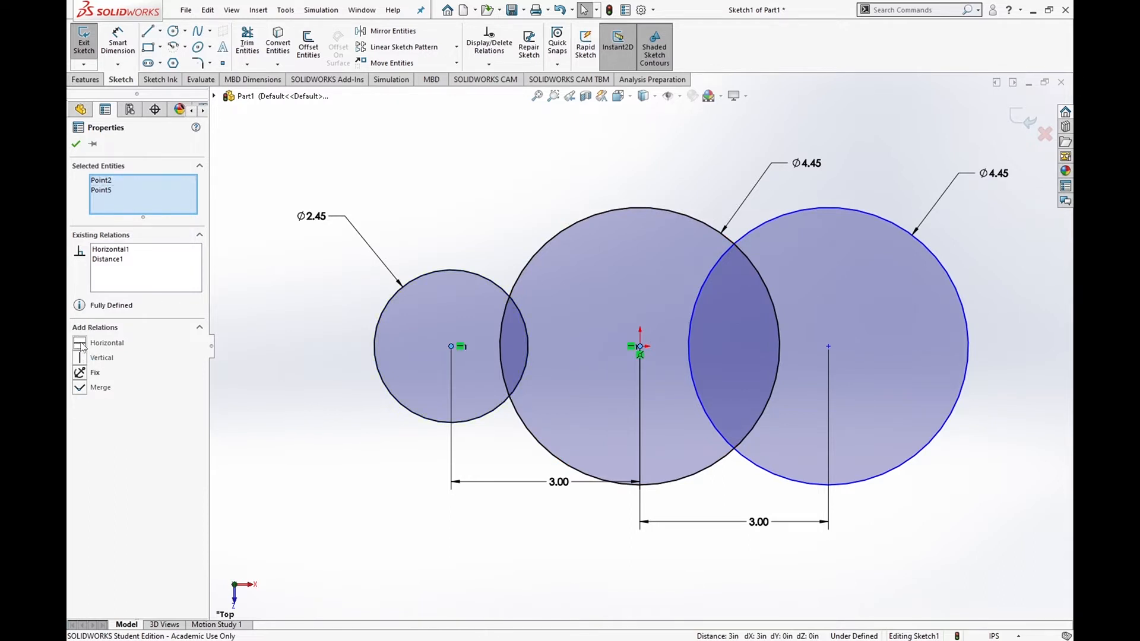
- Add a Horizontal relation between the right-hand circle's centre and the middle circle's centre point
{"action": "left_click", "coordinate": [640, 347]}
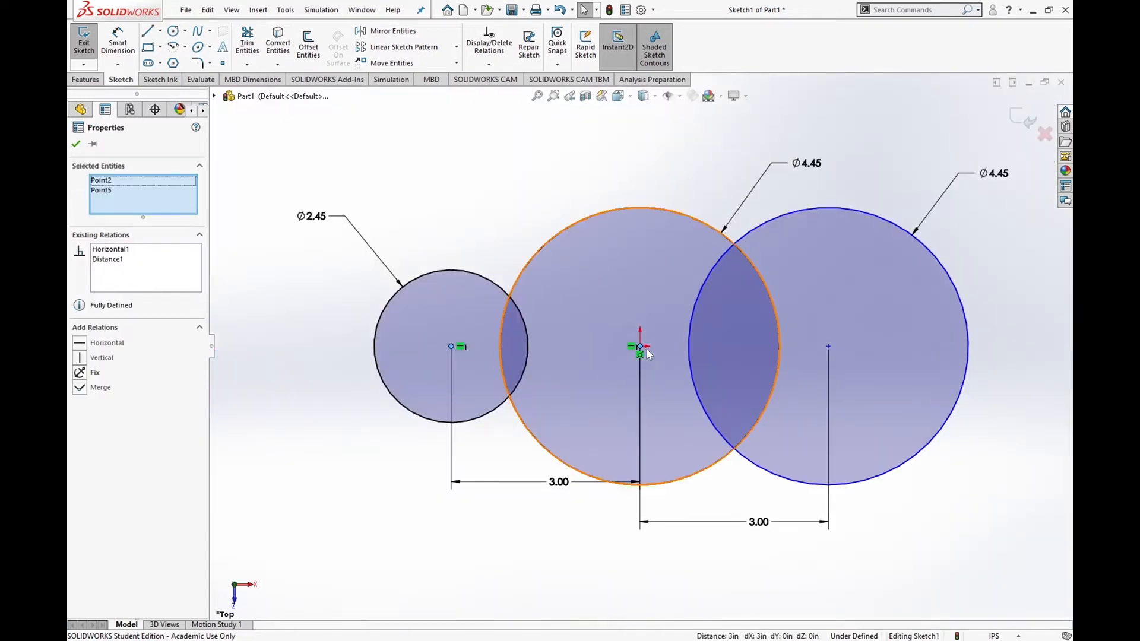
{"action": "left_click", "coordinate": [830, 348]}
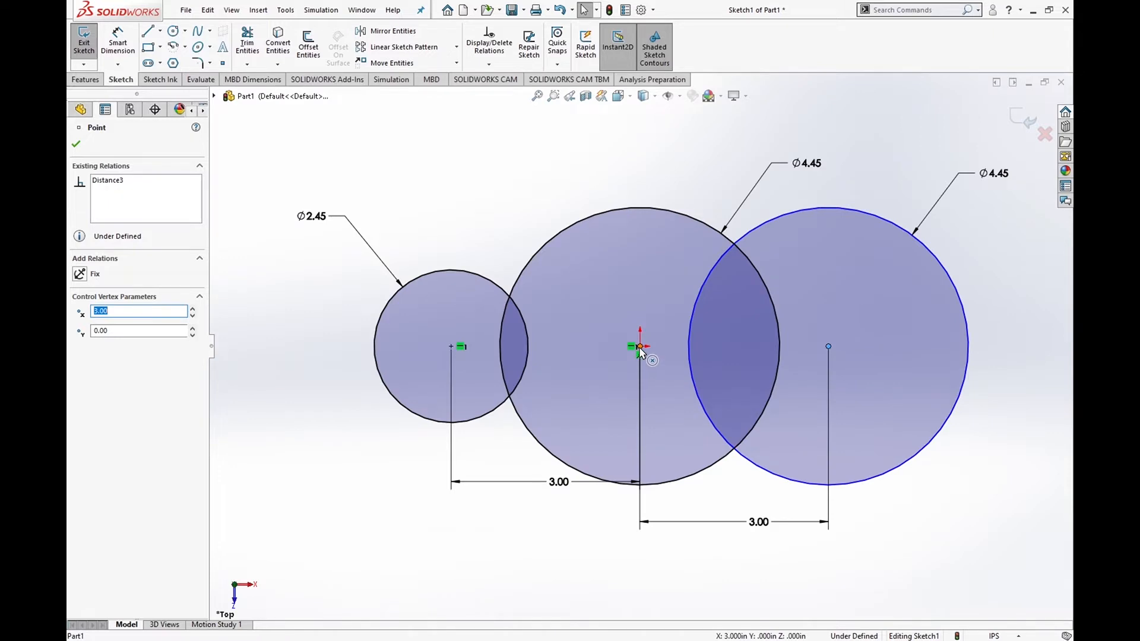
{"action": "left_click", "coordinate": [640, 347], "text": "ctrl"}
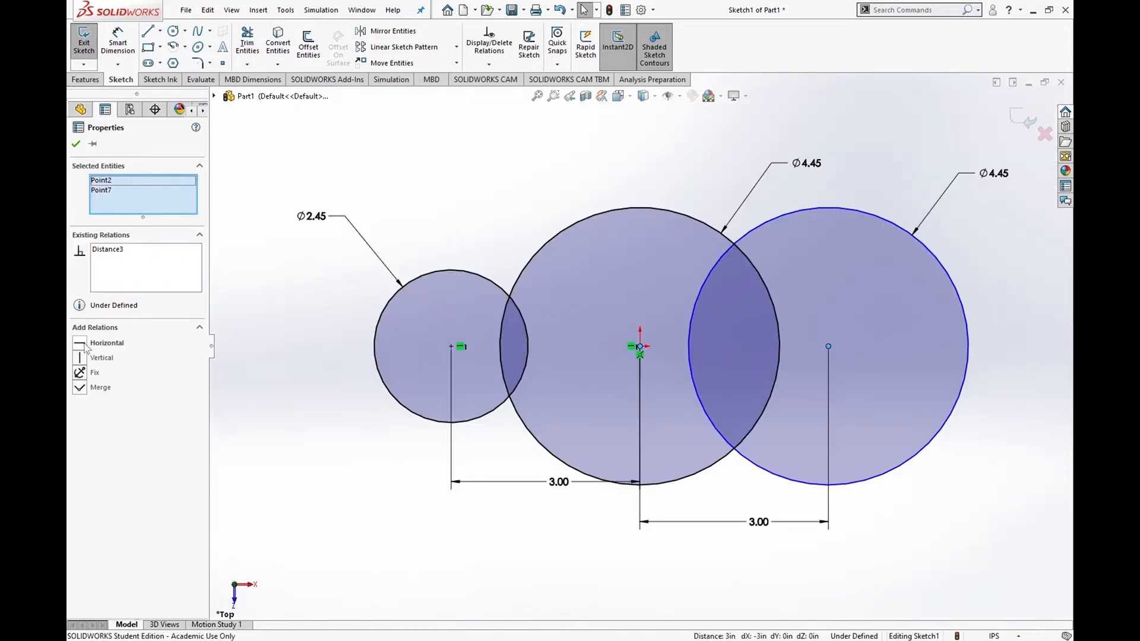
{"action": "left_click", "coordinate": [81, 346]}
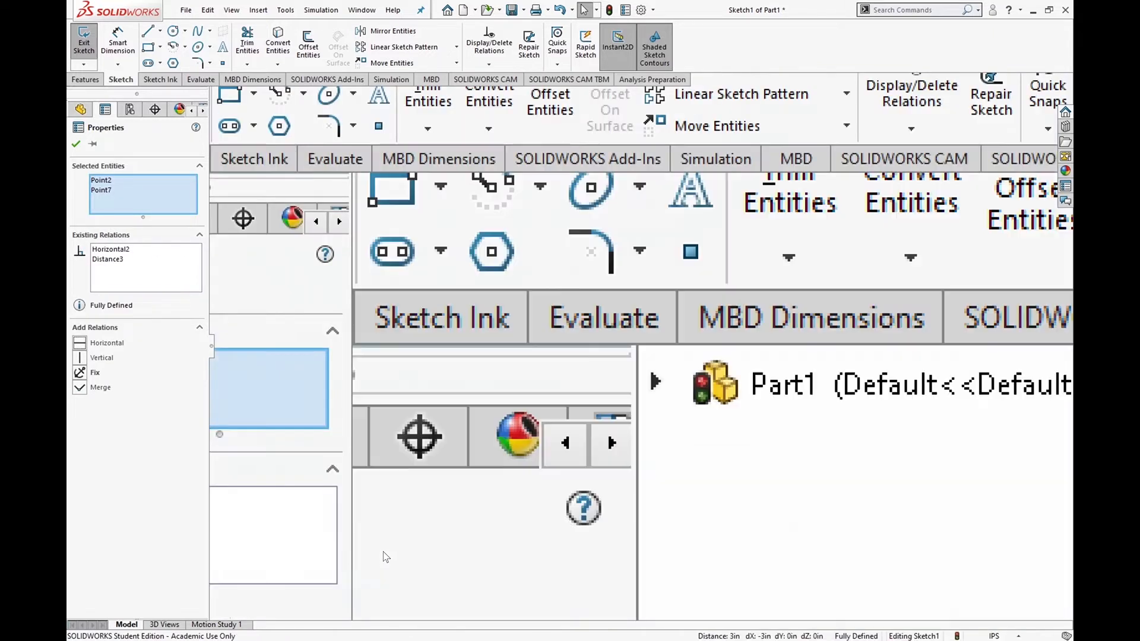
{"action": "left_click", "coordinate": [383, 551]}
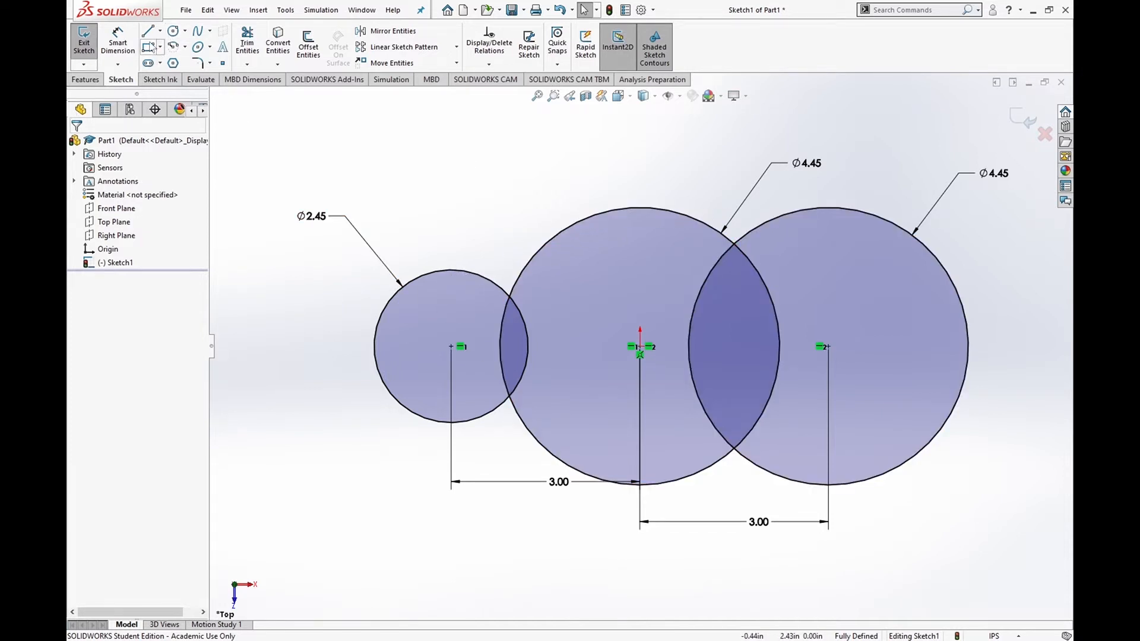
- Sketch two 3 in lines joining the middle and right-hand circles, one between their topmost points and one between their bottommost points
{"action": "key", "text": "l"}
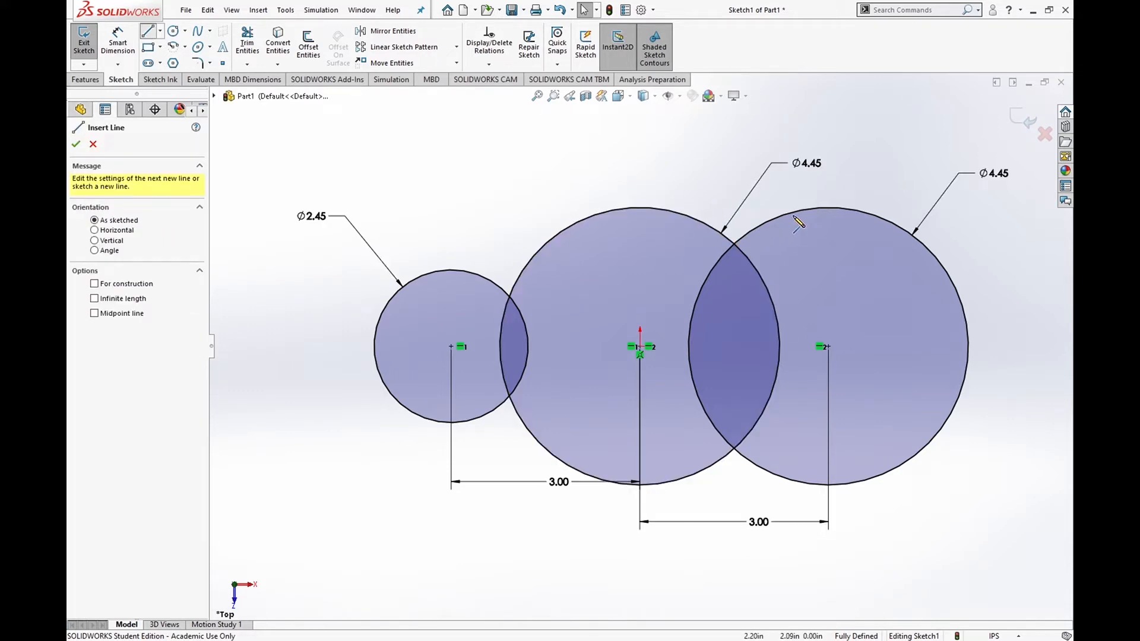
{"action": "left_click", "coordinate": [640, 208]}
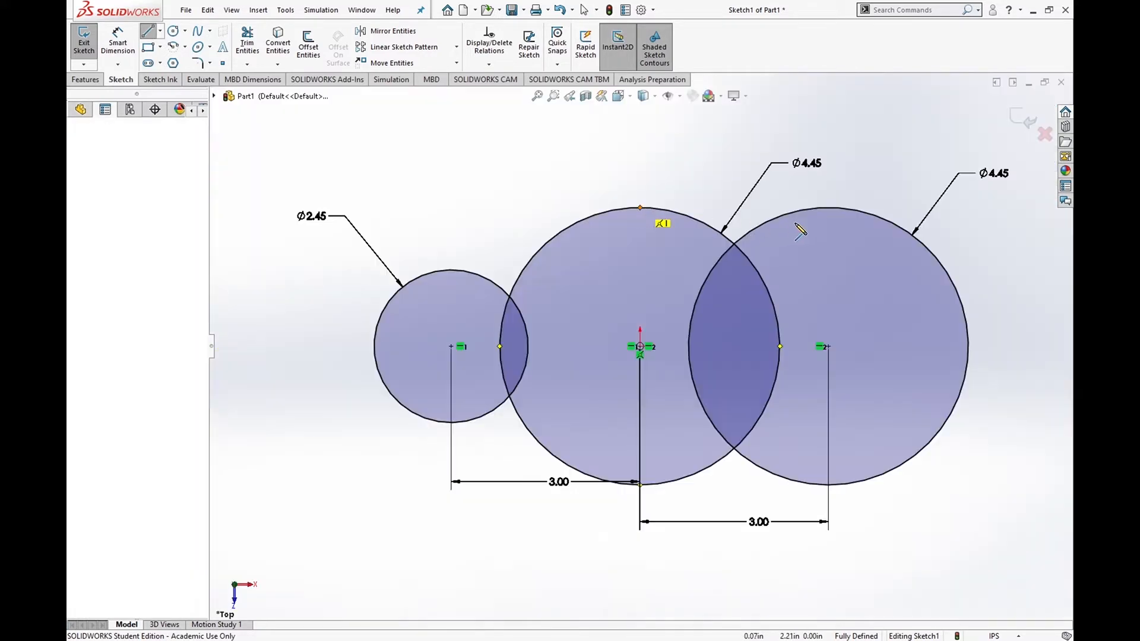
{"action": "double_click", "coordinate": [829, 208]}
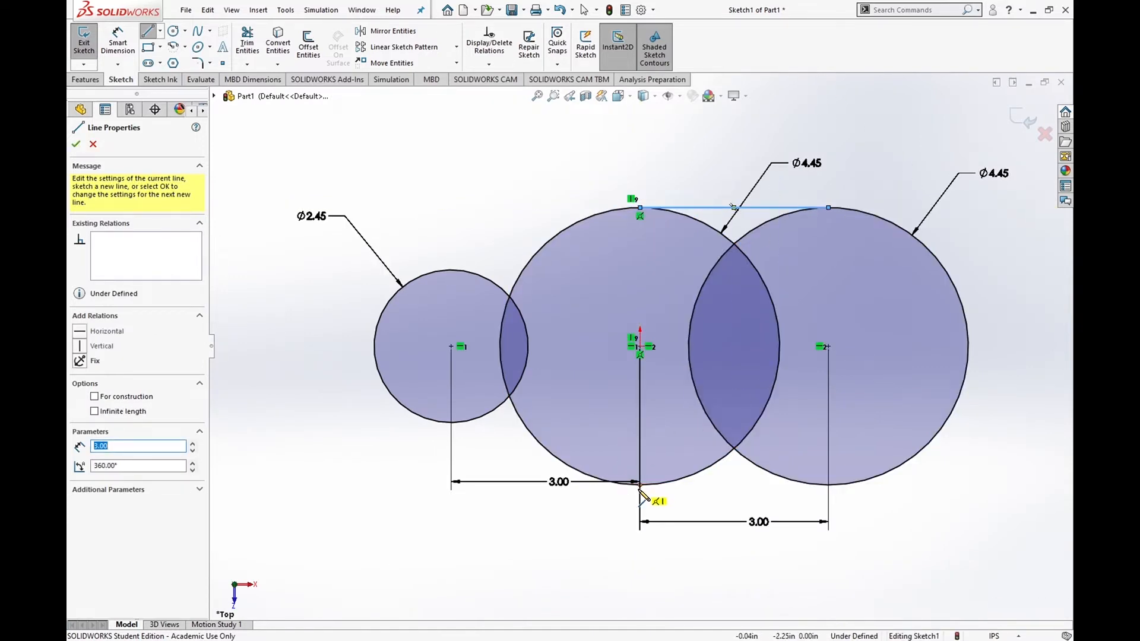
{"action": "left_click", "coordinate": [640, 485]}
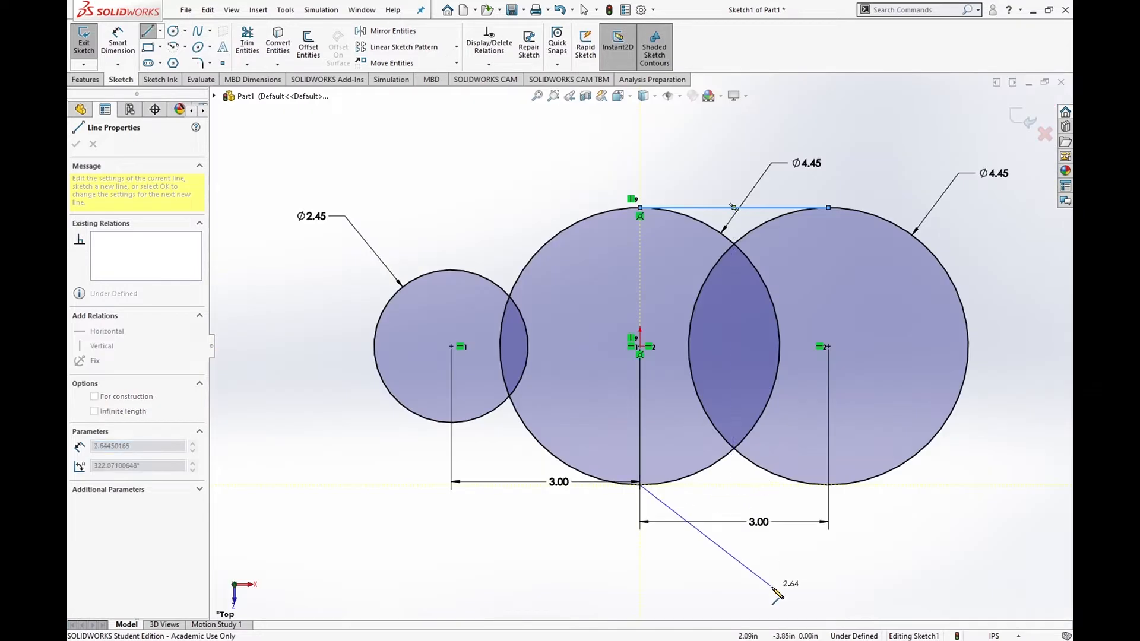
{"action": "double_click", "coordinate": [829, 484]}
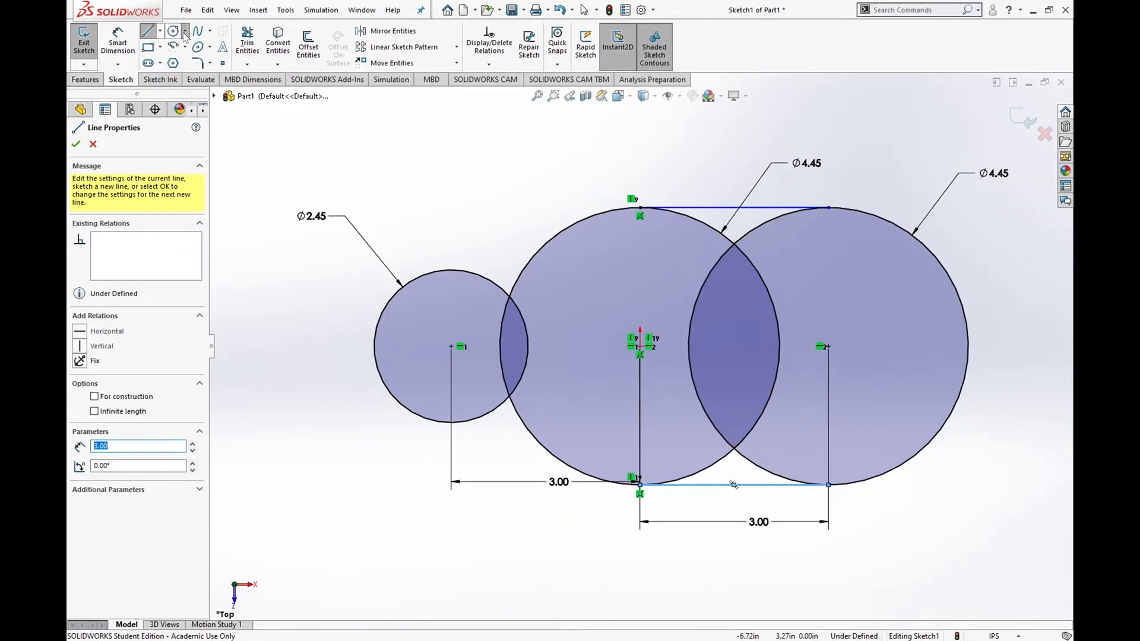
- Sketch a perimeter circle about 5.25 in in diameter above the small circle, tangent to the small and middle circles
{"action": "left_click", "coordinate": [203, 65]}
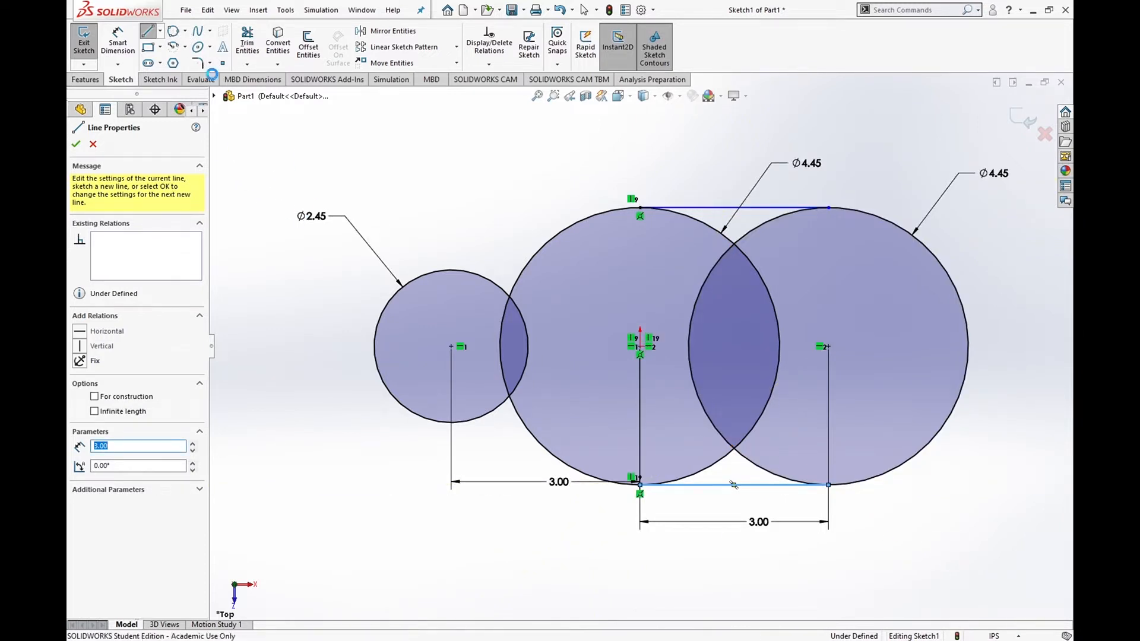
{"action": "left_click", "coordinate": [482, 282]}
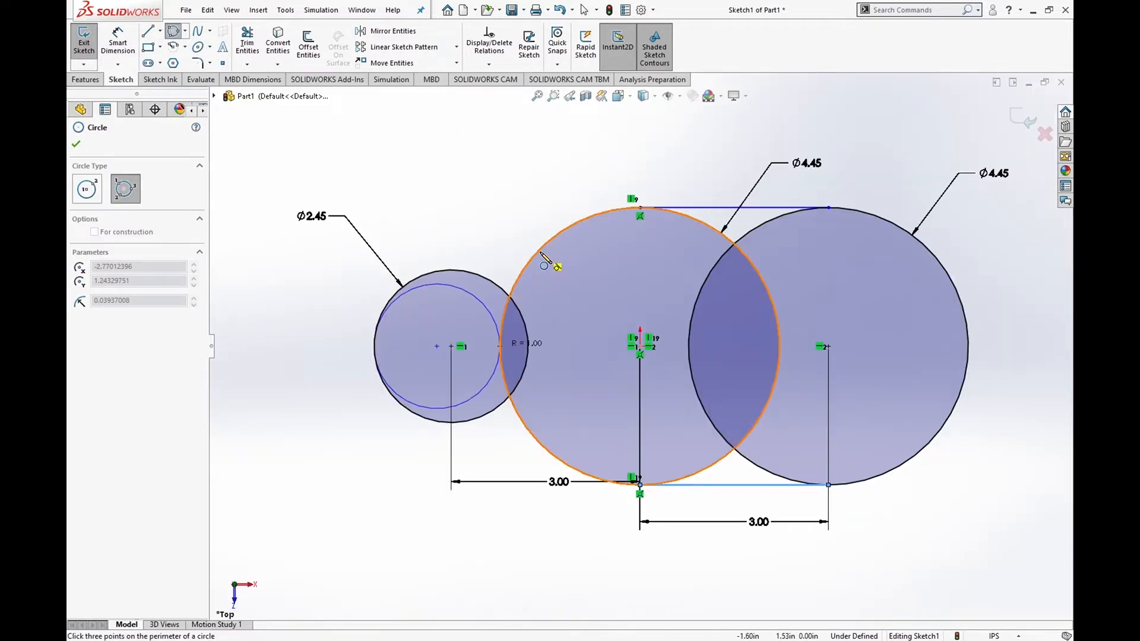
{"action": "left_click", "coordinate": [542, 256]}
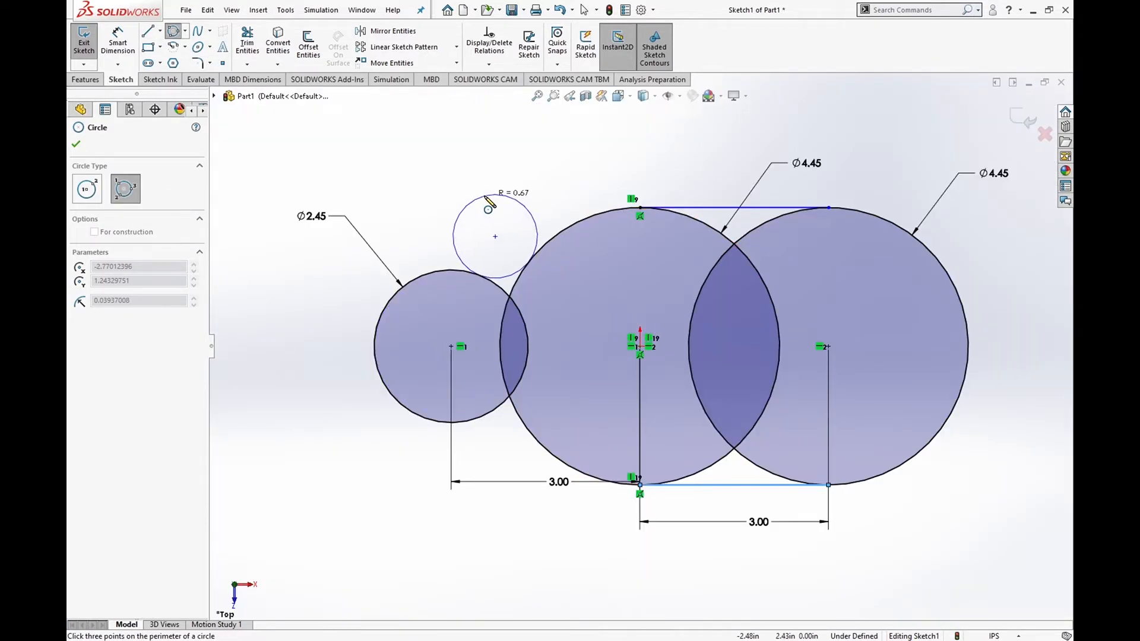
{"action": "left_click", "coordinate": [304, 169]}
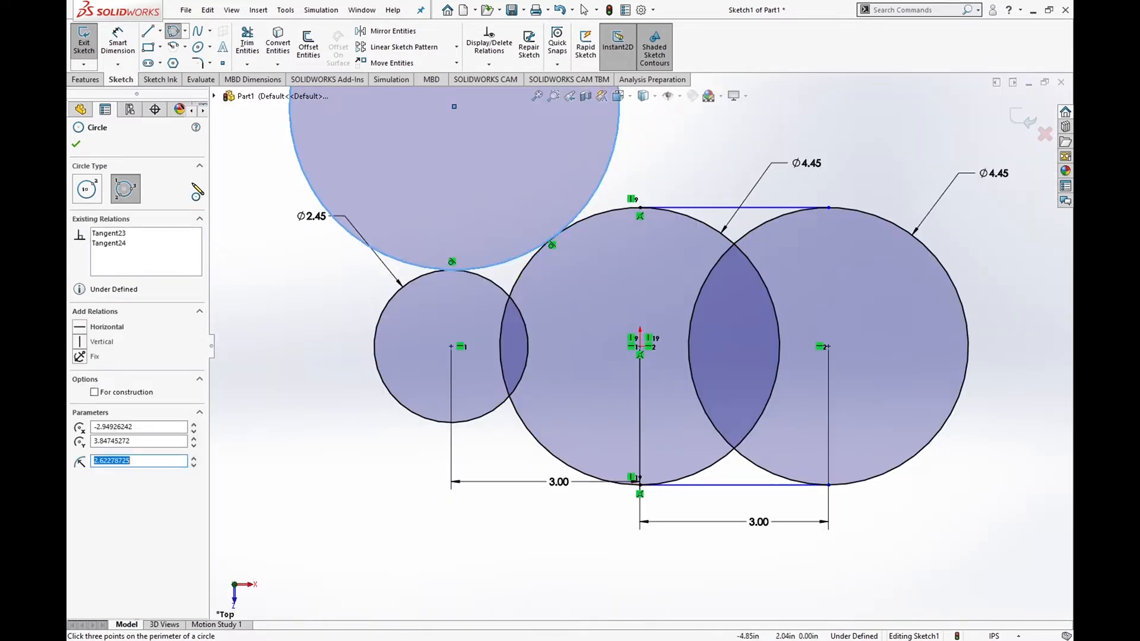
- Dimension the upper tangent circle's diameter at 6 in
{"action": "left_click", "coordinate": [118, 42]}
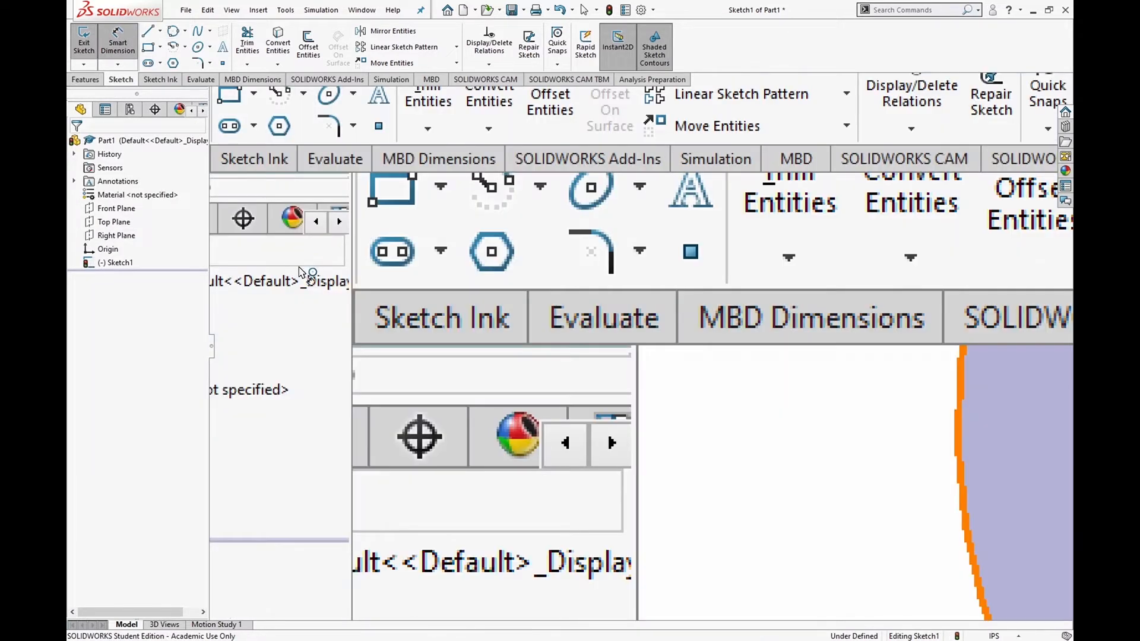
{"action": "left_click", "coordinate": [349, 237]}
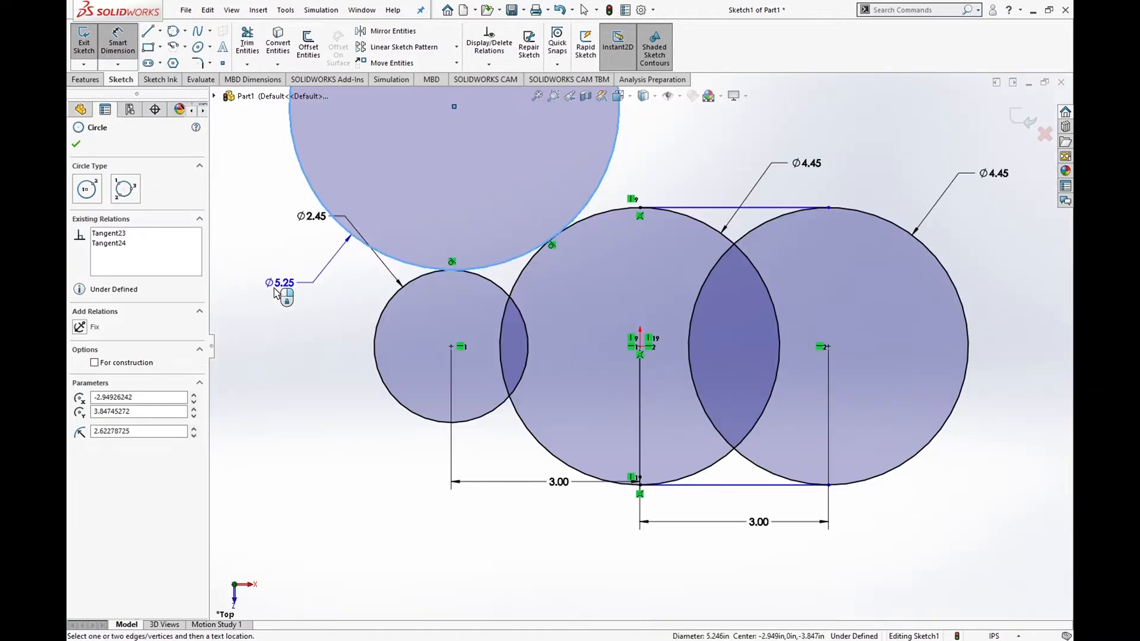
{"action": "left_click", "coordinate": [268, 291]}
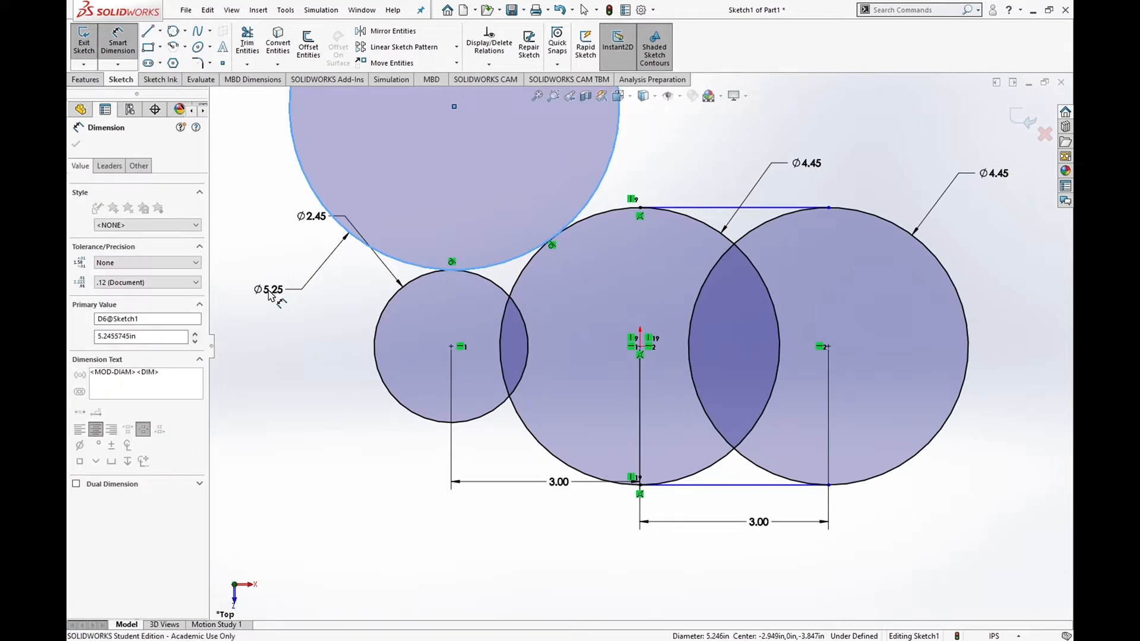
{"action": "type", "text": "6"}
{"action": "key", "text": "Return"}
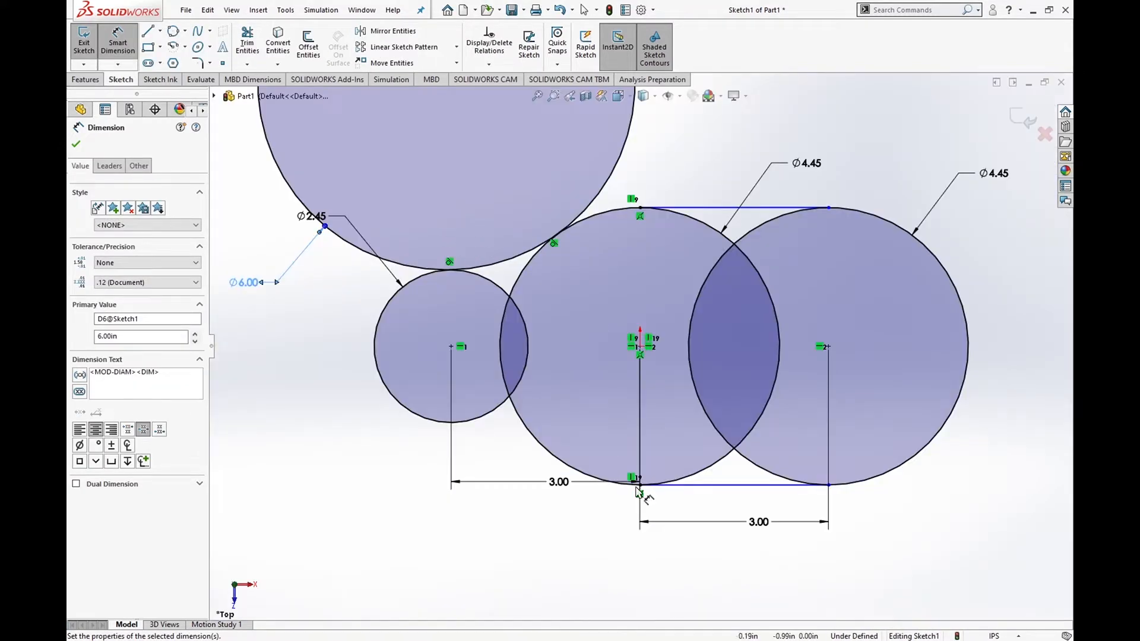
{"action": "left_click", "coordinate": [173, 32]}
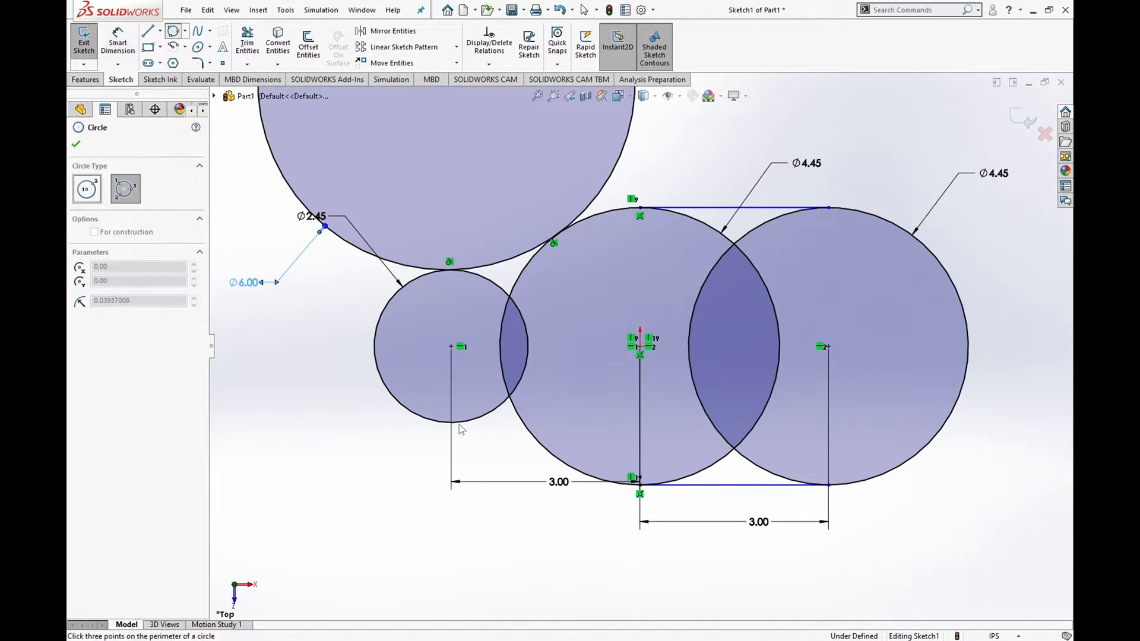
{"action": "left_click", "coordinate": [464, 424]}
{"action": "left_click", "coordinate": [551, 450]}
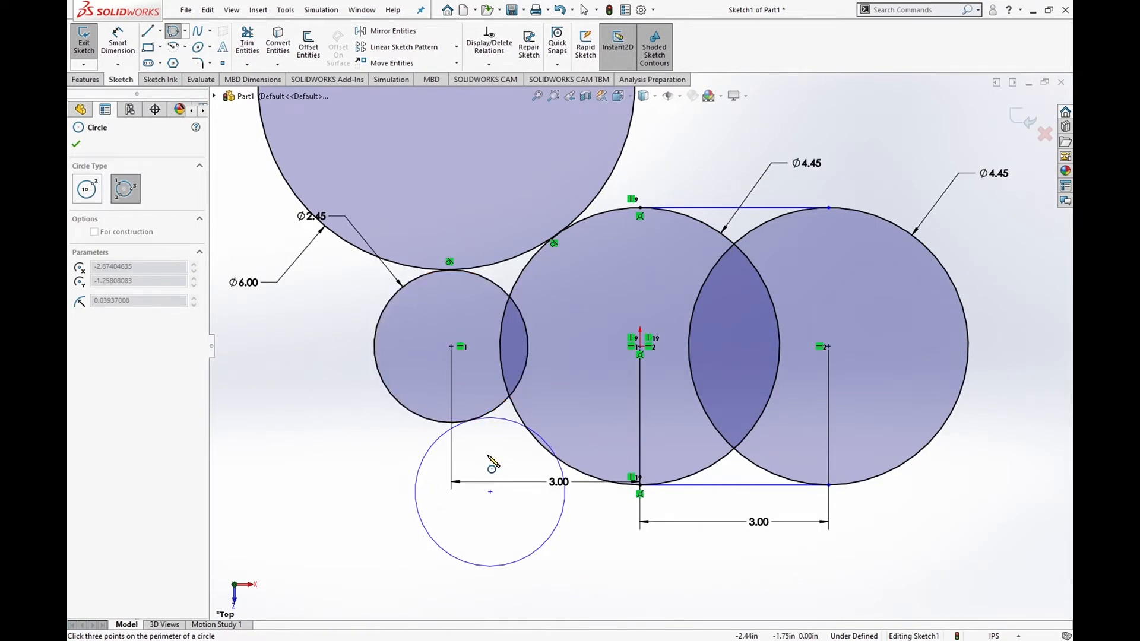
{"action": "key", "text": "ctrl+z"}
{"action": "key", "text": "ctrl+z"}
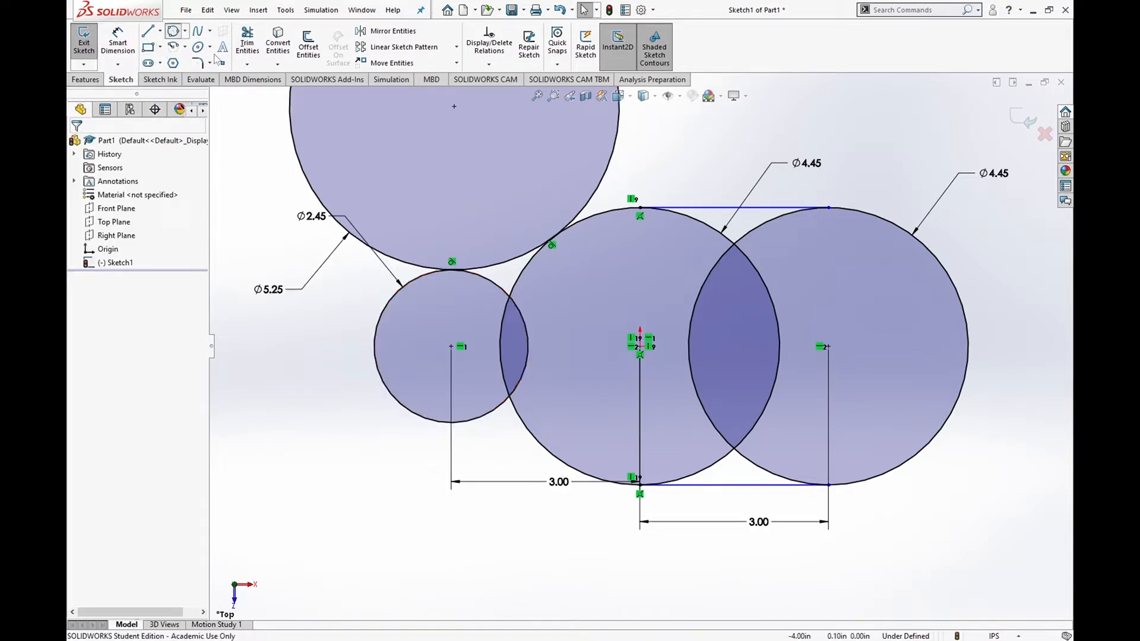
- Sketch a perimeter circle about 4.81 in in diameter below the small circle, tangent to the small and middle circles
{"action": "left_click", "coordinate": [174, 32]}
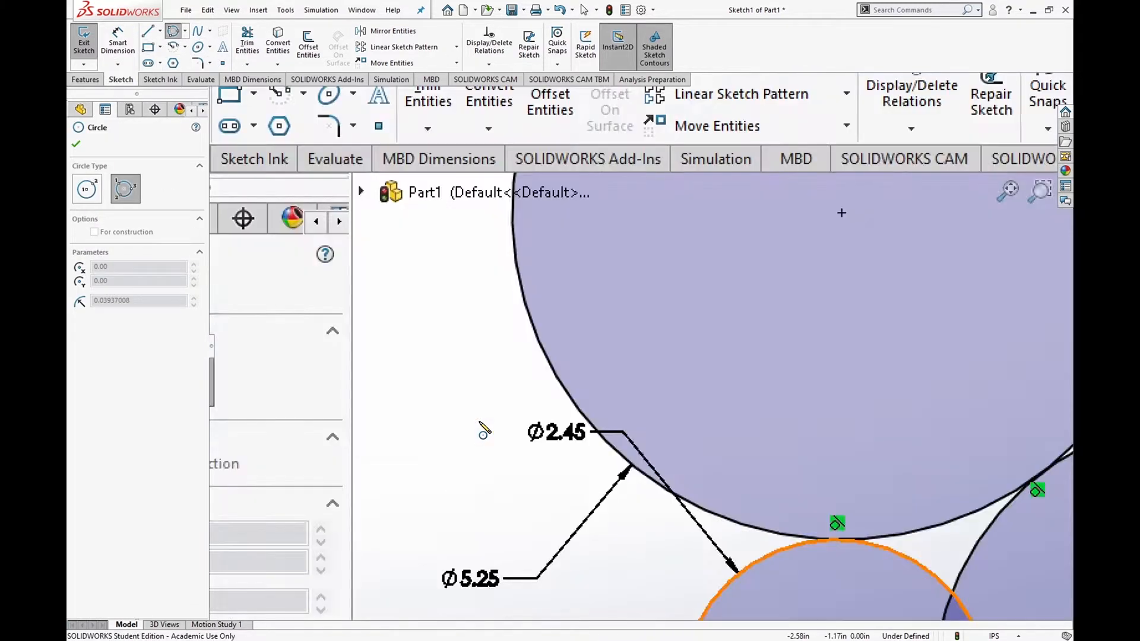
{"action": "left_click", "coordinate": [484, 431]}
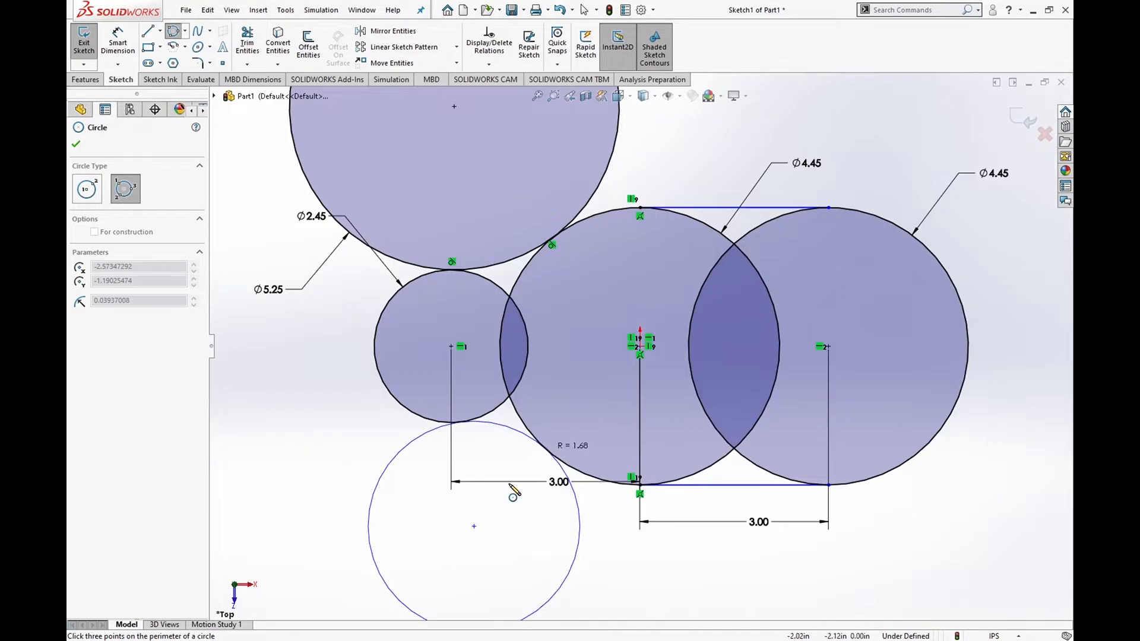
{"action": "left_click", "coordinate": [552, 455]}
{"action": "left_click", "coordinate": [309, 572]}
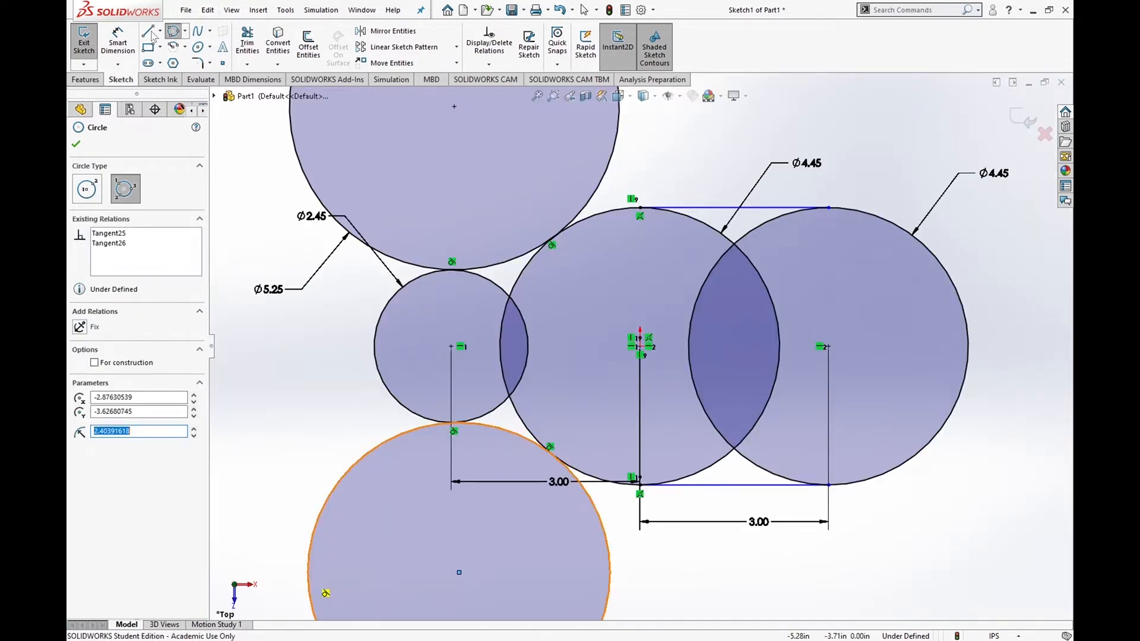
- Dimension the lower tangent circle's diameter at 6 in
{"action": "left_click", "coordinate": [117, 43]}
{"action": "left_click", "coordinate": [356, 462]}
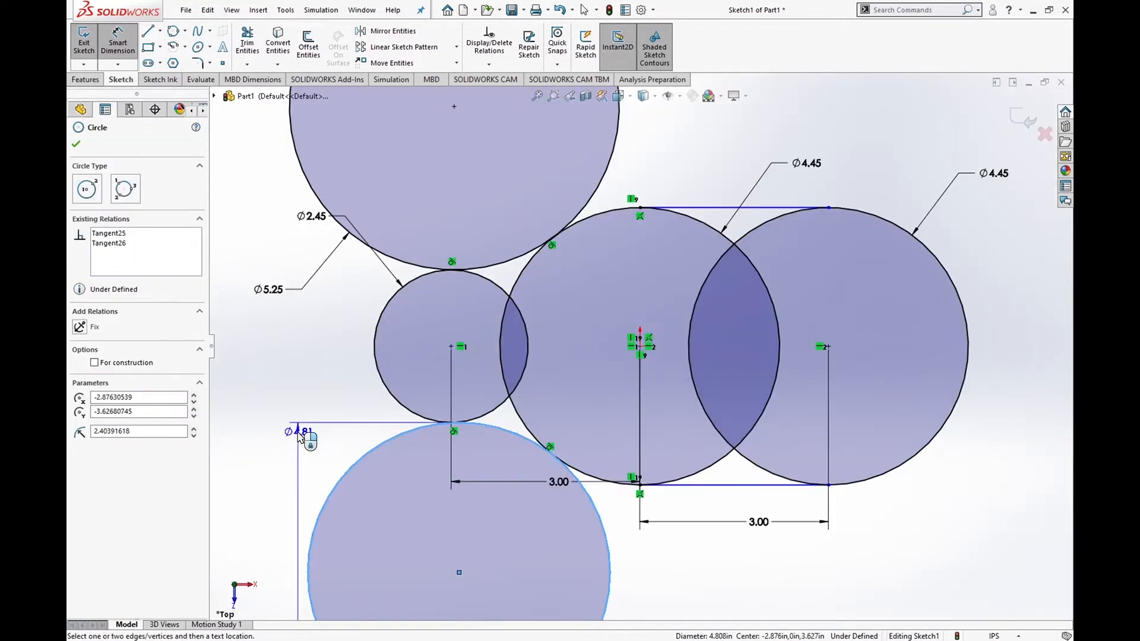
{"action": "left_click", "coordinate": [298, 436]}
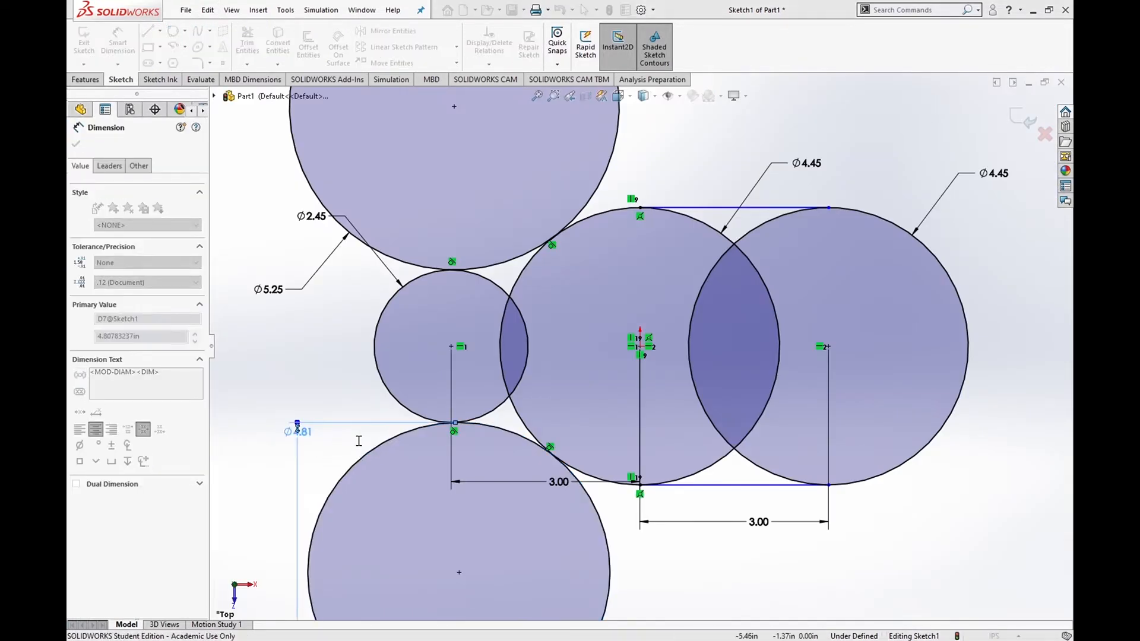
{"action": "type", "text": "6"}
{"action": "key", "text": "Return"}
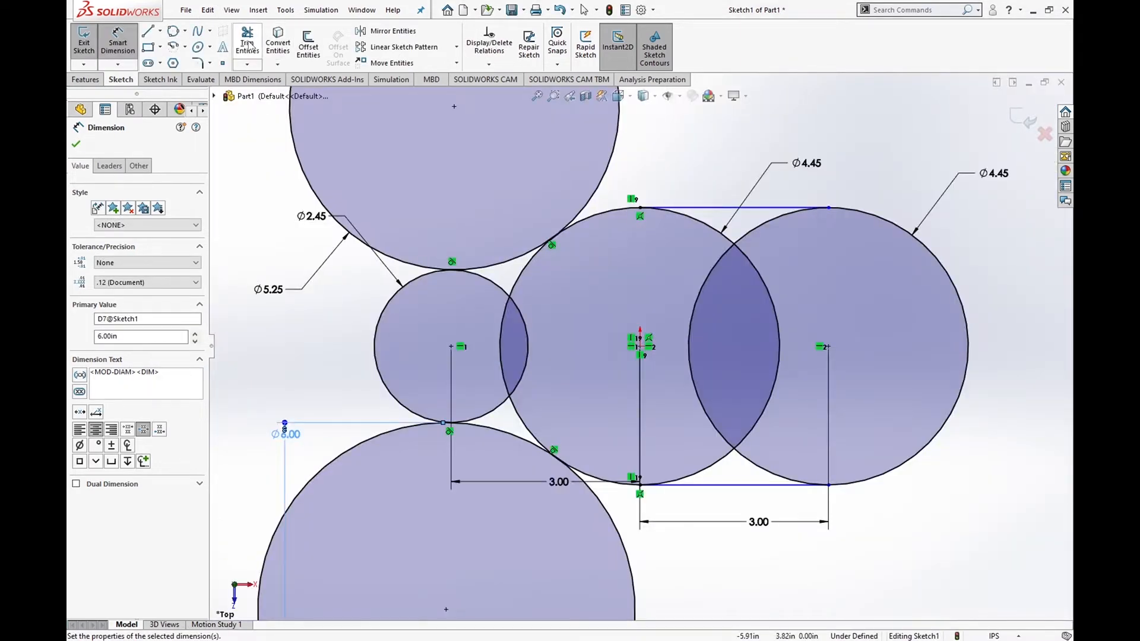
{"action": "left_click", "coordinate": [247, 44]}
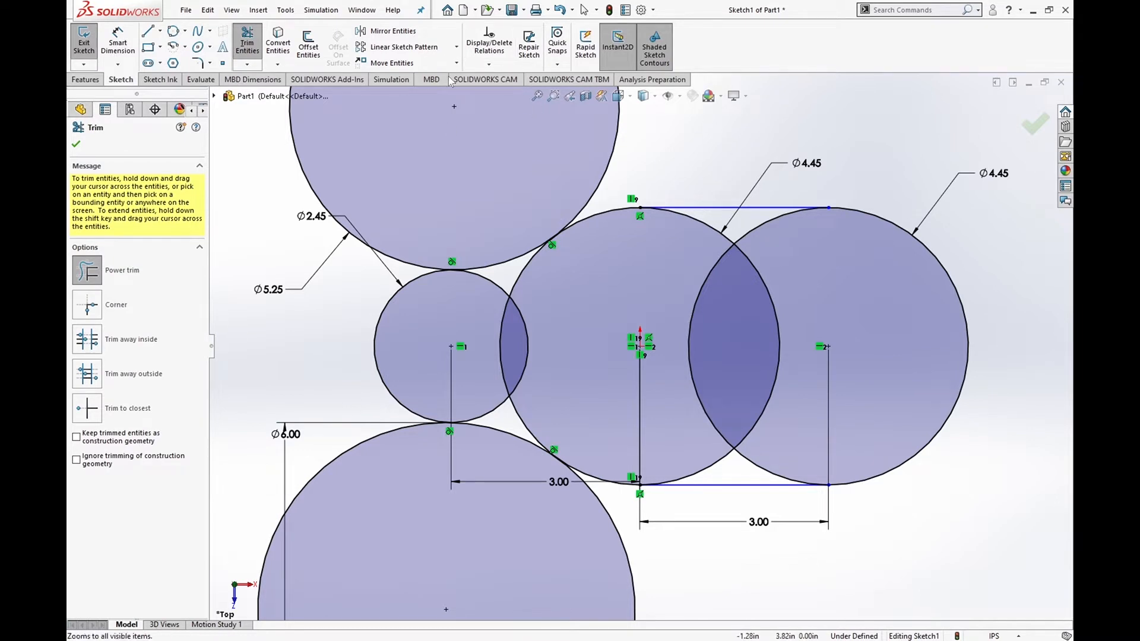
{"action": "left_click", "coordinate": [119, 37]}
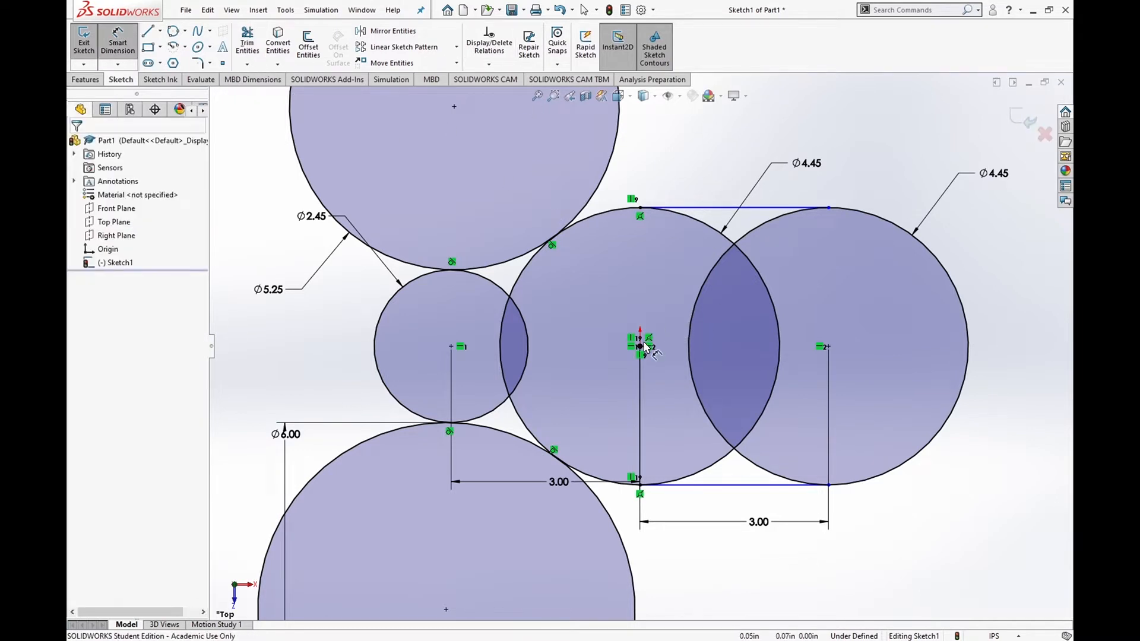
{"action": "left_click", "coordinate": [707, 208]}
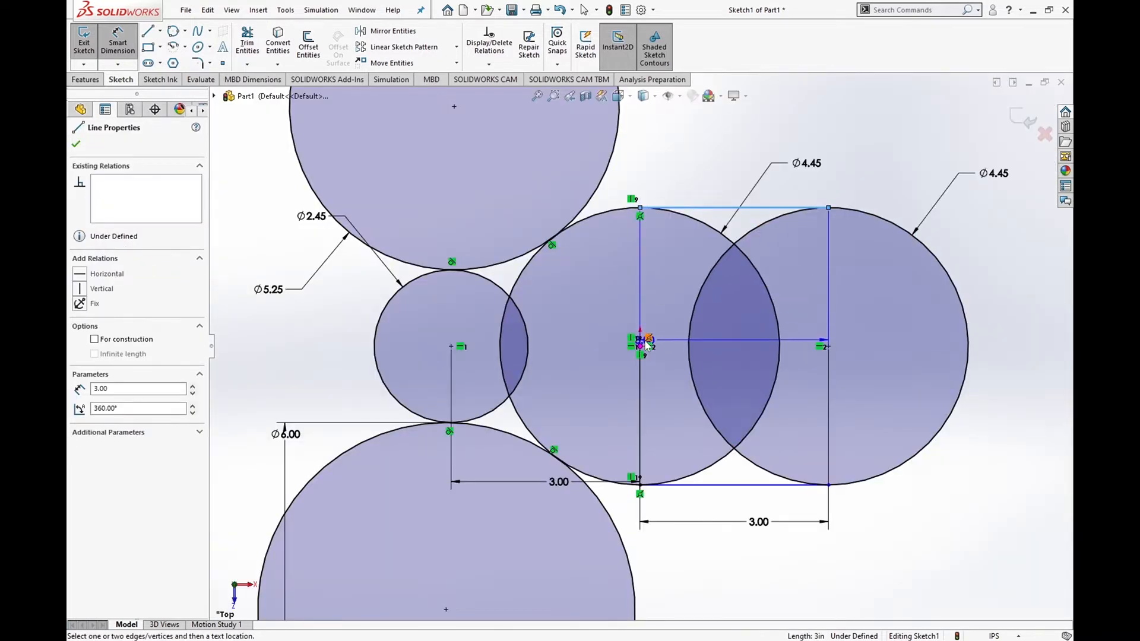
{"action": "left_click", "coordinate": [640, 344]}
{"action": "left_click", "coordinate": [735, 273]}
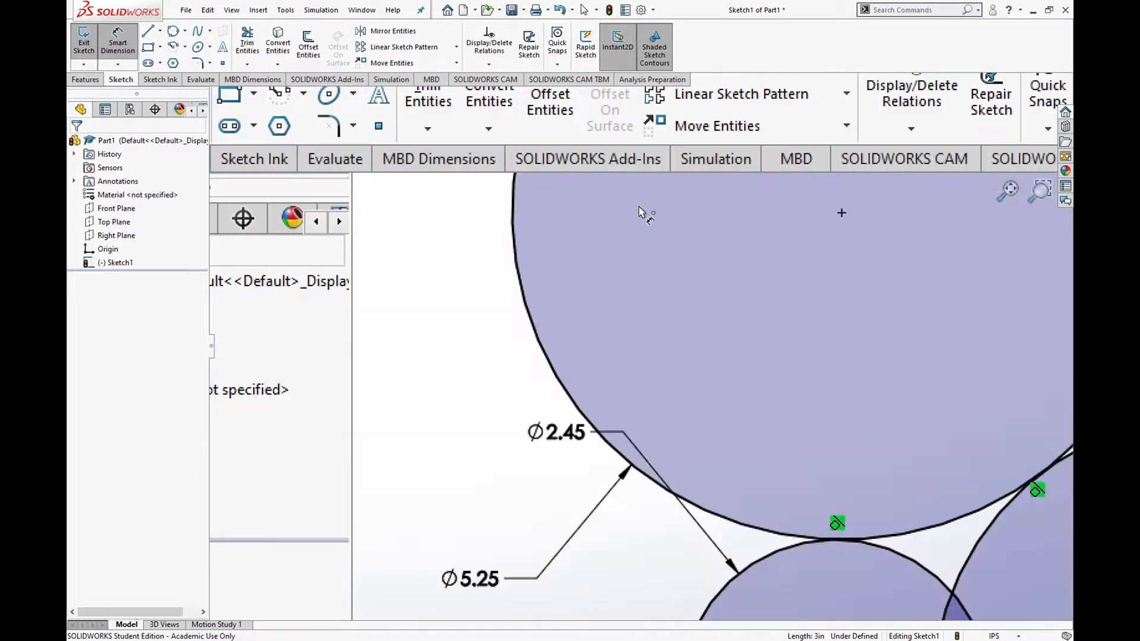
{"action": "left_click", "coordinate": [639, 207]}
{"action": "left_click", "coordinate": [640, 346]}
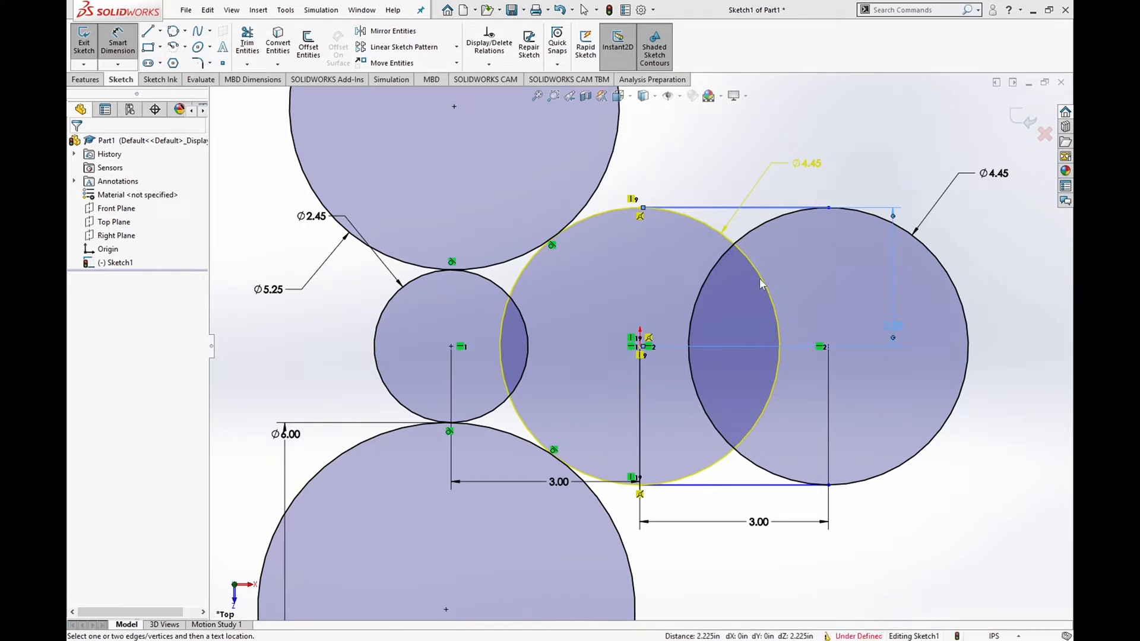
{"action": "key", "text": "Escape"}
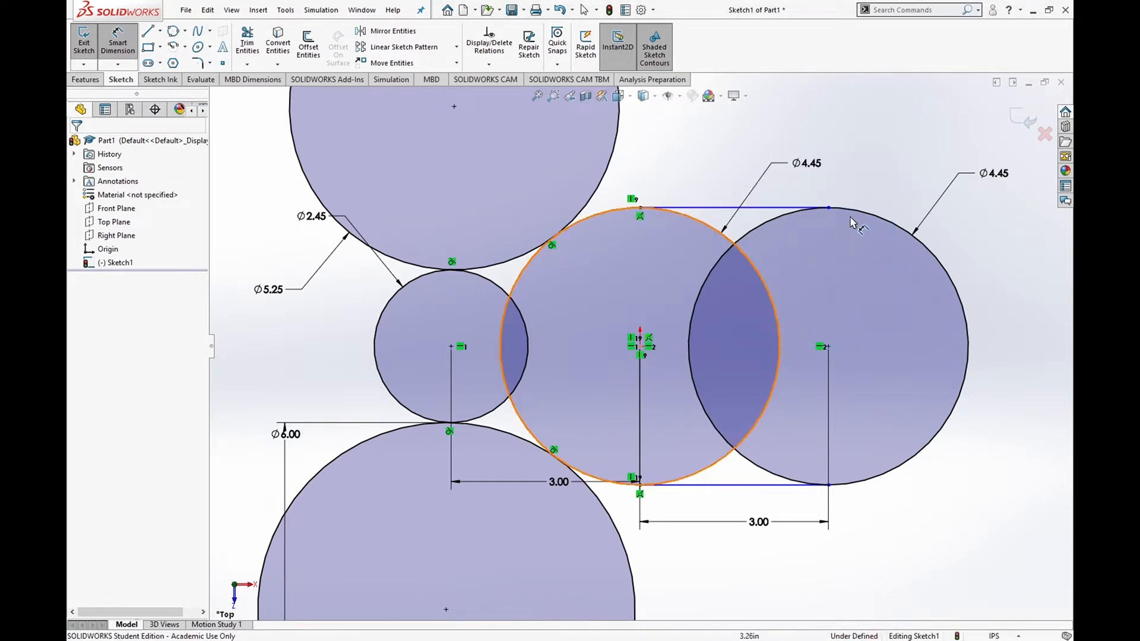
- Dimension the vertical distance between the upper and lower horizontal connecting lines of the outline
{"action": "left_click", "coordinate": [759, 208]}
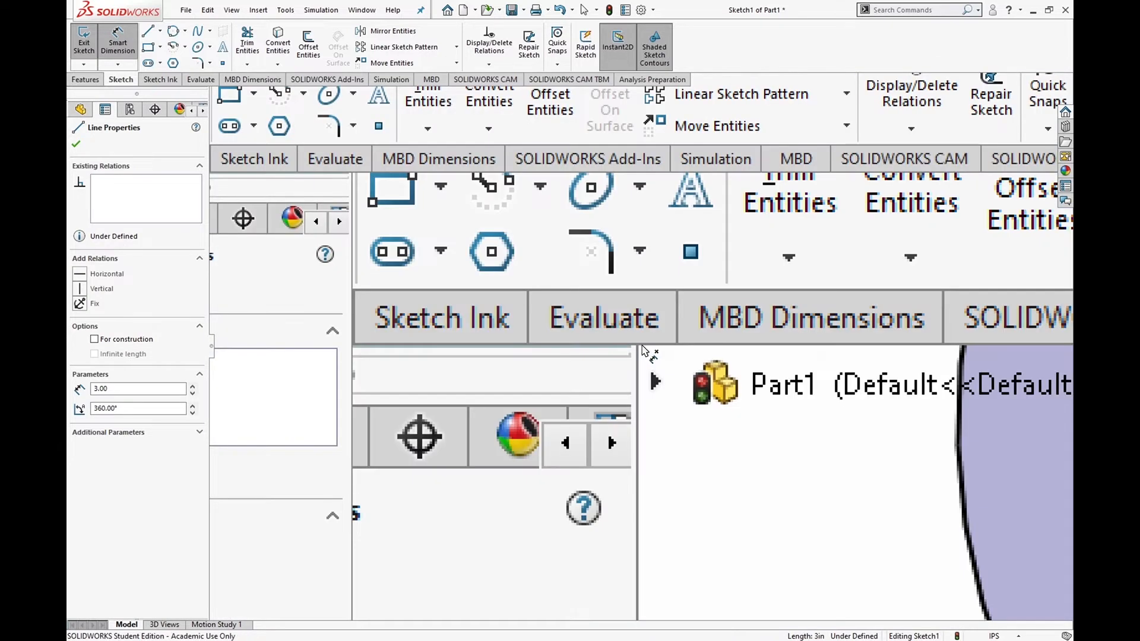
{"action": "left_click", "coordinate": [640, 347]}
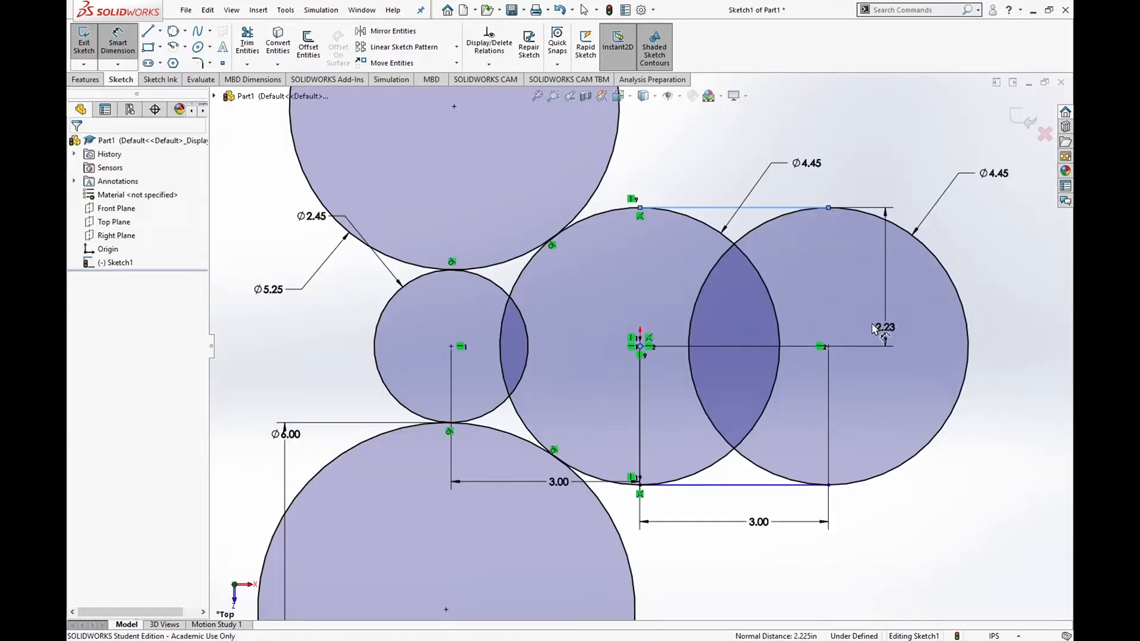
{"action": "left_click", "coordinate": [873, 329]}
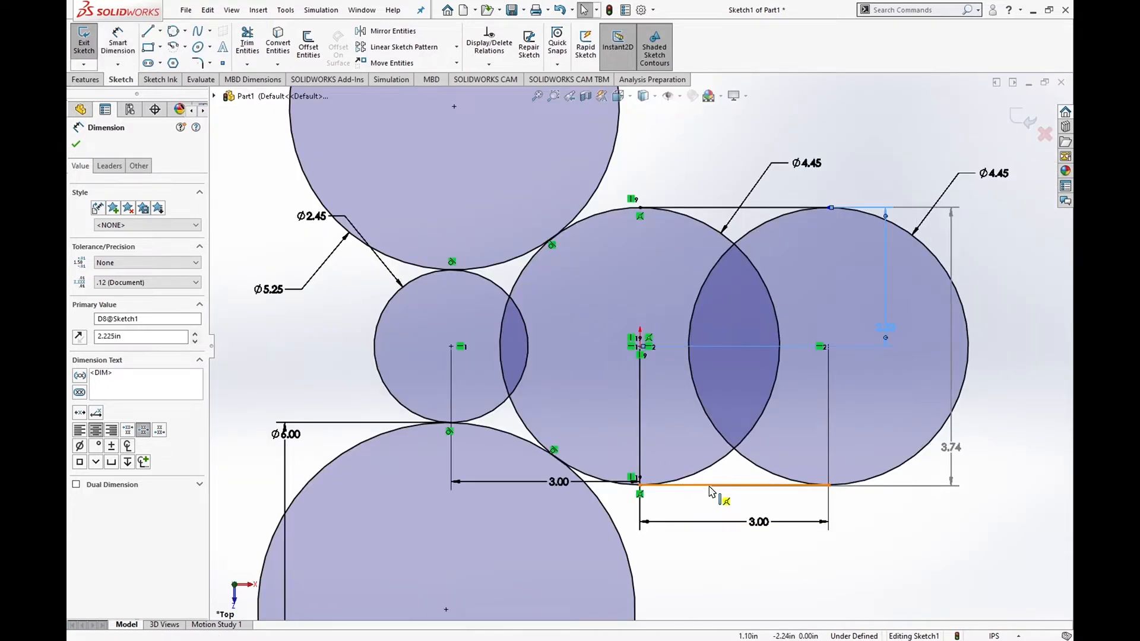
{"action": "left_click_drag", "start_coordinate": [709, 487], "coordinate": [737, 490]}
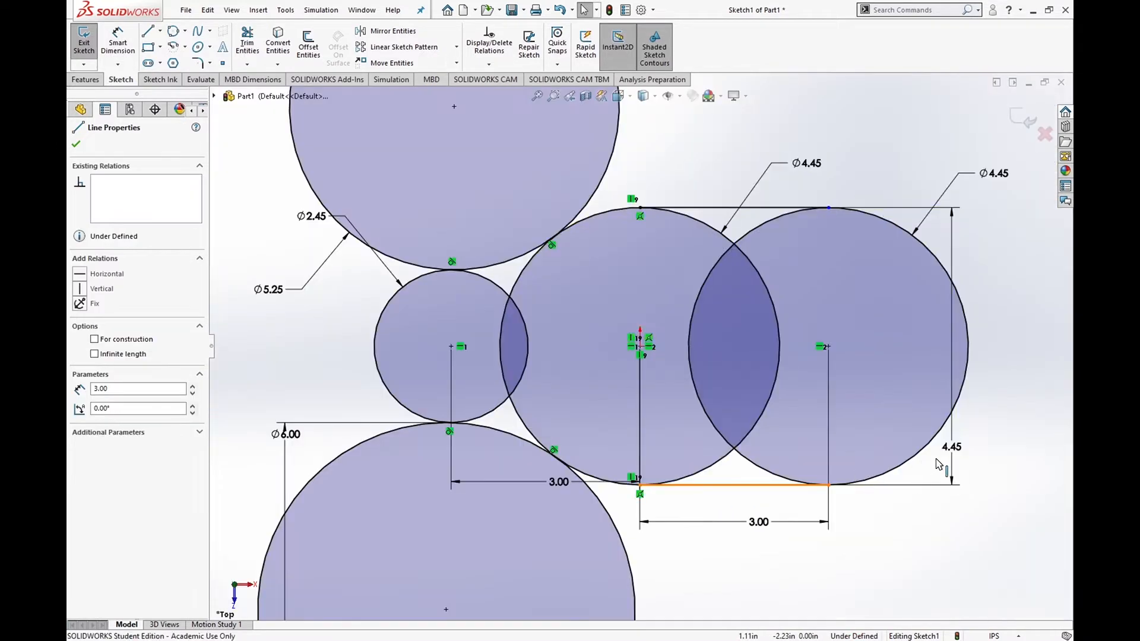
{"action": "left_click", "coordinate": [950, 441]}
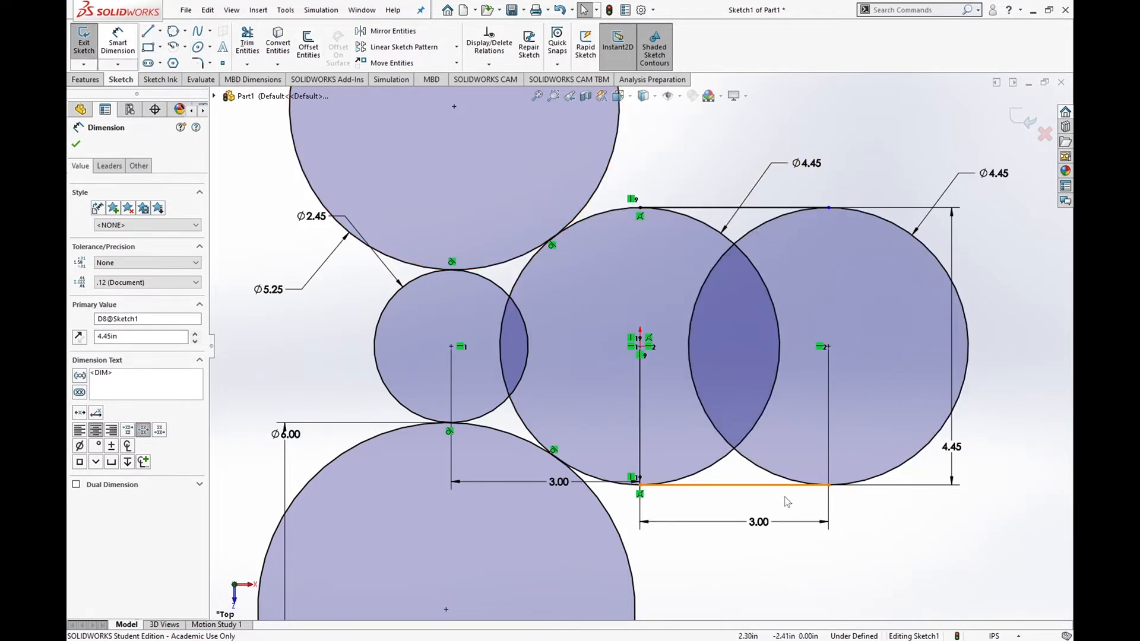
{"action": "left_click_drag", "start_coordinate": [735, 487], "coordinate": [849, 466]}
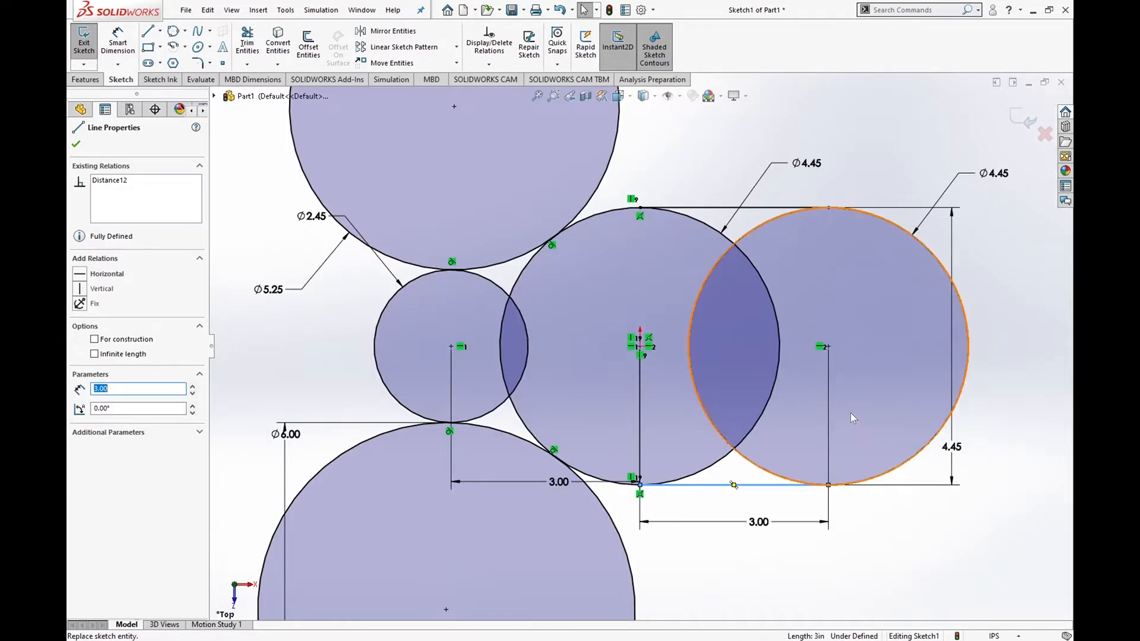
{"action": "left_click", "coordinate": [829, 347]}
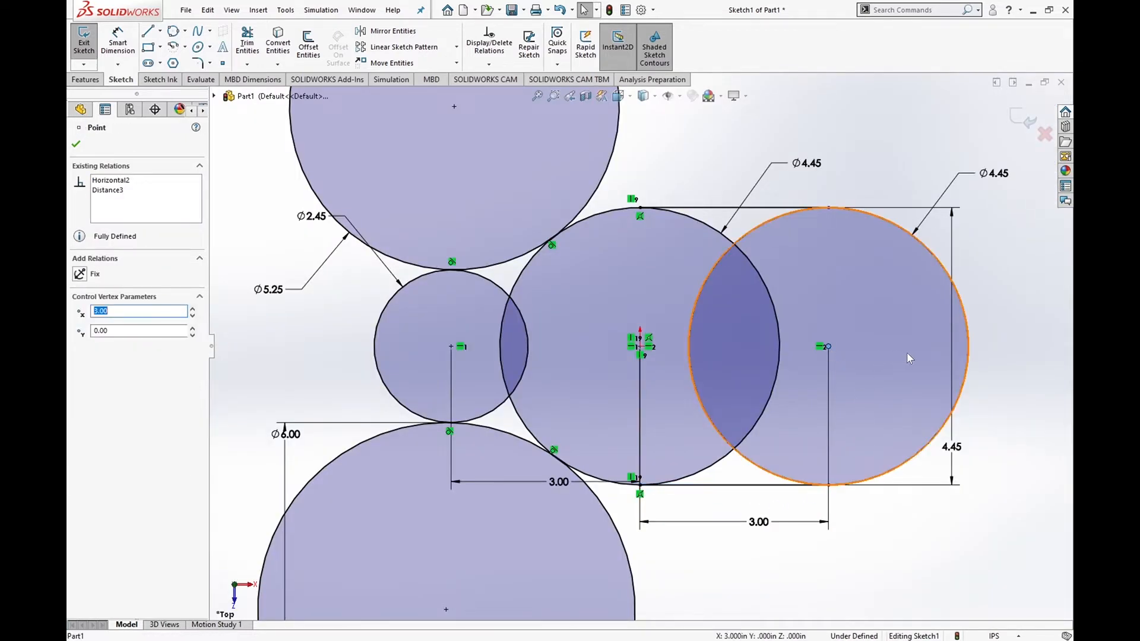
{"action": "left_click", "coordinate": [117, 50]}
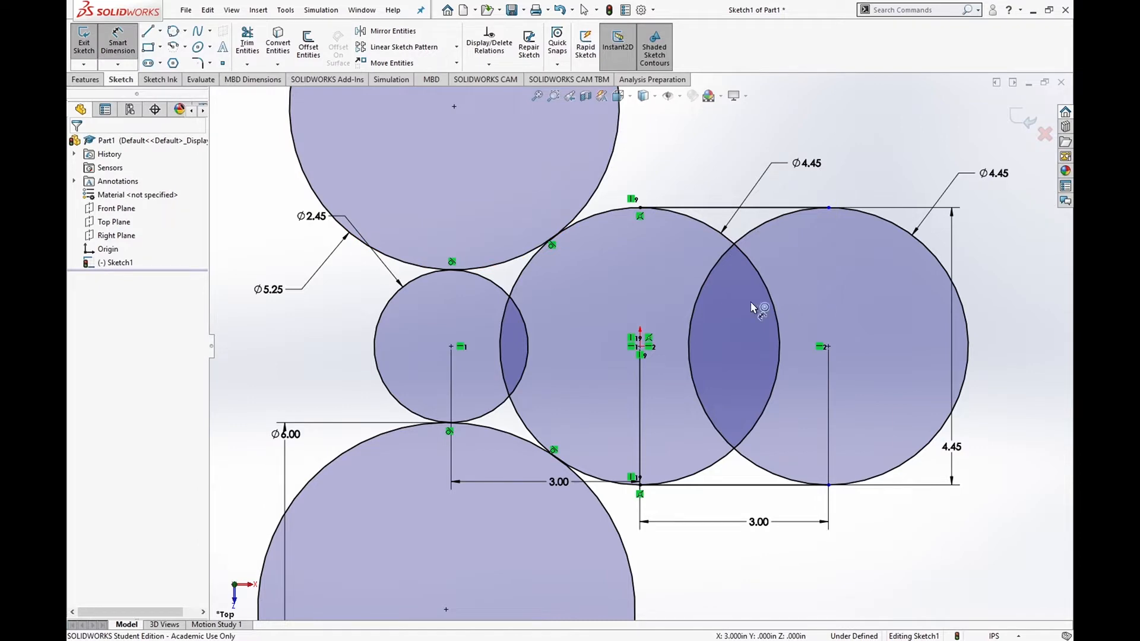
{"action": "left_click", "coordinate": [828, 347]}
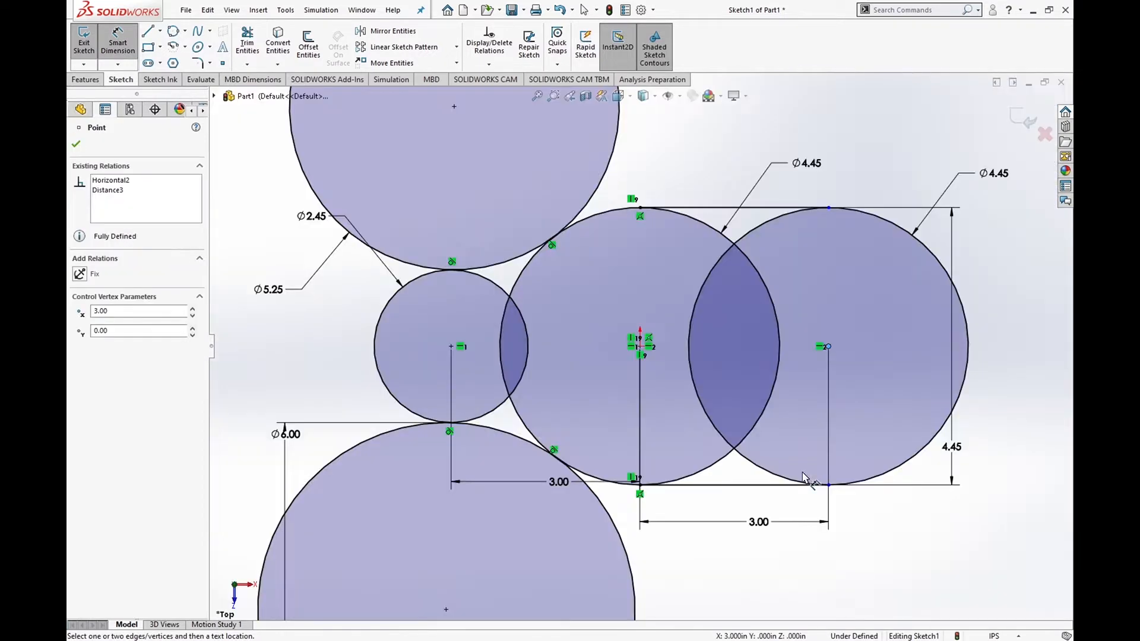
{"action": "left_click", "coordinate": [927, 233]}
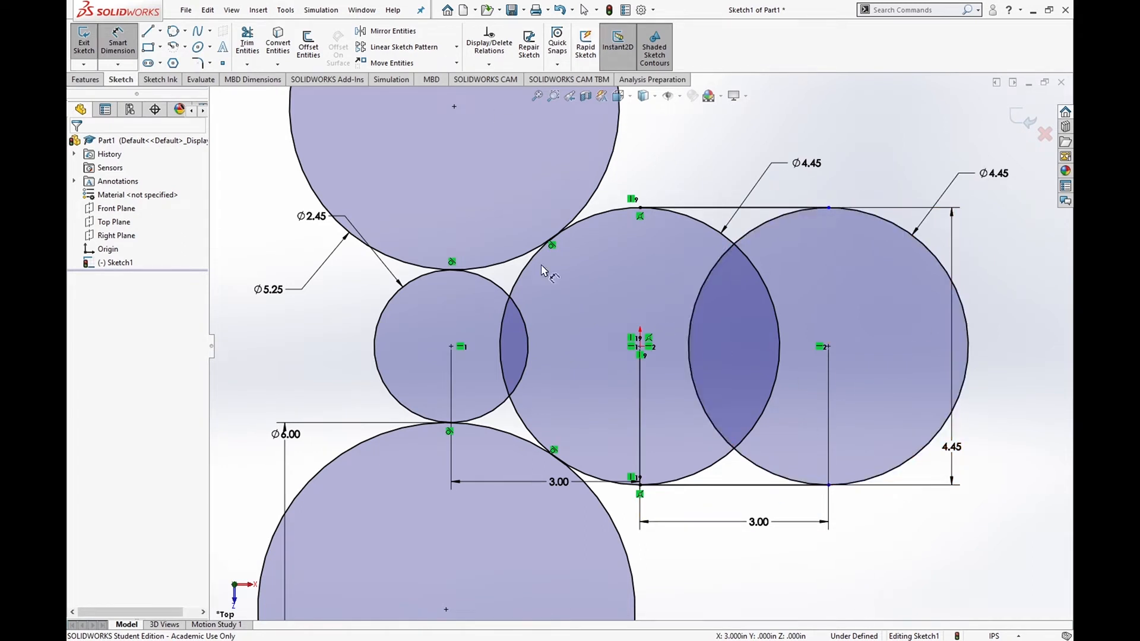
- Power trim the overlapping inner arcs of the middle and far large circles, leaving one rounded outline with the connecting lines
{"action": "left_click", "coordinate": [247, 42]}
{"action": "left_click", "coordinate": [758, 232]}
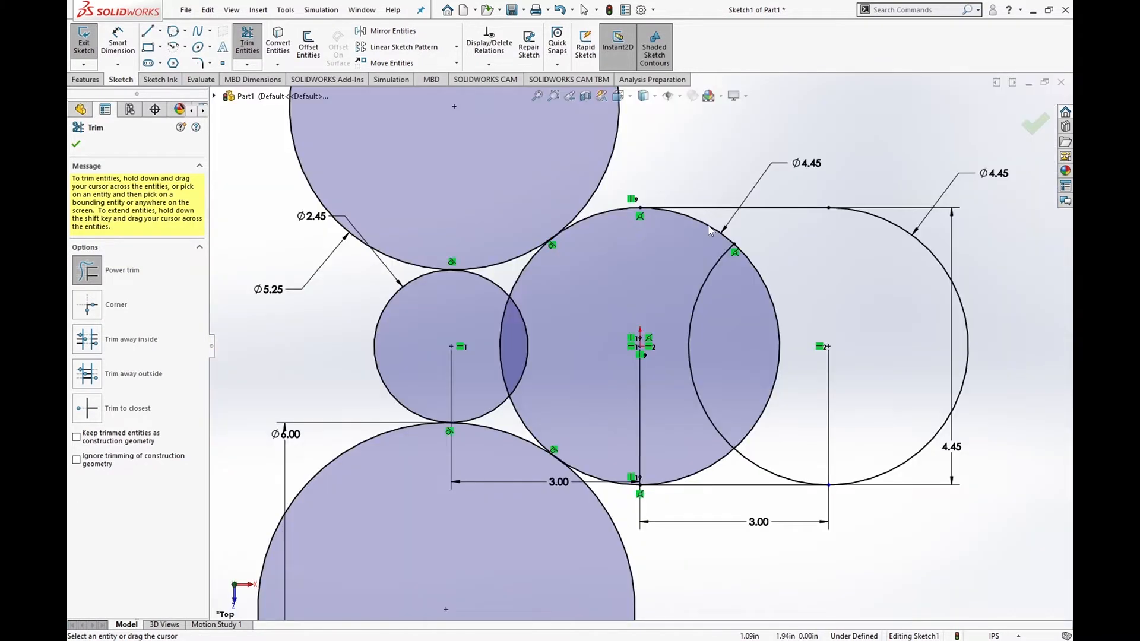
{"action": "left_click", "coordinate": [708, 226]}
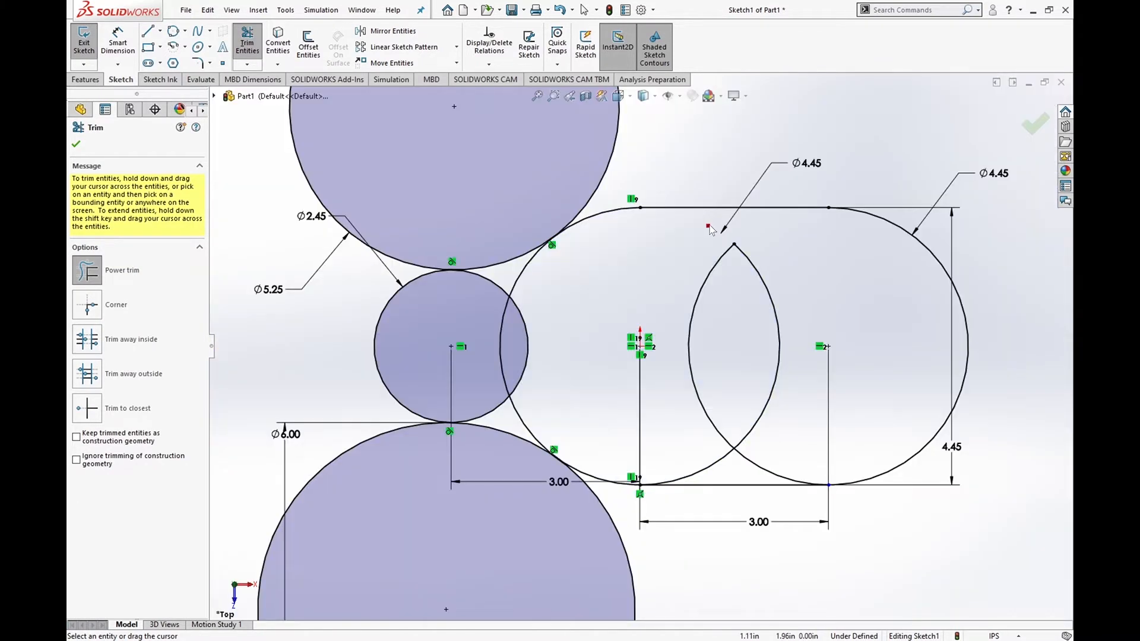
{"action": "mouse_move", "coordinate": [712, 235]}
{"action": "left_mouse_down"}
{"action": "mouse_move", "coordinate": [683, 411]}
{"action": "mouse_move", "coordinate": [784, 393]}
{"action": "mouse_move", "coordinate": [785, 423]}
{"action": "left_mouse_up"}
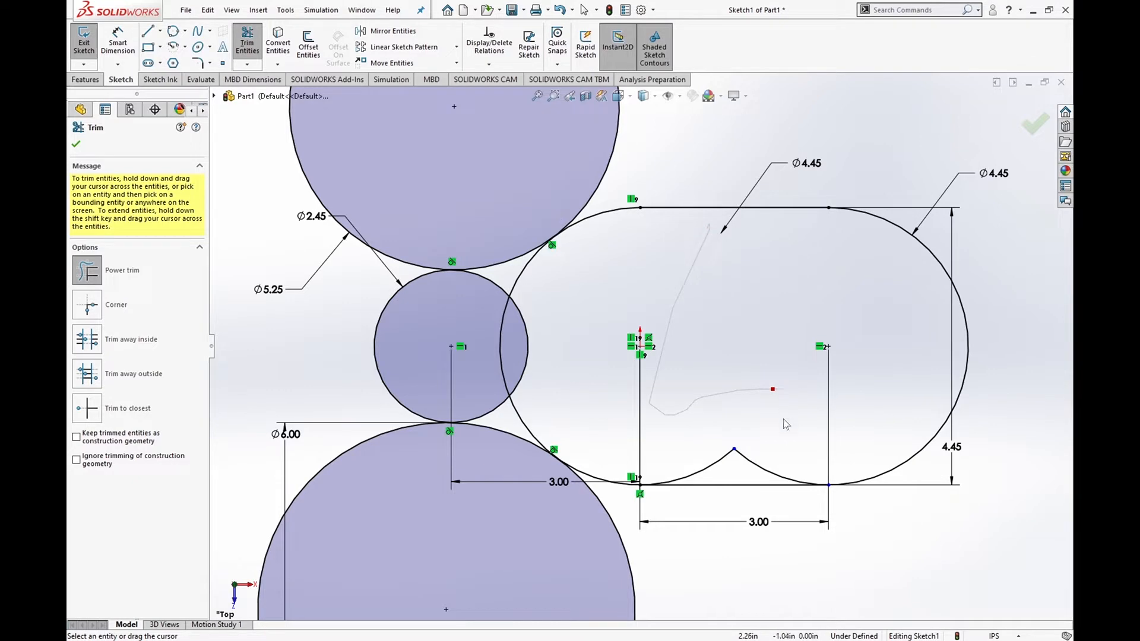
{"action": "left_click_drag", "start_coordinate": [754, 472], "coordinate": [689, 464]}
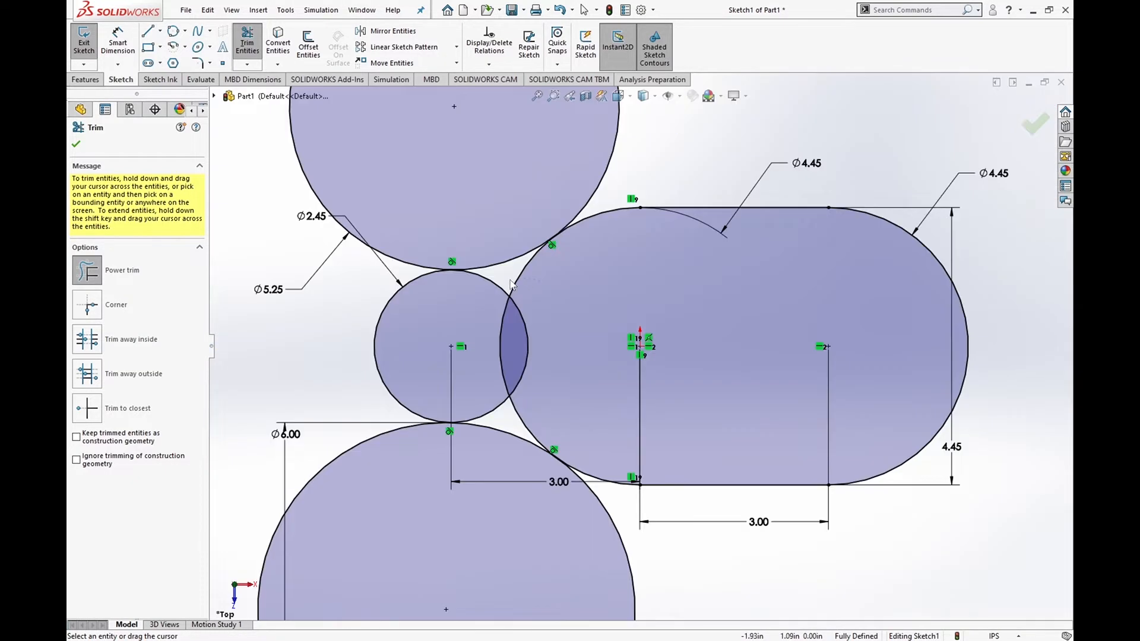
- Trim the small and middle circles' overlap and the outer parts of both tangent circles, and exit the sketch
{"action": "mouse_move", "coordinate": [542, 279]}
{"action": "left_mouse_down"}
{"action": "mouse_move", "coordinate": [491, 289]}
{"action": "mouse_move", "coordinate": [548, 356]}
{"action": "left_mouse_up"}
{"action": "left_click_drag", "start_coordinate": [530, 415], "coordinate": [488, 405]}
{"action": "left_click_drag", "start_coordinate": [266, 155], "coordinate": [349, 140]}
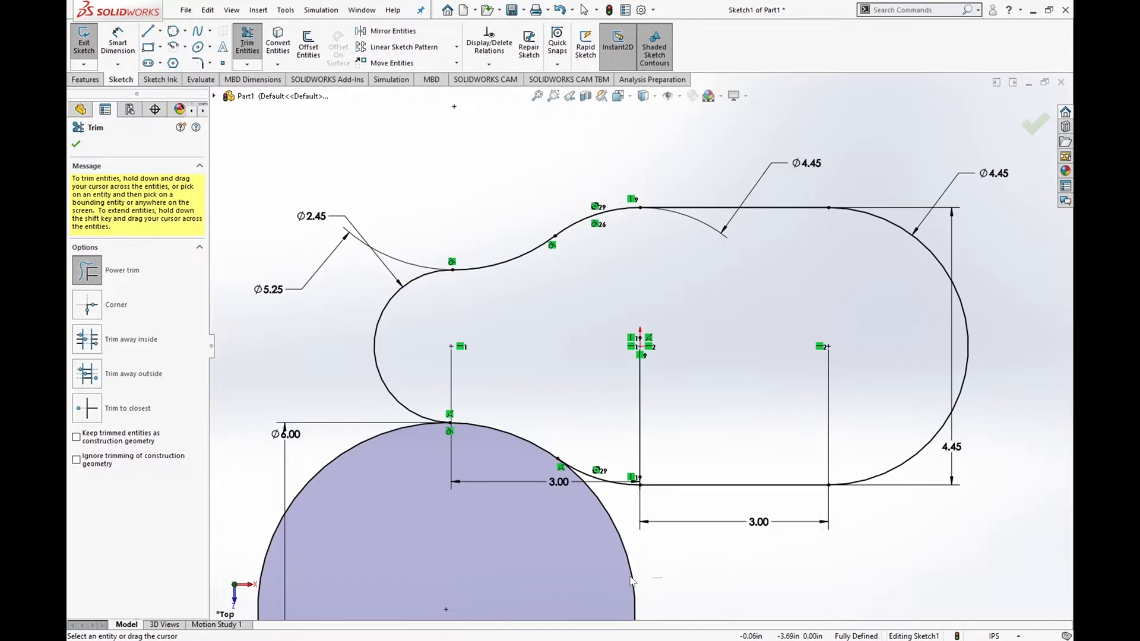
{"action": "left_click_drag", "start_coordinate": [681, 587], "coordinate": [621, 577]}
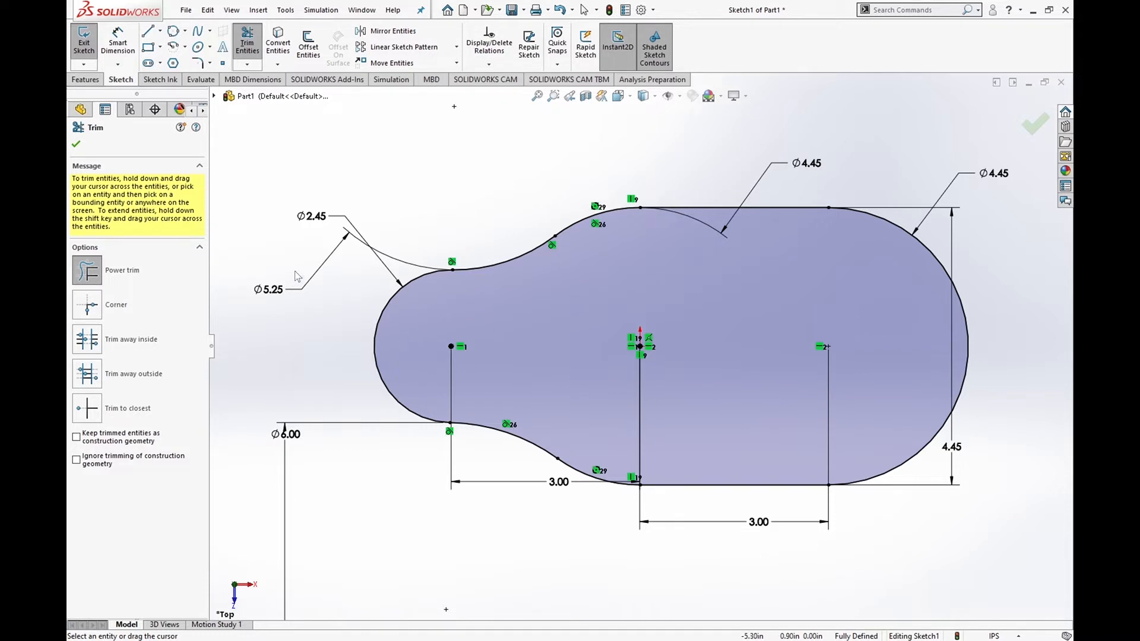
{"action": "left_click", "coordinate": [74, 45]}
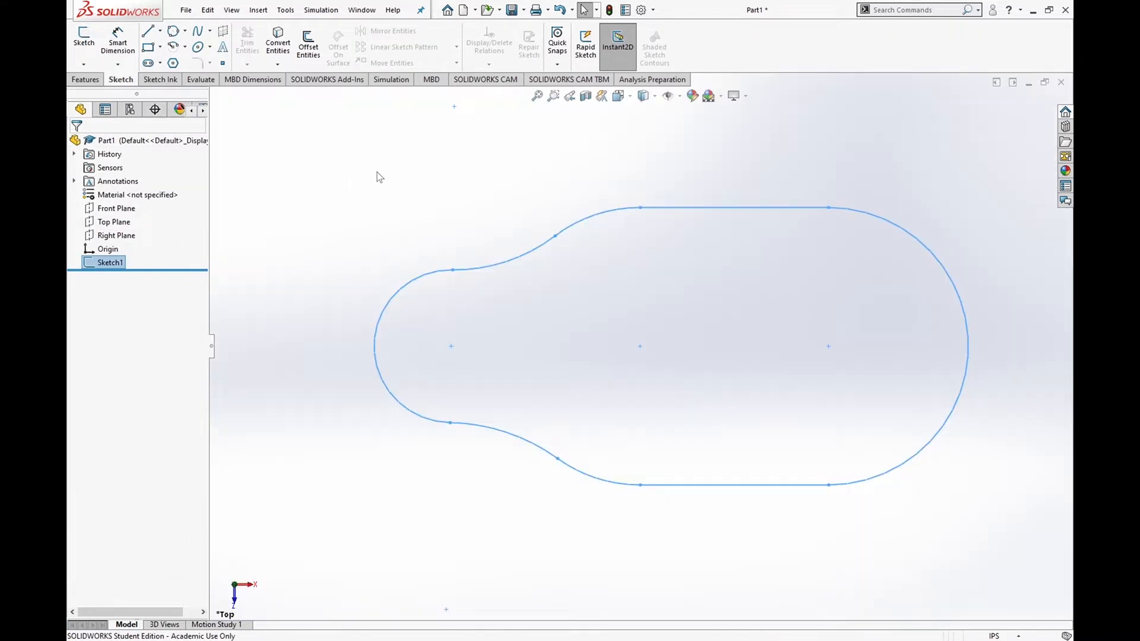
- Extrude the housing outline as a blind boss 0.25 in thick
{"action": "left_click", "coordinate": [98, 80]}
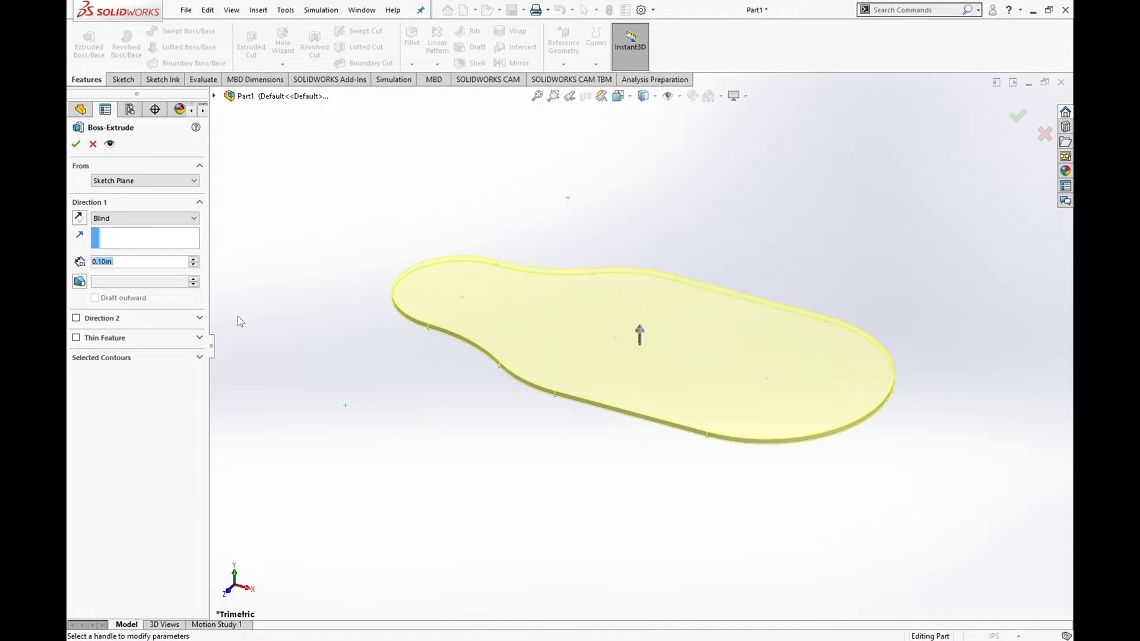
{"action": "type", "text": ".25"}
{"action": "key", "text": "Return"}
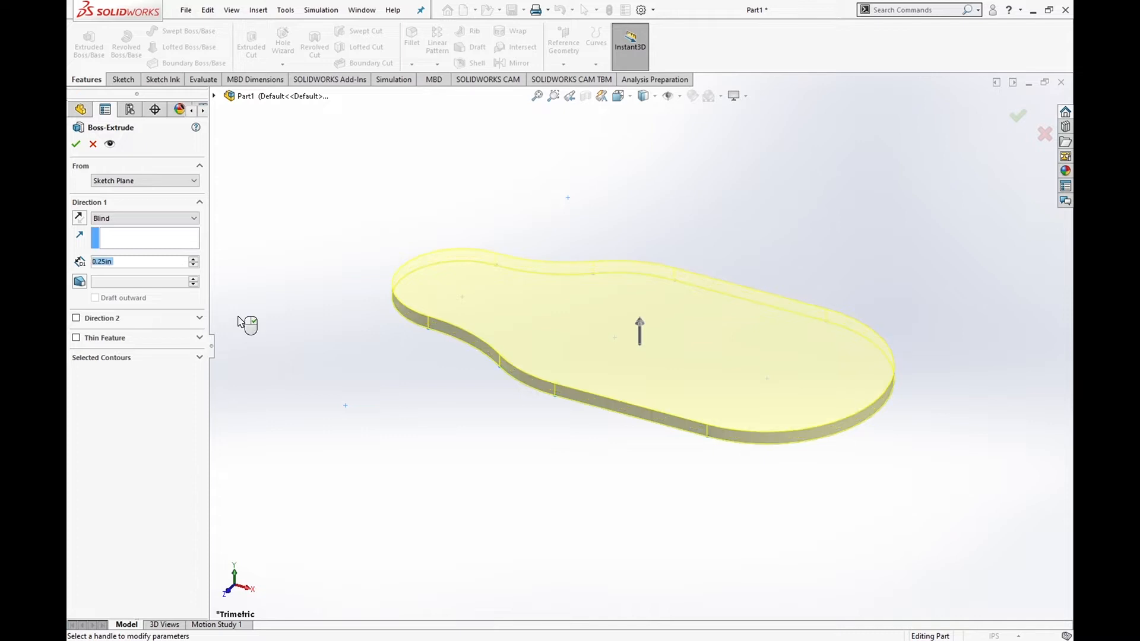
{"action": "left_click", "coordinate": [76, 145]}
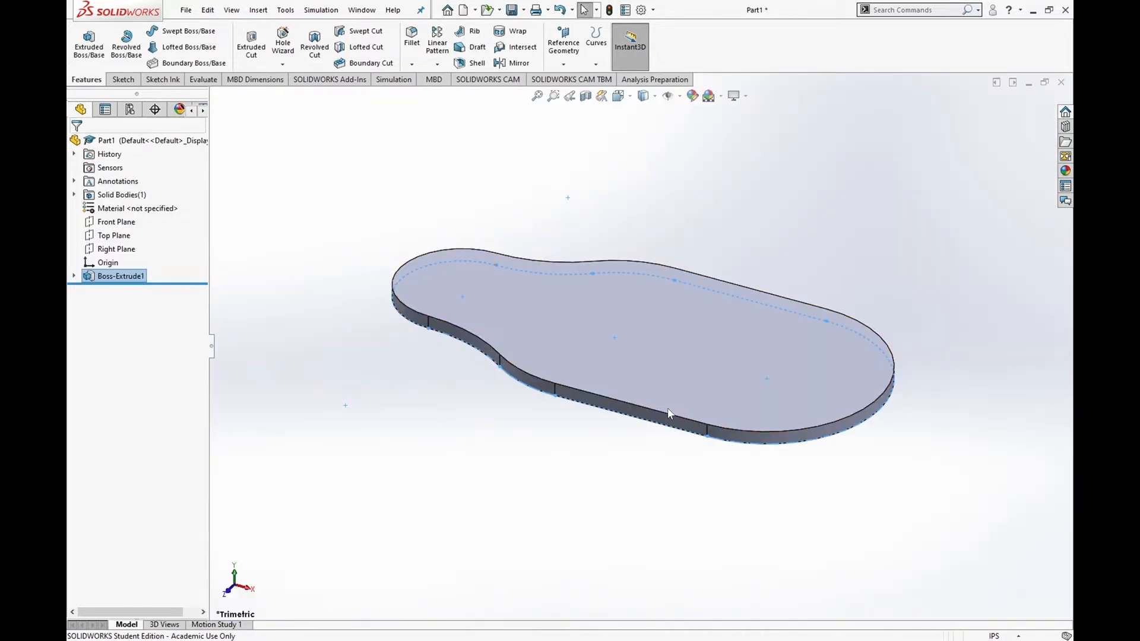
- Start a boss extrusion sketch on the underside of the housing plate and orient the view to Bottom
{"action": "scroll", "coordinate": [512, 356], "scroll_direction": "up", "scroll_amount": 2}
{"action": "middle_click_drag", "start_coordinate": [490, 400], "coordinate": [501, 473]}
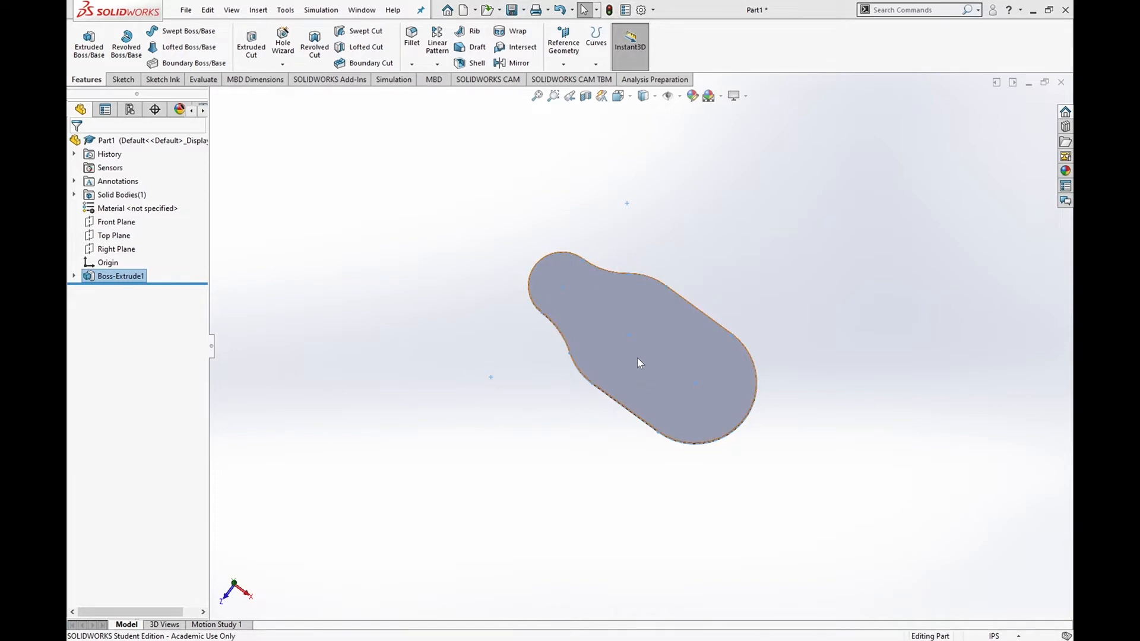
{"action": "middle_click_drag", "start_coordinate": [710, 372], "coordinate": [804, 119]}
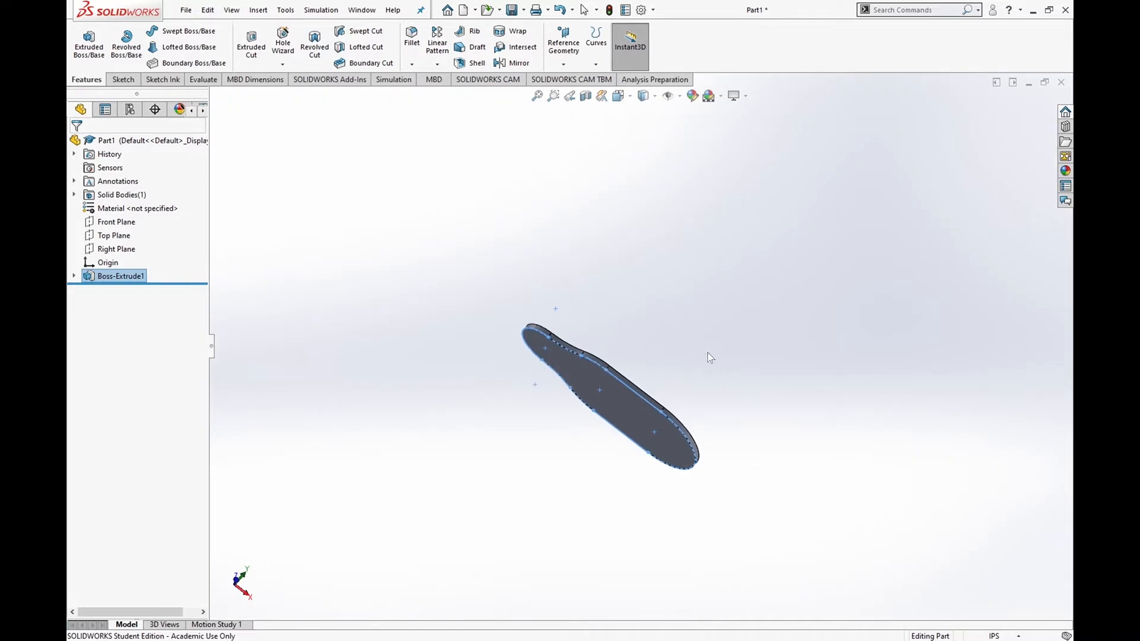
{"action": "left_click", "coordinate": [730, 377]}
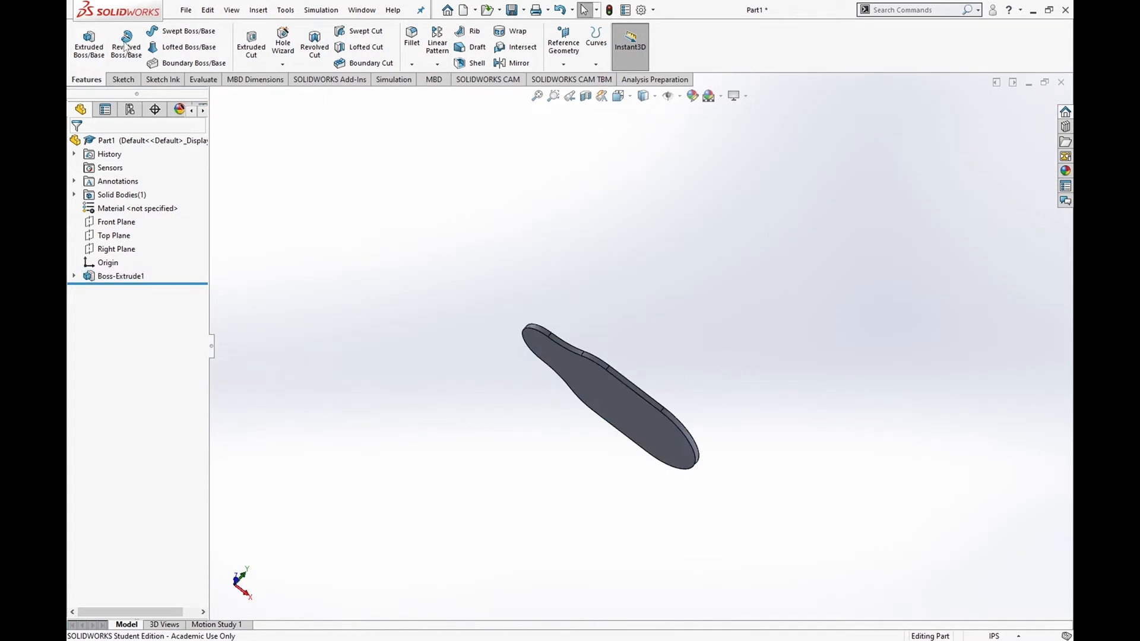
{"action": "left_click", "coordinate": [97, 55]}
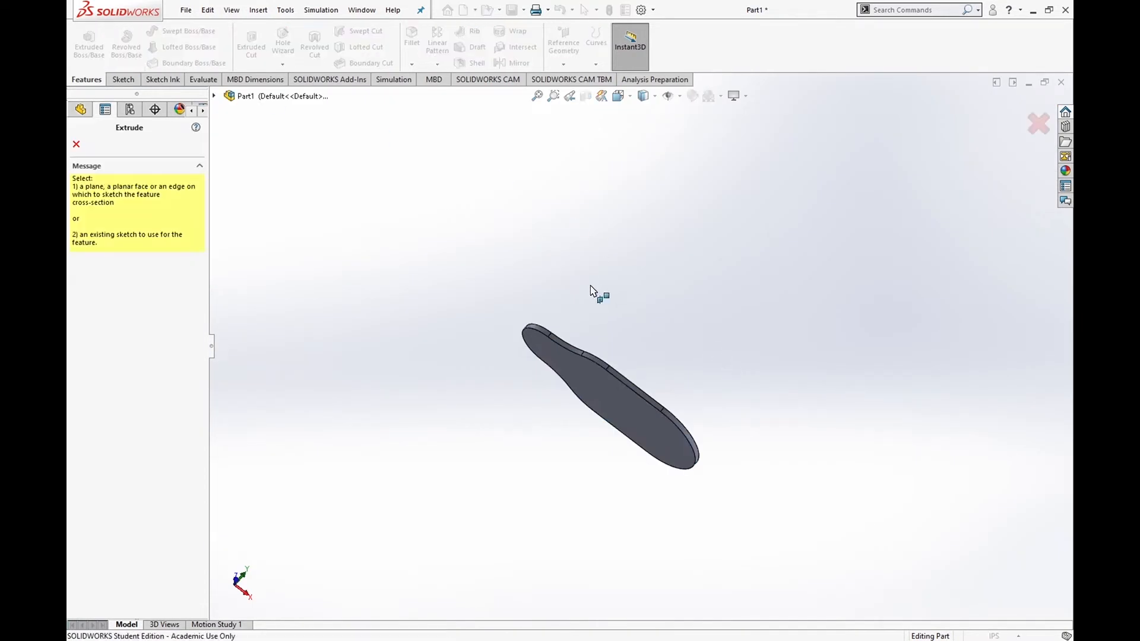
{"action": "left_click", "coordinate": [600, 400]}
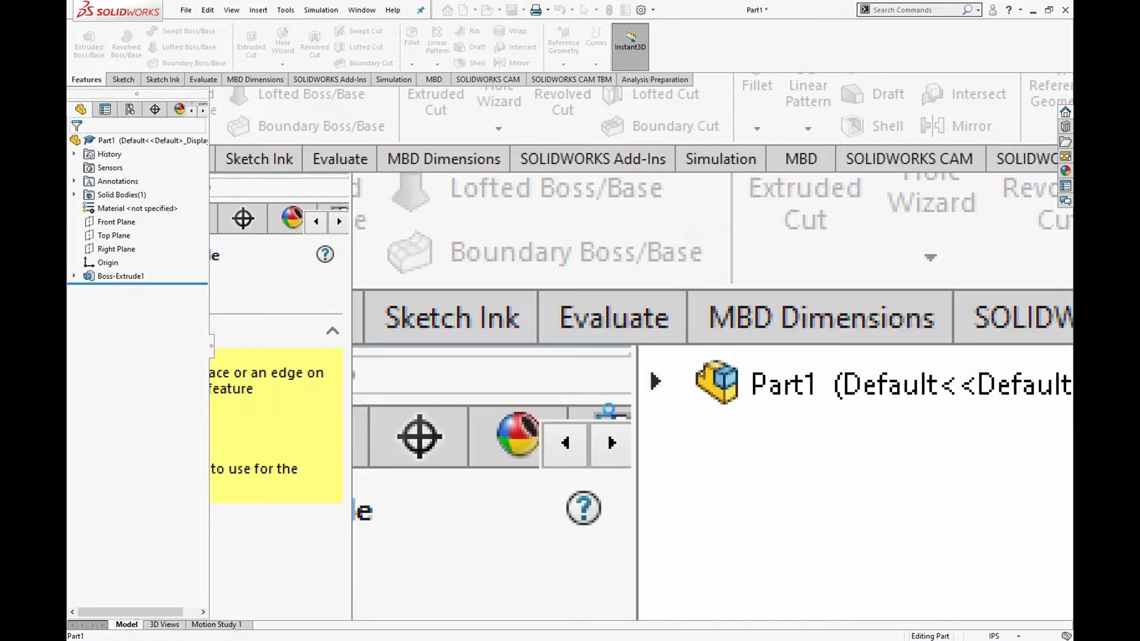
{"action": "left_click", "coordinate": [623, 68]}
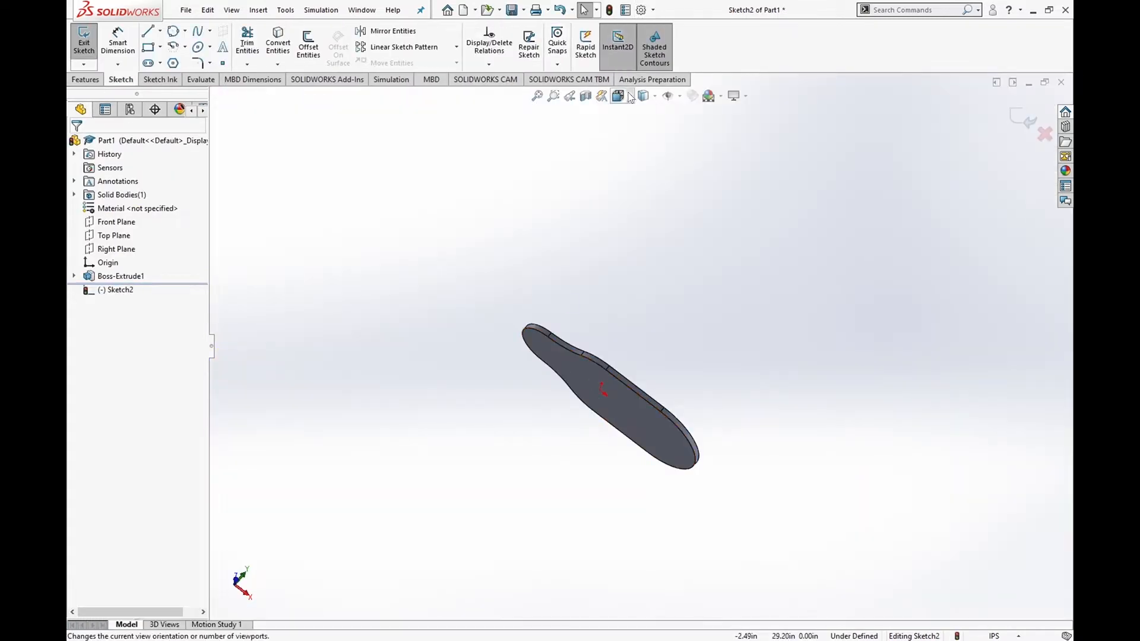
{"action": "left_click", "coordinate": [626, 95]}
{"action": "left_click", "coordinate": [675, 308]}
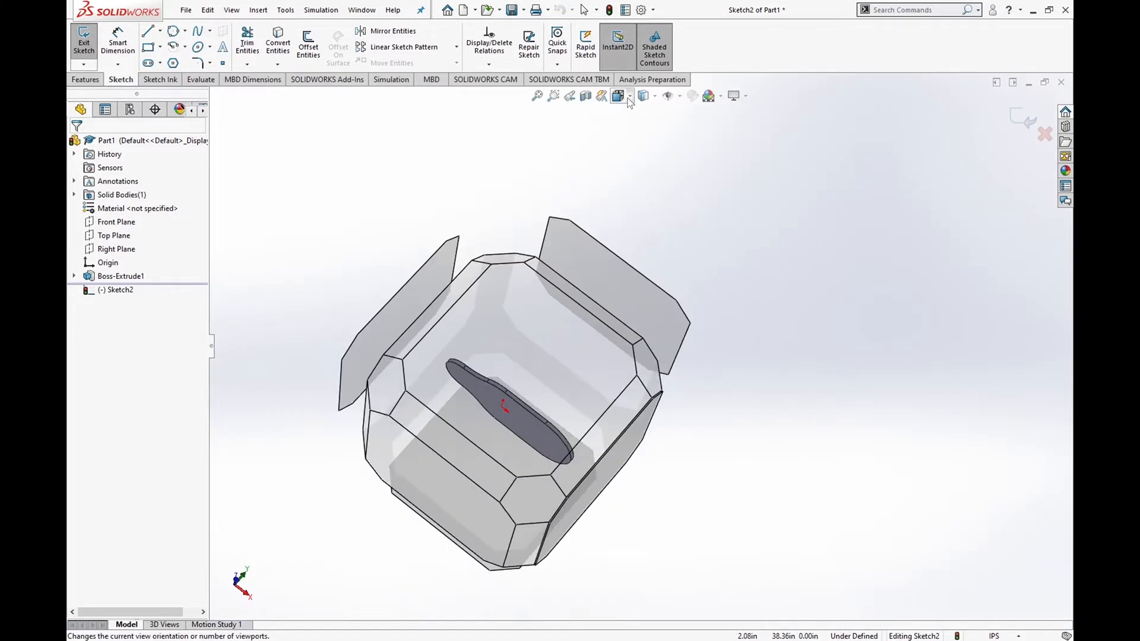
{"action": "left_click", "coordinate": [628, 98]}
{"action": "key", "text": "ctrl+6"}
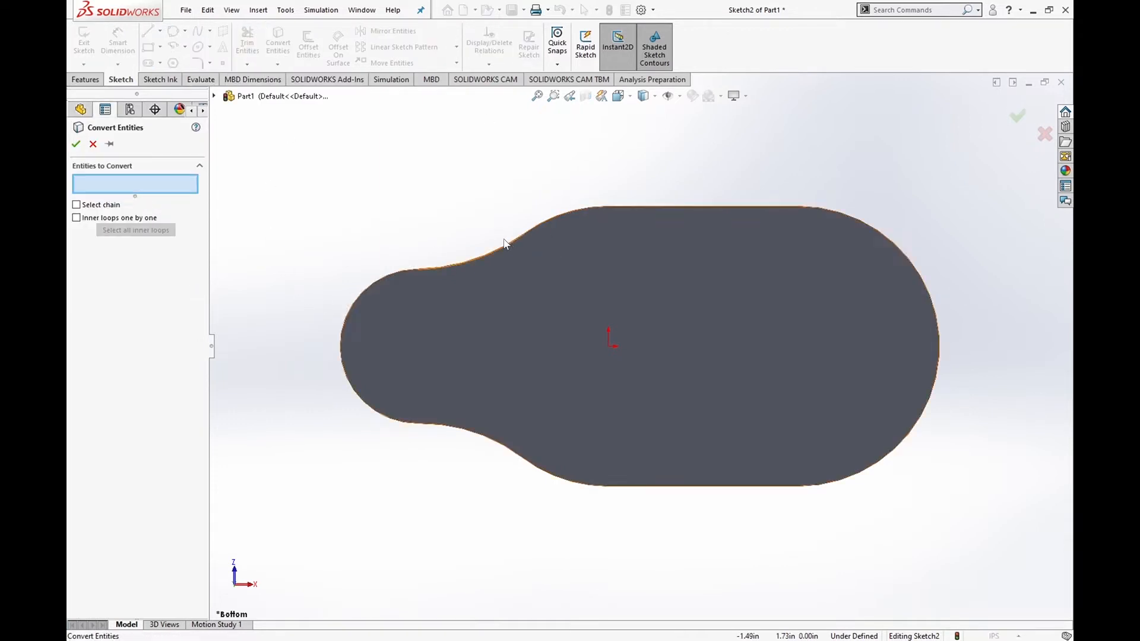
- Convert all eight outer edges of the plate's bottom face into sketch entities
{"action": "left_click", "coordinate": [479, 257]}
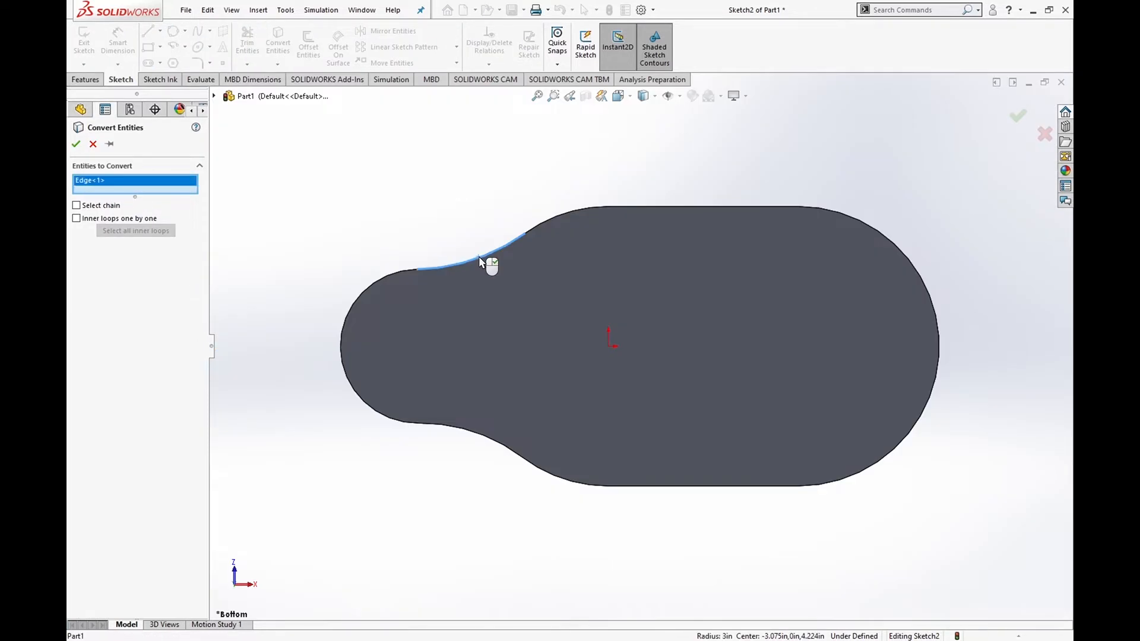
{"action": "left_click", "coordinate": [543, 221]}
{"action": "left_click", "coordinate": [636, 207]}
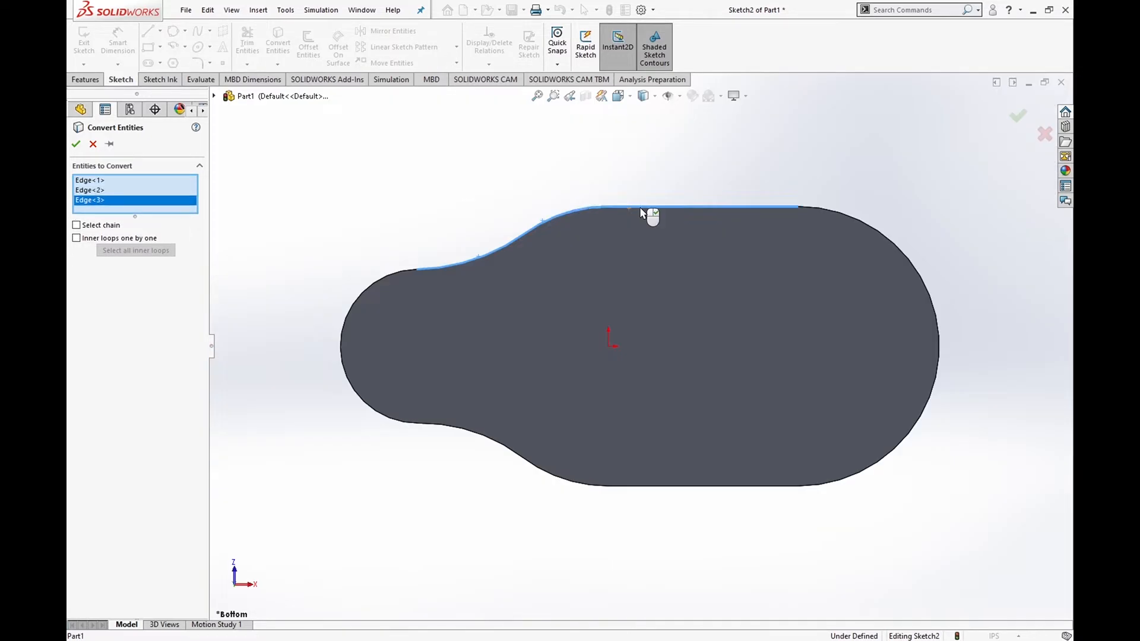
{"action": "left_click", "coordinate": [833, 214]}
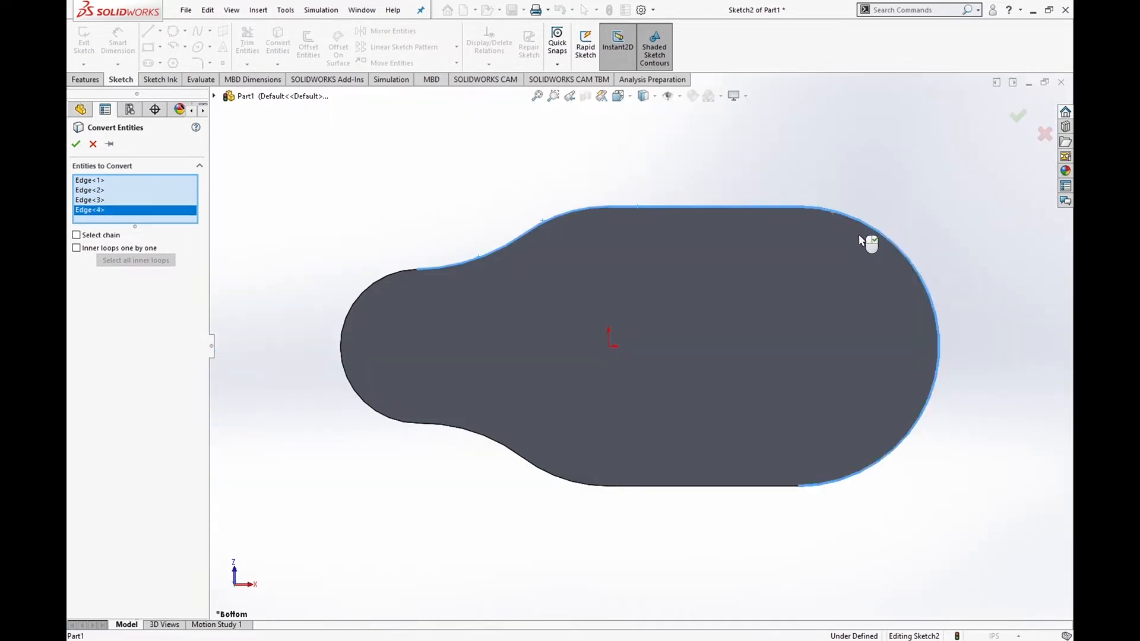
{"action": "left_click", "coordinate": [723, 486]}
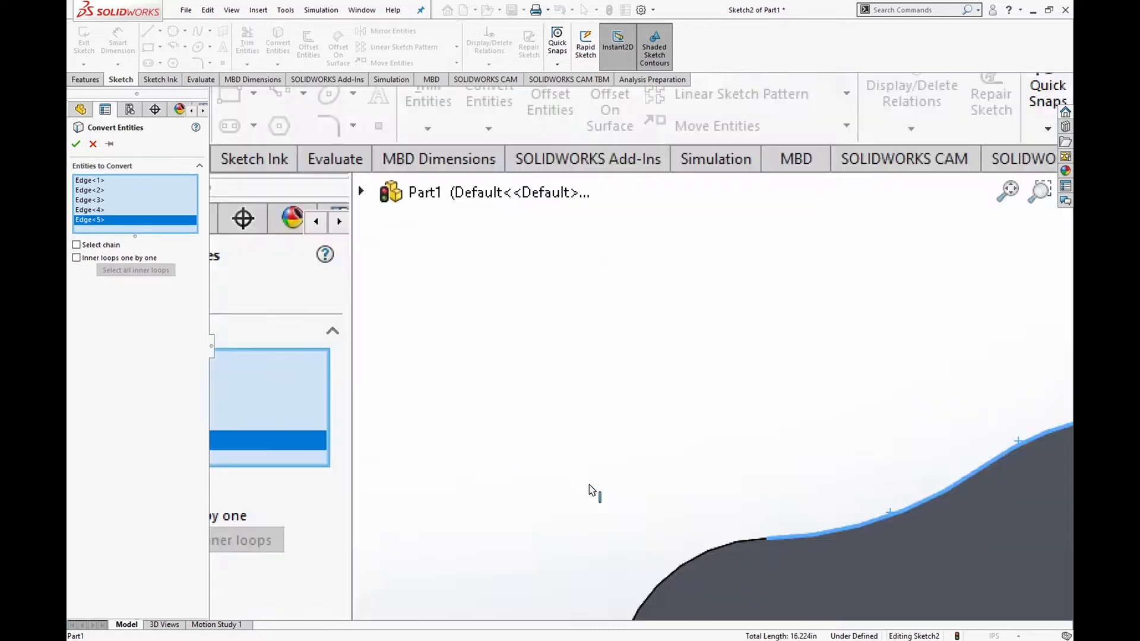
{"action": "left_click", "coordinate": [552, 473]}
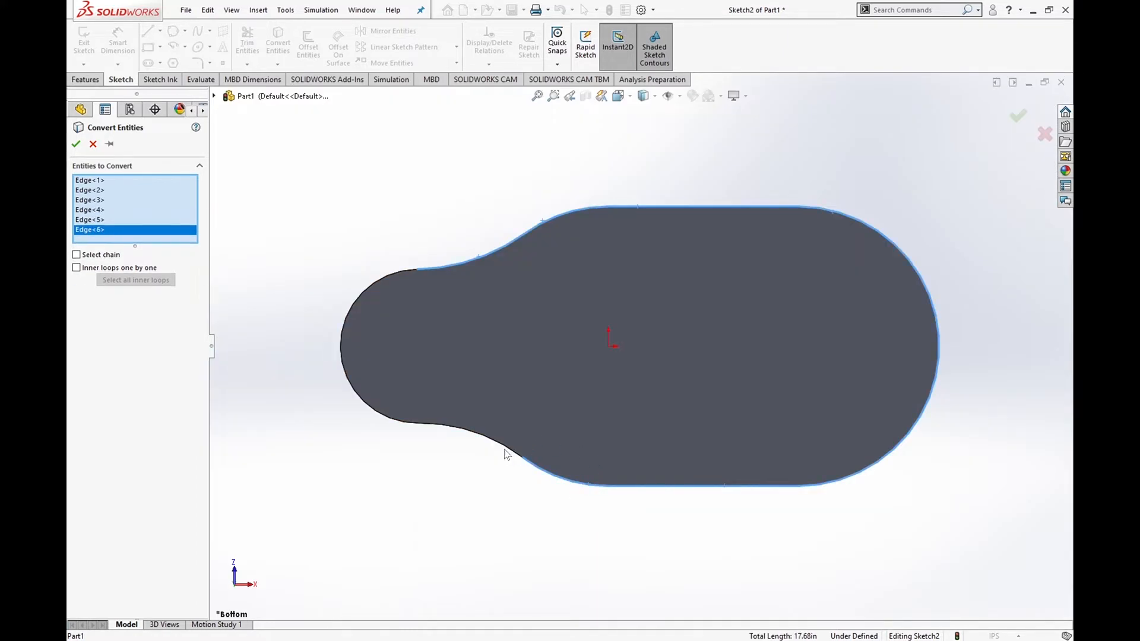
{"action": "left_click", "coordinate": [508, 452]}
{"action": "left_click", "coordinate": [408, 426]}
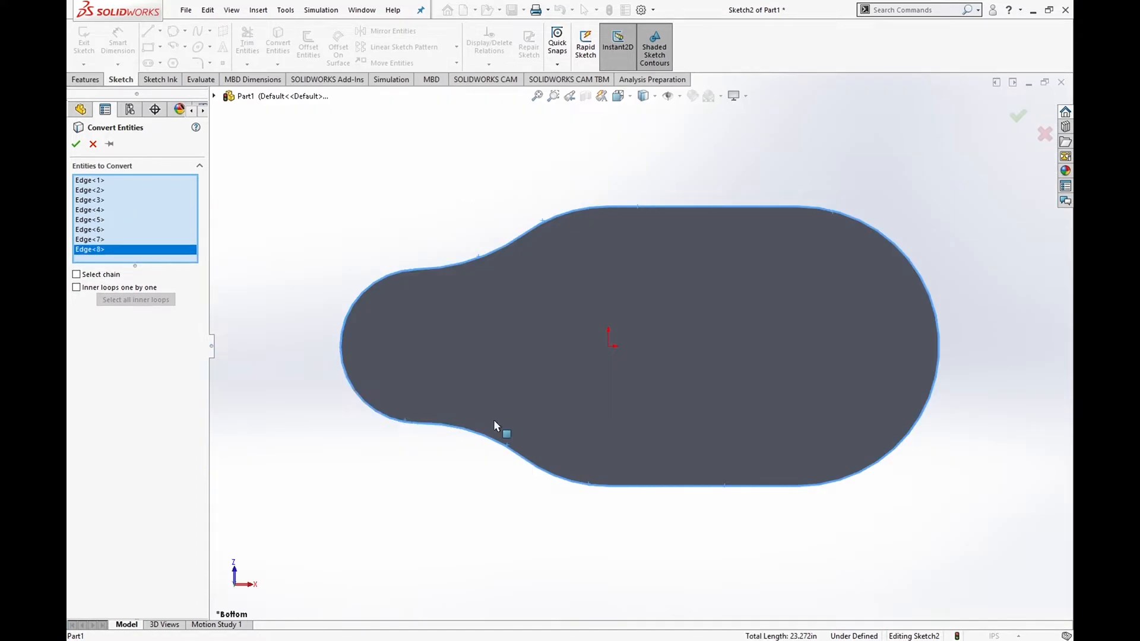
{"action": "left_click", "coordinate": [75, 144]}
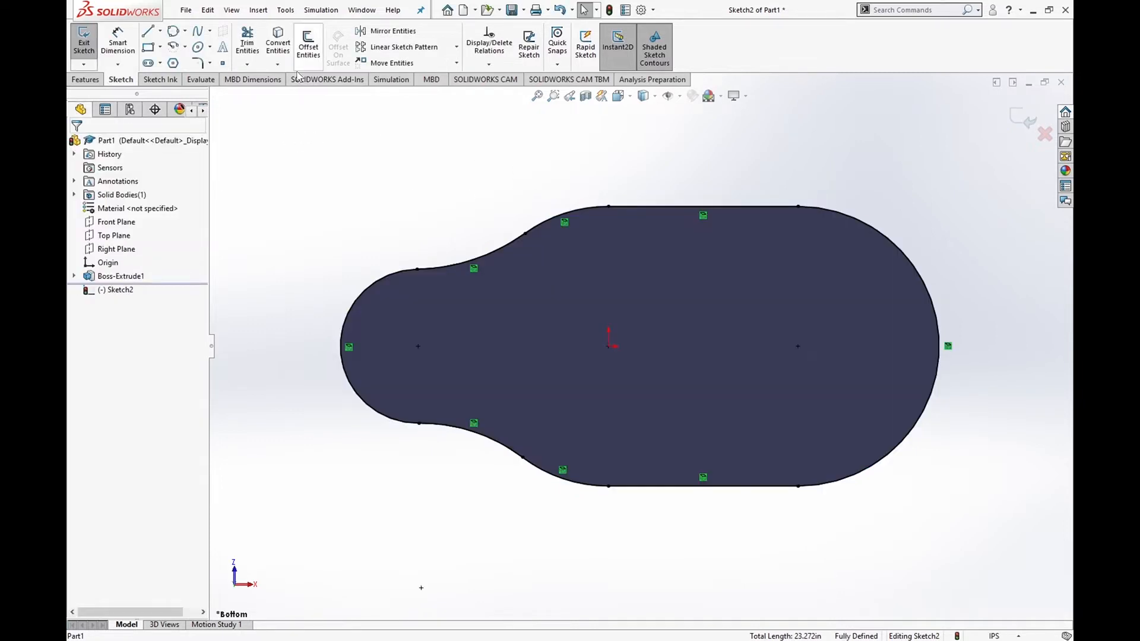
- Offset the converted plate outline outward by 0.25 in with the whole chain selected
{"action": "left_click", "coordinate": [308, 47]}
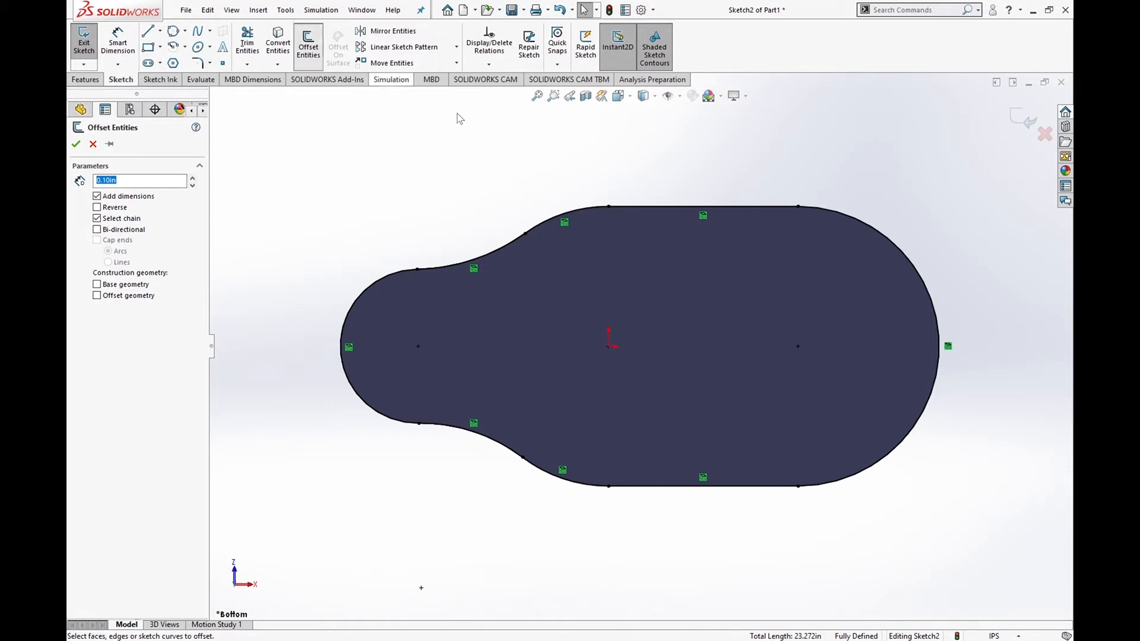
{"action": "left_click", "coordinate": [475, 260]}
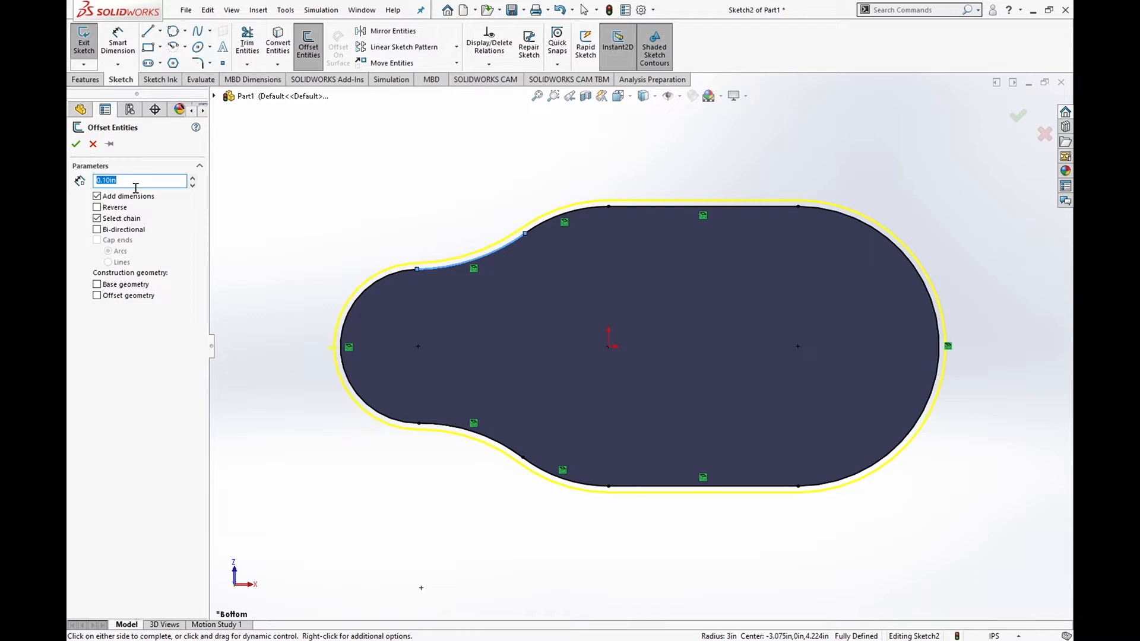
{"action": "type", "text": ".25"}
{"action": "key", "text": "Return"}
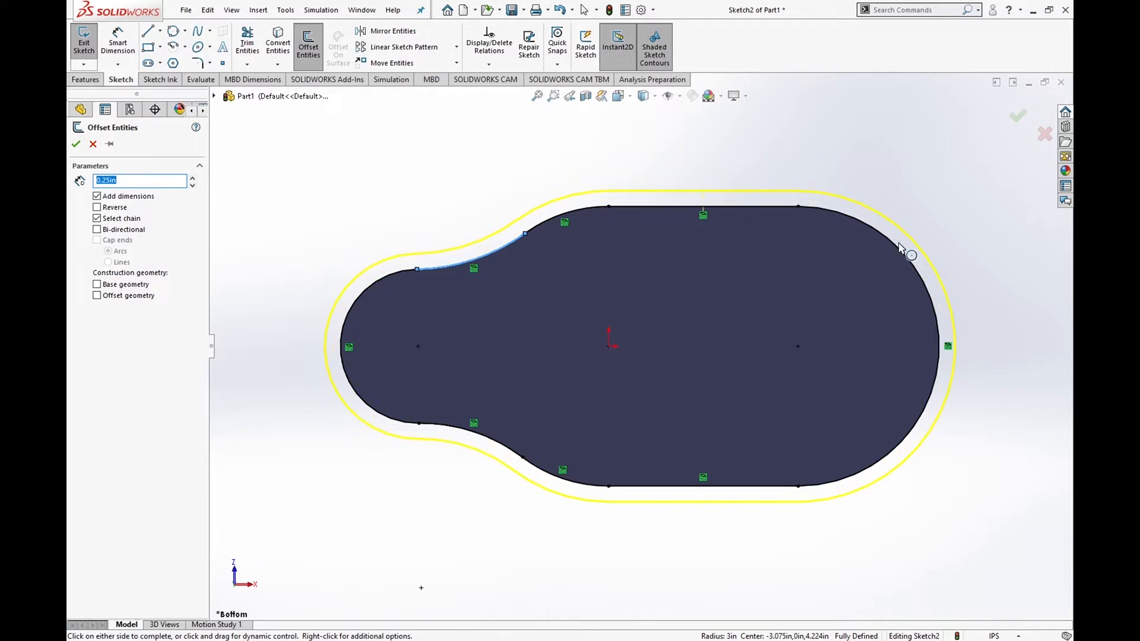
{"action": "left_click", "coordinate": [76, 143]}
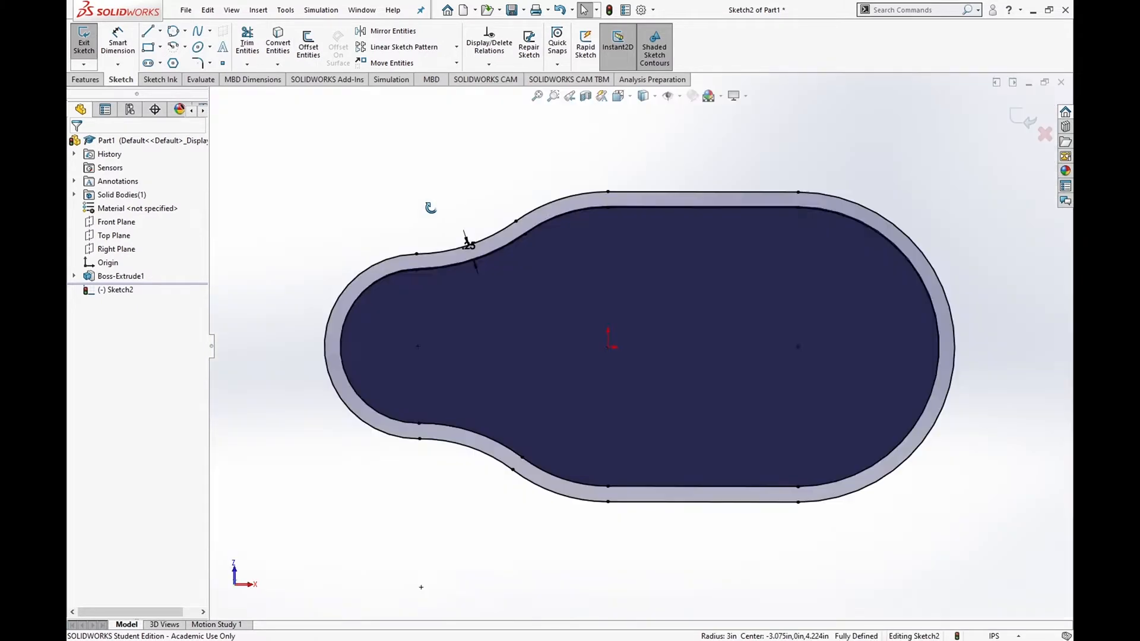
- Exit the sketch and extrude the offset ring 3 in as a blind boss, reversed to rise above the plate as the housing wall
{"action": "middle_click_drag", "start_coordinate": [430, 203], "coordinate": [396, 522]}
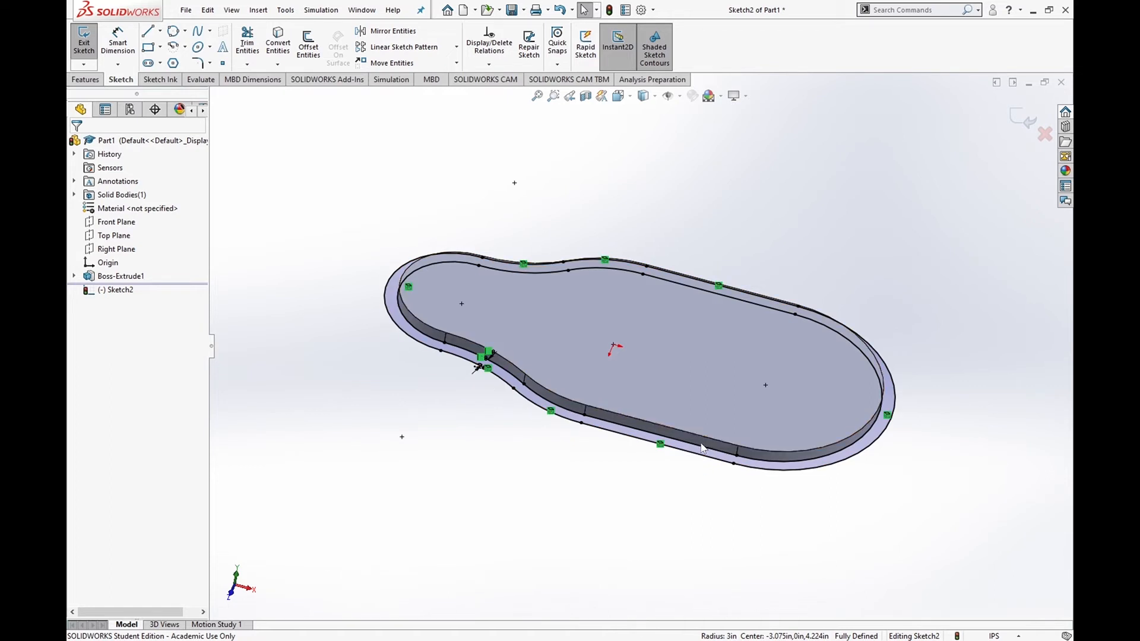
{"action": "left_click", "coordinate": [91, 49]}
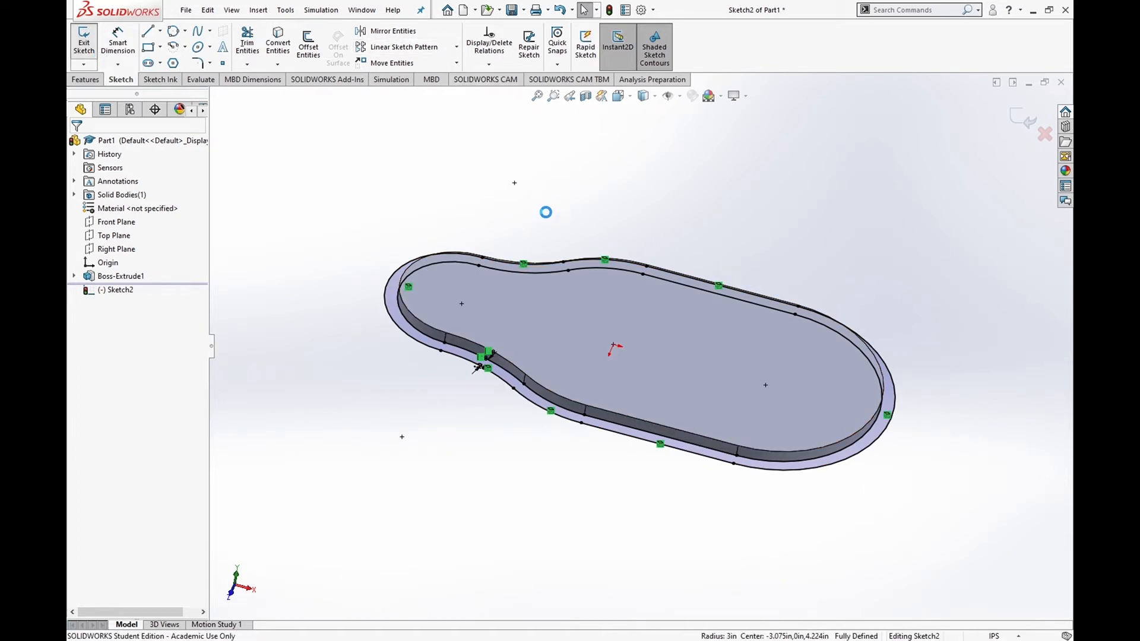
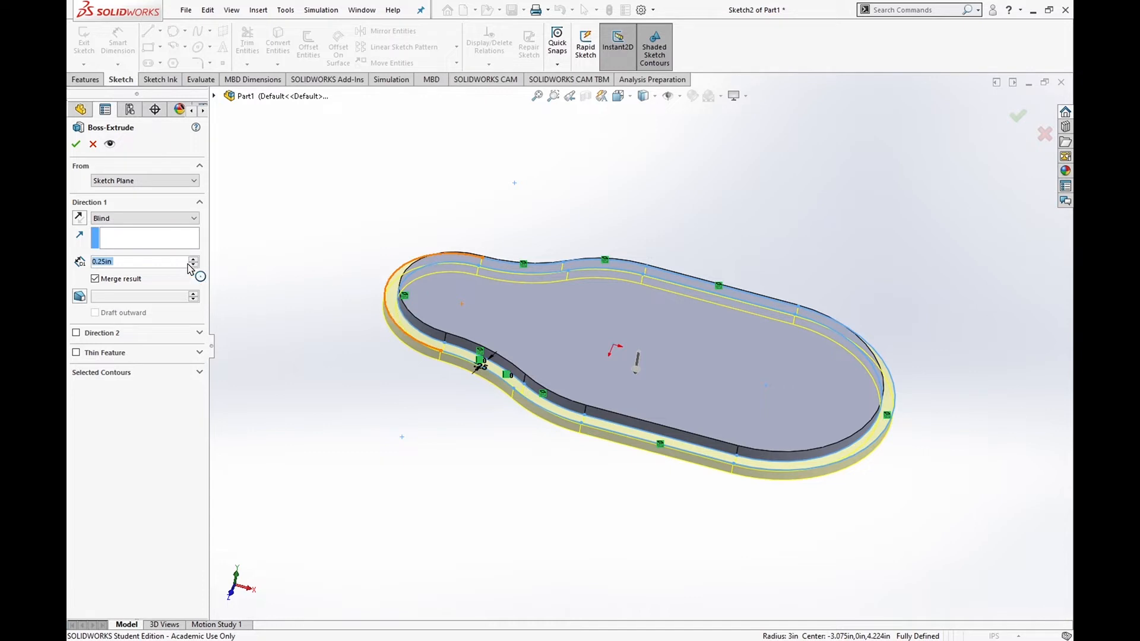
{"action": "type", "text": "3"}
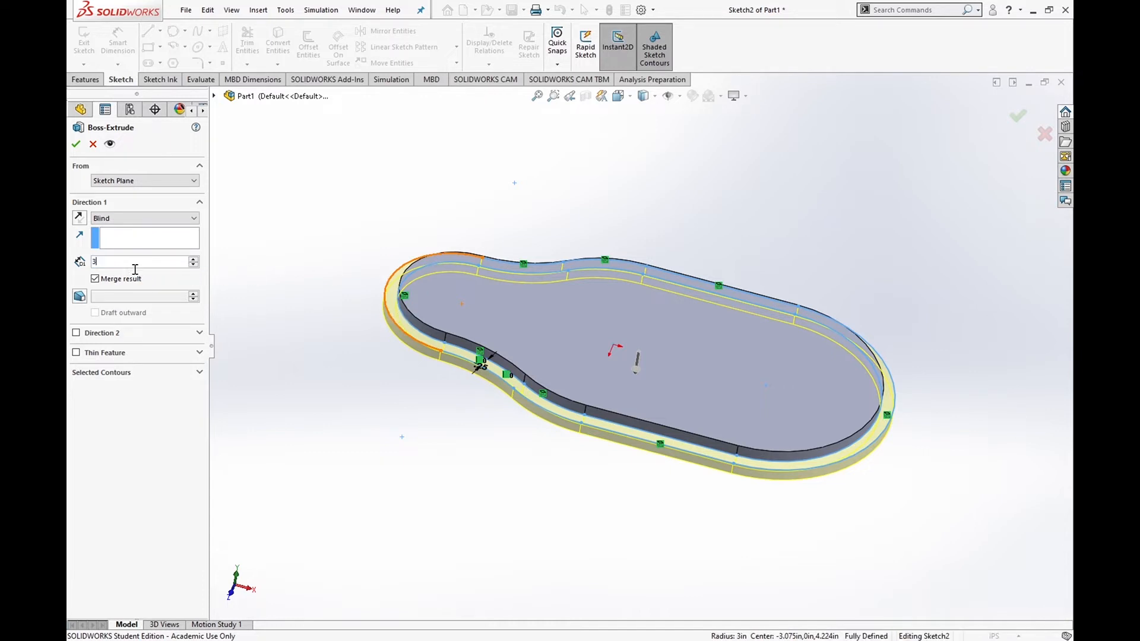
{"action": "key", "text": "Return"}
{"action": "left_click", "coordinate": [82, 219]}
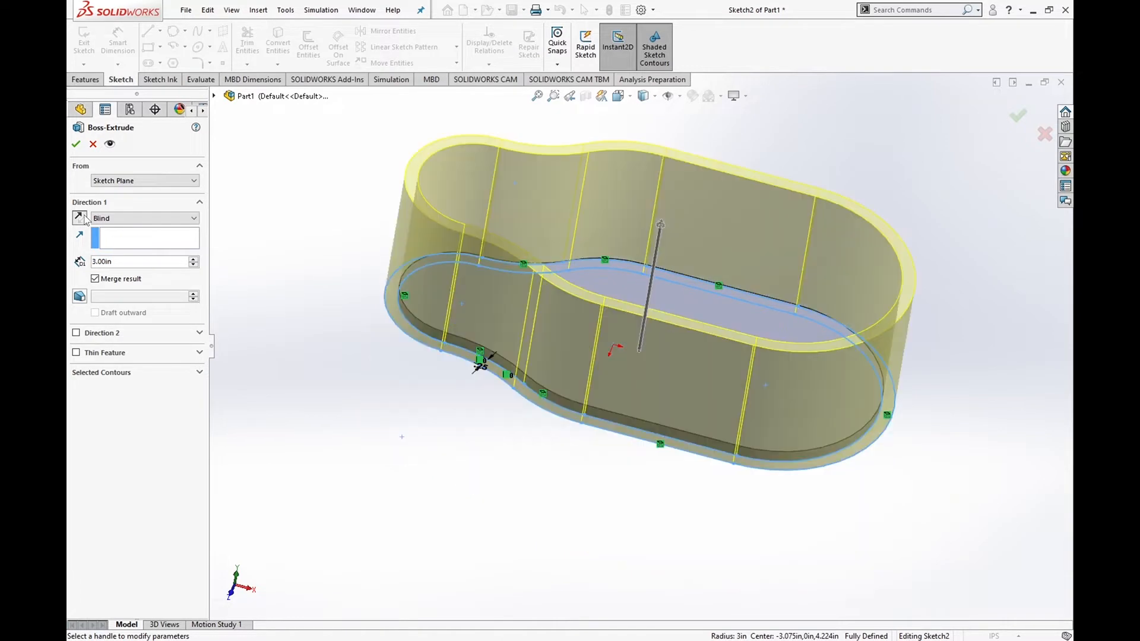
{"action": "left_click", "coordinate": [76, 143]}
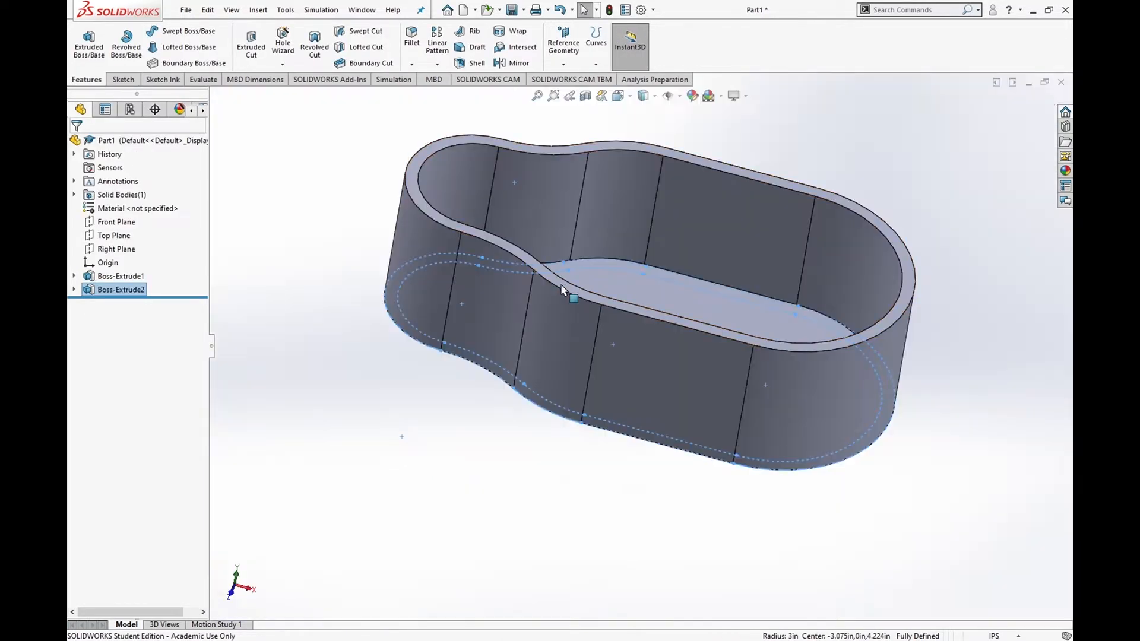
- Save the housing part as Case bottom and close the part window
{"action": "middle_click_drag", "start_coordinate": [562, 286], "coordinate": [547, 404]}
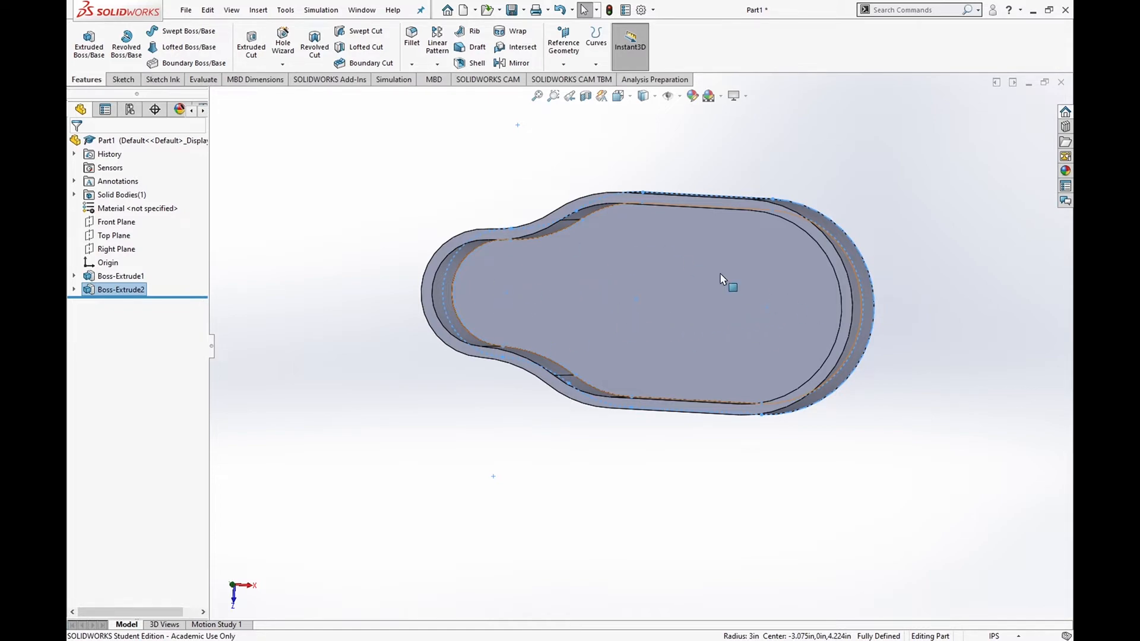
{"action": "scroll", "coordinate": [759, 324], "scroll_direction": "down", "scroll_amount": 5}
{"action": "scroll", "coordinate": [764, 331], "scroll_direction": "up", "scroll_amount": 3}
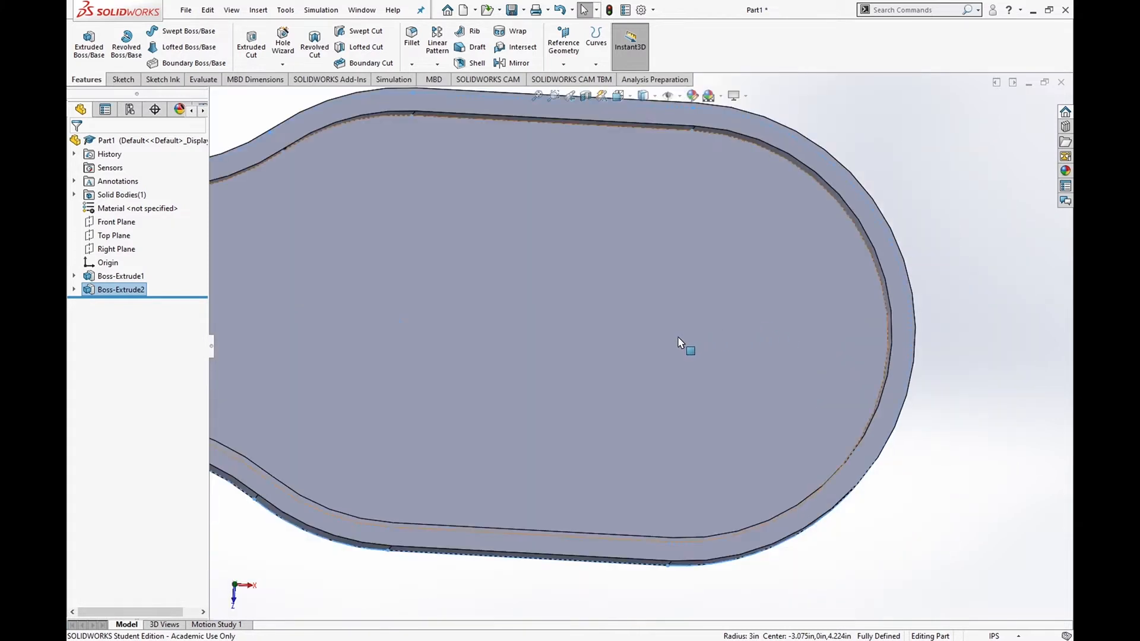
{"action": "scroll", "coordinate": [722, 277], "scroll_direction": "up", "scroll_amount": 5}
{"action": "middle_click_drag", "start_coordinate": [425, 299], "coordinate": [416, 219]}
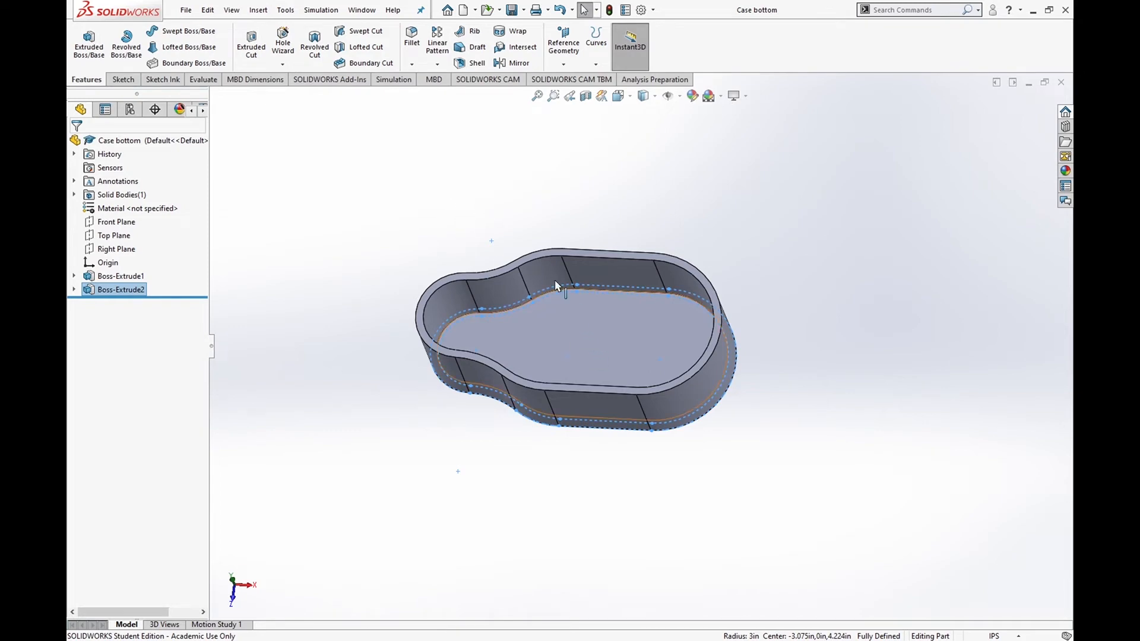
{"action": "middle_click_drag", "start_coordinate": [471, 196], "coordinate": [635, 502]}
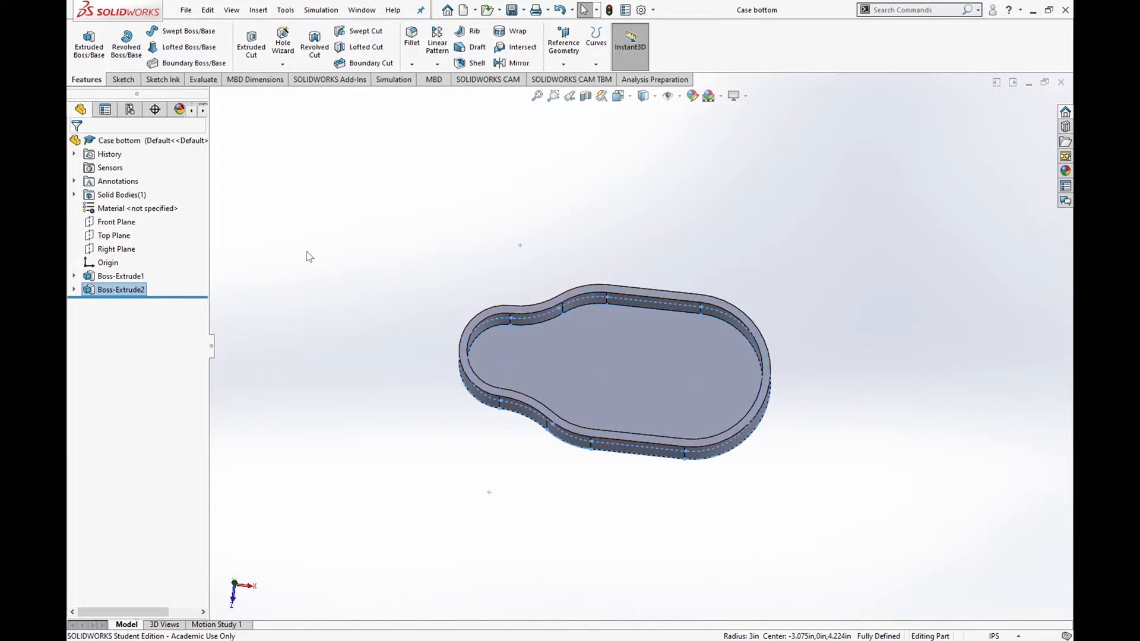
{"action": "left_click", "coordinate": [1062, 81]}
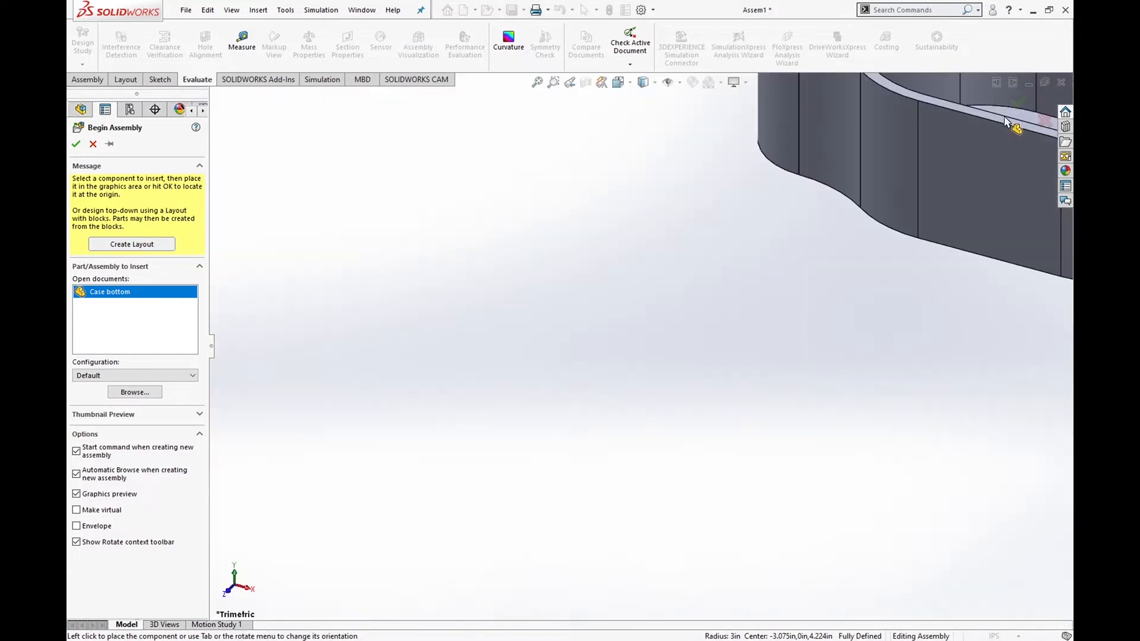
- Place Case bottom as the first component of a new assembly and insert the RushGears_2017_F1020 gear beside it
{"action": "left_click", "coordinate": [1010, 121]}
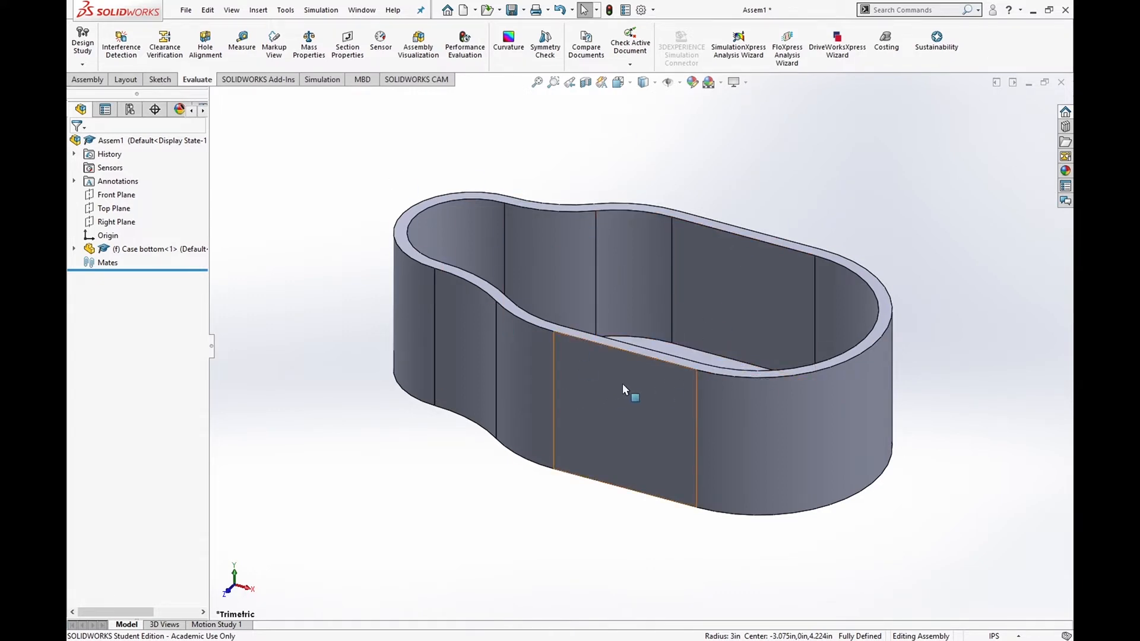
{"action": "middle_click_drag", "start_coordinate": [376, 192], "coordinate": [371, 309]}
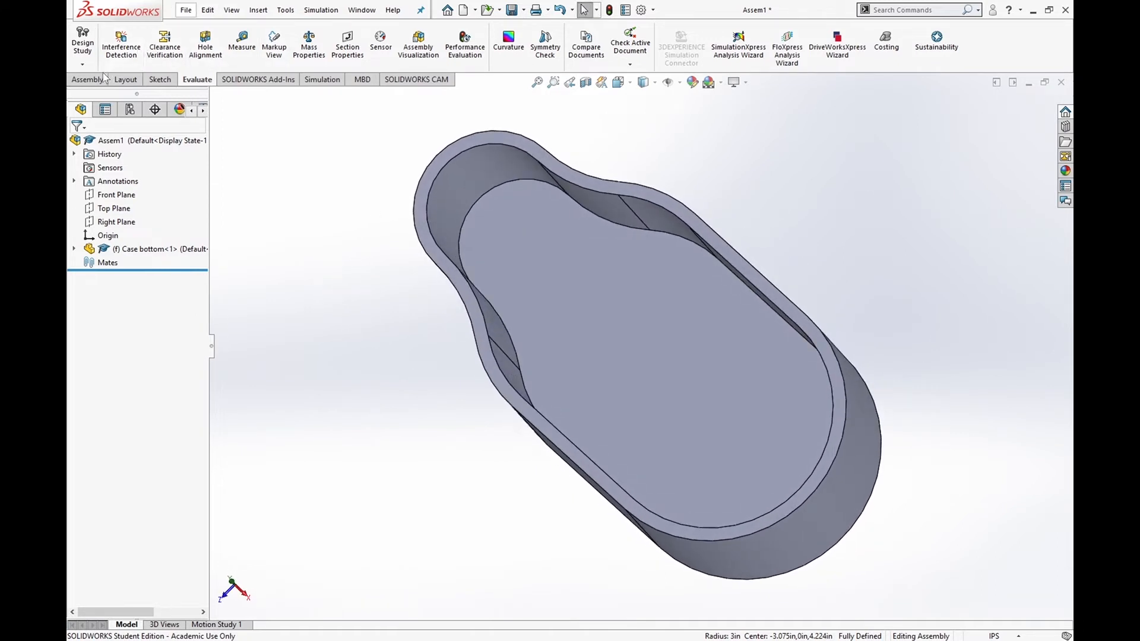
{"action": "left_click", "coordinate": [89, 80]}
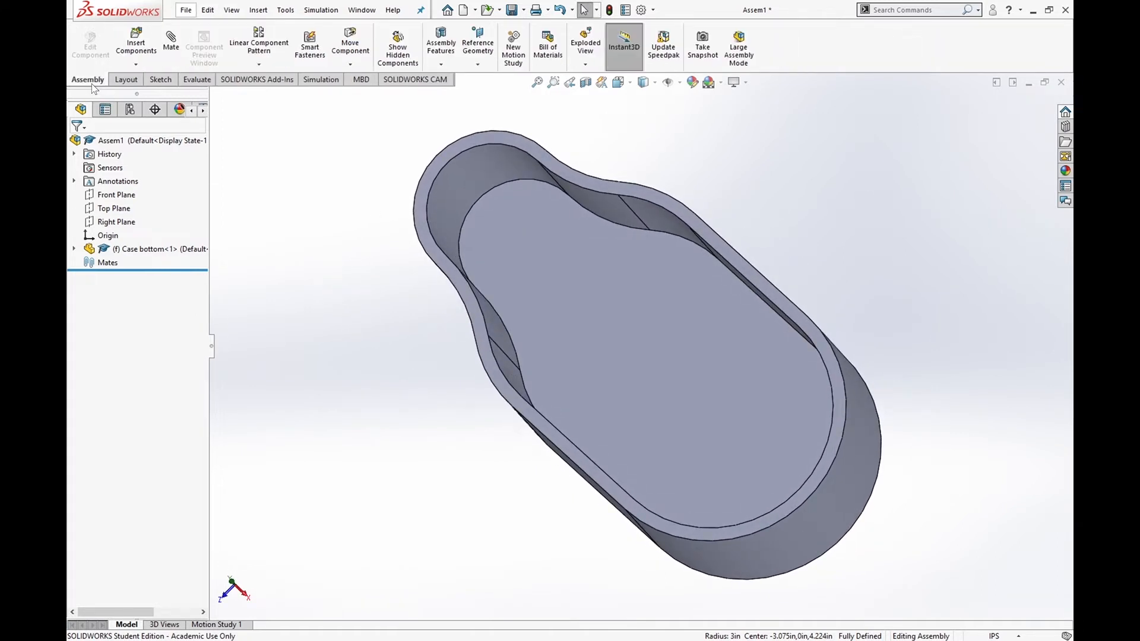
{"action": "left_click", "coordinate": [138, 48]}
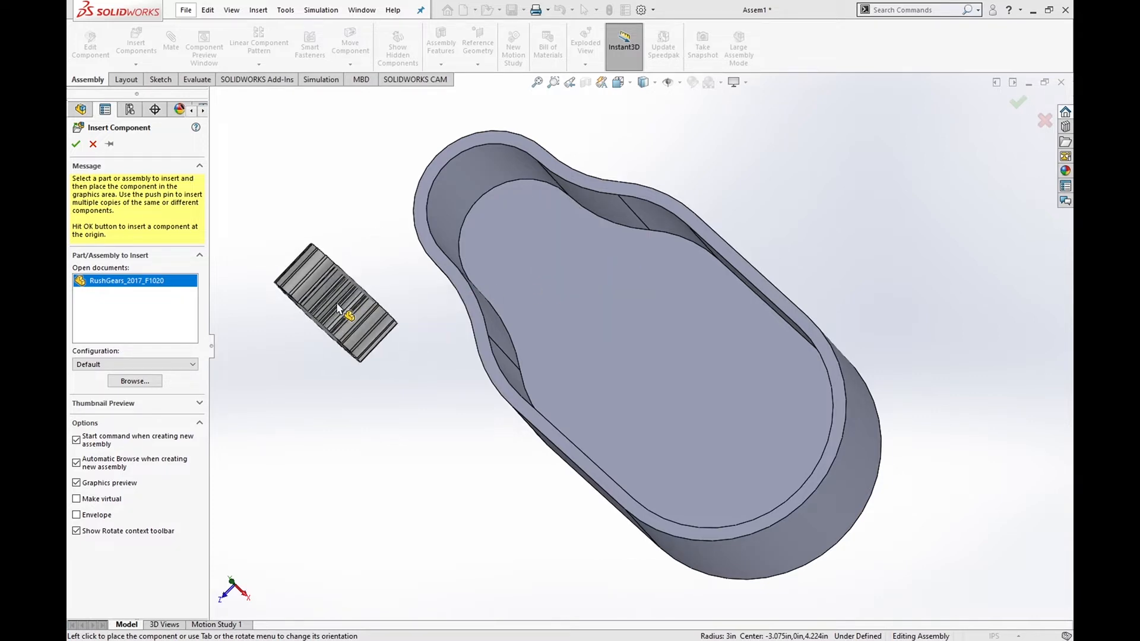
{"action": "left_click", "coordinate": [337, 315]}
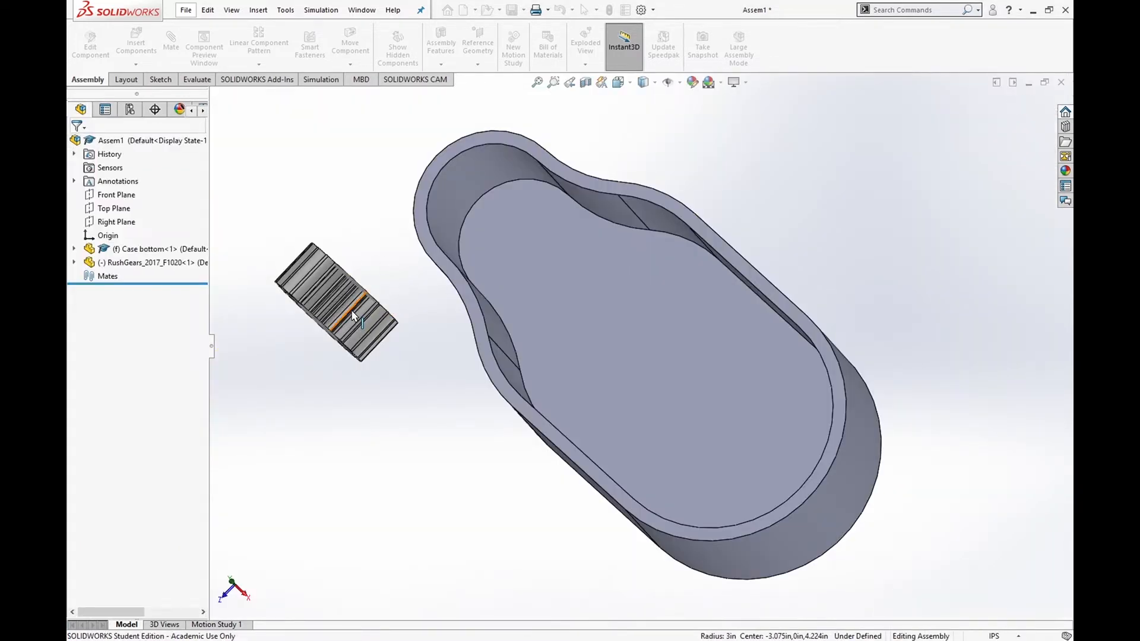
- Select the housing's inner floor face in the assembly and open the Case bottom part in its own window
{"action": "middle_click_drag", "start_coordinate": [344, 331], "coordinate": [450, 402]}
{"action": "middle_click_drag", "start_coordinate": [427, 408], "coordinate": [728, 311]}
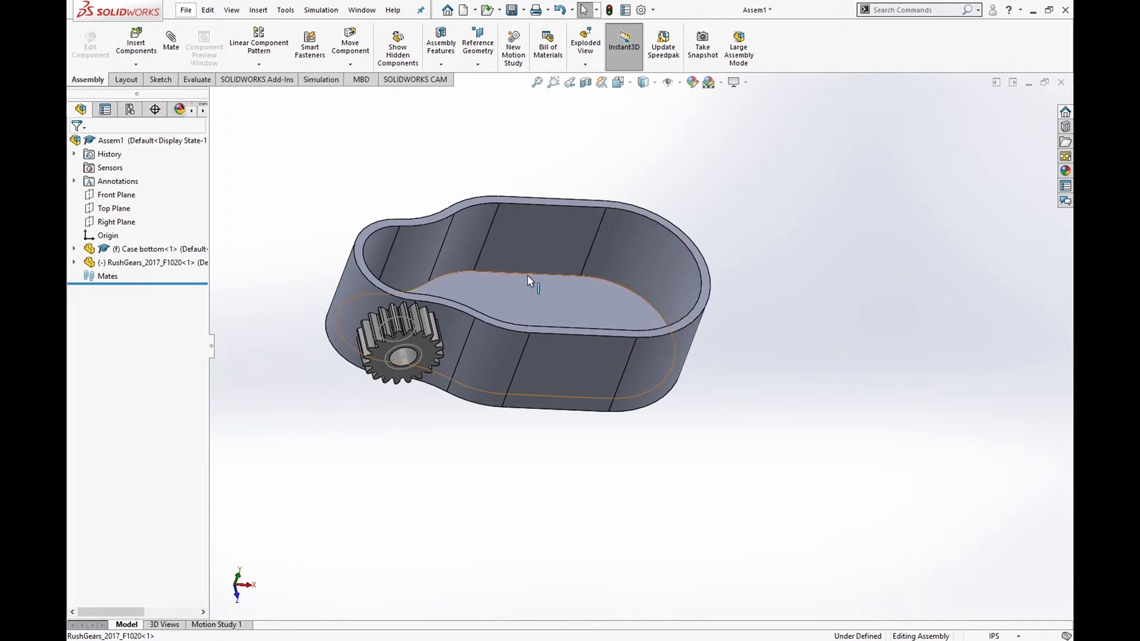
{"action": "scroll", "coordinate": [527, 288], "scroll_direction": "down", "scroll_amount": 3}
{"action": "scroll", "coordinate": [415, 347], "scroll_direction": "up", "scroll_amount": 2}
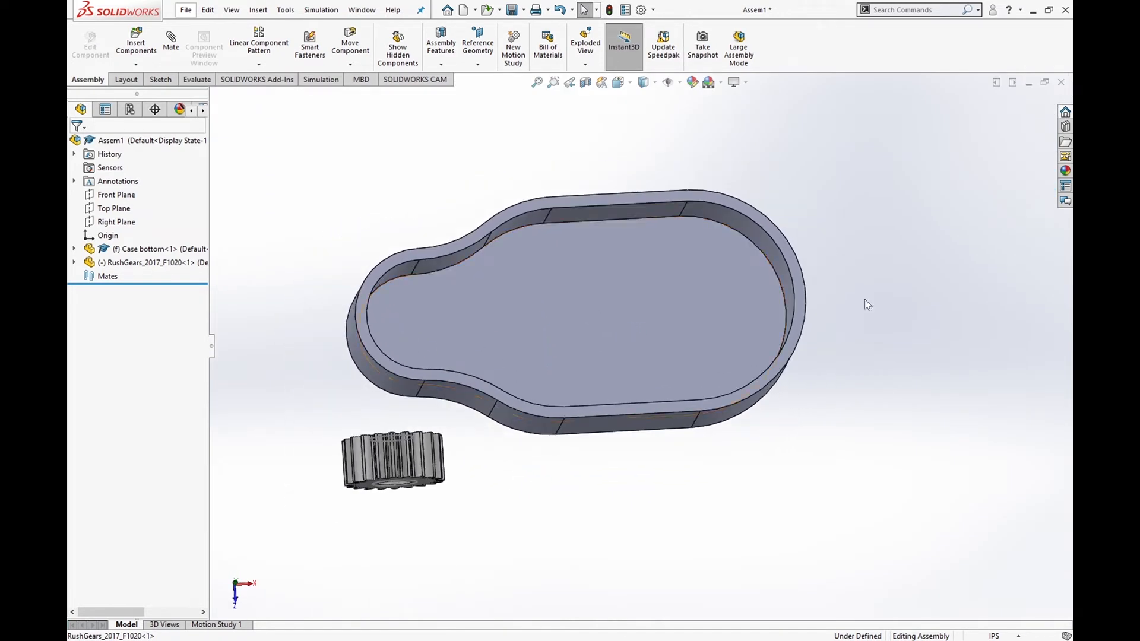
{"action": "middle_click_drag", "start_coordinate": [412, 402], "coordinate": [427, 341]}
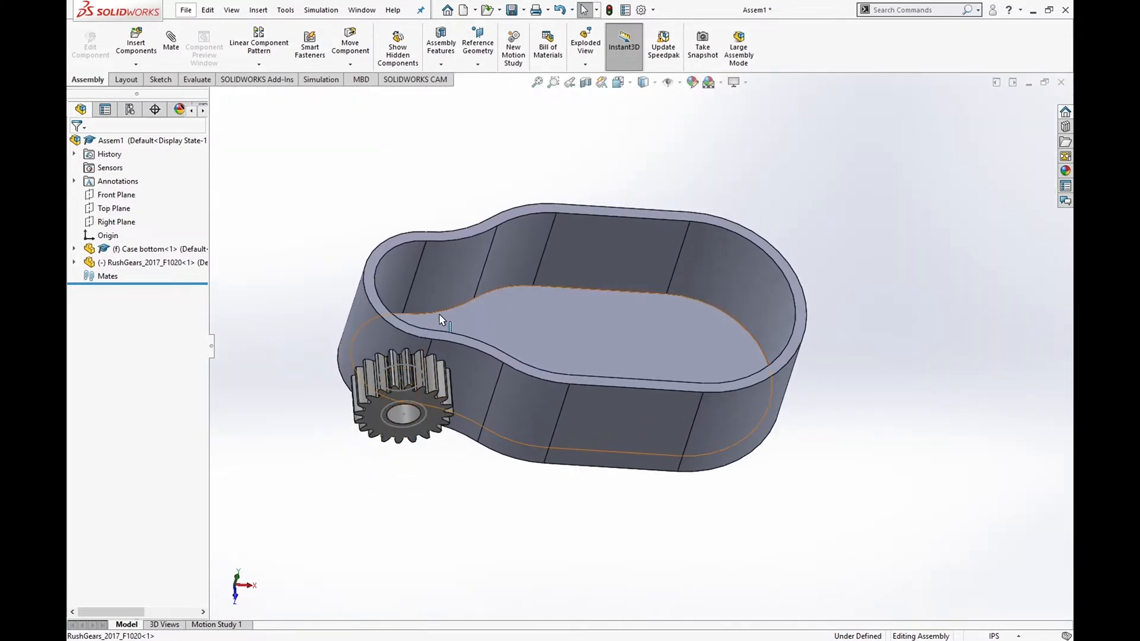
{"action": "middle_click_drag", "start_coordinate": [599, 280], "coordinate": [582, 333]}
{"action": "left_click", "coordinate": [584, 330]}
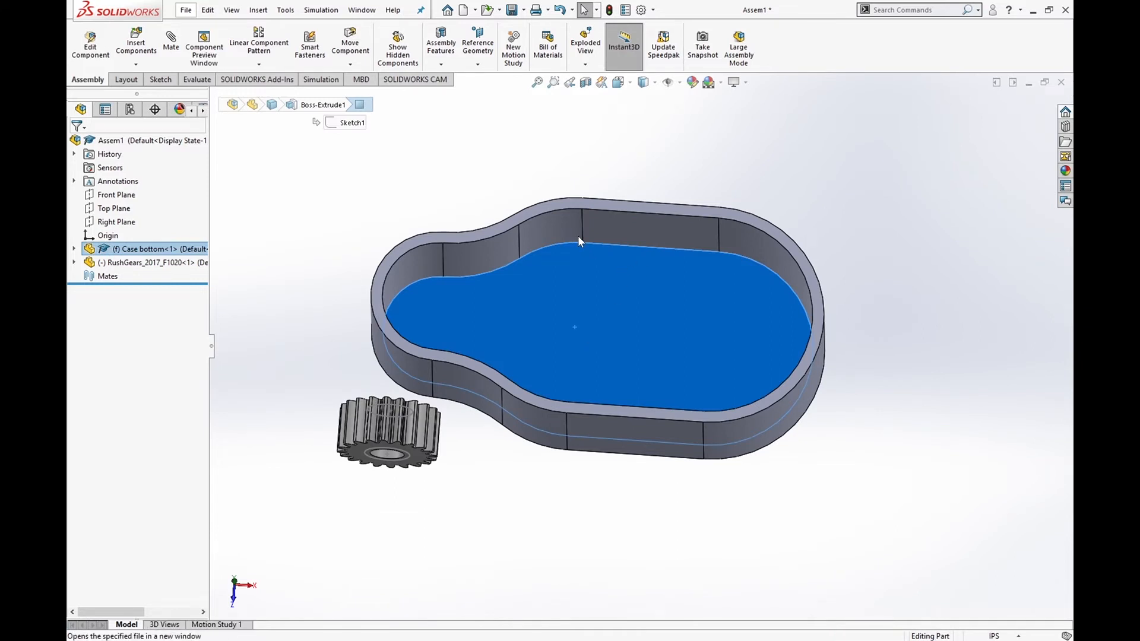
- Start an extruded cut sketch on the housing's inner floor face with the view oriented to Top
{"action": "middle_click_drag", "start_coordinate": [578, 236], "coordinate": [452, 208]}
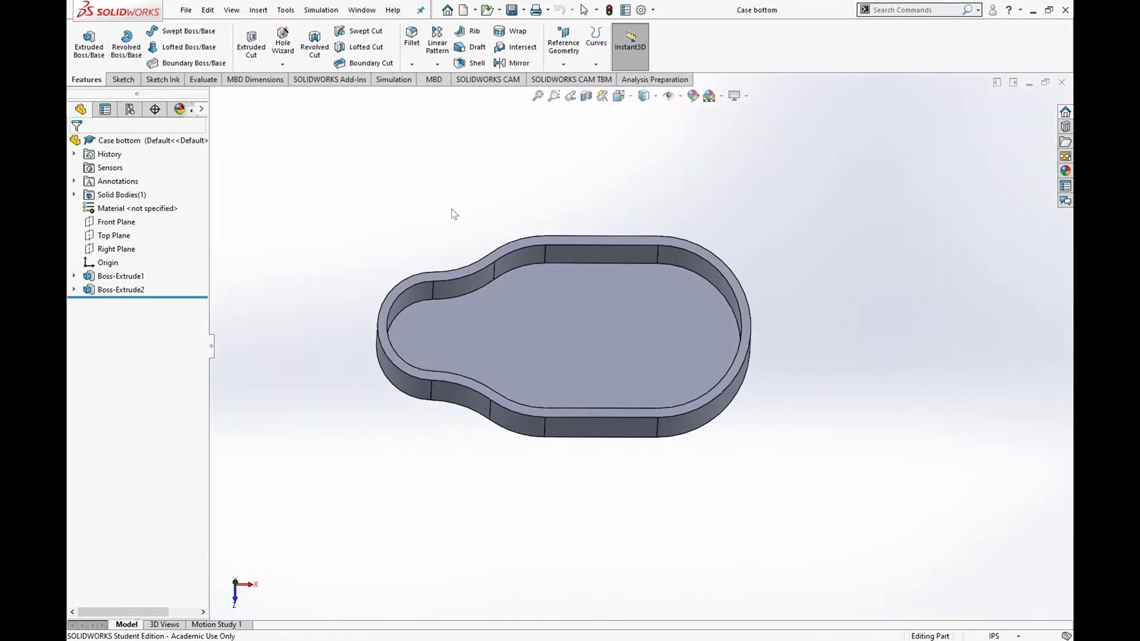
{"action": "left_click", "coordinate": [252, 42]}
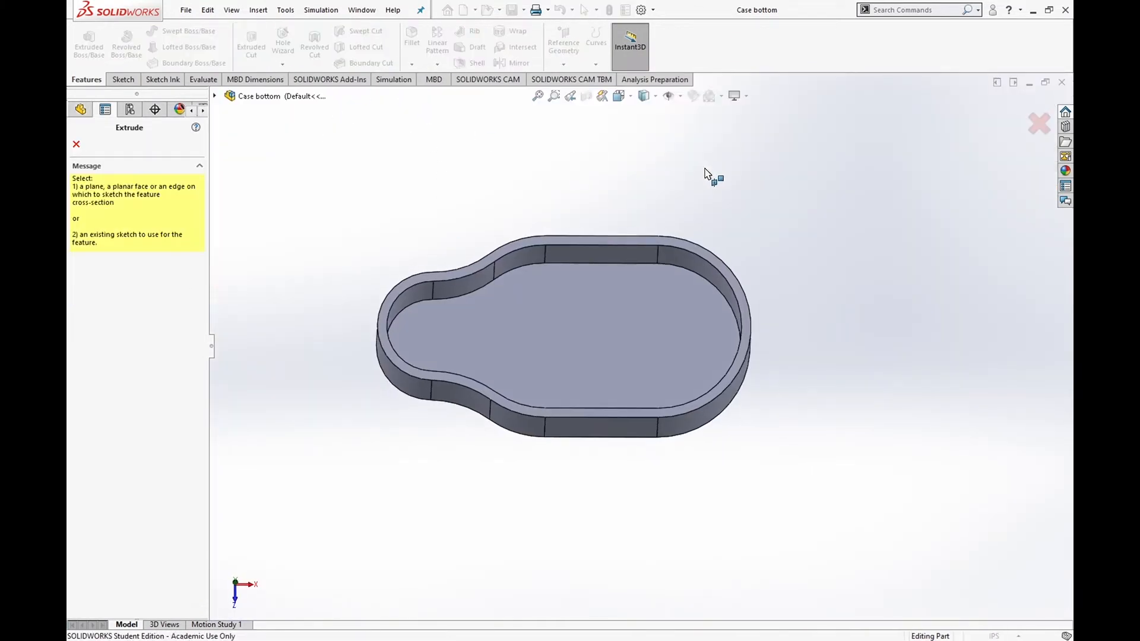
{"action": "left_click", "coordinate": [632, 100]}
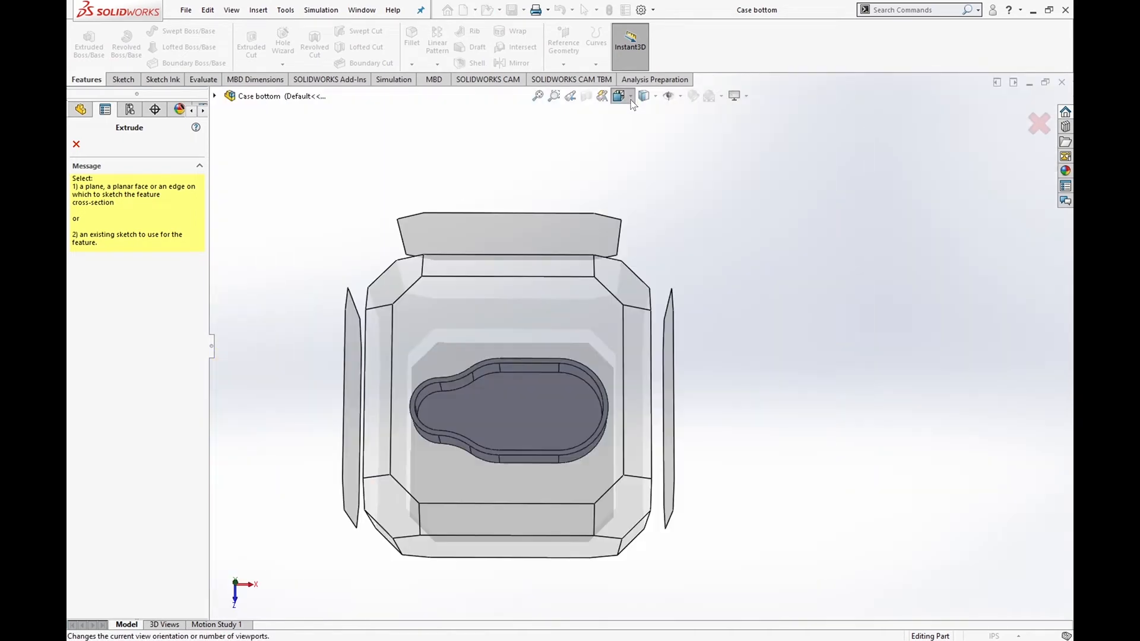
{"action": "left_click", "coordinate": [689, 171]}
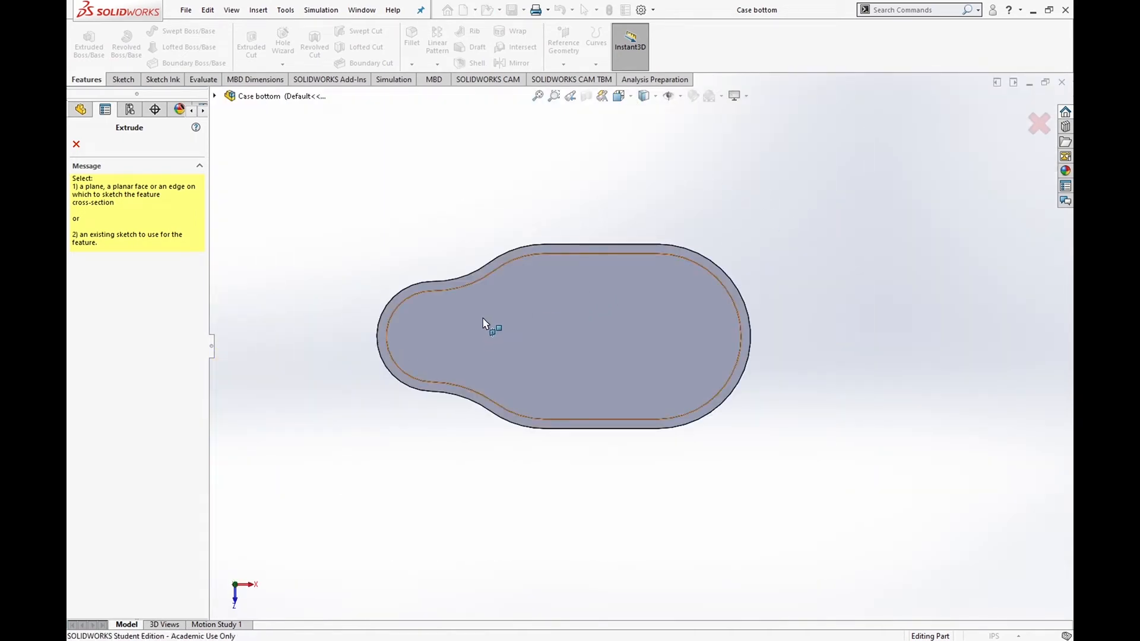
{"action": "left_click", "coordinate": [515, 348]}
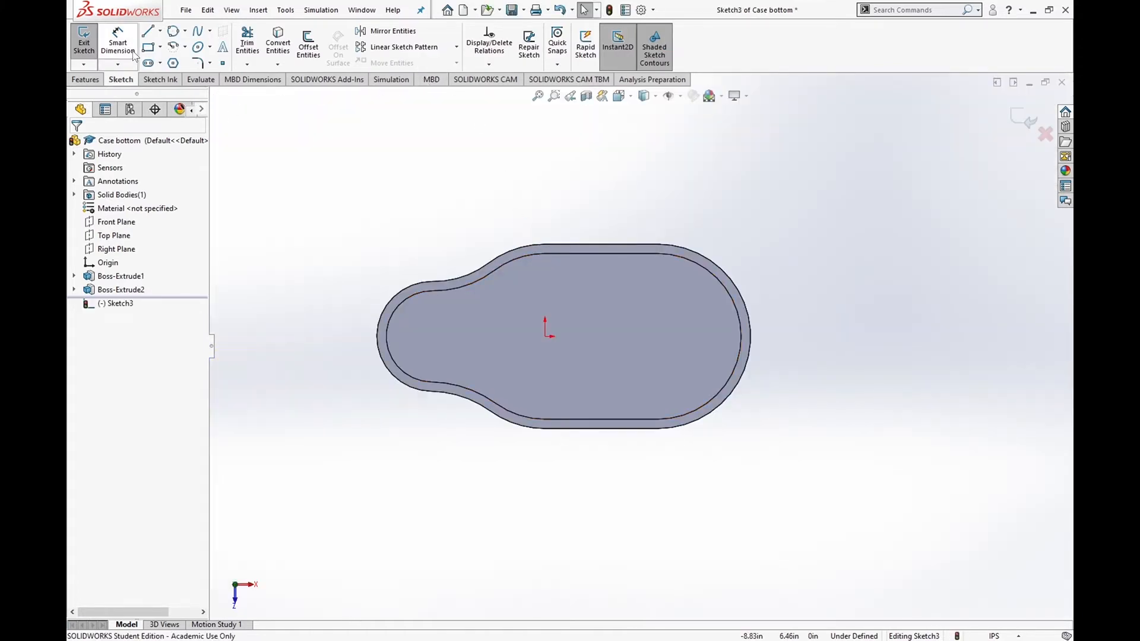
- Sketch three circles on the housing floor, centred on the small end arc, the origin and the large end arc, with radii about 0.50, 0.63 and 0.64 in
{"action": "left_click", "coordinate": [173, 31]}
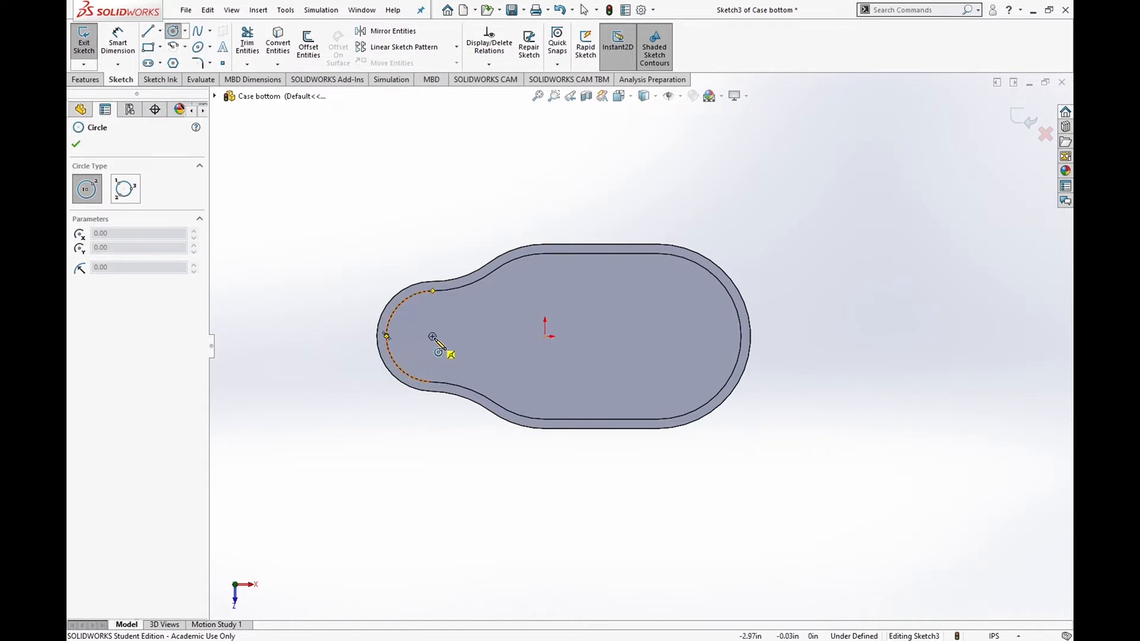
{"action": "left_click", "coordinate": [433, 337]}
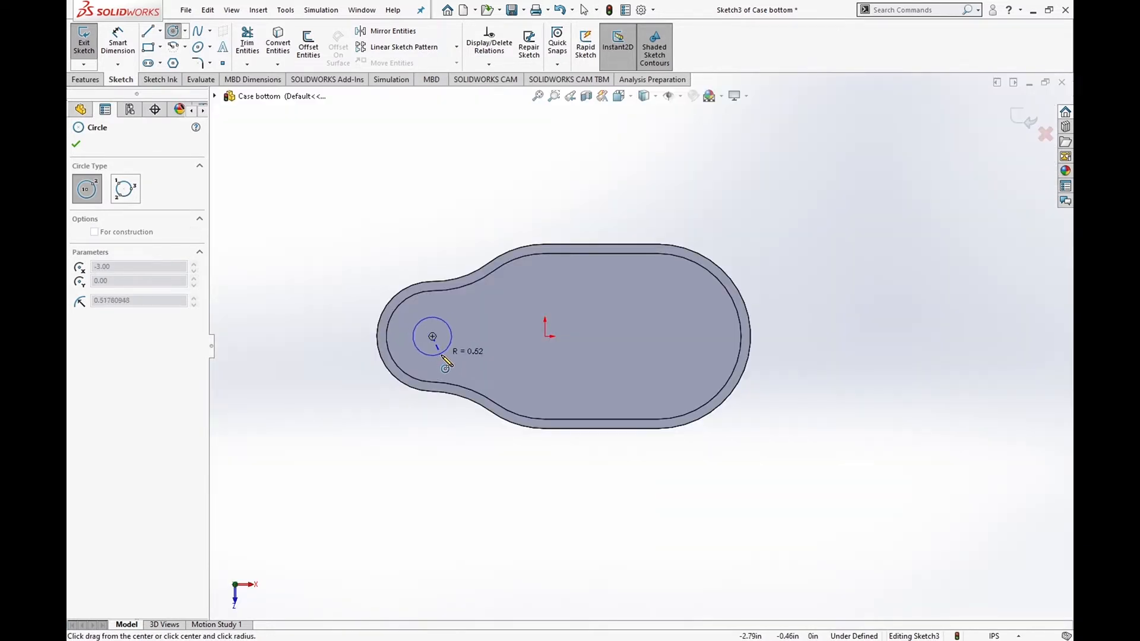
{"action": "left_click", "coordinate": [443, 355]}
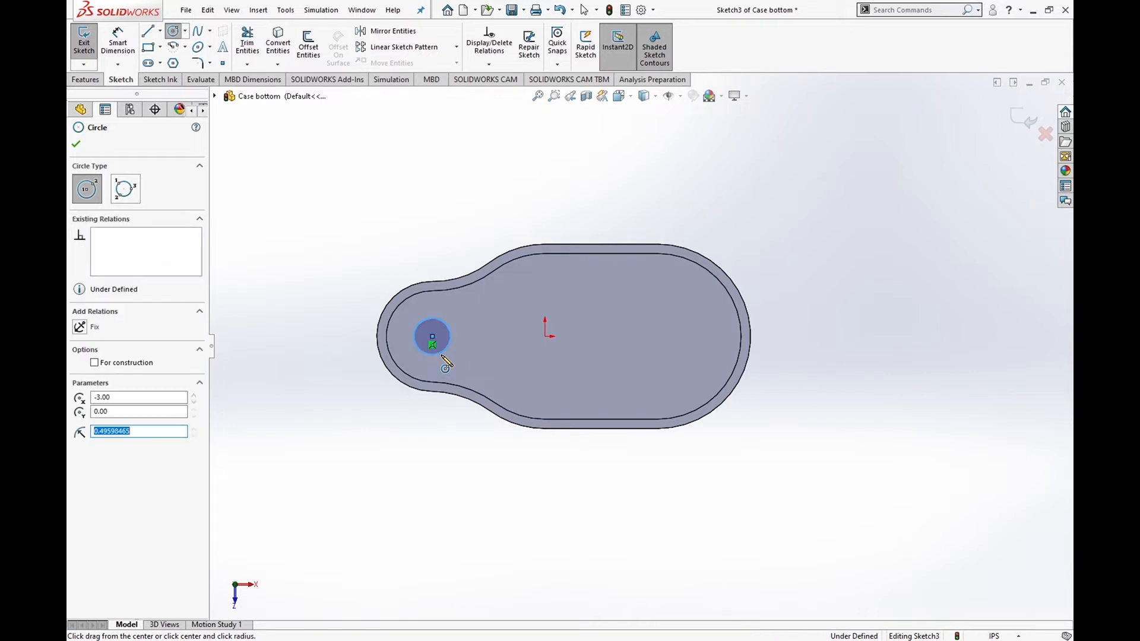
{"action": "left_click", "coordinate": [545, 337]}
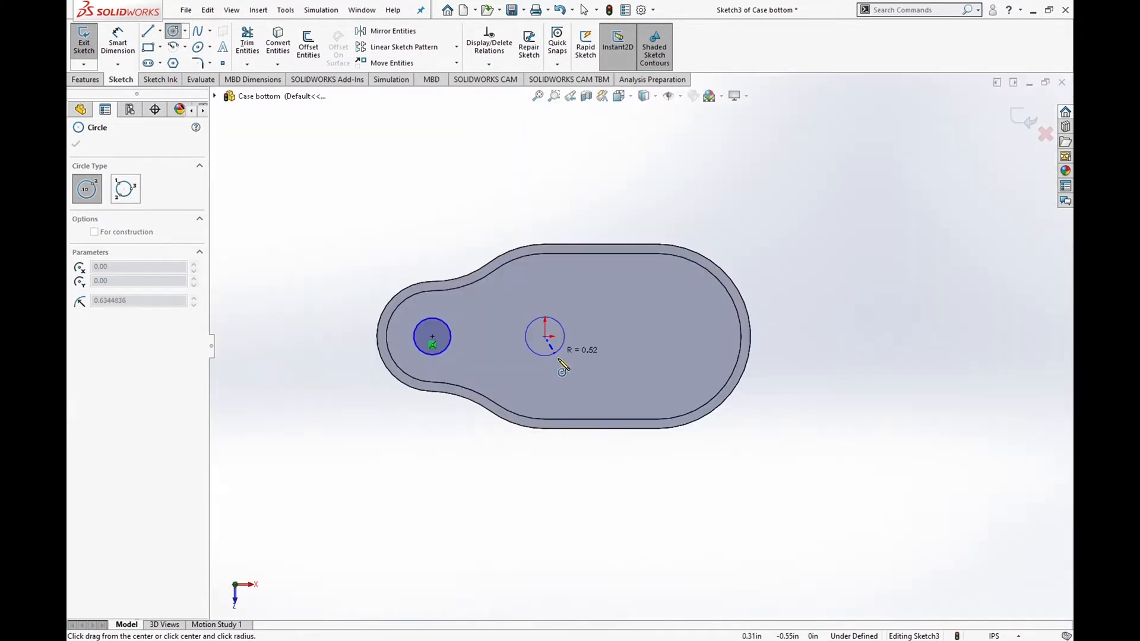
{"action": "left_click", "coordinate": [556, 359]}
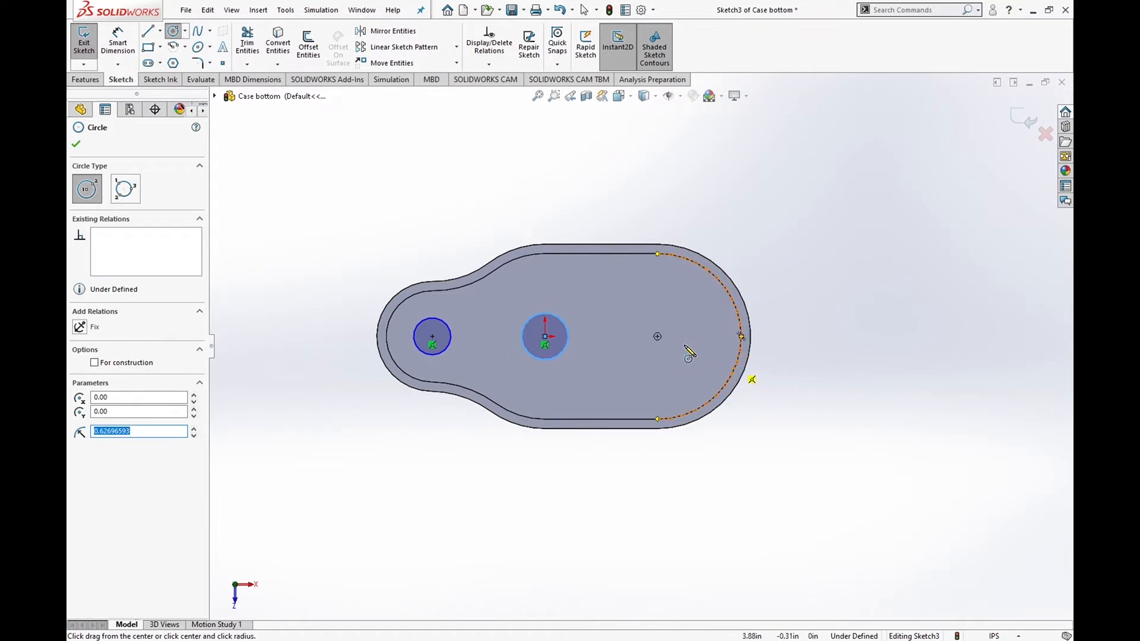
{"action": "left_click", "coordinate": [657, 337]}
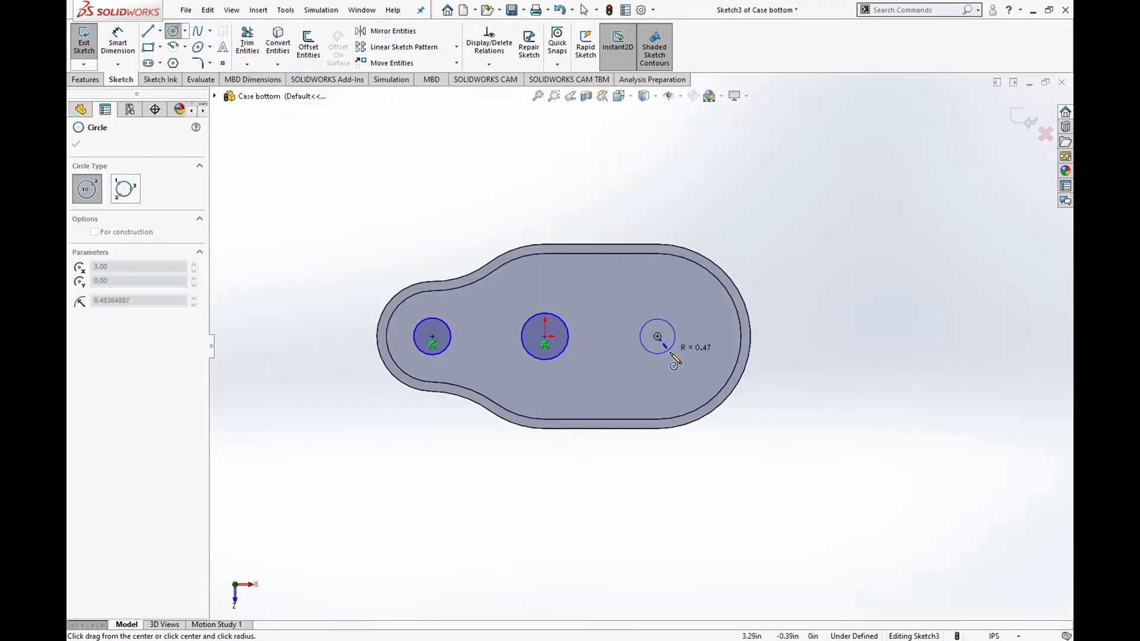
{"action": "left_click", "coordinate": [673, 356]}
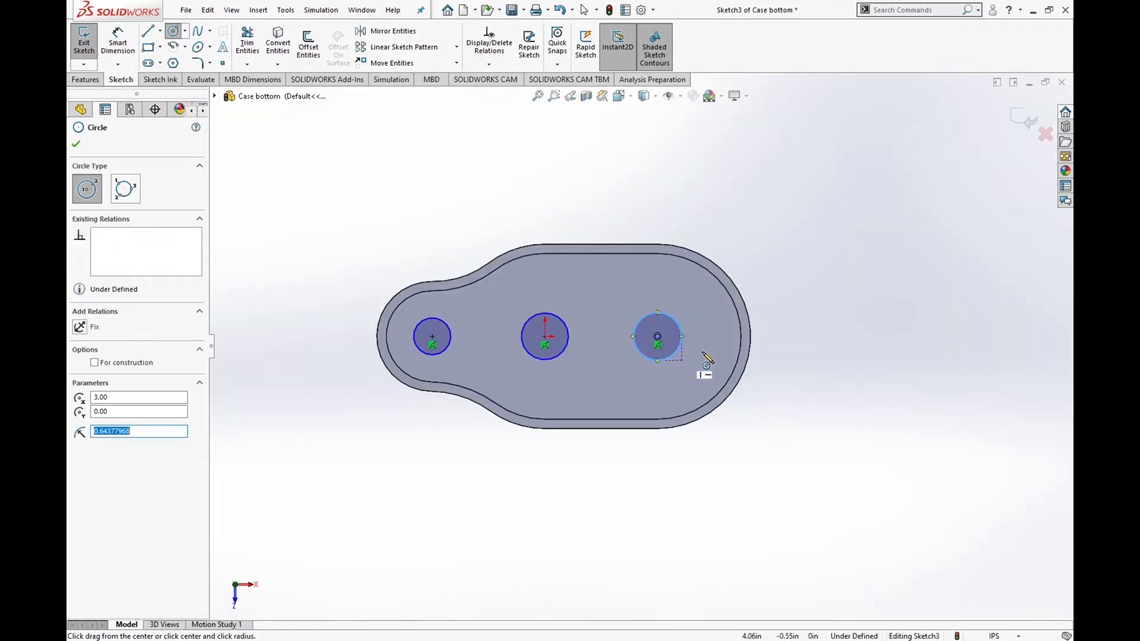
- Dimension the circle in the housing's narrow end to a 1.00 in diameter
{"action": "left_click", "coordinate": [117, 43]}
{"action": "left_click", "coordinate": [427, 319]}
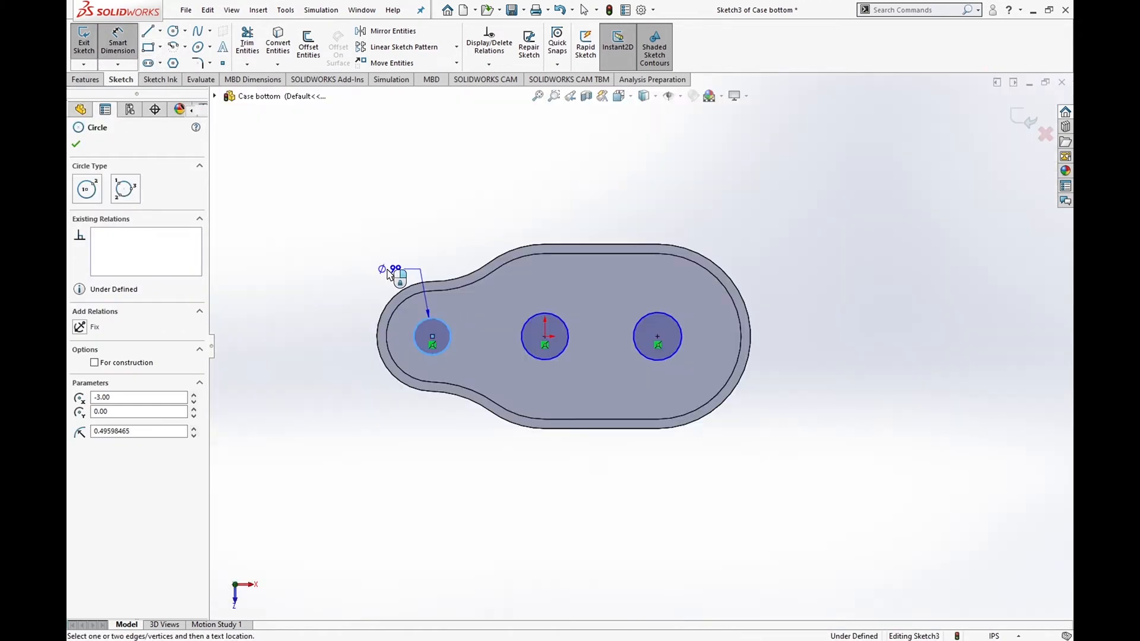
{"action": "left_click", "coordinate": [381, 269]}
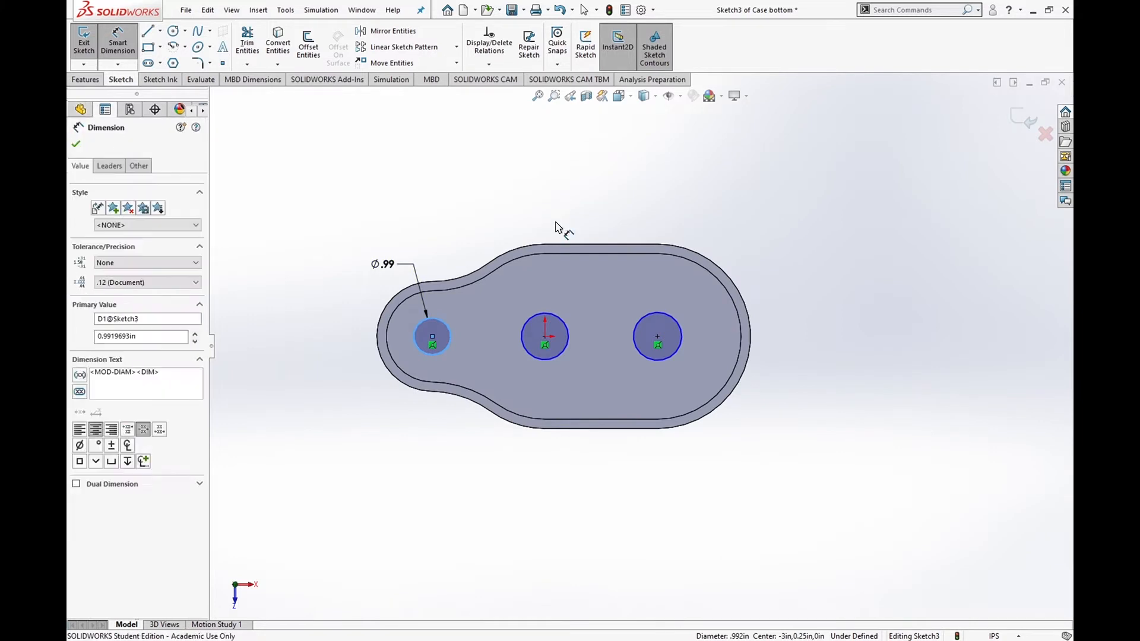
{"action": "type", "text": "1"}
{"action": "key", "text": "Return"}
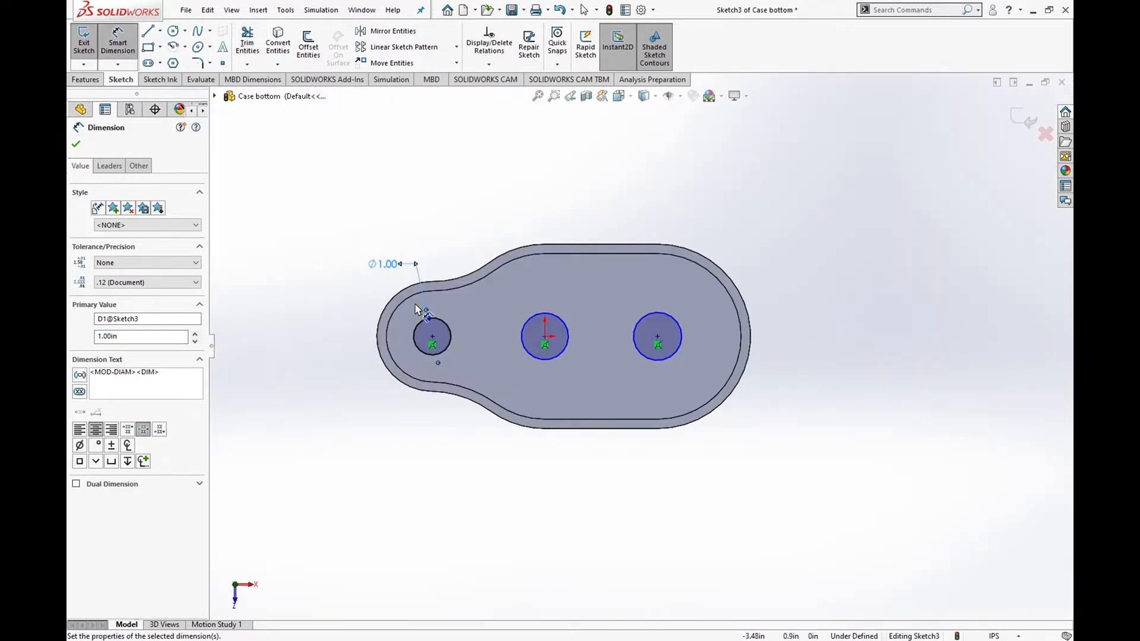
{"action": "key", "text": "Escape"}
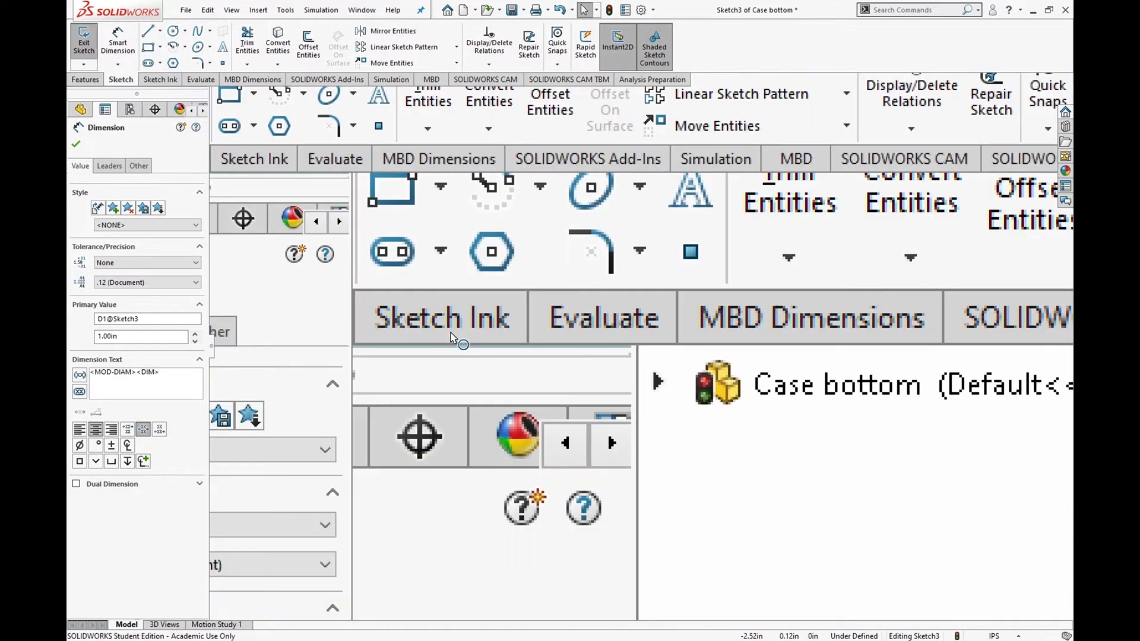
- Apply an Equal relation to all three shaft-hole circles
{"action": "left_click", "coordinate": [446, 333]}
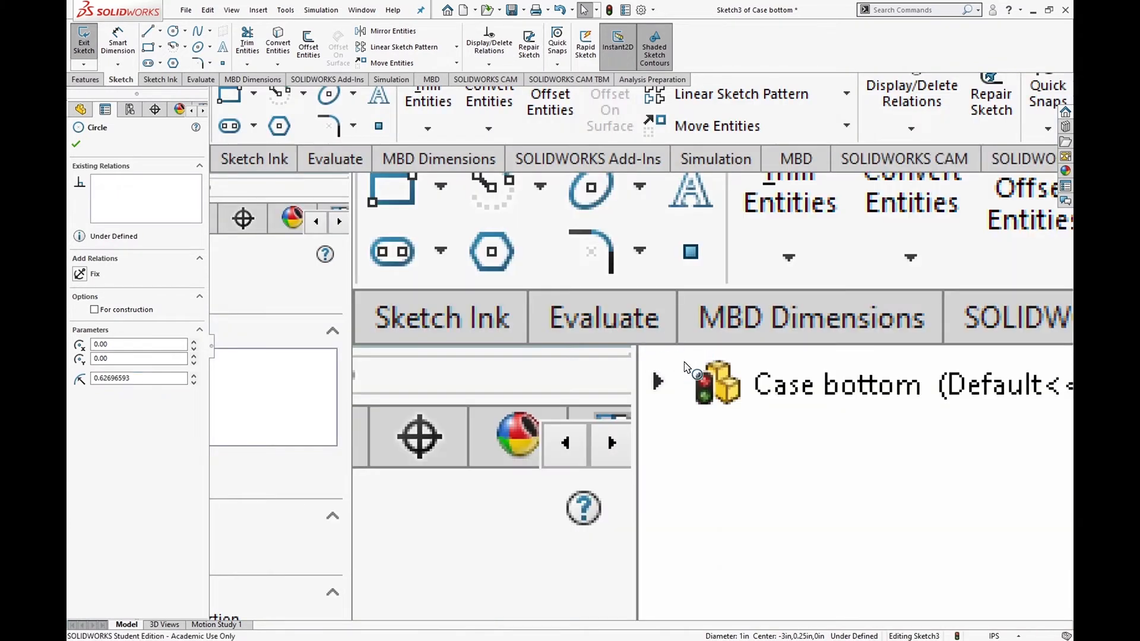
{"action": "left_click", "coordinate": [546, 336], "text": "ctrl"}
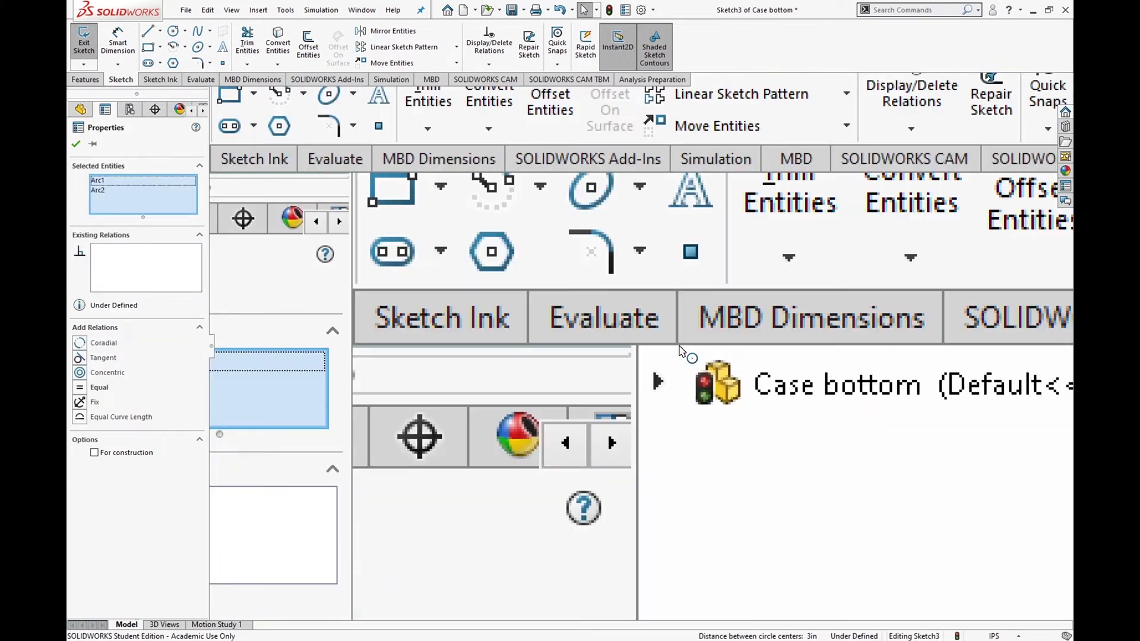
{"action": "left_click", "coordinate": [680, 351], "text": "ctrl"}
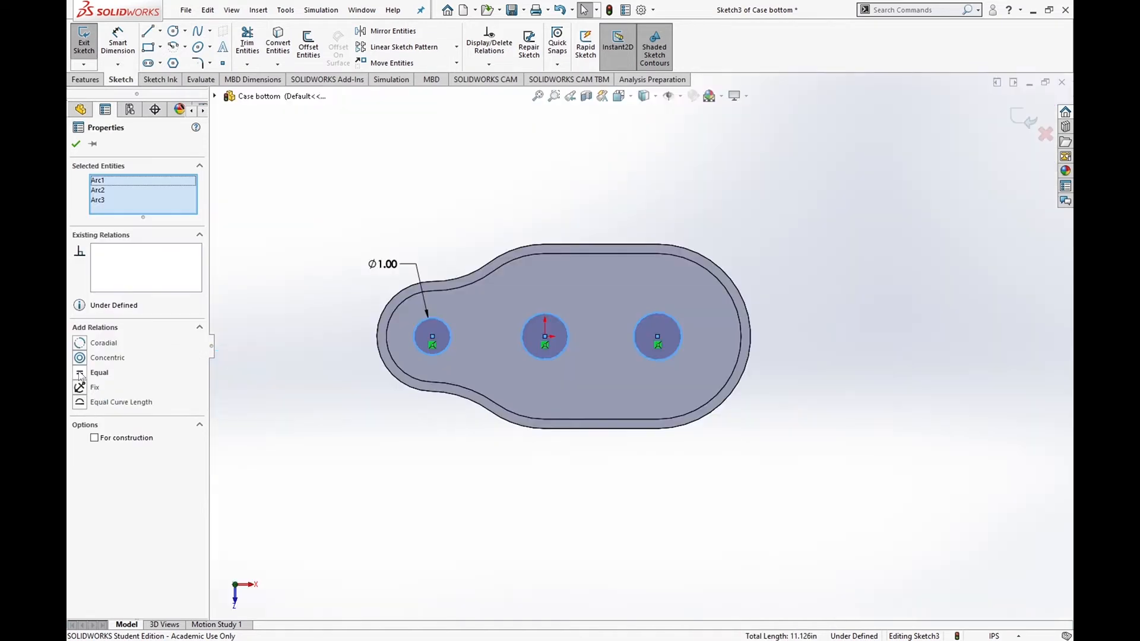
{"action": "left_click", "coordinate": [81, 373]}
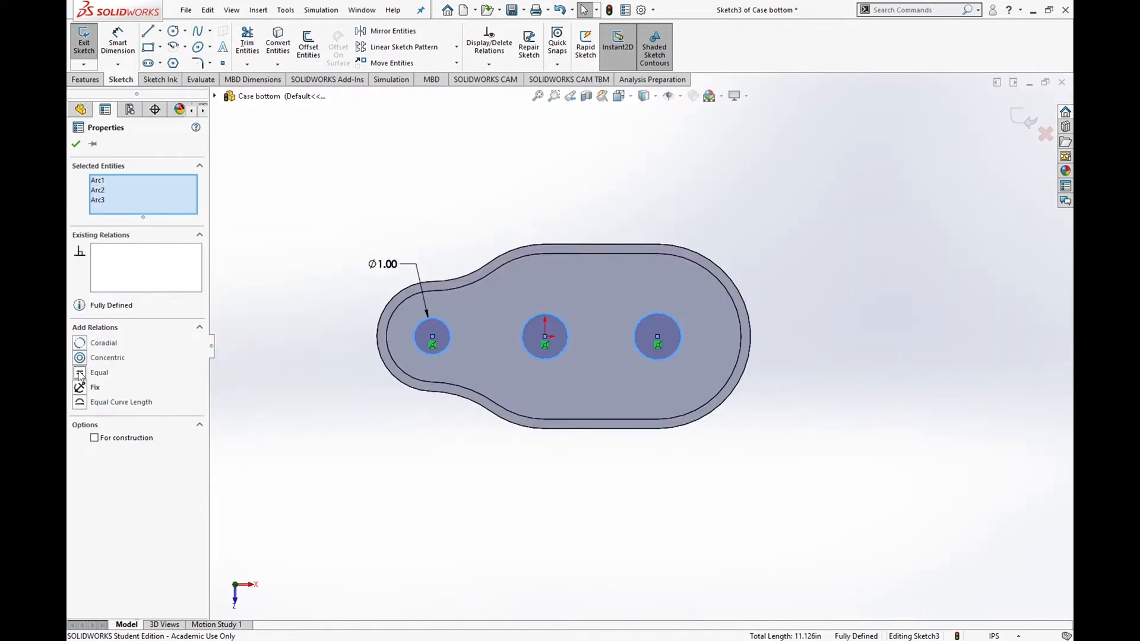
{"action": "left_click", "coordinate": [76, 144]}
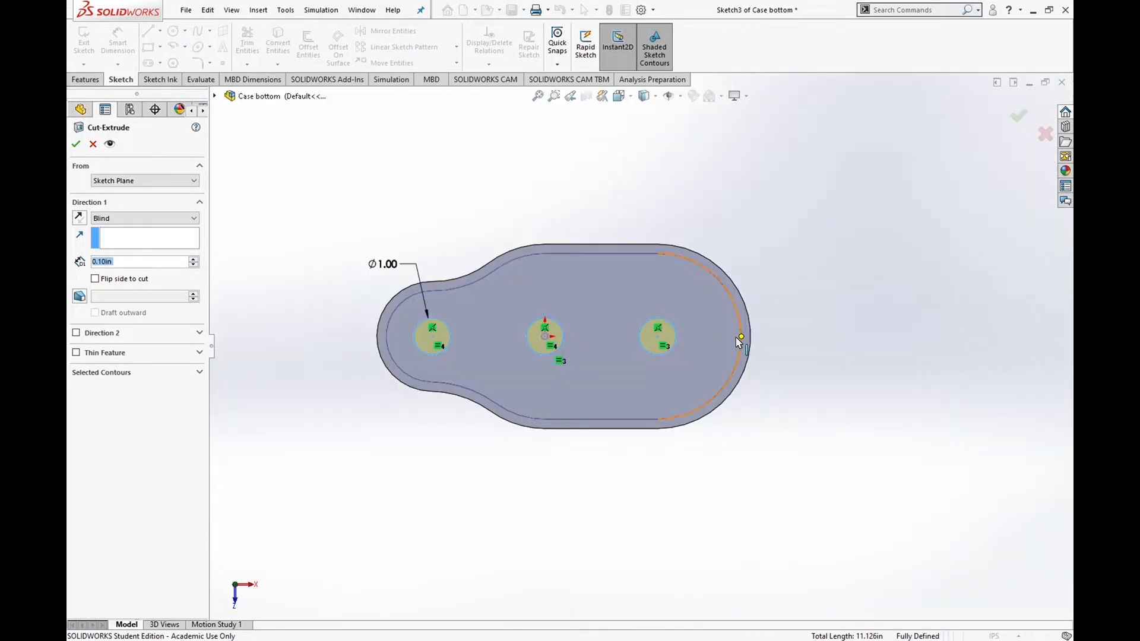
- Create the extruded cut from the three circles and change its end condition from Blind so the holes pass completely through the floor
{"action": "left_click", "coordinate": [76, 145]}
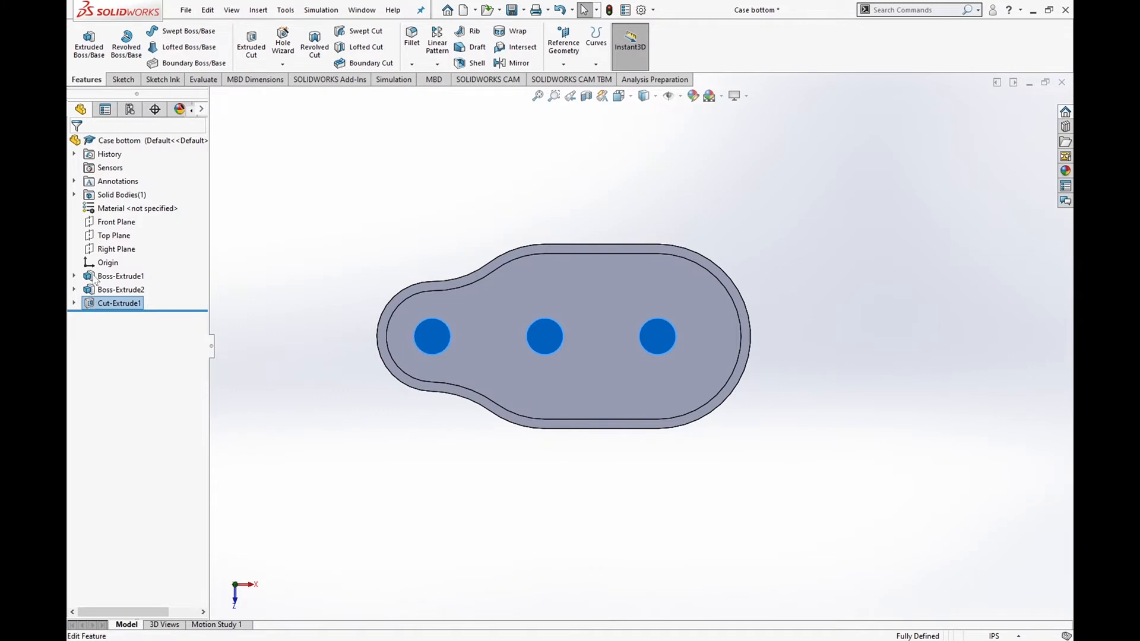
{"action": "left_click", "coordinate": [94, 276]}
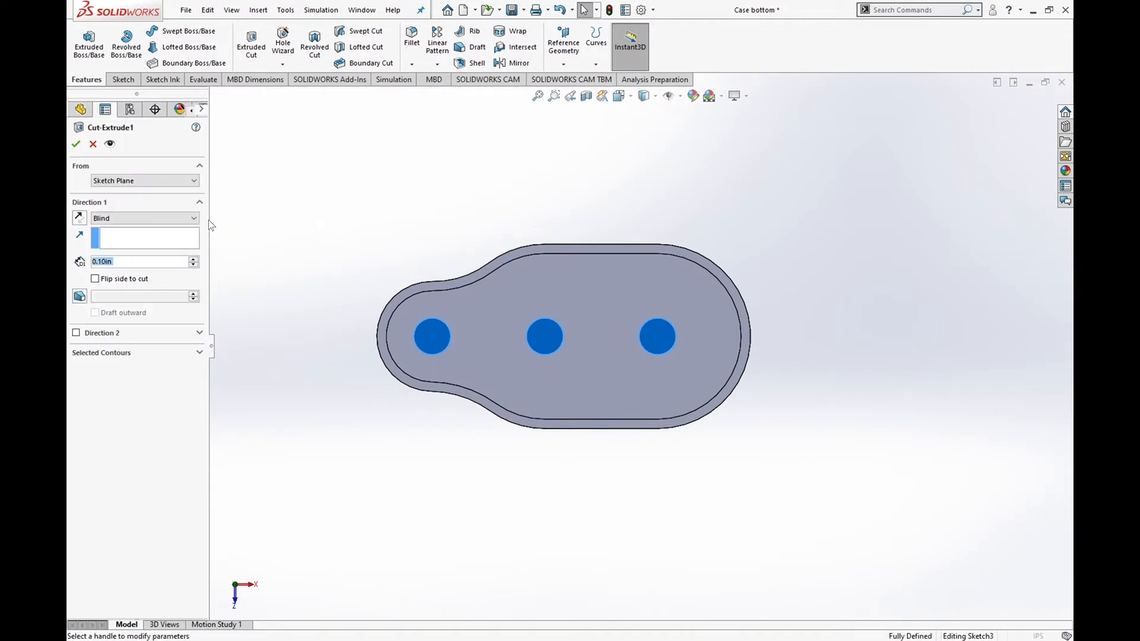
{"action": "left_click", "coordinate": [179, 219]}
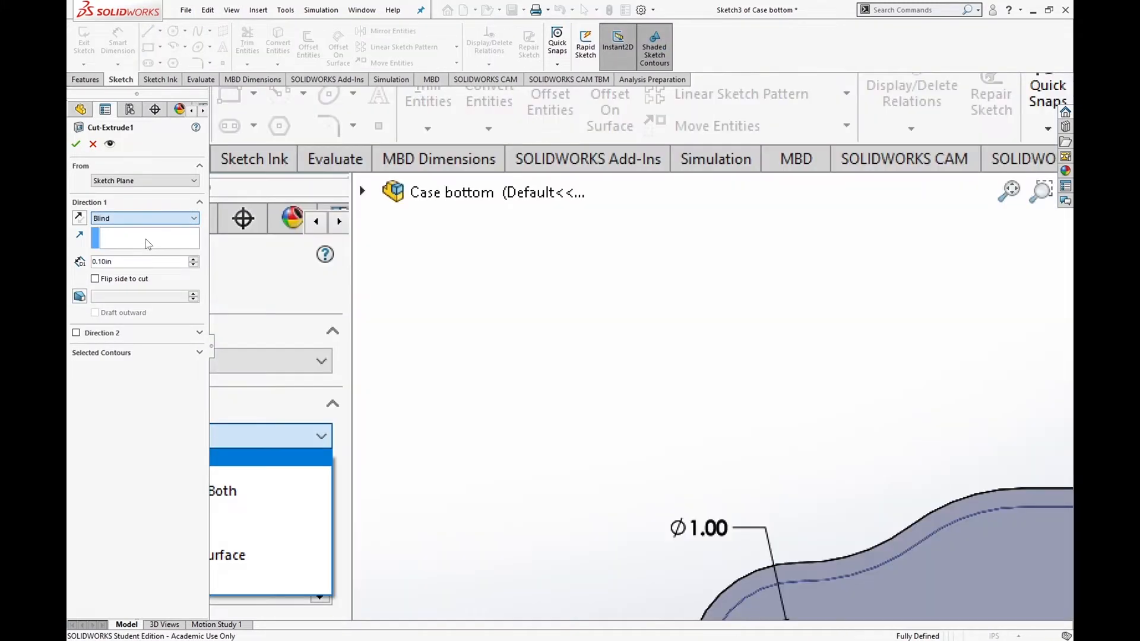
{"action": "left_click", "coordinate": [147, 242]}
{"action": "left_click", "coordinate": [76, 144]}
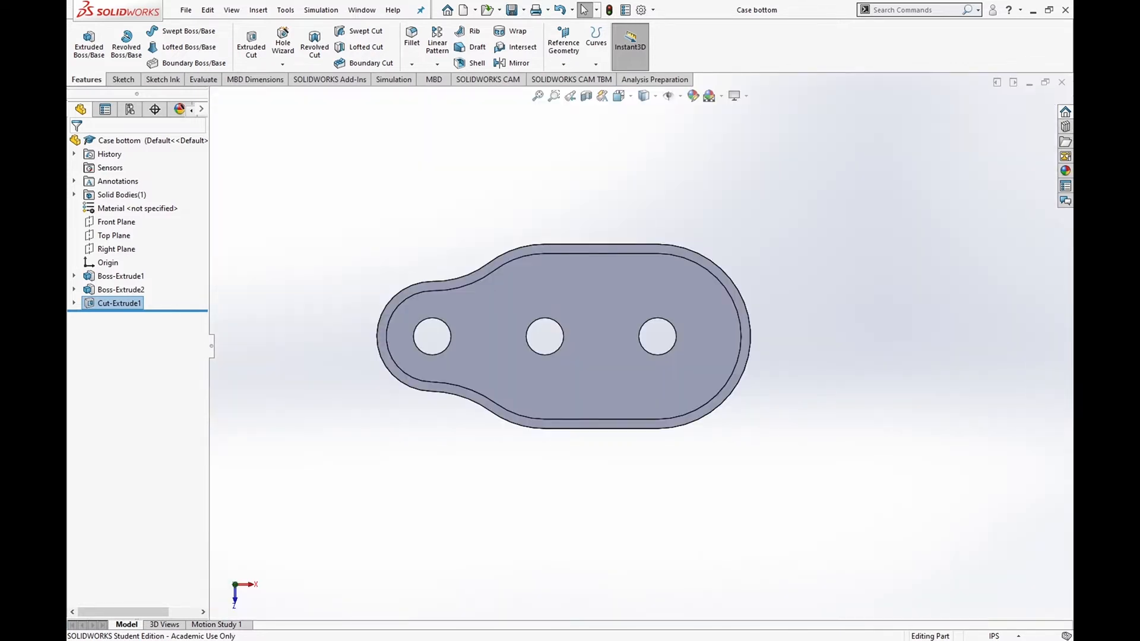
- Save and close the Case bottom part and return to the assembly
{"action": "left_click", "coordinate": [1062, 82]}
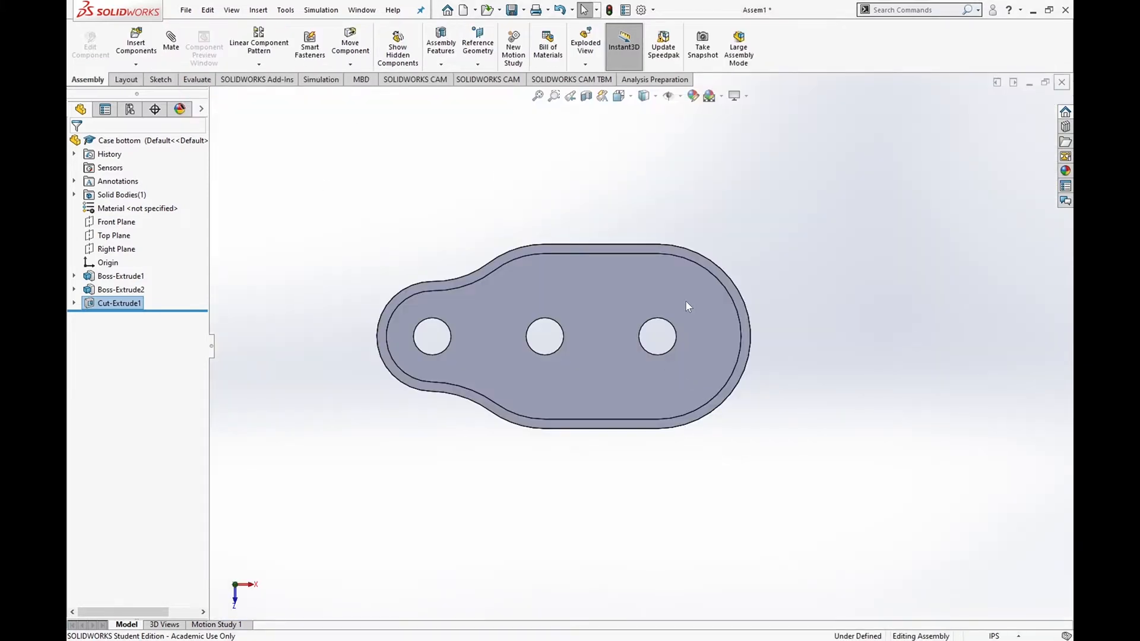
{"action": "scroll", "coordinate": [618, 368], "scroll_direction": "up", "scroll_amount": 3}
{"action": "scroll", "coordinate": [573, 359], "scroll_direction": "down", "scroll_amount": 5}
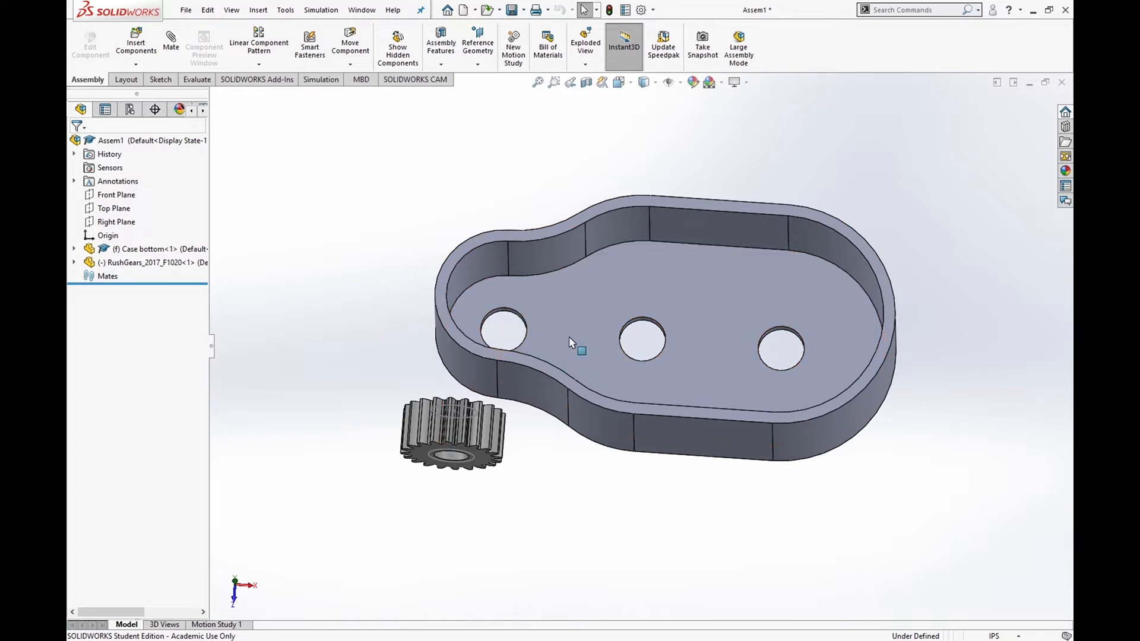
- Add a 0.125 in distance mate between the RushGears_2017_F1020 gear's flat face and the housing's inner floor face
{"action": "left_click", "coordinate": [171, 42]}
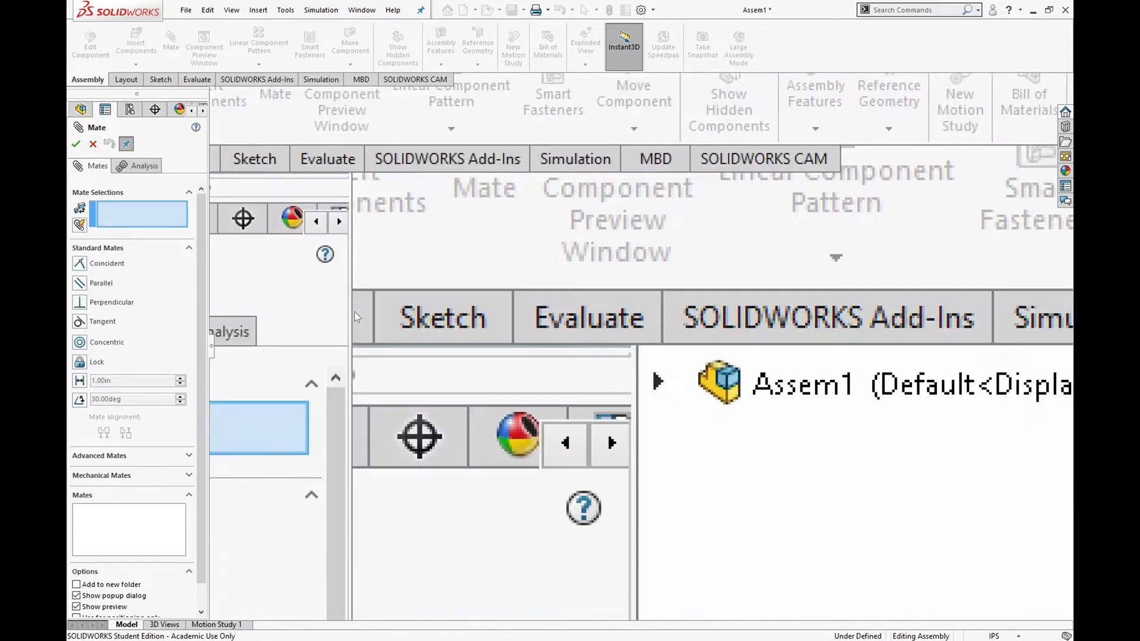
{"action": "middle_click_drag", "start_coordinate": [354, 312], "coordinate": [392, 398]}
{"action": "left_click", "coordinate": [457, 414]}
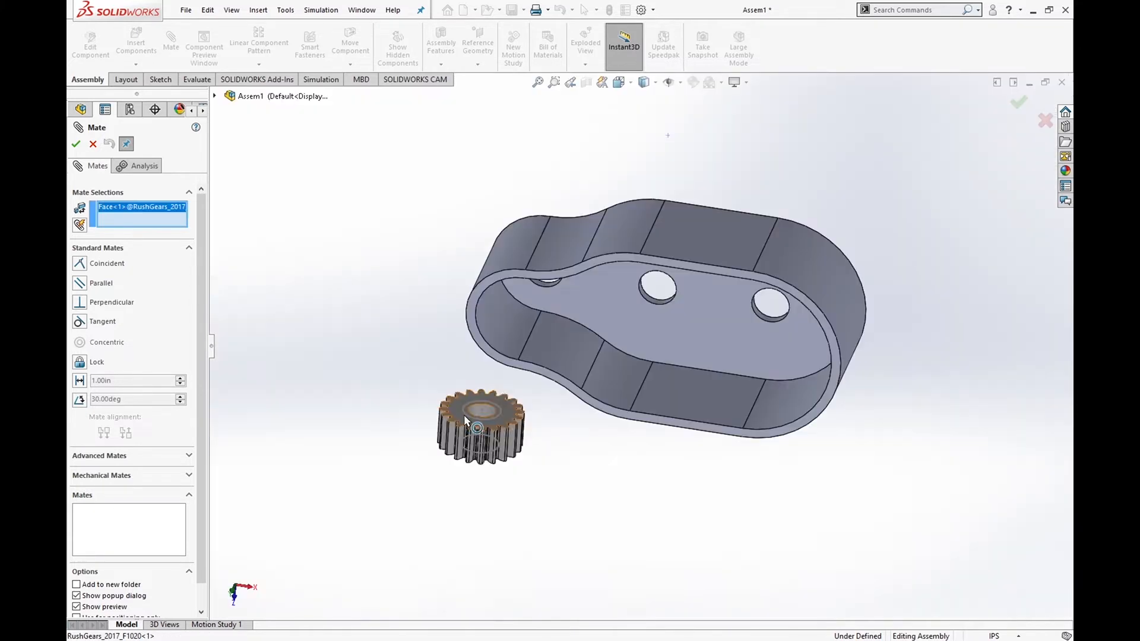
{"action": "middle_click_drag", "start_coordinate": [384, 369], "coordinate": [481, 331]}
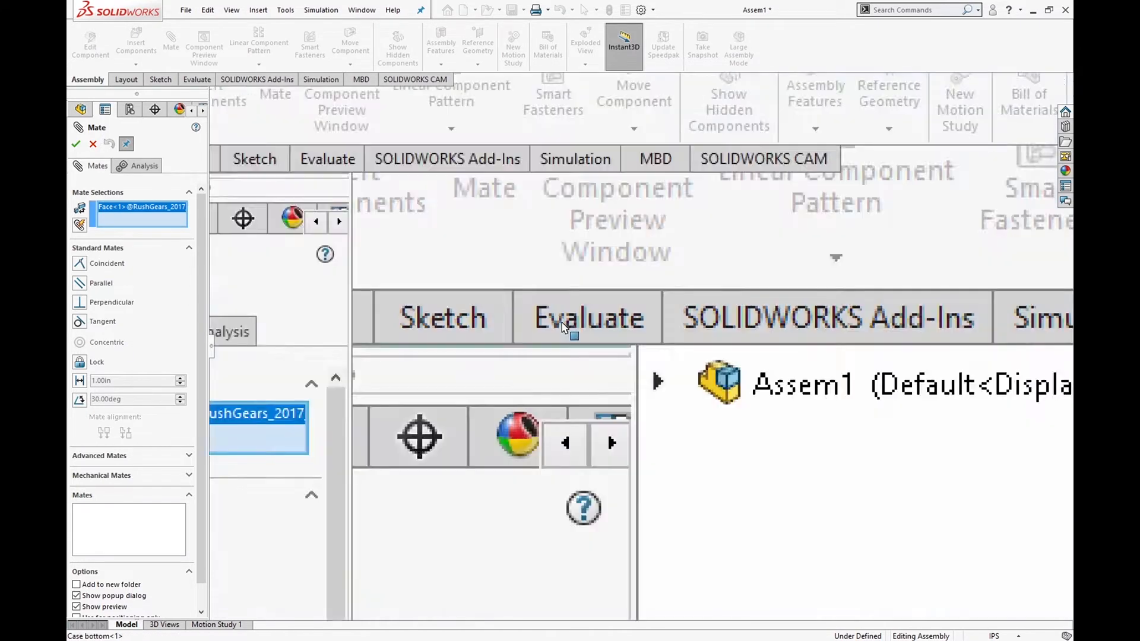
{"action": "left_click", "coordinate": [558, 330]}
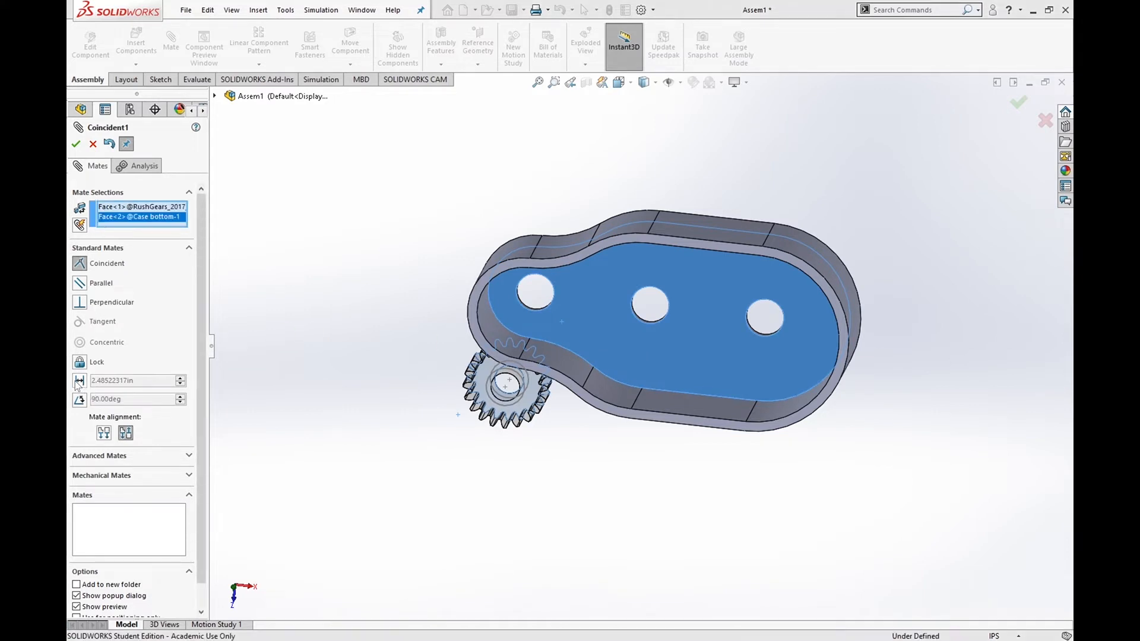
{"action": "left_click", "coordinate": [79, 381]}
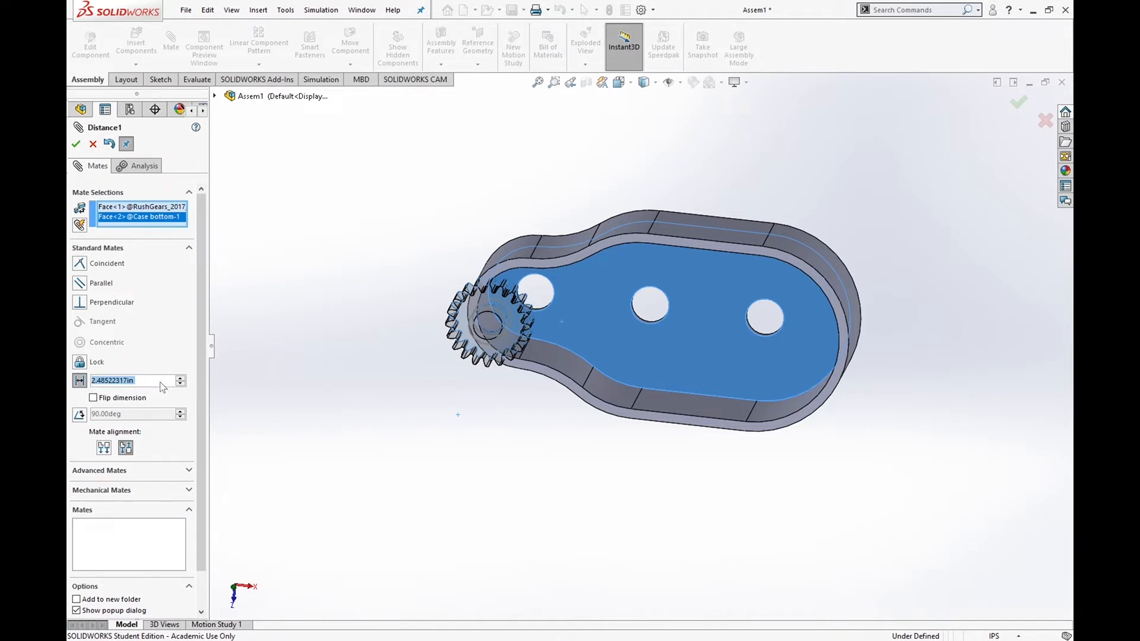
{"action": "type", "text": ".125"}
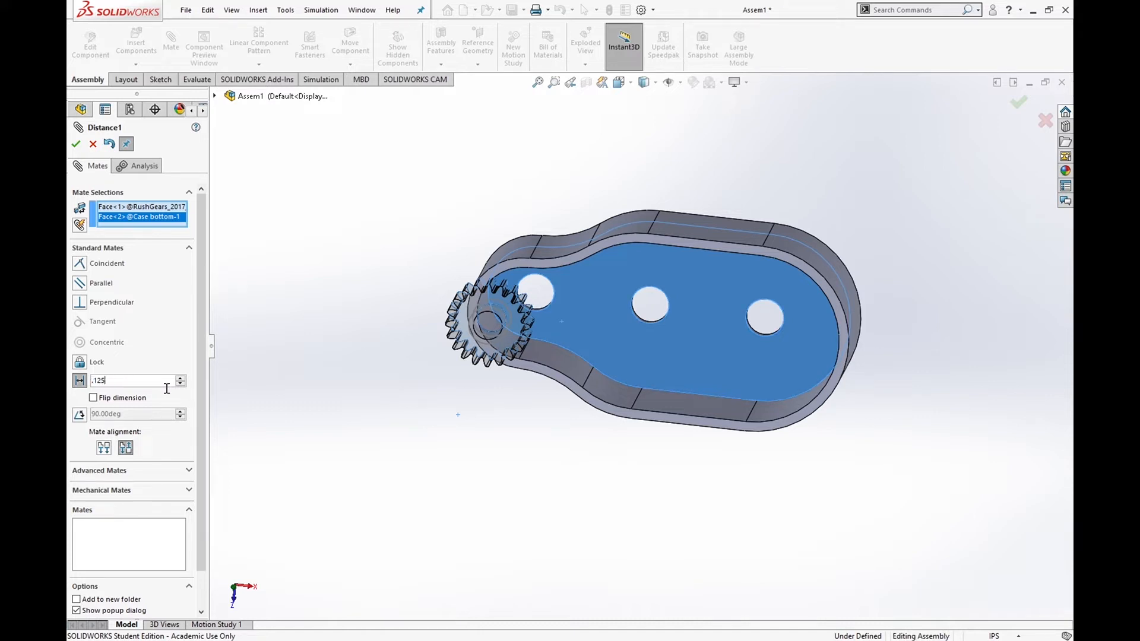
{"action": "key", "text": "Return"}
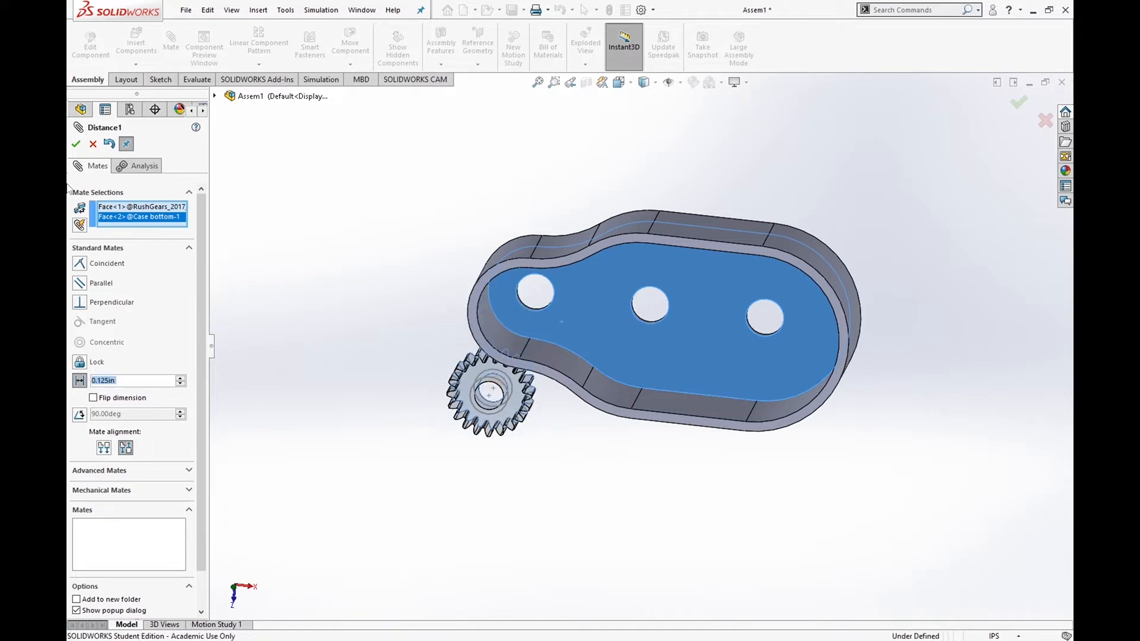
{"action": "left_click", "coordinate": [76, 145]}
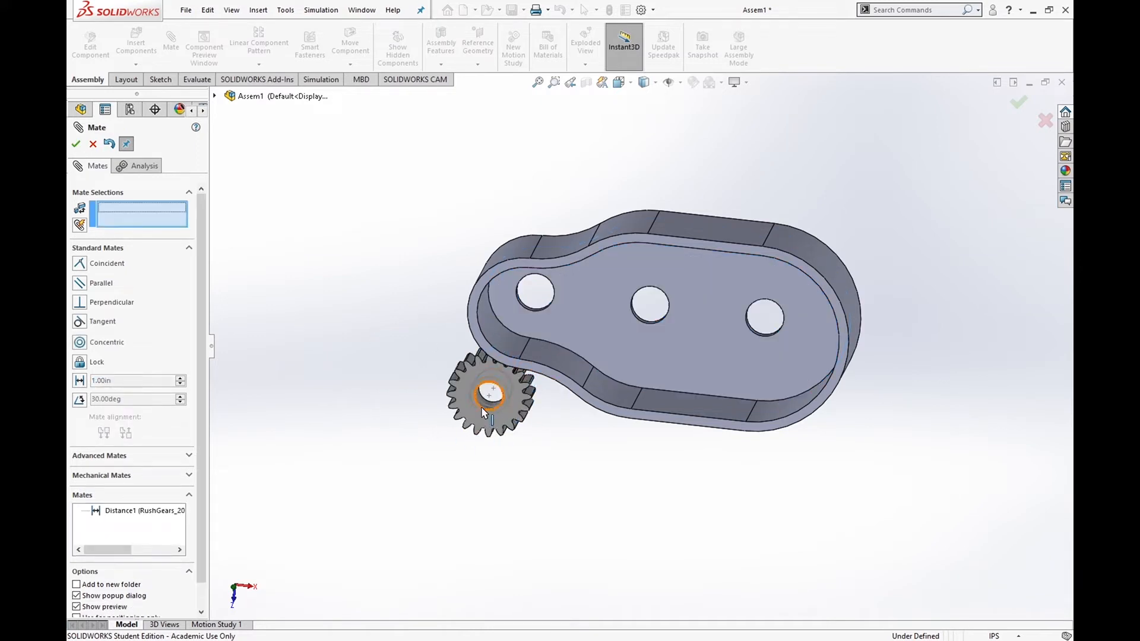
- Add a concentric mate between the gear's bore edge and the shaft hole in the housing's narrow end, and finish mating
{"action": "scroll", "coordinate": [484, 414], "scroll_direction": "down", "scroll_amount": 4}
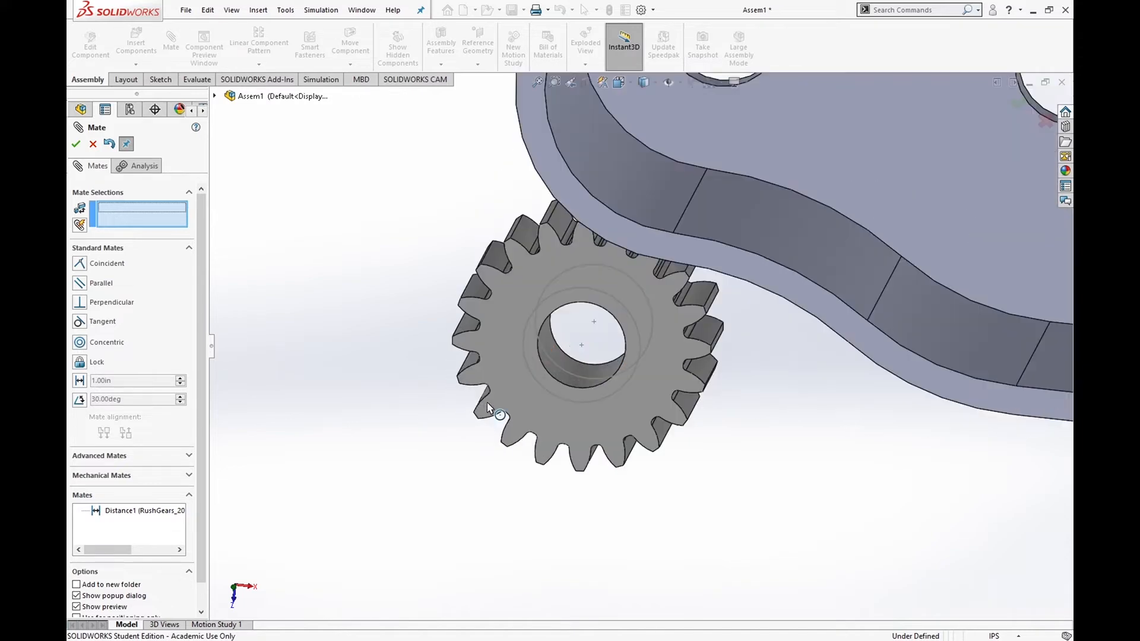
{"action": "left_click", "coordinate": [573, 386]}
{"action": "scroll", "coordinate": [653, 332], "scroll_direction": "up", "scroll_amount": 4}
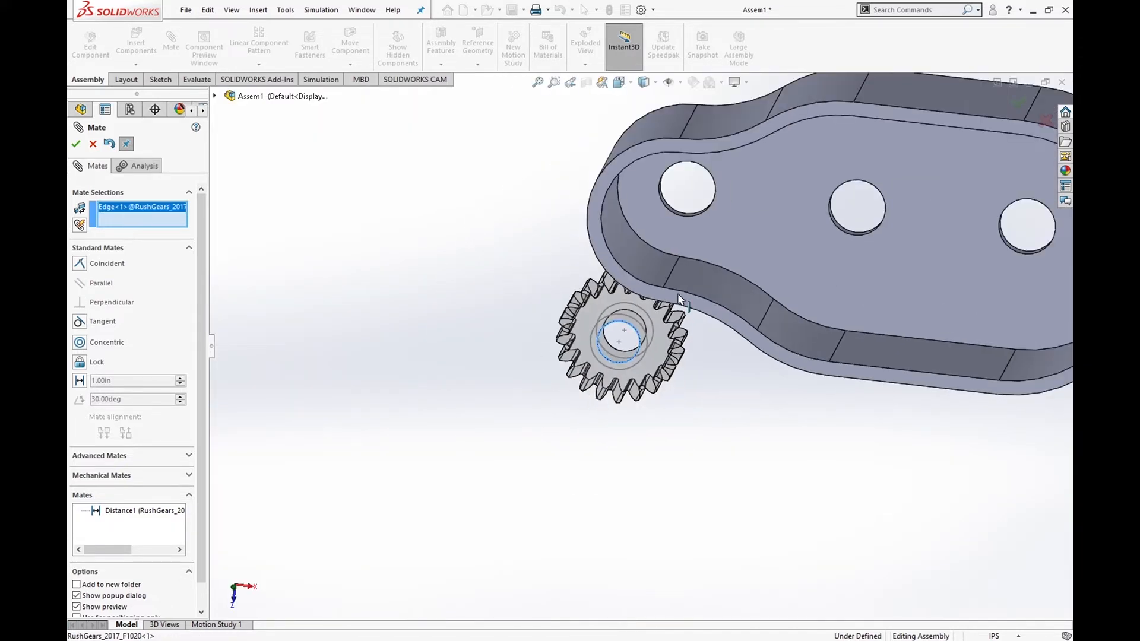
{"action": "left_click", "coordinate": [683, 219]}
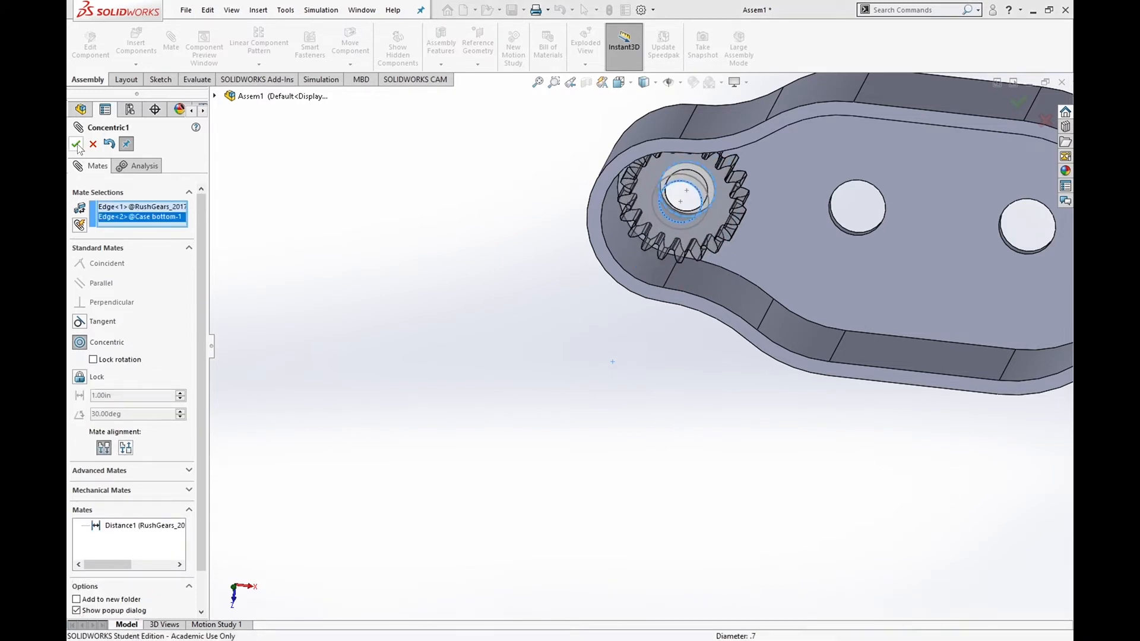
{"action": "left_click", "coordinate": [76, 144]}
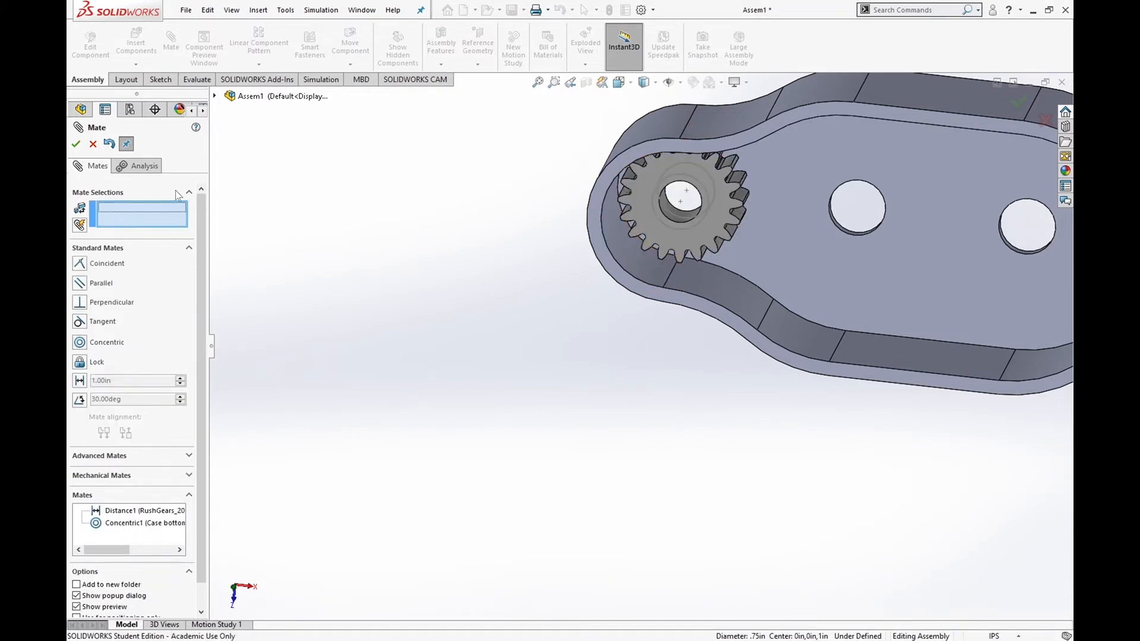
{"action": "left_click", "coordinate": [77, 145]}
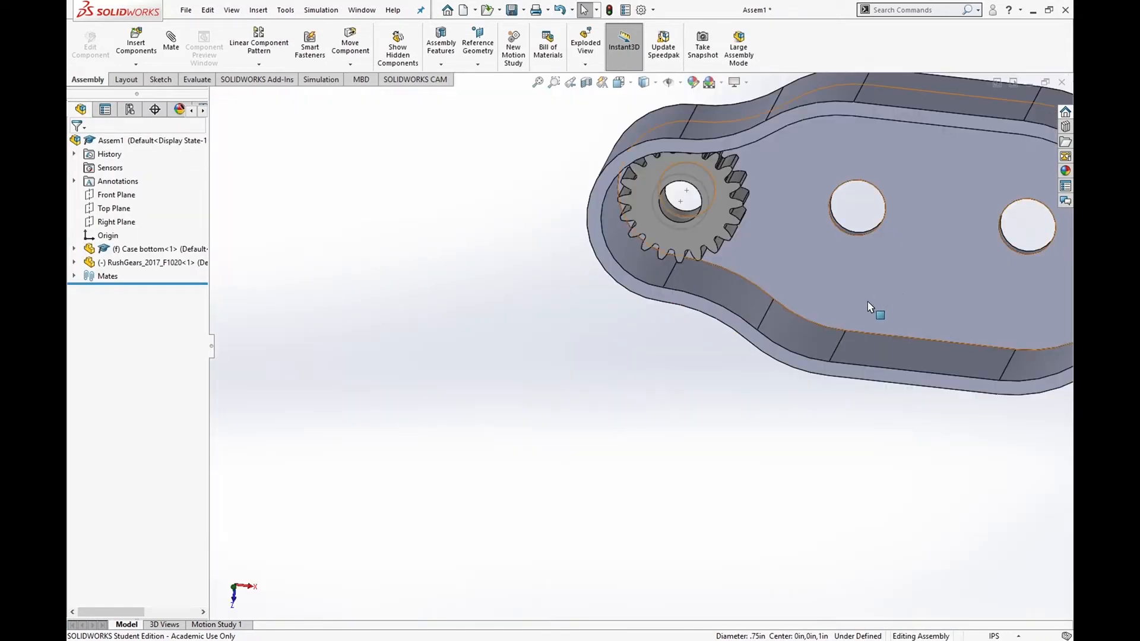
- Rotate the RushGears_2017_F1020 gear about its shaft hole to check how it moves in the housing
{"action": "middle_click_drag", "start_coordinate": [769, 350], "coordinate": [772, 321]}
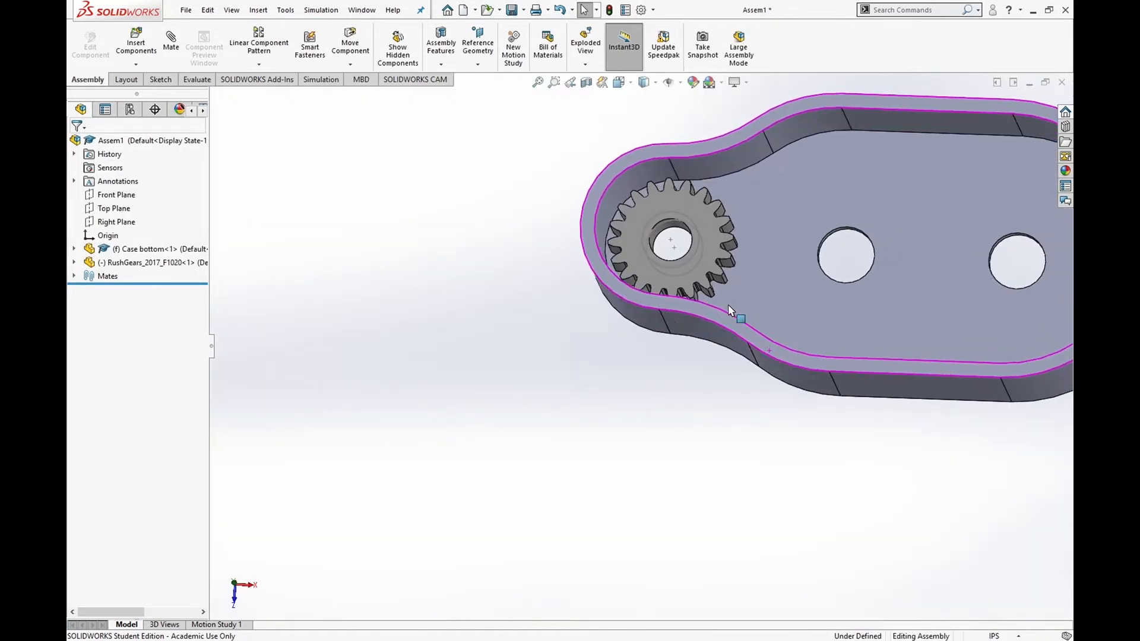
{"action": "left_click_drag", "start_coordinate": [716, 252], "coordinate": [746, 261]}
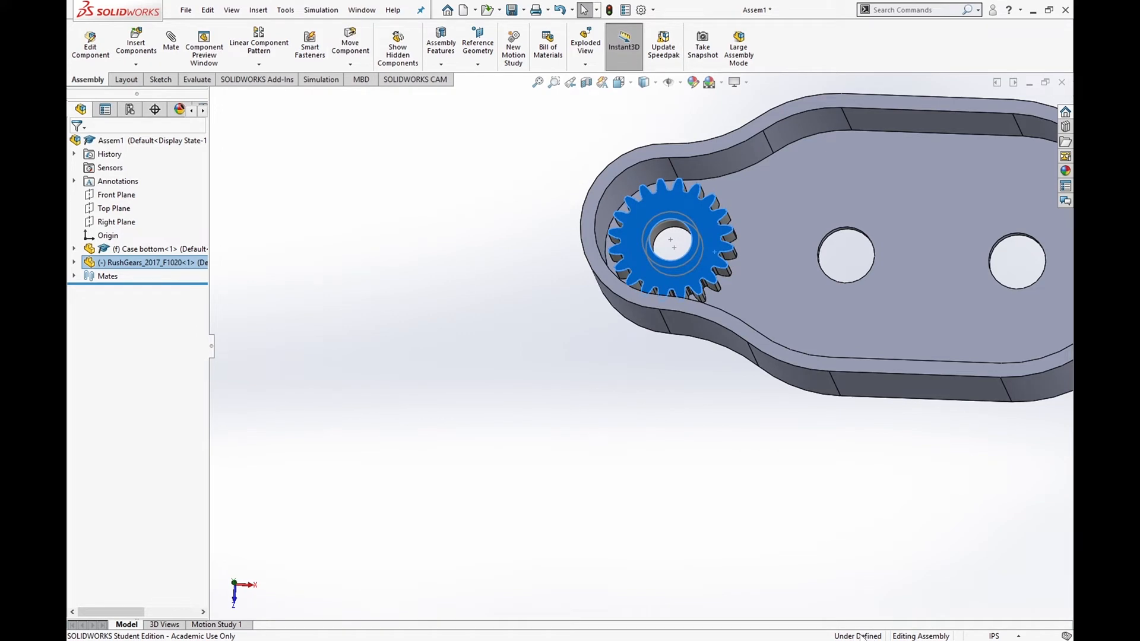
{"action": "left_click_drag", "start_coordinate": [709, 237], "coordinate": [703, 285]}
{"action": "left_click_drag", "start_coordinate": [608, 279], "coordinate": [654, 196]}
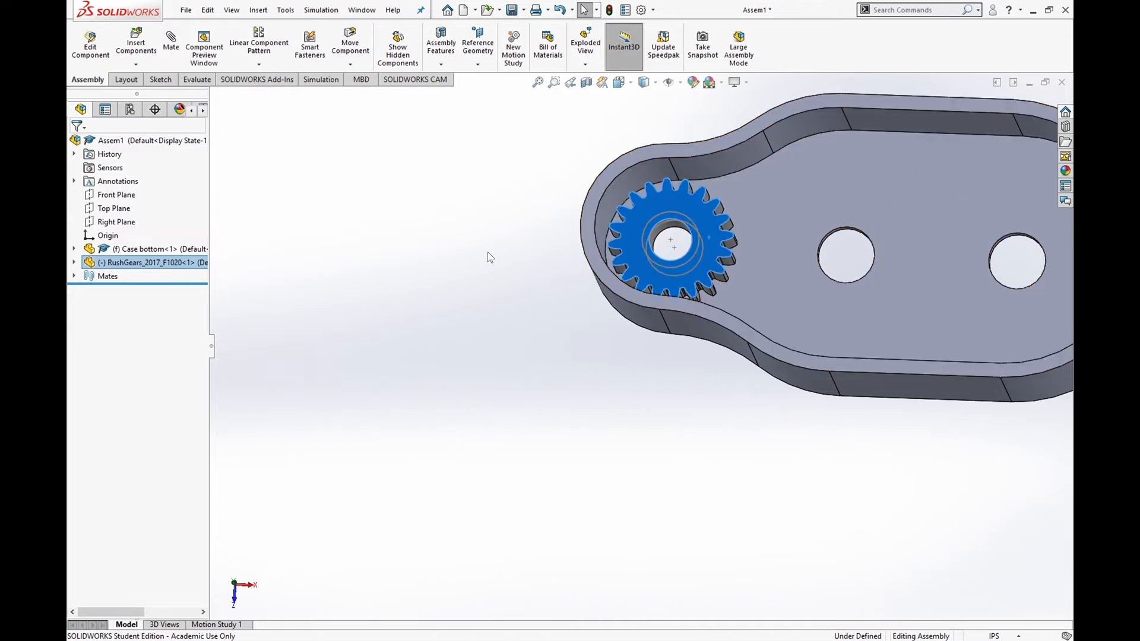
- Insert the RushGears_2017_F1040 gear into the assembly beside the two free shaft holes, and leave the insert command
{"action": "scroll", "coordinate": [511, 319], "scroll_direction": "up", "scroll_amount": 3}
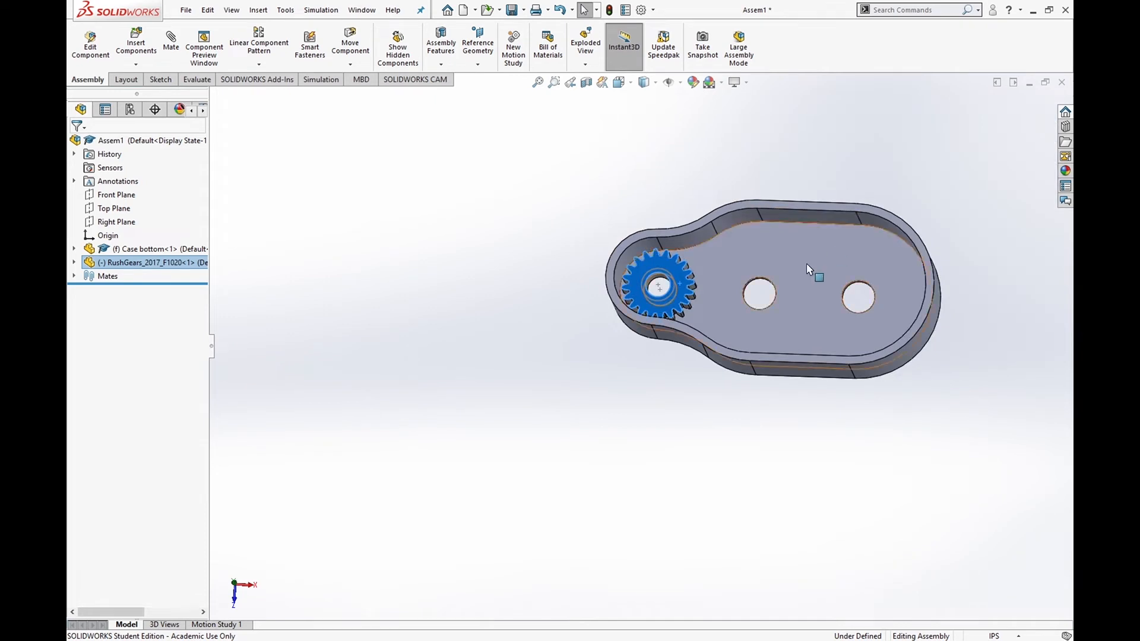
{"action": "scroll", "coordinate": [731, 287], "scroll_direction": "down", "scroll_amount": 5}
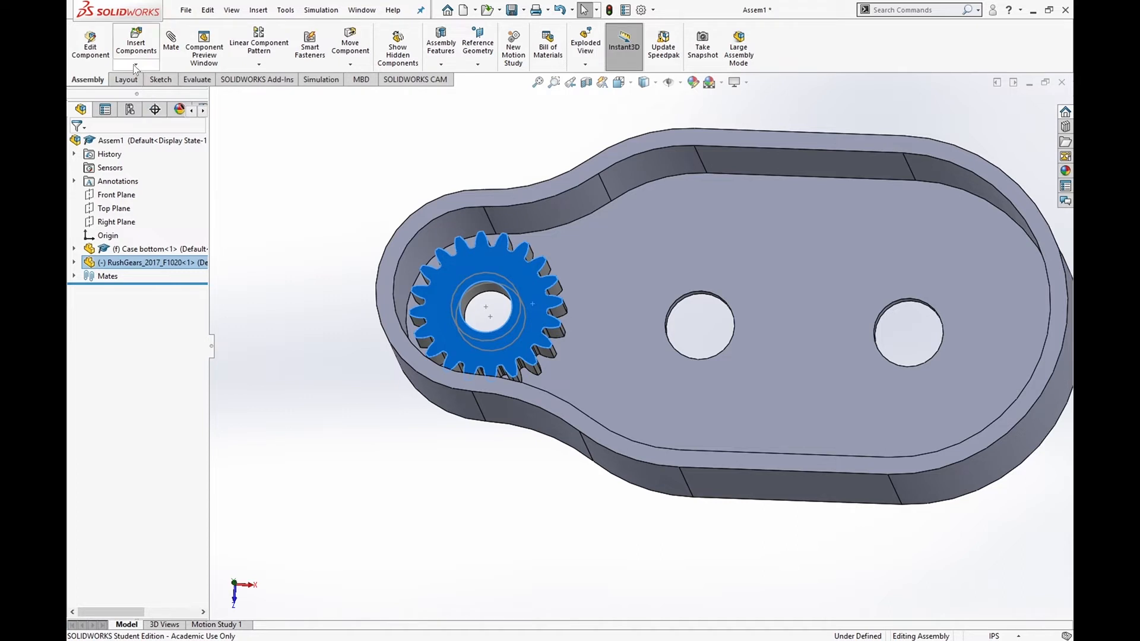
{"action": "left_click", "coordinate": [135, 48]}
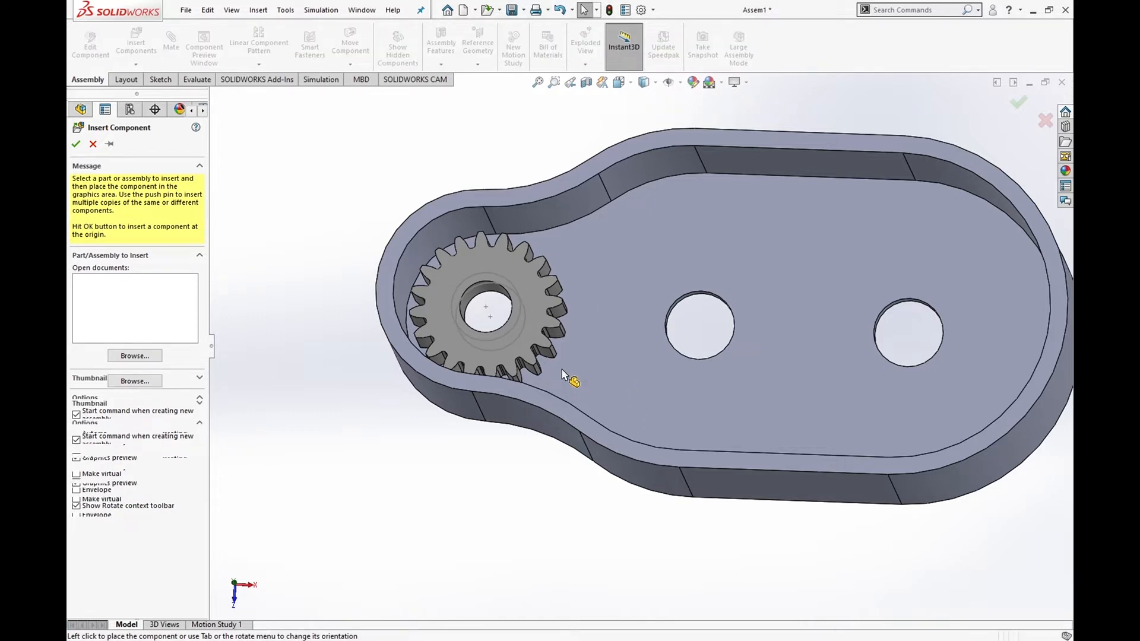
{"action": "left_click", "coordinate": [804, 228]}
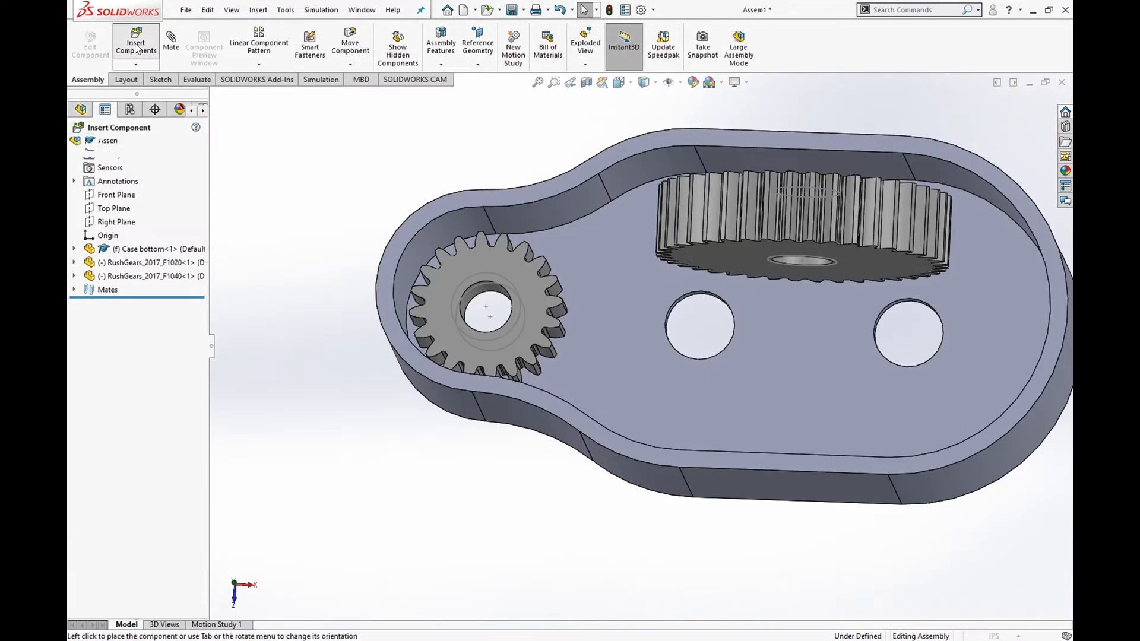
{"action": "left_click", "coordinate": [136, 45]}
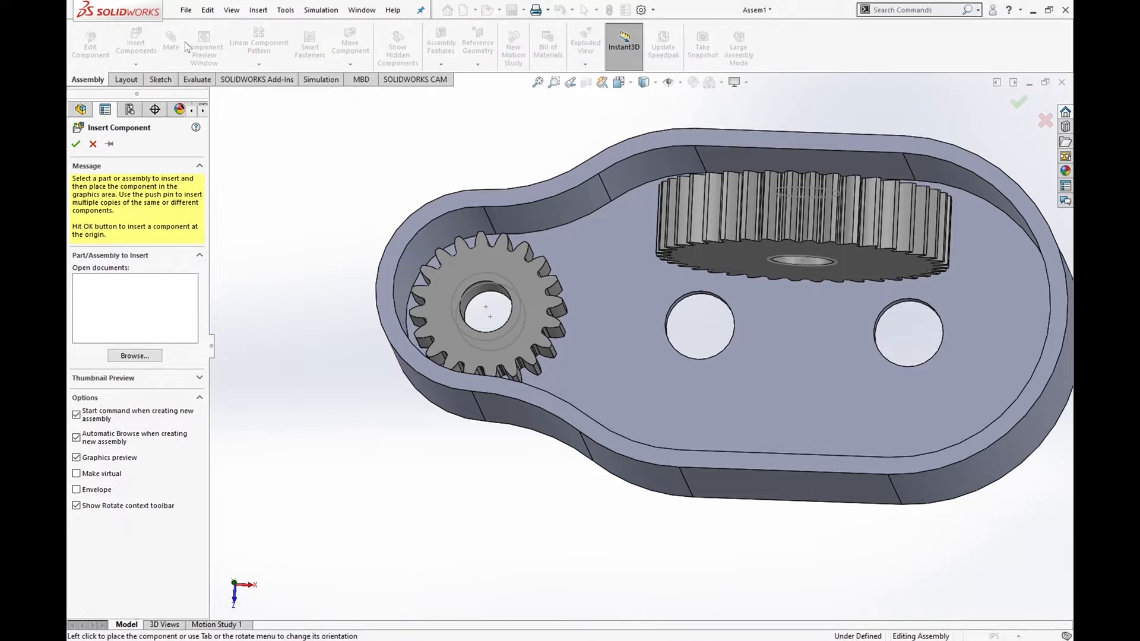
{"action": "left_click", "coordinate": [93, 145]}
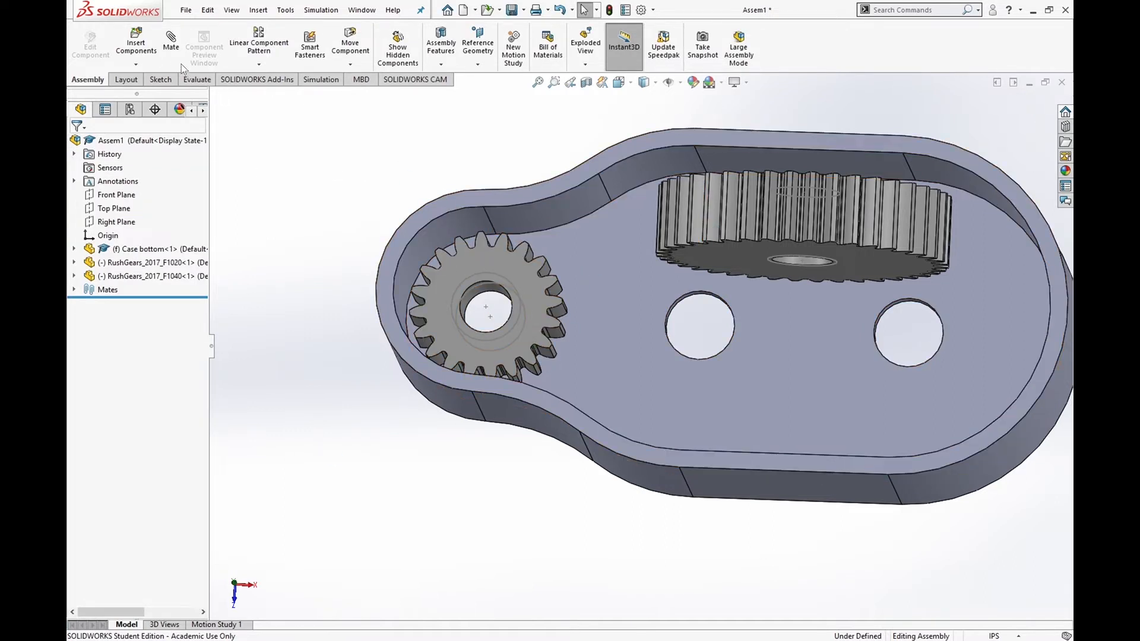
- Hide the Case bottom housing and add a coincident mate with aligned orientation between flat faces of the F1040 and F1020 gears
{"action": "left_click", "coordinate": [620, 352]}
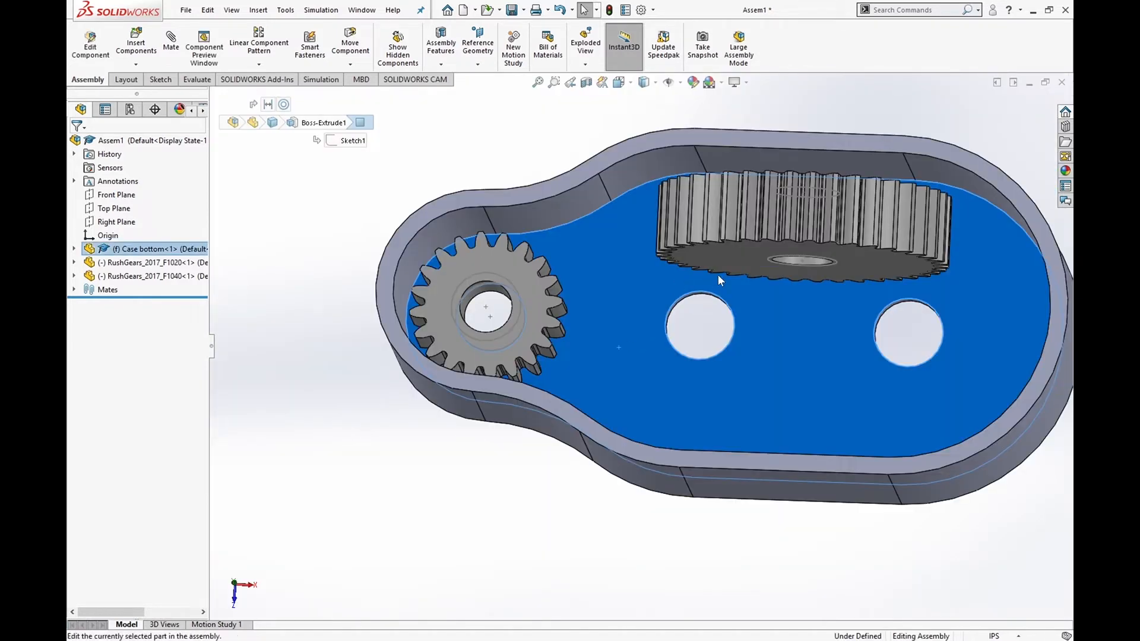
{"action": "key", "text": "Tab"}
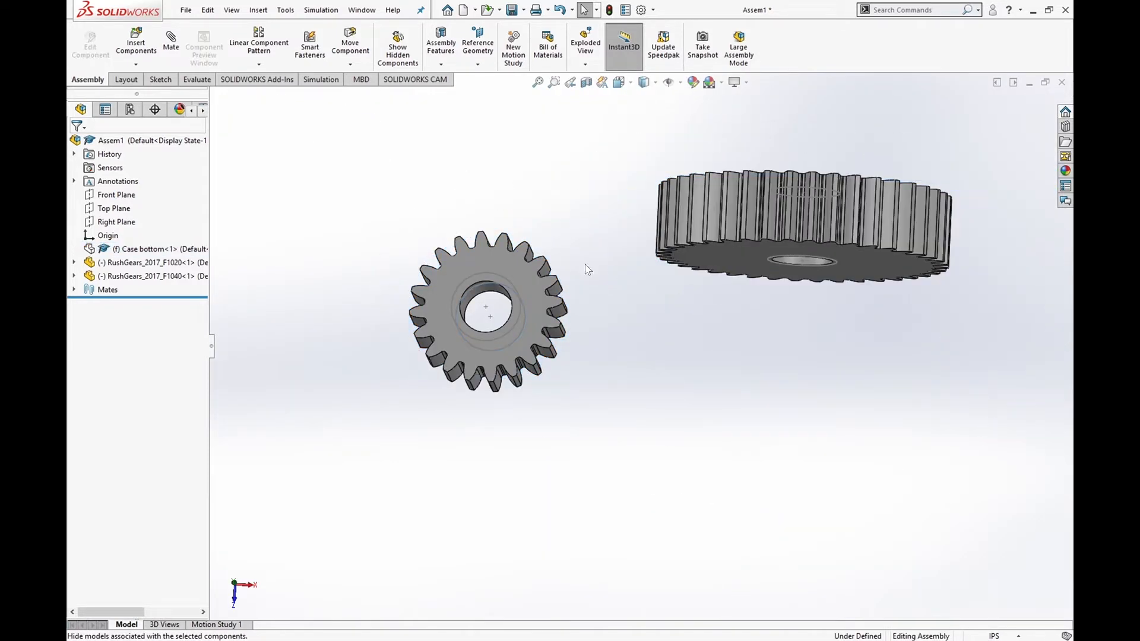
{"action": "left_click", "coordinate": [739, 262]}
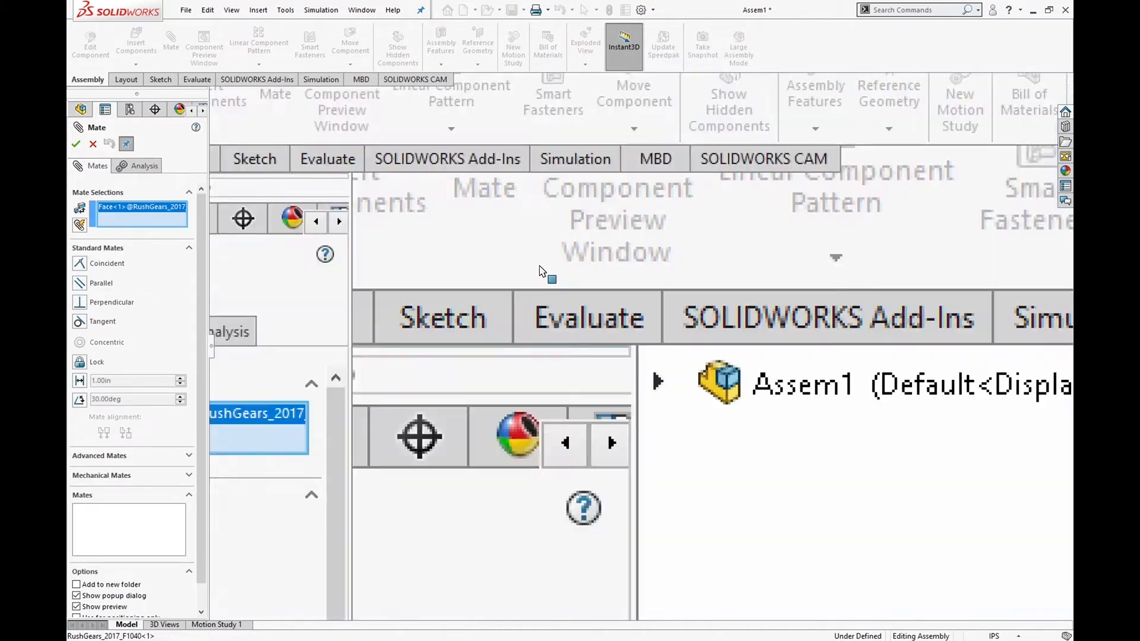
{"action": "middle_click_drag", "start_coordinate": [542, 271], "coordinate": [504, 127]}
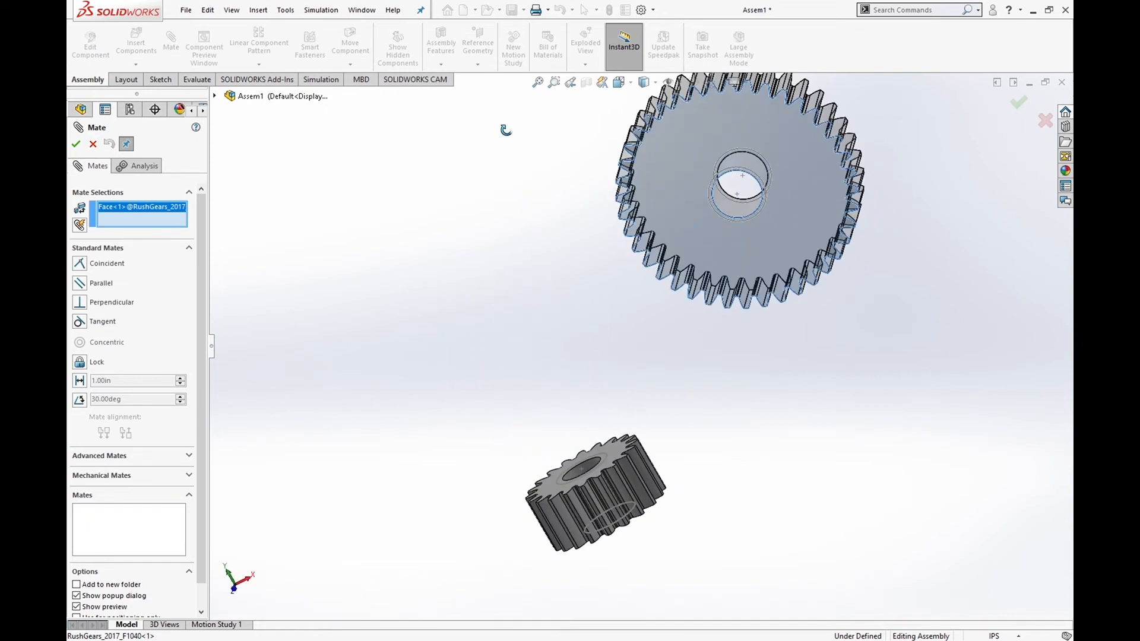
{"action": "middle_click_drag", "start_coordinate": [687, 437], "coordinate": [664, 325]}
{"action": "scroll", "coordinate": [664, 326], "scroll_direction": "down", "scroll_amount": 2}
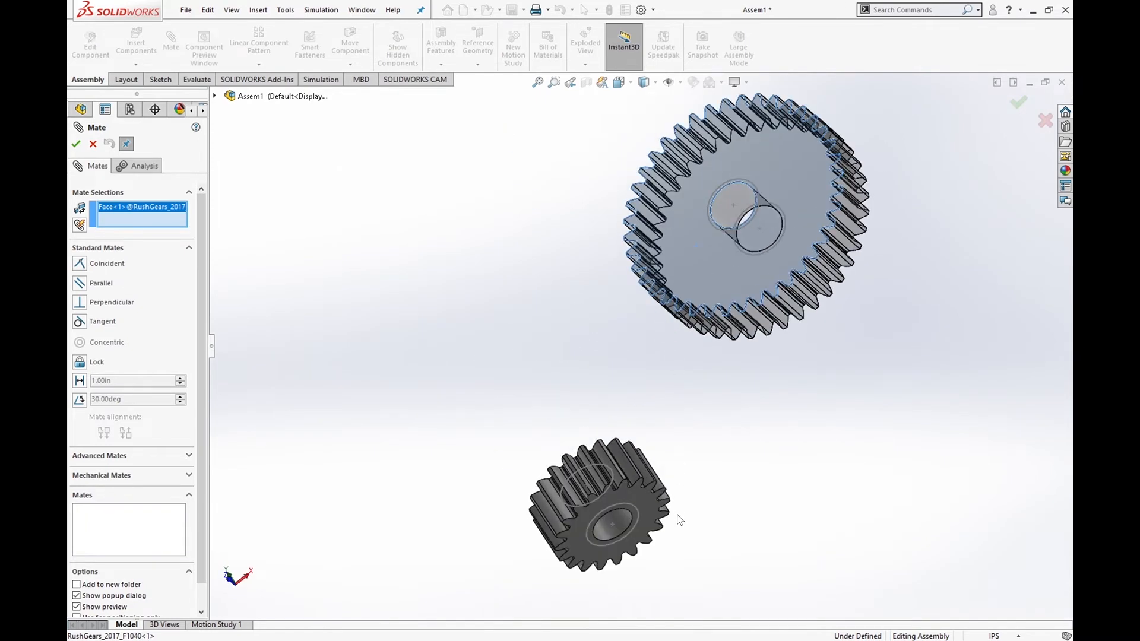
{"action": "left_click", "coordinate": [649, 500]}
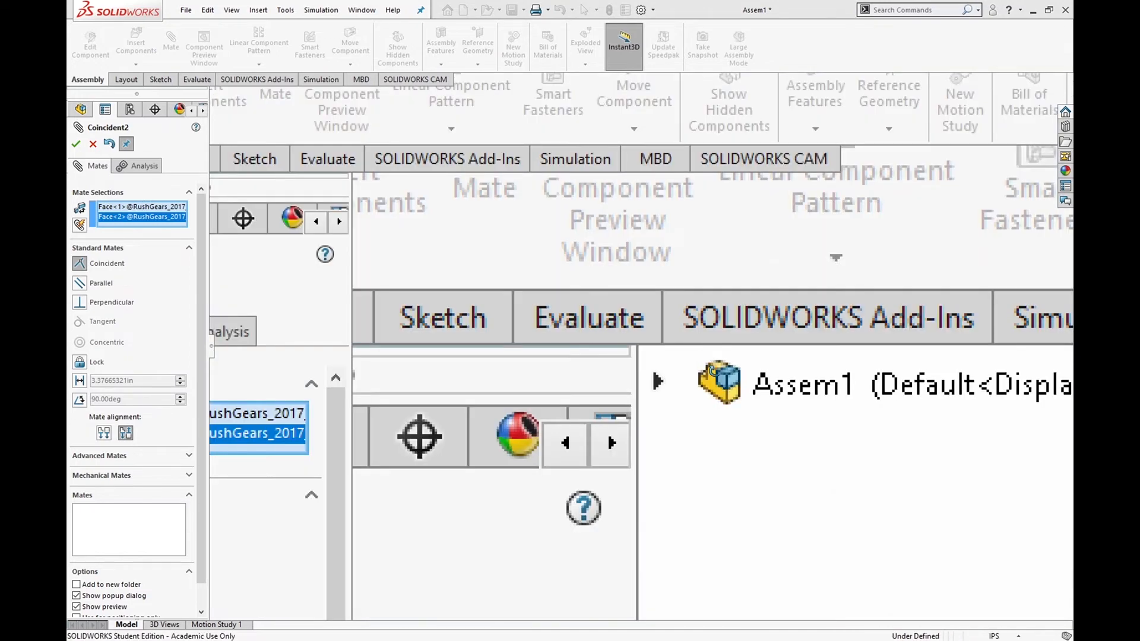
{"action": "middle_click_drag", "start_coordinate": [663, 342], "coordinate": [722, 382]}
{"action": "scroll", "coordinate": [723, 381], "scroll_direction": "down", "scroll_amount": 1}
{"action": "left_click", "coordinate": [105, 434]}
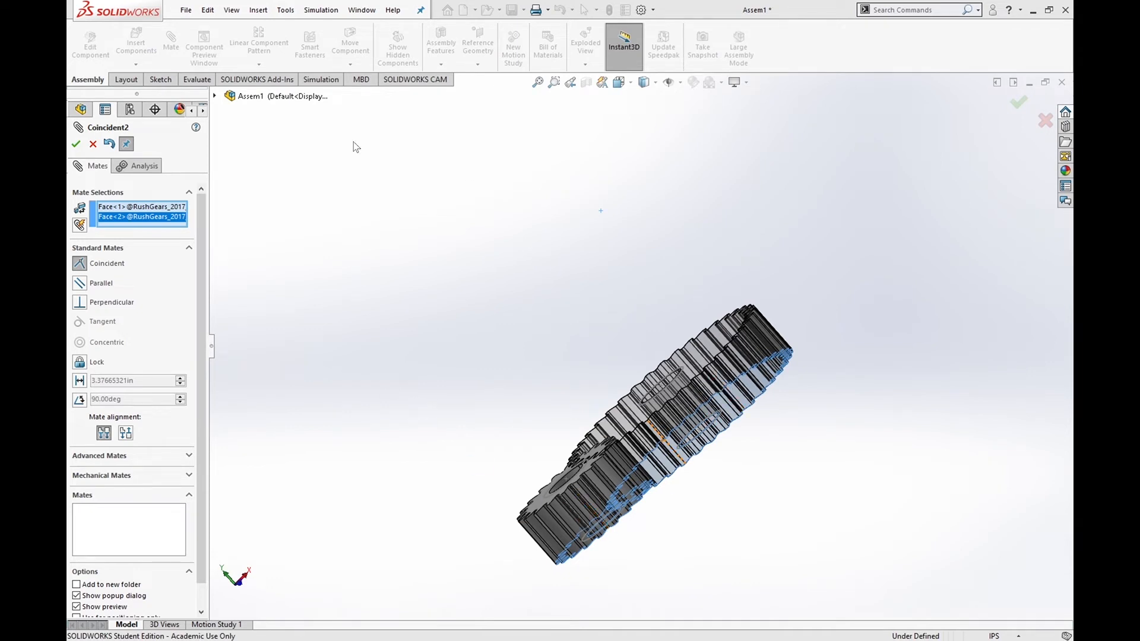
{"action": "left_click", "coordinate": [79, 145]}
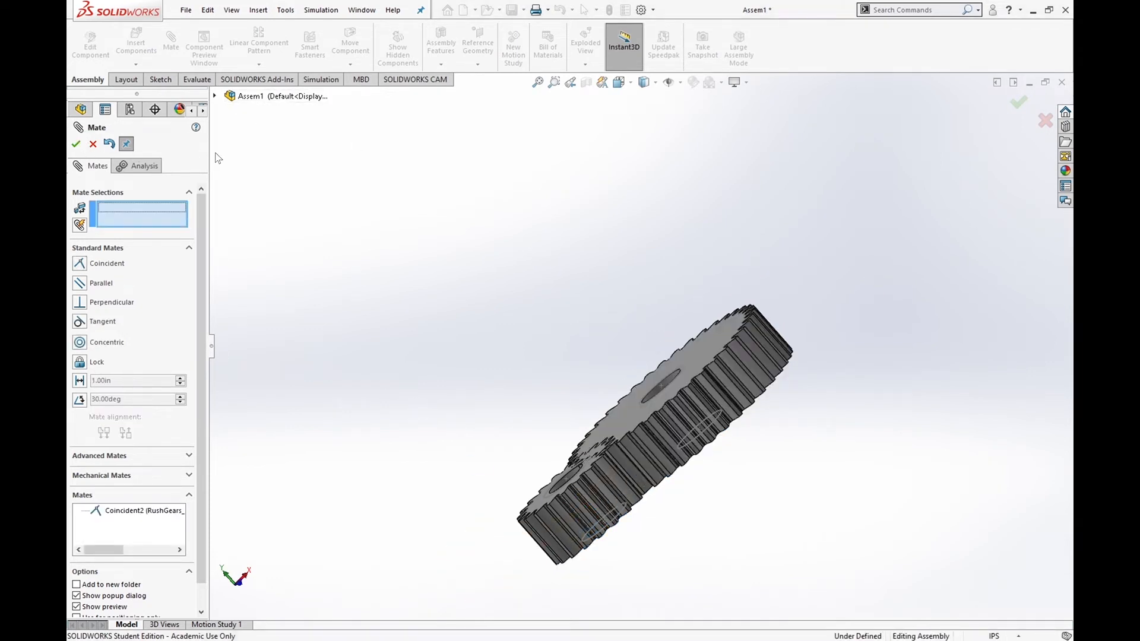
{"action": "left_click", "coordinate": [75, 144]}
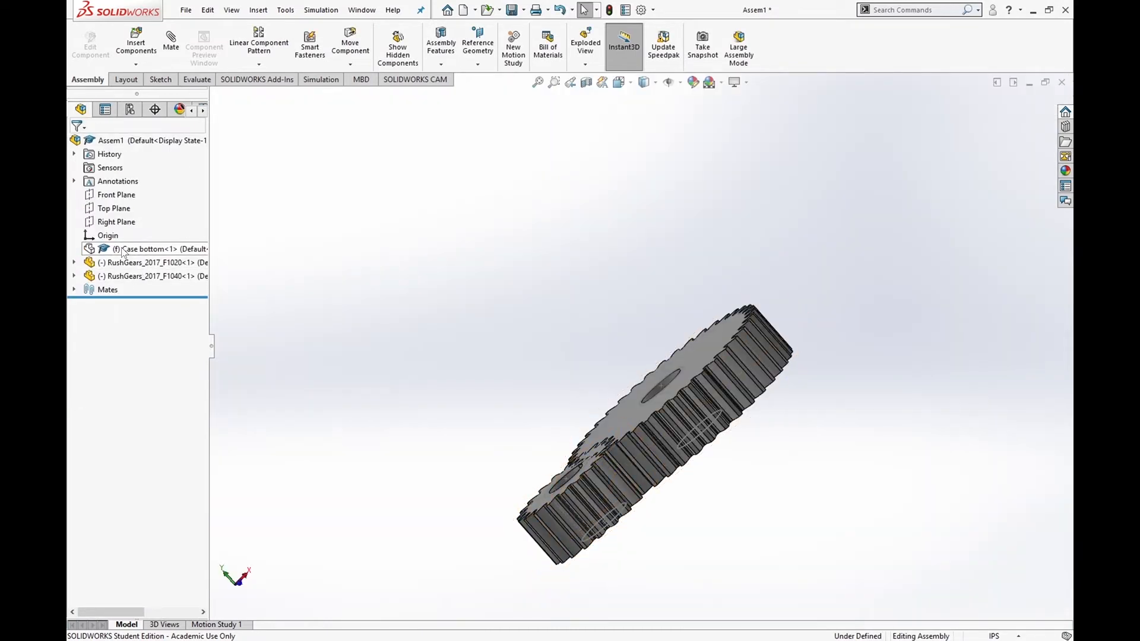
- Show the hidden Case bottom housing again
{"action": "left_click", "coordinate": [123, 249]}
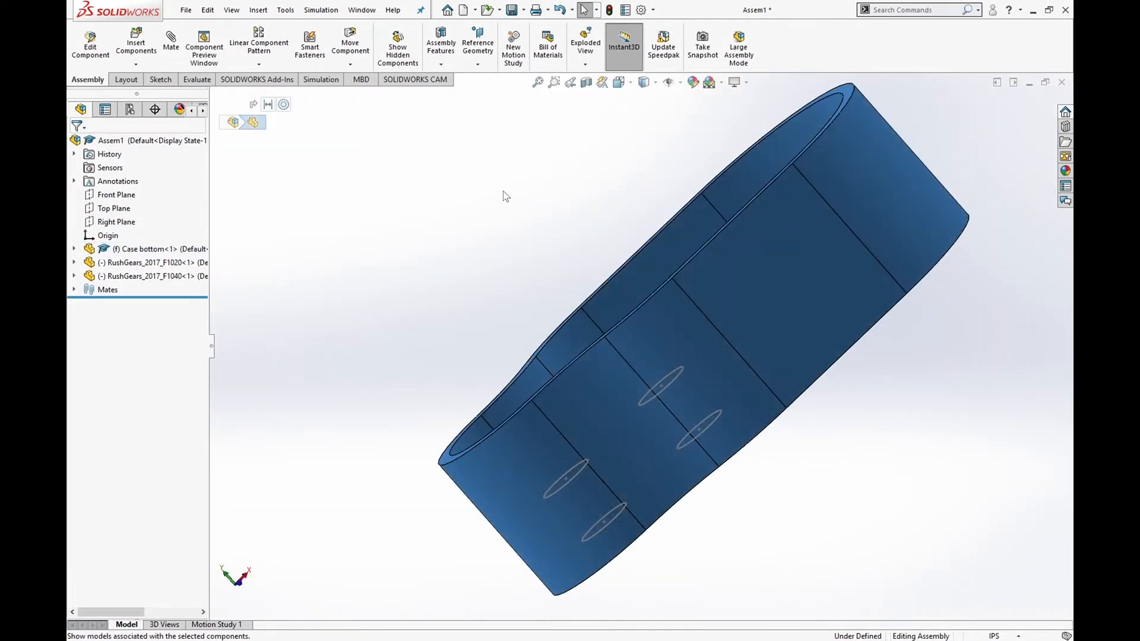
{"action": "middle_click_drag", "start_coordinate": [661, 228], "coordinate": [748, 354]}
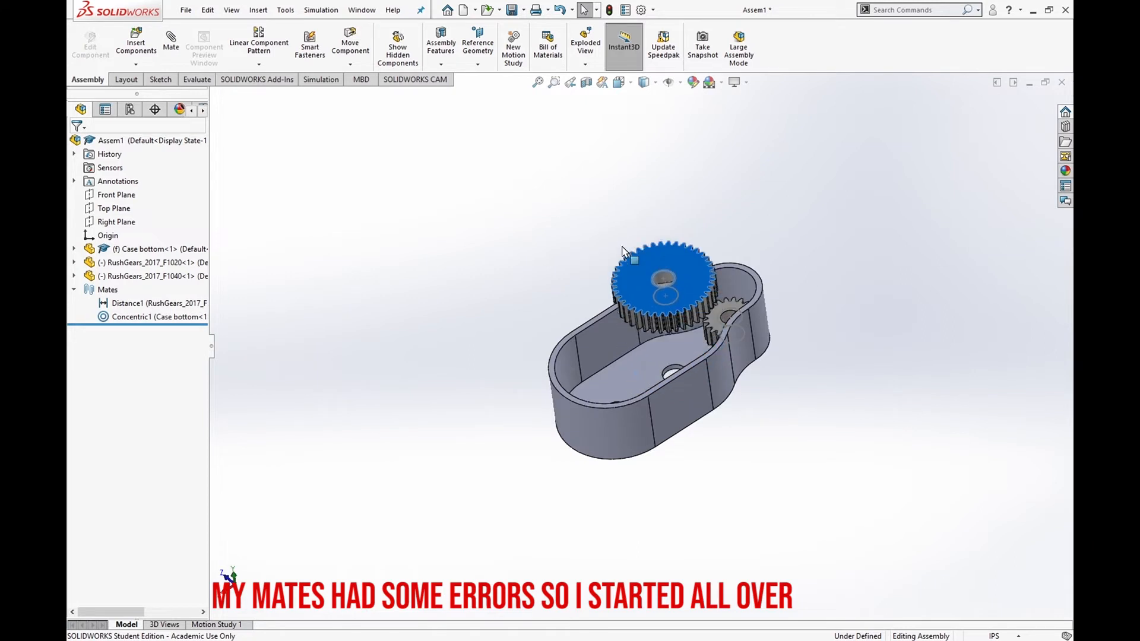
- Move the RushGears_2017_F1040 gear well clear of the housing and start a mate with its preselected face removed
{"action": "left_click_drag", "start_coordinate": [611, 273], "coordinate": [605, 322]}
{"action": "key", "text": "Escape"}
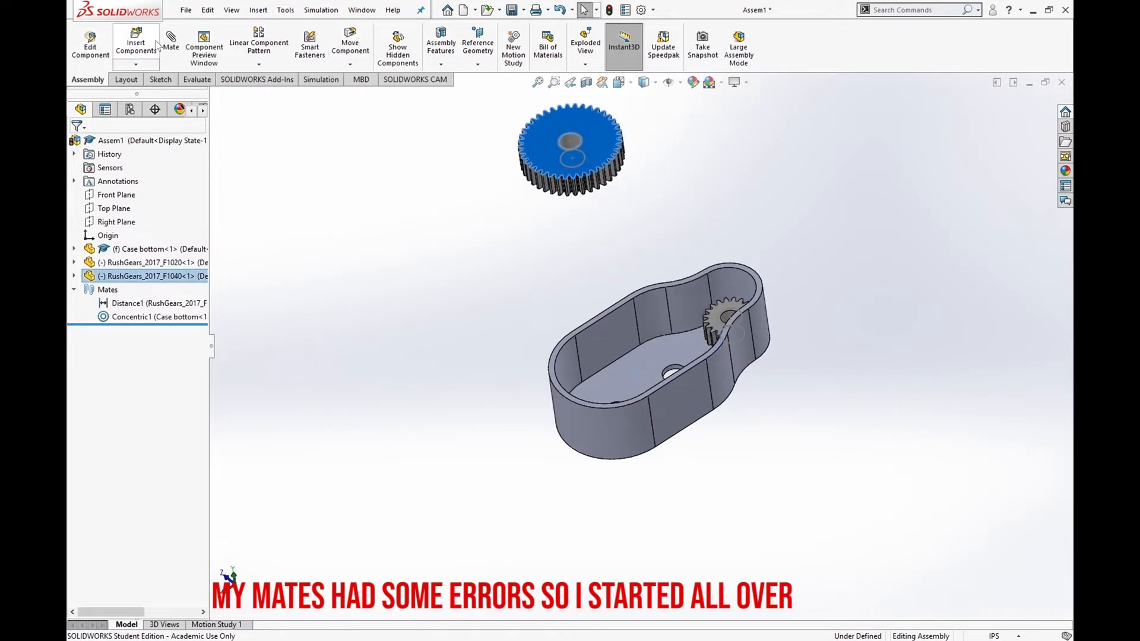
{"action": "left_click", "coordinate": [171, 51]}
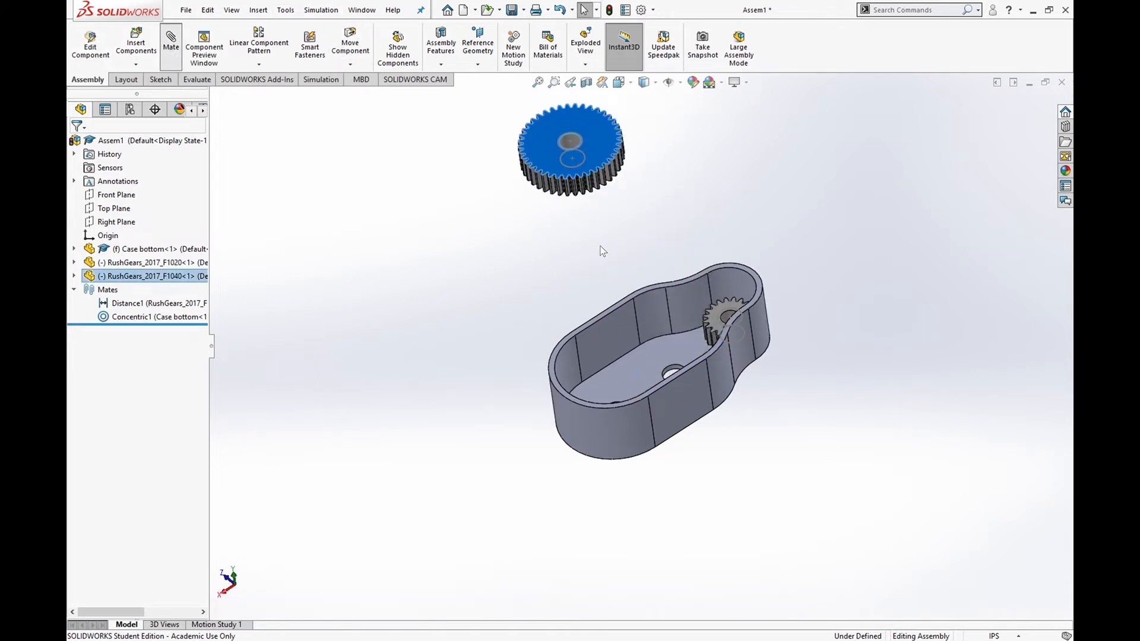
{"action": "left_click", "coordinate": [160, 211]}
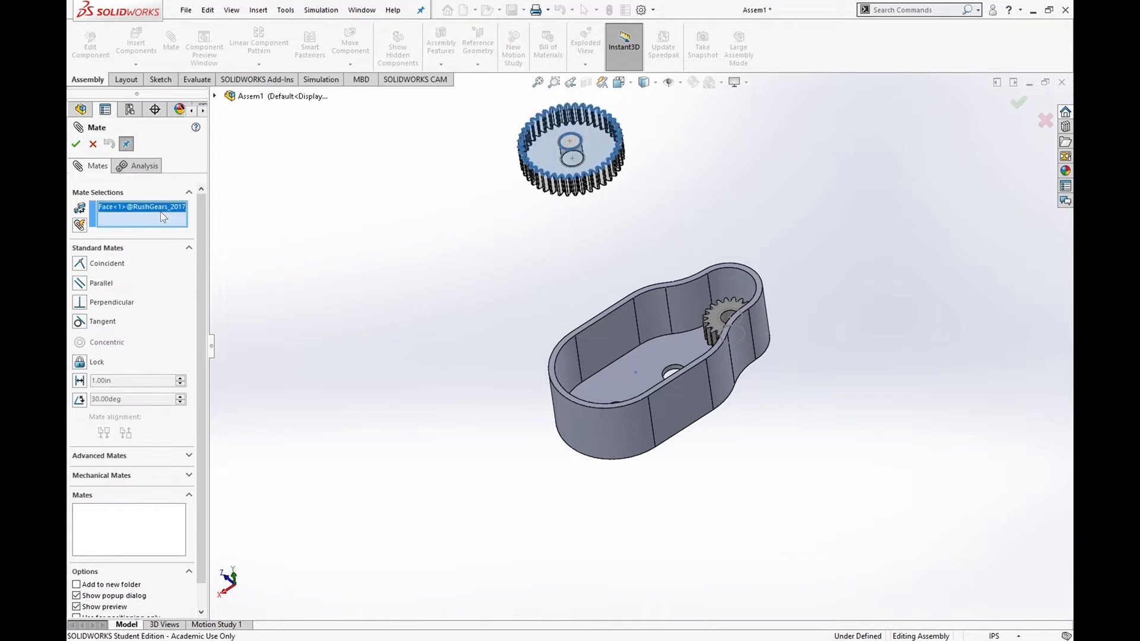
{"action": "key", "text": "Delete"}
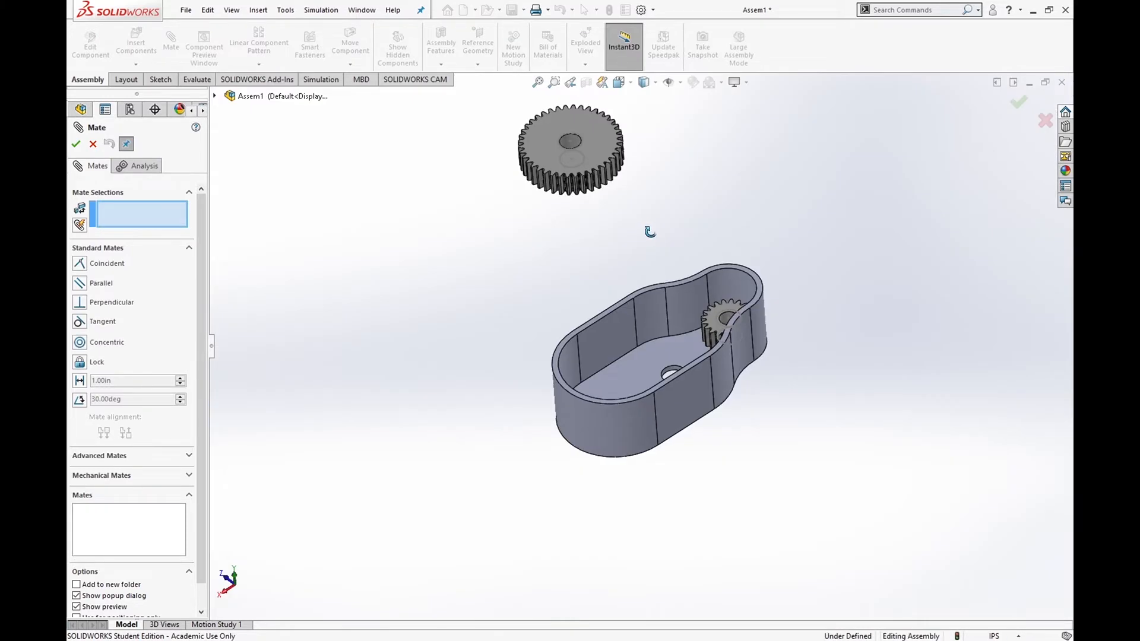
- Add a 0.125 in distance mate between the RushGears_2017_F1040 gear's underside and the housing's inner floor face
{"action": "middle_click_drag", "start_coordinate": [789, 207], "coordinate": [596, 209]}
{"action": "left_click", "coordinate": [534, 190]}
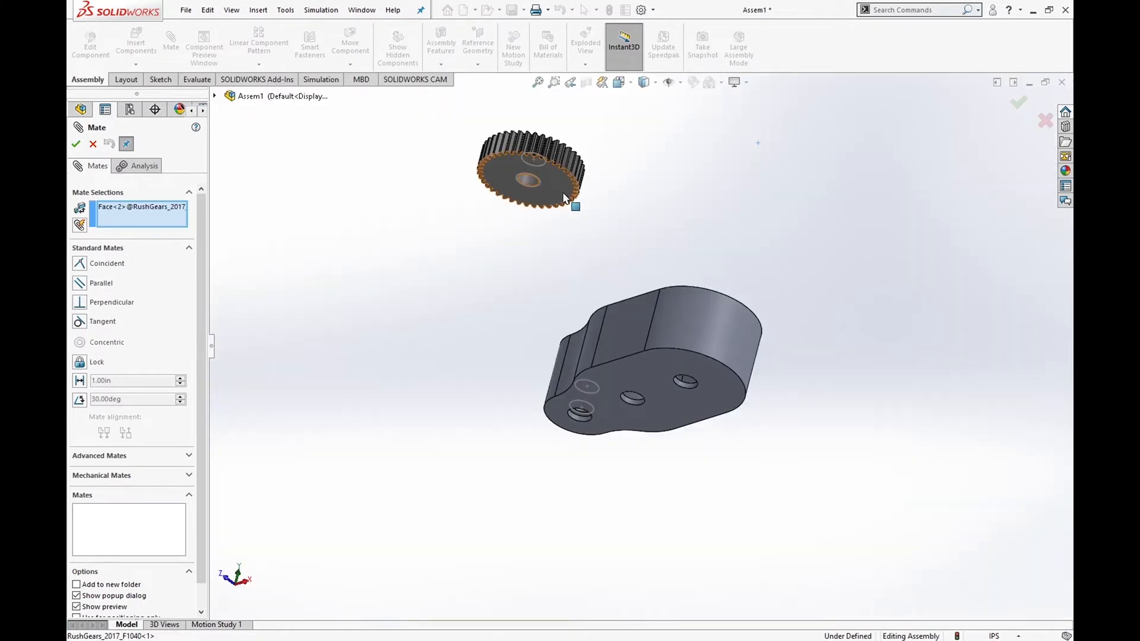
{"action": "middle_click_drag", "start_coordinate": [680, 221], "coordinate": [658, 351]}
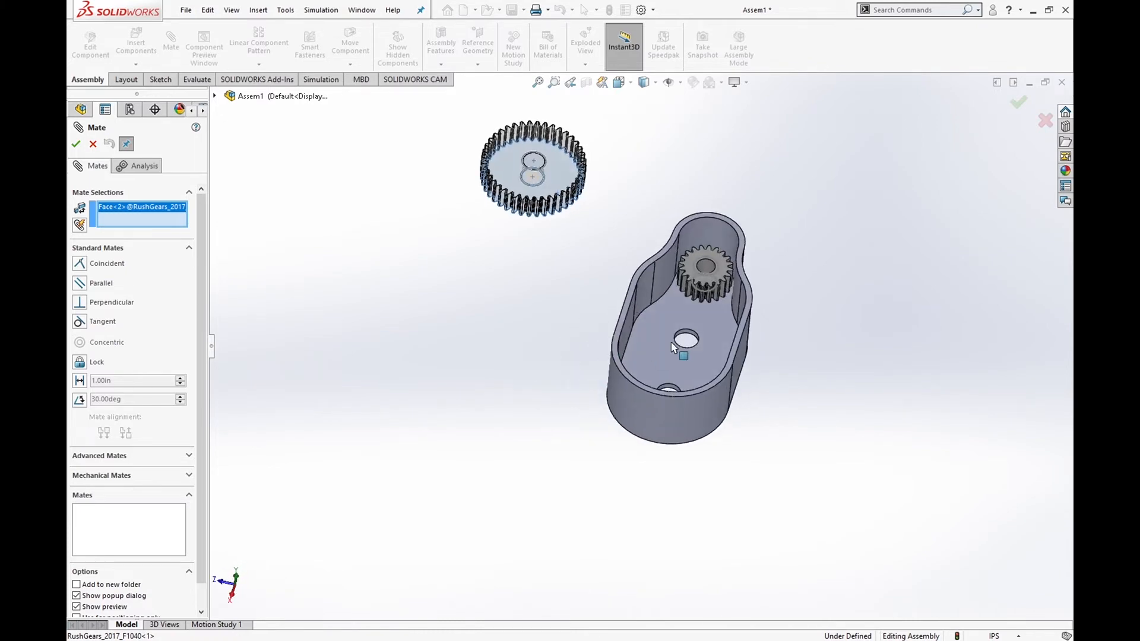
{"action": "left_click", "coordinate": [658, 352]}
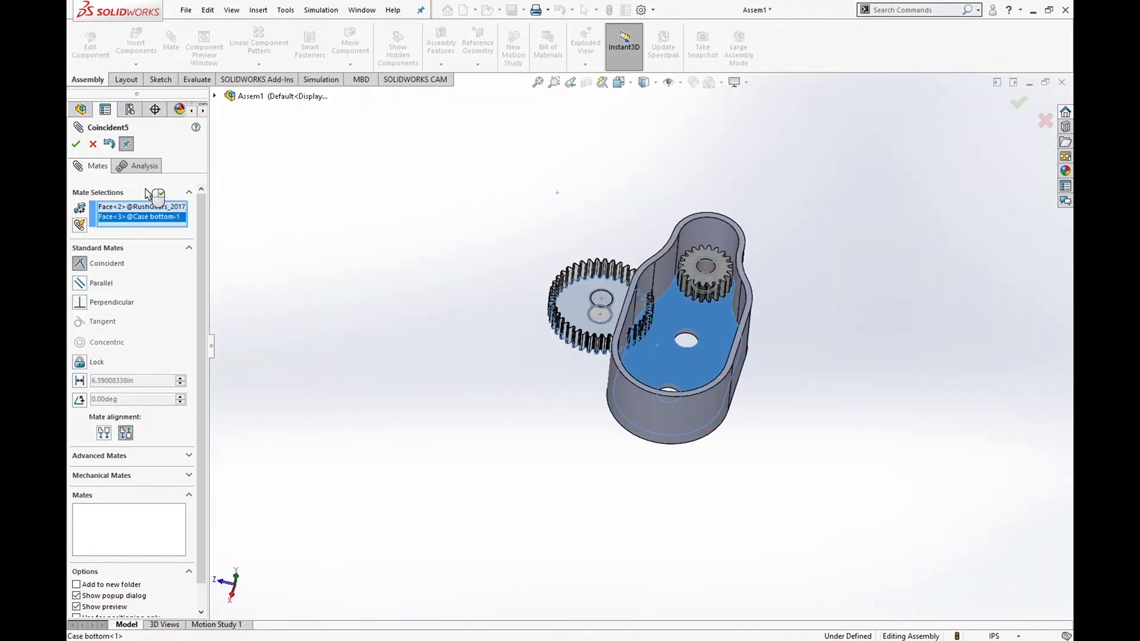
{"action": "left_click", "coordinate": [80, 380]}
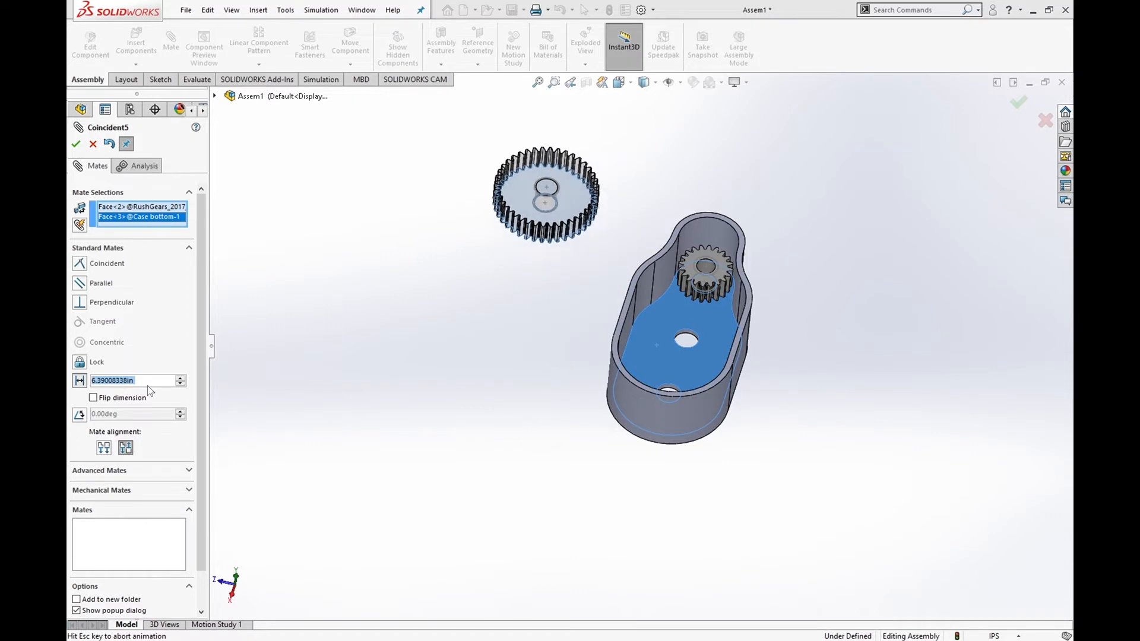
{"action": "type", "text": "11"}
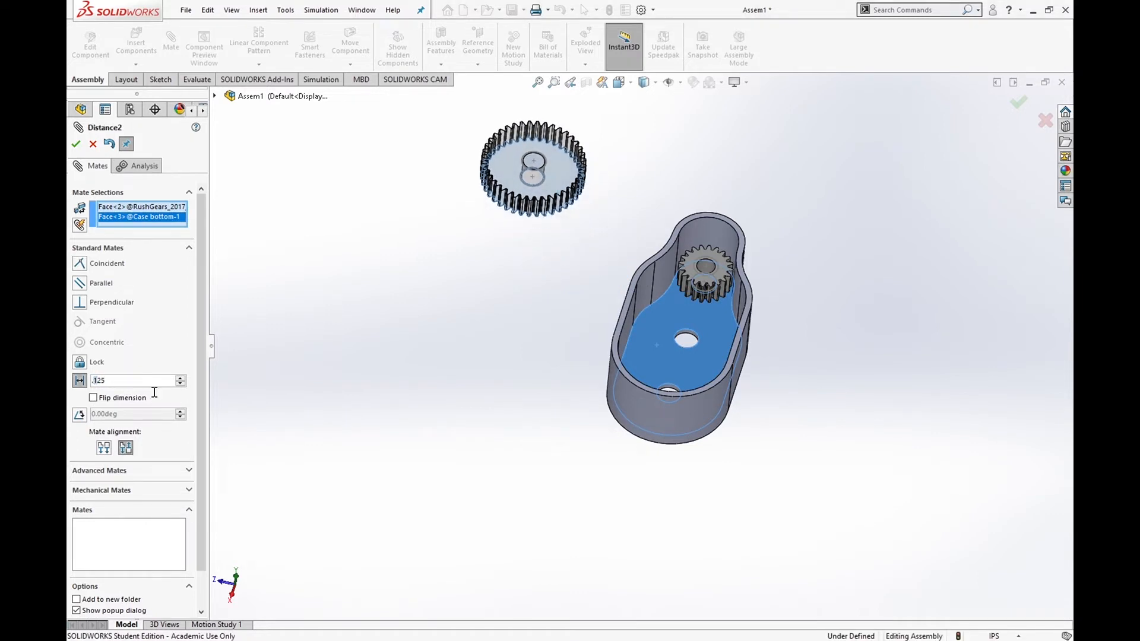
{"action": "type", "text": "25"}
{"action": "key", "text": "Return"}
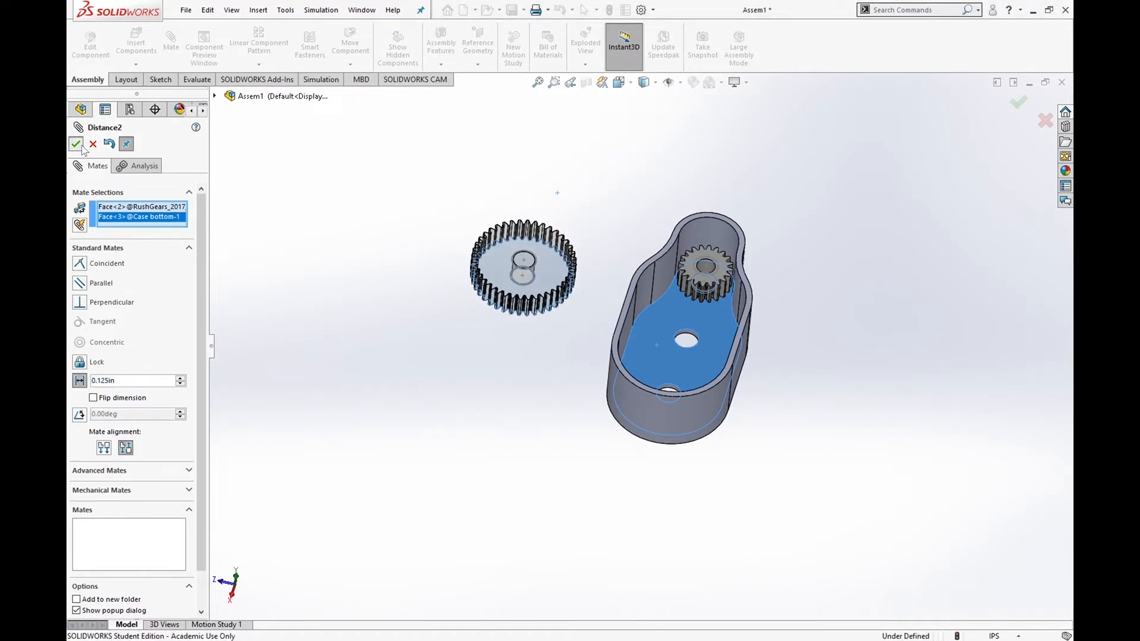
{"action": "left_click", "coordinate": [75, 144]}
- Add a concentric mate between the RushGears_2017_F1040 gear's bore and the middle shaft hole in the housing floor
{"action": "scroll", "coordinate": [532, 263], "scroll_direction": "down", "scroll_amount": 5}
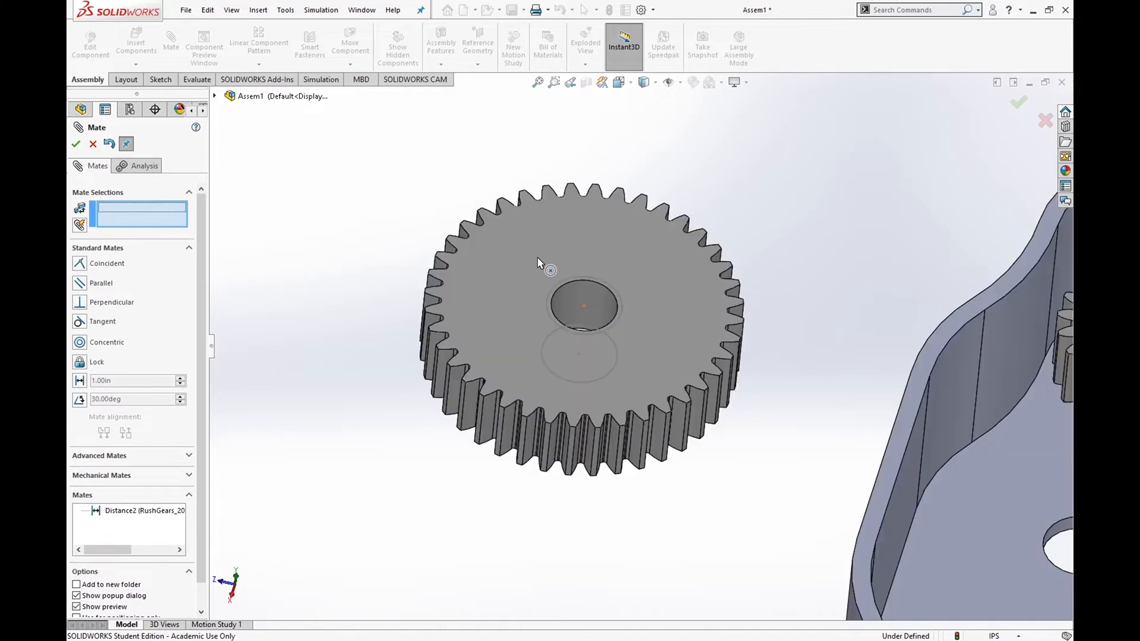
{"action": "left_click", "coordinate": [597, 308]}
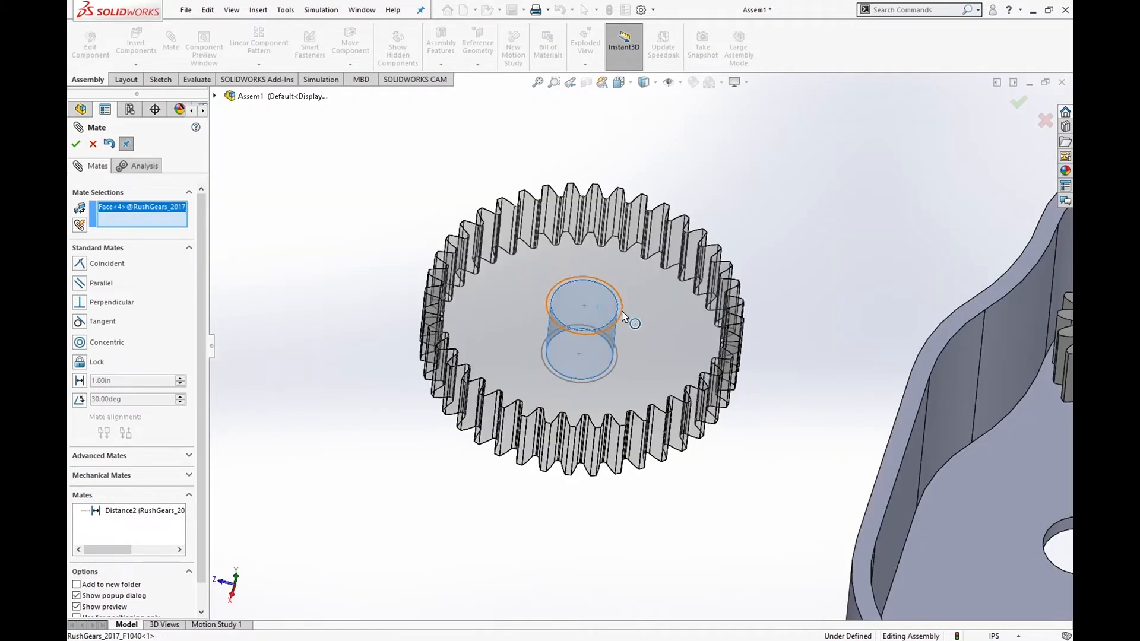
{"action": "scroll", "coordinate": [641, 350], "scroll_direction": "up", "scroll_amount": 5}
{"action": "scroll", "coordinate": [873, 470], "scroll_direction": "down", "scroll_amount": 5}
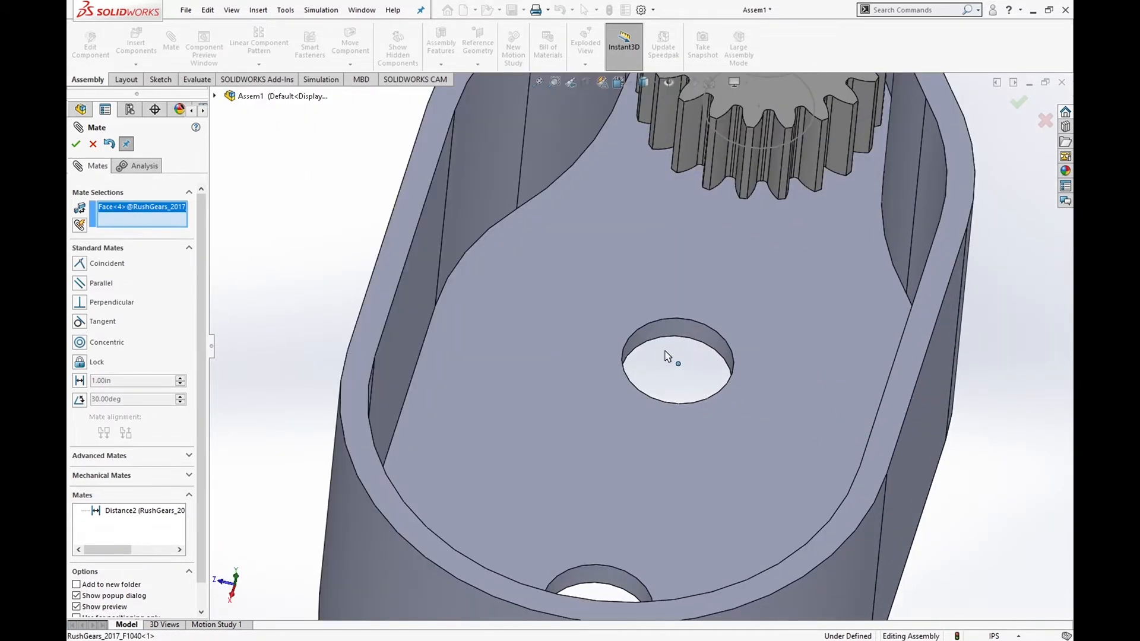
{"action": "left_click", "coordinate": [679, 337]}
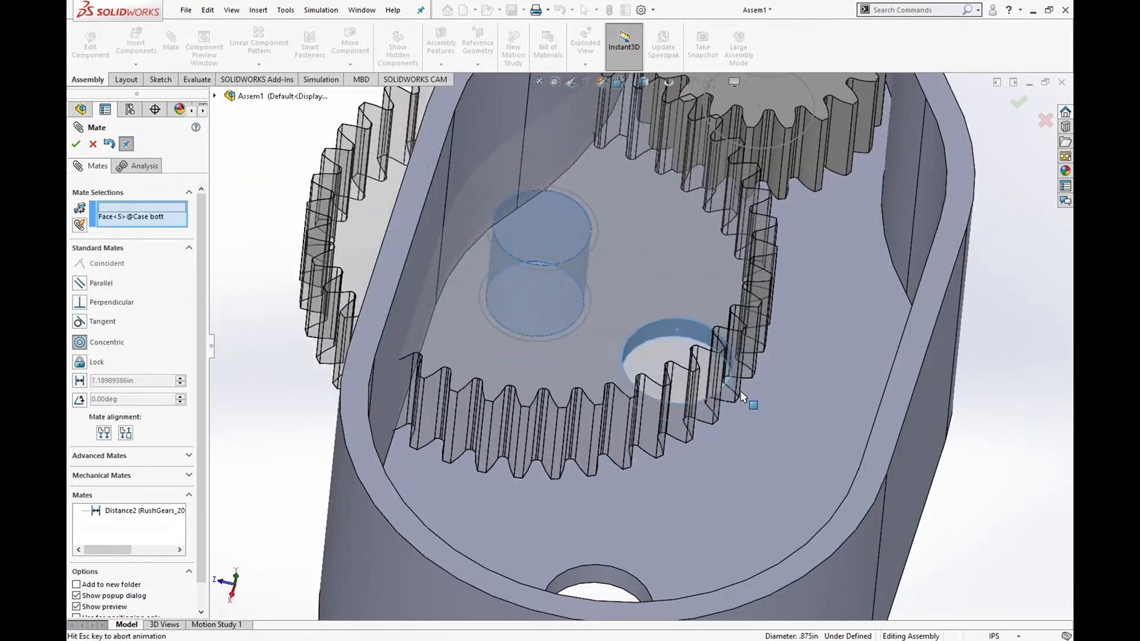
{"action": "left_click", "coordinate": [76, 143]}
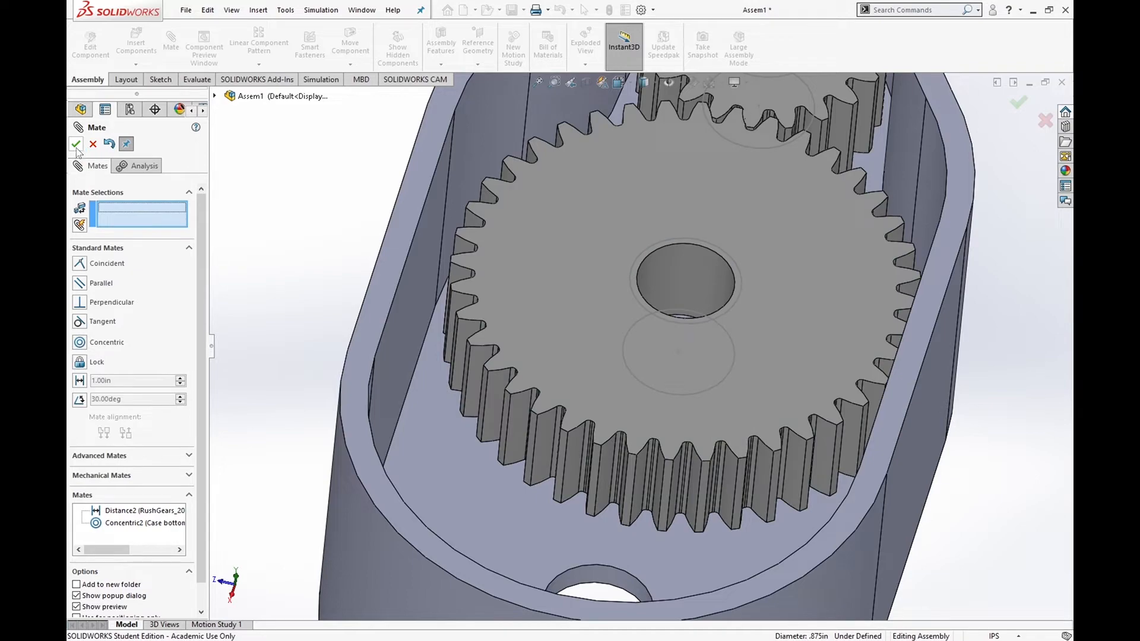
- Finish mating and rotate the RushGears_2017_F1040 gear slightly so its teeth mesh with the RushGears_2017_F1020 gear's teeth
{"action": "left_click", "coordinate": [75, 144]}
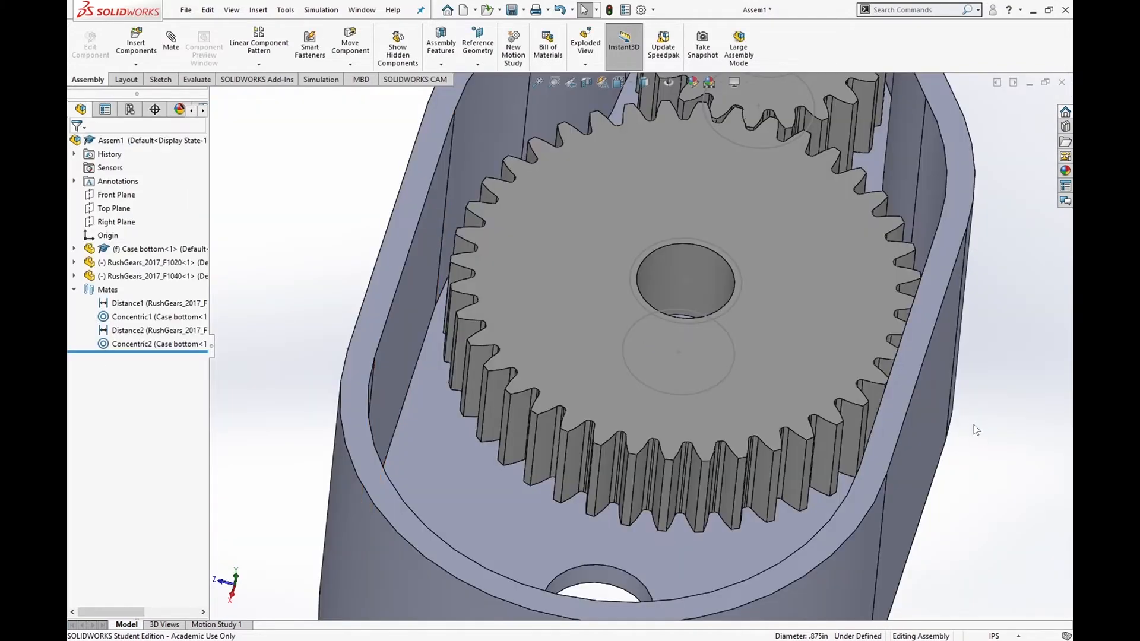
{"action": "mouse_move", "coordinate": [617, 346]}
{"action": "middle_mouse_down"}
{"action": "mouse_move", "coordinate": [758, 357]}
{"action": "mouse_move", "coordinate": [839, 538]}
{"action": "mouse_move", "coordinate": [775, 625]}
{"action": "mouse_move", "coordinate": [653, 330]}
{"action": "mouse_move", "coordinate": [628, 338]}
{"action": "middle_mouse_up"}
{"action": "scroll", "coordinate": [628, 339], "scroll_direction": "up", "scroll_amount": 1}
{"action": "middle_click_drag", "start_coordinate": [584, 298], "coordinate": [606, 326]}
{"action": "scroll", "coordinate": [591, 325], "scroll_direction": "down", "scroll_amount": 1}
{"action": "scroll", "coordinate": [487, 325], "scroll_direction": "down", "scroll_amount": 8}
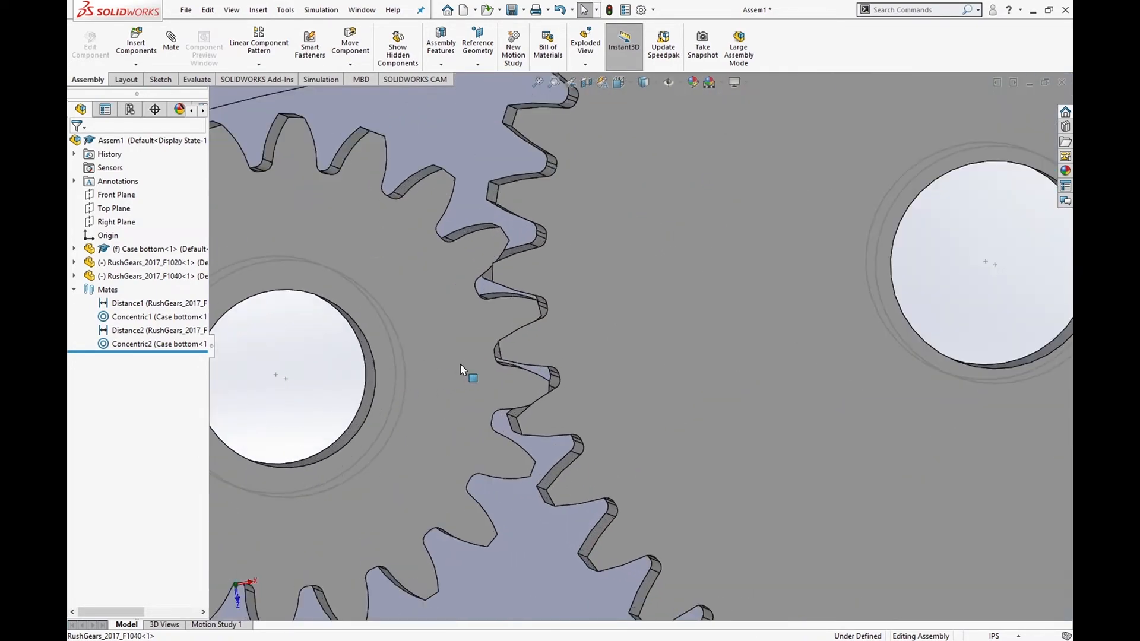
{"action": "left_click_drag", "start_coordinate": [451, 376], "coordinate": [448, 366]}
{"action": "scroll", "coordinate": [632, 330], "scroll_direction": "up", "scroll_amount": 1}
{"action": "middle_click_drag", "start_coordinate": [632, 330], "coordinate": [627, 331]}
{"action": "scroll", "coordinate": [627, 330], "scroll_direction": "down", "scroll_amount": 1}
{"action": "left_click_drag", "start_coordinate": [626, 336], "coordinate": [621, 334]}
{"action": "scroll", "coordinate": [476, 282], "scroll_direction": "up", "scroll_amount": 1}
{"action": "middle_click_drag", "start_coordinate": [476, 281], "coordinate": [484, 284]}
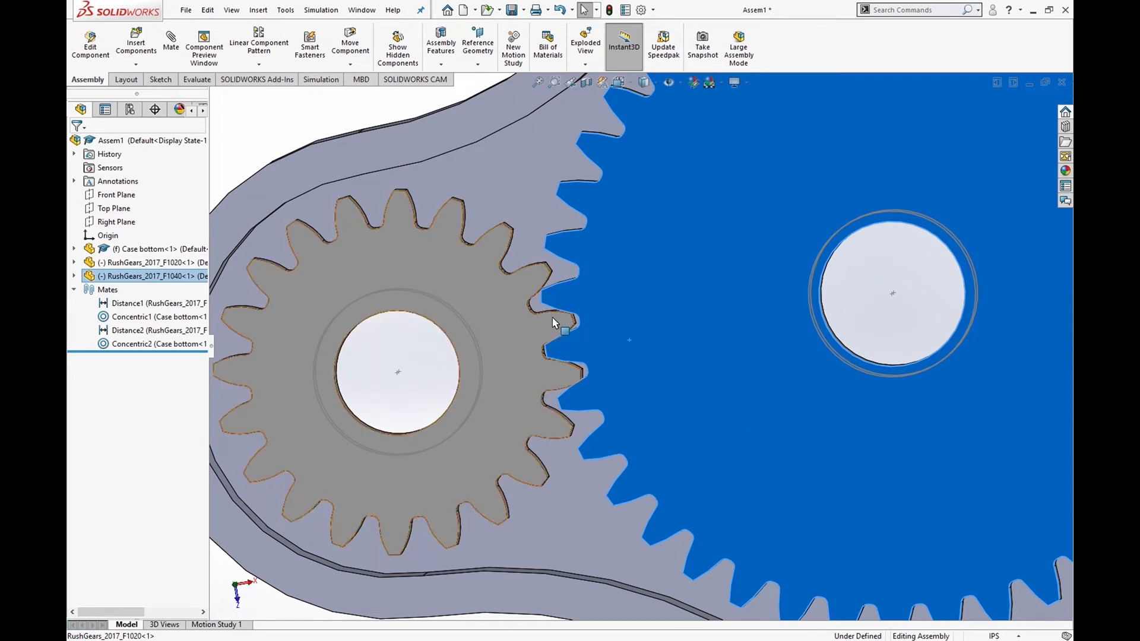
- Examine the meshed gear pair in the housing and the clearance between the small F1020 gear and the surrounding inner wall
{"action": "scroll", "coordinate": [744, 421], "scroll_direction": "up", "scroll_amount": 4}
{"action": "scroll", "coordinate": [815, 394], "scroll_direction": "up", "scroll_amount": 2}
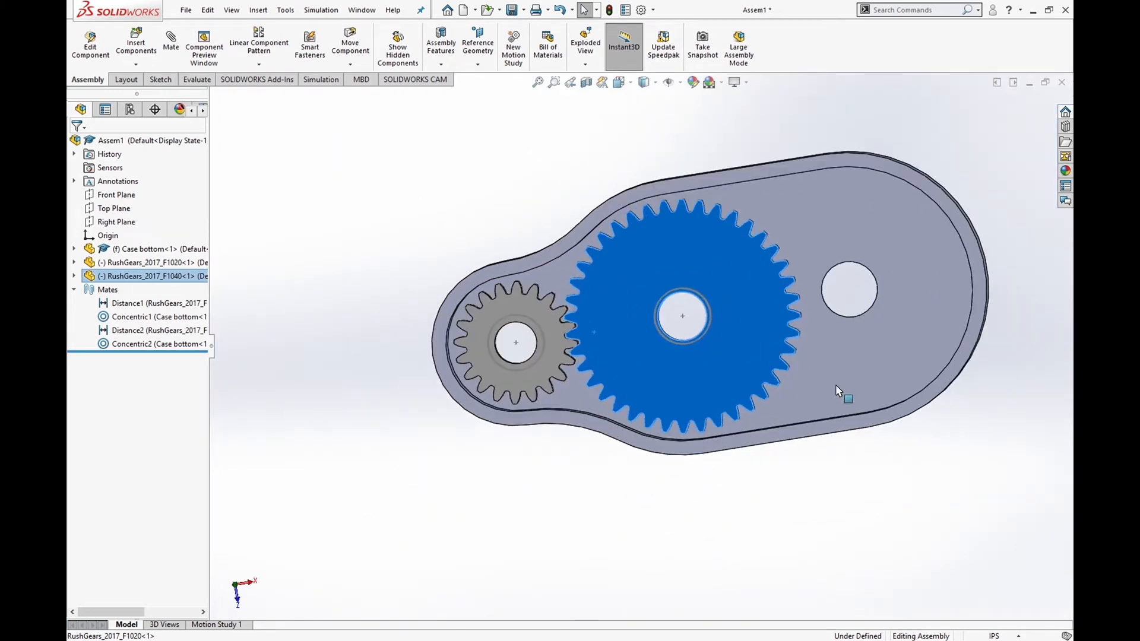
{"action": "scroll", "coordinate": [772, 337], "scroll_direction": "down", "scroll_amount": 3}
{"action": "middle_click_drag", "start_coordinate": [744, 372], "coordinate": [707, 324]}
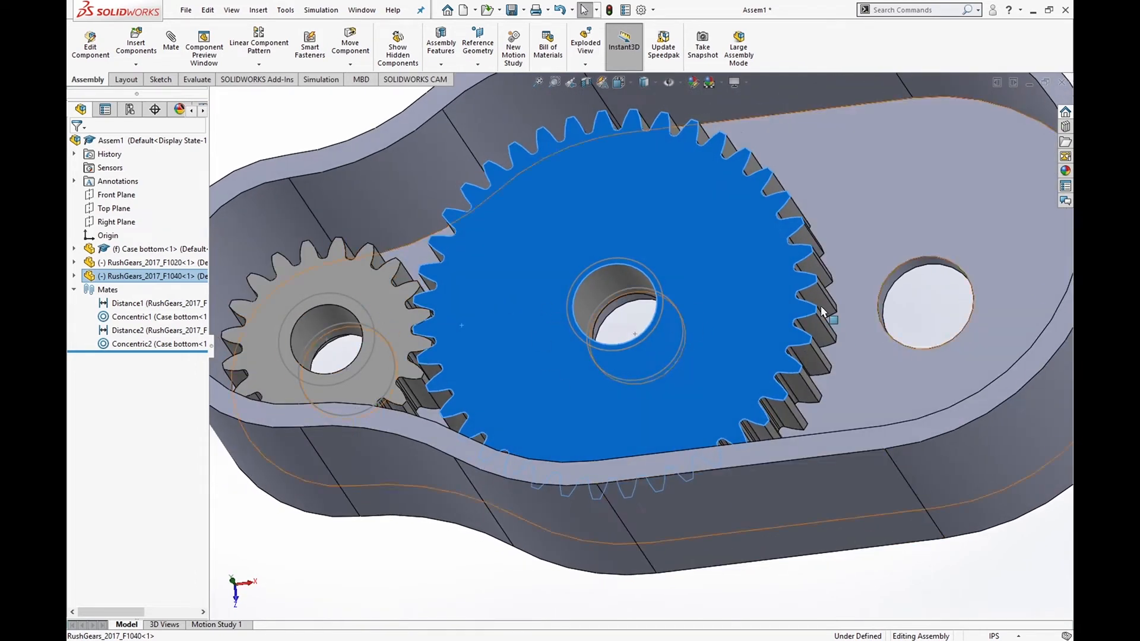
{"action": "left_click", "coordinate": [958, 542]}
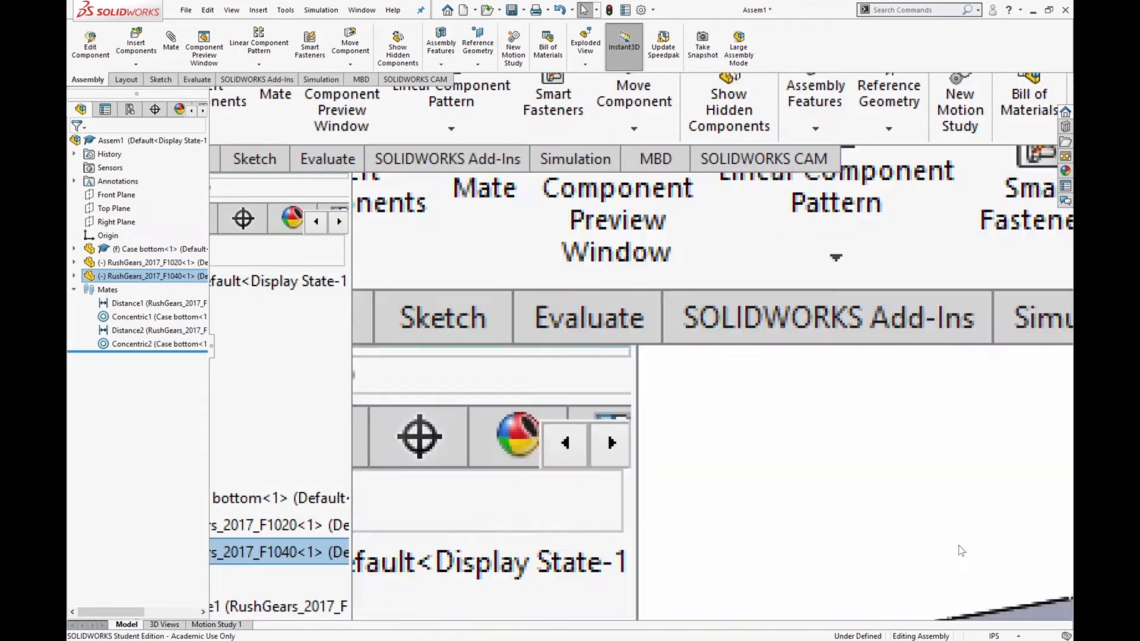
{"action": "key", "text": "f"}
{"action": "middle_click_drag", "start_coordinate": [608, 304], "coordinate": [640, 360]}
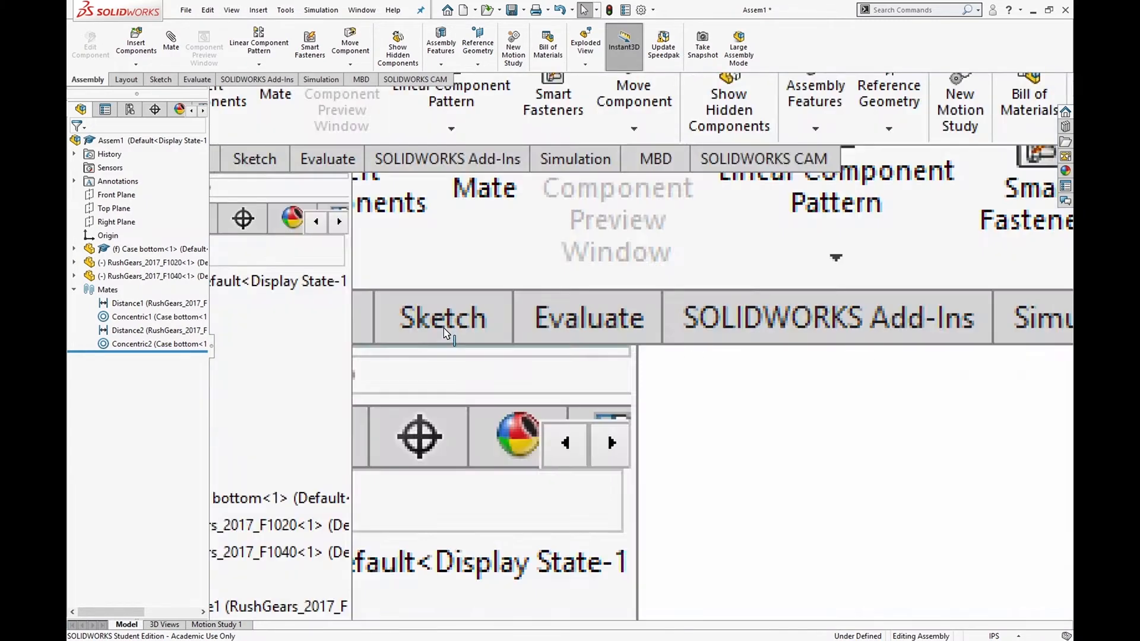
{"action": "middle_click_drag", "start_coordinate": [447, 334], "coordinate": [452, 325]}
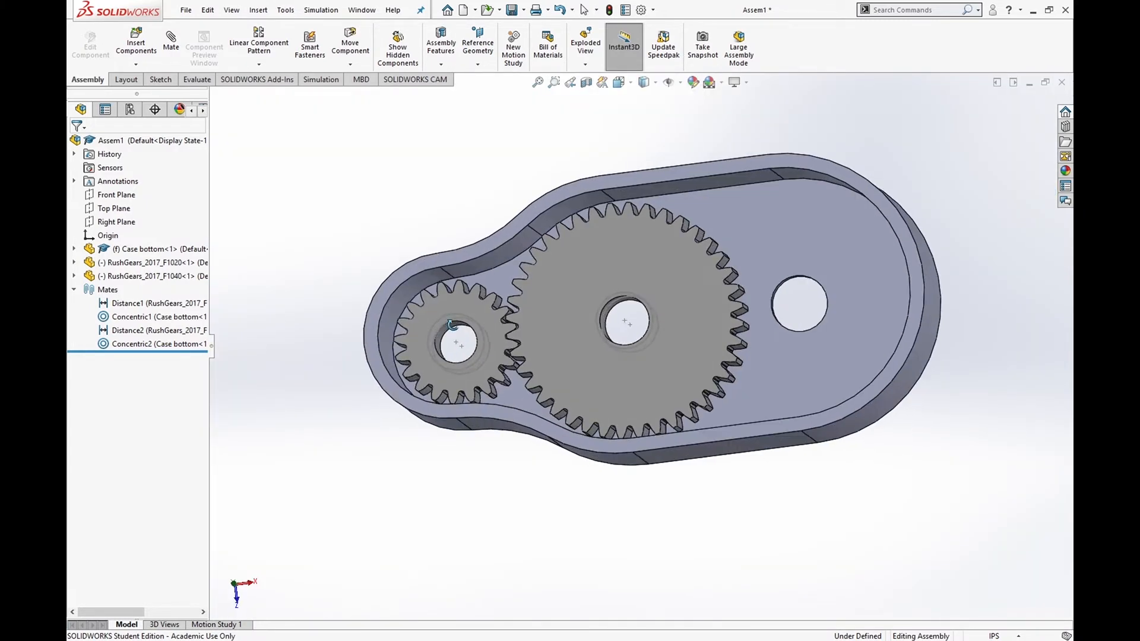
{"action": "scroll", "coordinate": [394, 301], "scroll_direction": "down", "scroll_amount": 8}
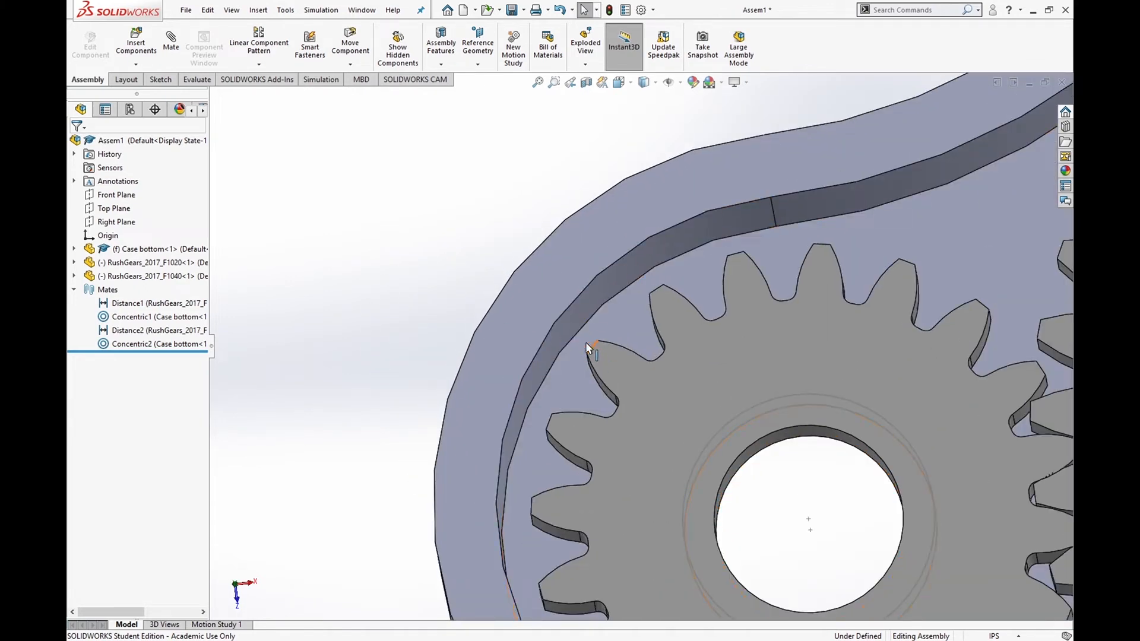
{"action": "scroll", "coordinate": [635, 326], "scroll_direction": "up", "scroll_amount": 5}
{"action": "scroll", "coordinate": [703, 455], "scroll_direction": "down", "scroll_amount": 3}
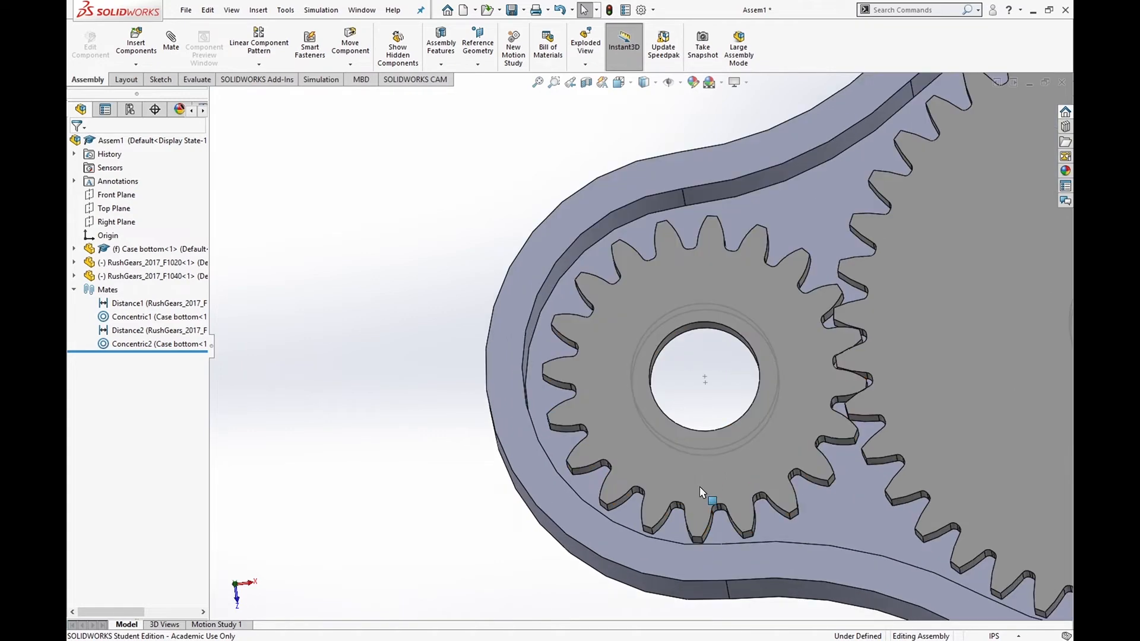
{"action": "scroll", "coordinate": [720, 542], "scroll_direction": "up", "scroll_amount": 5}
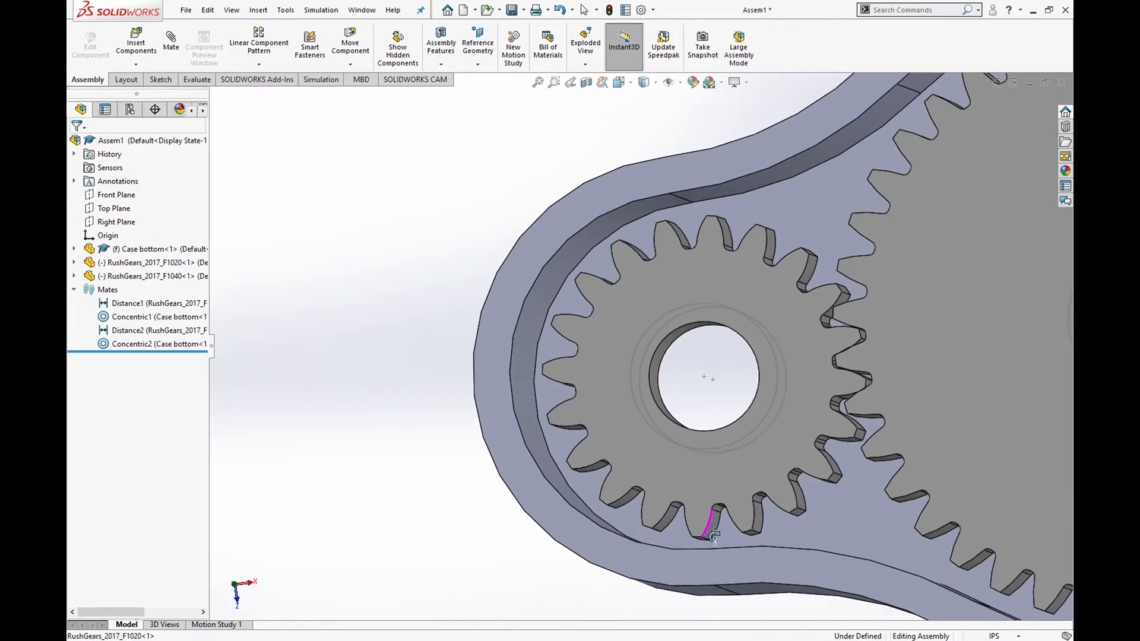
{"action": "scroll", "coordinate": [833, 280], "scroll_direction": "up", "scroll_amount": 3}
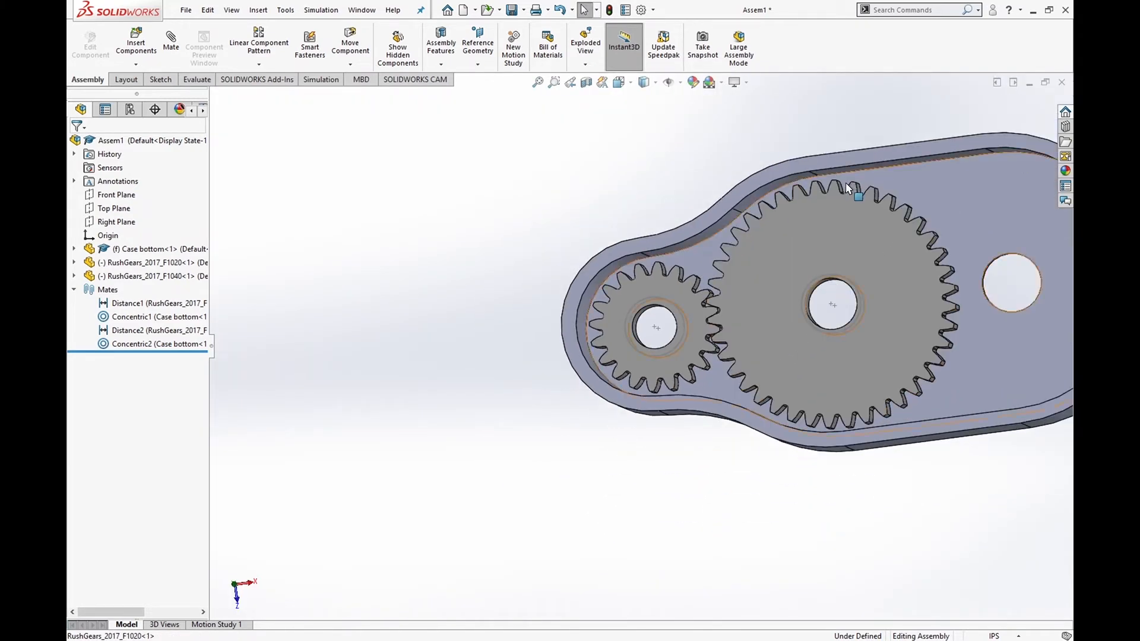
- Examine the clearance between the large F1040 gear's teeth and the housing's inner wall
{"action": "scroll", "coordinate": [790, 178], "scroll_direction": "up", "scroll_amount": 2}
{"action": "scroll", "coordinate": [795, 202], "scroll_direction": "down", "scroll_amount": 4}
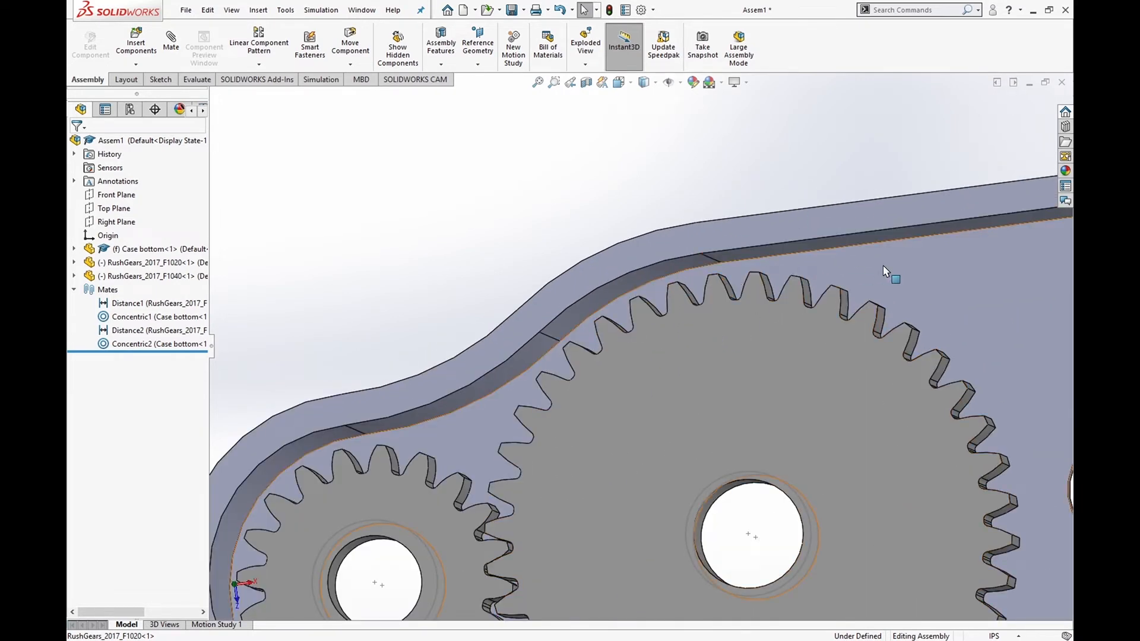
{"action": "scroll", "coordinate": [623, 357], "scroll_direction": "up", "scroll_amount": 1}
{"action": "mouse_move", "coordinate": [624, 357]}
{"action": "middle_mouse_down"}
{"action": "mouse_move", "coordinate": [642, 365]}
{"action": "mouse_move", "coordinate": [623, 360]}
{"action": "middle_mouse_up"}
{"action": "scroll", "coordinate": [771, 248], "scroll_direction": "down", "scroll_amount": 3}
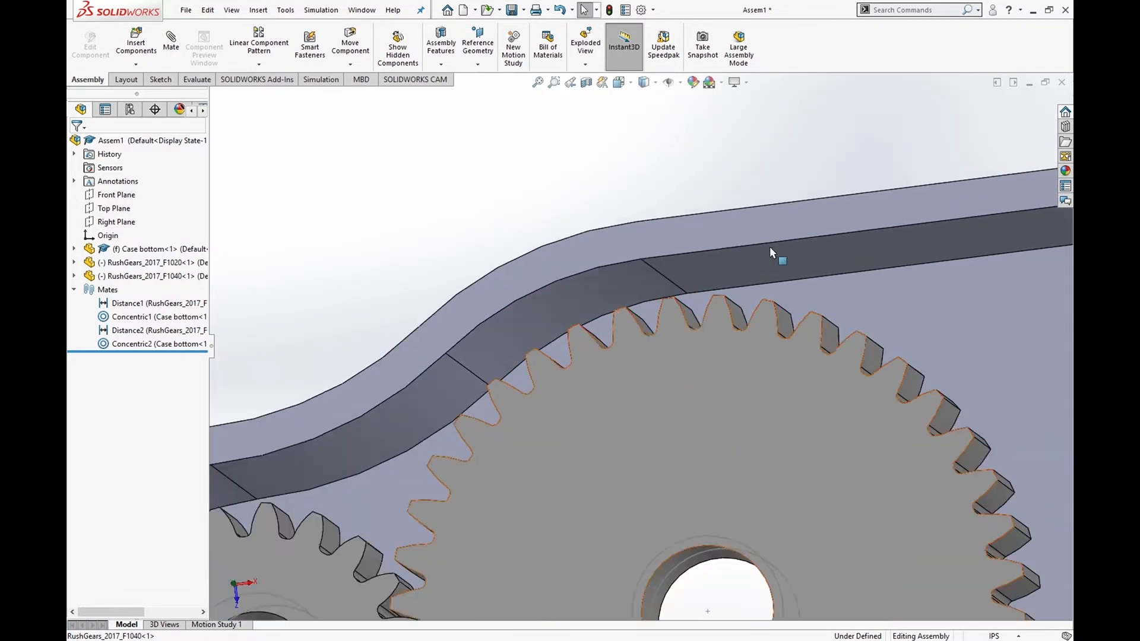
{"action": "scroll", "coordinate": [841, 295], "scroll_direction": "up", "scroll_amount": 7}
{"action": "scroll", "coordinate": [697, 381], "scroll_direction": "up", "scroll_amount": 2}
{"action": "middle_click_drag", "start_coordinate": [699, 382], "coordinate": [709, 398]}
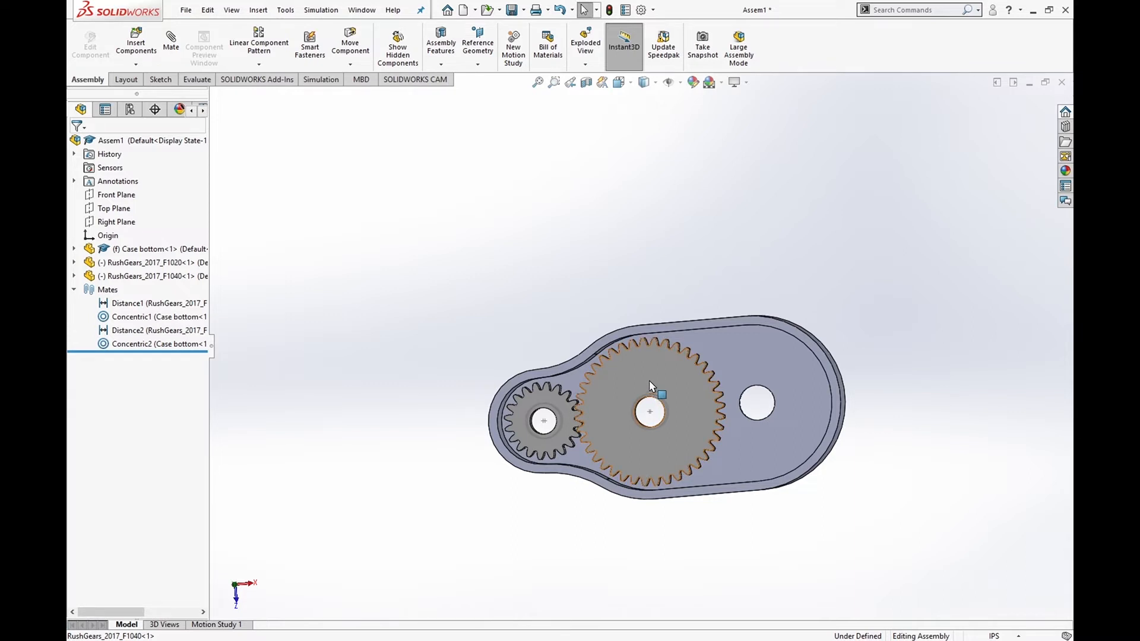
{"action": "scroll", "coordinate": [650, 383], "scroll_direction": "down", "scroll_amount": 5}
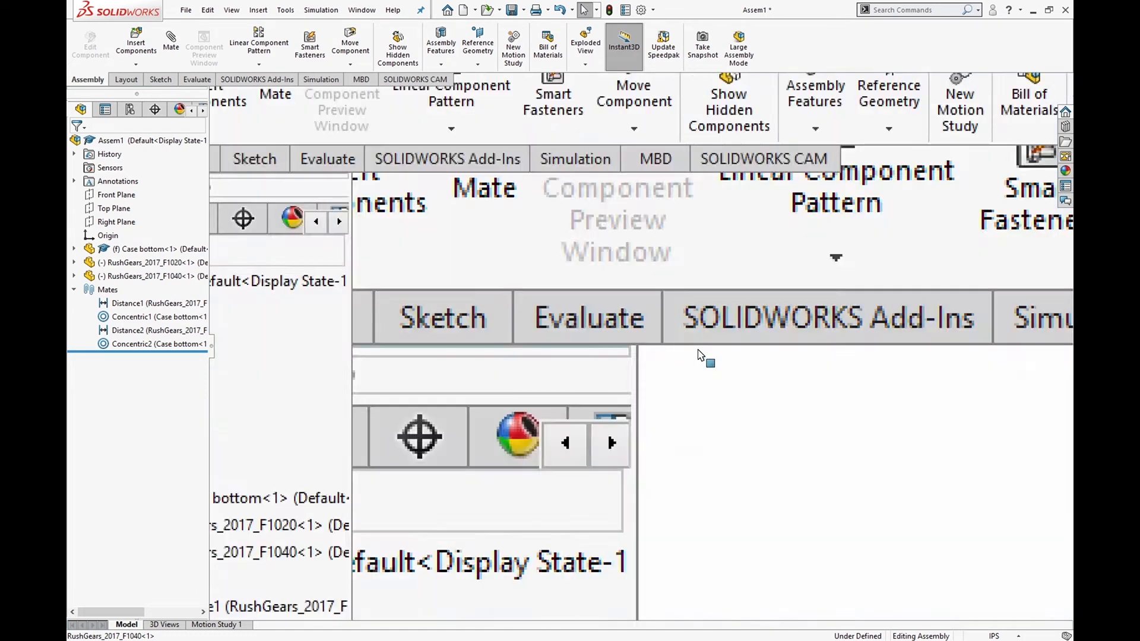
- Insert a second RushGears_2017_F1020 gear and mate its end face coincident with the F1040 gear's upper face
{"action": "middle_click_drag", "start_coordinate": [700, 355], "coordinate": [697, 331]}
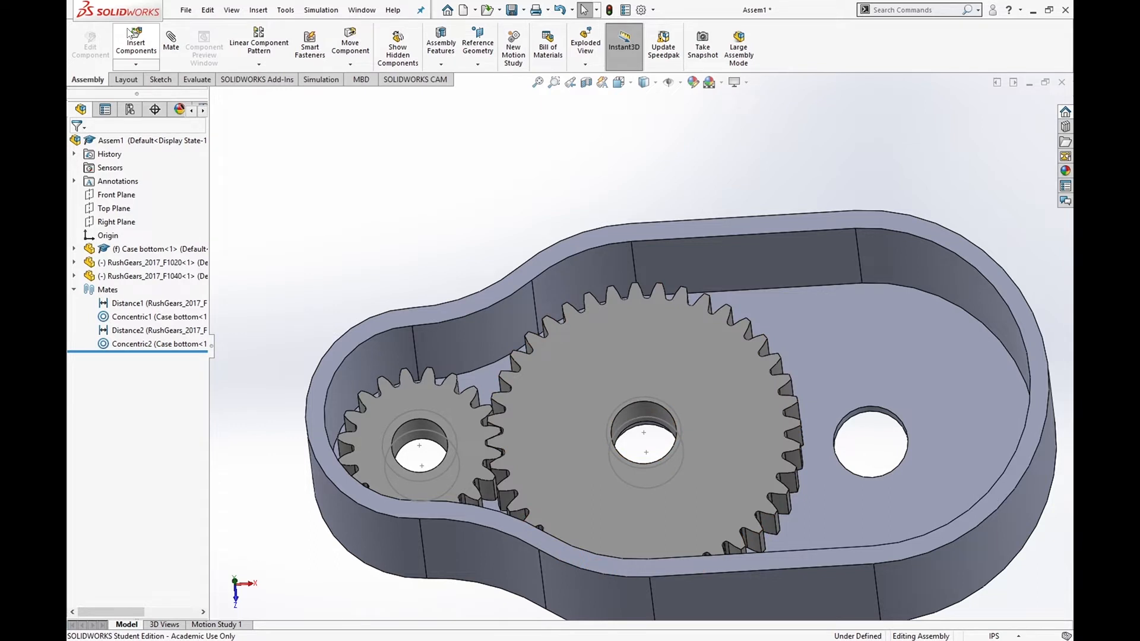
{"action": "left_click", "coordinate": [153, 39]}
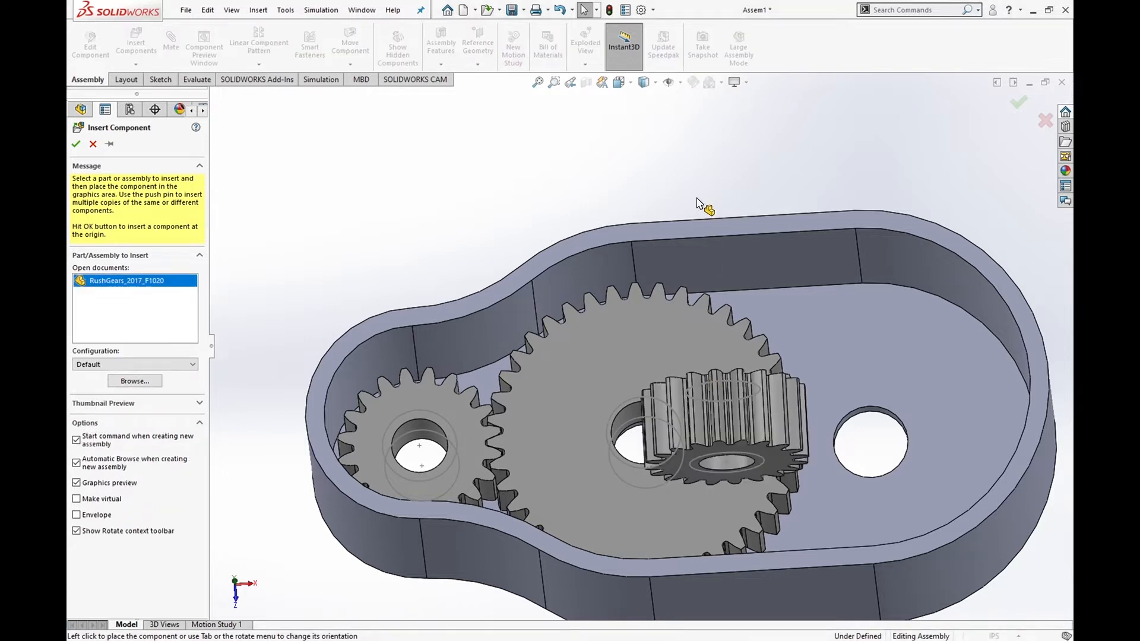
{"action": "left_click", "coordinate": [664, 207]}
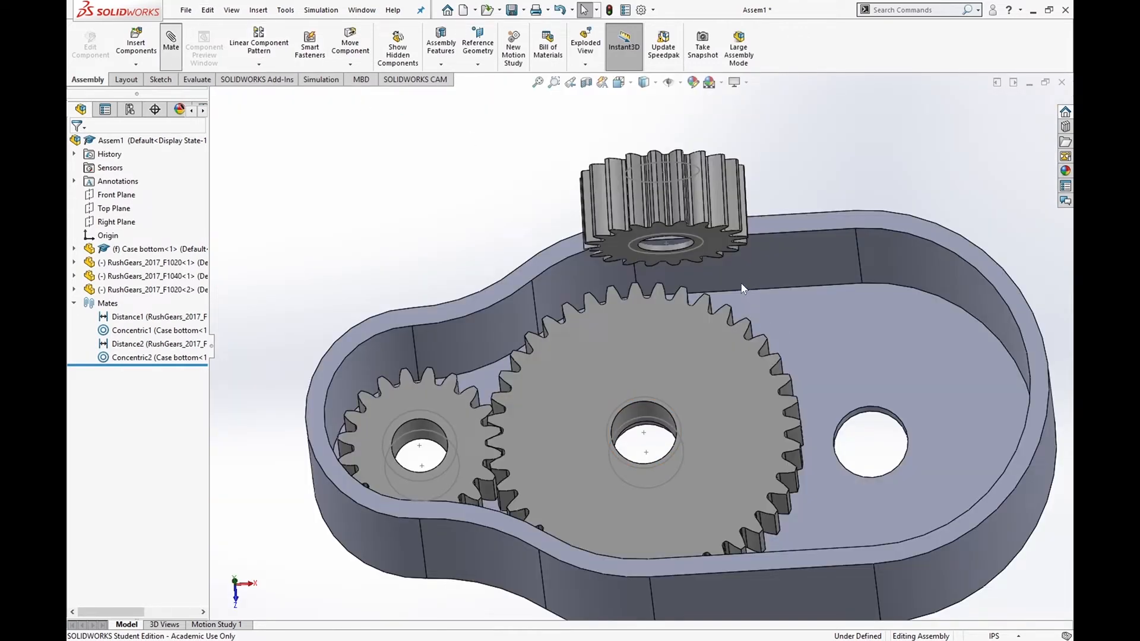
{"action": "left_click", "coordinate": [714, 244]}
{"action": "left_click", "coordinate": [739, 454]}
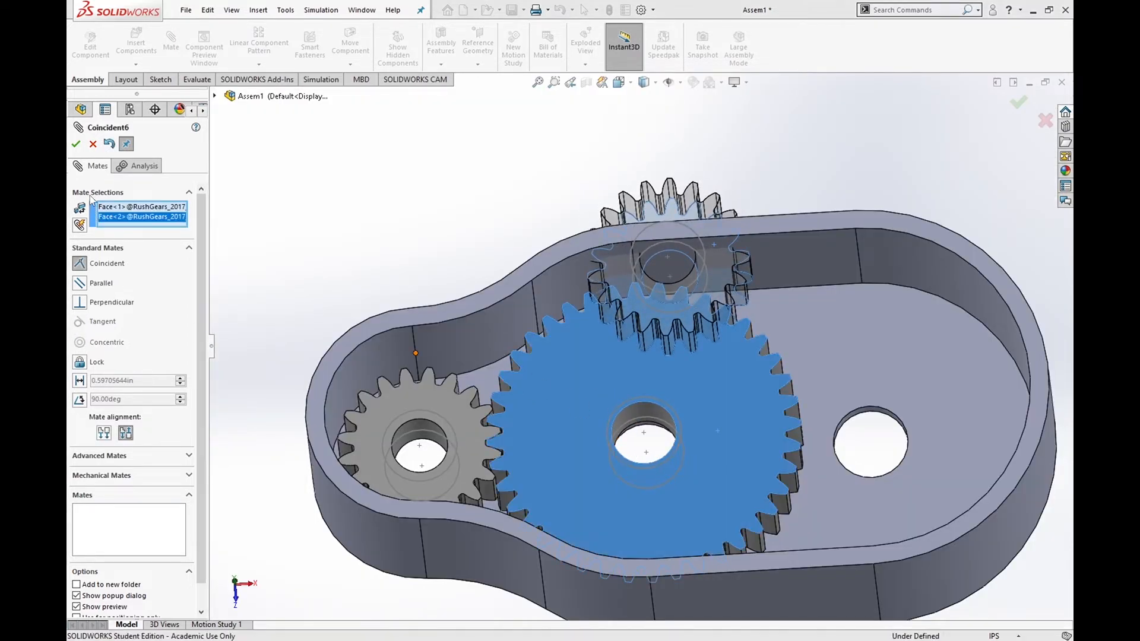
{"action": "left_click", "coordinate": [76, 144]}
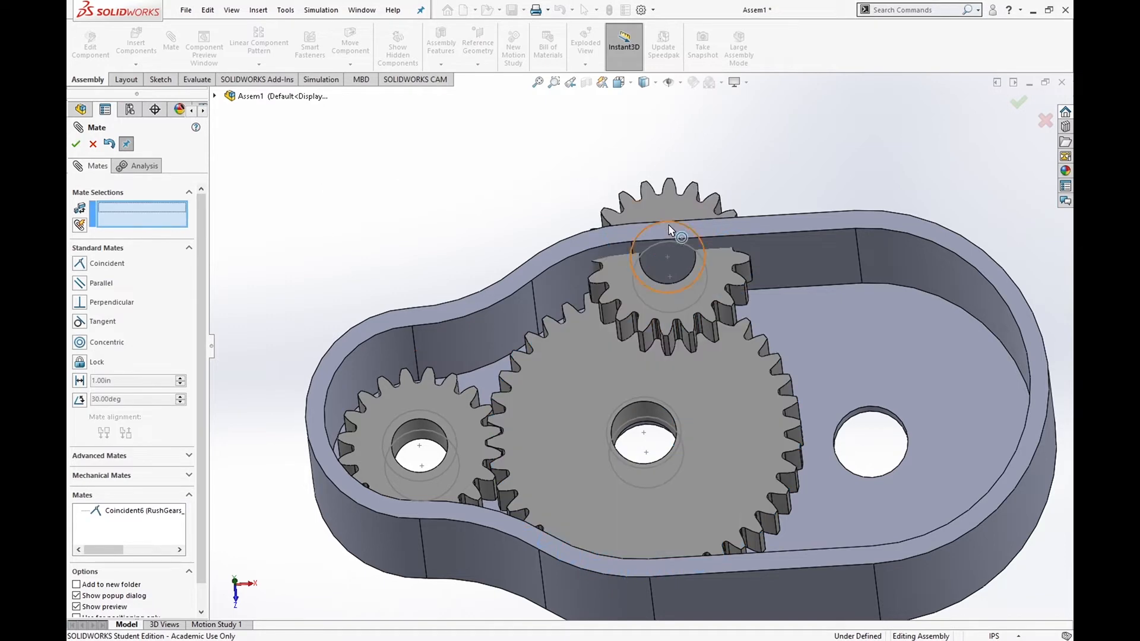
- Add a concentric mate between the second RushGears_2017_F1020 gear's bore and the F1040 gear's bore, and finish mating
{"action": "left_click", "coordinate": [671, 283]}
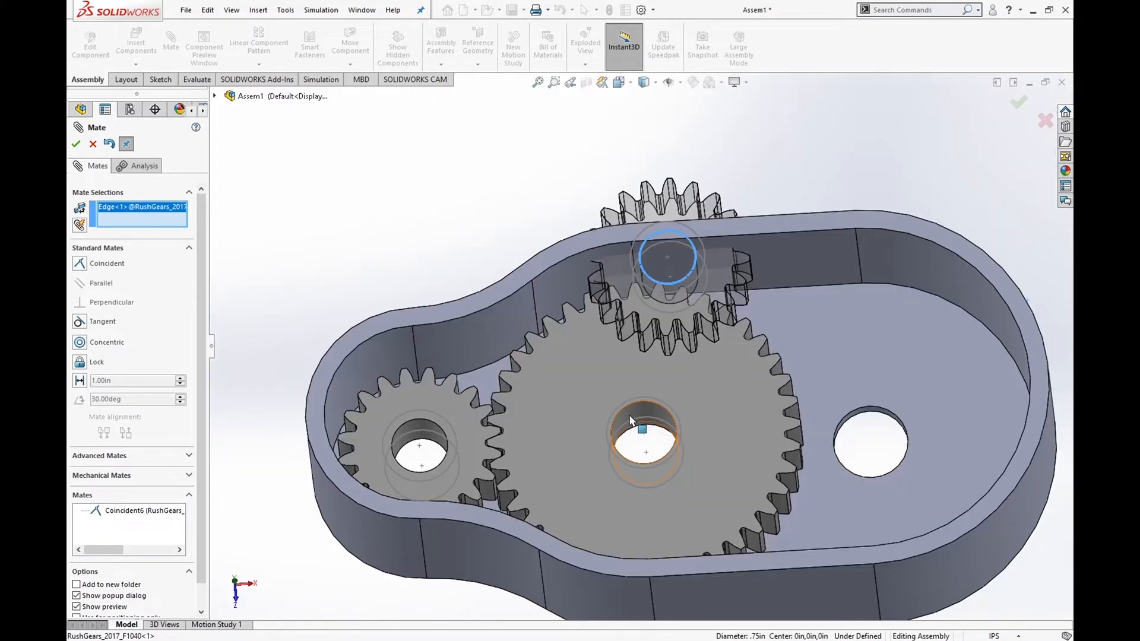
{"action": "left_click", "coordinate": [654, 457]}
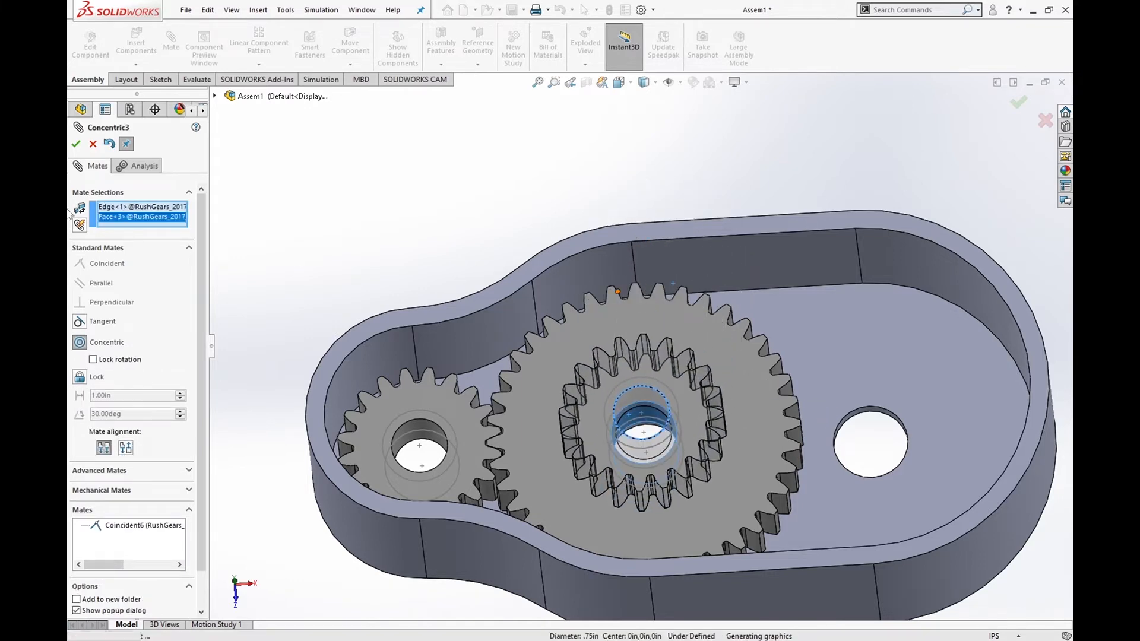
{"action": "left_click", "coordinate": [76, 144]}
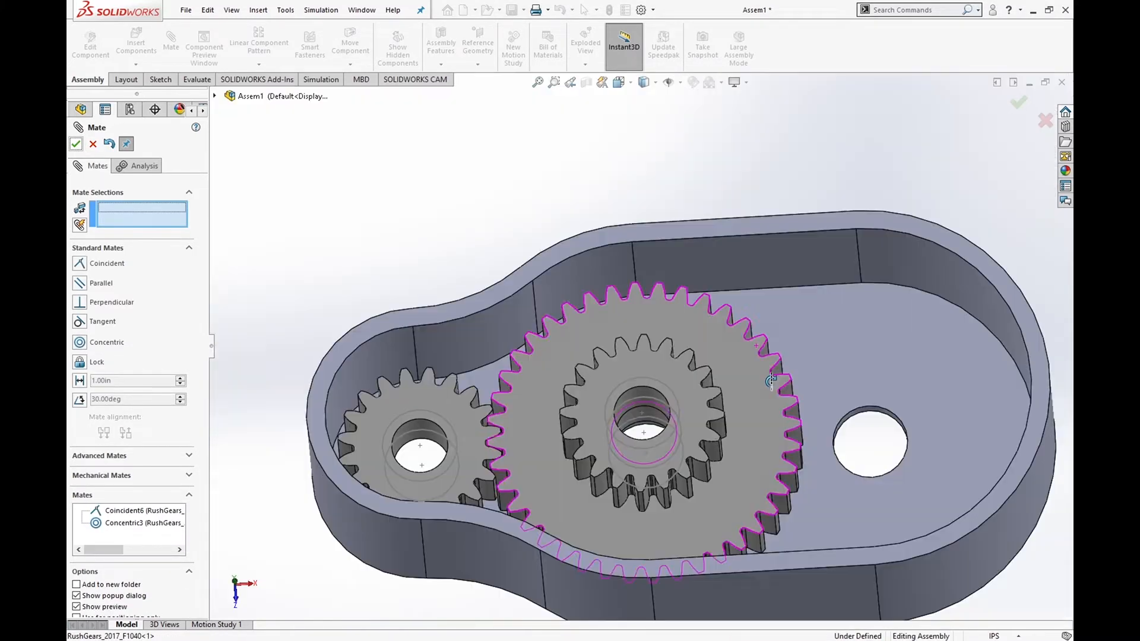
{"action": "middle_click_drag", "start_coordinate": [771, 381], "coordinate": [764, 324]}
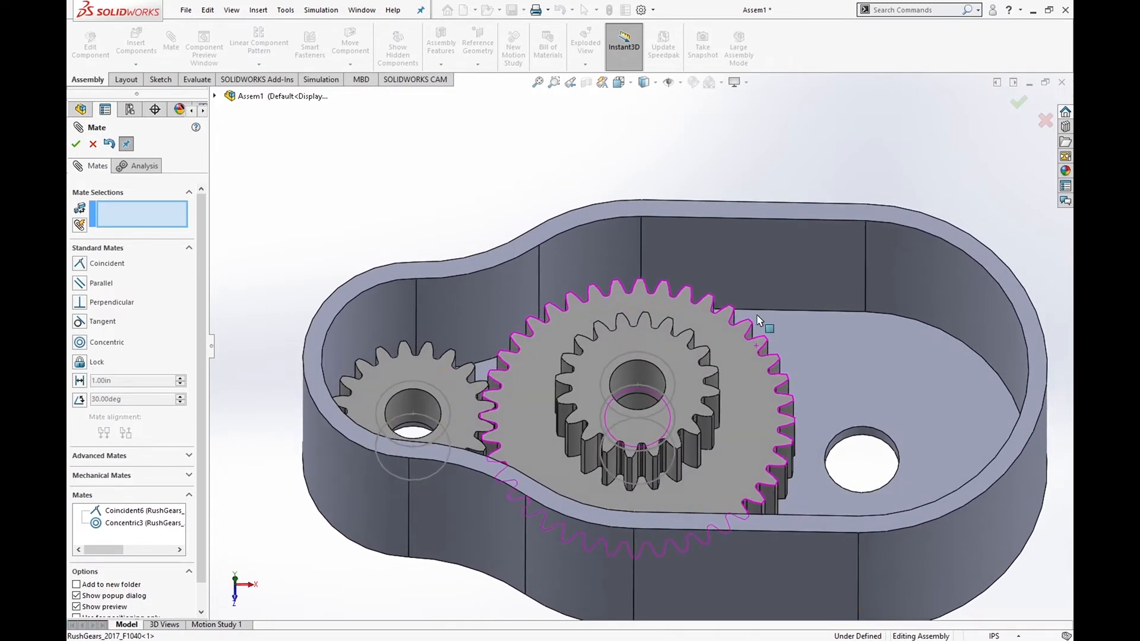
{"action": "left_click", "coordinate": [75, 143]}
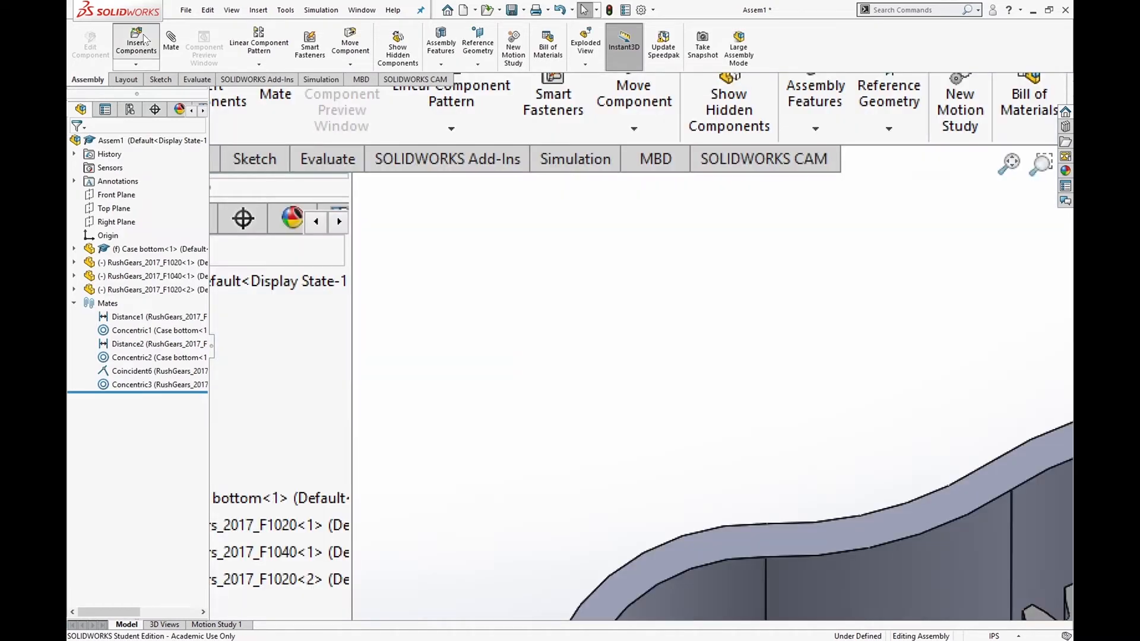
- Insert a second RushGears_2017_F1040 gear and add a 0.125 in distance mate between its underside and the first F1040 gear's upper face
{"action": "left_click", "coordinate": [144, 41]}
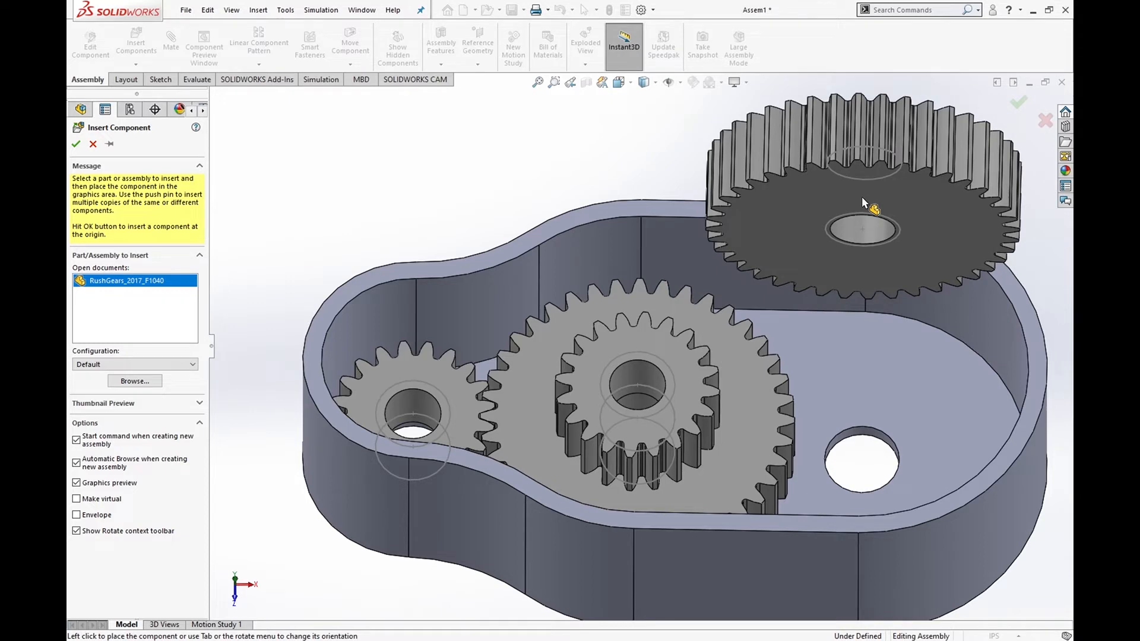
{"action": "left_click", "coordinate": [868, 212]}
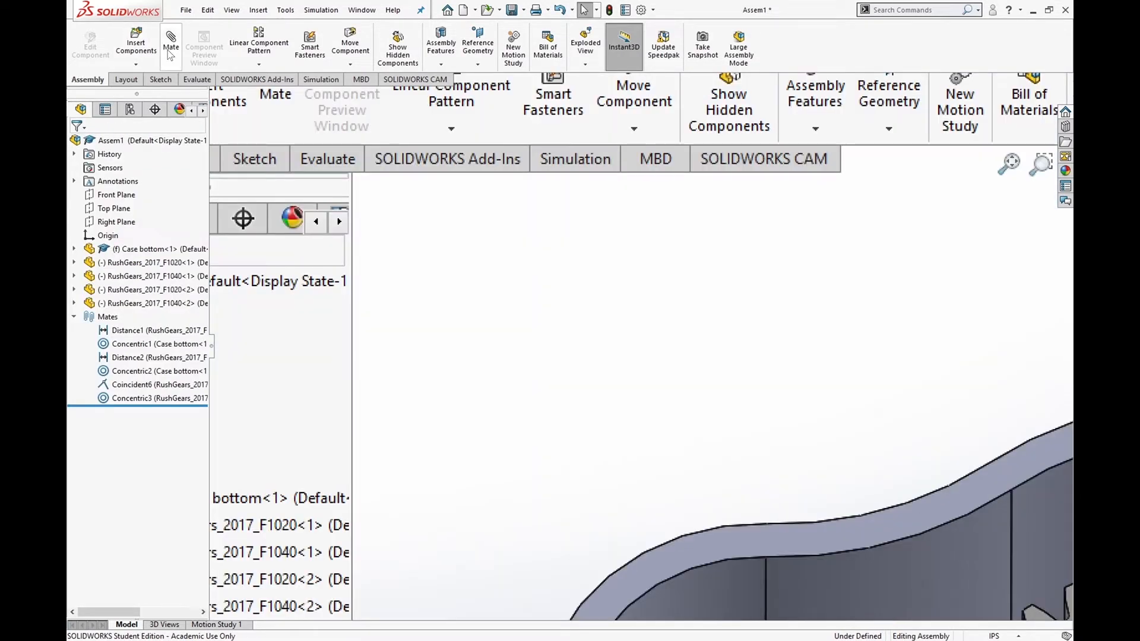
{"action": "left_click", "coordinate": [171, 47]}
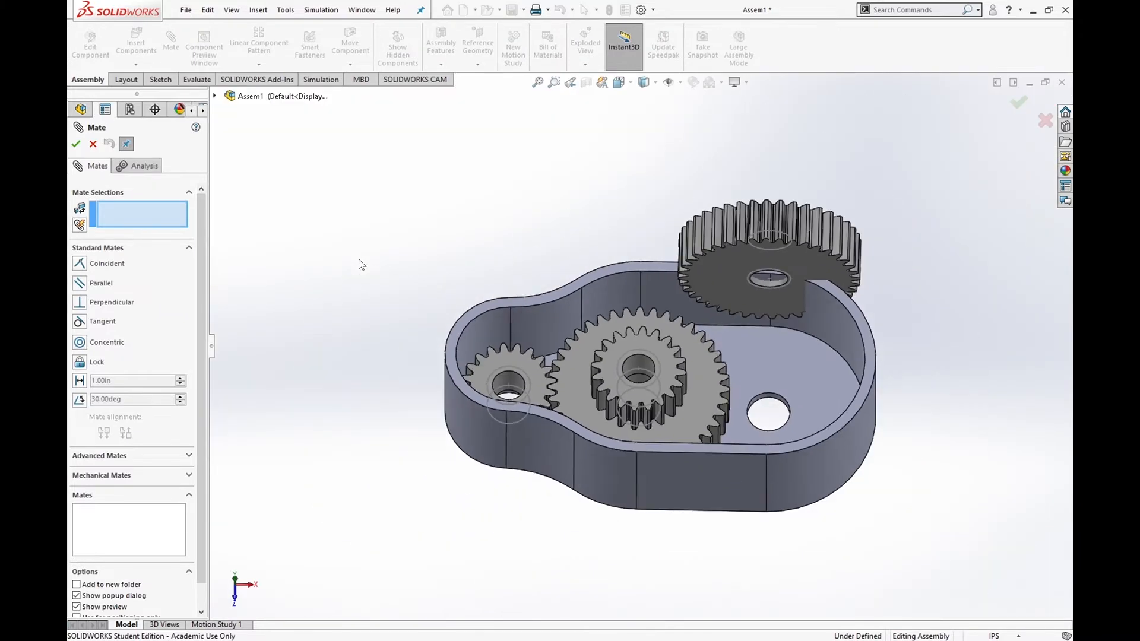
{"action": "left_click", "coordinate": [714, 289]}
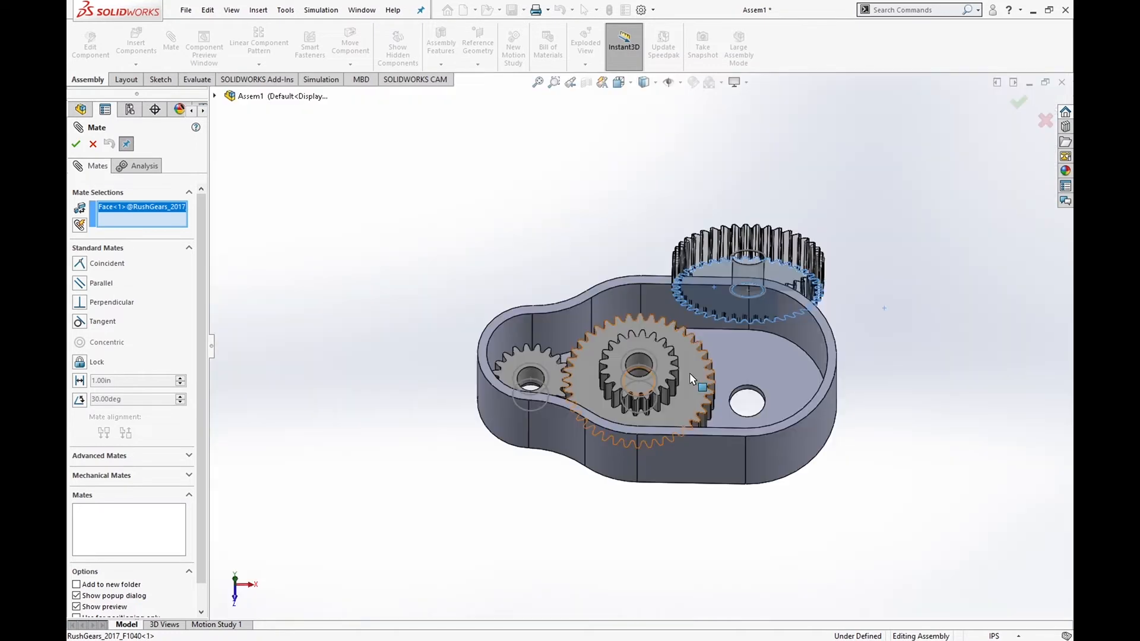
{"action": "left_click", "coordinate": [691, 380]}
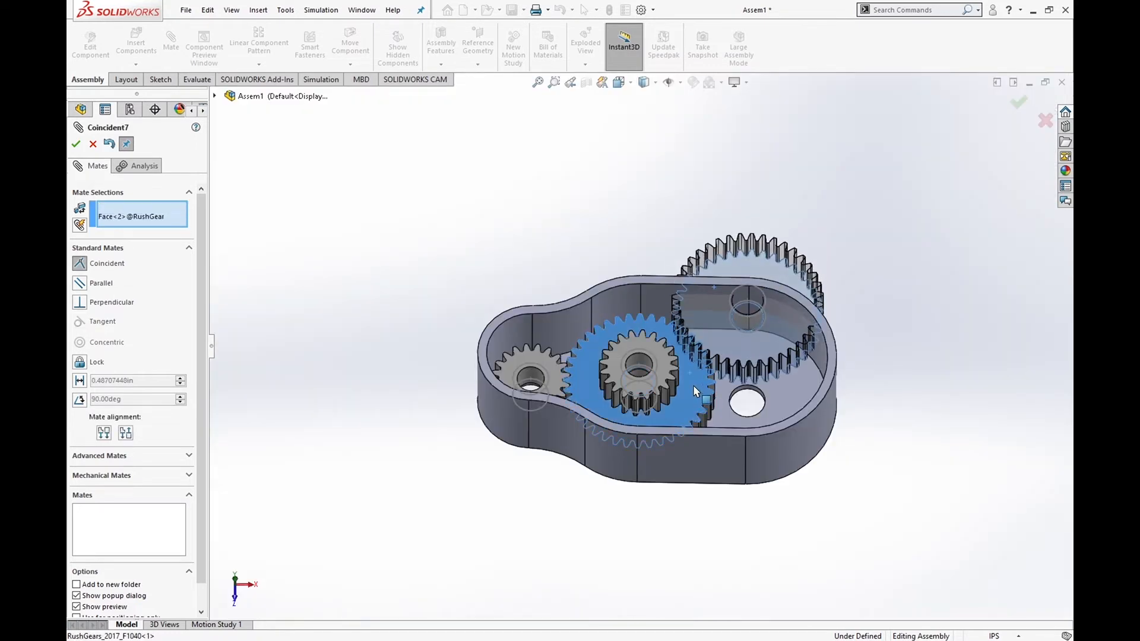
{"action": "left_click", "coordinate": [79, 381]}
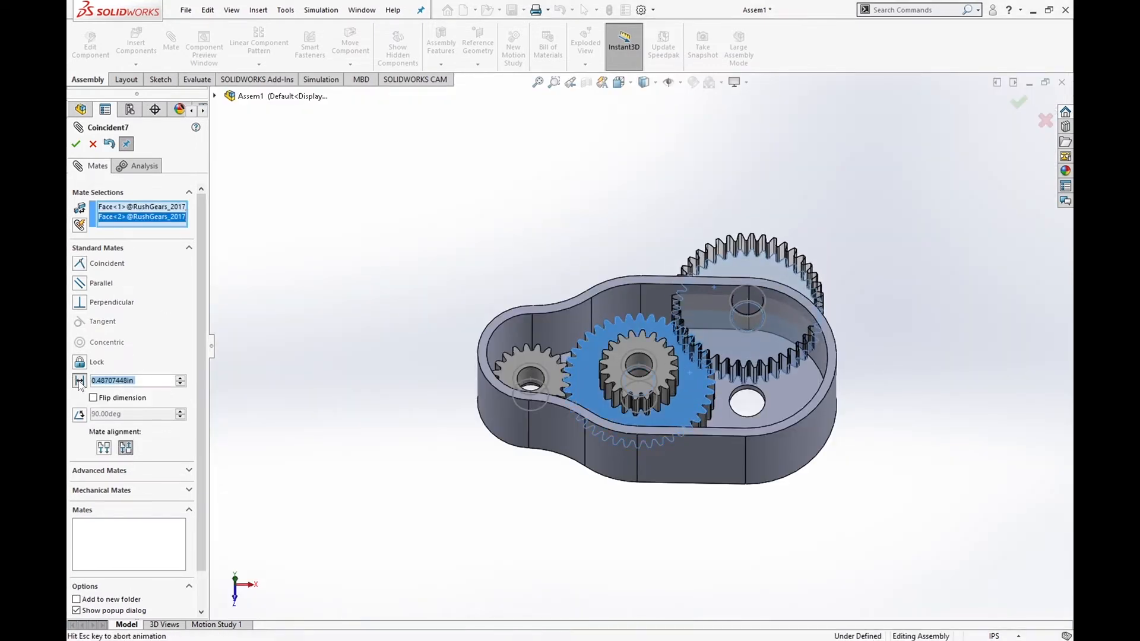
{"action": "key", "text": "BackSpace"}
{"action": "type", "text": "0.125"}
{"action": "key", "text": "Return"}
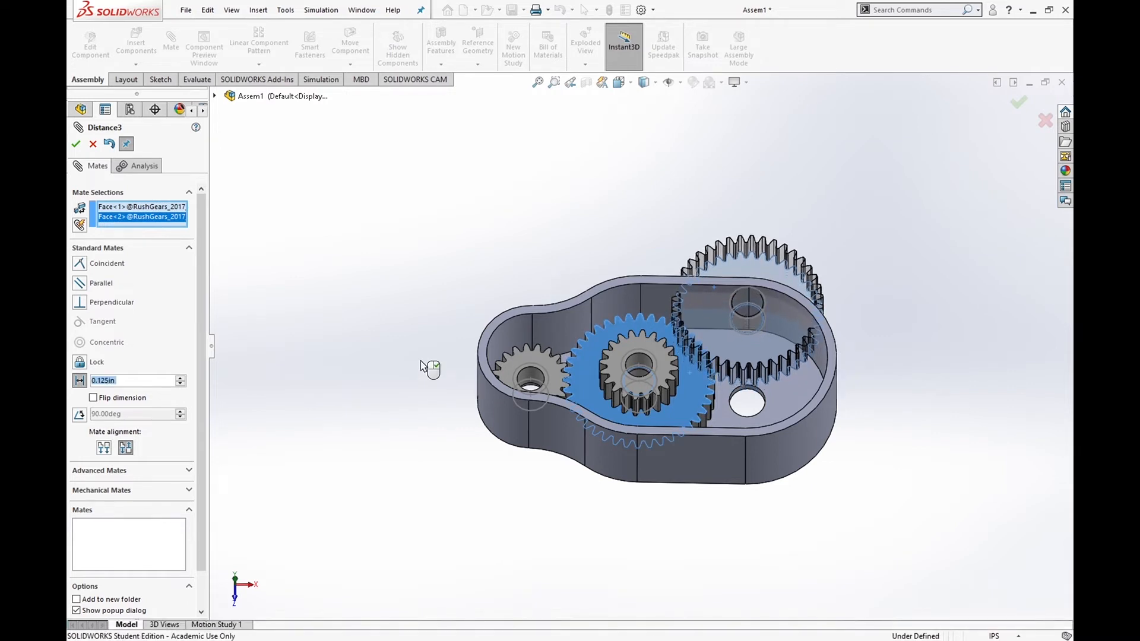
{"action": "left_click", "coordinate": [132, 384]}
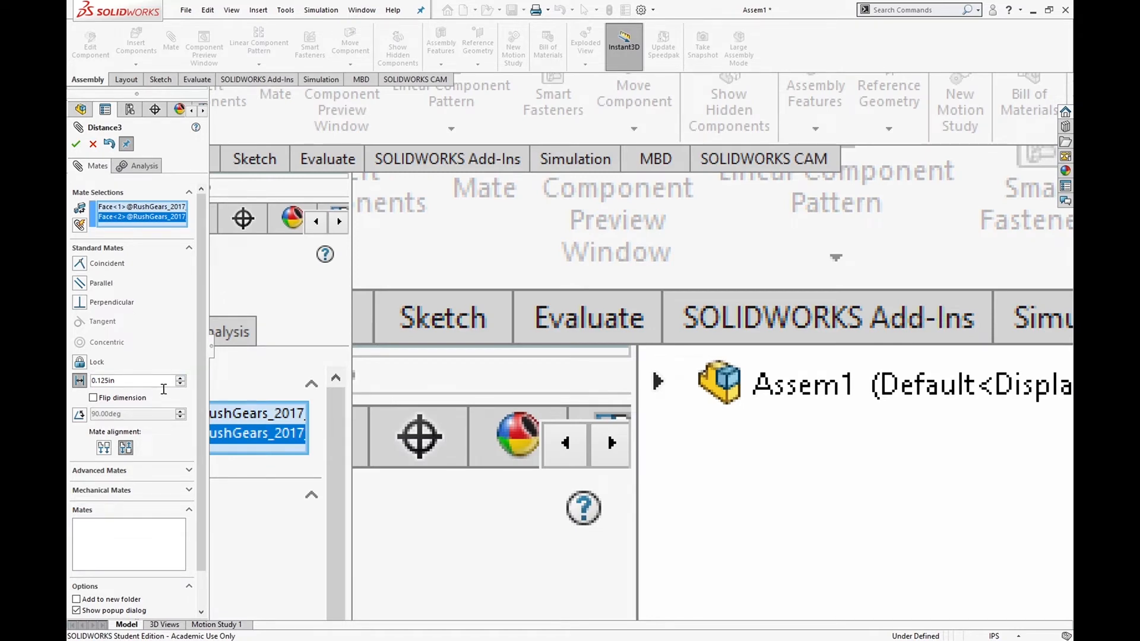
{"action": "key", "text": "Return"}
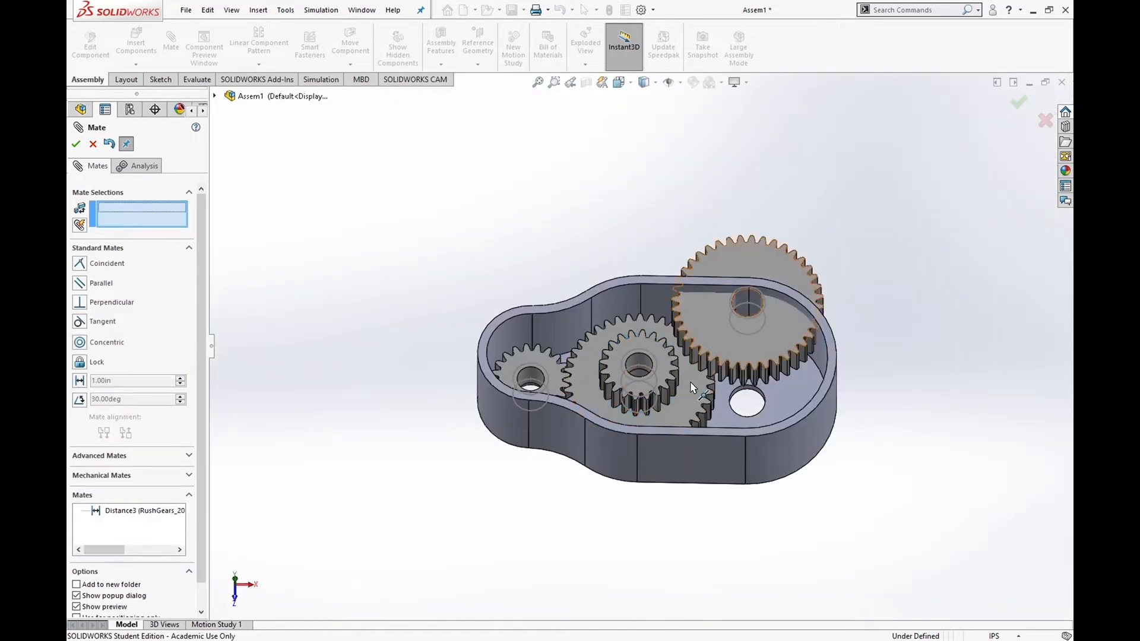
- Add a concentric mate between the second RushGears_2017_F1040 gear's bore edge and the Case bottom housing's remaining large-end shaft hole, and finish mating
{"action": "scroll", "coordinate": [701, 382], "scroll_direction": "down", "scroll_amount": 8}
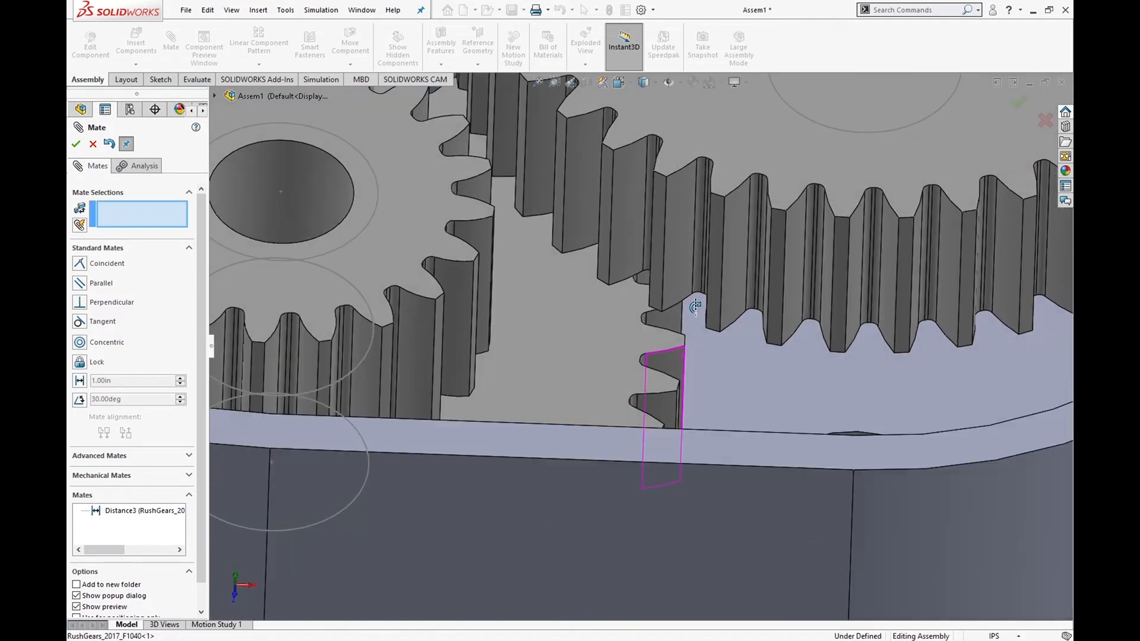
{"action": "scroll", "coordinate": [689, 282], "scroll_direction": "up", "scroll_amount": 10}
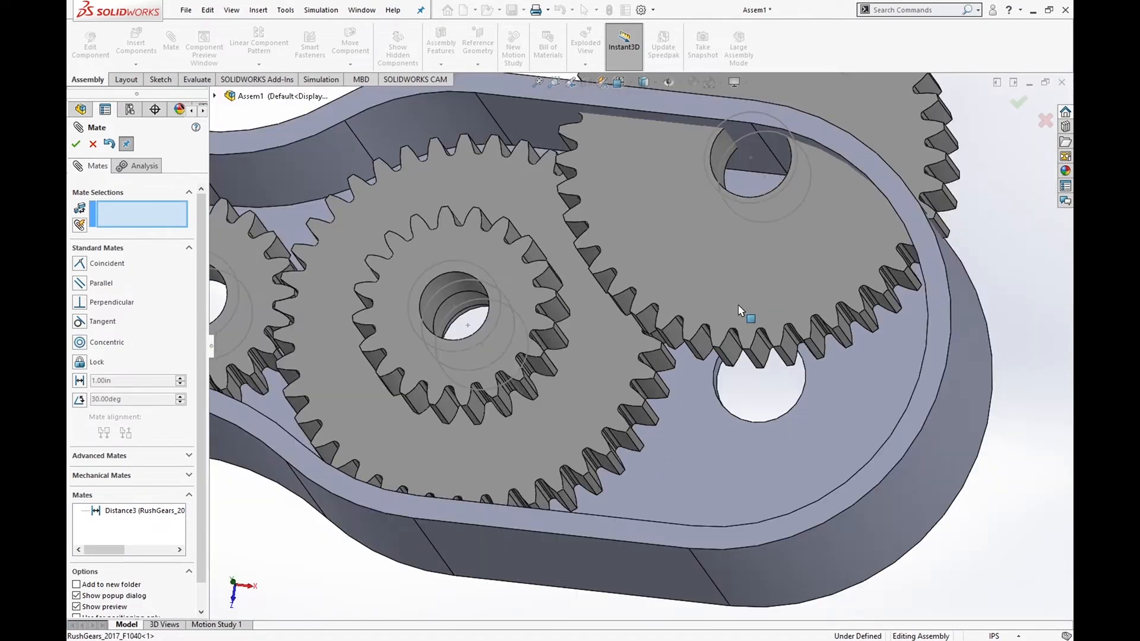
{"action": "key", "text": "Escape"}
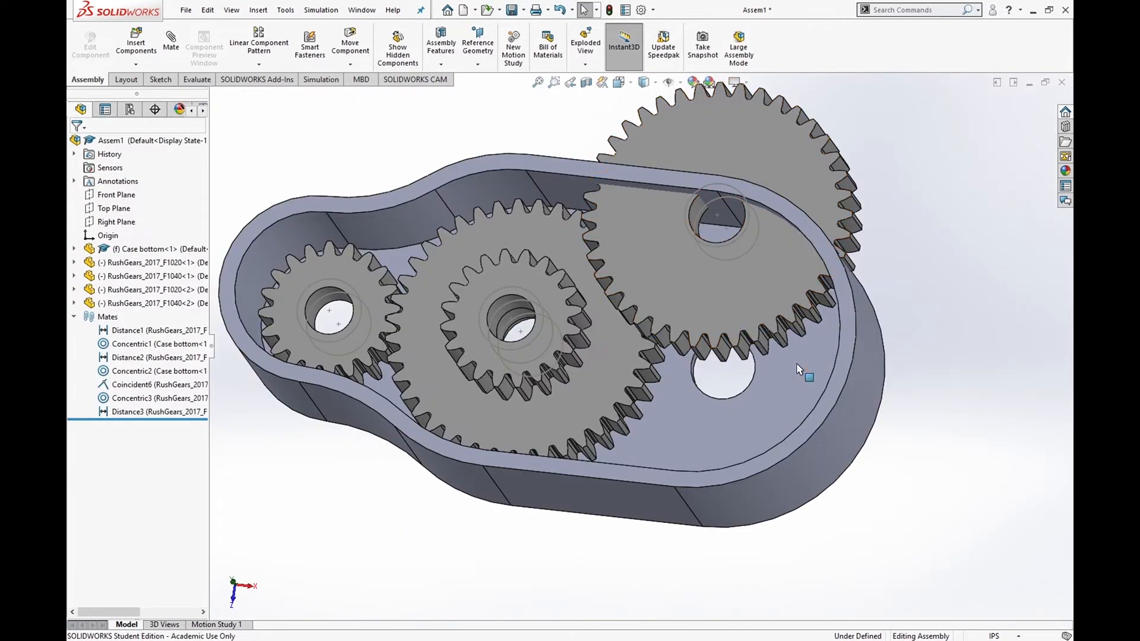
{"action": "left_click", "coordinate": [171, 40]}
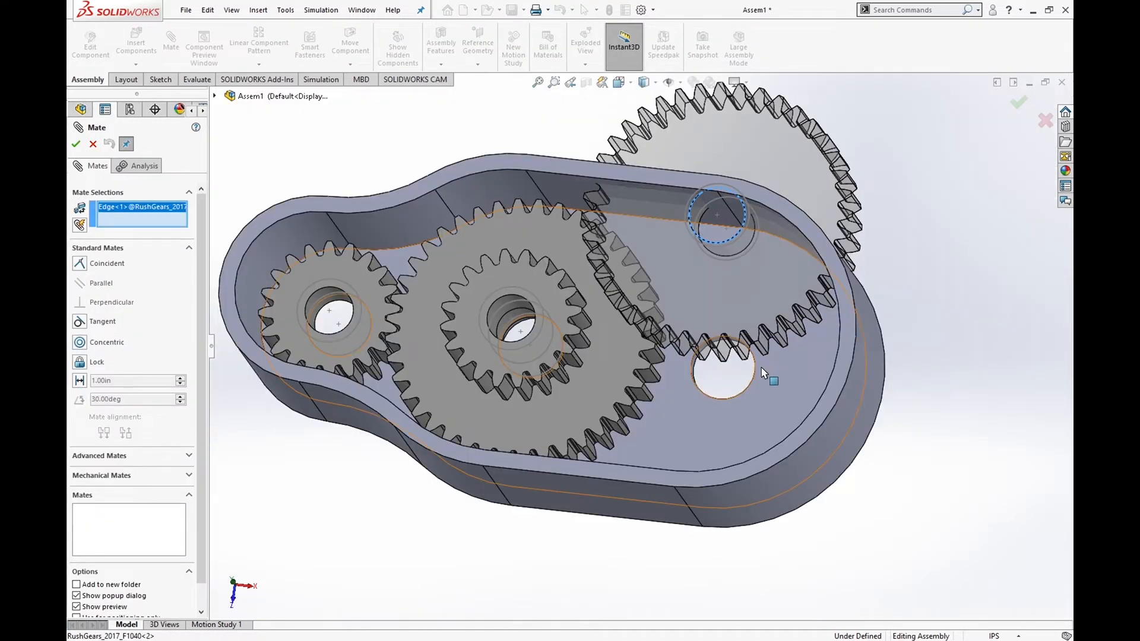
{"action": "left_click", "coordinate": [707, 398]}
{"action": "left_click", "coordinate": [706, 396]}
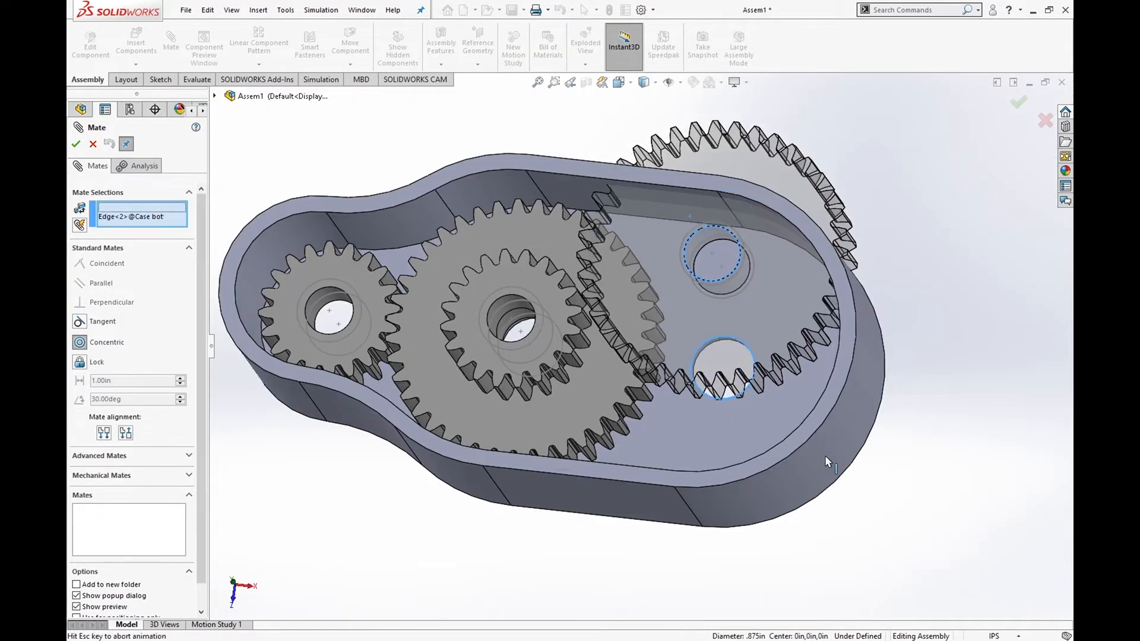
{"action": "left_click", "coordinate": [74, 144]}
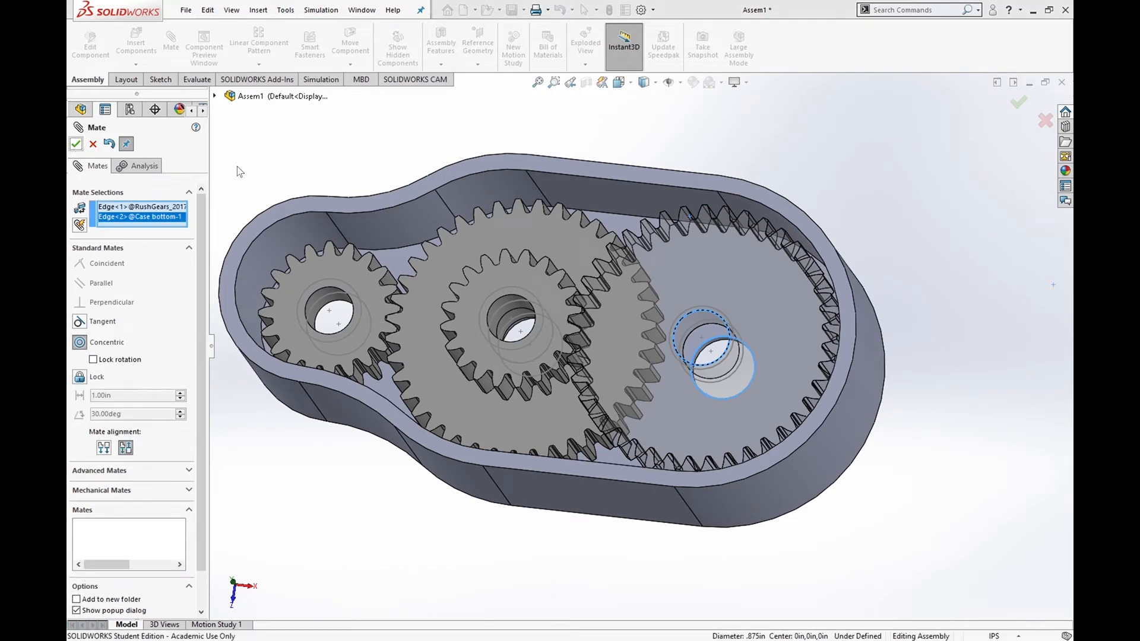
{"action": "scroll", "coordinate": [687, 285], "scroll_direction": "down", "scroll_amount": 1}
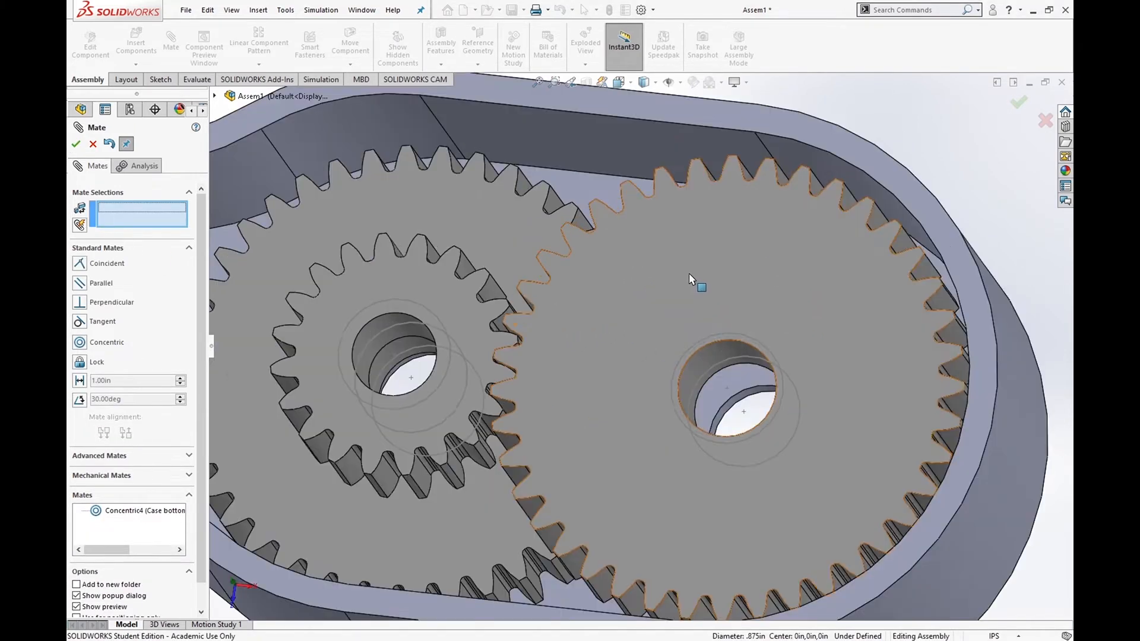
{"action": "scroll", "coordinate": [736, 286], "scroll_direction": "up", "scroll_amount": 5}
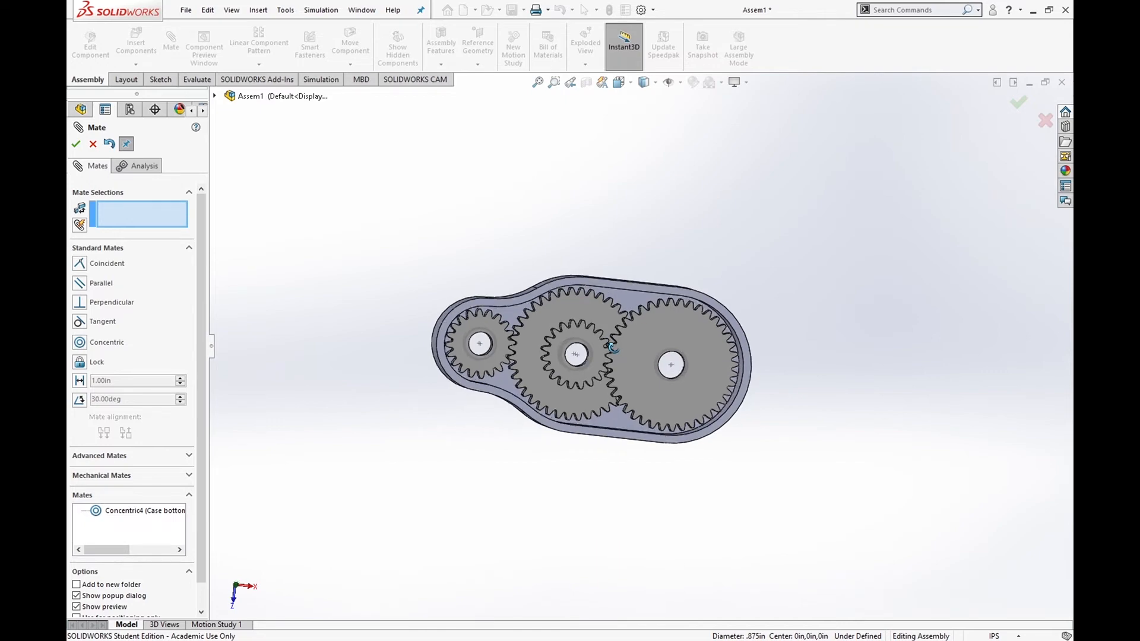
{"action": "scroll", "coordinate": [637, 365], "scroll_direction": "down", "scroll_amount": 3}
{"action": "scroll", "coordinate": [644, 359], "scroll_direction": "up", "scroll_amount": 1}
{"action": "middle_click_drag", "start_coordinate": [646, 357], "coordinate": [646, 270]}
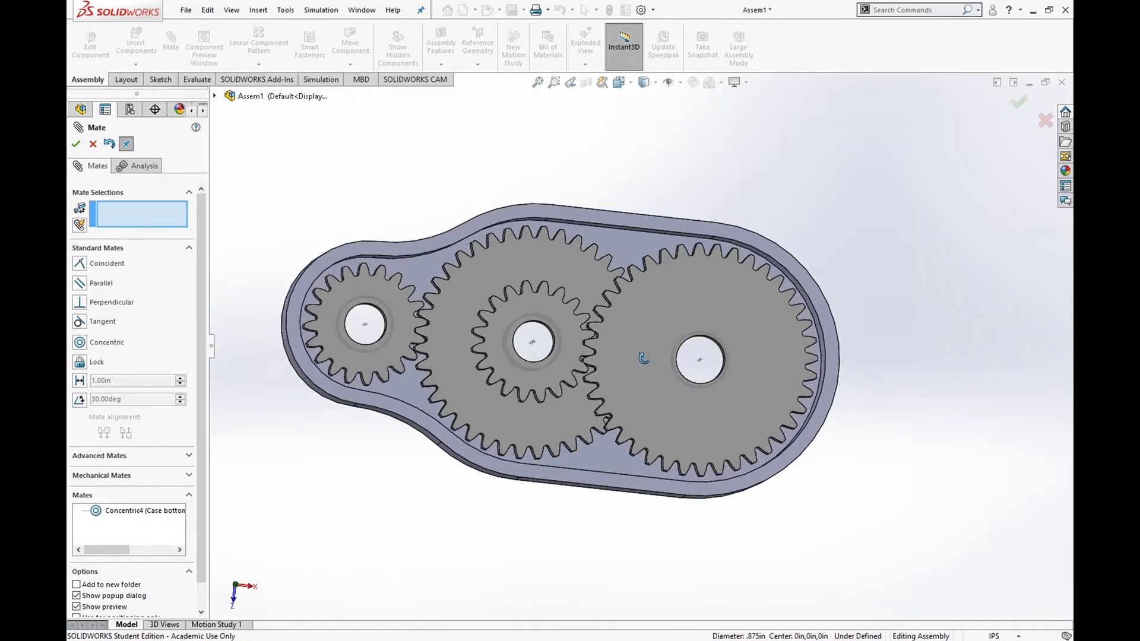
{"action": "left_click", "coordinate": [76, 144]}
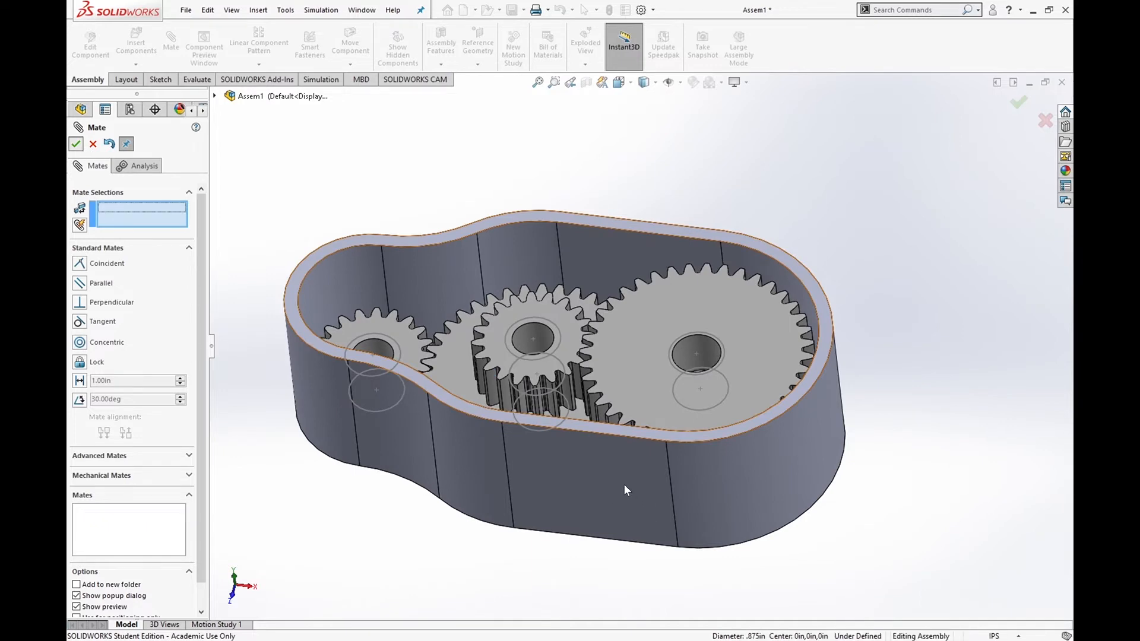
- Hide the Case bottom housing in the assembly
{"action": "left_click", "coordinate": [624, 483]}
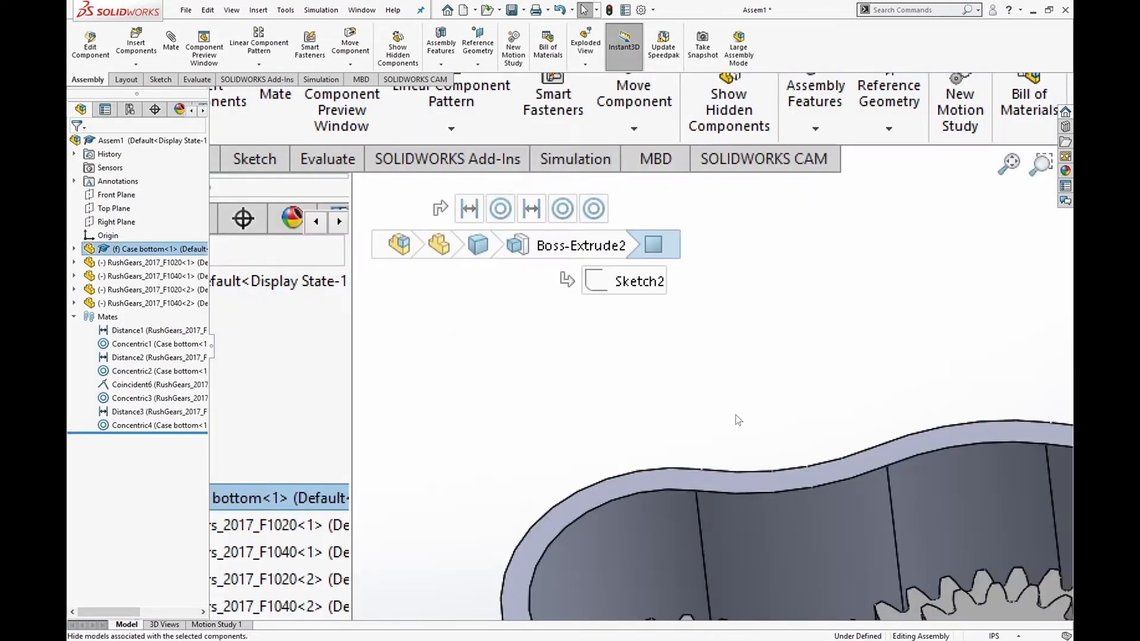
{"action": "key", "text": "Tab"}
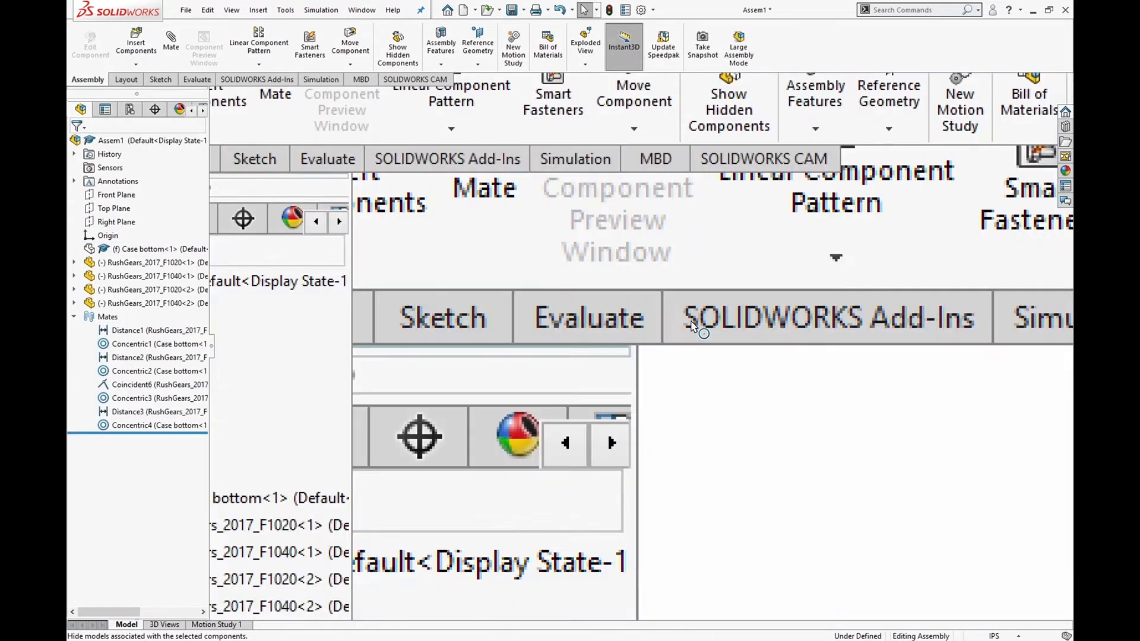
- Show the hidden Case bottom component around the gear train
{"action": "middle_click_drag", "start_coordinate": [729, 285], "coordinate": [384, 505]}
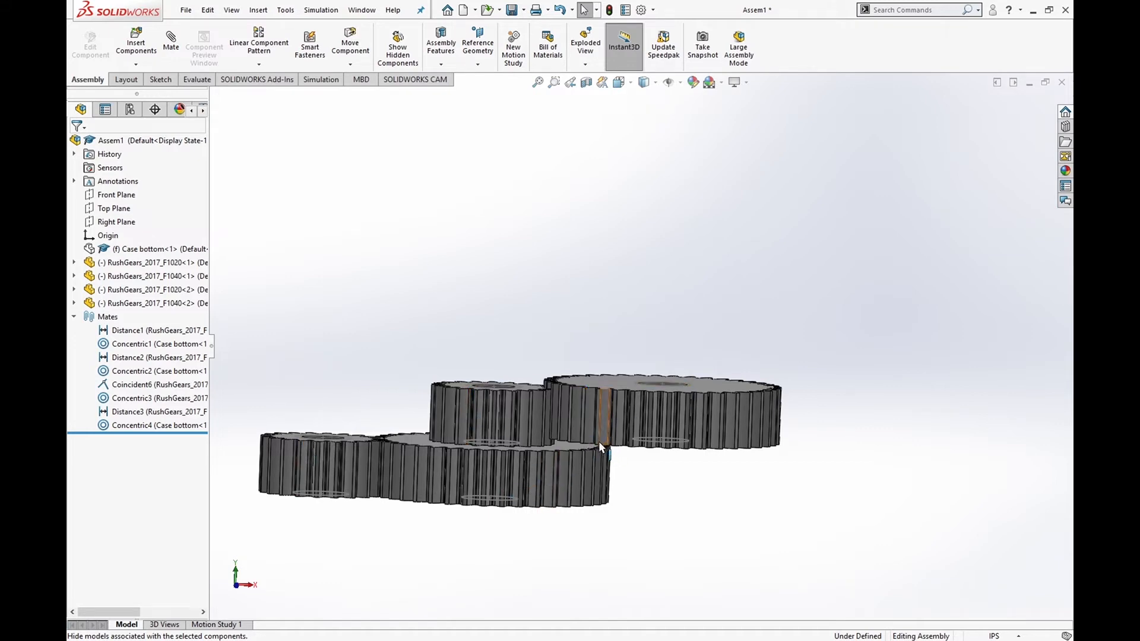
{"action": "middle_click_drag", "start_coordinate": [635, 457], "coordinate": [646, 454]}
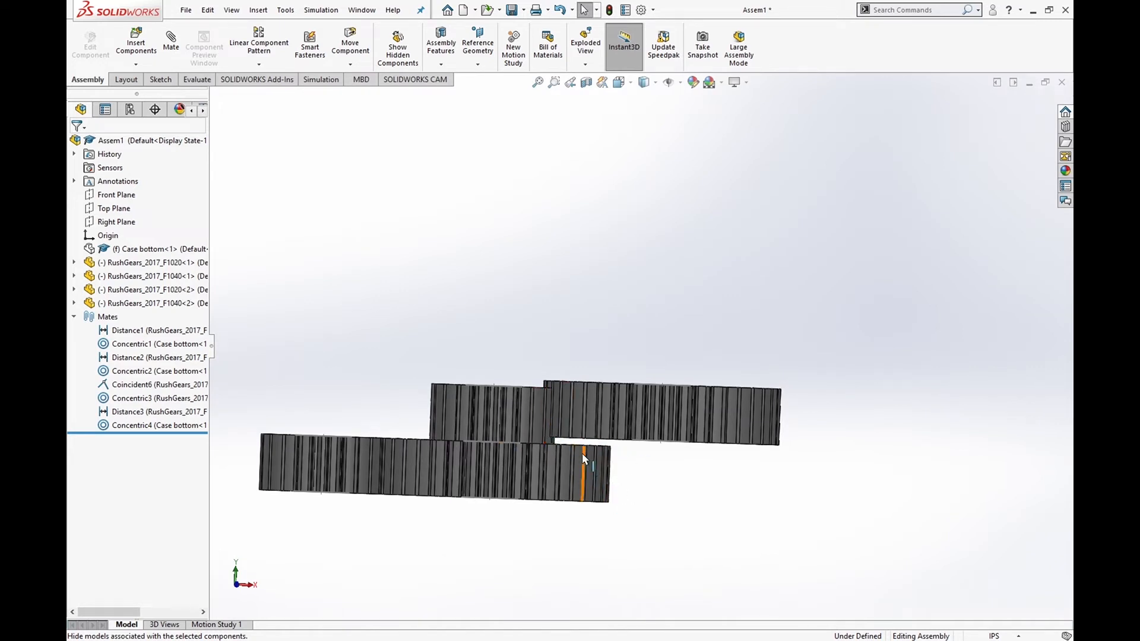
{"action": "scroll", "coordinate": [547, 387], "scroll_direction": "down", "scroll_amount": 3}
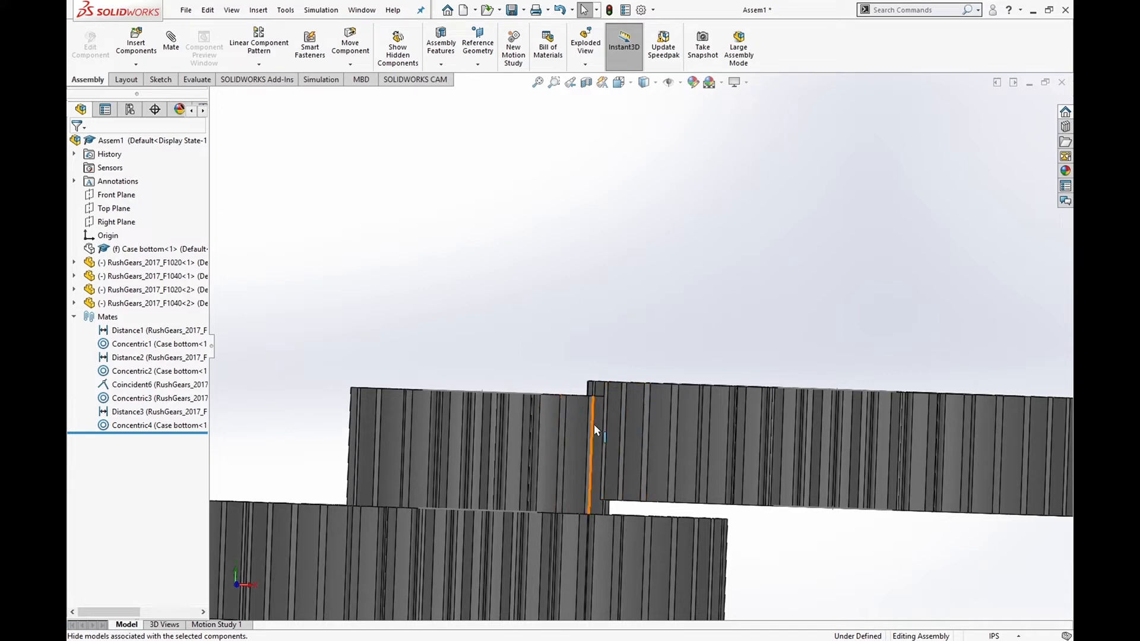
{"action": "scroll", "coordinate": [497, 376], "scroll_direction": "down", "scroll_amount": 3}
{"action": "scroll", "coordinate": [522, 365], "scroll_direction": "up", "scroll_amount": 8}
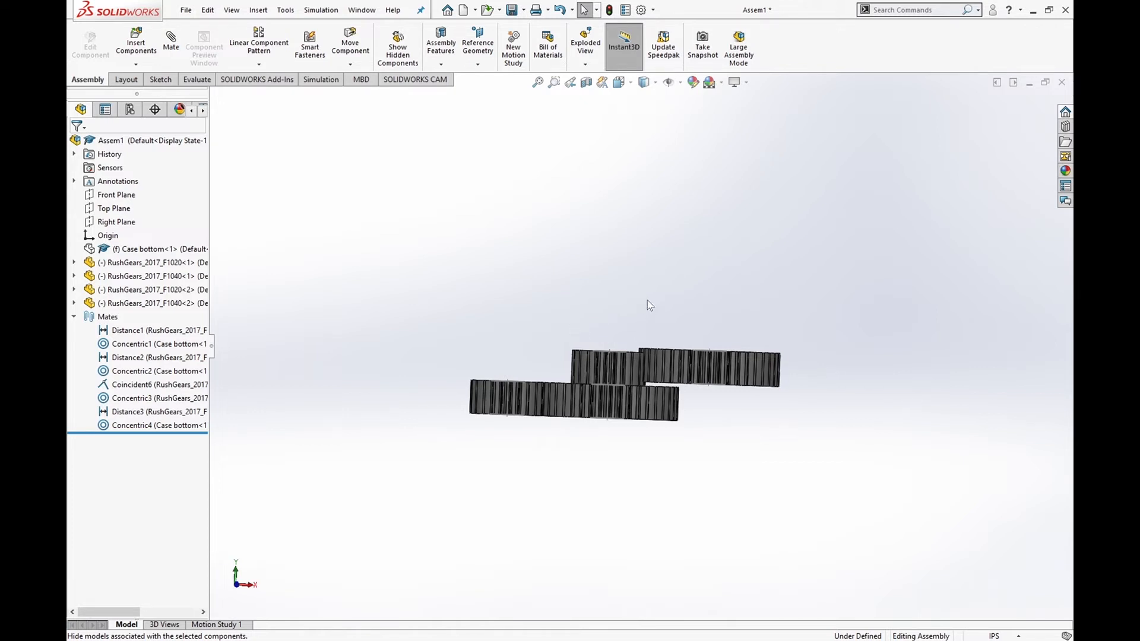
{"action": "left_click", "coordinate": [131, 255]}
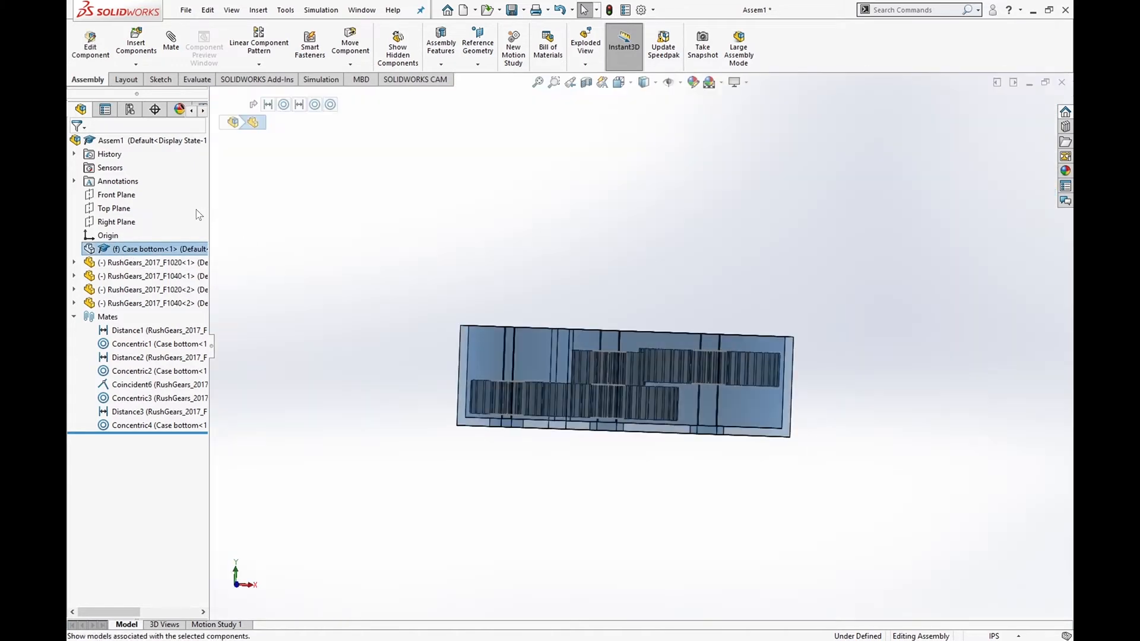
{"action": "left_click", "coordinate": [195, 210]}
{"action": "middle_click_drag", "start_coordinate": [679, 339], "coordinate": [693, 386]}
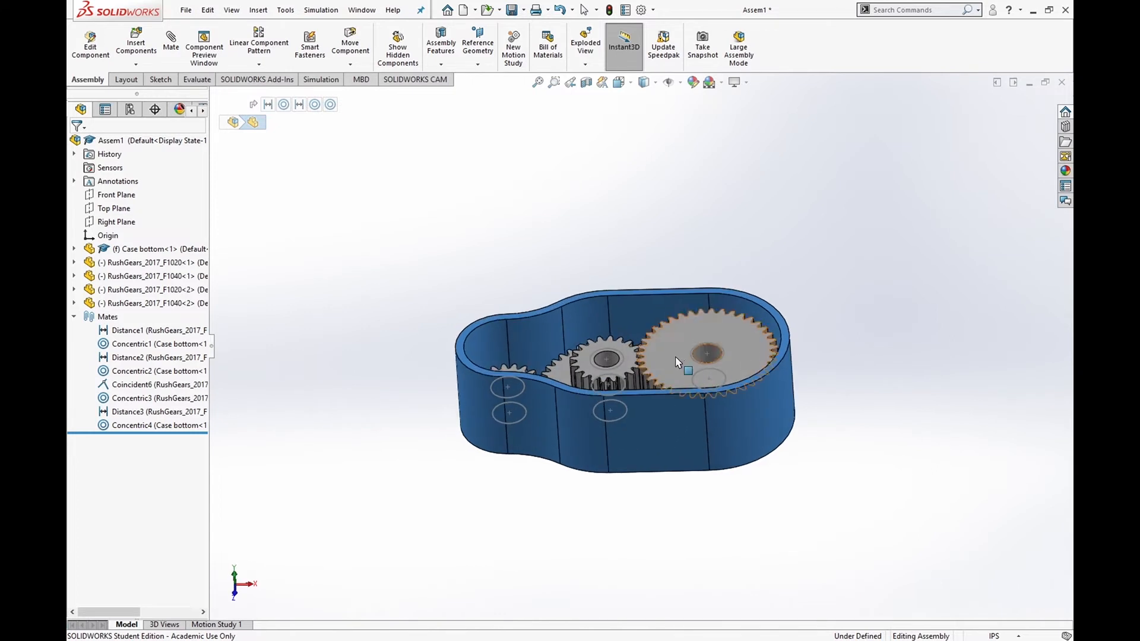
- Start the Measure tool and clear the selected case and gear faces from the measurement
{"action": "scroll", "coordinate": [674, 369], "scroll_direction": "down", "scroll_amount": 5}
{"action": "scroll", "coordinate": [674, 369], "scroll_direction": "down", "scroll_amount": 2}
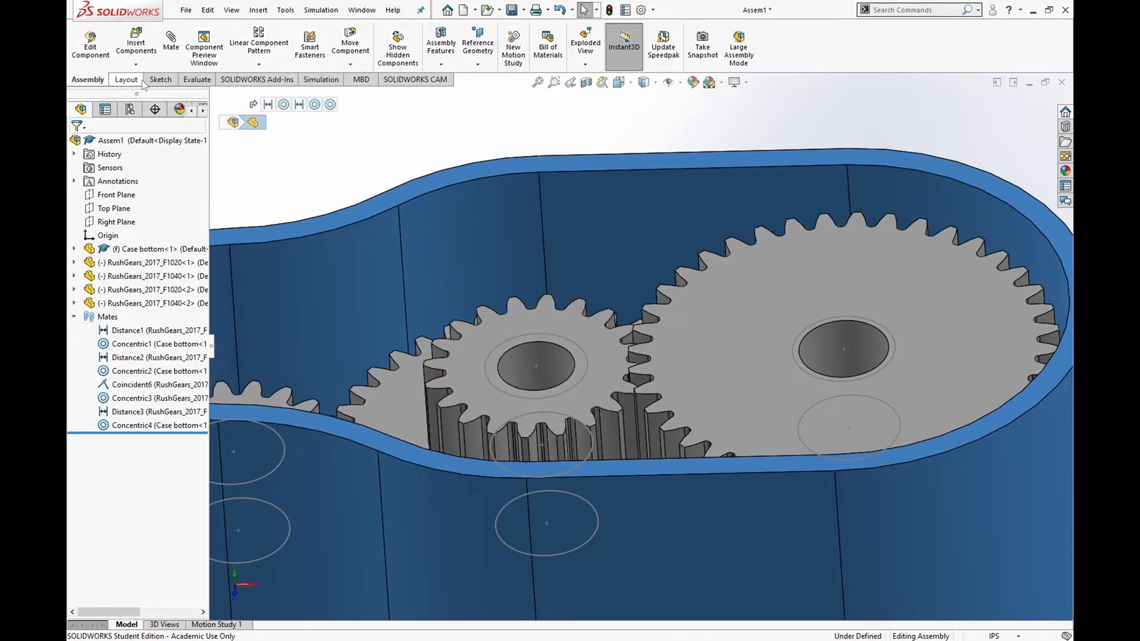
{"action": "left_click", "coordinate": [198, 80]}
{"action": "left_click", "coordinate": [242, 45]}
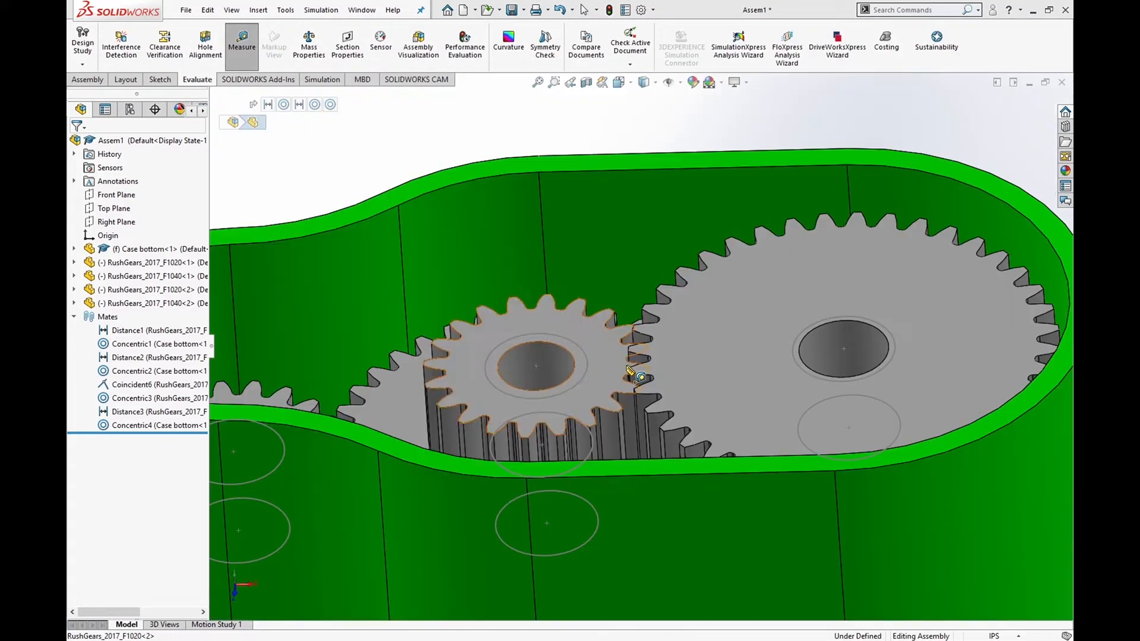
{"action": "left_click", "coordinate": [631, 372]}
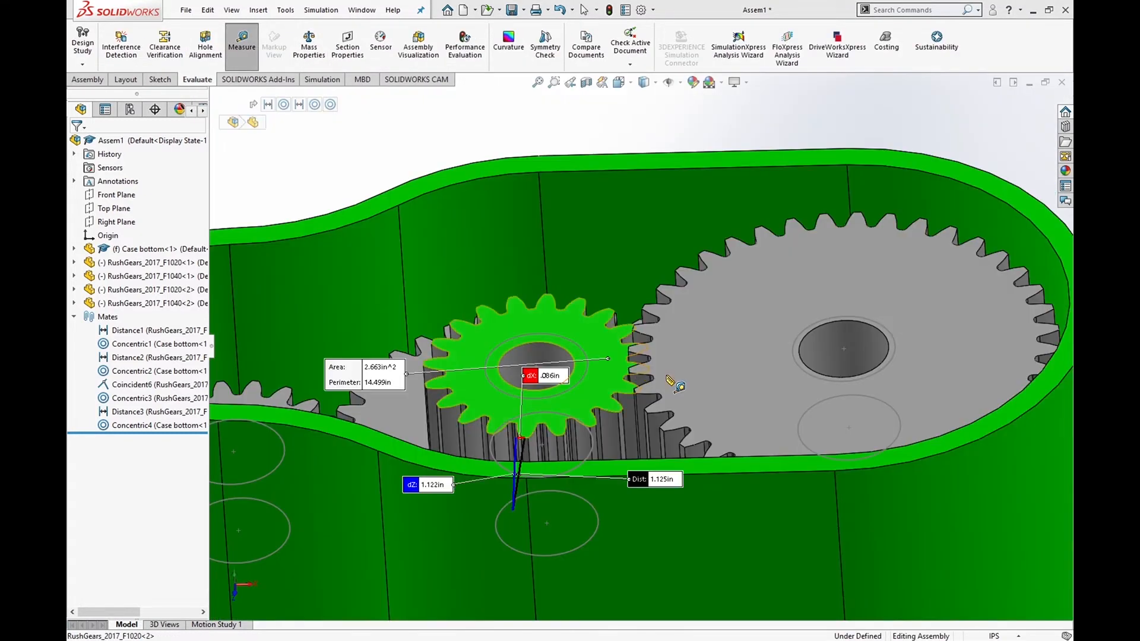
{"action": "left_click", "coordinate": [694, 357]}
{"action": "middle_click_drag", "start_coordinate": [626, 321], "coordinate": [697, 313]}
{"action": "left_click", "coordinate": [593, 139]}
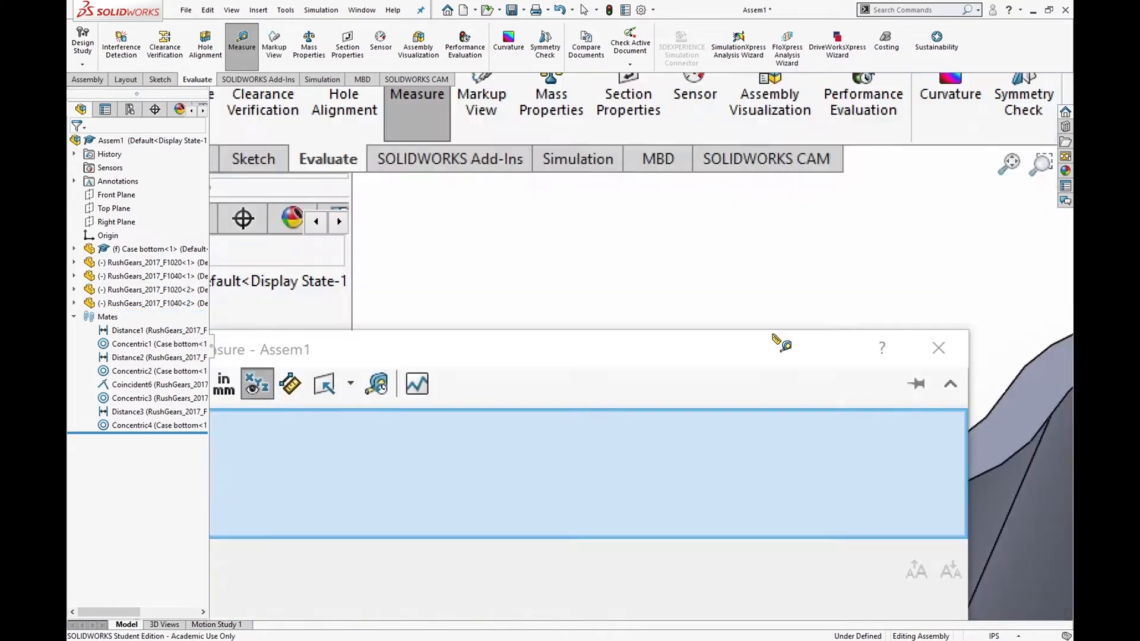
- Measure the distance between the top faces of the upper small gear and the large gear it meshes with
{"action": "left_click", "coordinate": [773, 334]}
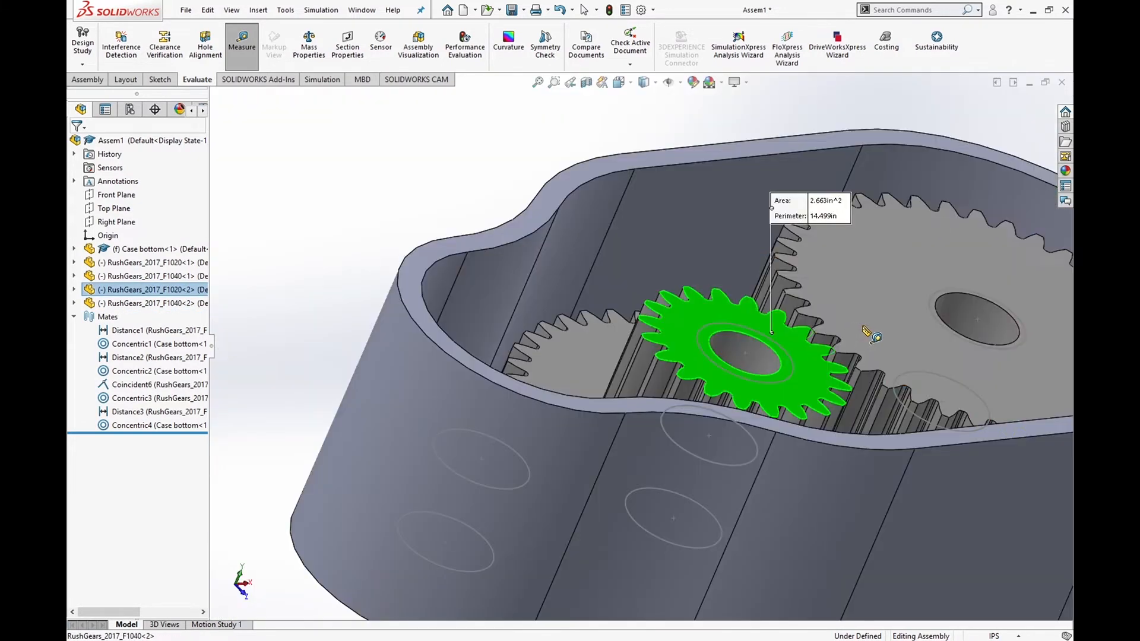
{"action": "left_click", "coordinate": [849, 325]}
{"action": "middle_click_drag", "start_coordinate": [863, 371], "coordinate": [838, 341]}
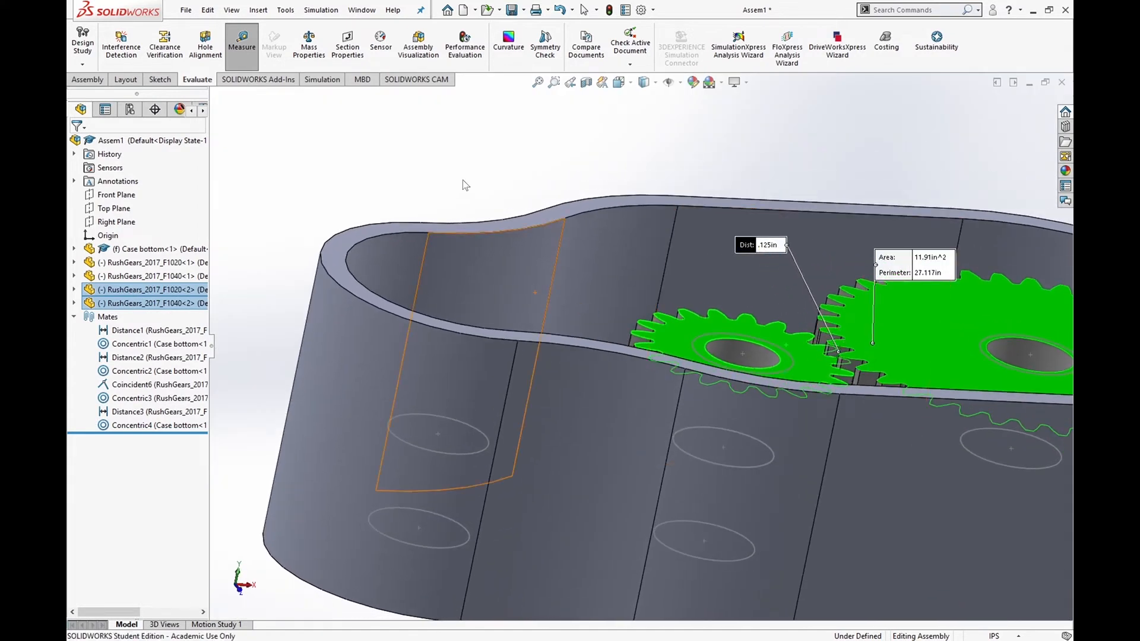
{"action": "left_click", "coordinate": [241, 43]}
{"action": "left_click", "coordinate": [241, 43]}
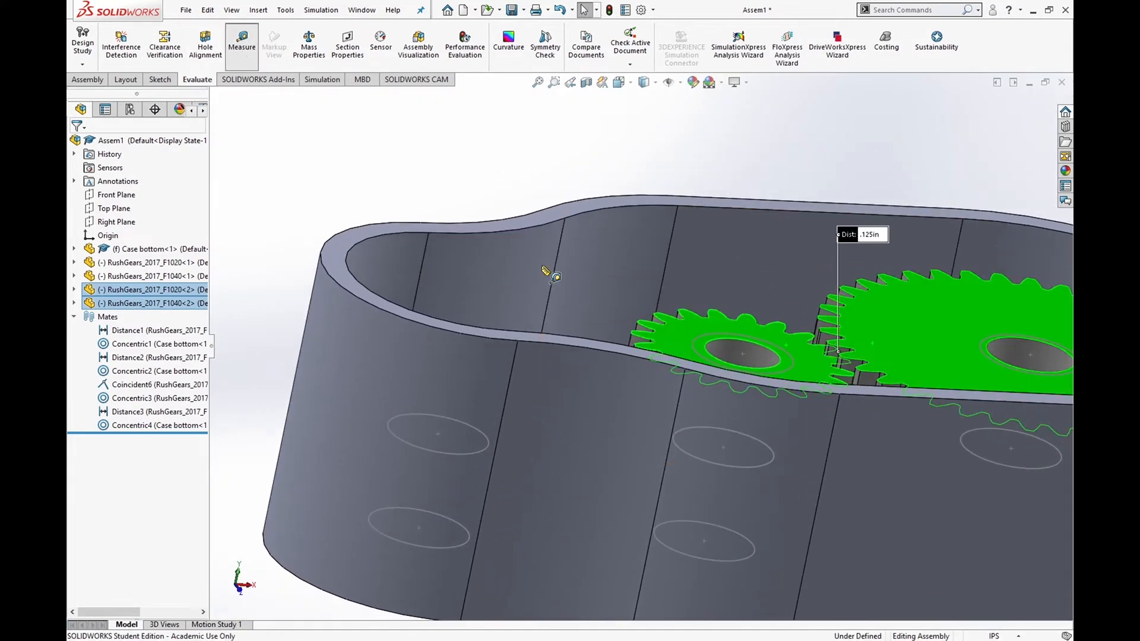
{"action": "key", "text": "Escape"}
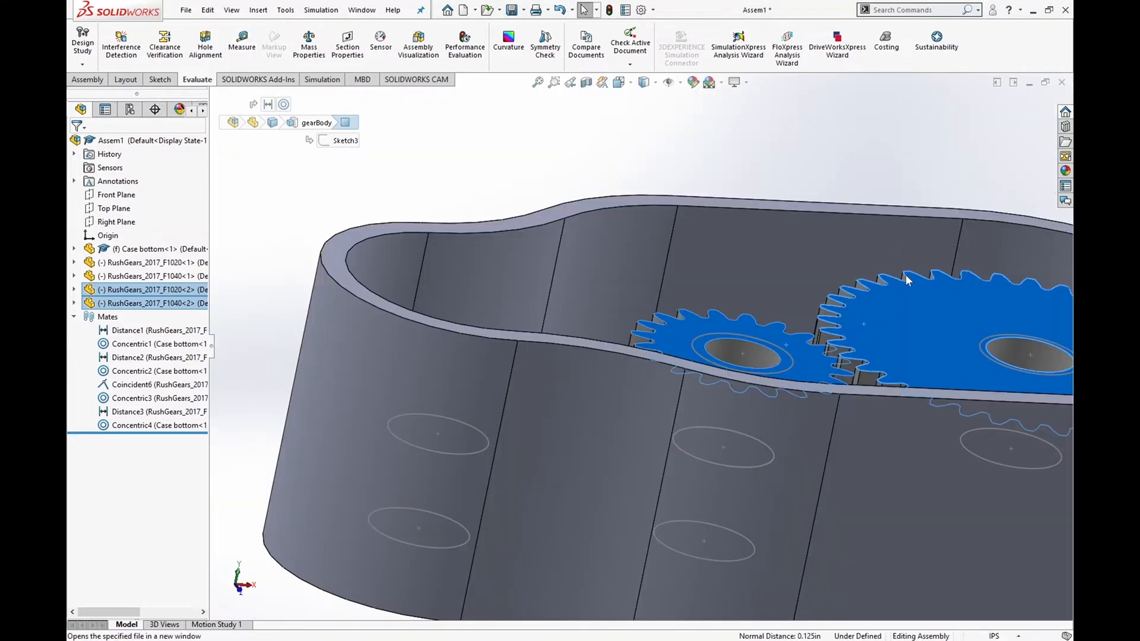
- Open the large gear part RushGears_2017_F1040 and set the gearBody extrusion depth to .875 in
{"action": "left_click", "coordinate": [883, 311]}
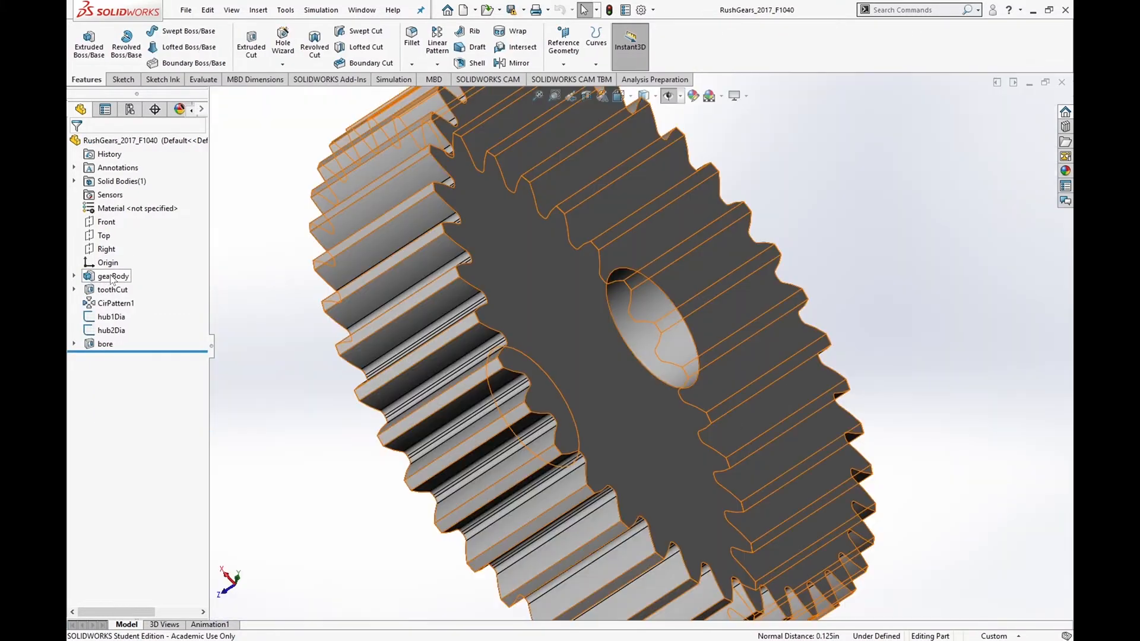
{"action": "key", "text": "f"}
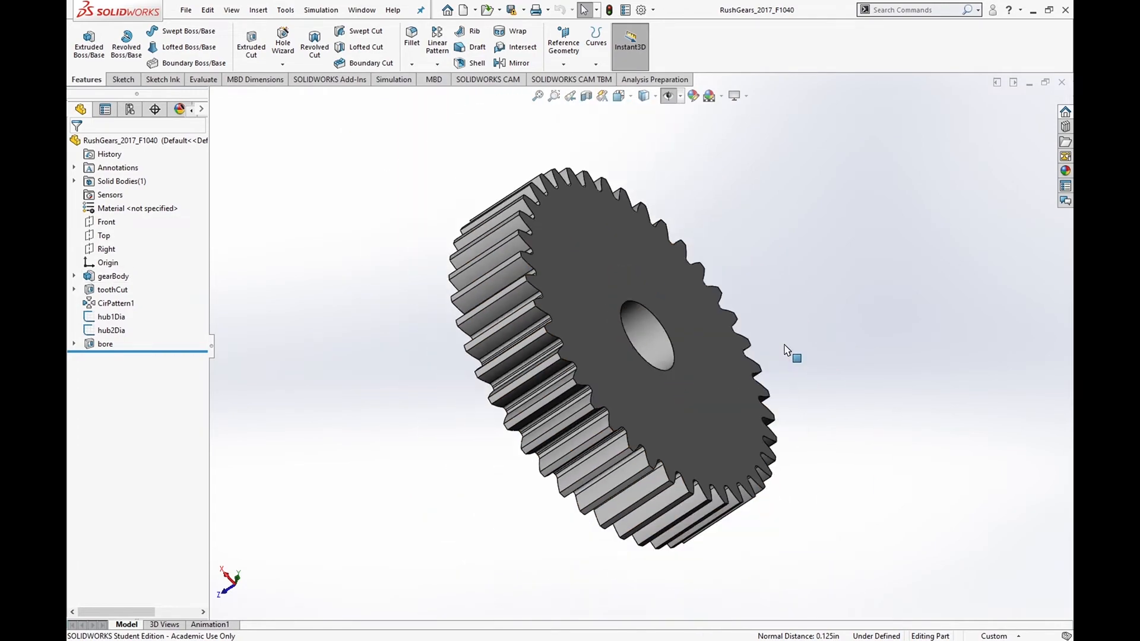
{"action": "middle_click_drag", "start_coordinate": [586, 196], "coordinate": [575, 347]}
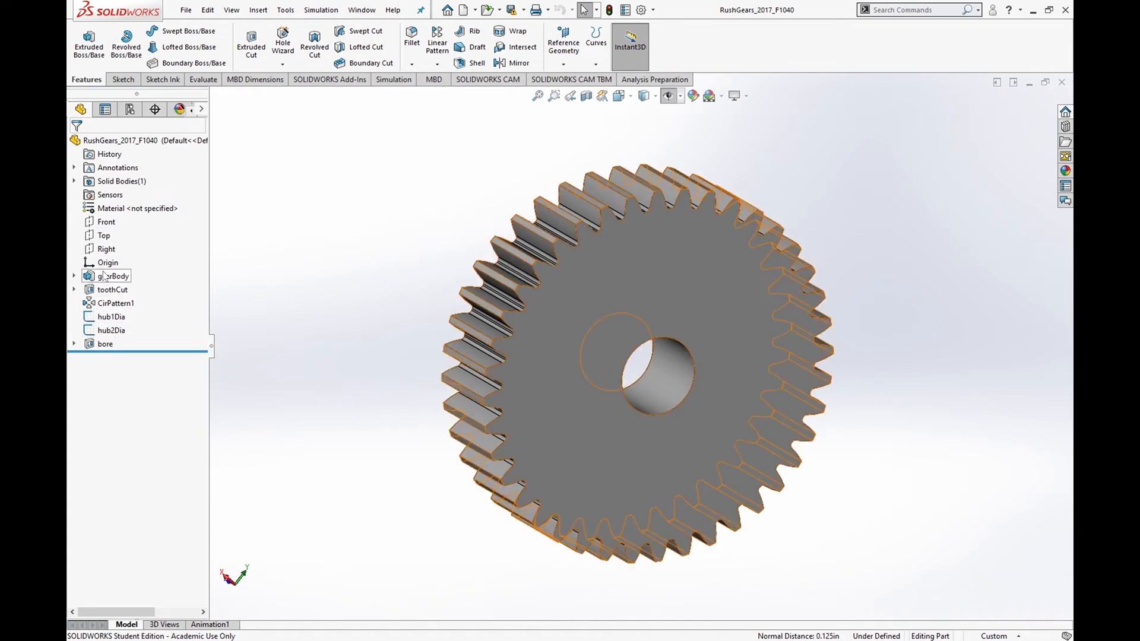
{"action": "left_click", "coordinate": [90, 277]}
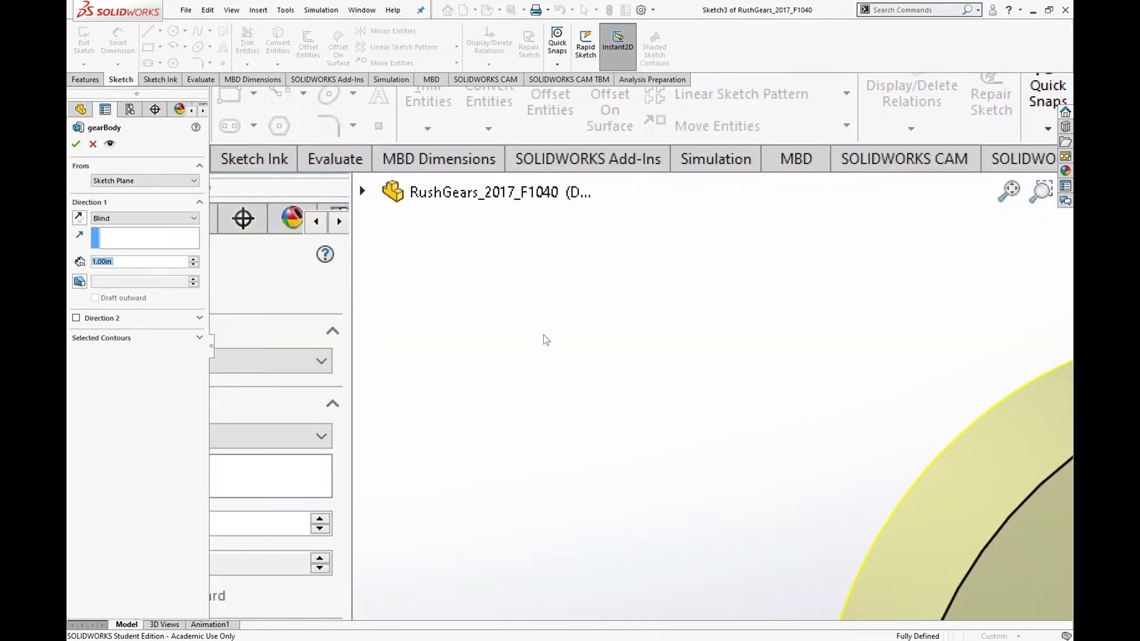
{"action": "left_click", "coordinate": [163, 263]}
{"action": "double_click", "coordinate": [166, 265]}
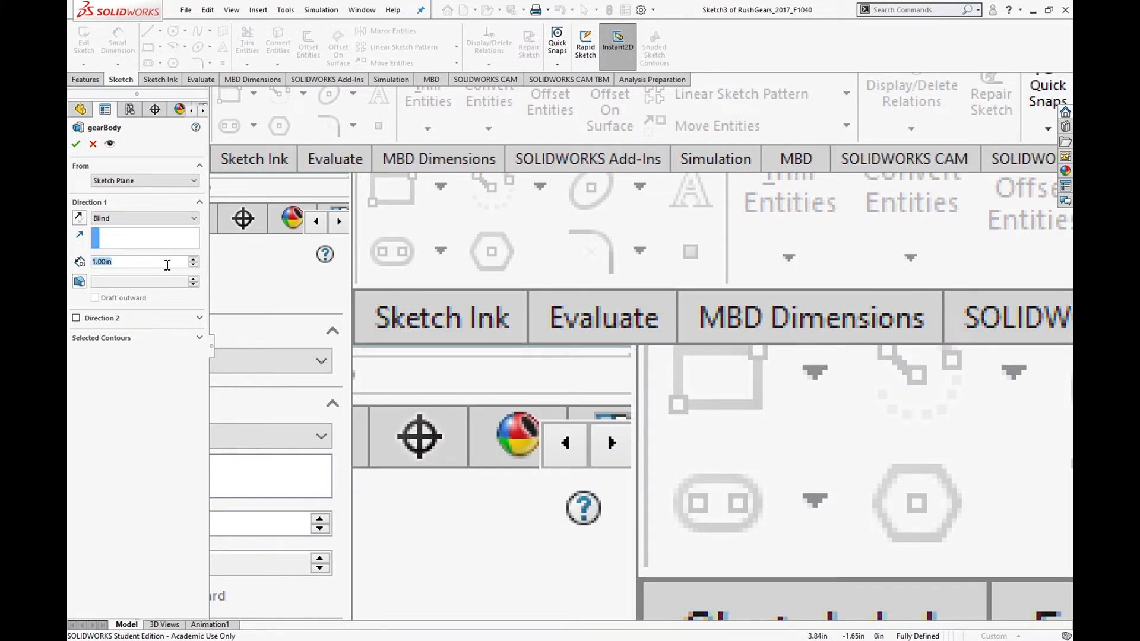
{"action": "type", "text": ".875"}
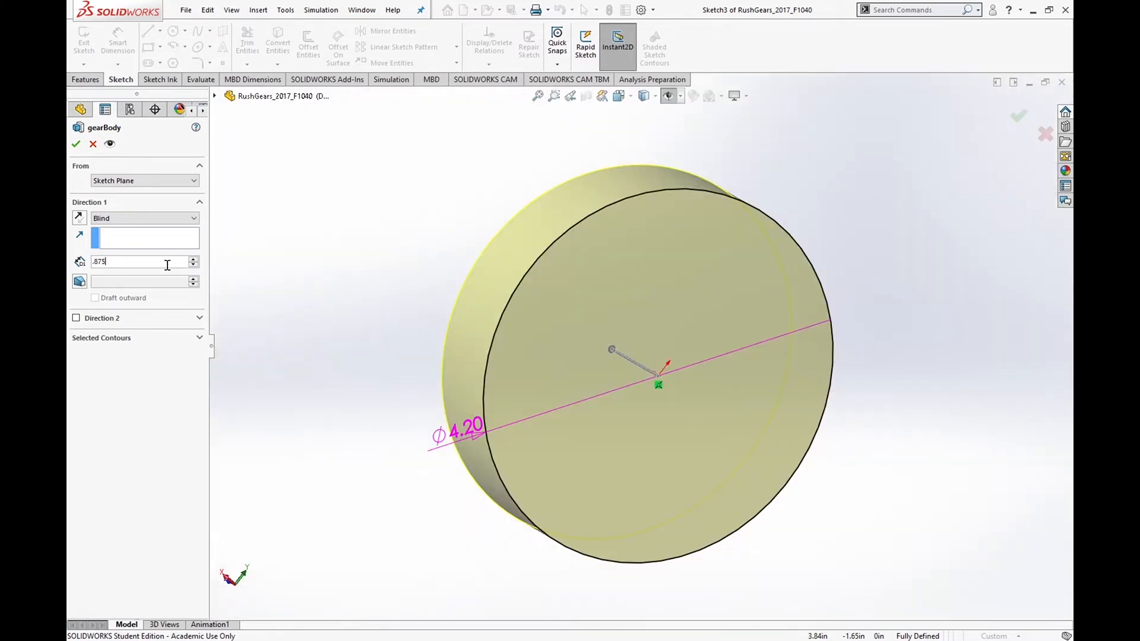
{"action": "left_click", "coordinate": [76, 144]}
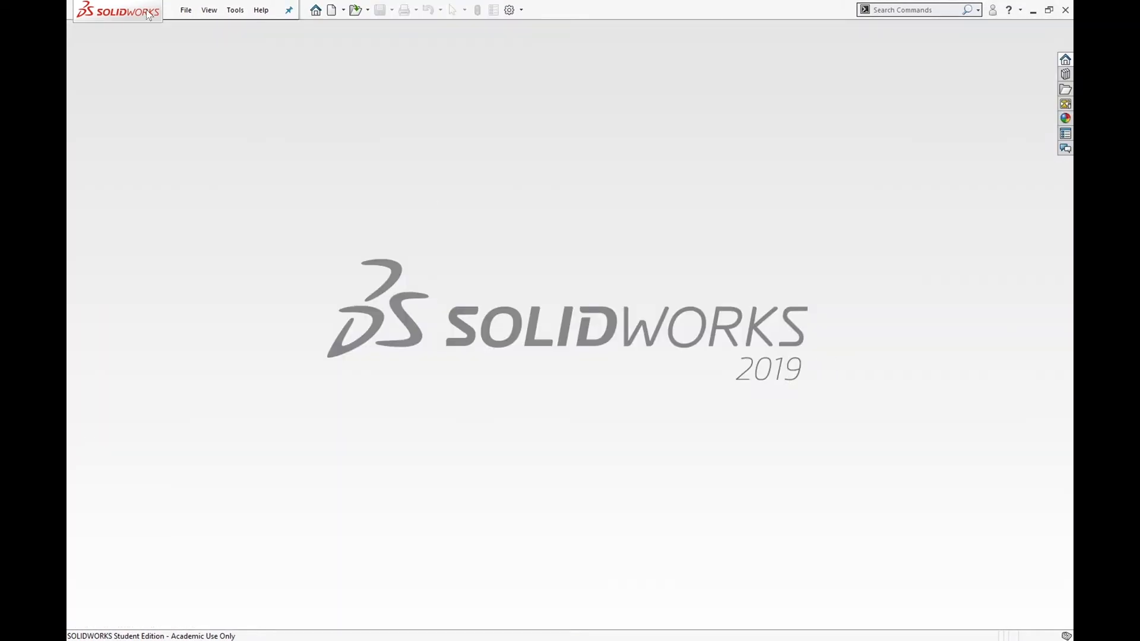
- Open the GB Assembly file
{"action": "left_click", "coordinate": [356, 11]}
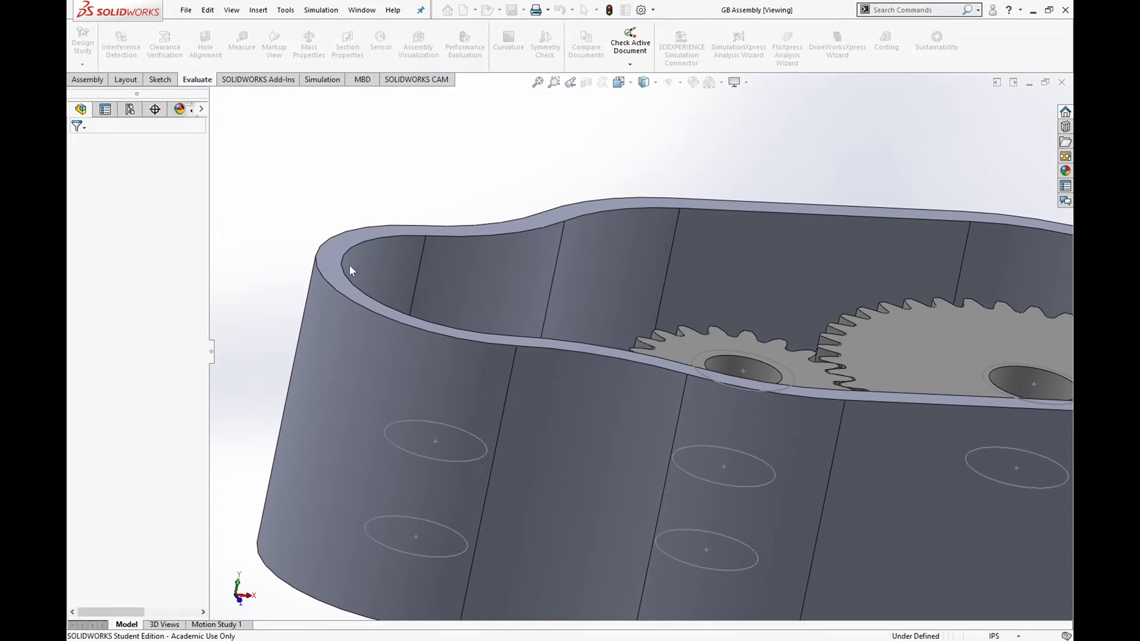
{"action": "scroll", "coordinate": [871, 359], "scroll_direction": "down", "scroll_amount": 3}
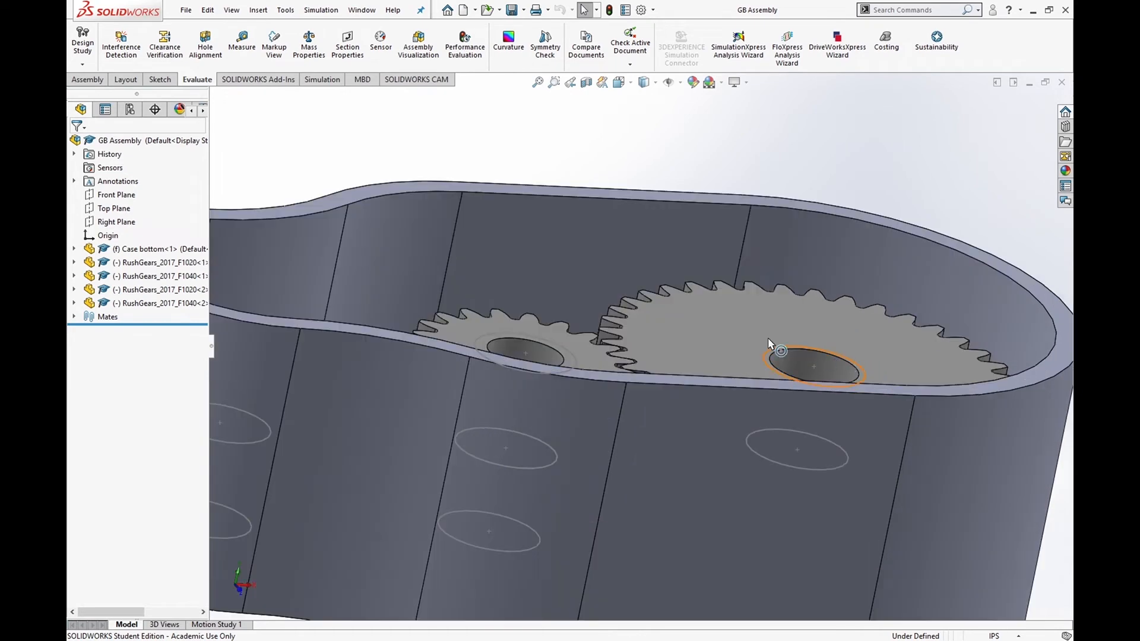
{"action": "scroll", "coordinate": [710, 311], "scroll_direction": "up", "scroll_amount": 1}
{"action": "middle_click_drag", "start_coordinate": [697, 312], "coordinate": [643, 407]}
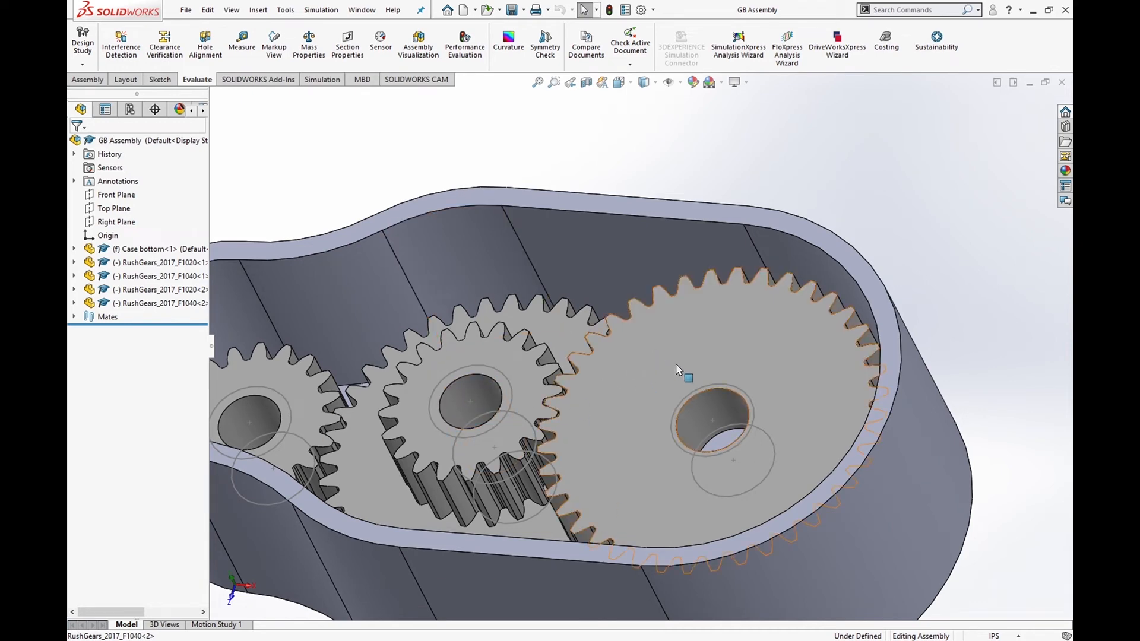
{"action": "middle_click_drag", "start_coordinate": [603, 358], "coordinate": [659, 288]}
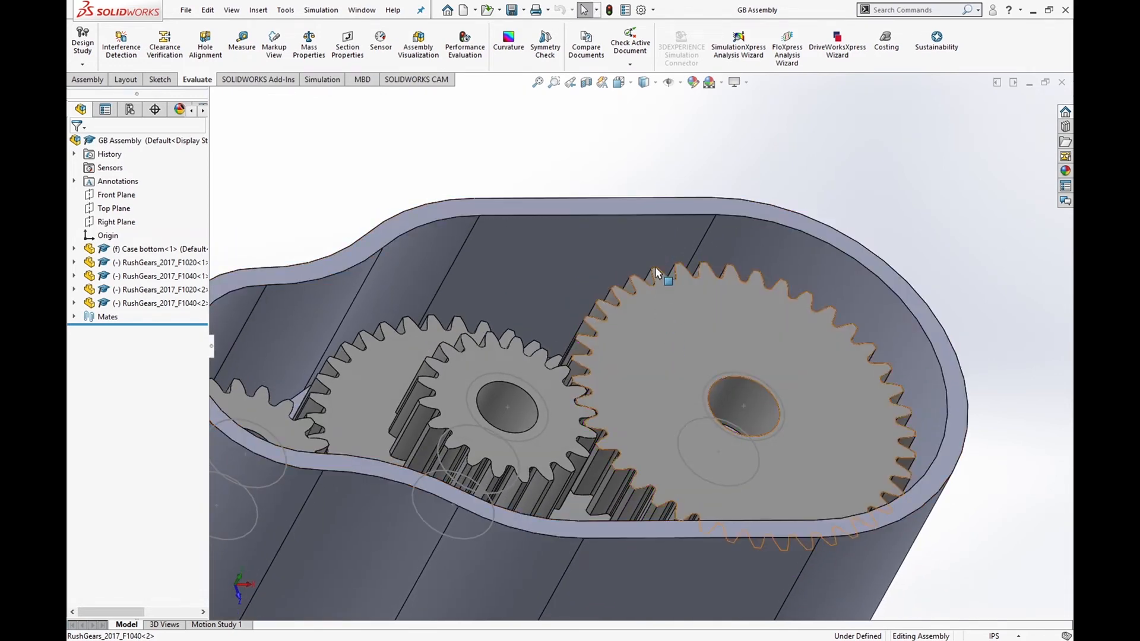
- Measure the distance from the case's top rim face to the top face of the upper large gear
{"action": "left_click", "coordinate": [629, 198]}
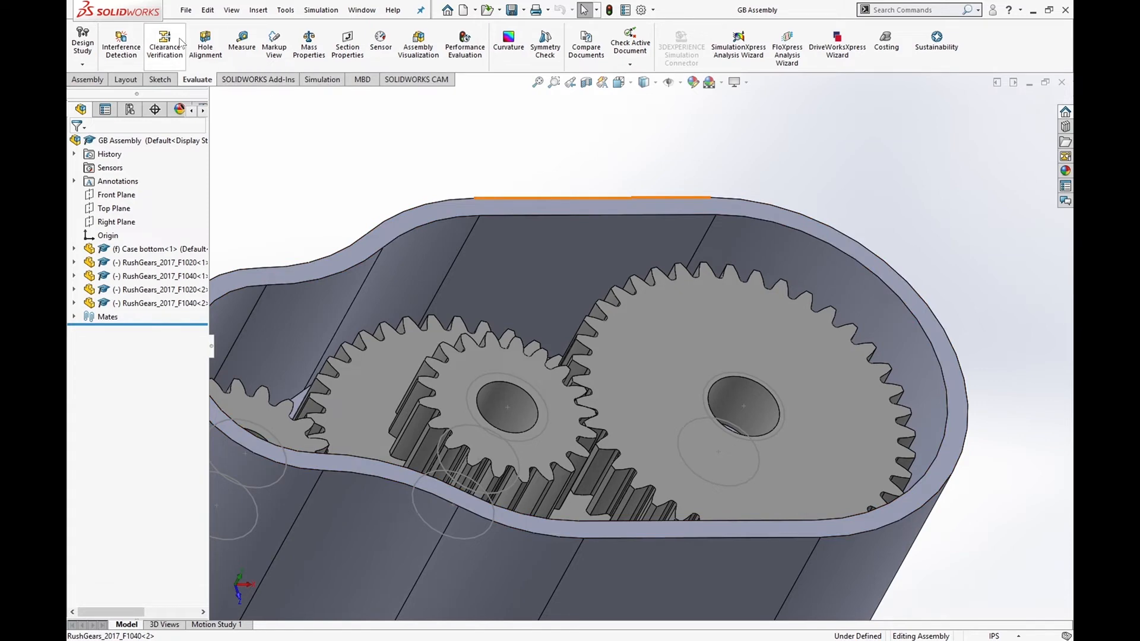
{"action": "left_click", "coordinate": [247, 48]}
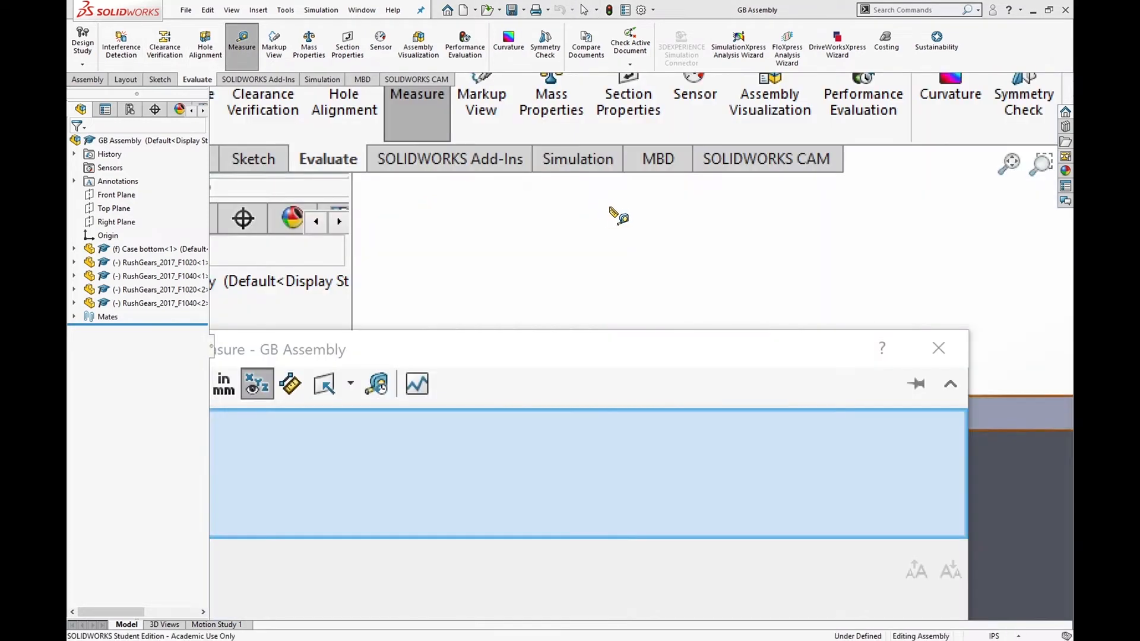
{"action": "left_click", "coordinate": [596, 207]}
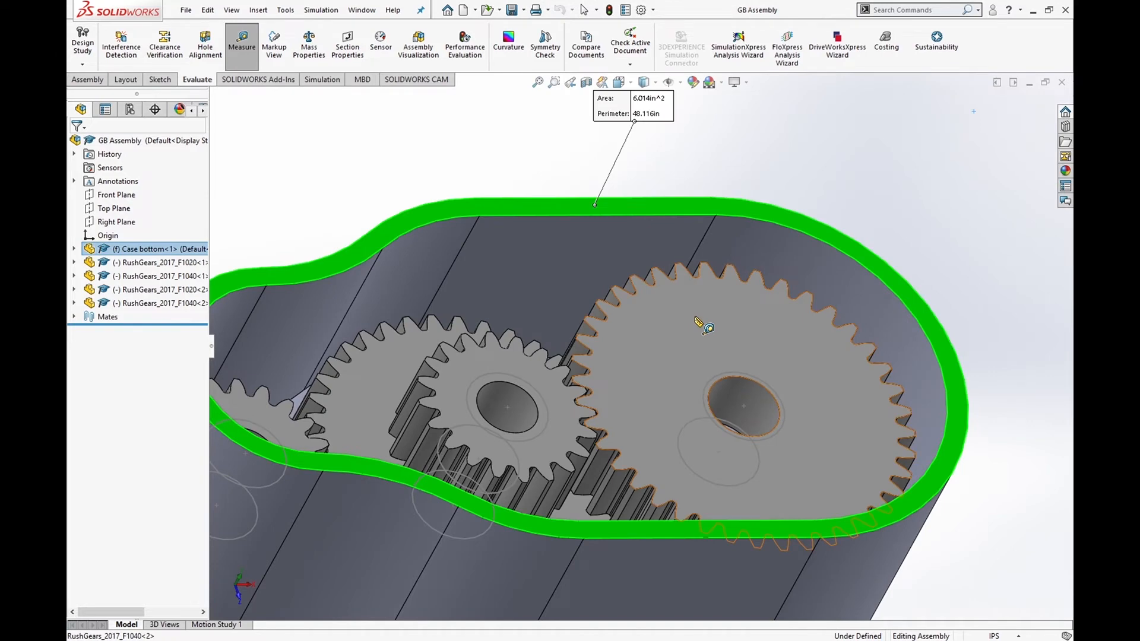
{"action": "left_click", "coordinate": [701, 324]}
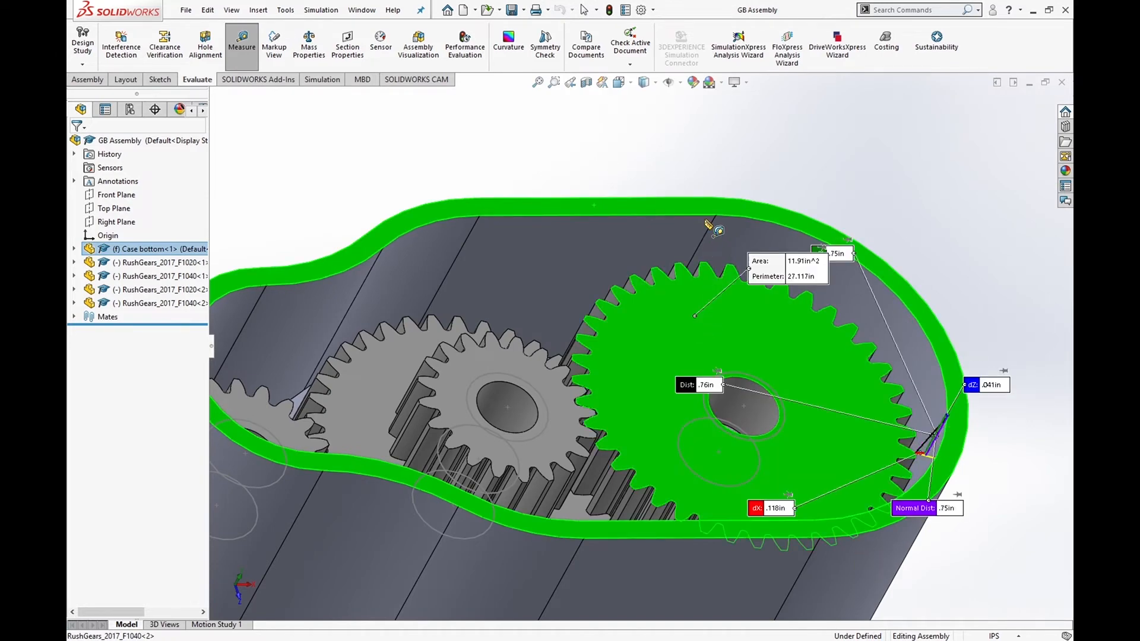
{"action": "key", "text": "ctrl+1"}
{"action": "middle_click_drag", "start_coordinate": [651, 77], "coordinate": [677, 88]}
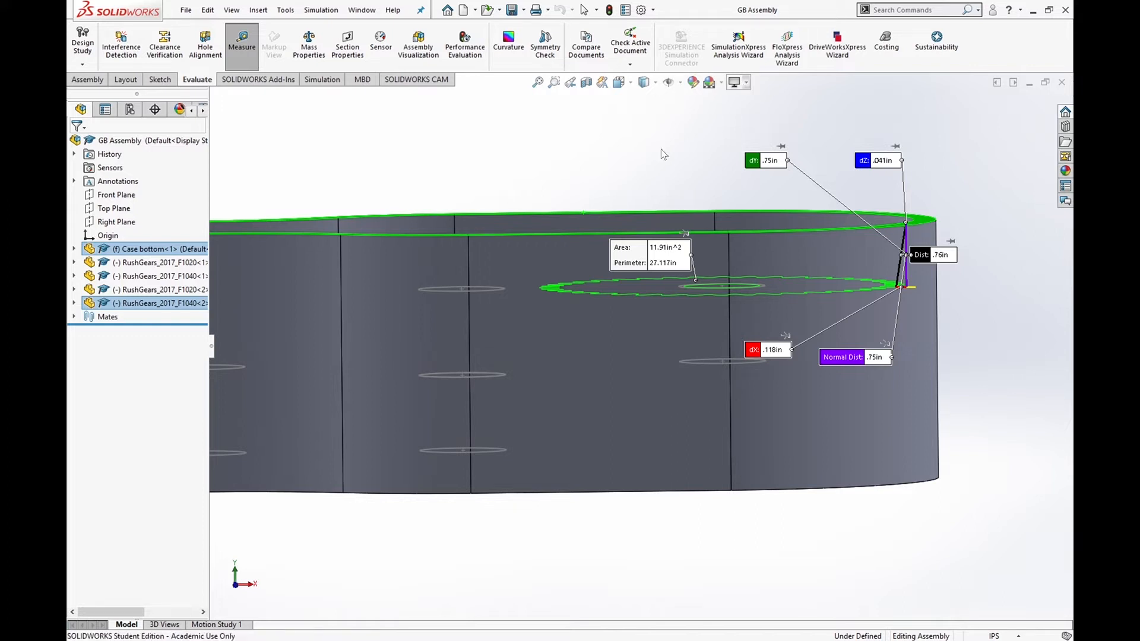
{"action": "left_click", "coordinate": [253, 47]}
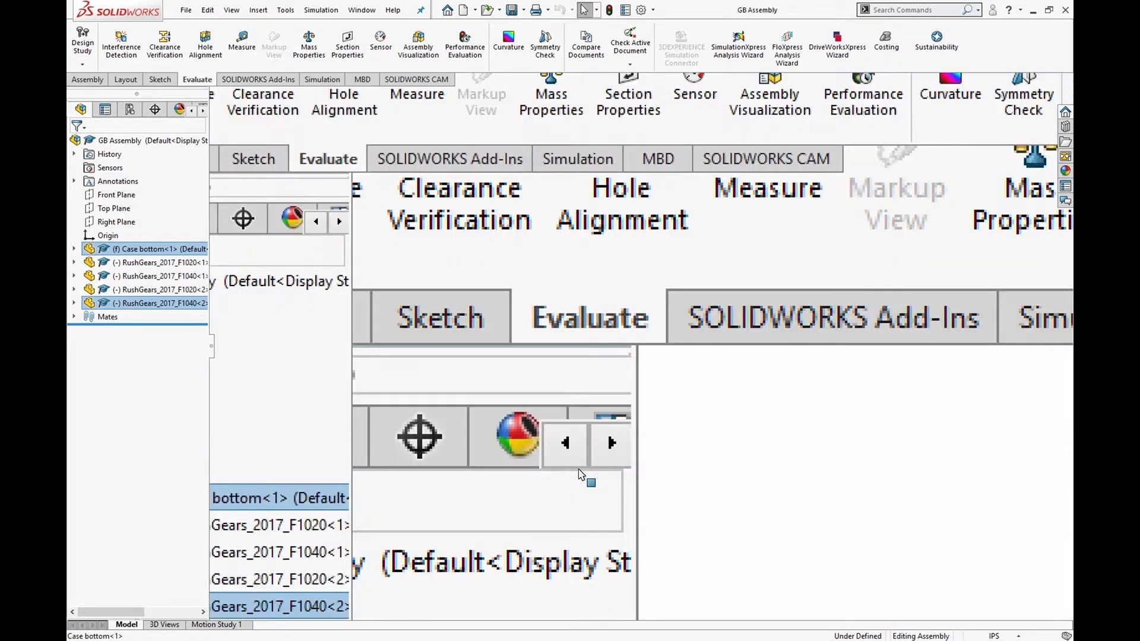
{"action": "left_click", "coordinate": [578, 467]}
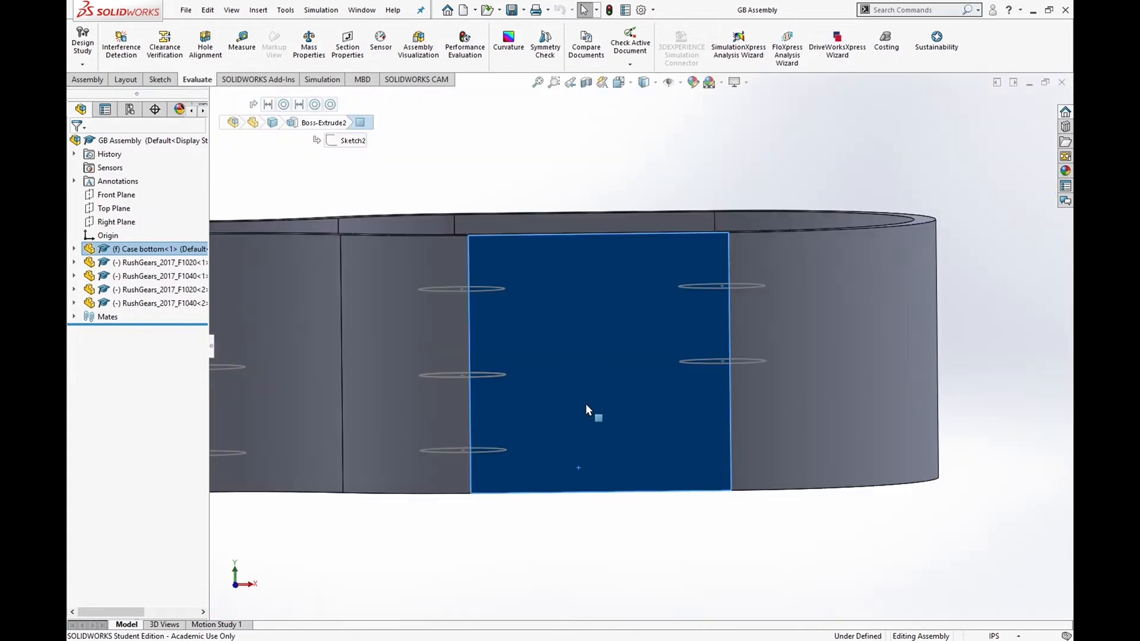
{"action": "key", "text": "Escape"}
- Set the depth of the case bottom's wall extrusion Boss-Extrude2 to 2.375 in within the assembly and save the assembly
{"action": "scroll", "coordinate": [541, 319], "scroll_direction": "up", "scroll_amount": 9}
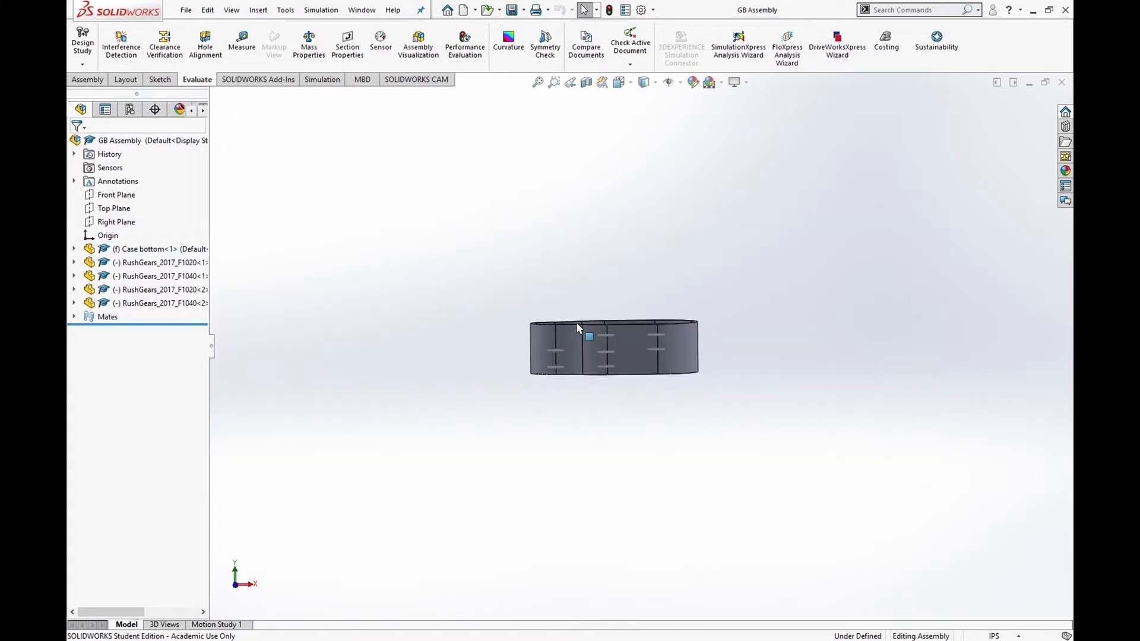
{"action": "scroll", "coordinate": [577, 326], "scroll_direction": "down", "scroll_amount": 6}
{"action": "middle_click_drag", "start_coordinate": [589, 335], "coordinate": [602, 409]}
{"action": "scroll", "coordinate": [599, 374], "scroll_direction": "up", "scroll_amount": 1}
{"action": "scroll", "coordinate": [602, 409], "scroll_direction": "down", "scroll_amount": 1}
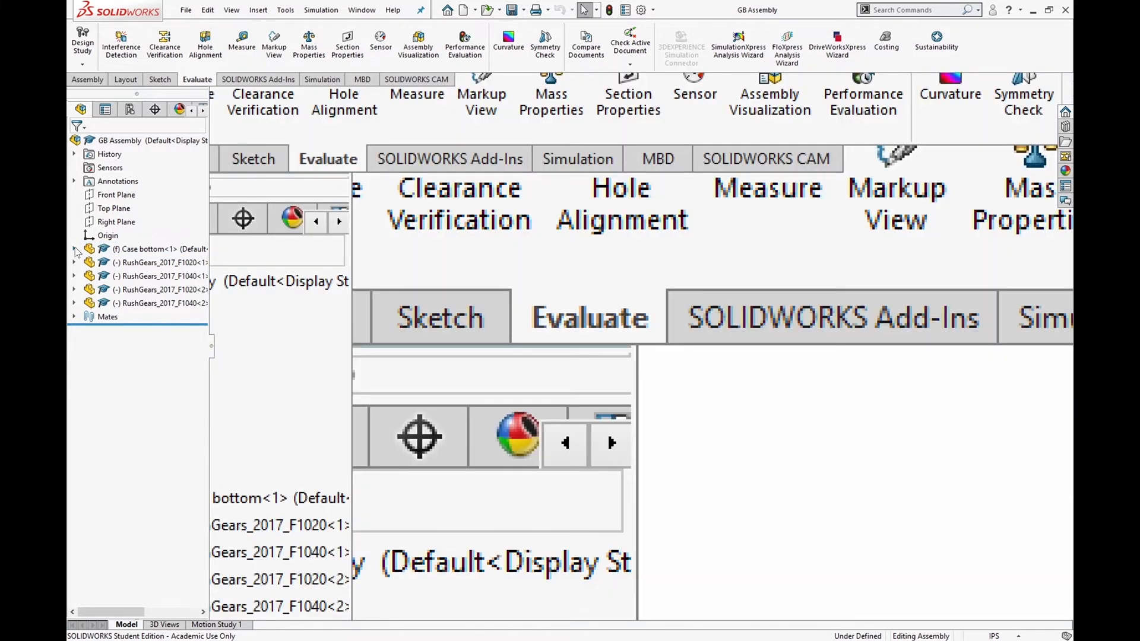
{"action": "left_click", "coordinate": [74, 249]}
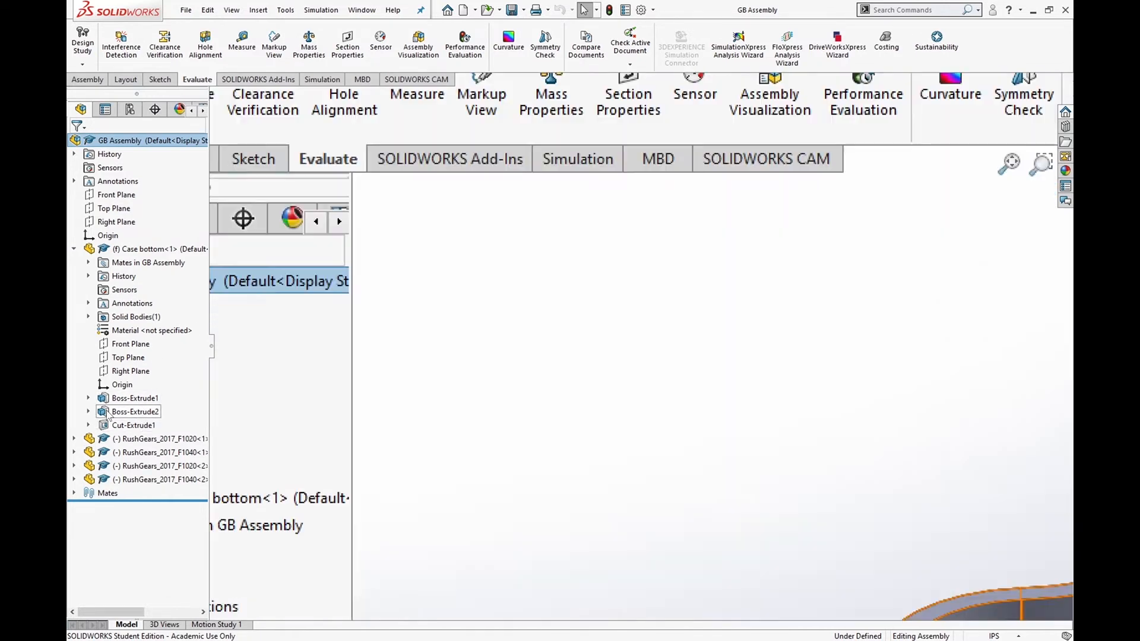
{"action": "left_click", "coordinate": [136, 412]}
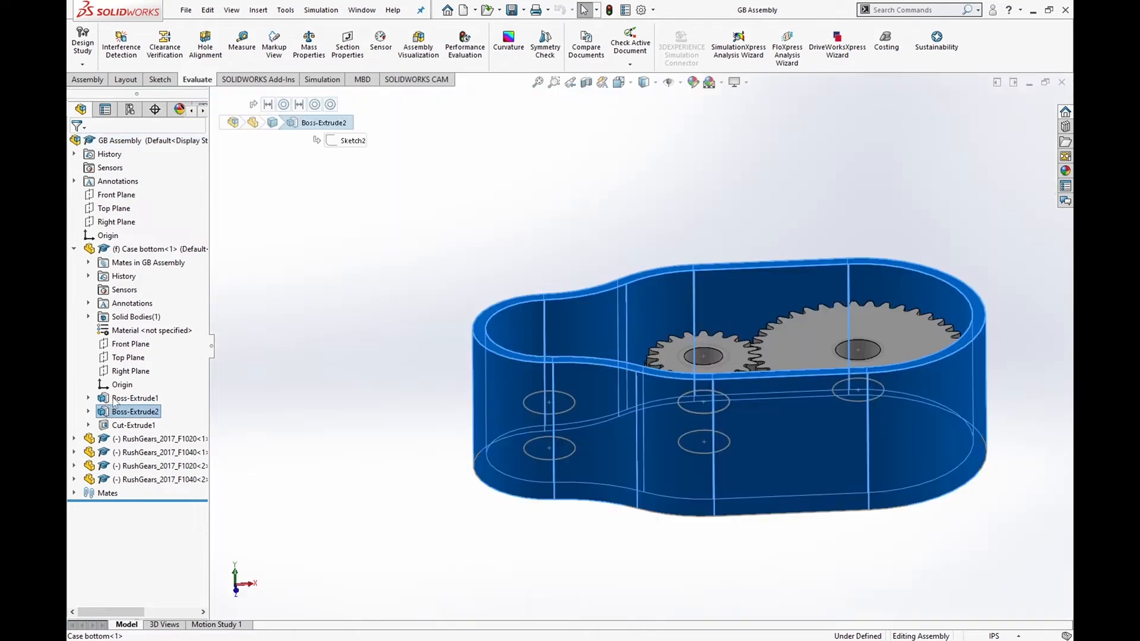
{"action": "left_click", "coordinate": [122, 383]}
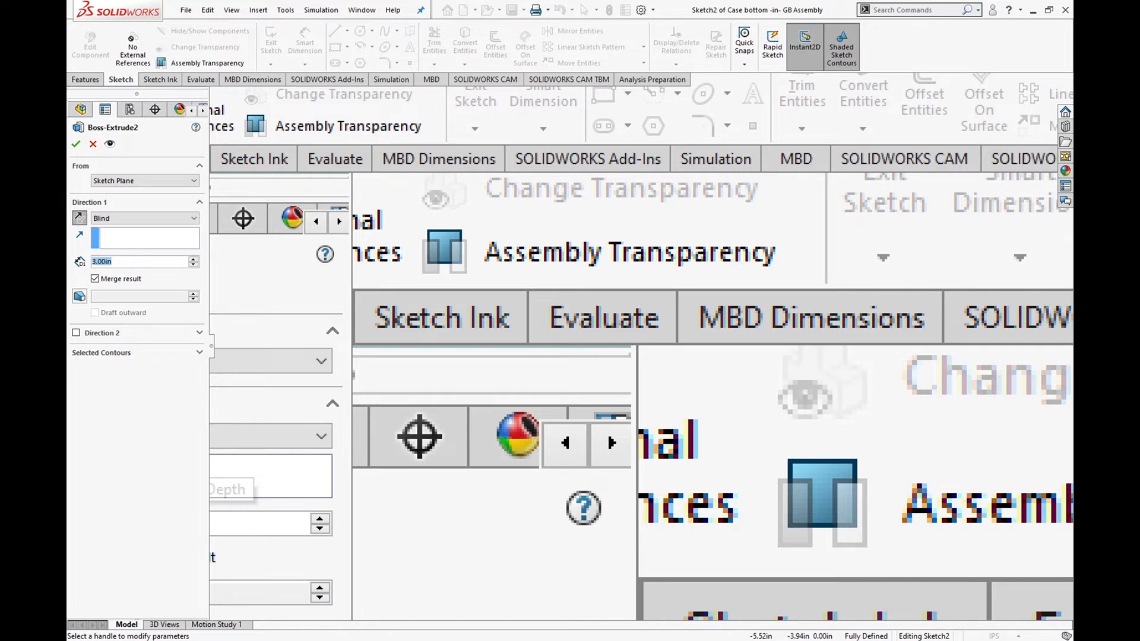
{"action": "type", "text": "2"}
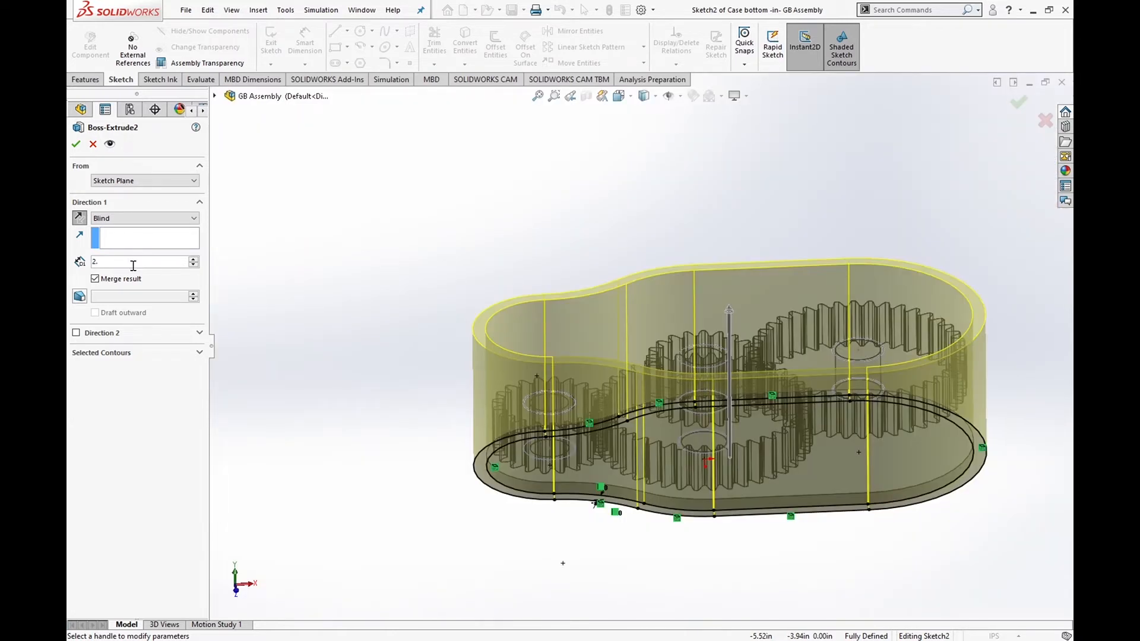
{"action": "type", "text": ".375"}
{"action": "key", "text": "Return"}
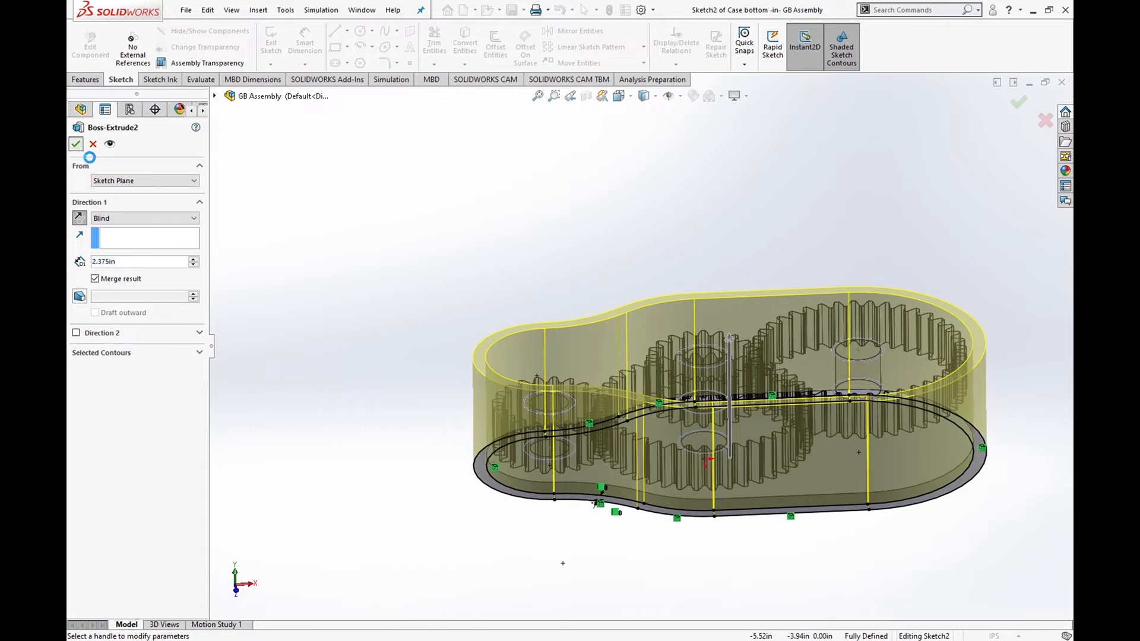
{"action": "key", "text": "Return"}
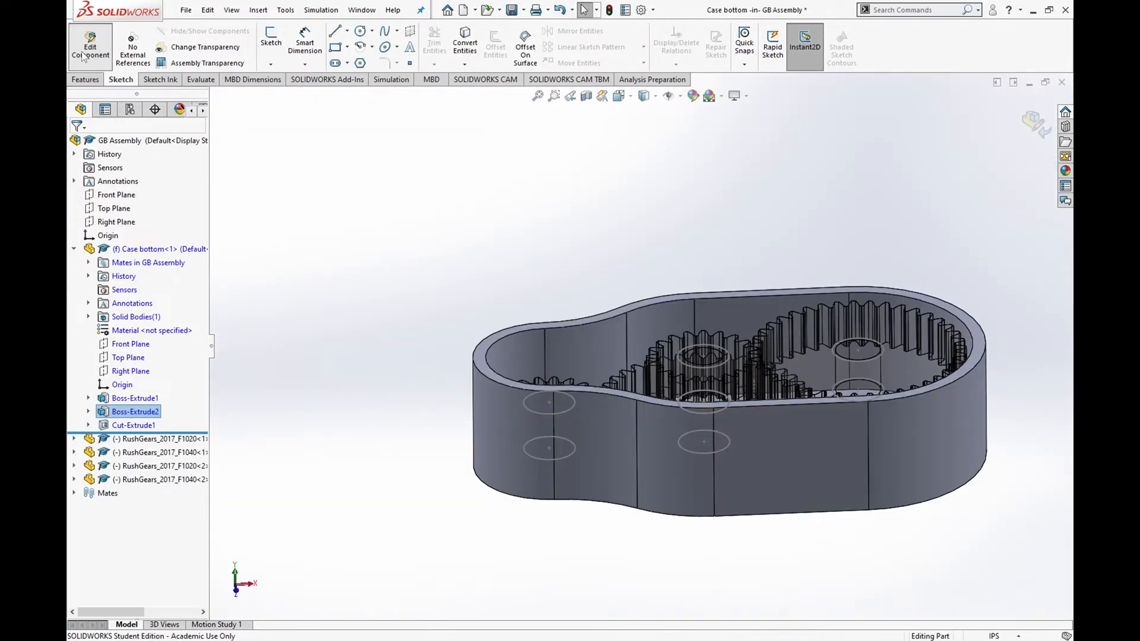
{"action": "left_click", "coordinate": [90, 57]}
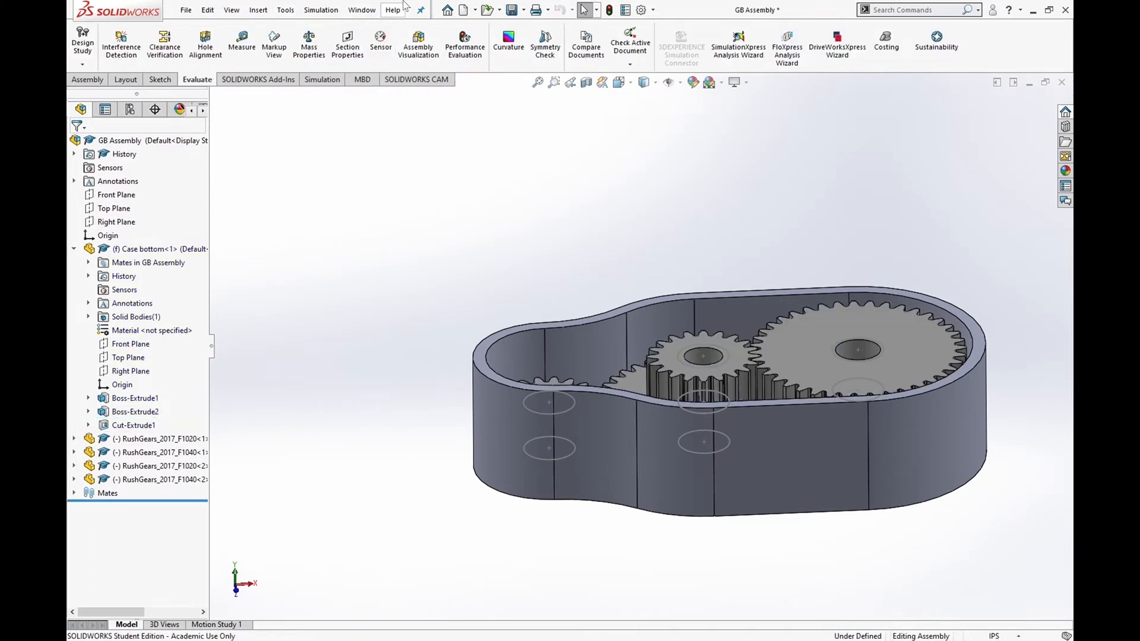
{"action": "left_click", "coordinate": [512, 9]}
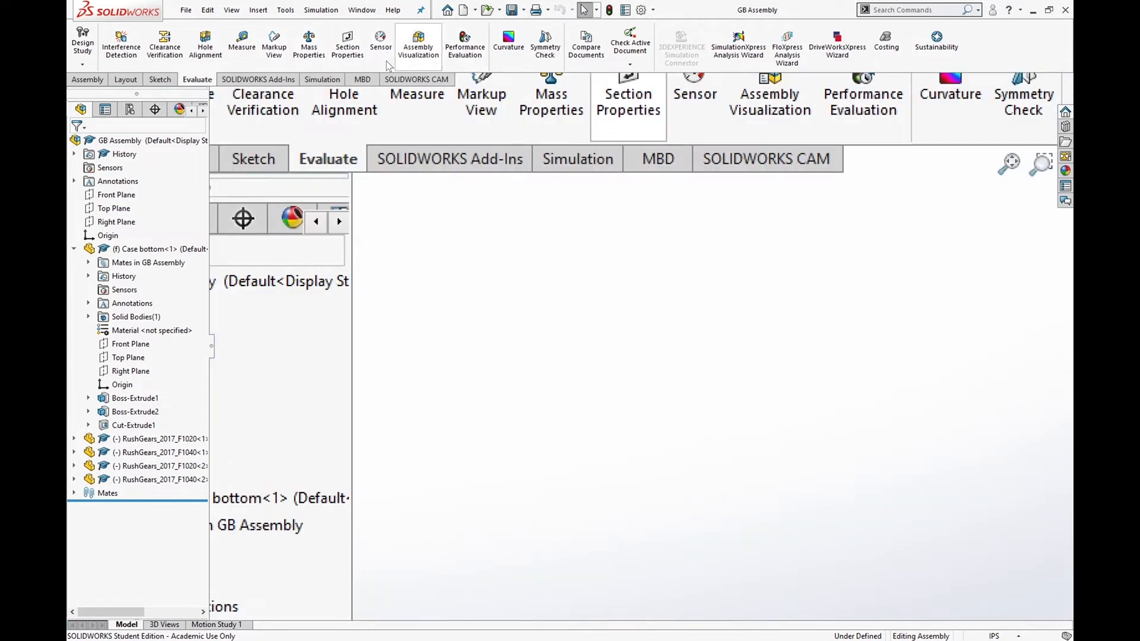
- Measure the distance from the upper large gear's top face to the case's top rim face
{"action": "left_click", "coordinate": [241, 49]}
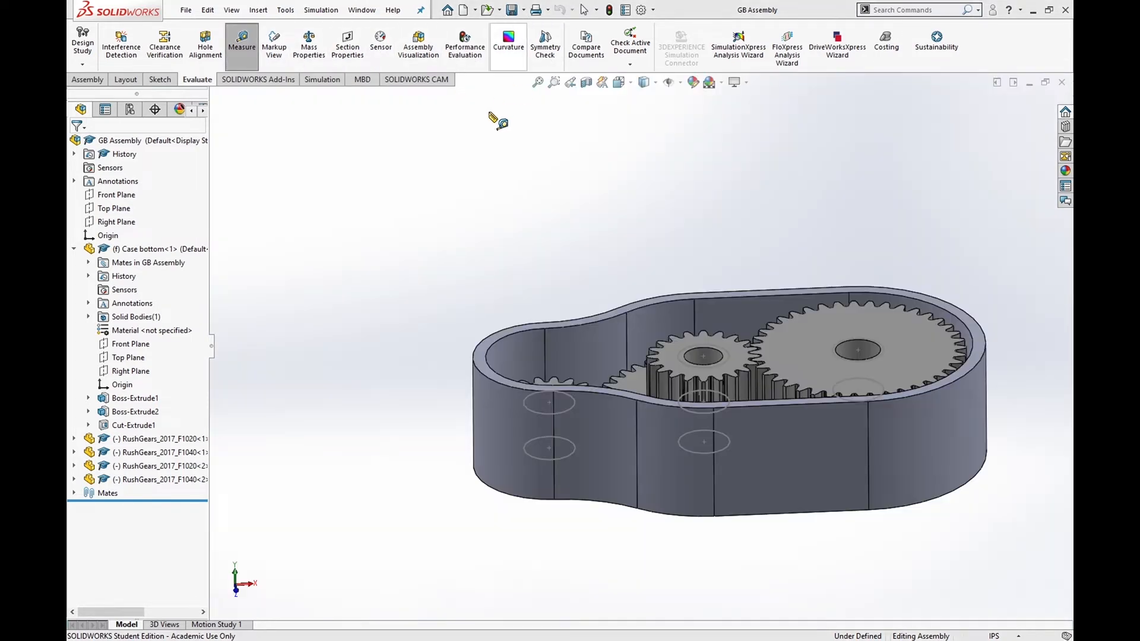
{"action": "left_click", "coordinate": [808, 360]}
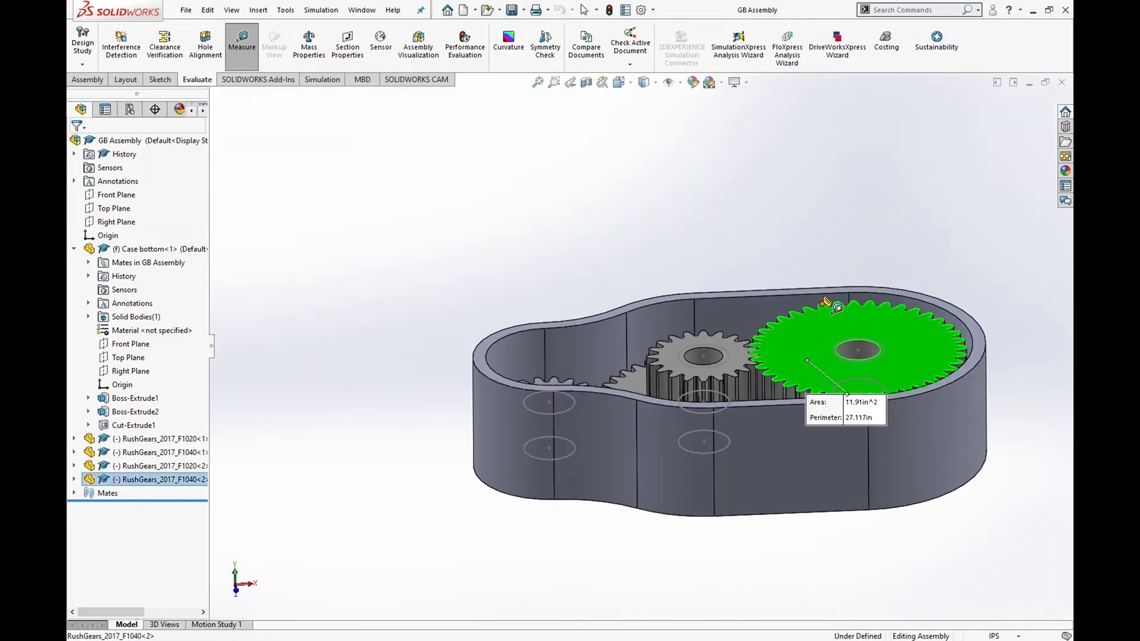
{"action": "left_click", "coordinate": [825, 300]}
{"action": "scroll", "coordinate": [988, 351], "scroll_direction": "down", "scroll_amount": 10}
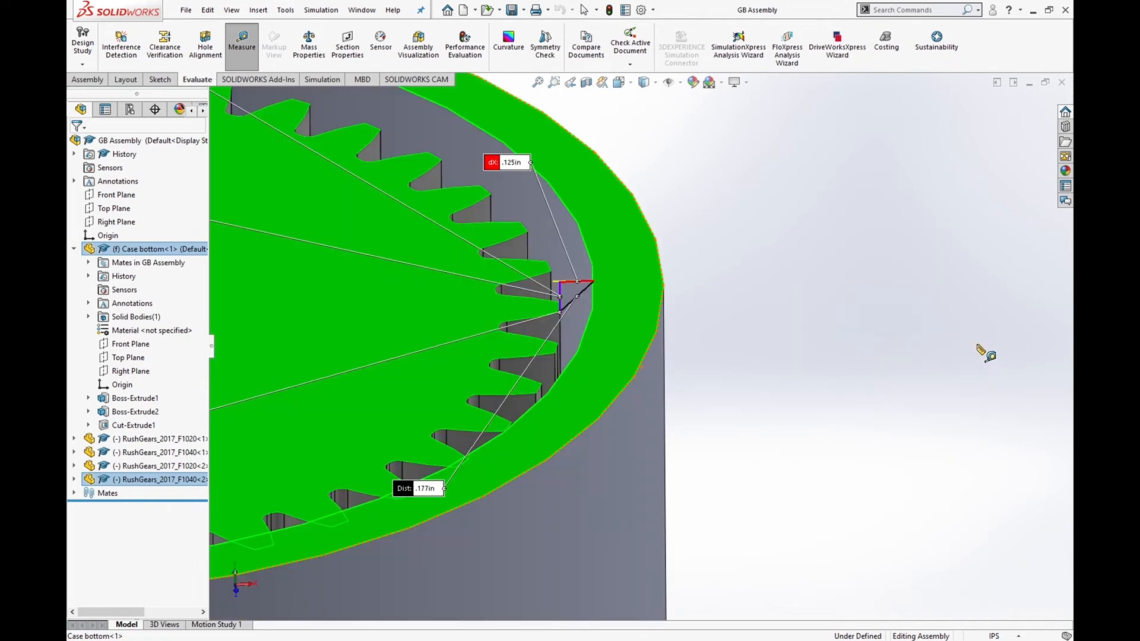
{"action": "middle_click_drag", "start_coordinate": [651, 301], "coordinate": [694, 263]}
{"action": "scroll", "coordinate": [694, 263], "scroll_direction": "up", "scroll_amount": 2}
{"action": "scroll", "coordinate": [700, 269], "scroll_direction": "up", "scroll_amount": 3}
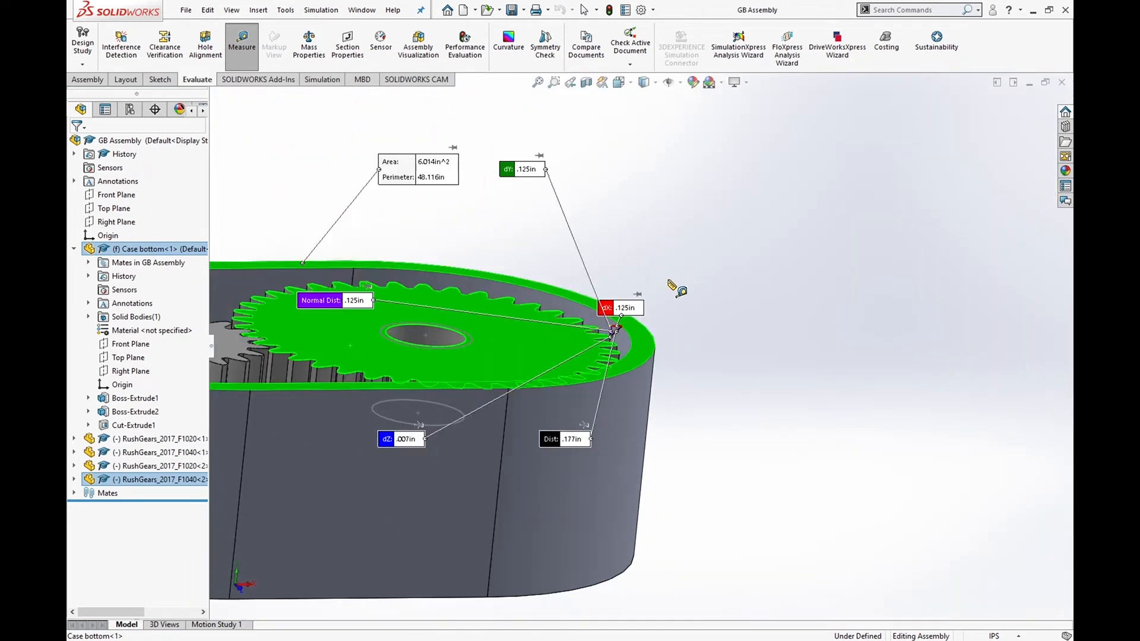
{"action": "scroll", "coordinate": [700, 285], "scroll_direction": "up", "scroll_amount": 2}
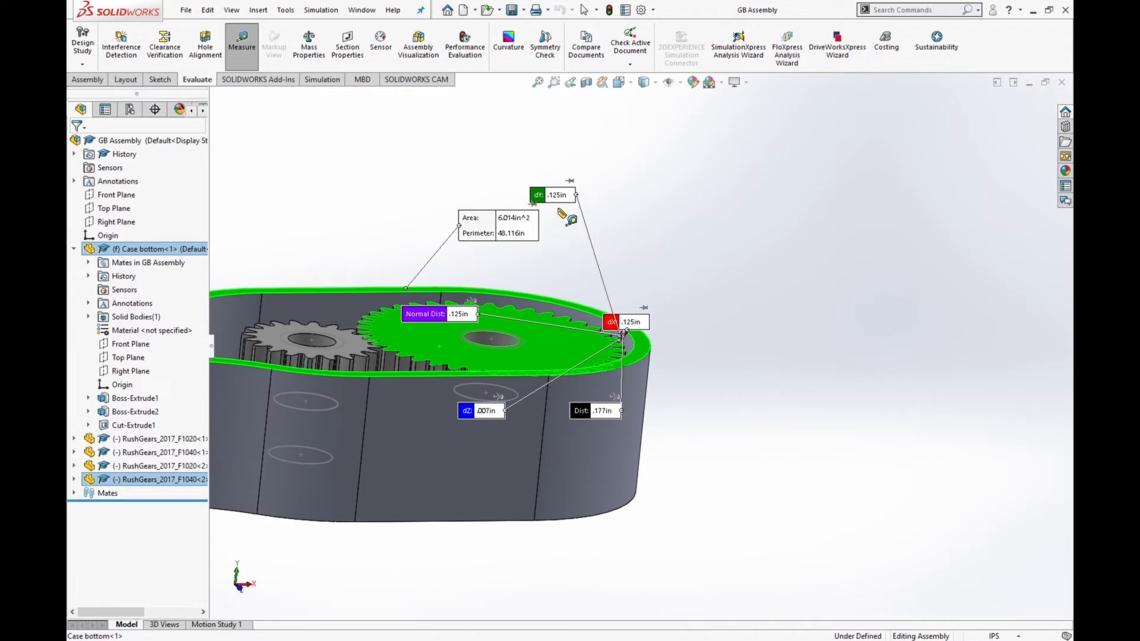
{"action": "key", "text": "Escape"}
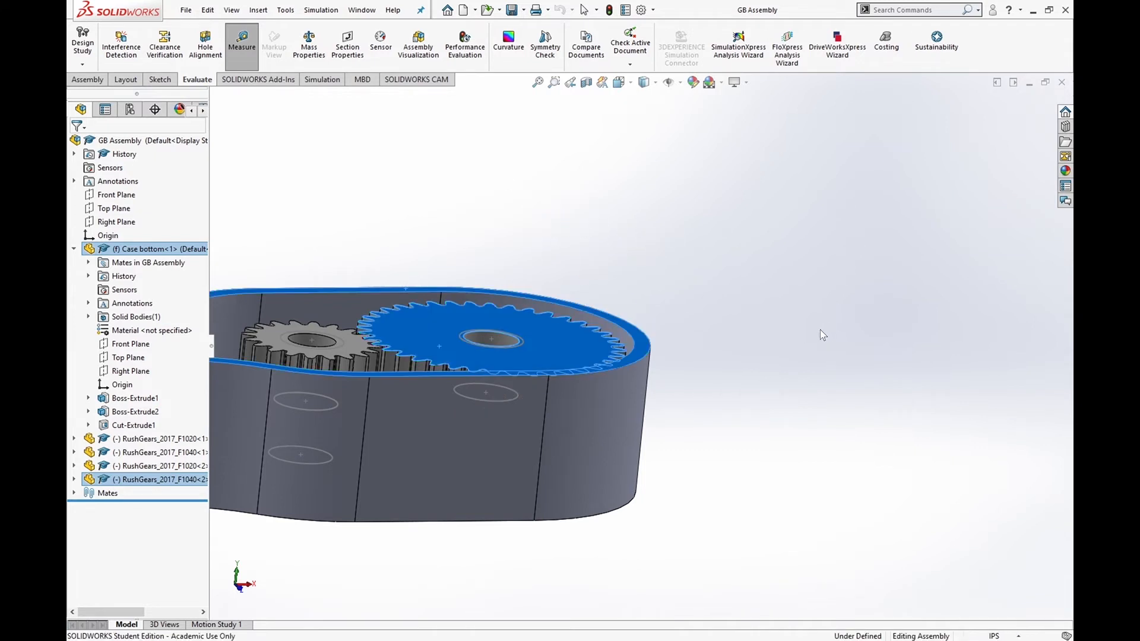
{"action": "key", "text": "Escape"}
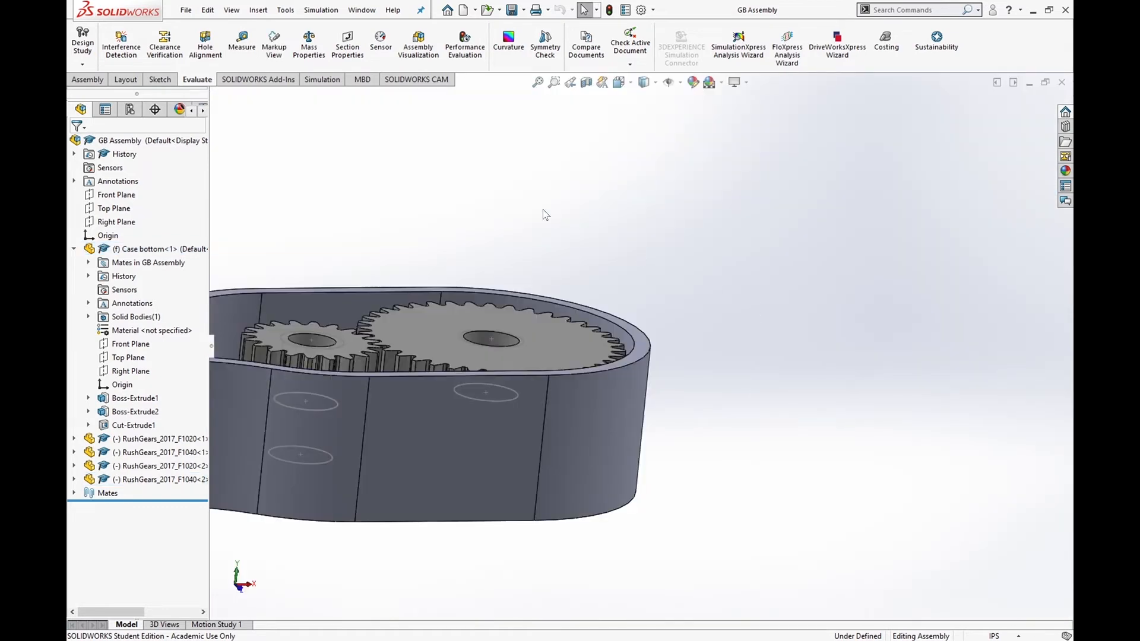
- Open the Case bottom part
{"action": "middle_click_drag", "start_coordinate": [545, 214], "coordinate": [329, 358]}
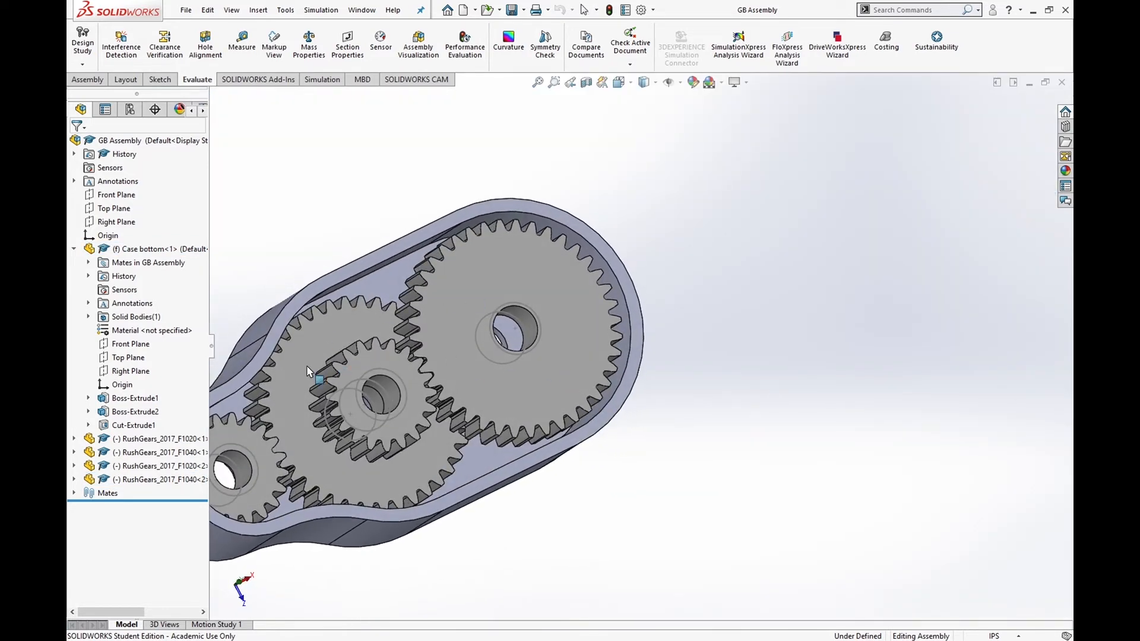
{"action": "key", "text": "f"}
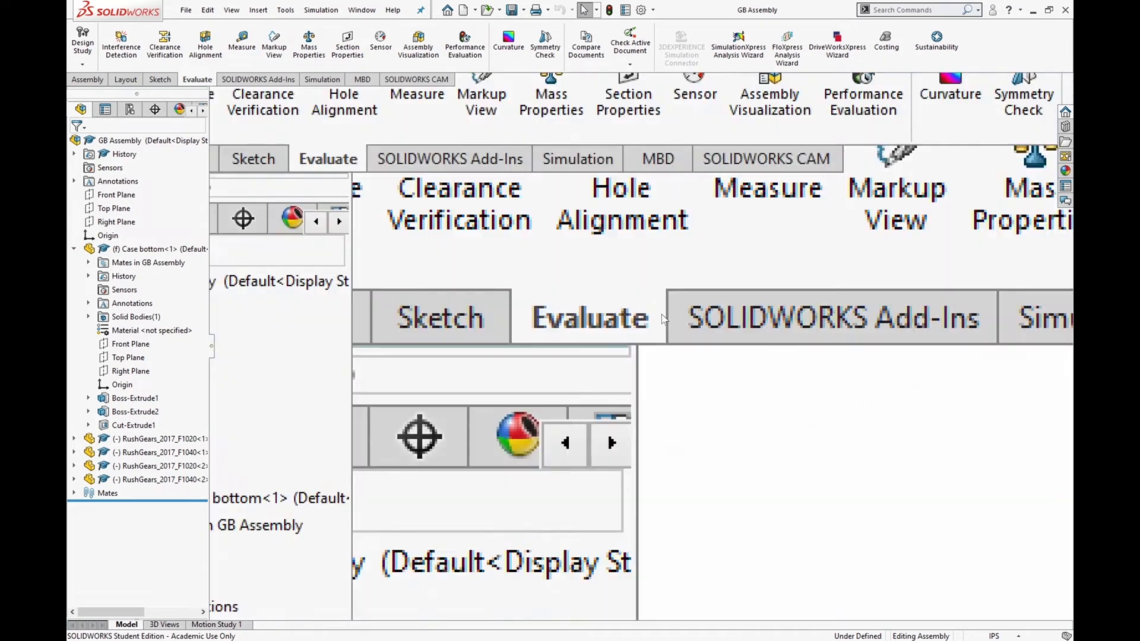
{"action": "middle_click_drag", "start_coordinate": [664, 319], "coordinate": [610, 232]}
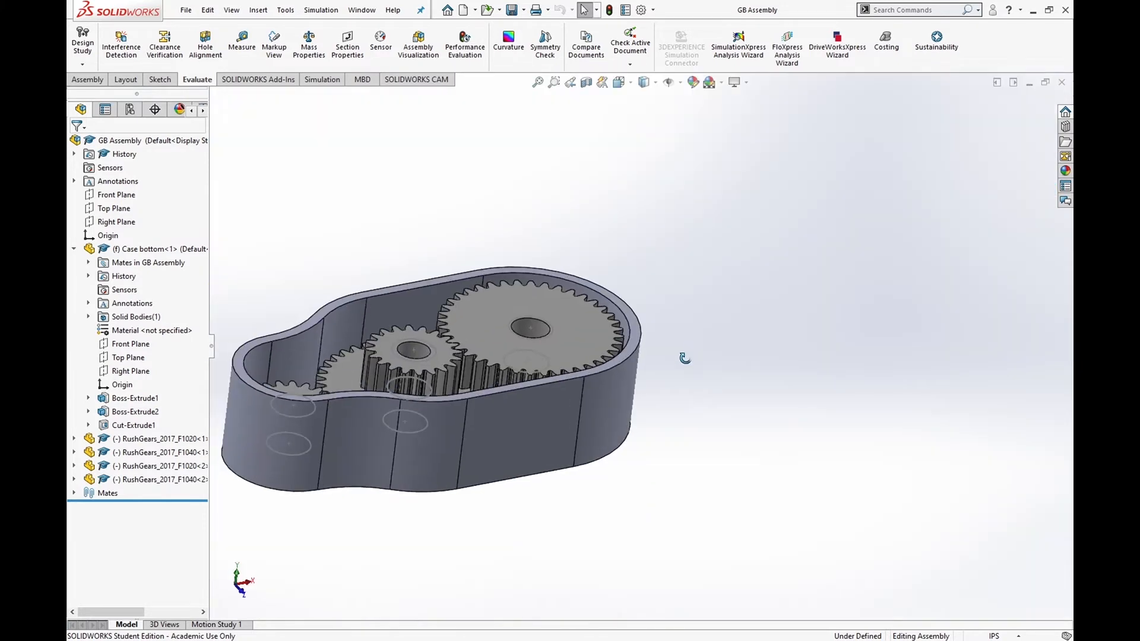
{"action": "middle_click_drag", "start_coordinate": [682, 356], "coordinate": [660, 476]}
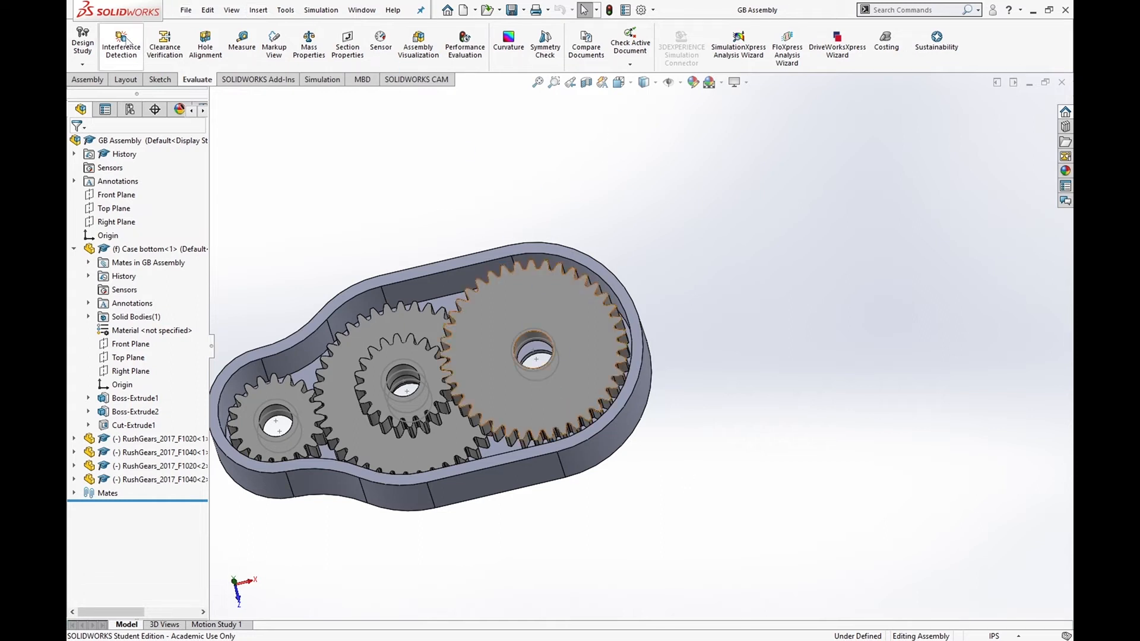
{"action": "left_click", "coordinate": [102, 81]}
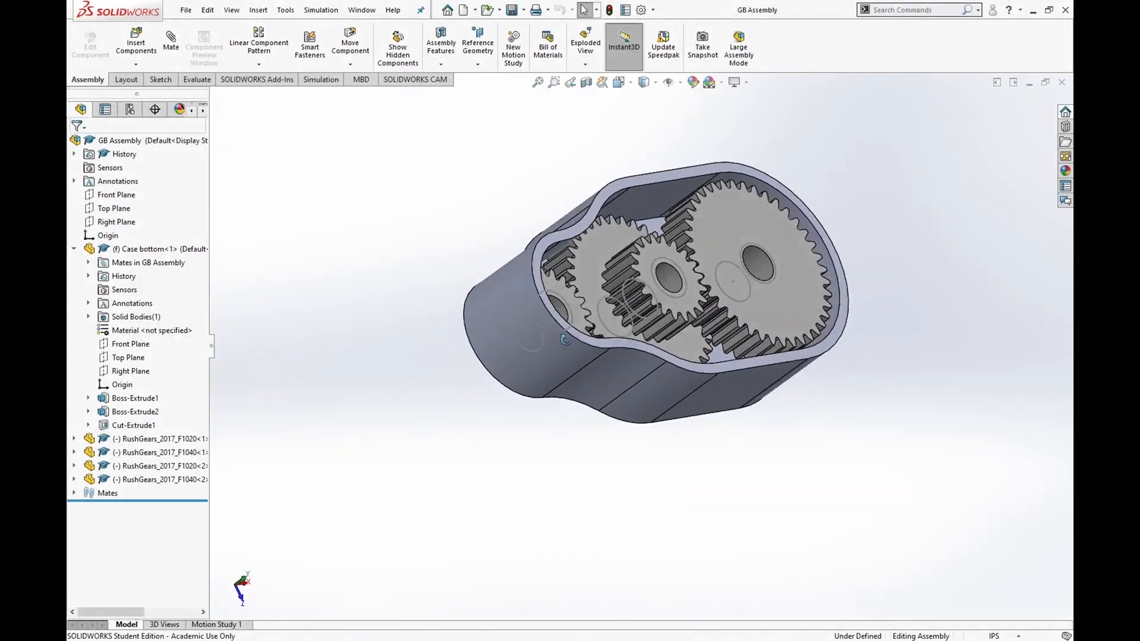
{"action": "middle_click_drag", "start_coordinate": [490, 379], "coordinate": [472, 420]}
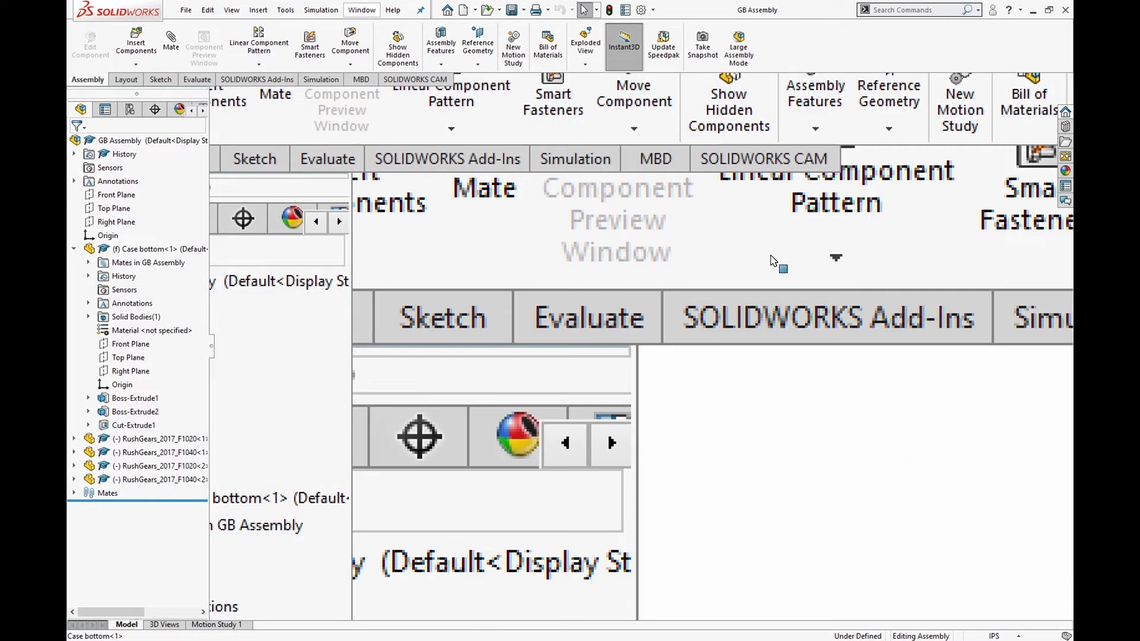
{"action": "left_click", "coordinate": [771, 257]}
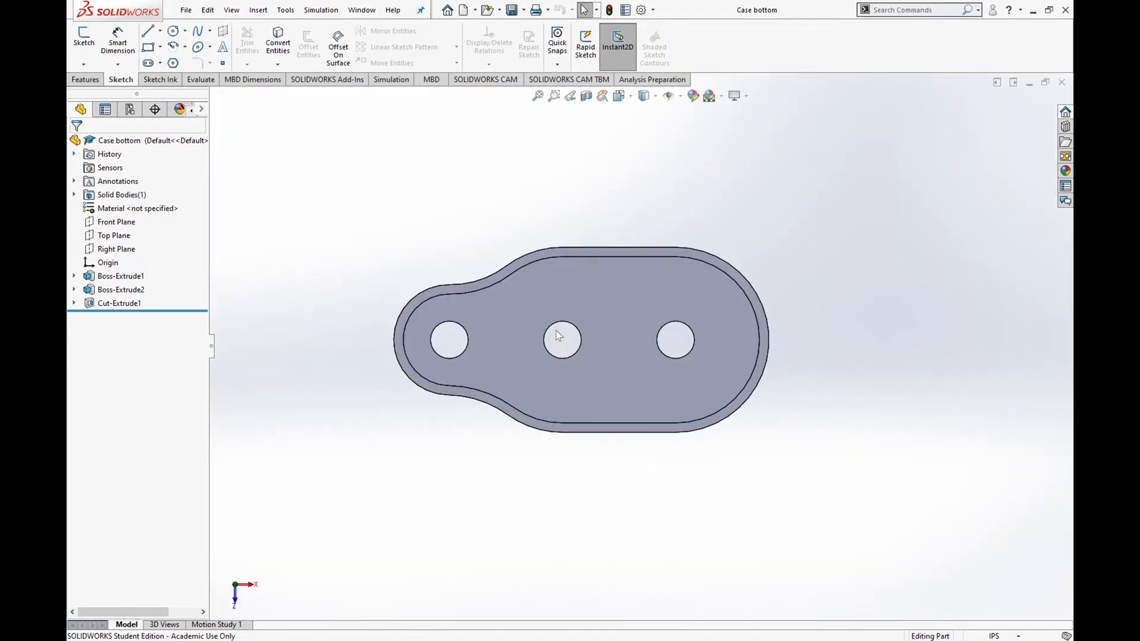
- Start an Extruded Boss sketch on the case's outer bottom face and view it from the bottom
{"action": "middle_click_drag", "start_coordinate": [558, 336], "coordinate": [554, 257]}
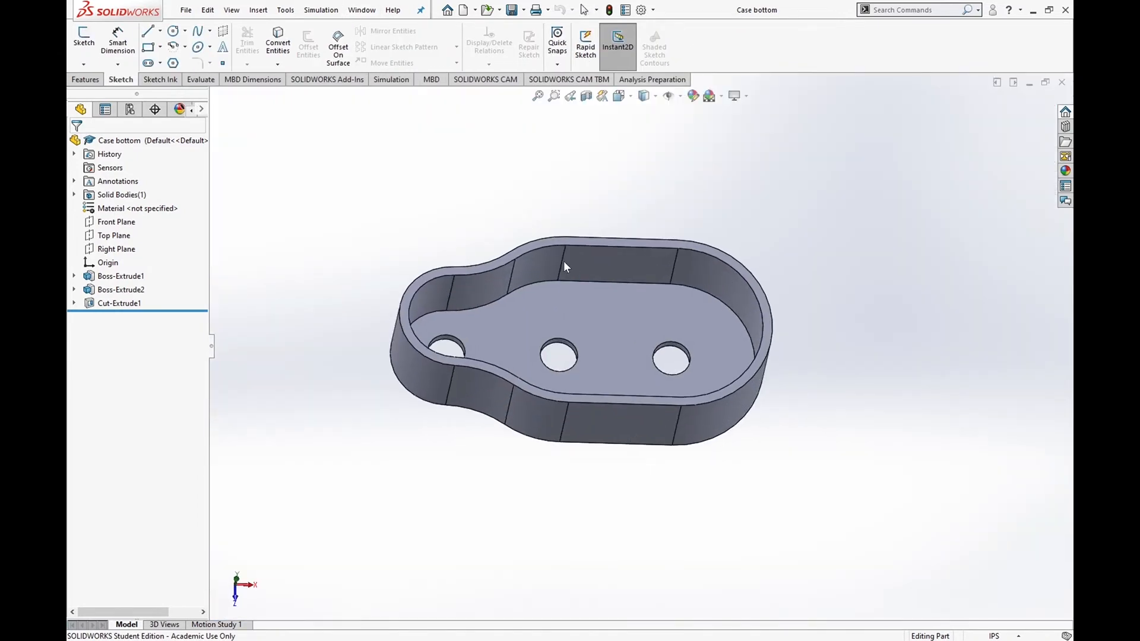
{"action": "middle_click_drag", "start_coordinate": [554, 423], "coordinate": [598, 173]}
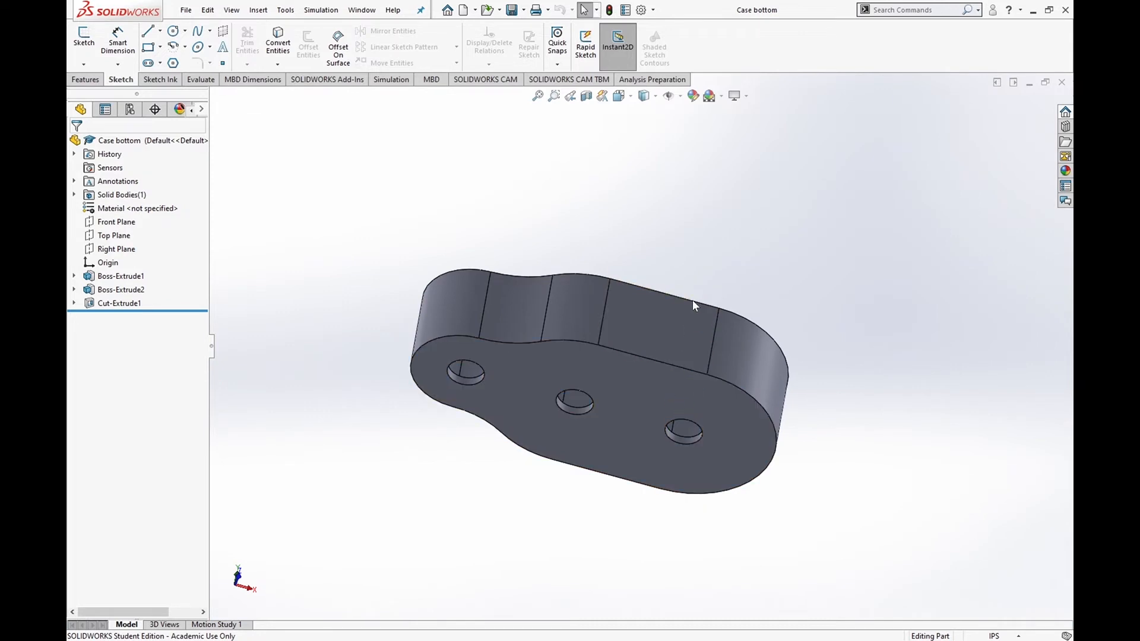
{"action": "middle_click_drag", "start_coordinate": [482, 392], "coordinate": [536, 409]}
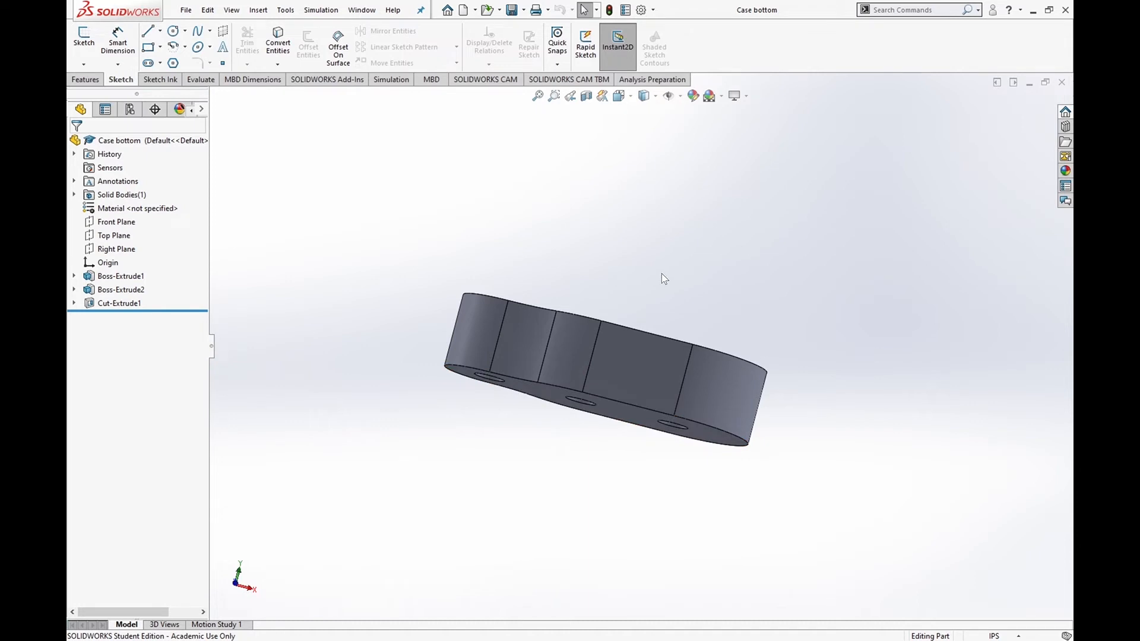
{"action": "middle_click_drag", "start_coordinate": [611, 282], "coordinate": [567, 346]}
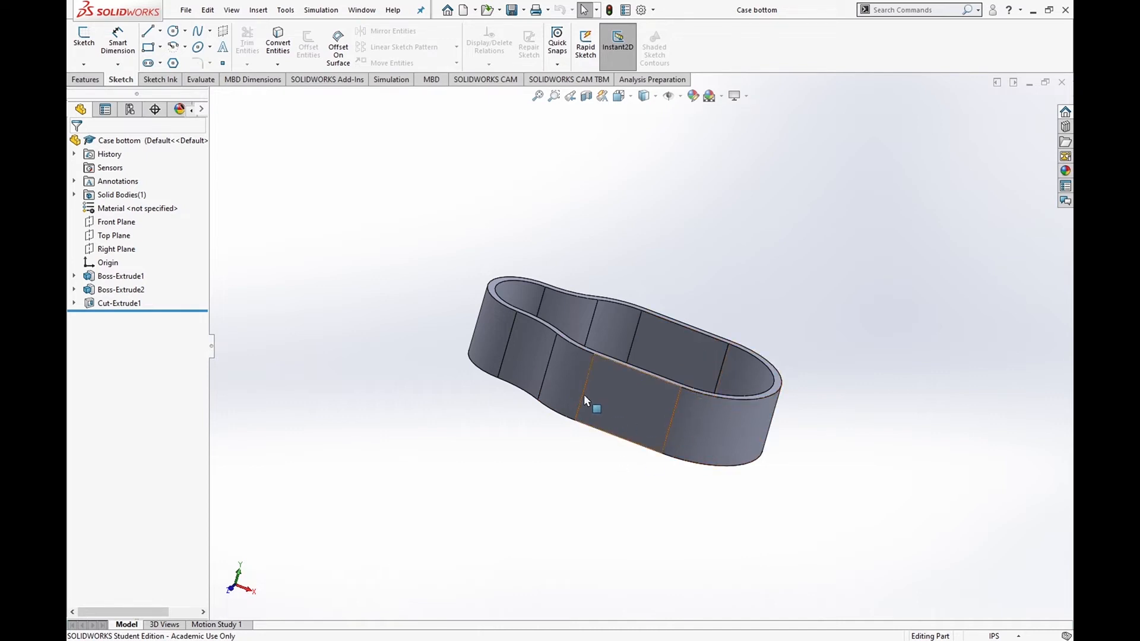
{"action": "left_click", "coordinate": [85, 80]}
{"action": "left_click", "coordinate": [89, 41]}
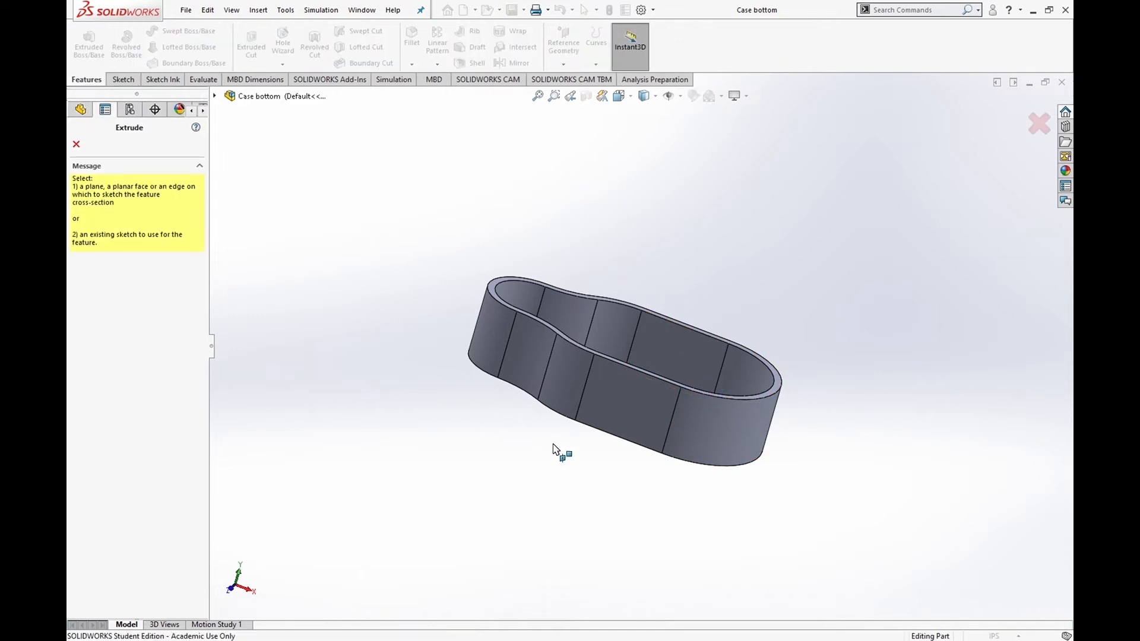
{"action": "key", "text": "z"}
{"action": "mouse_move", "coordinate": [590, 458]}
{"action": "middle_mouse_down"}
{"action": "mouse_move", "coordinate": [609, 293]}
{"action": "mouse_move", "coordinate": [651, 348]}
{"action": "middle_mouse_up"}
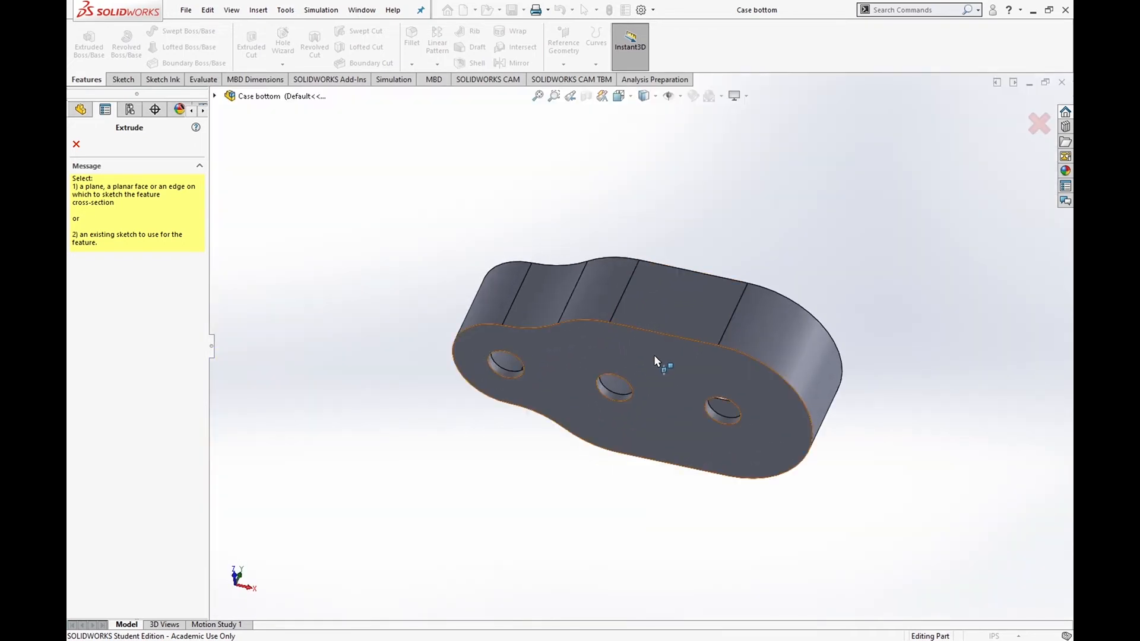
{"action": "left_click", "coordinate": [654, 355]}
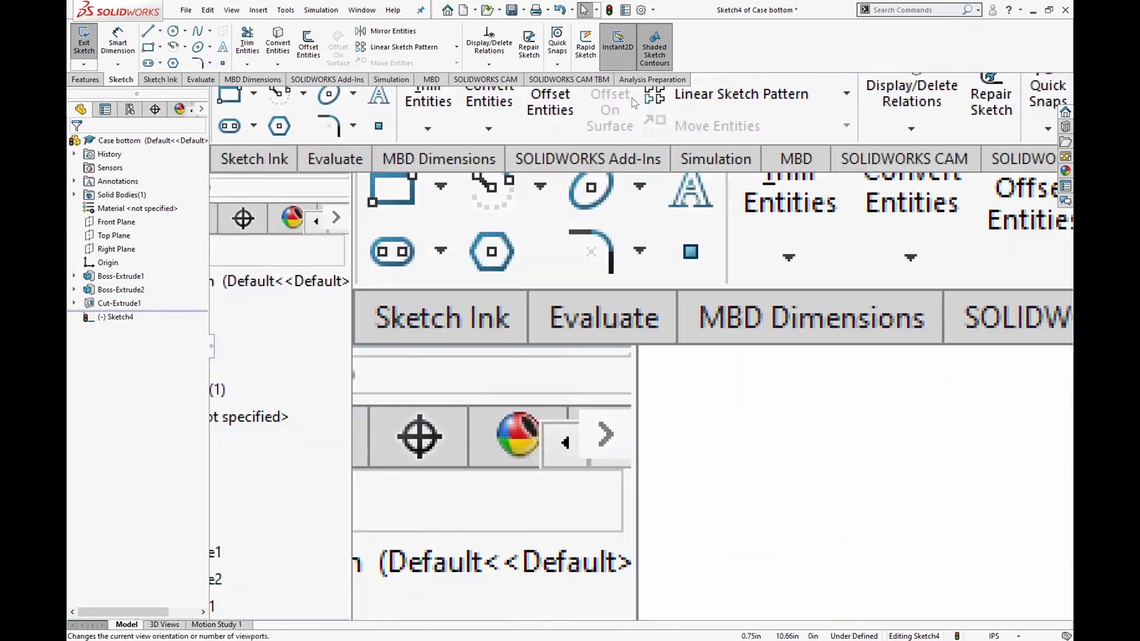
{"action": "left_click", "coordinate": [619, 95]}
{"action": "left_click", "coordinate": [687, 164]}
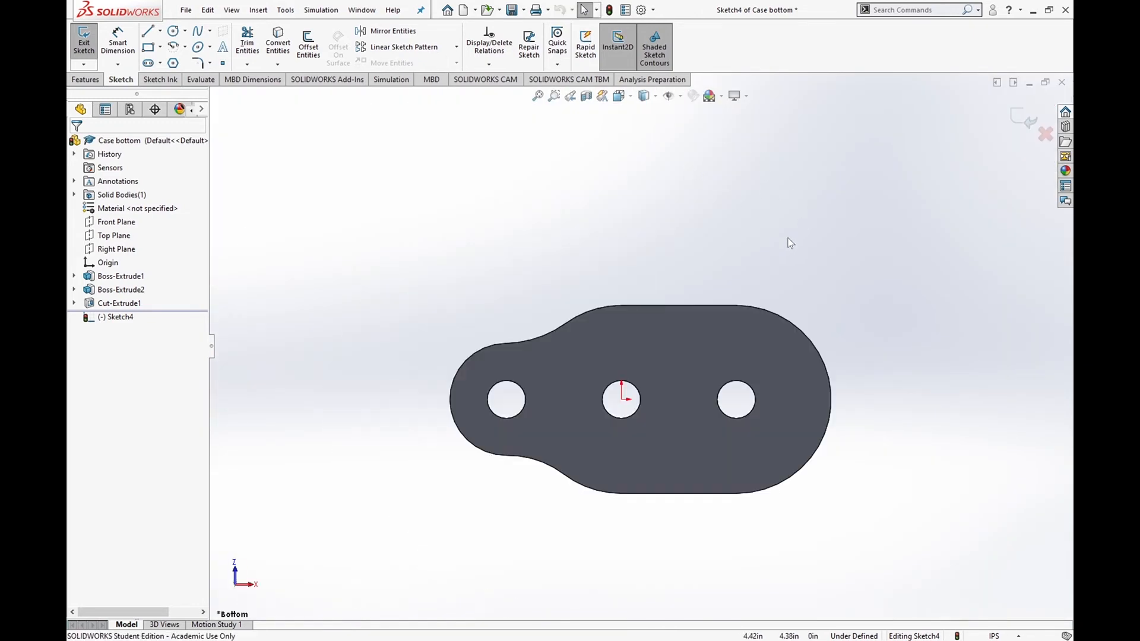
- Display the part in wireframe, then sketch a circle centred on the midpoint of the upper straight outer edge and dimension its diameter to 0.50 in
{"action": "scroll", "coordinate": [771, 245], "scroll_direction": "down", "scroll_amount": 2}
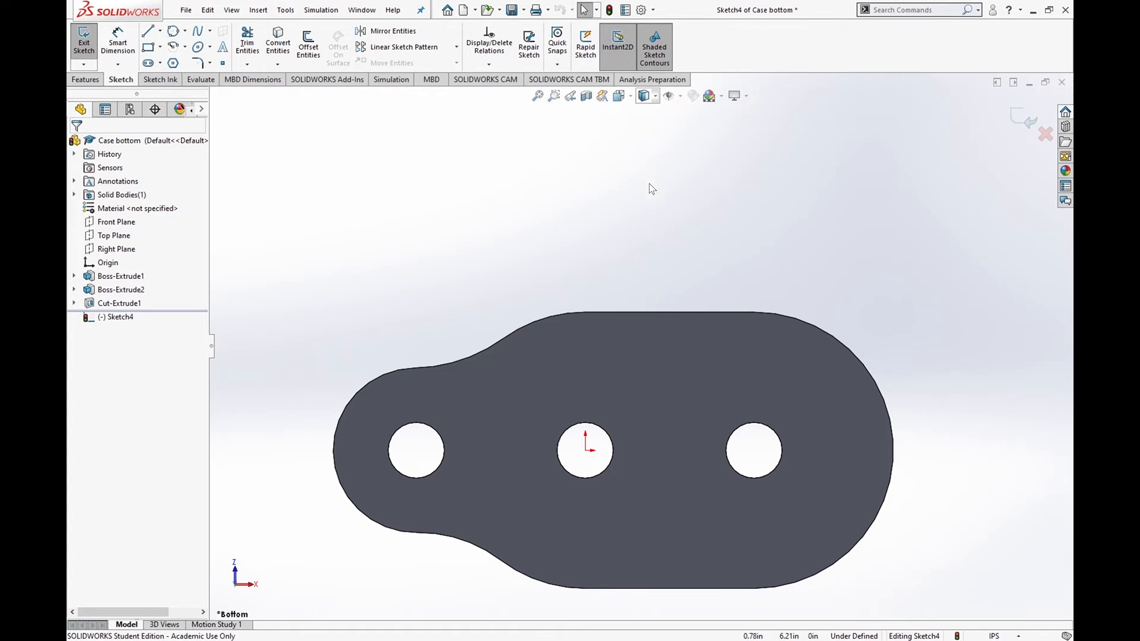
{"action": "left_click", "coordinate": [649, 184]}
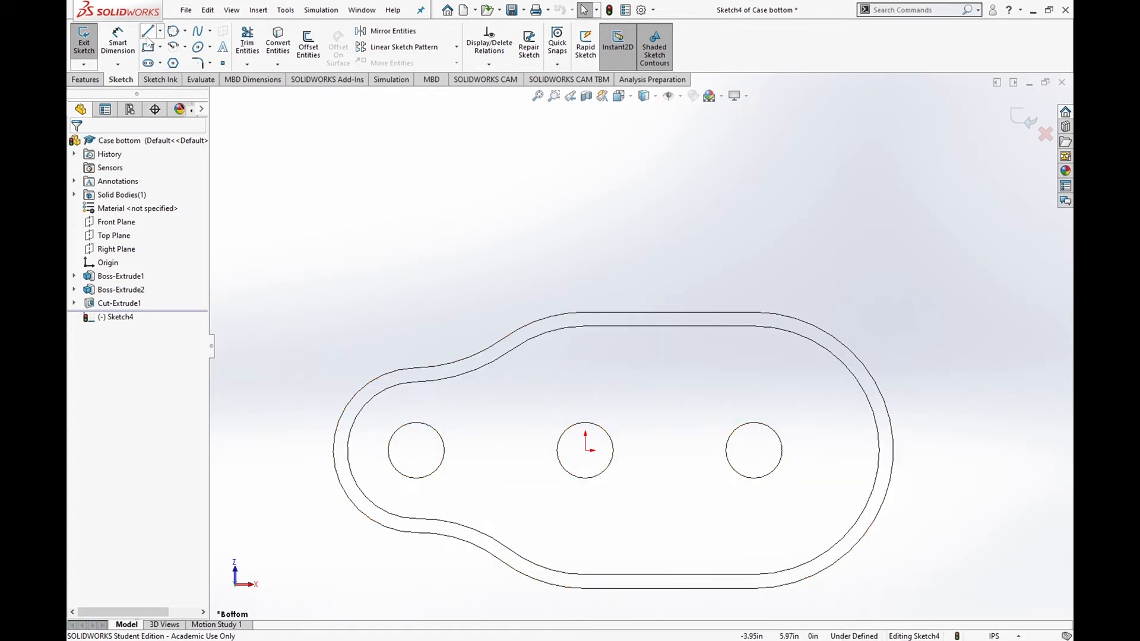
{"action": "left_click", "coordinate": [194, 50]}
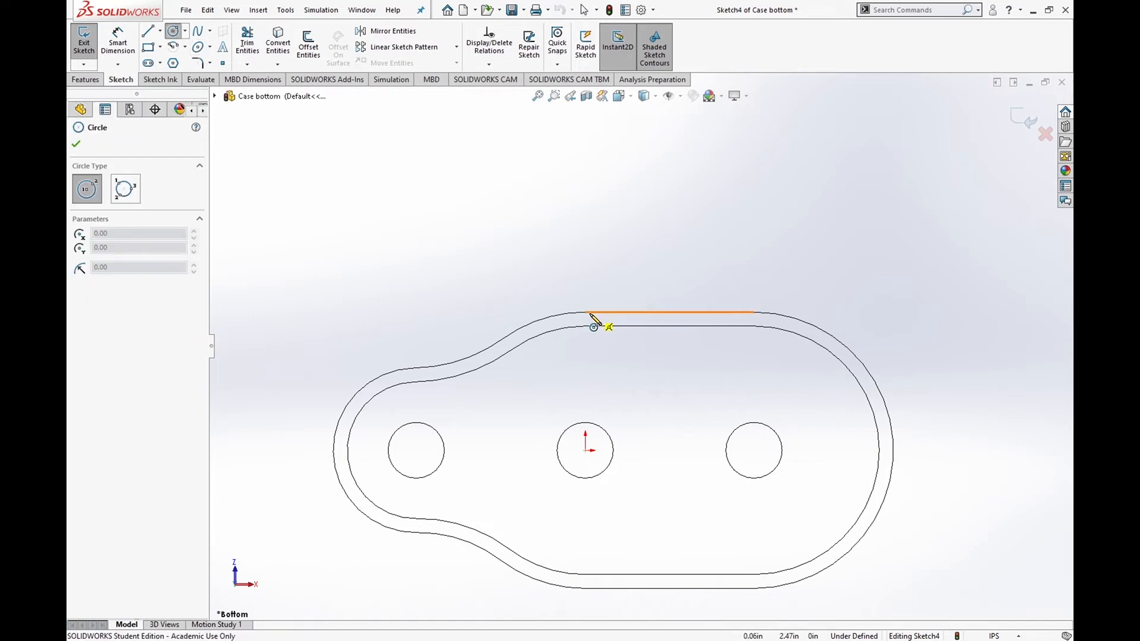
{"action": "left_click", "coordinate": [669, 312]}
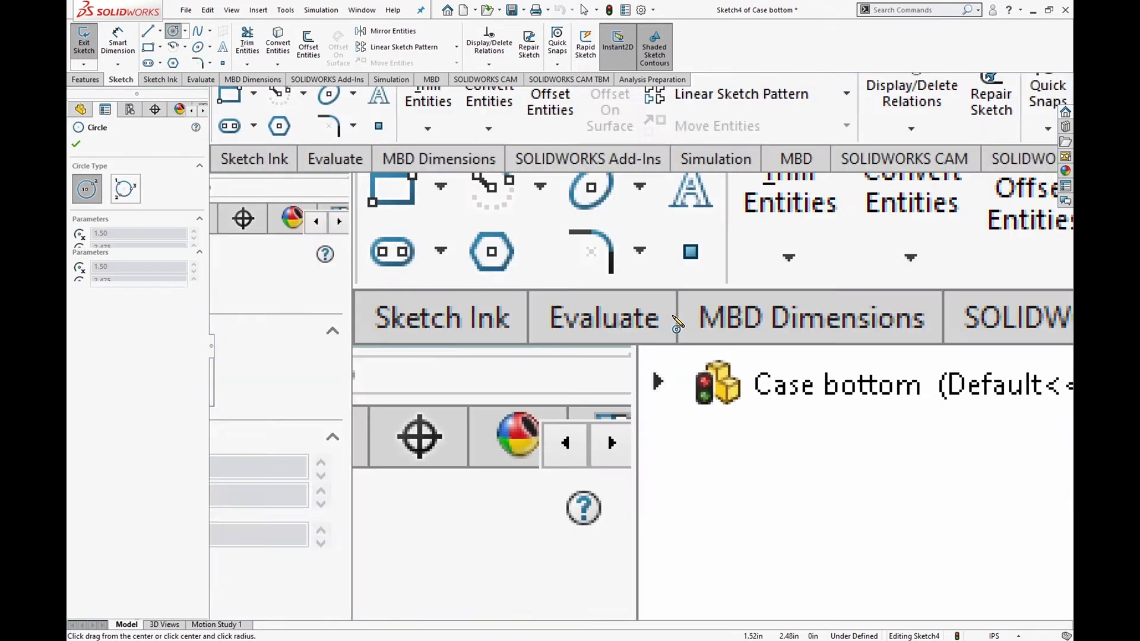
{"action": "left_click", "coordinate": [678, 330]}
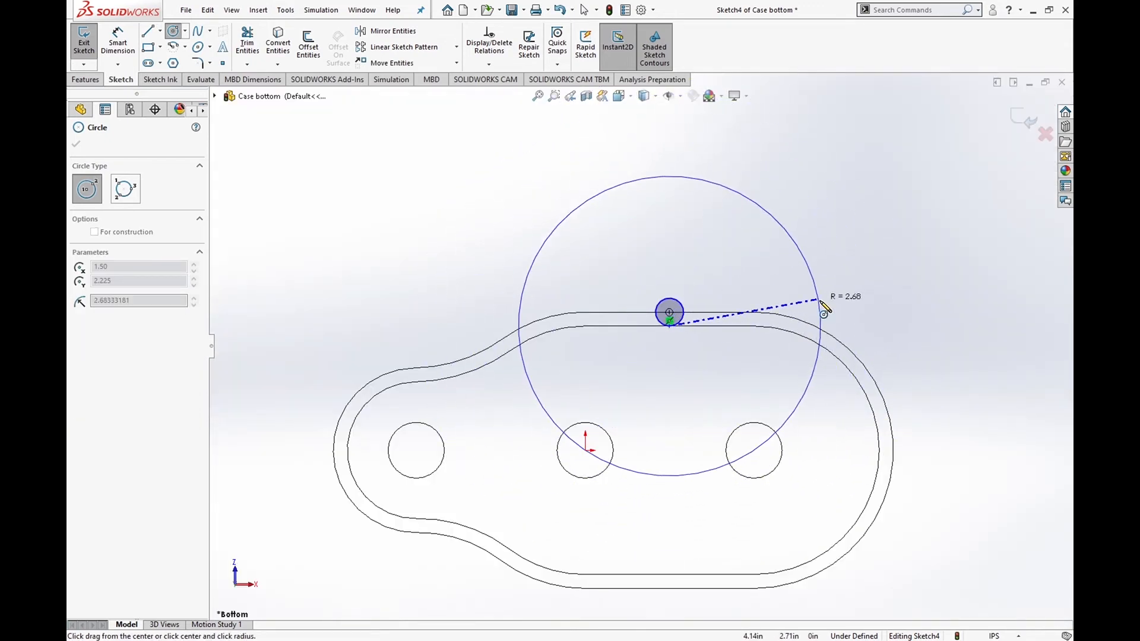
{"action": "key", "text": "Escape"}
{"action": "left_click", "coordinate": [117, 41]}
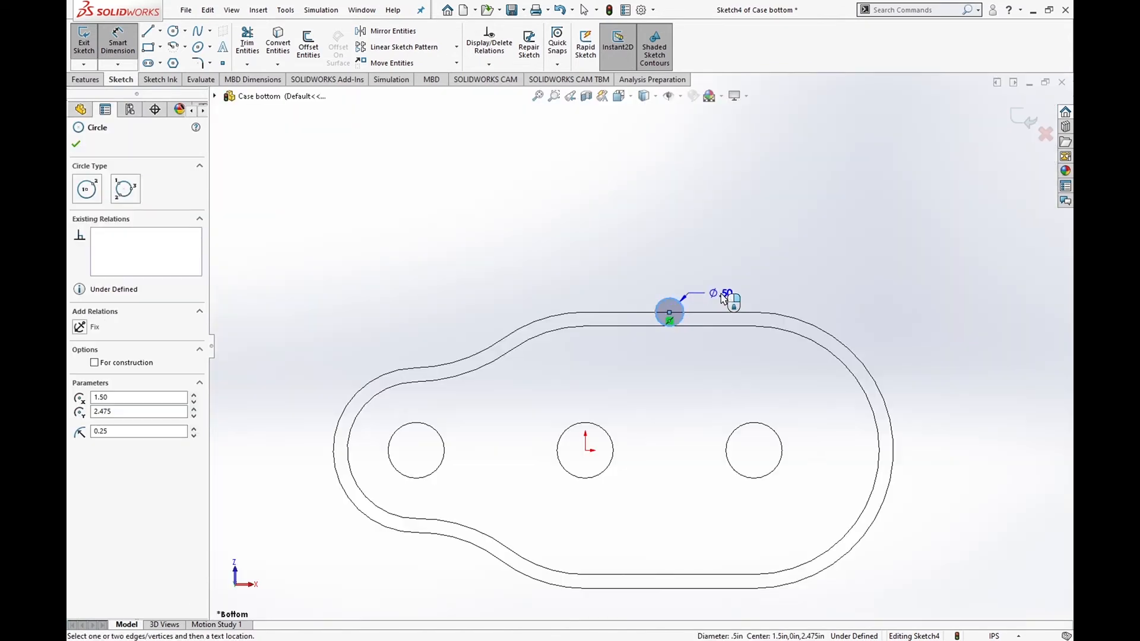
{"action": "left_click", "coordinate": [720, 295]}
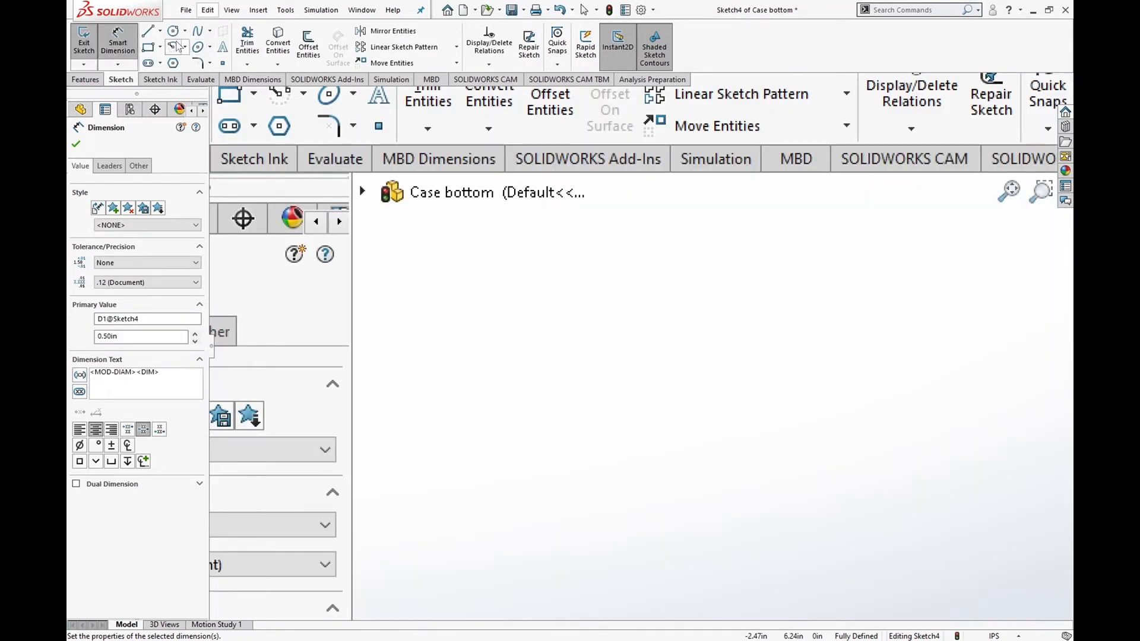
- Sketch a circle centred on the case's upper S-curved outer edge and dimension its diameter to 0.50 in
{"action": "left_click", "coordinate": [172, 31]}
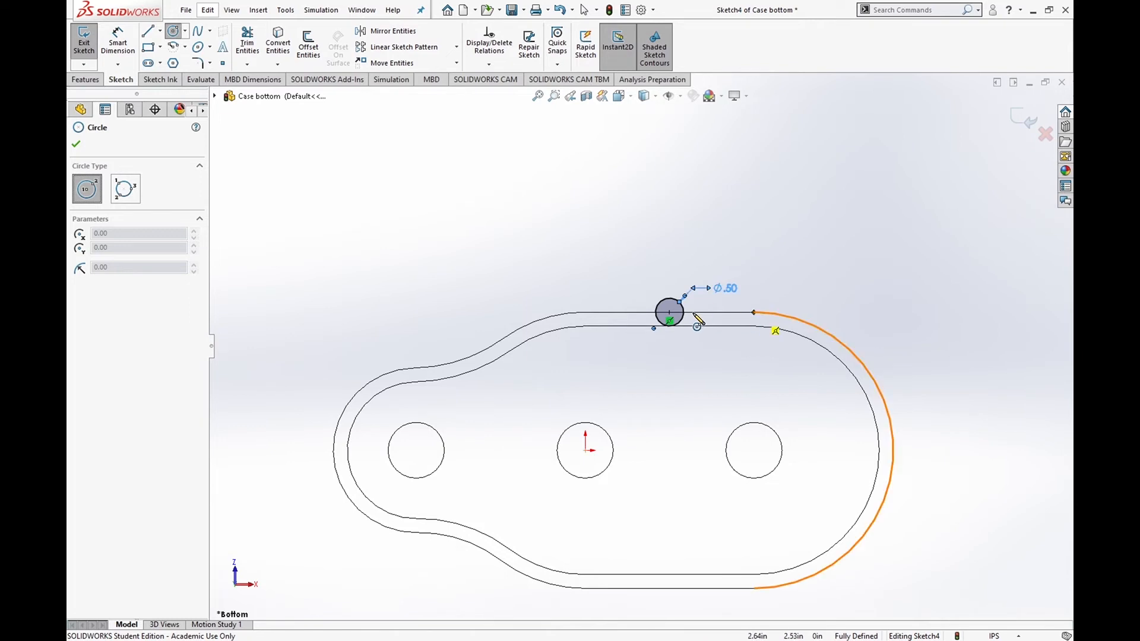
{"action": "key", "text": "Escape"}
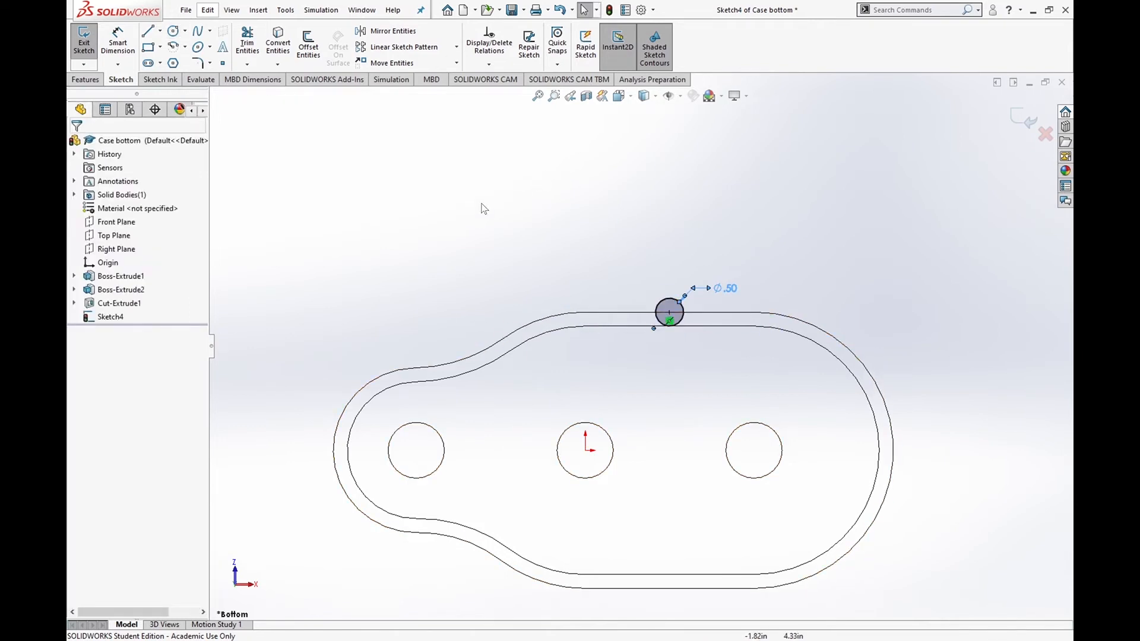
{"action": "left_click", "coordinate": [173, 30]}
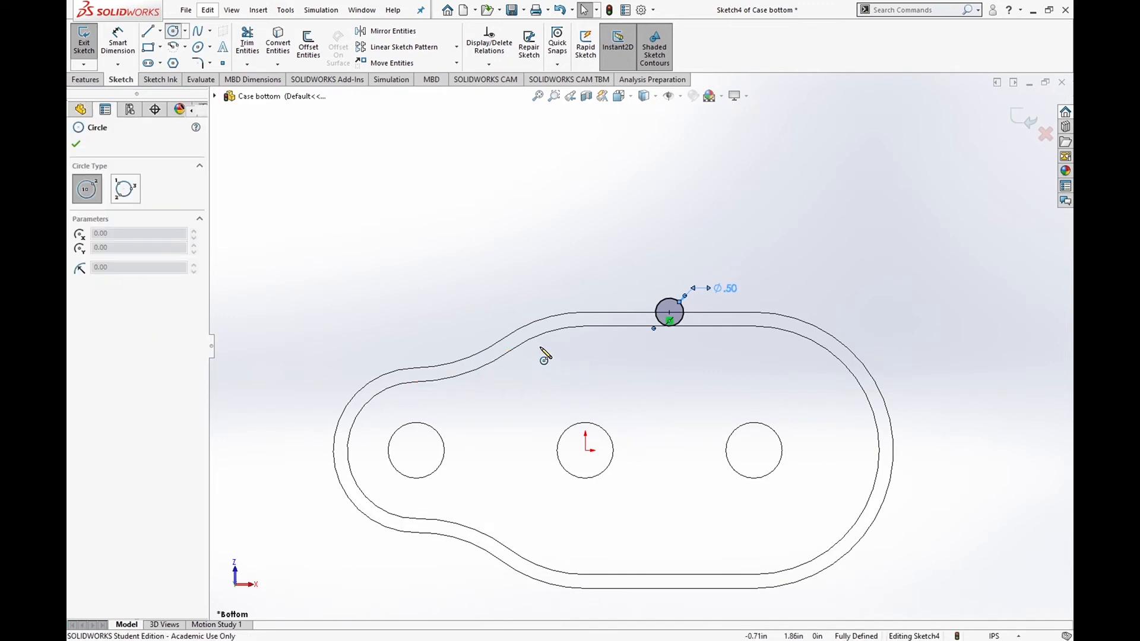
{"action": "left_click", "coordinate": [498, 344]}
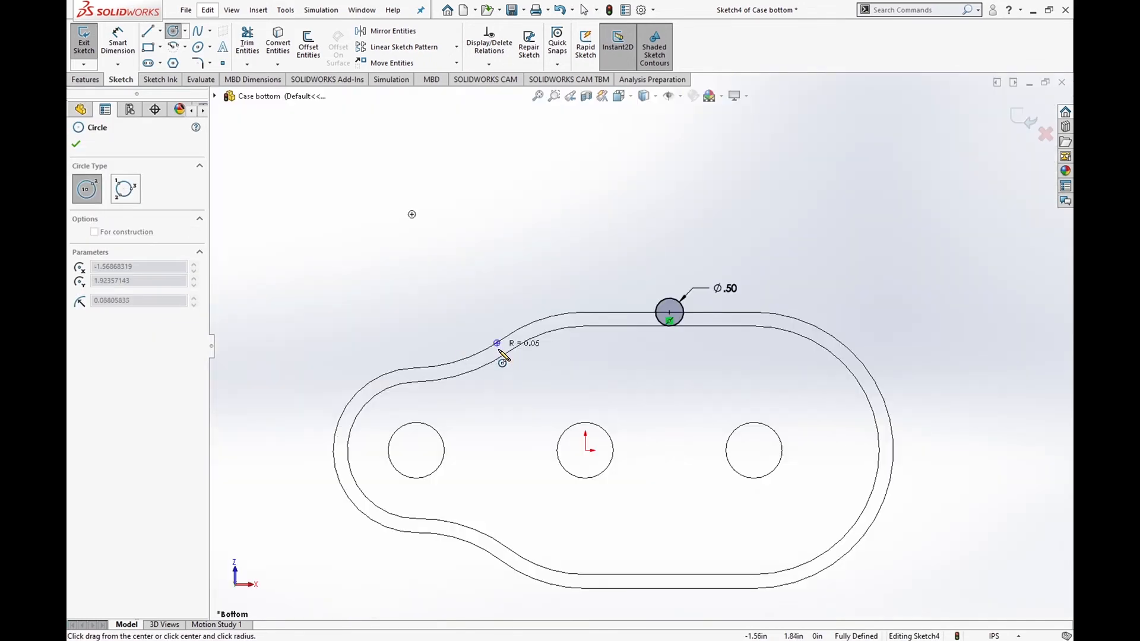
{"action": "left_click", "coordinate": [508, 357]}
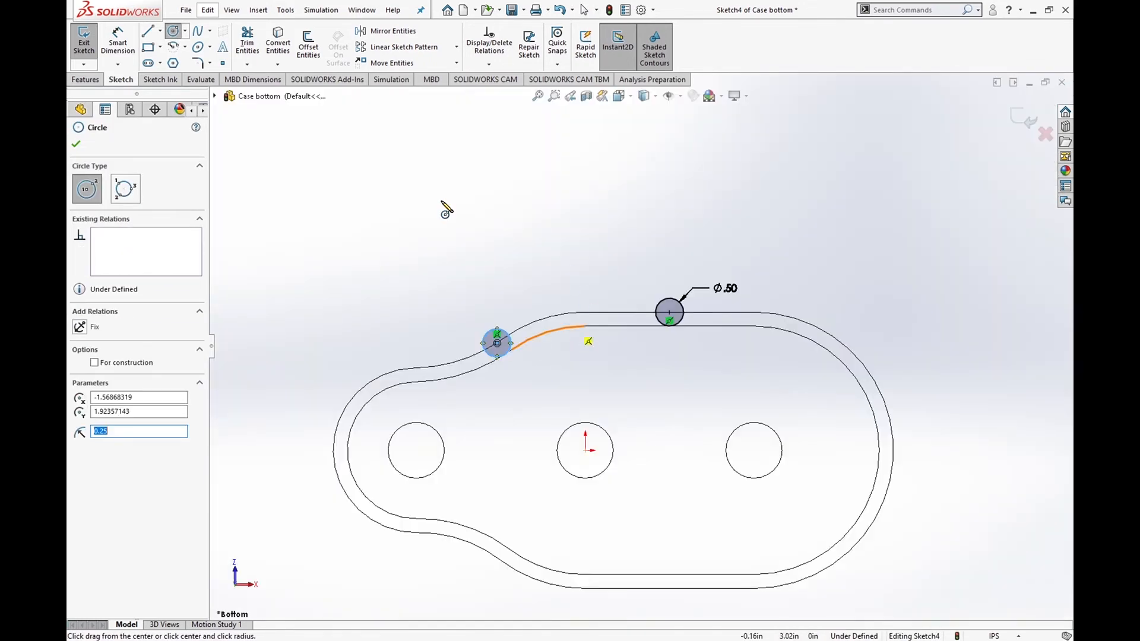
{"action": "left_click", "coordinate": [118, 41]}
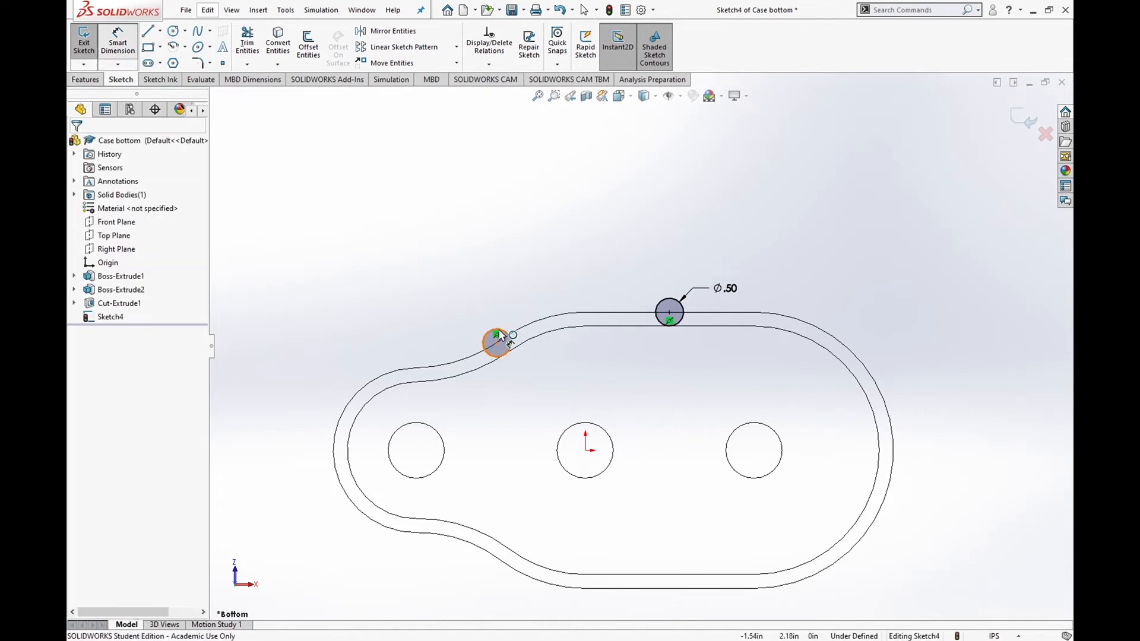
{"action": "left_click", "coordinate": [503, 331]}
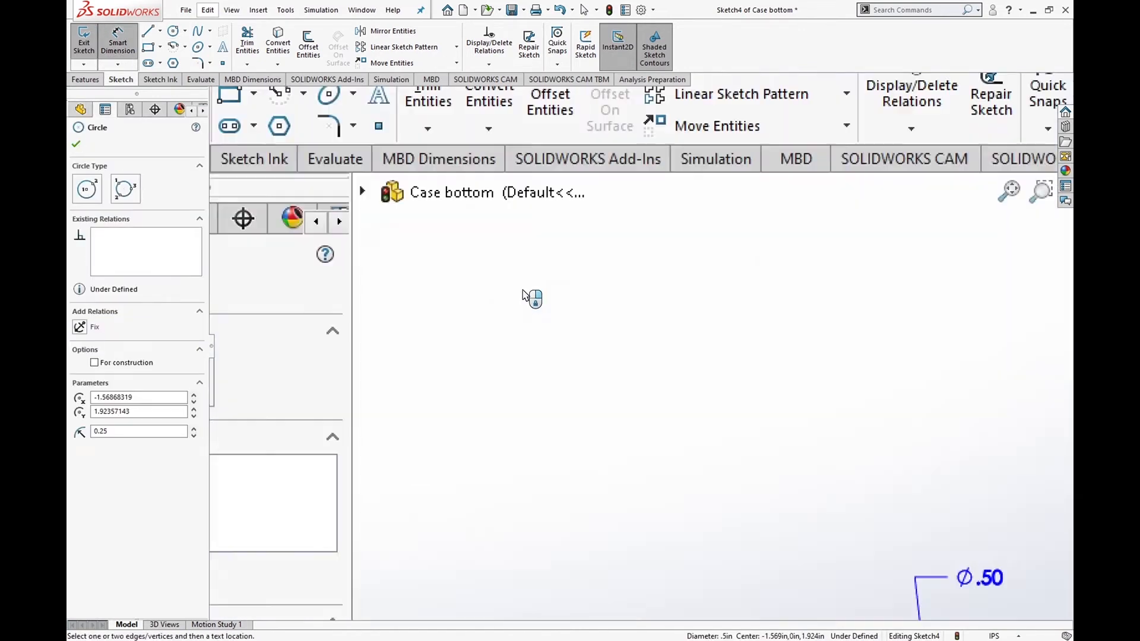
{"action": "left_click", "coordinate": [522, 293]}
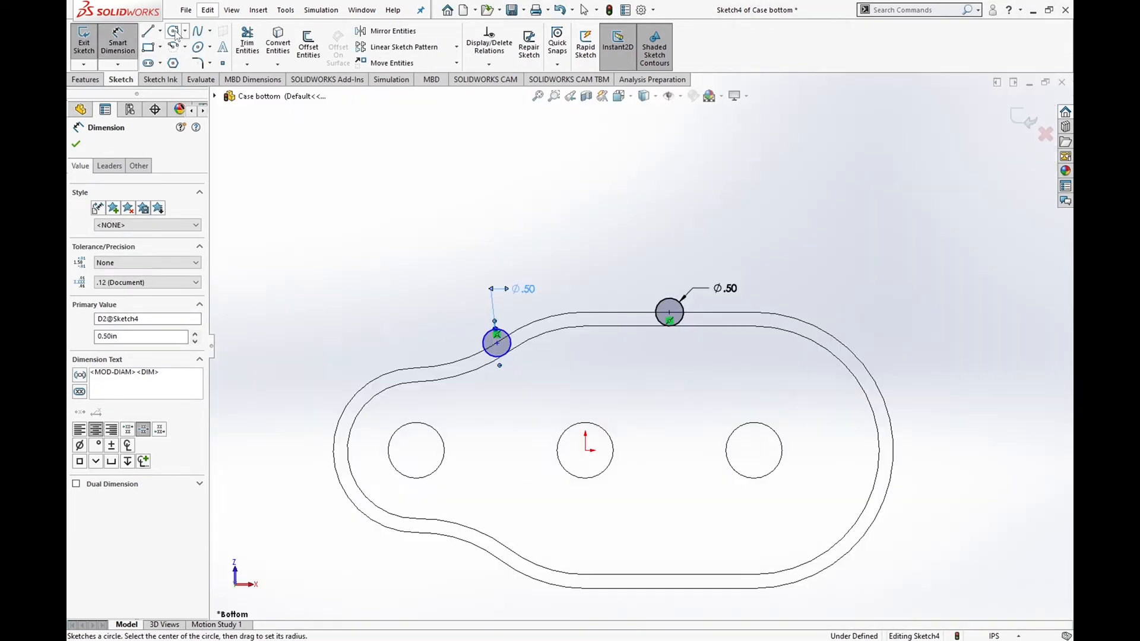
- Sketch a circle centred on the outer edge at the tip of the case's large rounded end and dimension its diameter to 0.50 in
{"action": "left_click", "coordinate": [174, 33]}
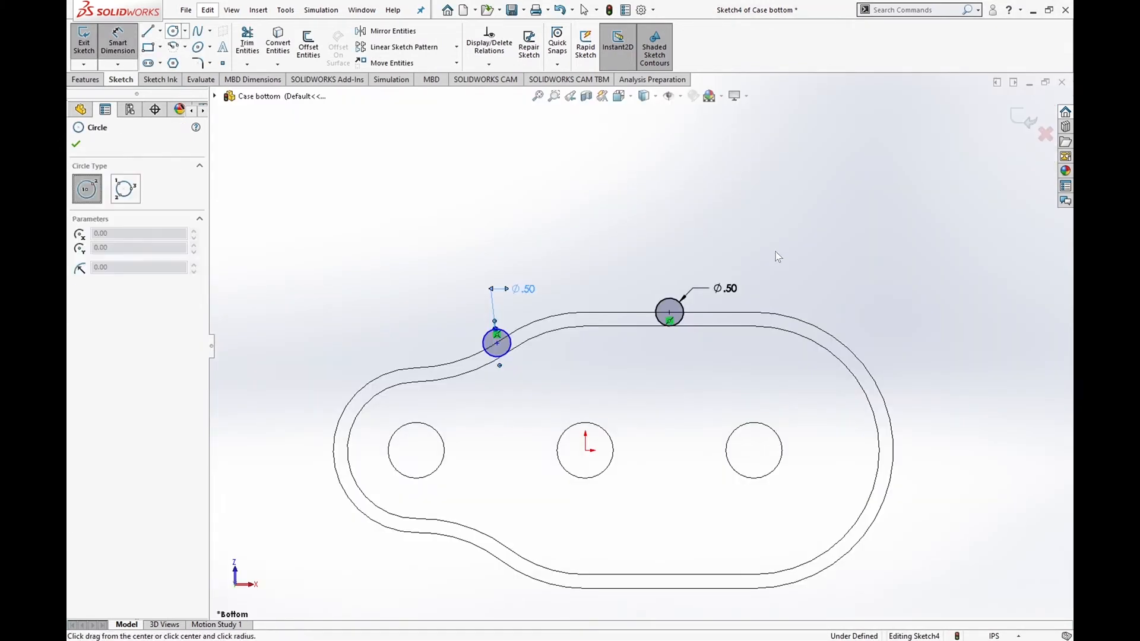
{"action": "left_click", "coordinate": [893, 449]}
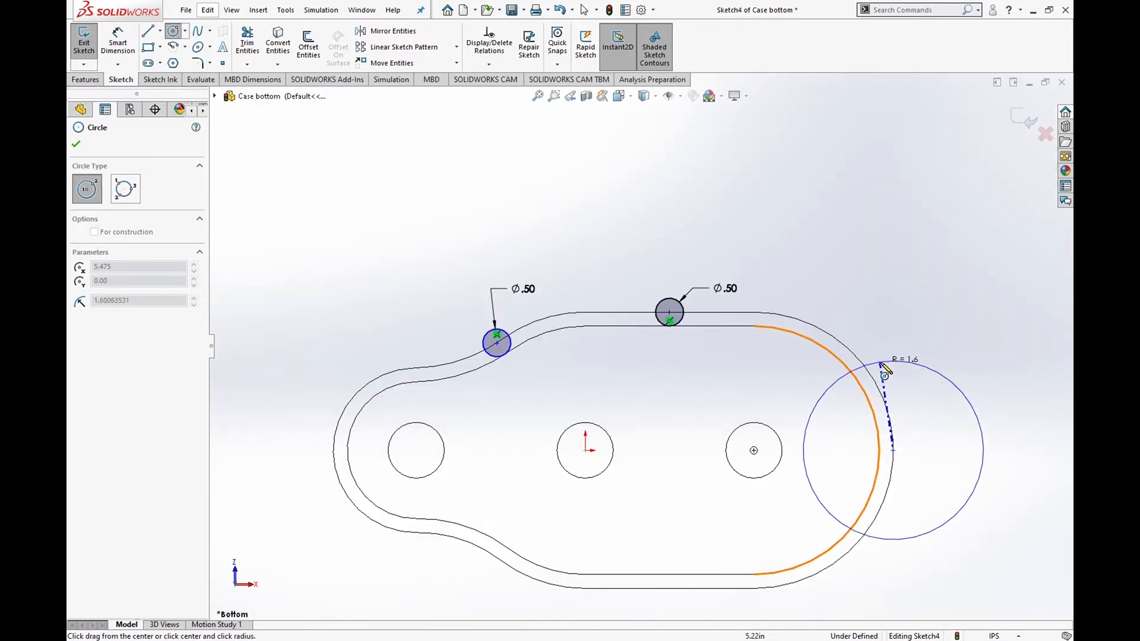
{"action": "left_click", "coordinate": [886, 455]}
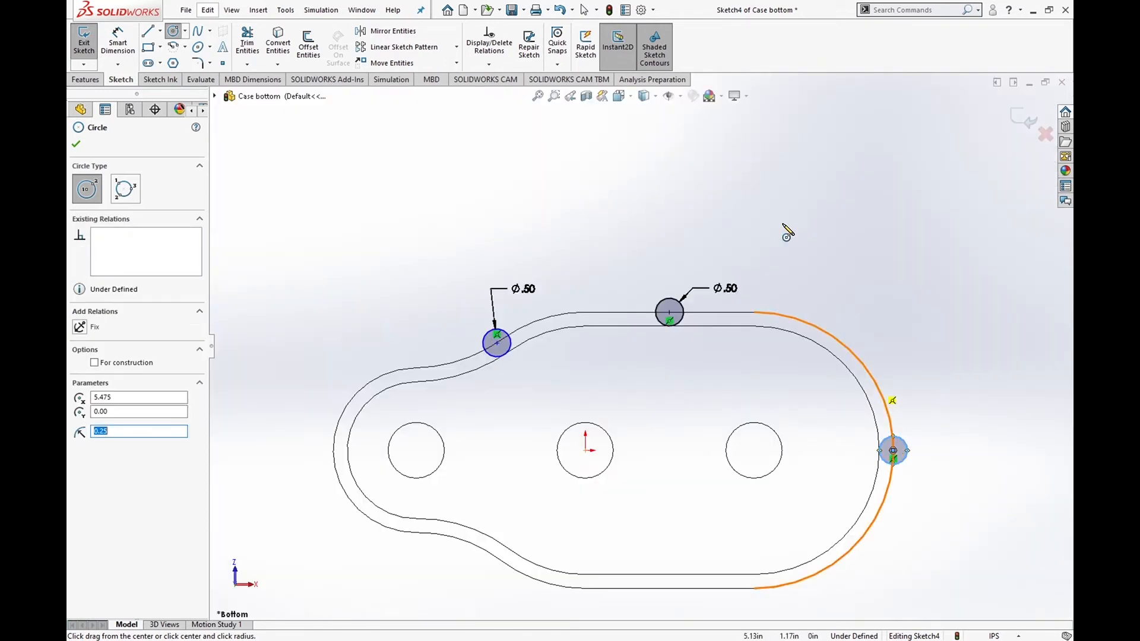
{"action": "left_click", "coordinate": [116, 47]}
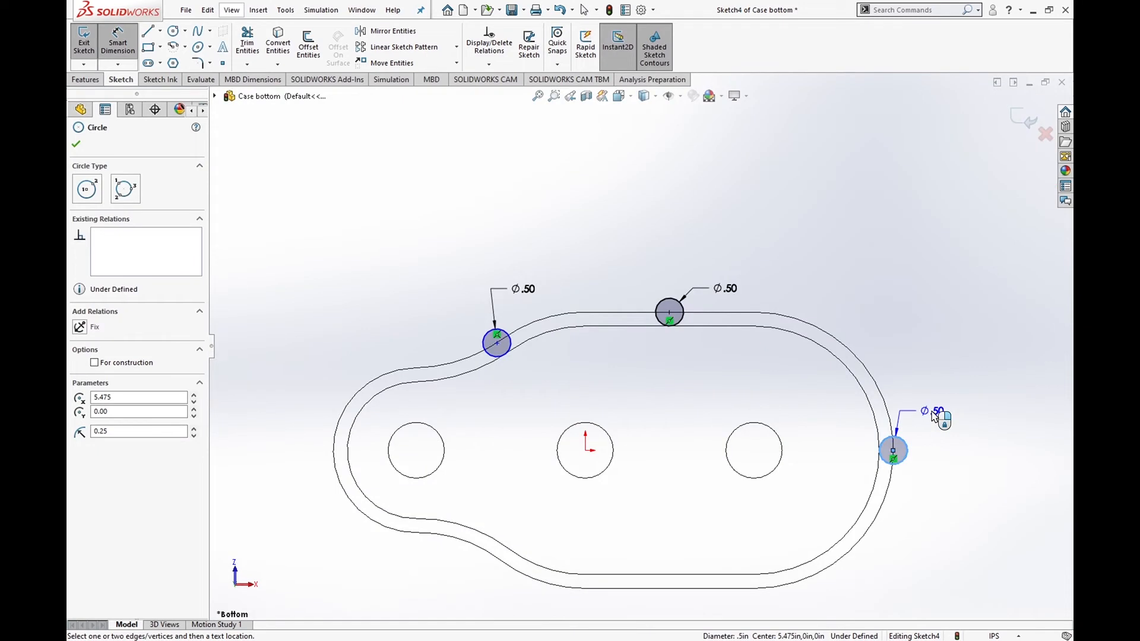
{"action": "left_click", "coordinate": [952, 422]}
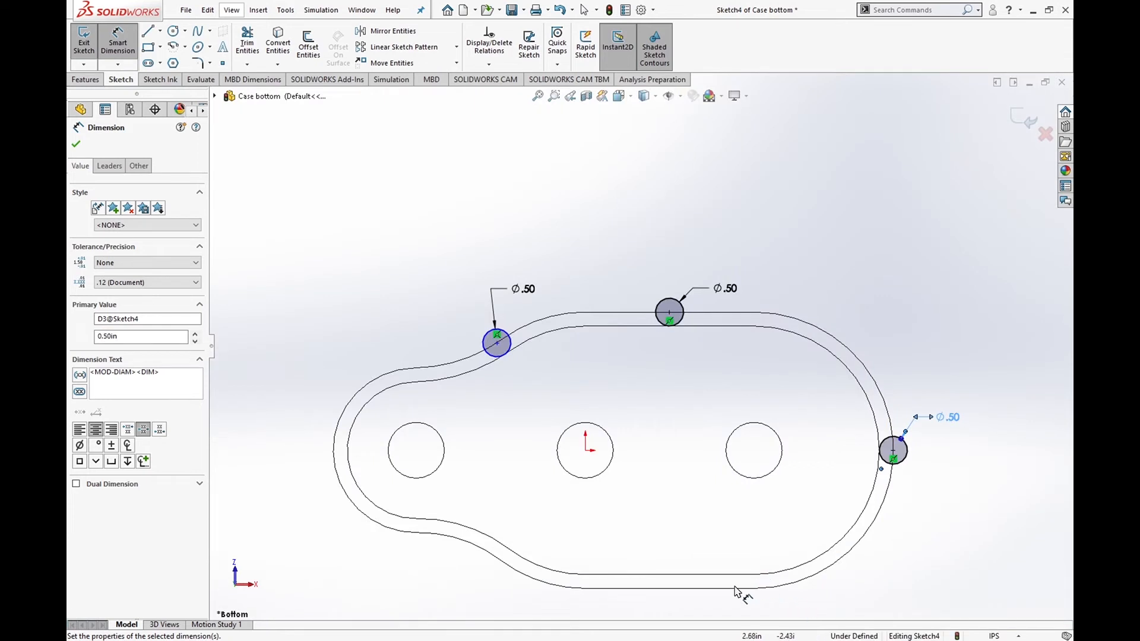
- Sketch a circle centred on the midpoint of the lower straight outer edge and dimension its diameter to 0.50 in
{"action": "left_click", "coordinate": [172, 33]}
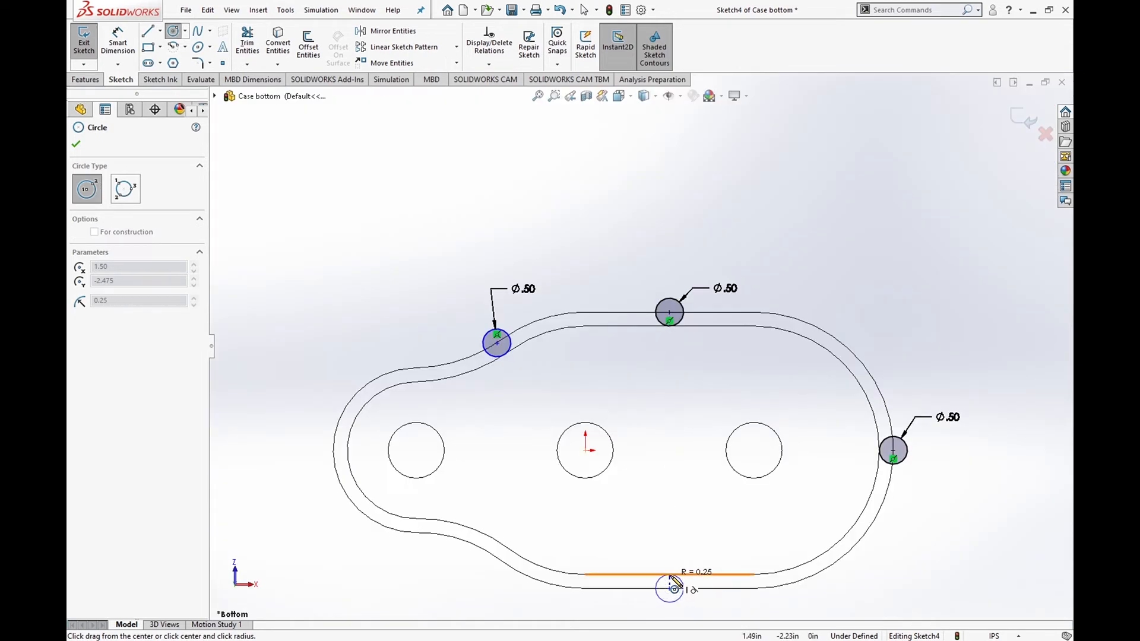
{"action": "left_click", "coordinate": [671, 576]}
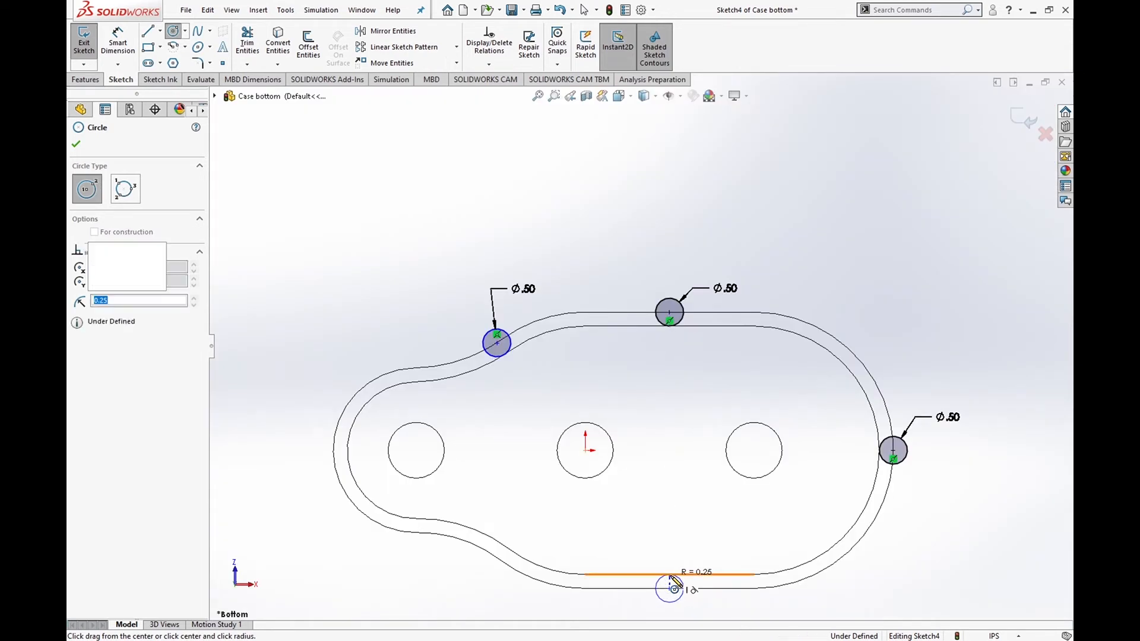
{"action": "key", "text": "Escape"}
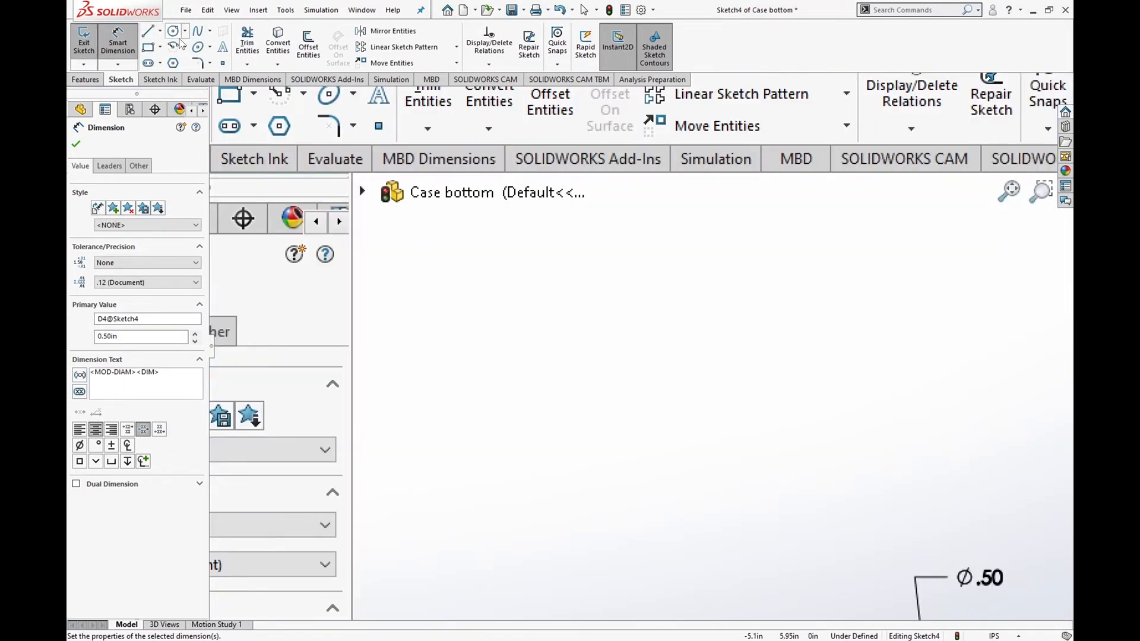
- Sketch a circle centred on the outer edge at the tip of the case's small rounded end and dimension its diameter to 0.50 in
{"action": "left_click", "coordinate": [172, 31]}
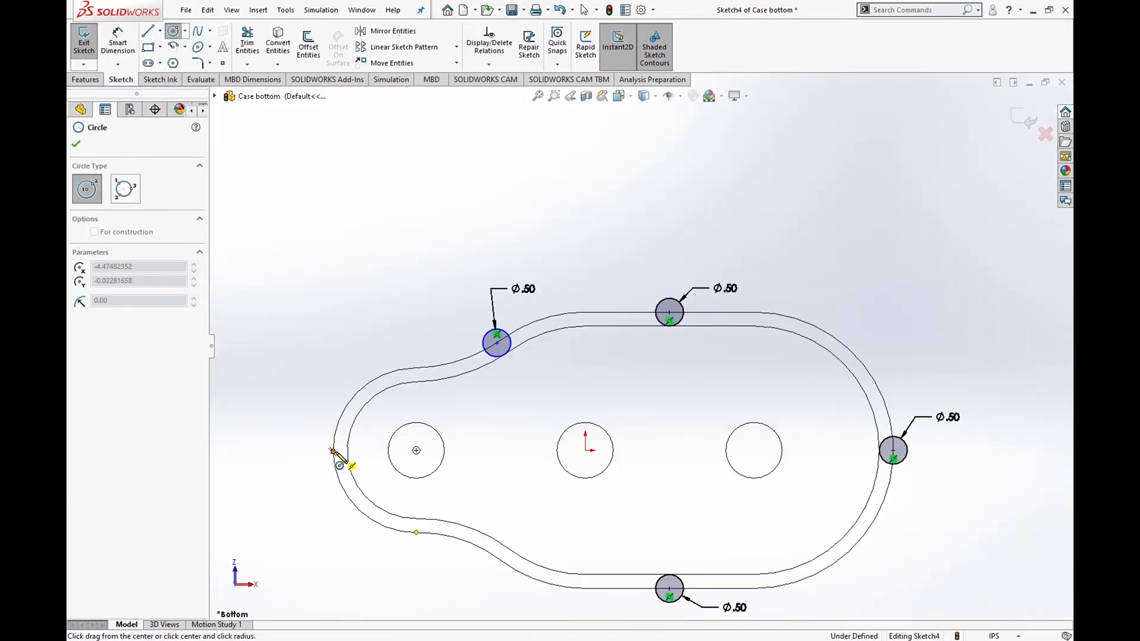
{"action": "left_click", "coordinate": [333, 451]}
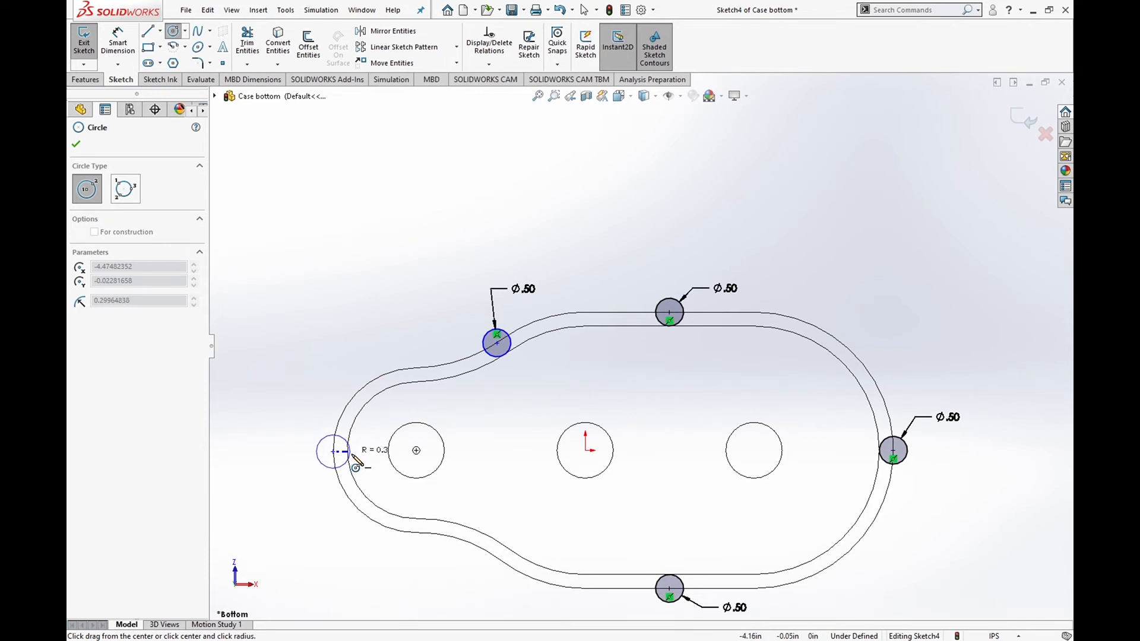
{"action": "left_click", "coordinate": [354, 445]}
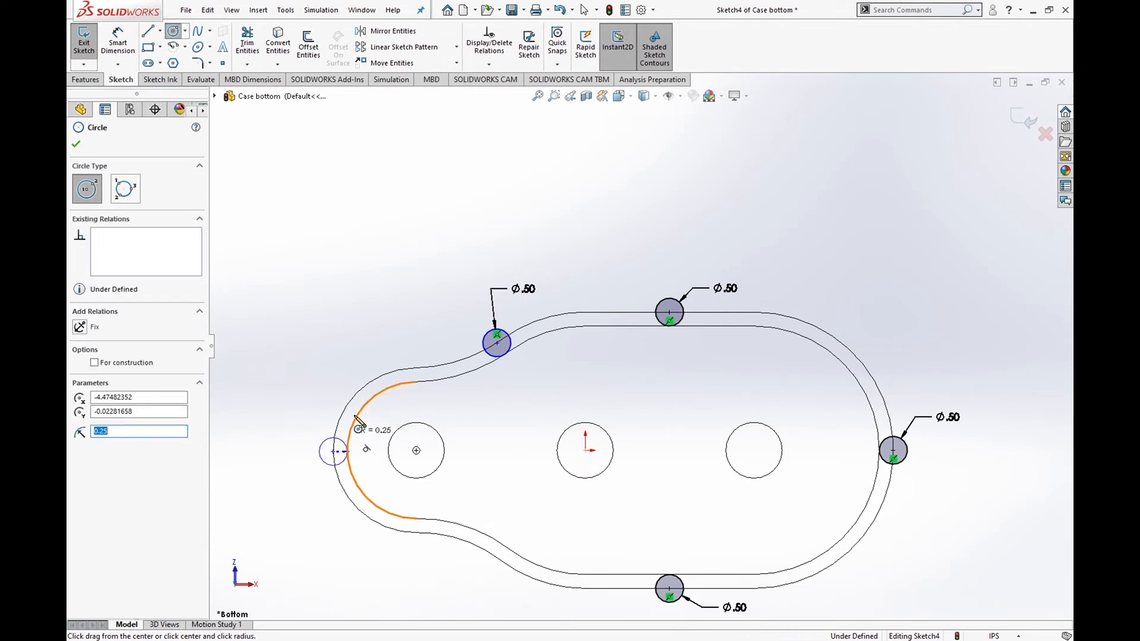
{"action": "key", "text": "Escape"}
{"action": "left_click", "coordinate": [326, 442]}
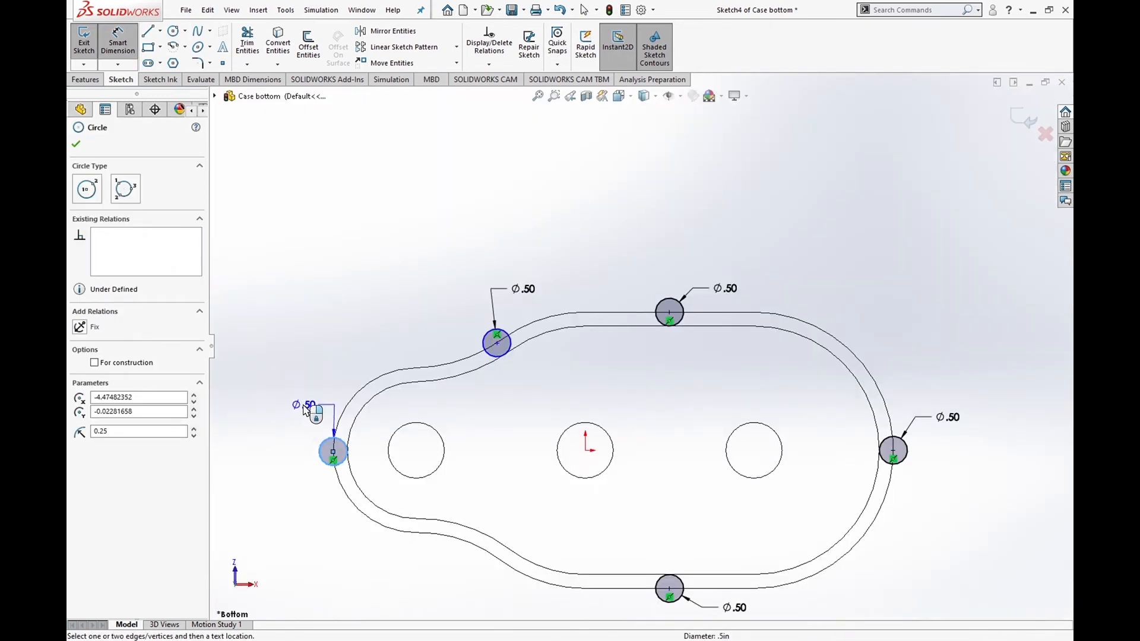
{"action": "left_click", "coordinate": [305, 410]}
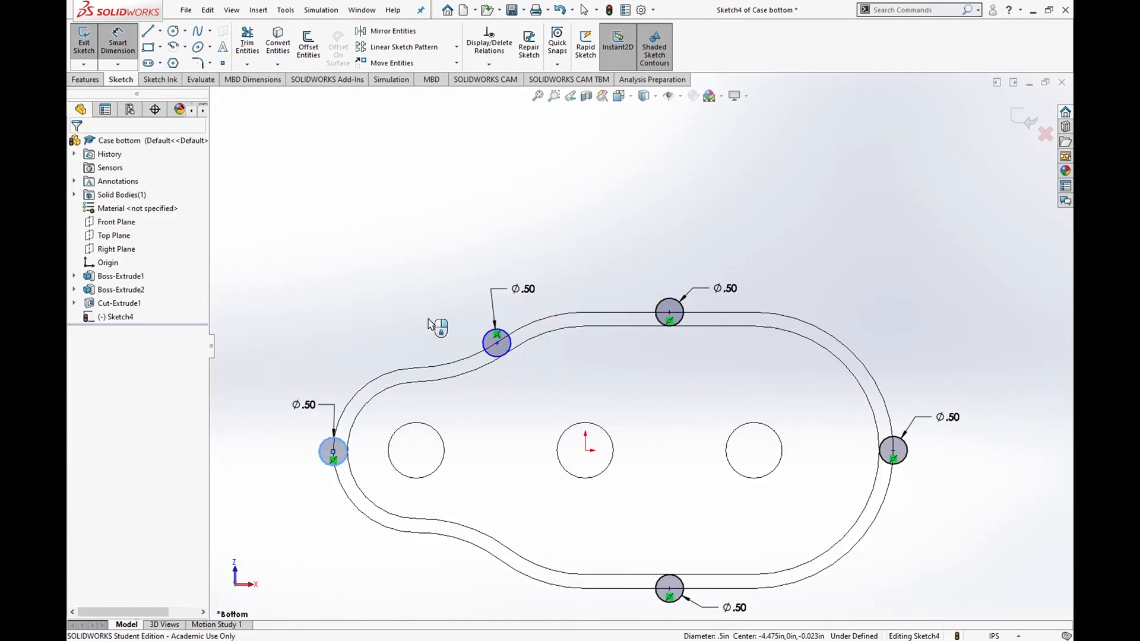
{"action": "left_click", "coordinate": [304, 404]}
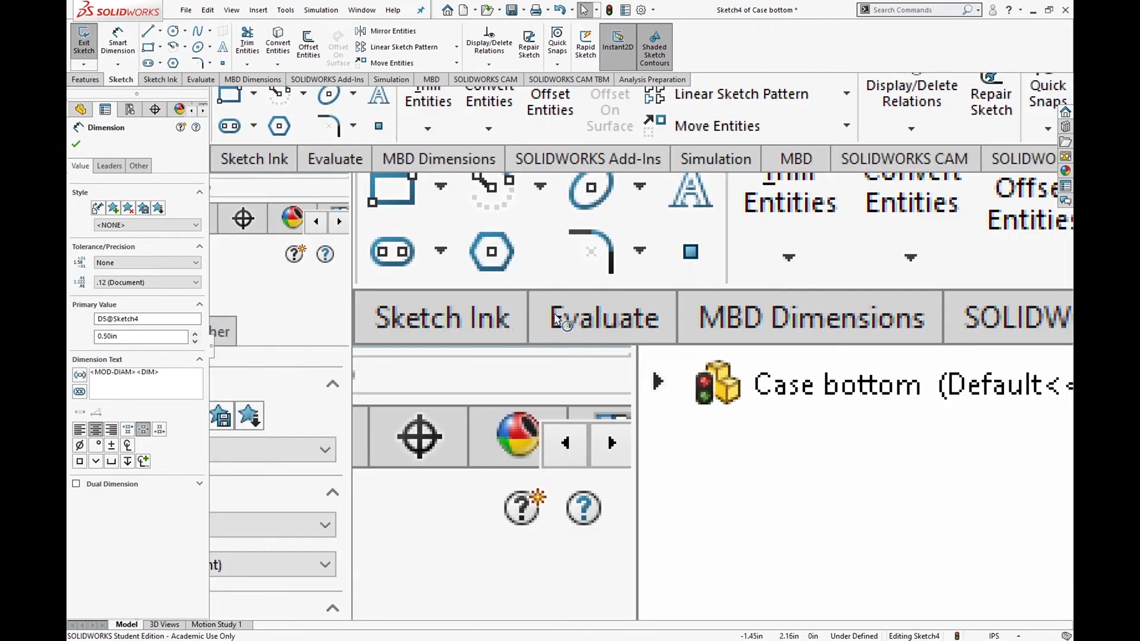
- Delete the circle on the case's upper S-curved outer edge
{"action": "left_click", "coordinate": [497, 343]}
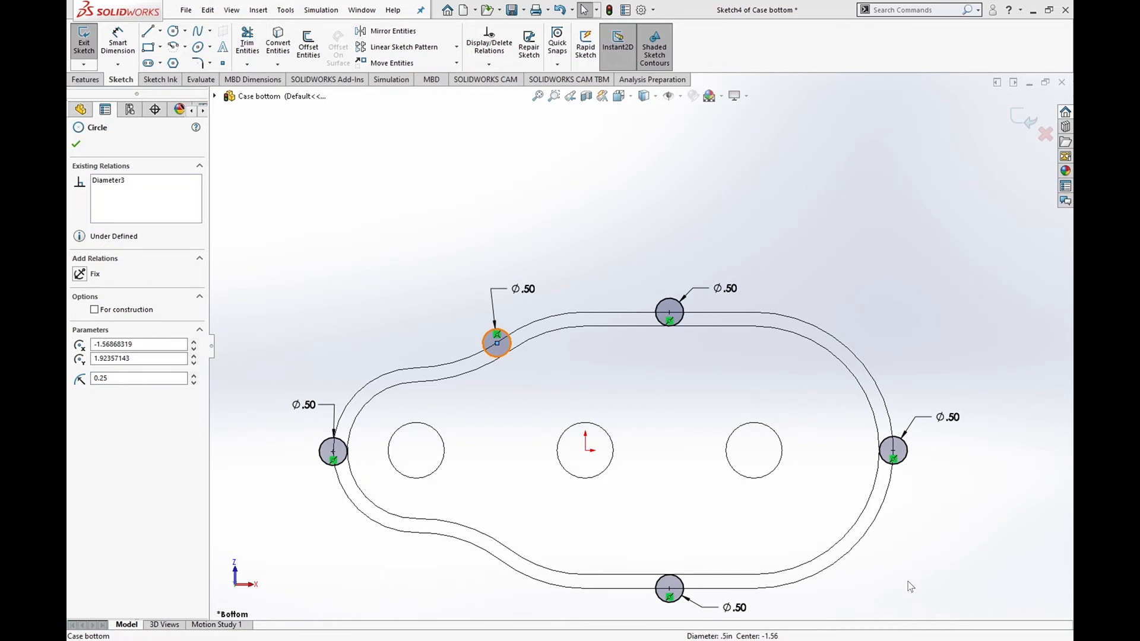
{"action": "key", "text": "Delete"}
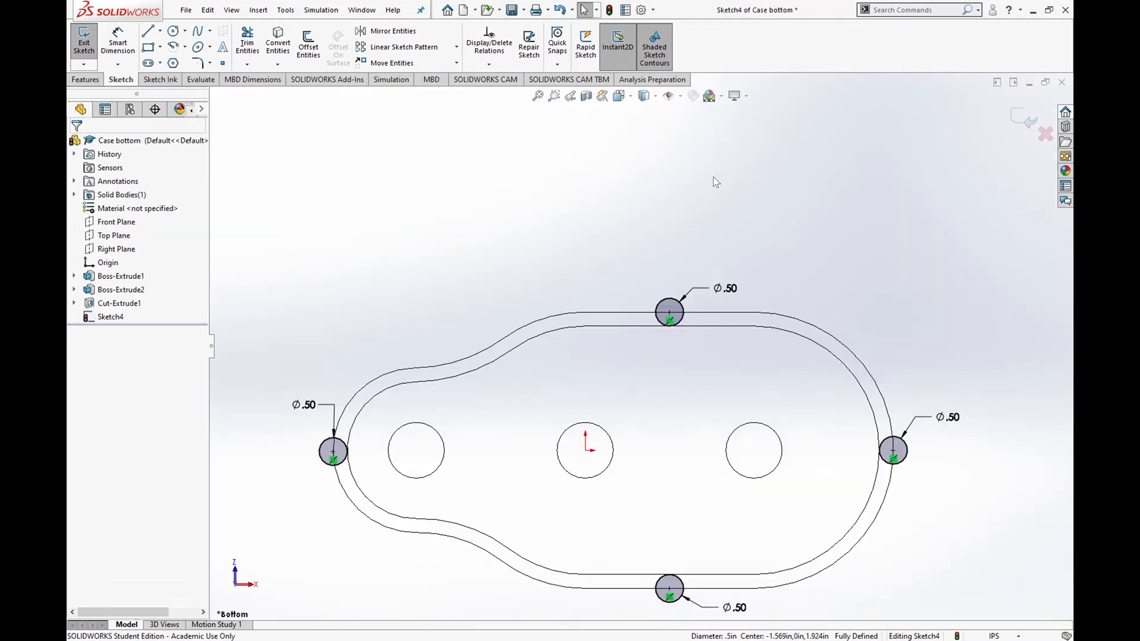
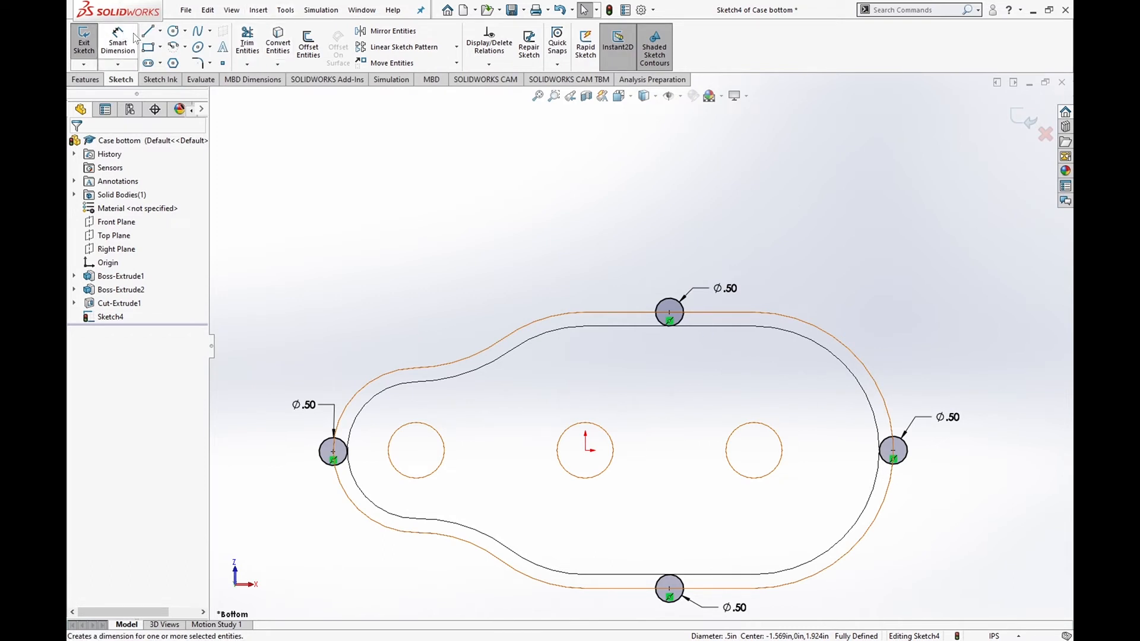
{"action": "left_click", "coordinate": [187, 31]}
{"action": "left_click", "coordinate": [196, 60]}
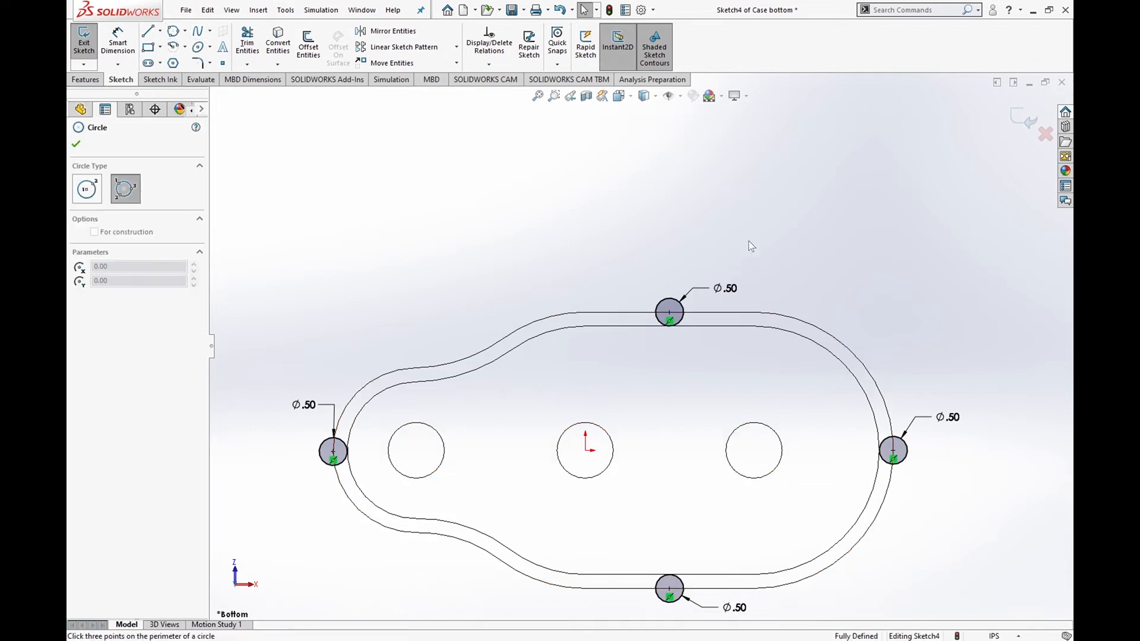
{"action": "scroll", "coordinate": [705, 313], "scroll_direction": "down", "scroll_amount": 5}
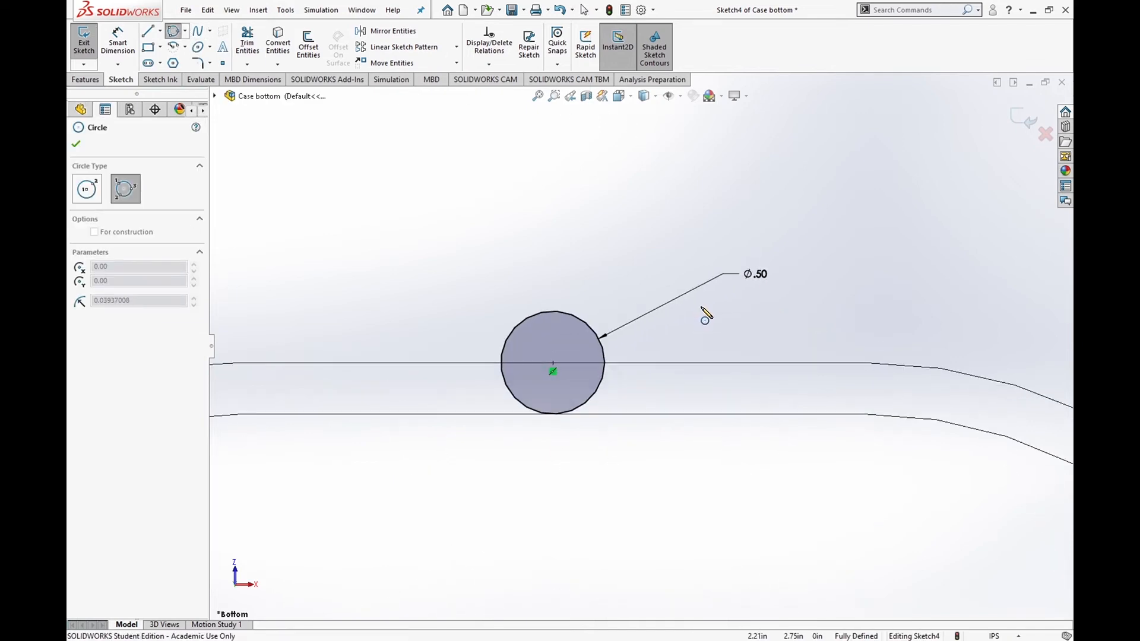
{"action": "left_click", "coordinate": [601, 338]}
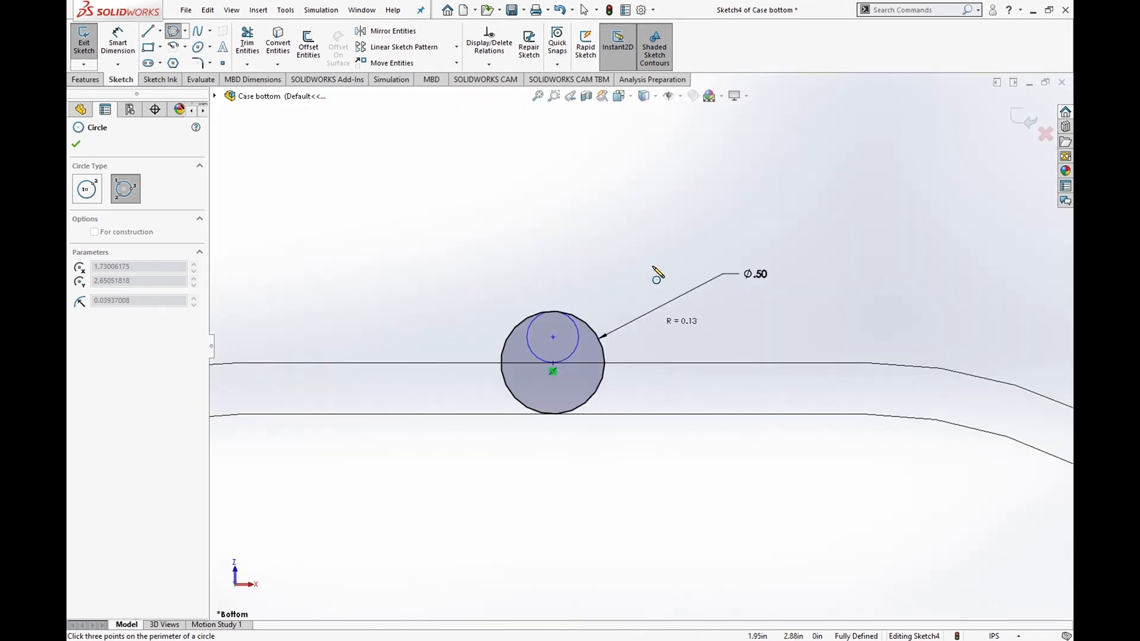
{"action": "key", "text": "Escape"}
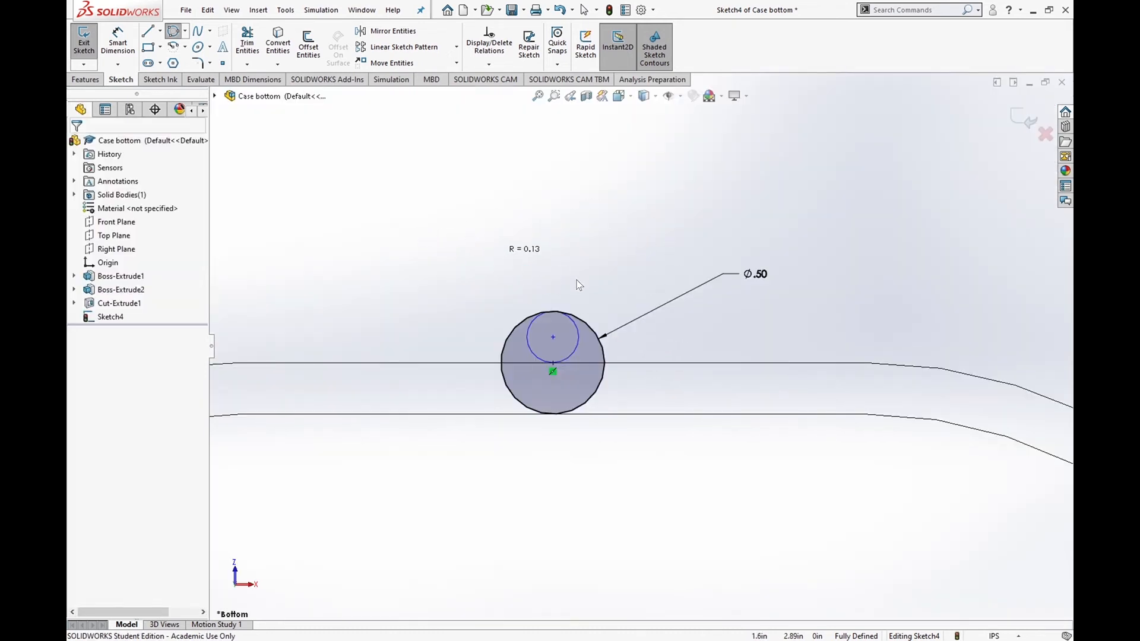
{"action": "key", "text": "f"}
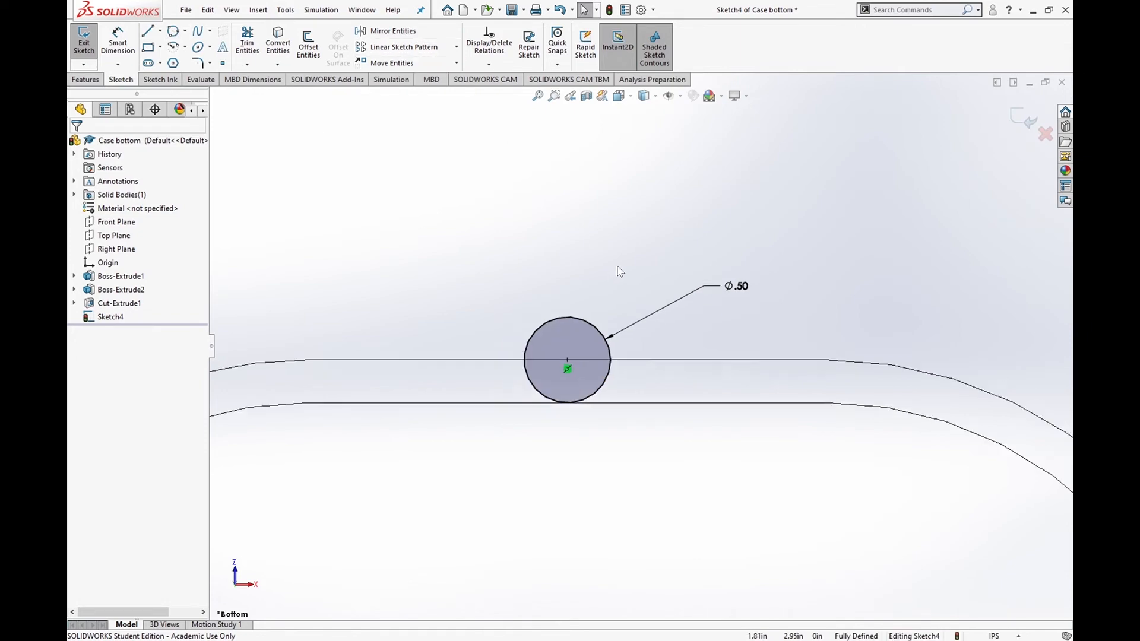
- Convert the outer boundary edges of the case's bottom face into entities of the current sketch
{"action": "left_click", "coordinate": [279, 40]}
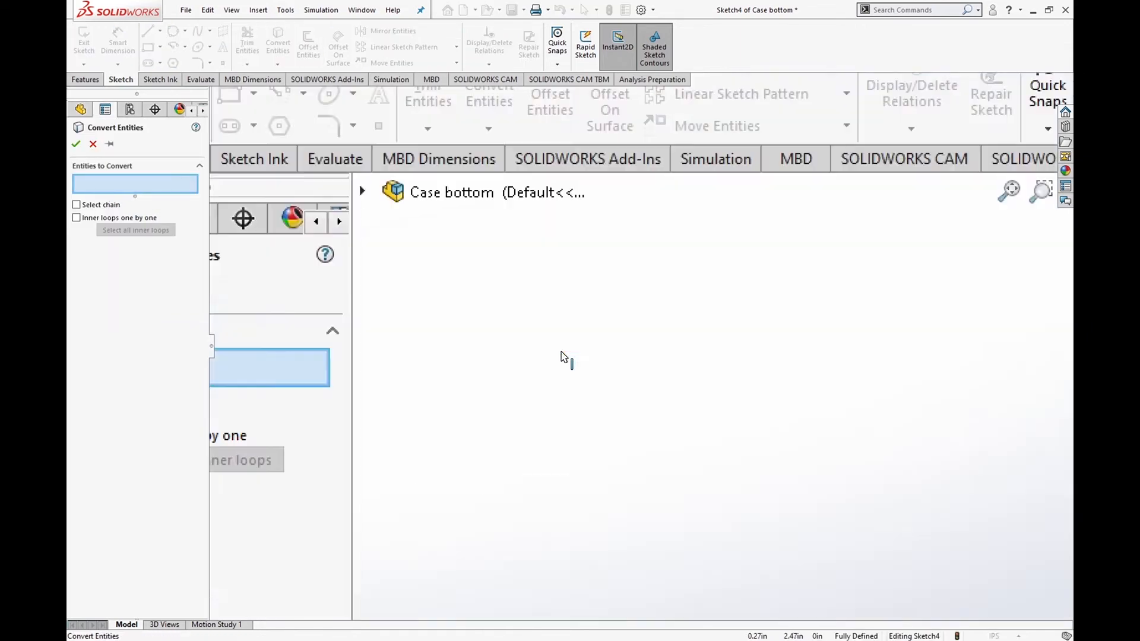
{"action": "left_click", "coordinate": [584, 354]}
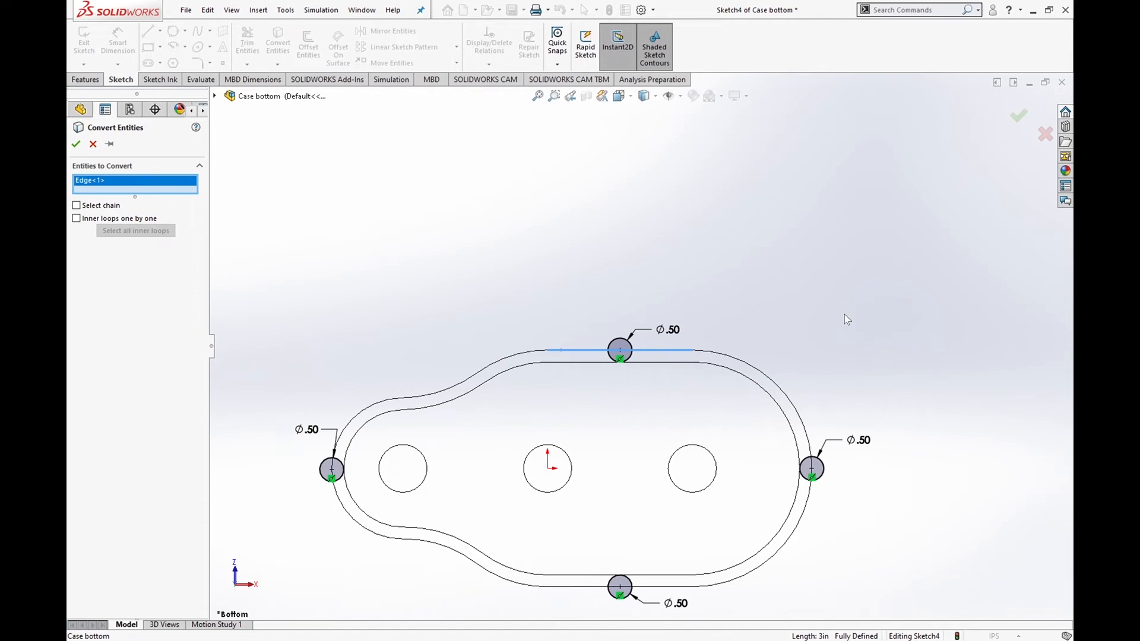
{"action": "left_click", "coordinate": [810, 460]}
{"action": "left_click", "coordinate": [676, 588]}
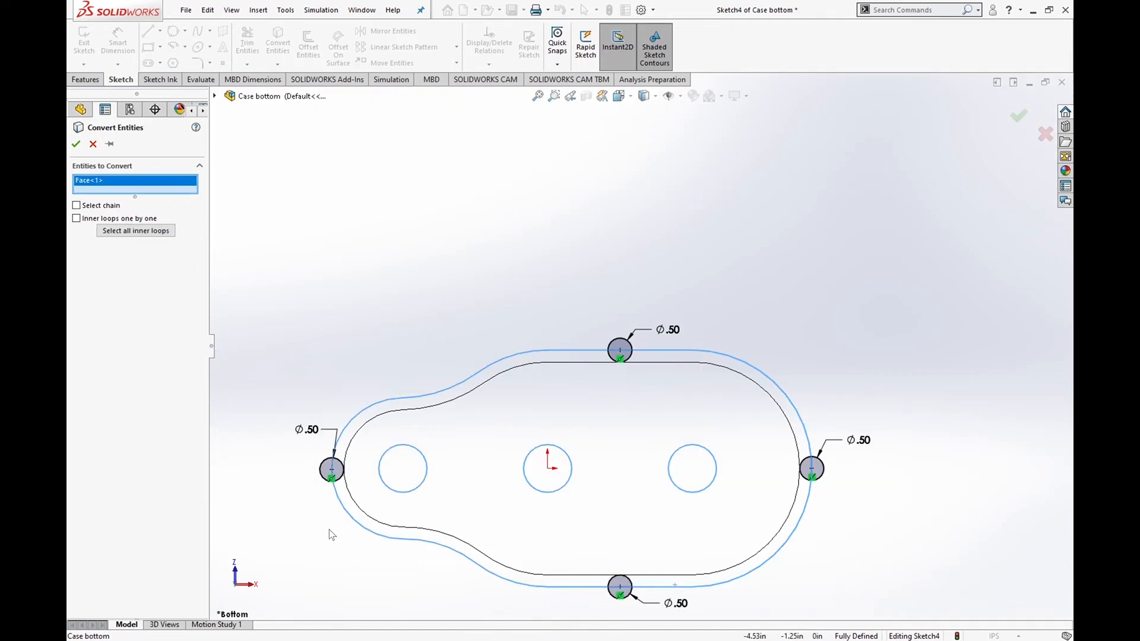
{"action": "left_click", "coordinate": [76, 144]}
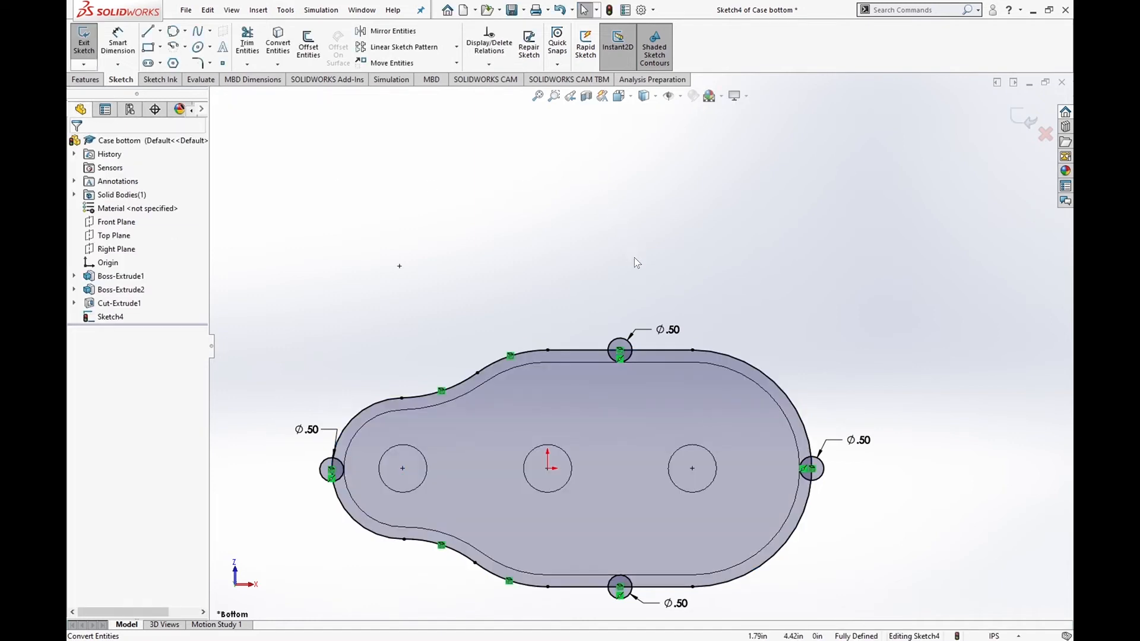
{"action": "left_click", "coordinate": [173, 31]}
{"action": "scroll", "coordinate": [669, 359], "scroll_direction": "down", "scroll_amount": 5}
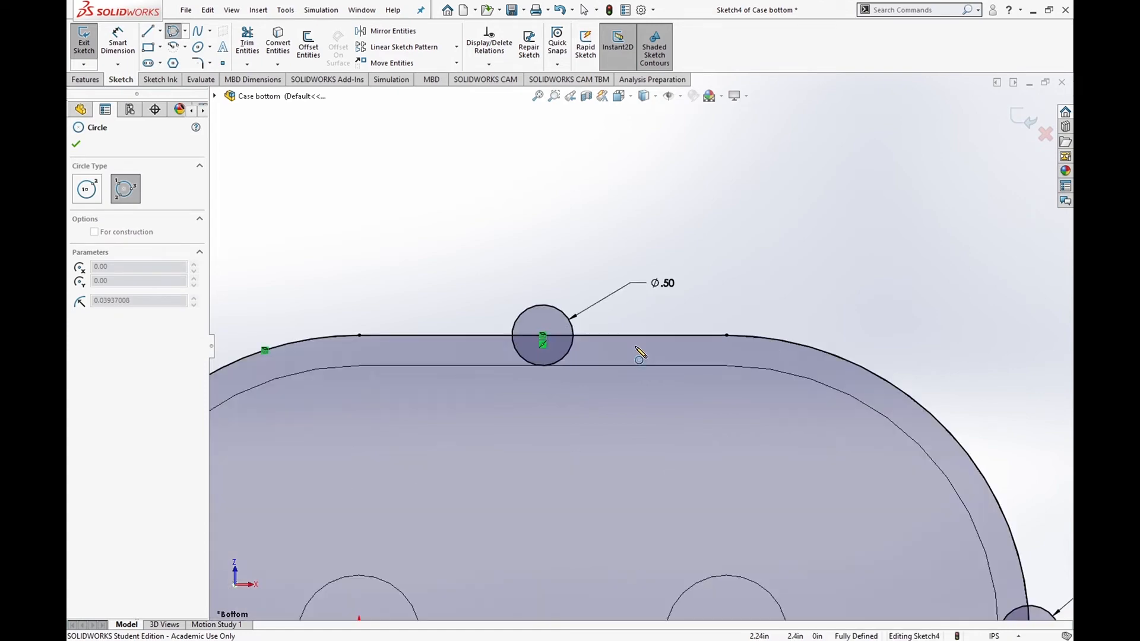
{"action": "left_click", "coordinate": [545, 322]}
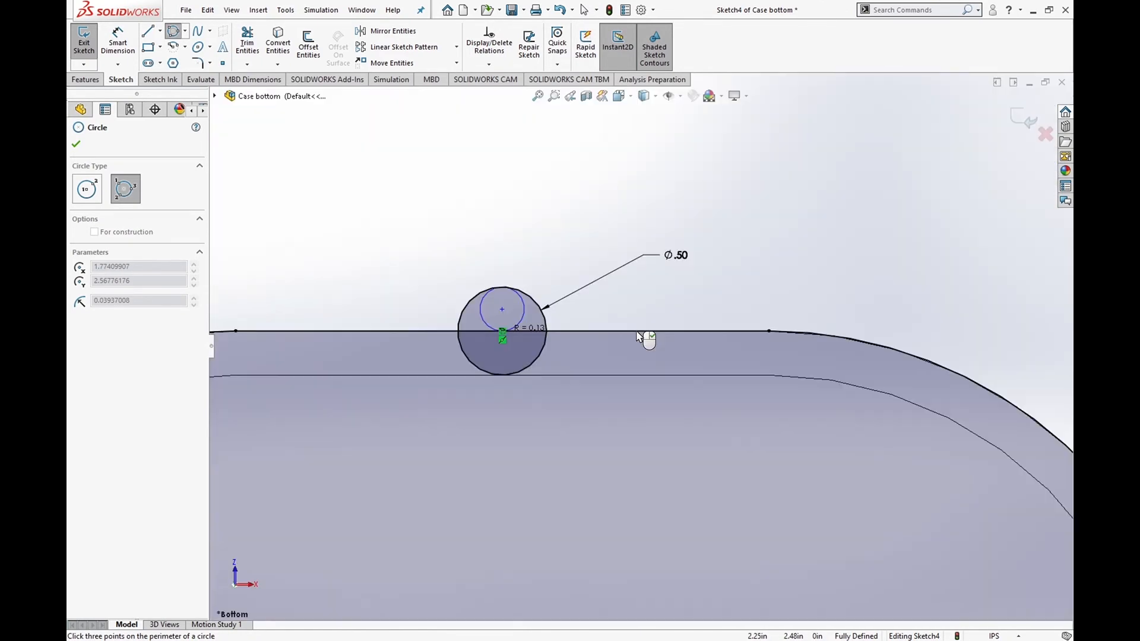
{"action": "key", "text": "Escape"}
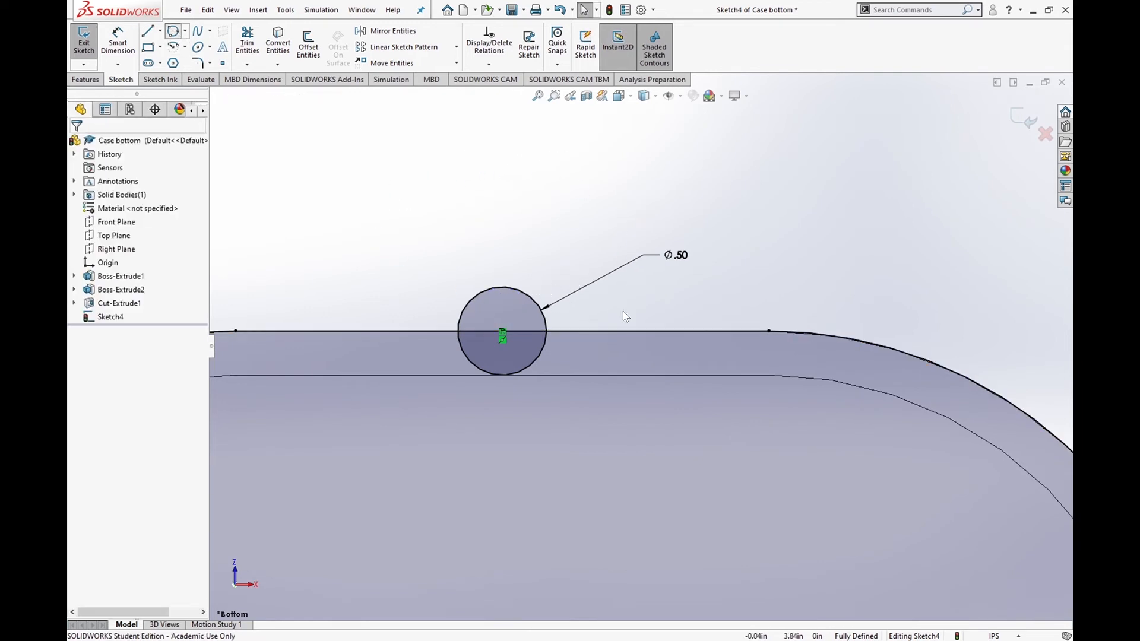
- Sketch a perimeter circle tangent to the upper straight edge and the boss circle, towards the large rounded end, and dimension its diameter to 0.75 in
{"action": "key", "text": "Return"}
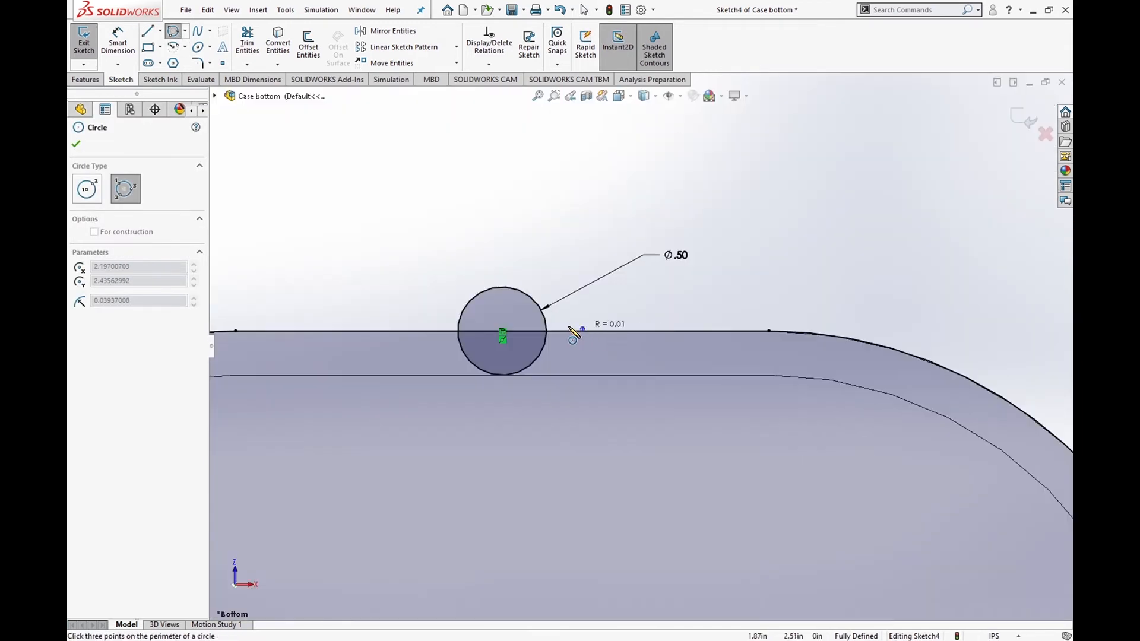
{"action": "left_click", "coordinate": [545, 317]}
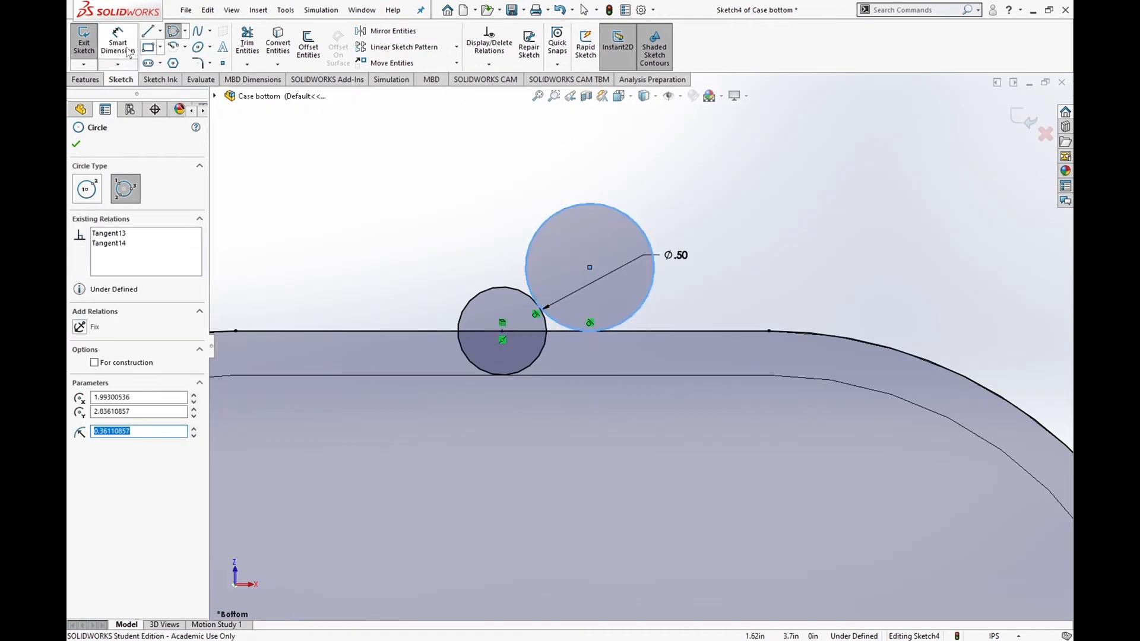
{"action": "left_click", "coordinate": [117, 42]}
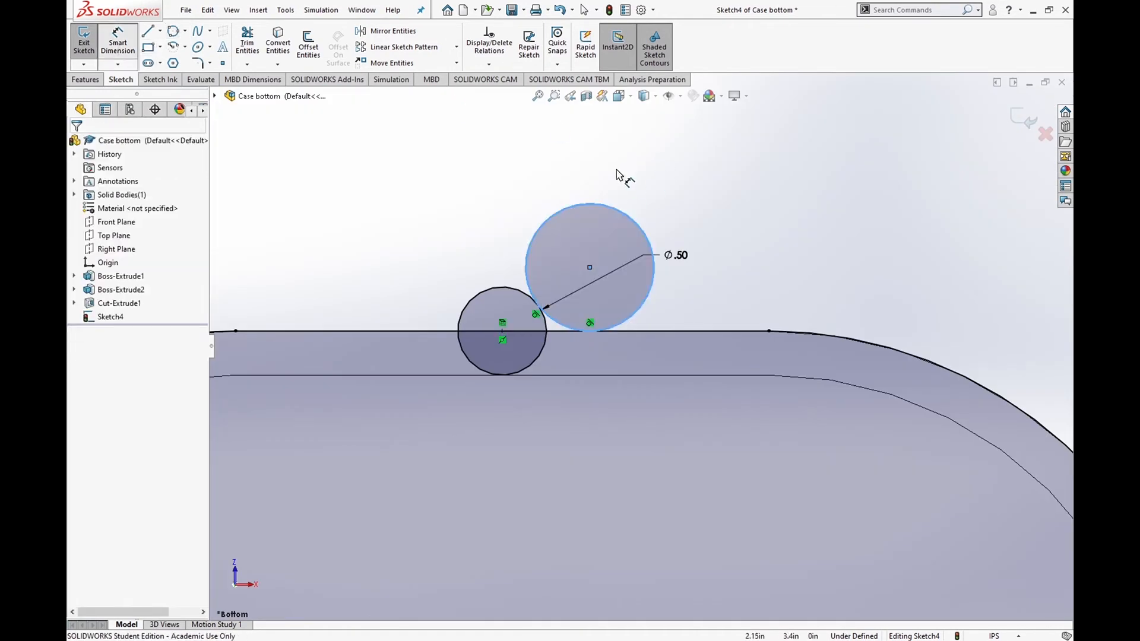
{"action": "left_click", "coordinate": [630, 219]}
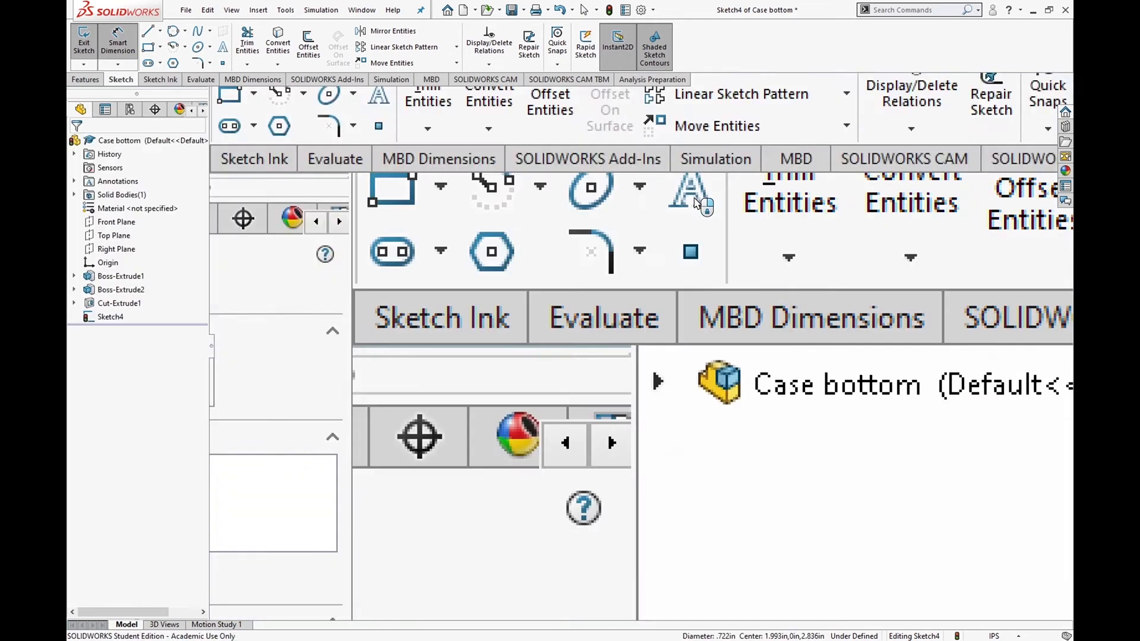
{"action": "left_click", "coordinate": [706, 200]}
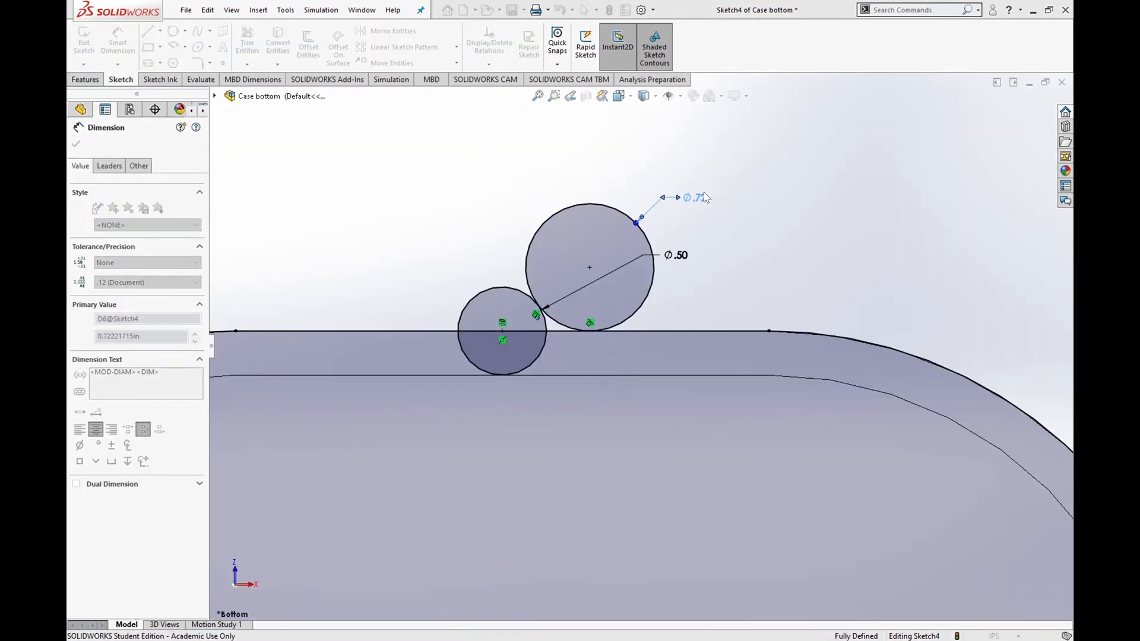
{"action": "left_click", "coordinate": [591, 185]}
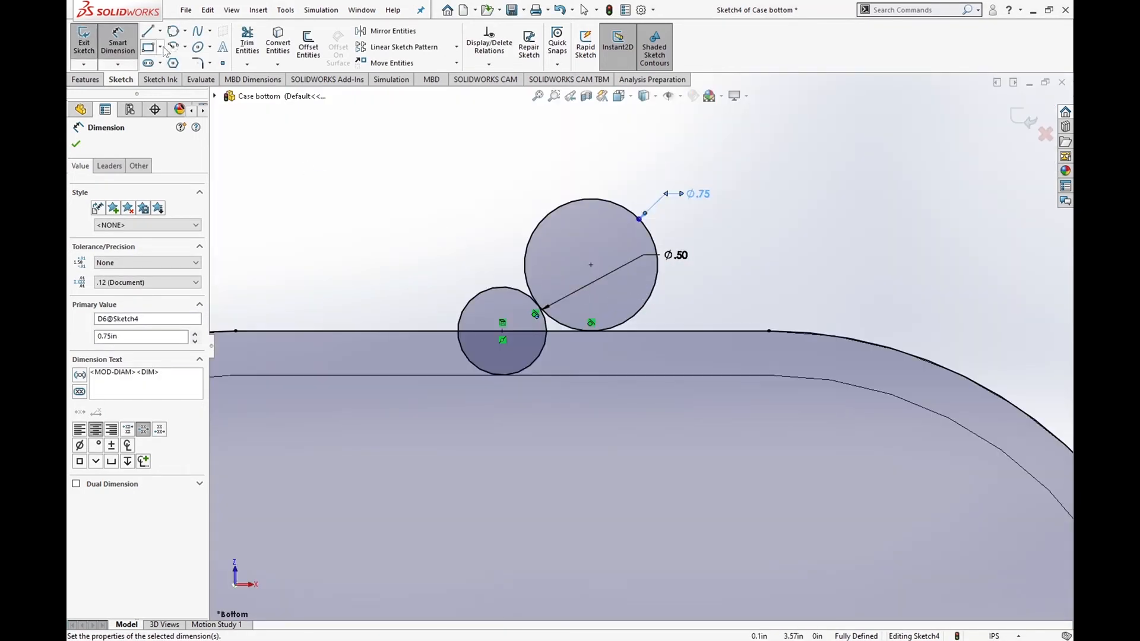
- Sketch a matching tangent perimeter circle on the upper boss circle's other side, towards the small rounded end, and dimension its diameter to 0.75 in
{"action": "left_click", "coordinate": [173, 32]}
{"action": "left_click", "coordinate": [396, 328]}
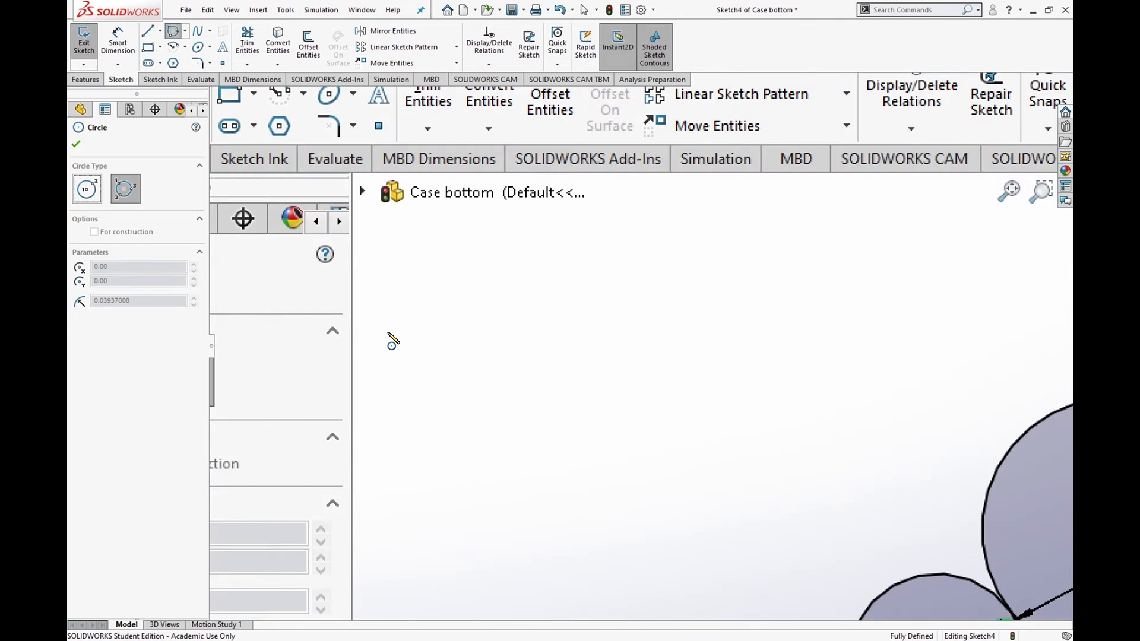
{"action": "left_click", "coordinate": [462, 313]}
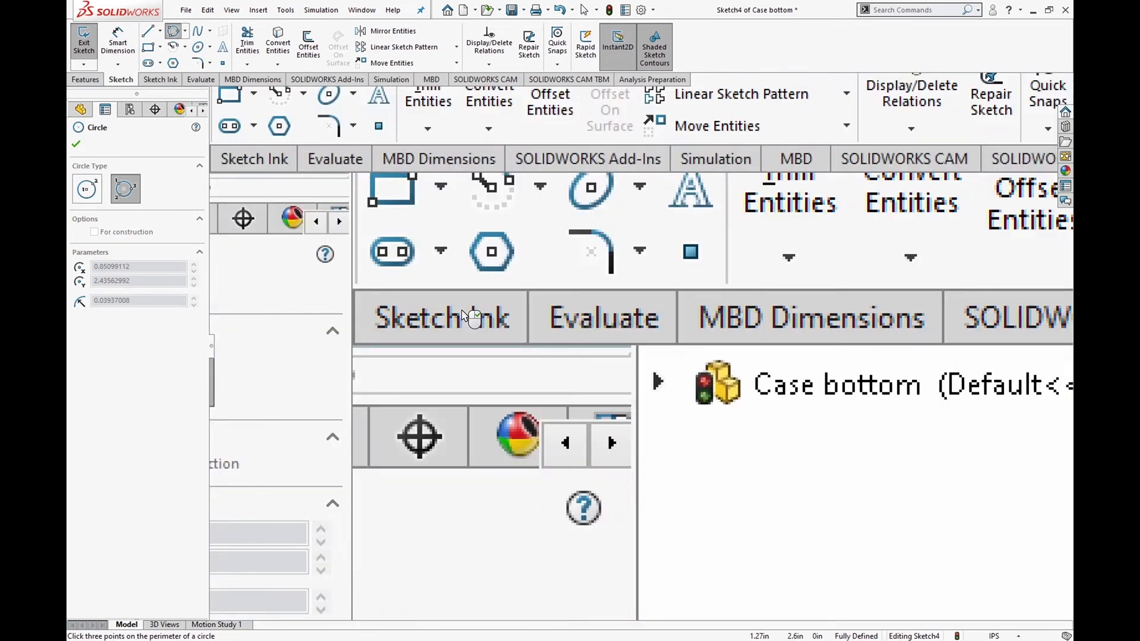
{"action": "left_click", "coordinate": [336, 251]}
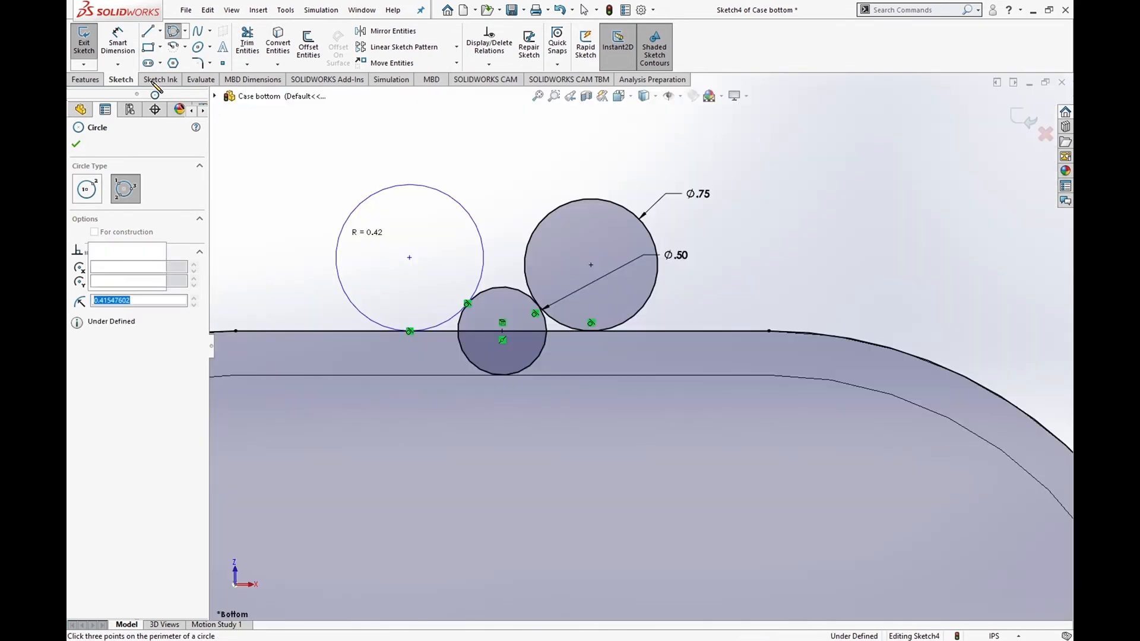
{"action": "left_click", "coordinate": [121, 48]}
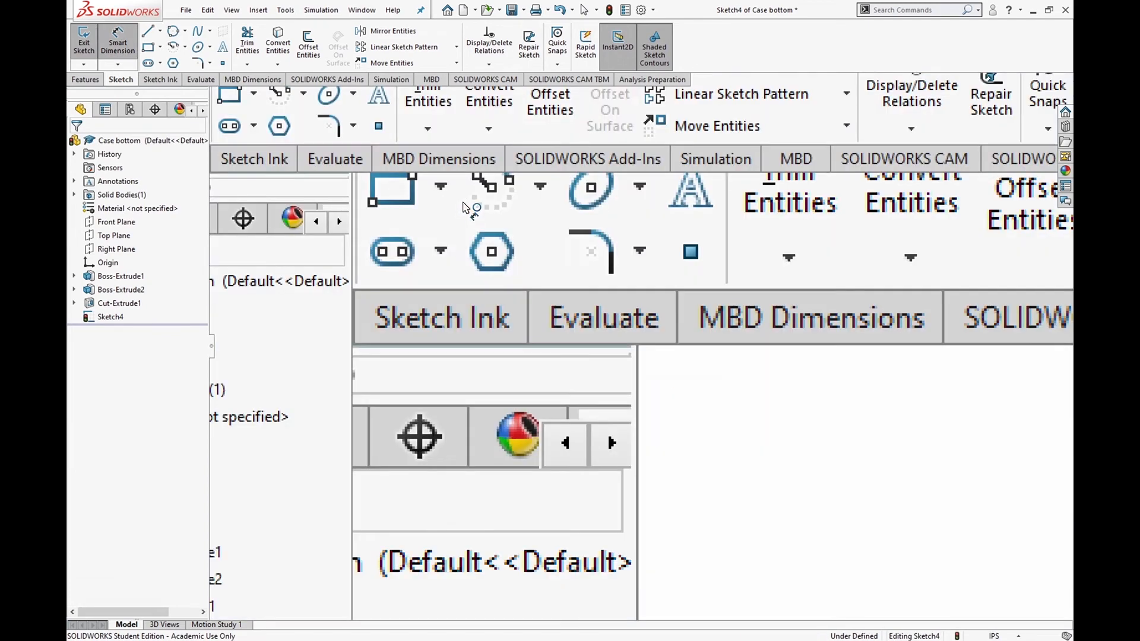
{"action": "left_click", "coordinate": [462, 209]}
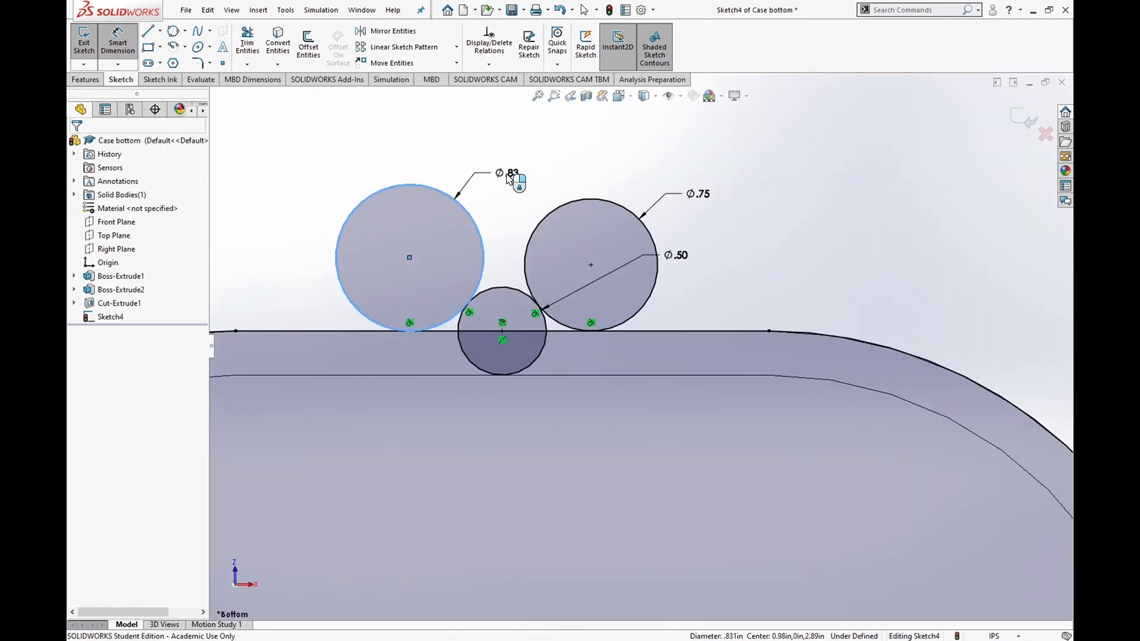
{"action": "left_click", "coordinate": [508, 178]}
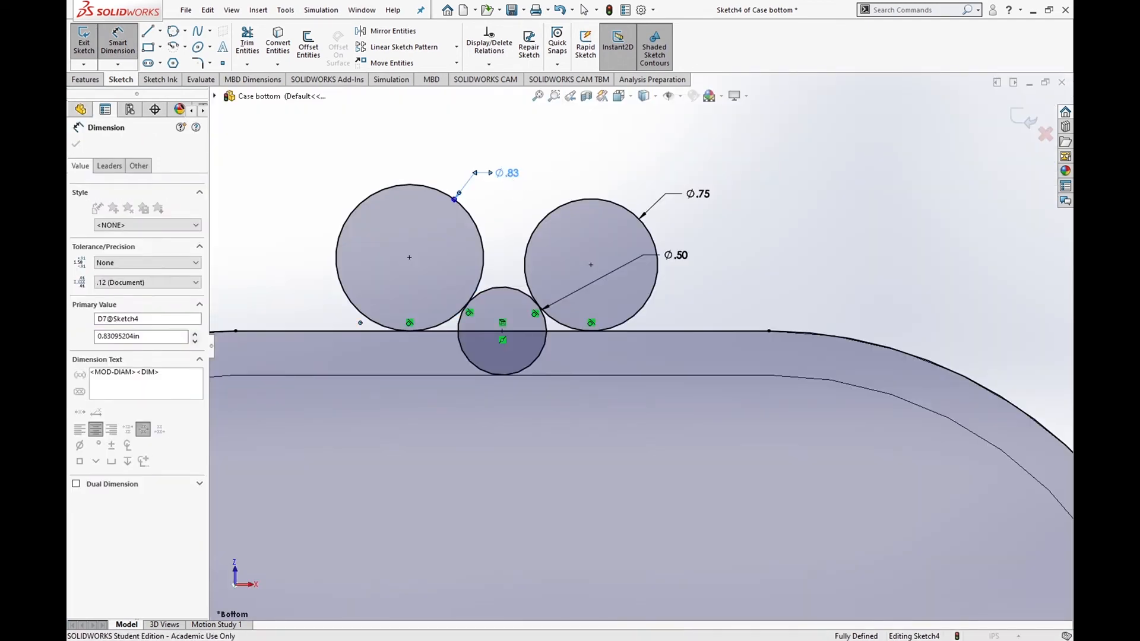
{"action": "left_click", "coordinate": [408, 161]}
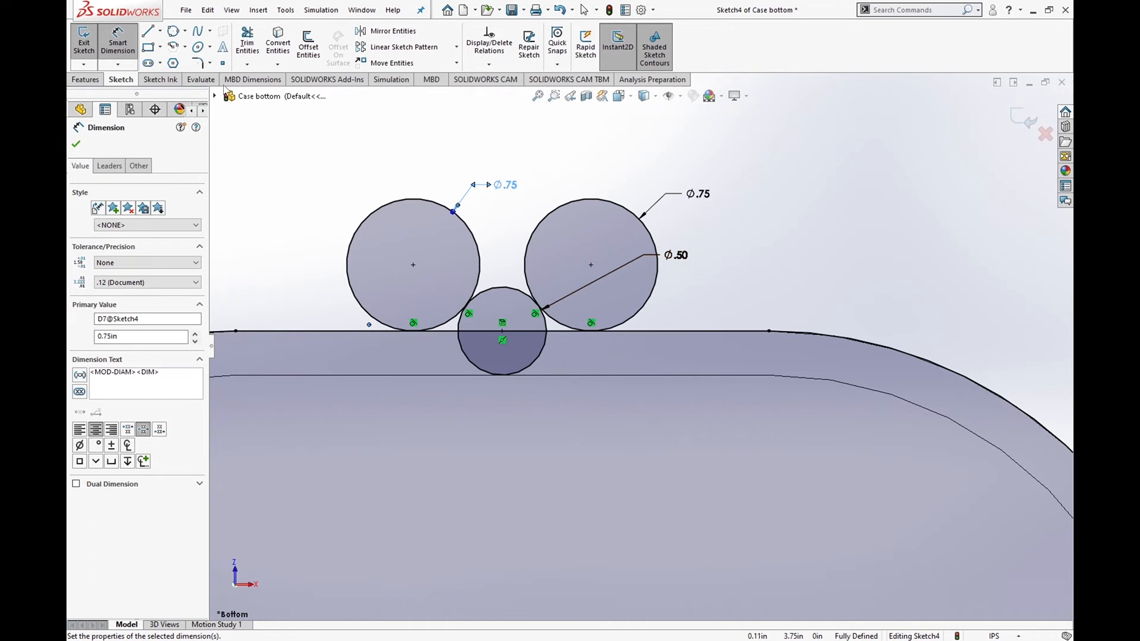
- Trim the upper boss profile to its outer arc, the two tangent blend arcs and the straight edge segment beneath them
{"action": "left_click", "coordinate": [247, 41]}
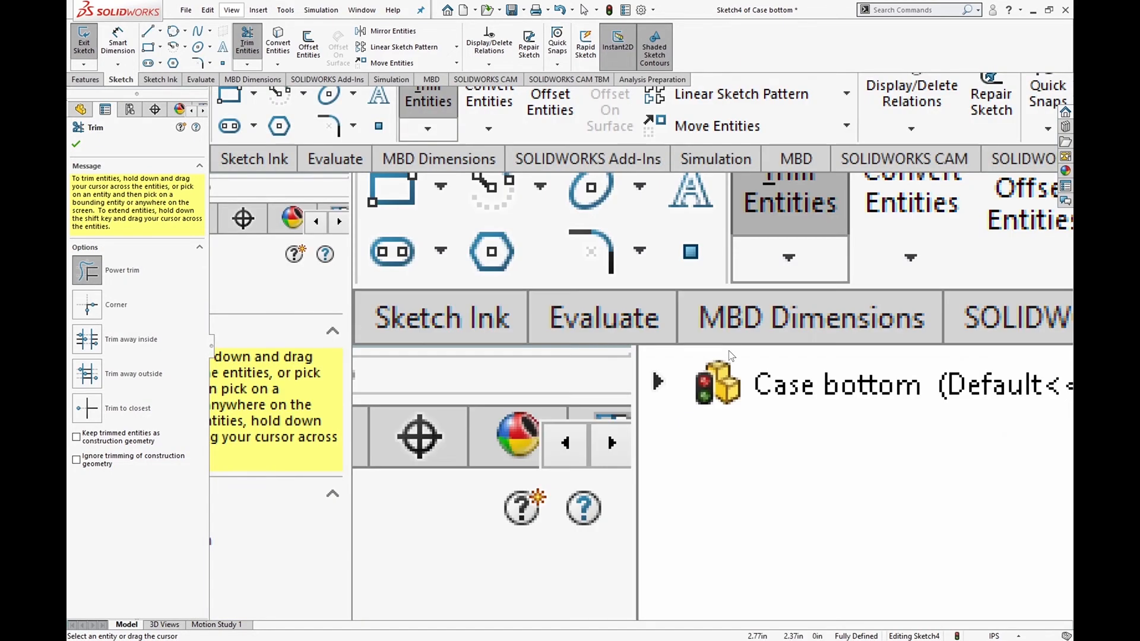
{"action": "mouse_move", "coordinate": [729, 350]}
{"action": "left_mouse_down"}
{"action": "mouse_move", "coordinate": [673, 294]}
{"action": "mouse_move", "coordinate": [515, 223]}
{"action": "mouse_move", "coordinate": [436, 247]}
{"action": "left_mouse_up"}
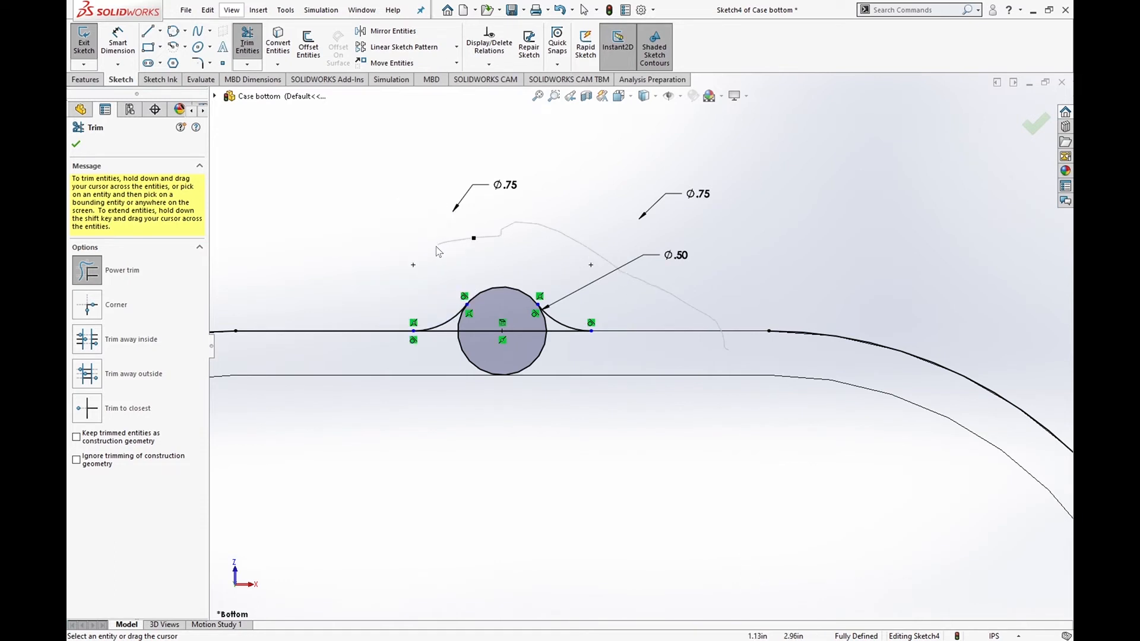
{"action": "left_click_drag", "start_coordinate": [365, 354], "coordinate": [370, 304]}
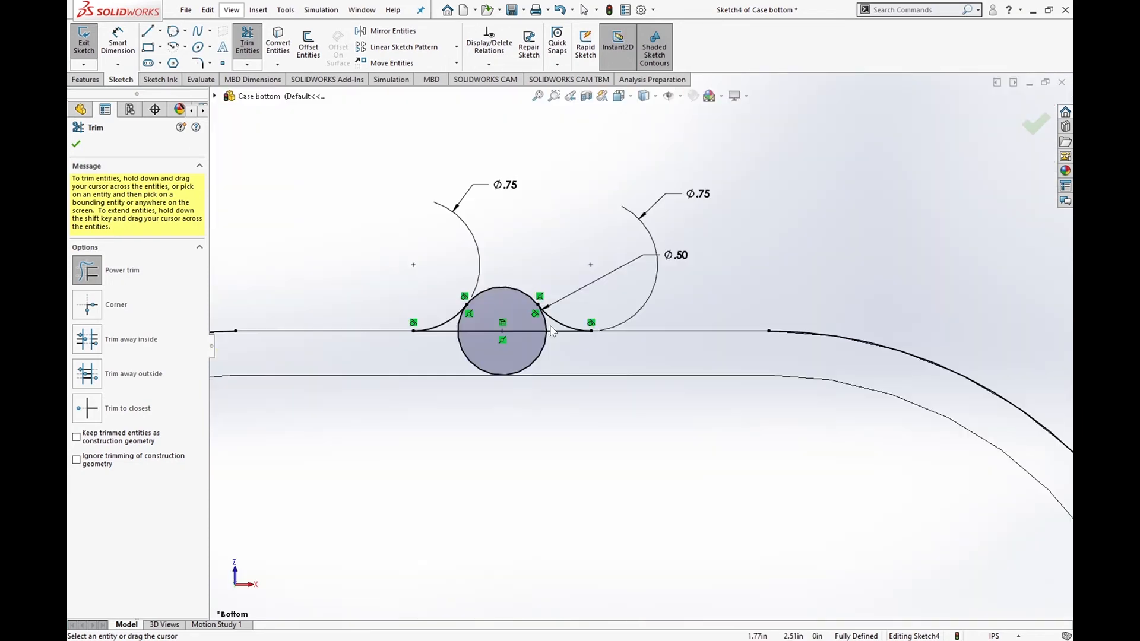
{"action": "left_click_drag", "start_coordinate": [550, 326], "coordinate": [529, 326]}
{"action": "mouse_move", "coordinate": [458, 325]}
{"action": "left_mouse_down"}
{"action": "mouse_move", "coordinate": [518, 332]}
{"action": "mouse_move", "coordinate": [484, 360]}
{"action": "left_mouse_up"}
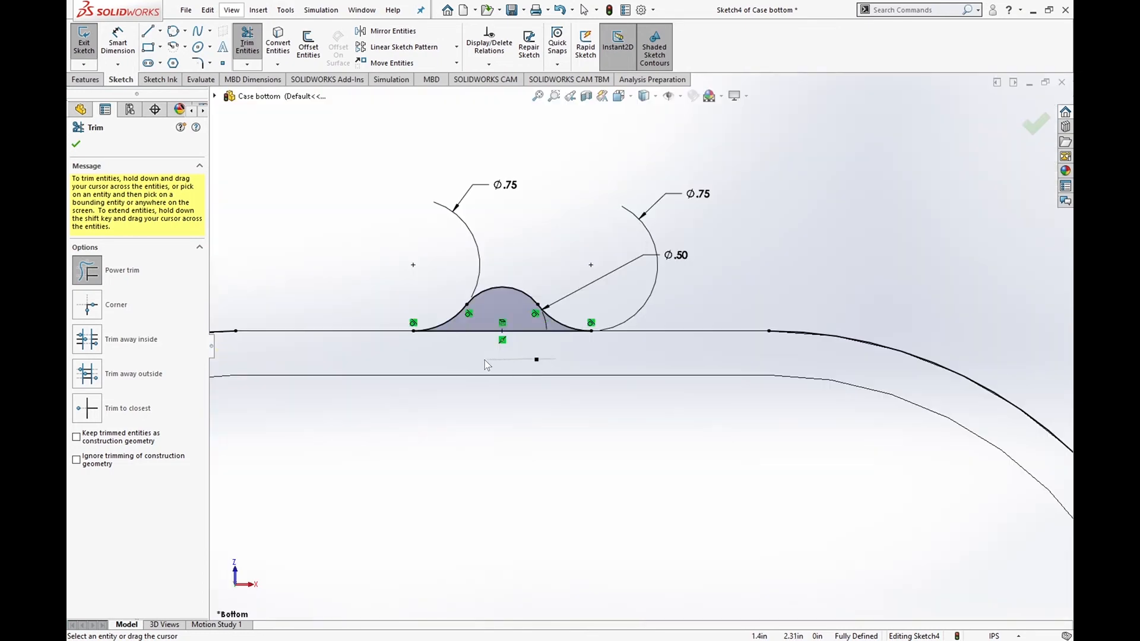
{"action": "scroll", "coordinate": [529, 298], "scroll_direction": "down", "scroll_amount": 3}
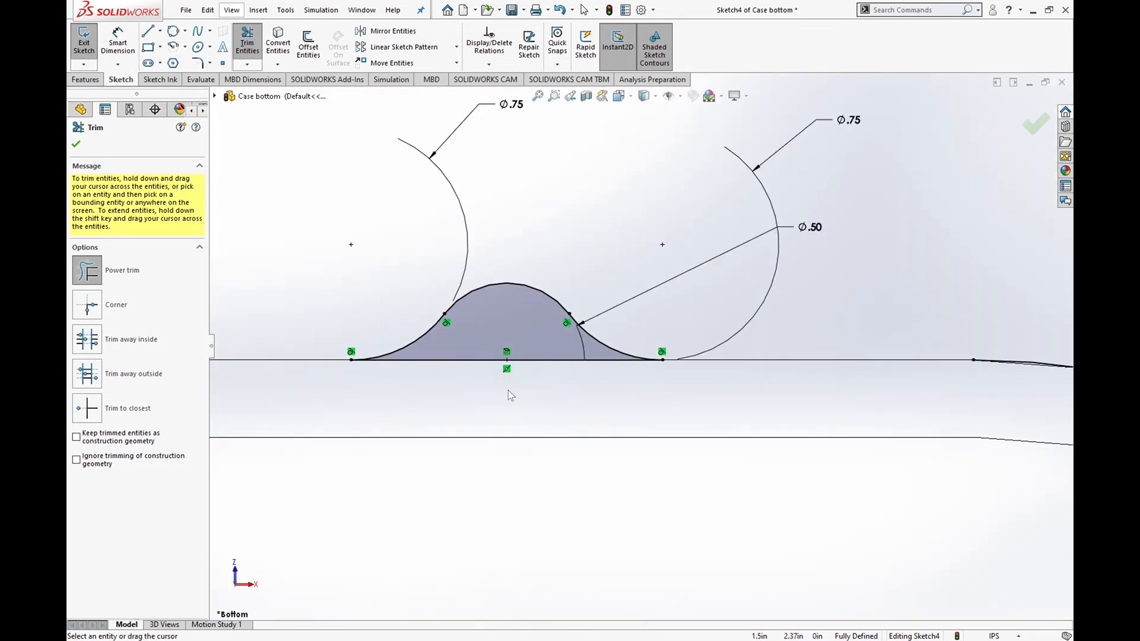
{"action": "scroll", "coordinate": [539, 361], "scroll_direction": "up", "scroll_amount": 3}
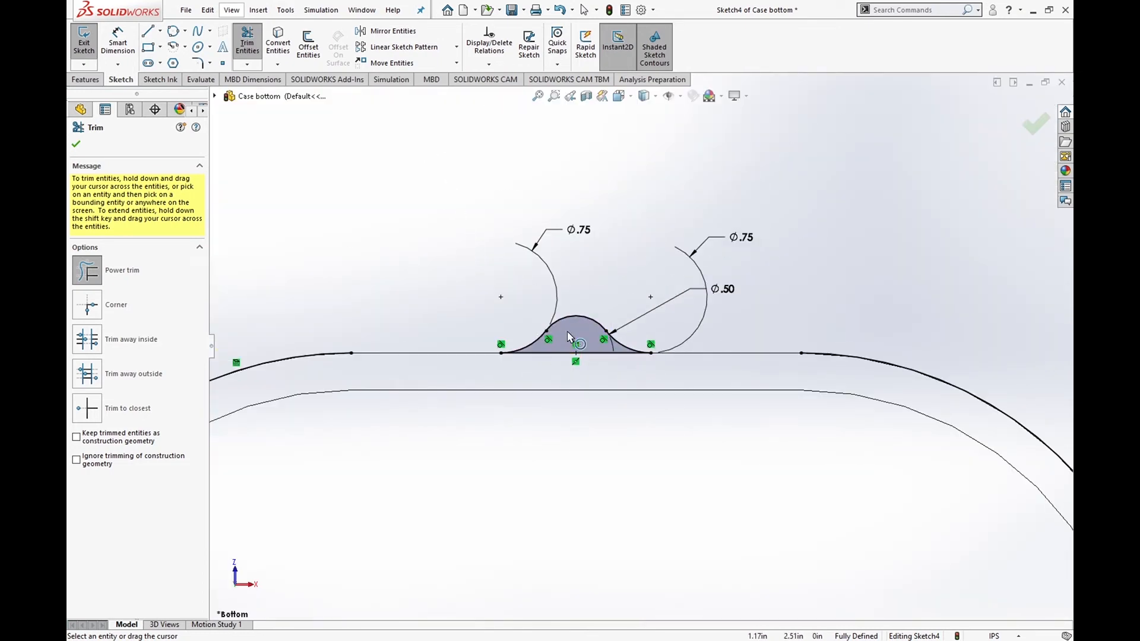
- Sketch a perimeter circle of about 0.51 in radius tangent to the large rounded end's outer edge and the upper side of its boss circle
{"action": "scroll", "coordinate": [722, 334], "scroll_direction": "down", "scroll_amount": 2}
{"action": "scroll", "coordinate": [724, 318], "scroll_direction": "up", "scroll_amount": 6}
{"action": "scroll", "coordinate": [763, 440], "scroll_direction": "down", "scroll_amount": 5}
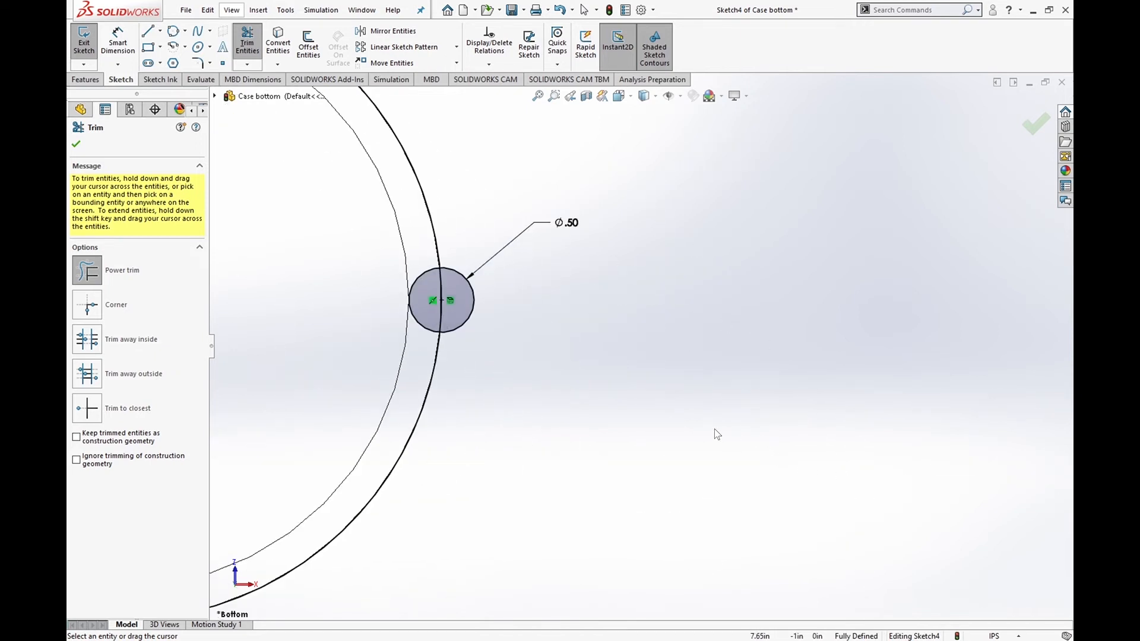
{"action": "left_click", "coordinate": [174, 32]}
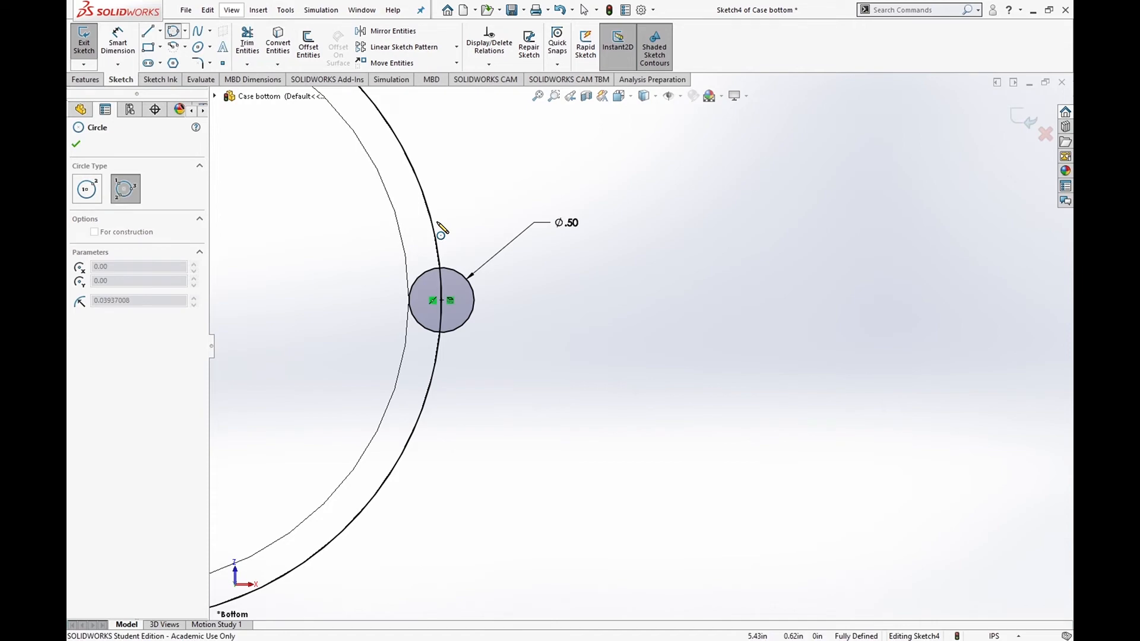
{"action": "left_click", "coordinate": [440, 260]}
{"action": "left_click", "coordinate": [466, 277]}
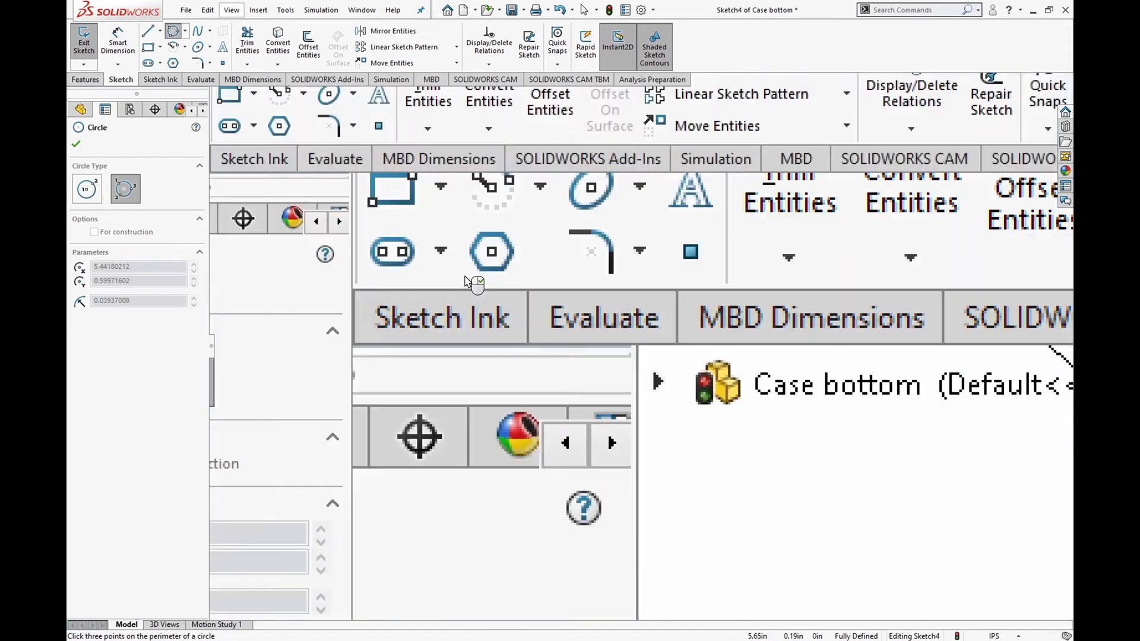
{"action": "left_click", "coordinate": [561, 187]}
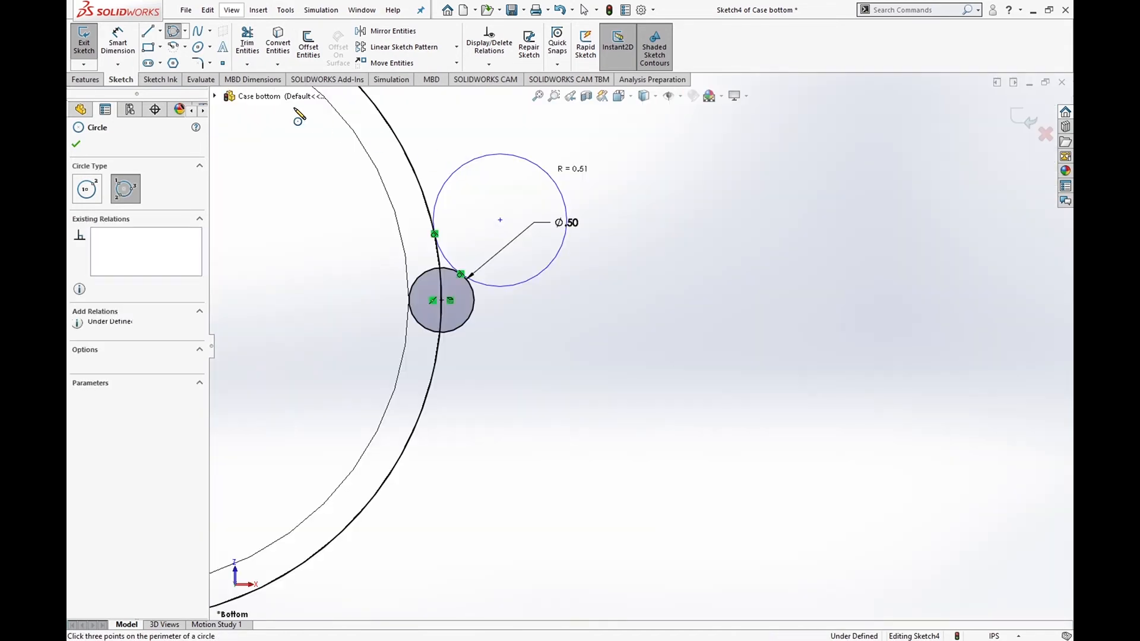
- Dimension the diameter of the tangent circle above the large rounded end's boss circle to 0.75 in
{"action": "left_click", "coordinate": [123, 43]}
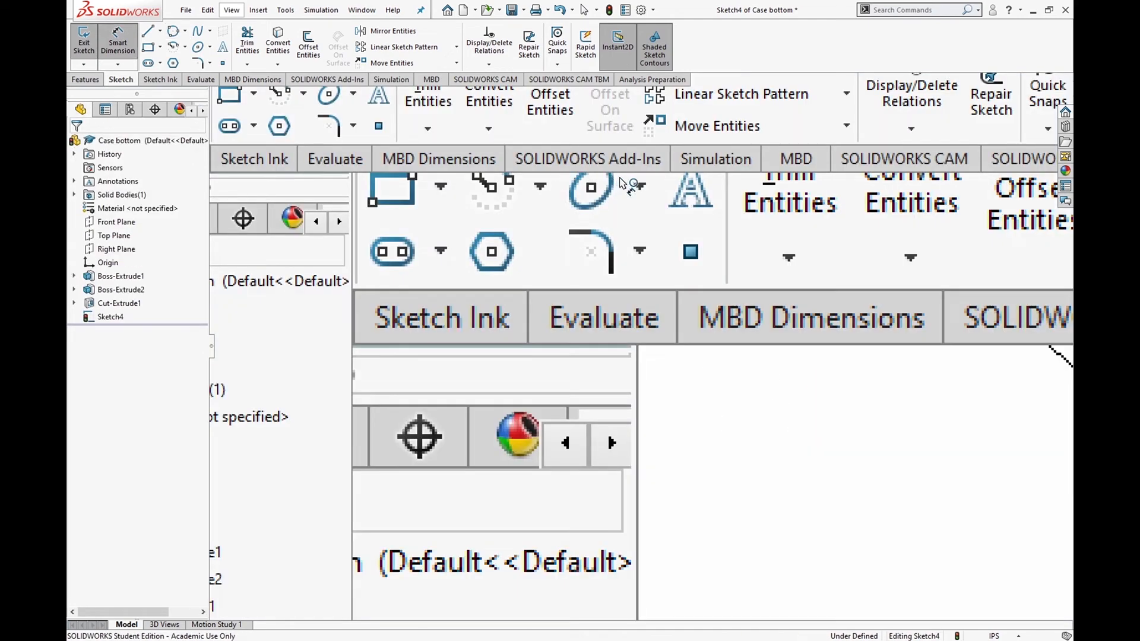
{"action": "left_click", "coordinate": [566, 200]}
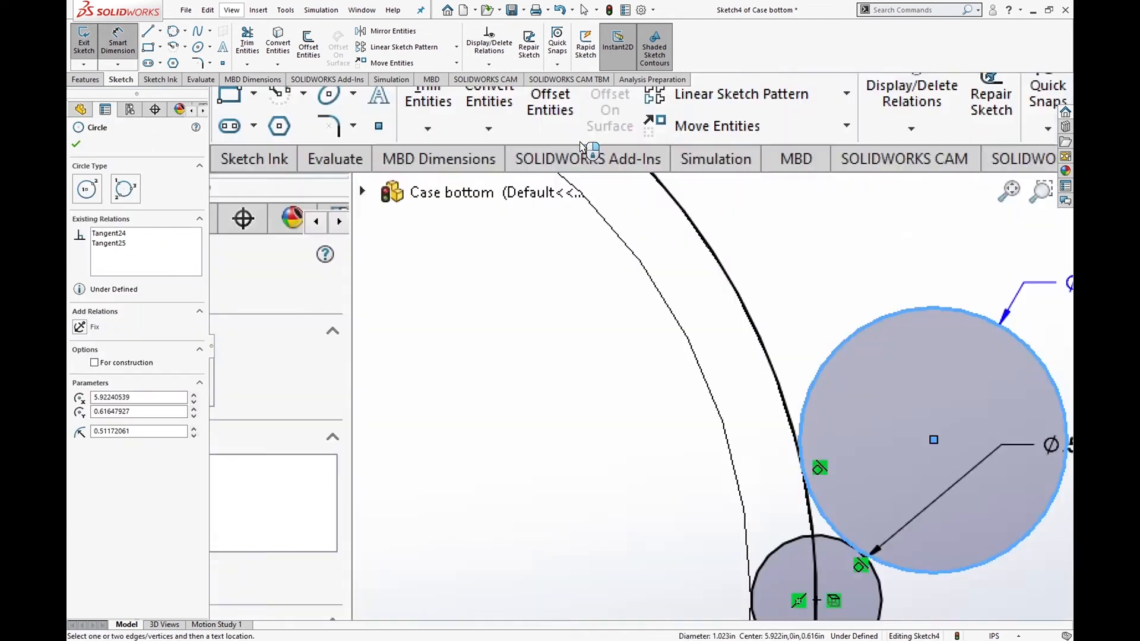
{"action": "left_click", "coordinate": [580, 143]}
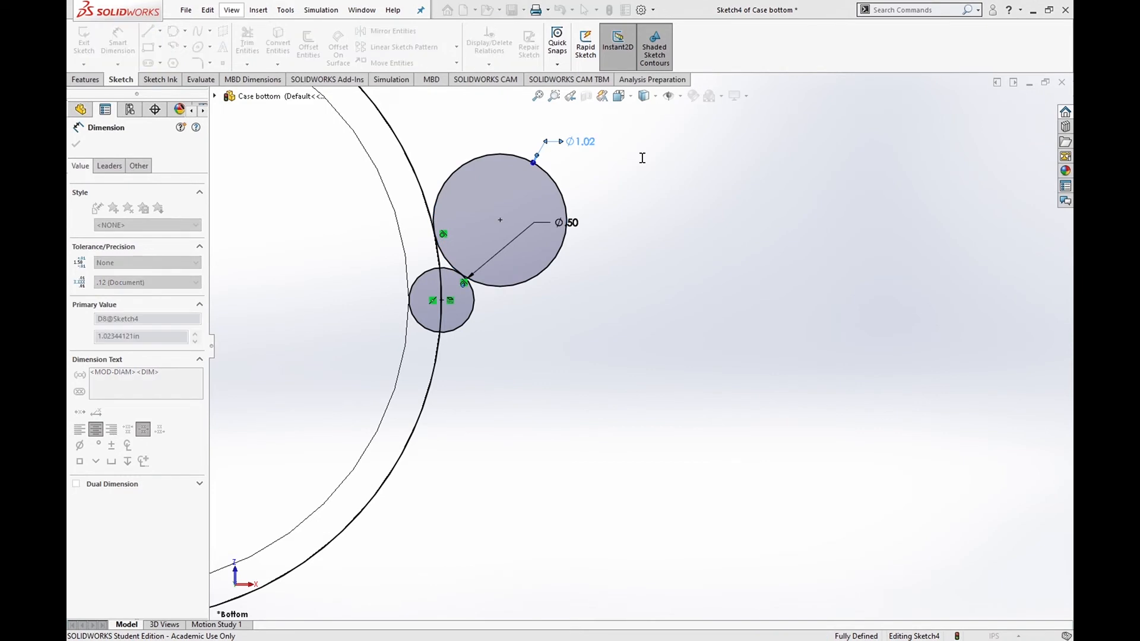
{"action": "type", "text": ".75"}
{"action": "key", "text": "Return"}
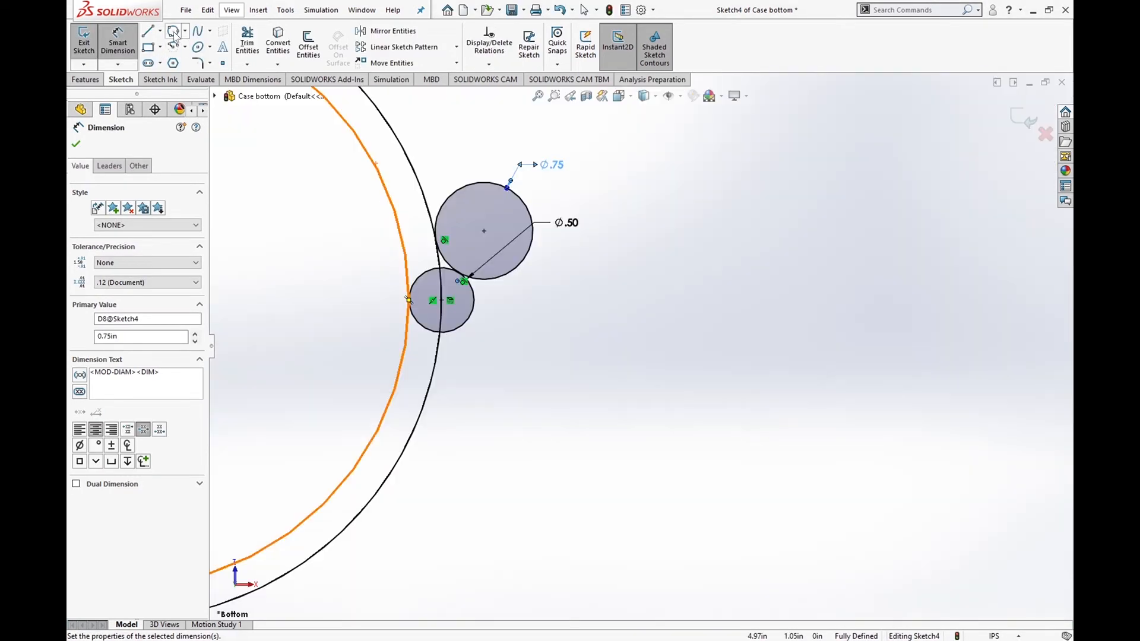
- Sketch a matching perimeter circle tangent to the large rounded end's outer edge and its boss circle's lower side, and dimension its diameter to 0.75 in
{"action": "left_click", "coordinate": [174, 32]}
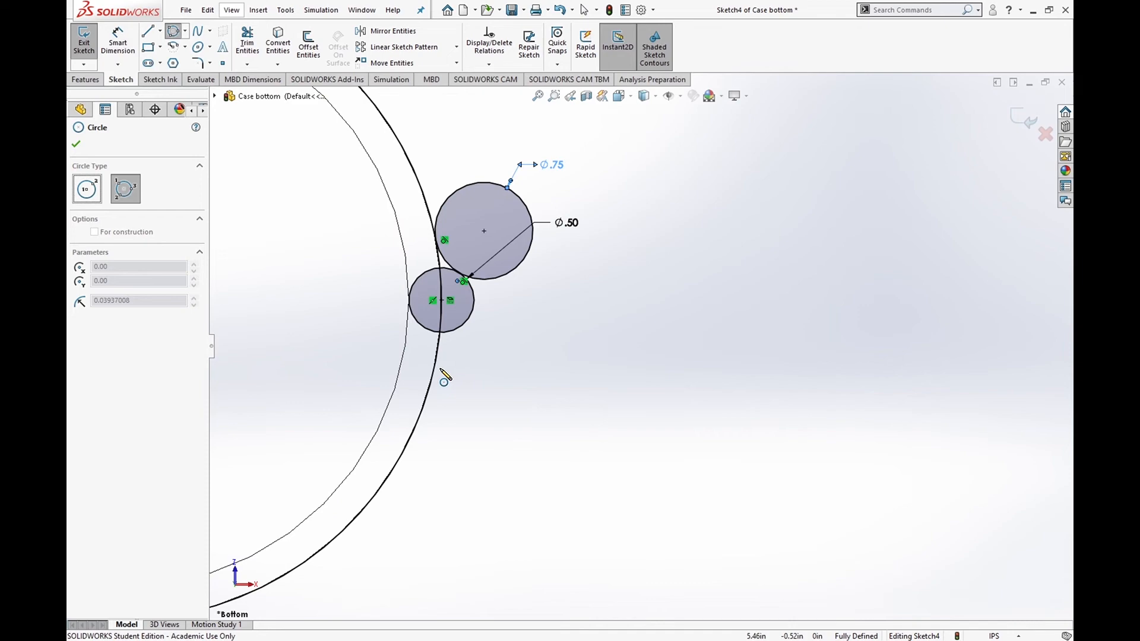
{"action": "left_click", "coordinate": [442, 374]}
{"action": "left_click", "coordinate": [463, 329]}
{"action": "left_click", "coordinate": [580, 400]}
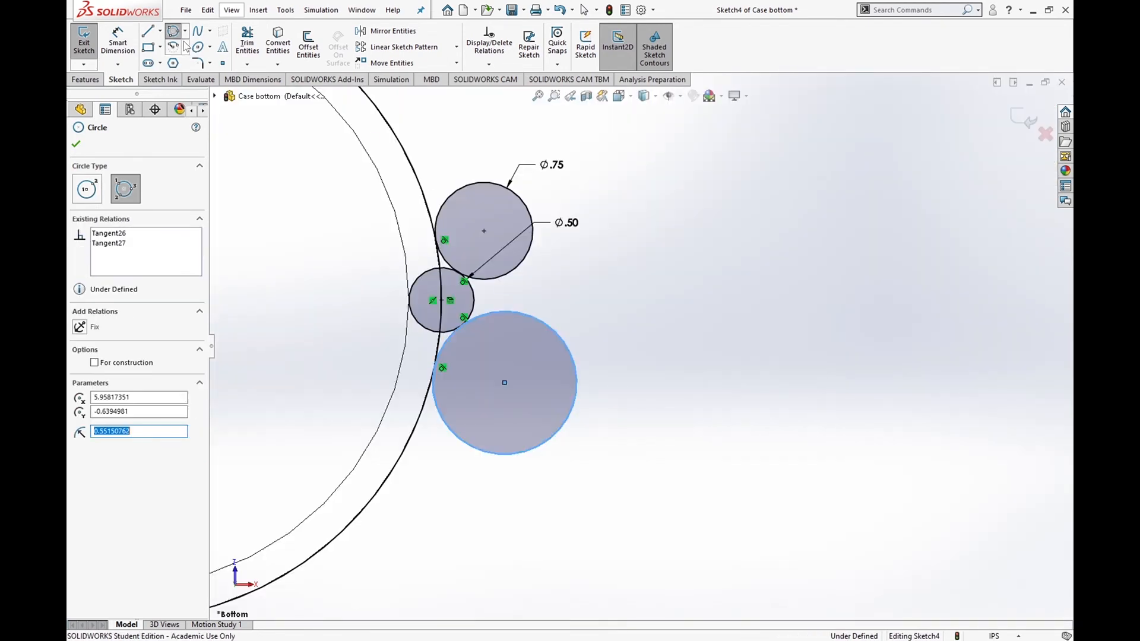
{"action": "left_click", "coordinate": [117, 40]}
{"action": "left_click", "coordinate": [575, 412]}
{"action": "left_click", "coordinate": [683, 510]}
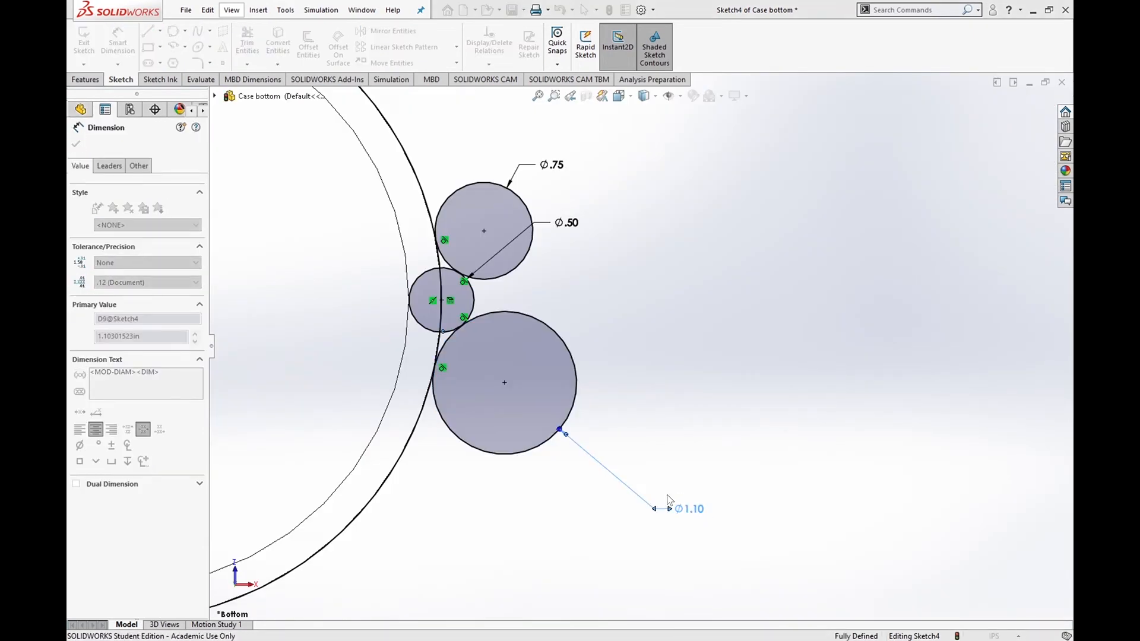
{"action": "type", "text": ".75"}
{"action": "key", "text": "Return"}
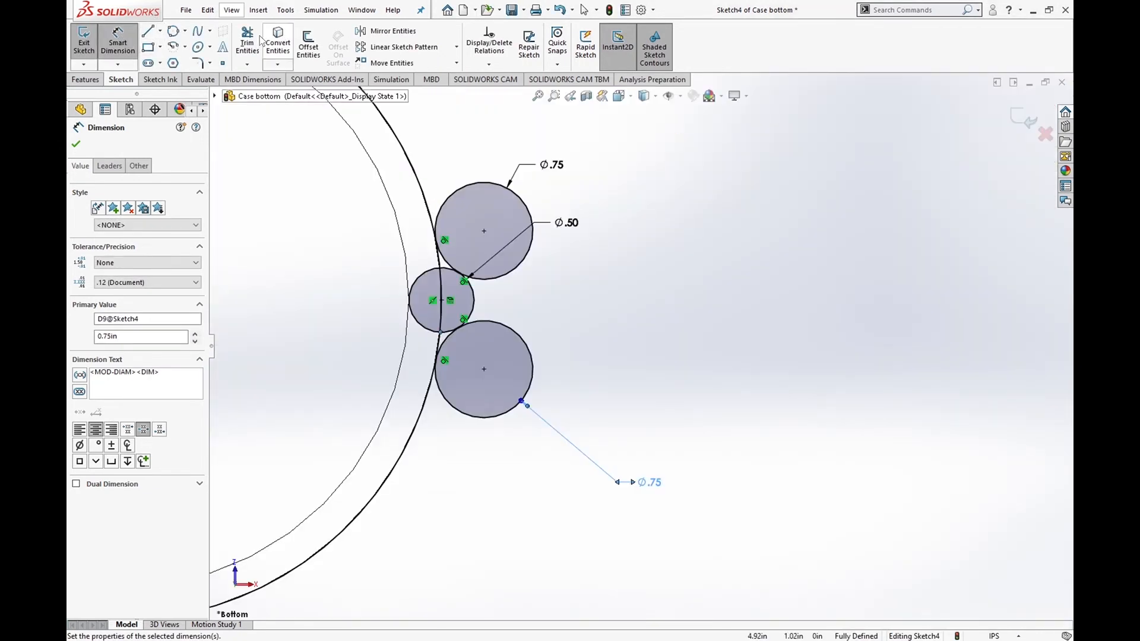
- Trim the large rounded end's boss profile to its outer arc, the two tangent blend arcs and the edge arc between them
{"action": "left_click", "coordinate": [248, 42]}
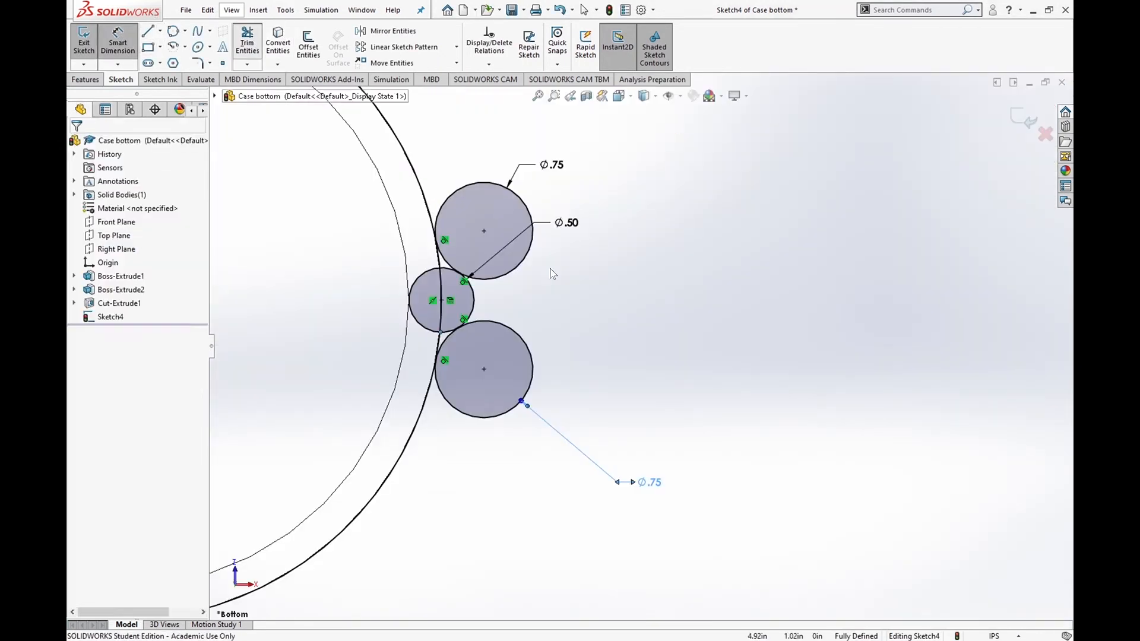
{"action": "left_click_drag", "start_coordinate": [423, 259], "coordinate": [449, 325]}
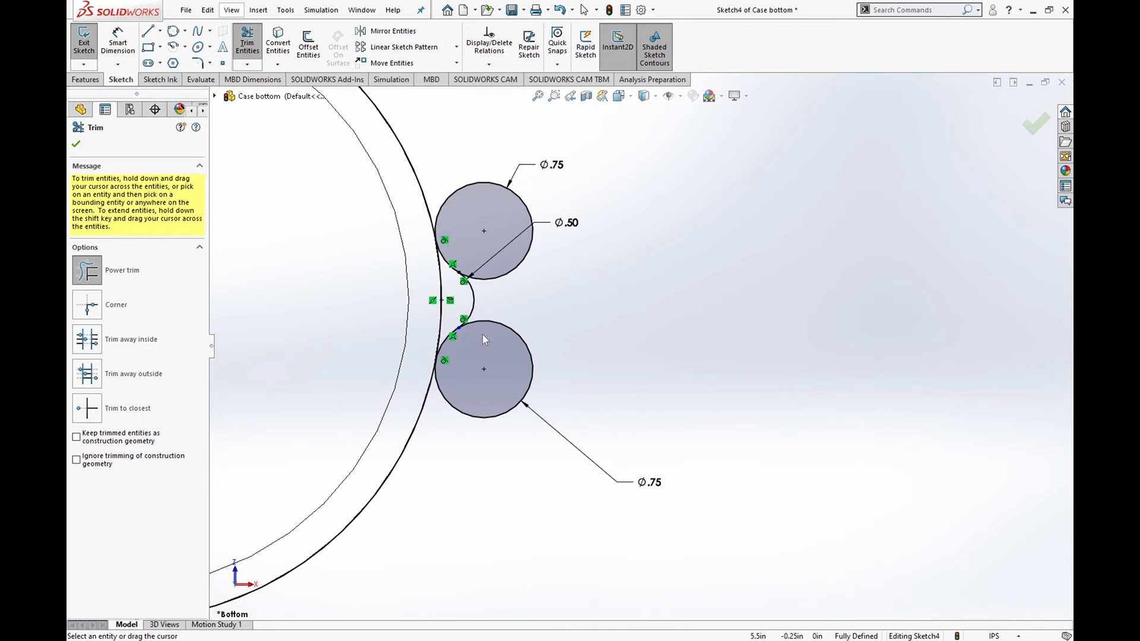
{"action": "left_click_drag", "start_coordinate": [473, 452], "coordinate": [489, 380]}
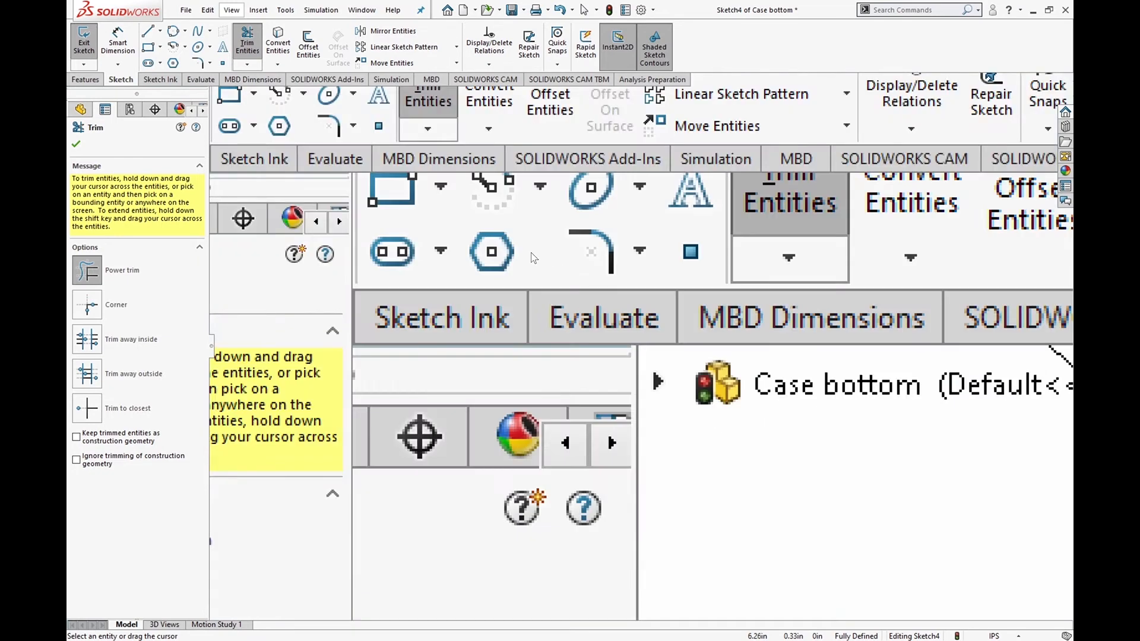
{"action": "left_click_drag", "start_coordinate": [553, 261], "coordinate": [515, 244]}
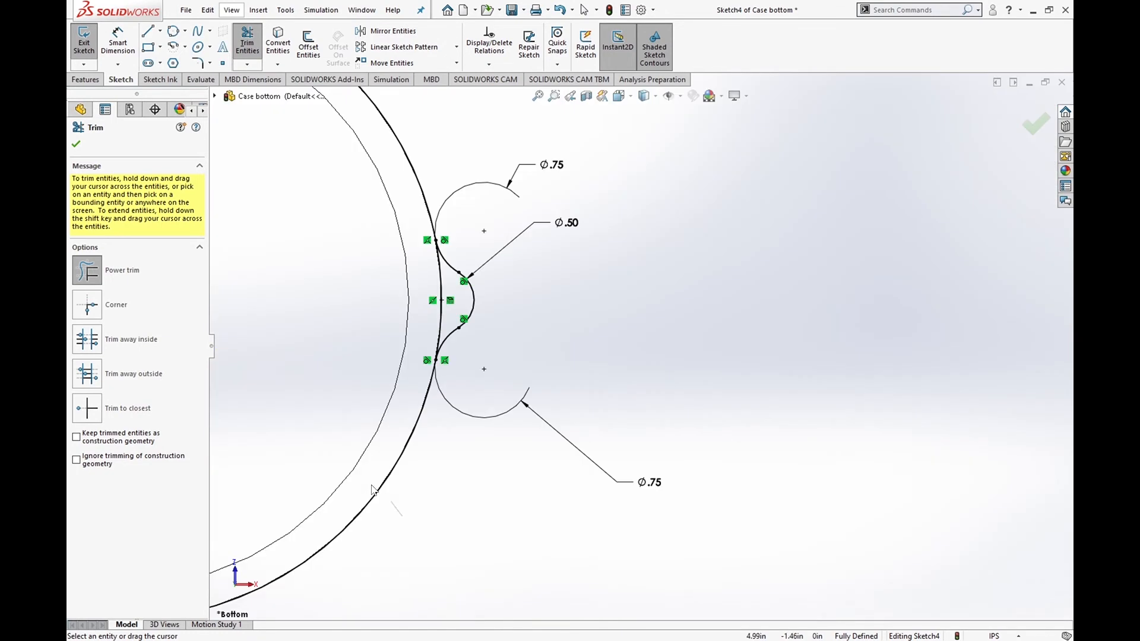
{"action": "left_click_drag", "start_coordinate": [417, 531], "coordinate": [383, 498]}
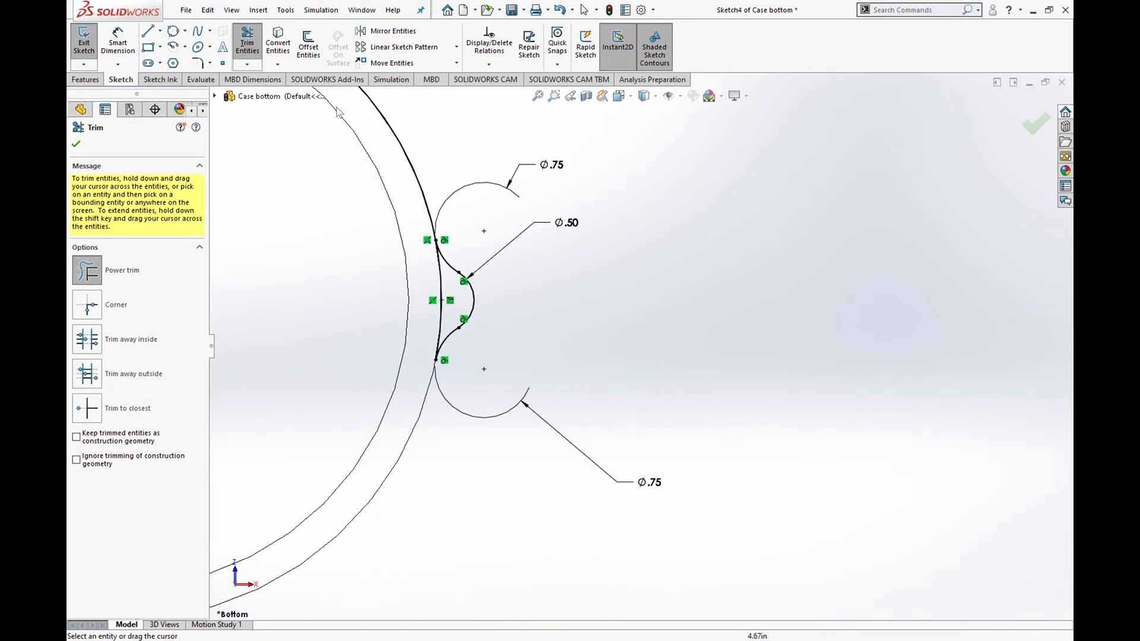
{"action": "left_click_drag", "start_coordinate": [346, 136], "coordinate": [441, 95]}
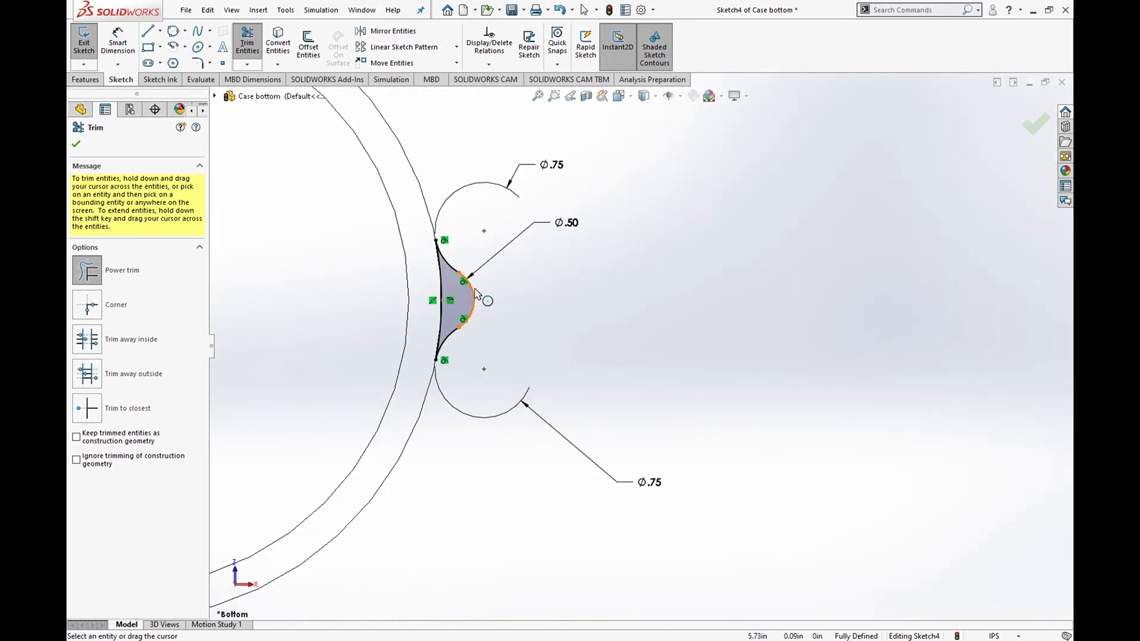
- Sketch perimeter circles tangent to the lower straight edge and its boss circle, about 0.42 in radius towards the large end and 0.46 in towards the small end
{"action": "scroll", "coordinate": [475, 291], "scroll_direction": "down", "scroll_amount": 4}
{"action": "scroll", "coordinate": [522, 308], "scroll_direction": "up", "scroll_amount": 11}
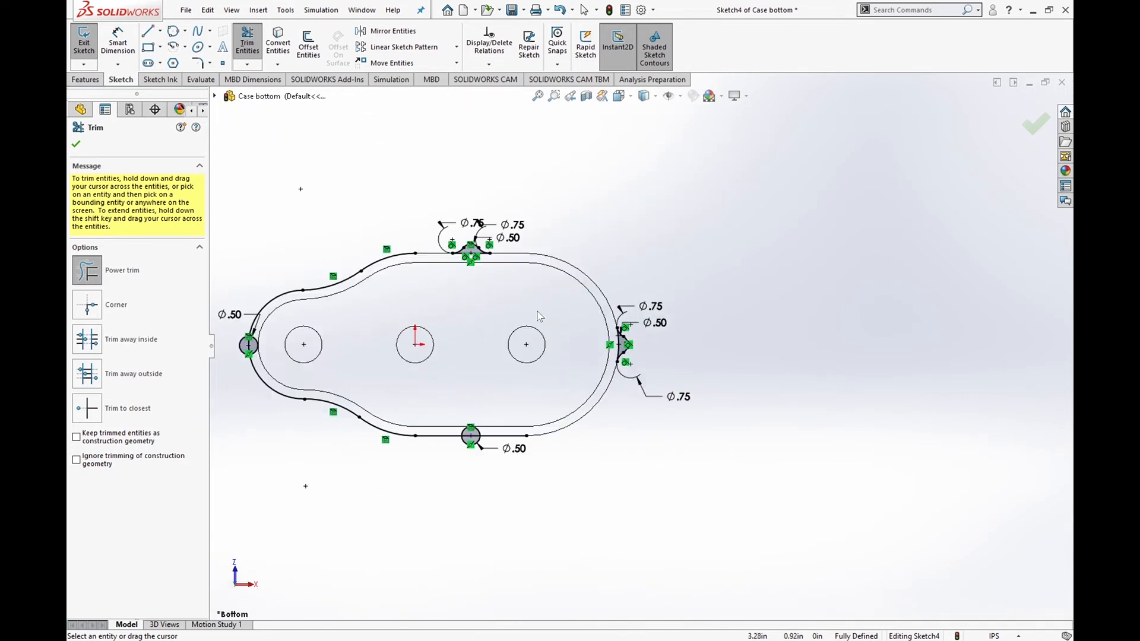
{"action": "scroll", "coordinate": [457, 441], "scroll_direction": "down", "scroll_amount": 7}
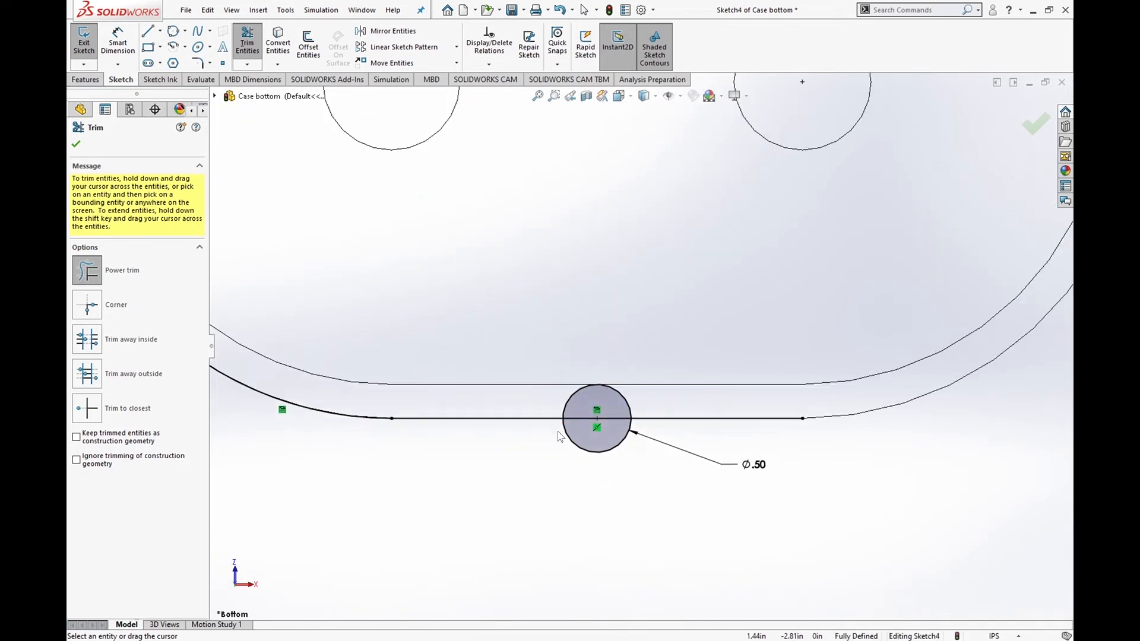
{"action": "left_click", "coordinate": [172, 31]}
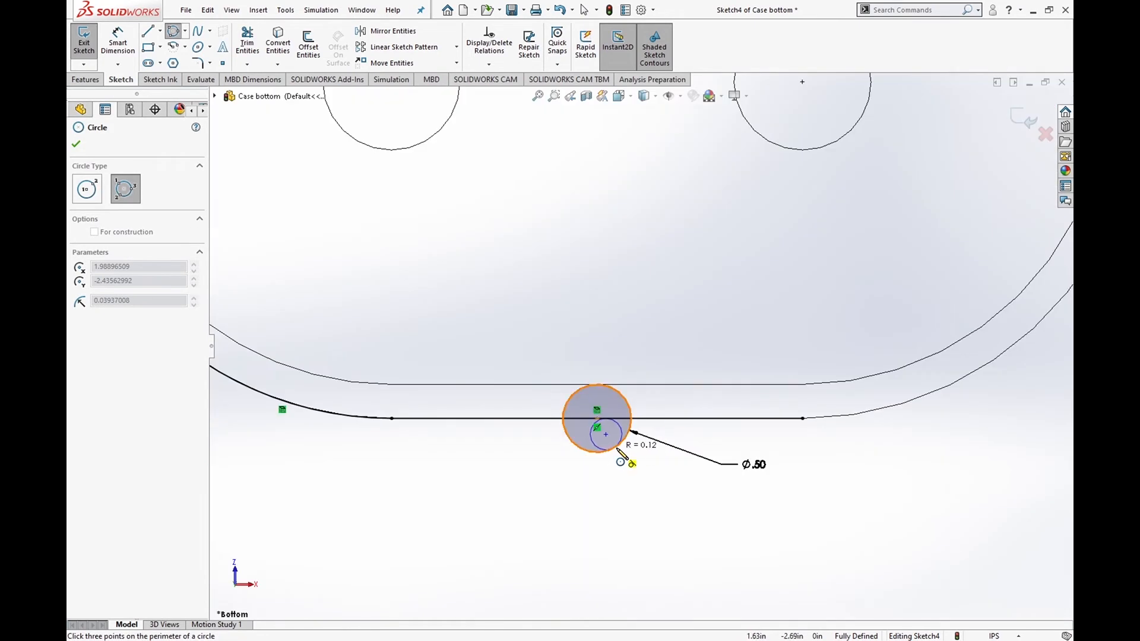
{"action": "left_click", "coordinate": [722, 506]}
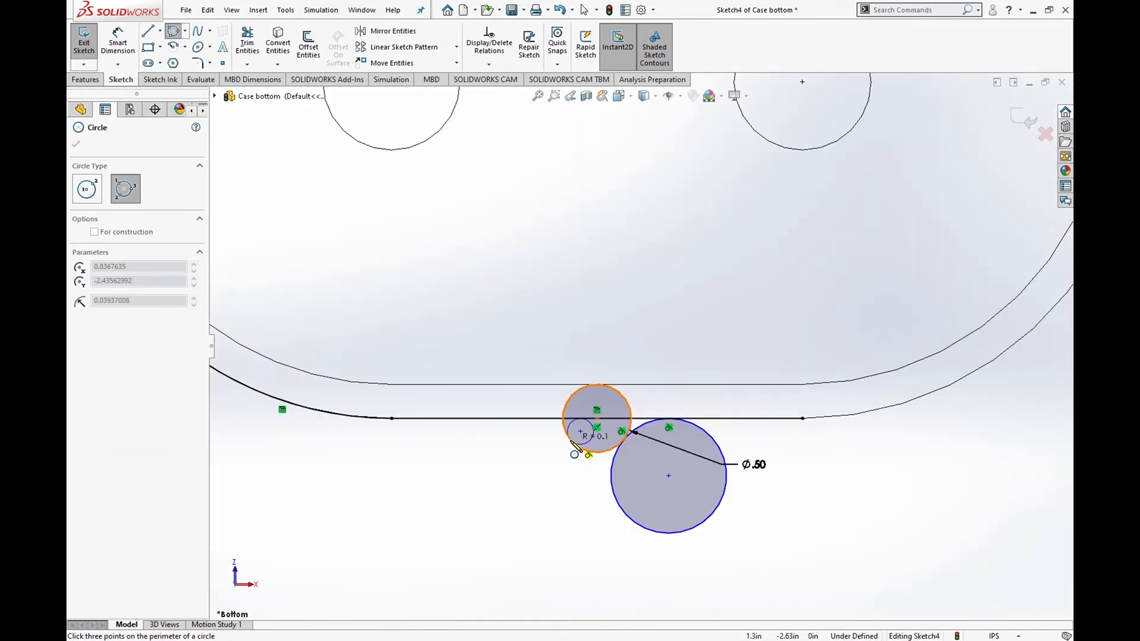
{"action": "left_click", "coordinate": [580, 451]}
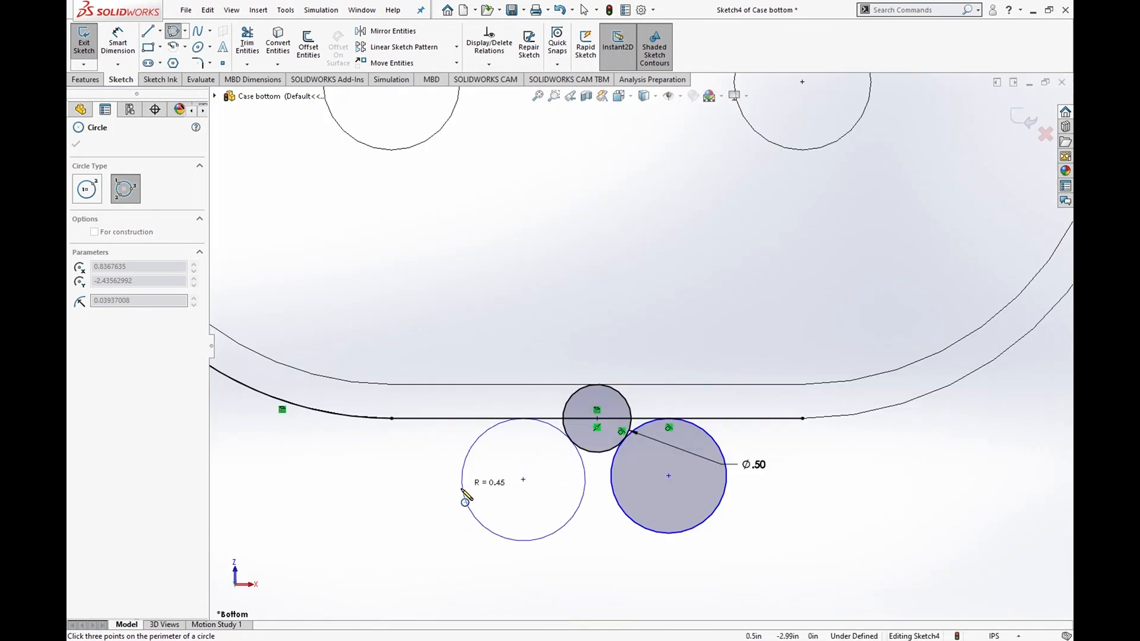
{"action": "left_click", "coordinate": [466, 497]}
- Dimension the diameters of both tangent circles beside the lower boss circle to 0.75 in
{"action": "right_click_drag", "start_coordinate": [469, 475], "coordinate": [483, 189]}
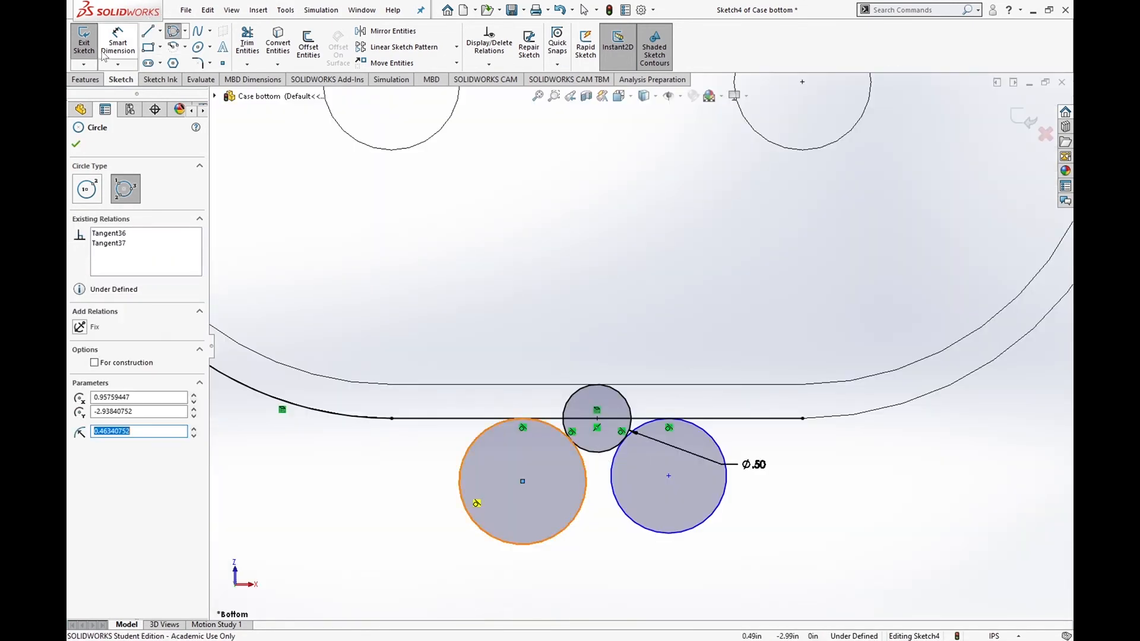
{"action": "left_click", "coordinate": [704, 524]}
{"action": "left_click", "coordinate": [799, 549]}
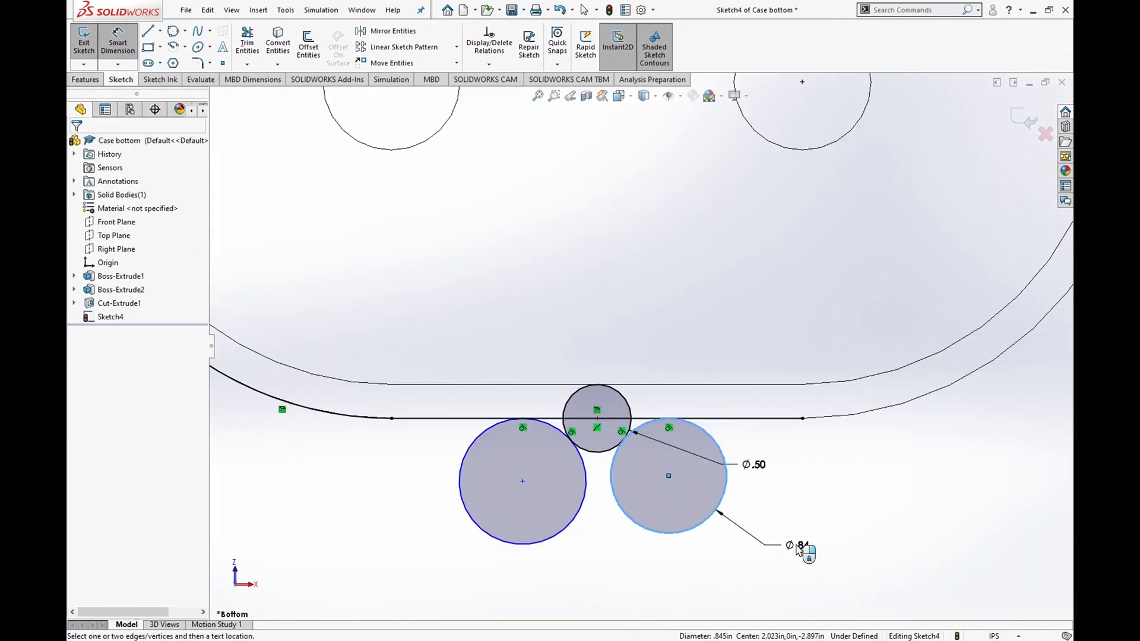
{"action": "type", "text": ".75"}
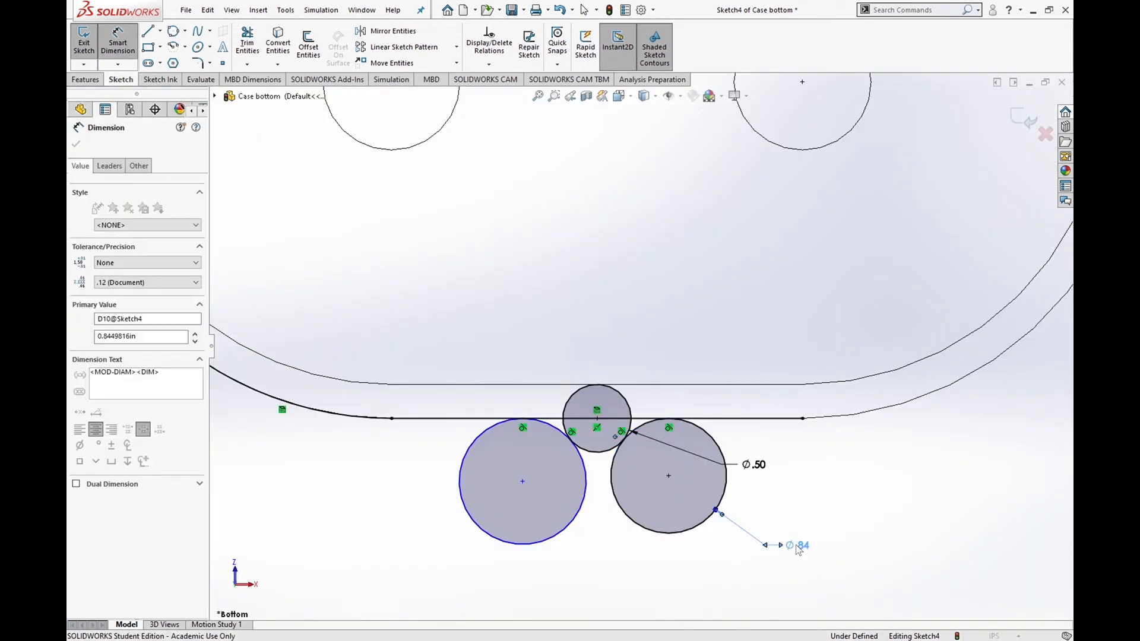
{"action": "key", "text": "Return"}
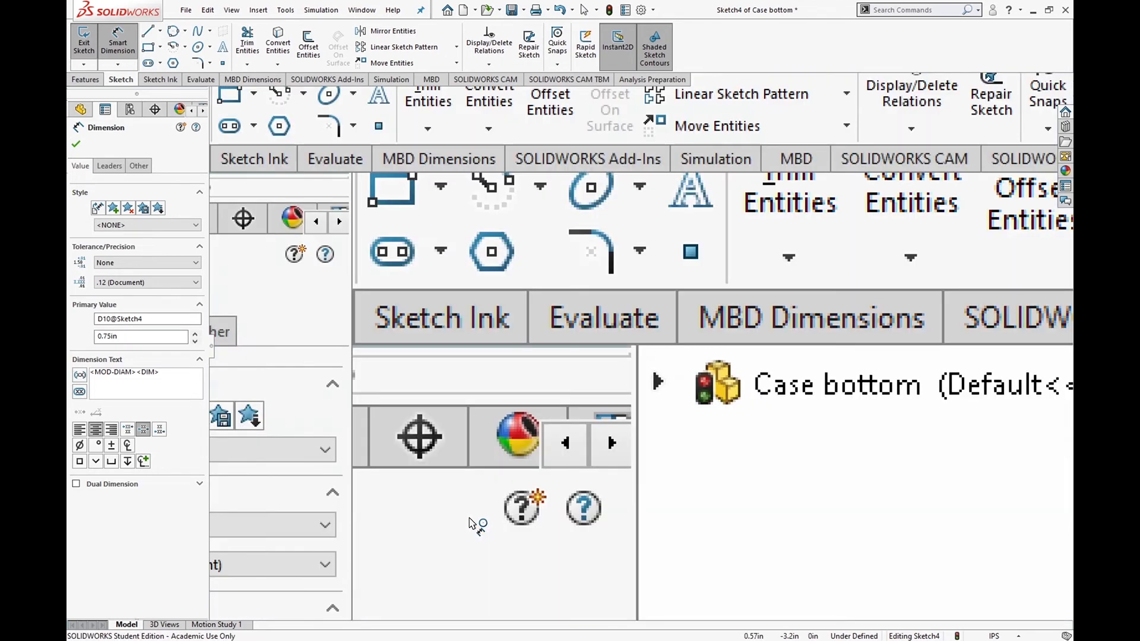
{"action": "left_click", "coordinate": [472, 527]}
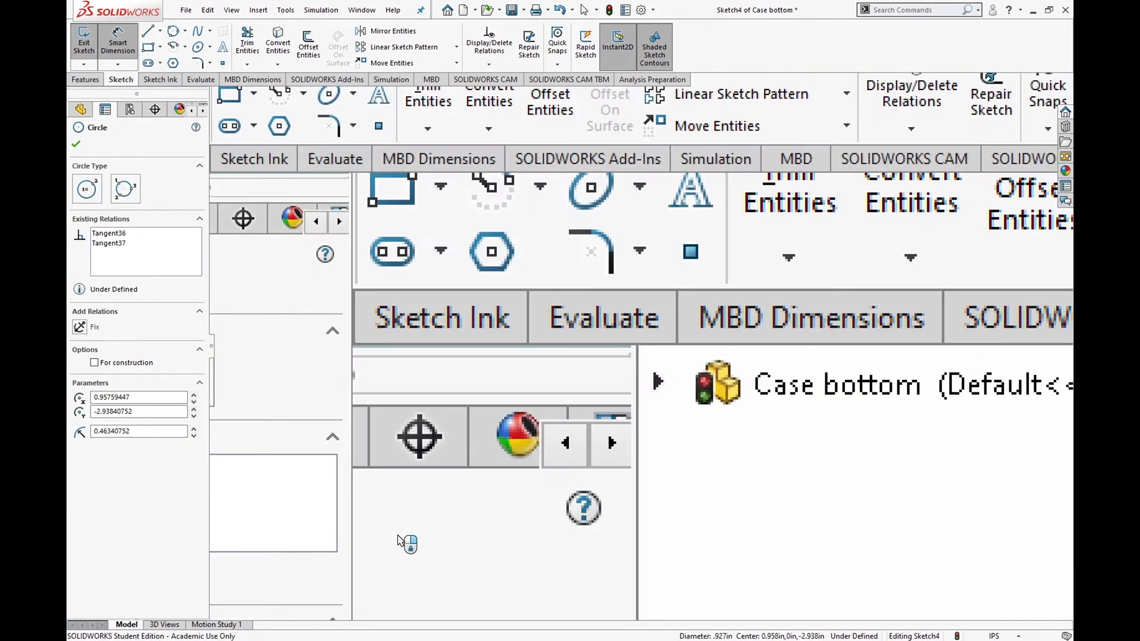
{"action": "left_click", "coordinate": [401, 538]}
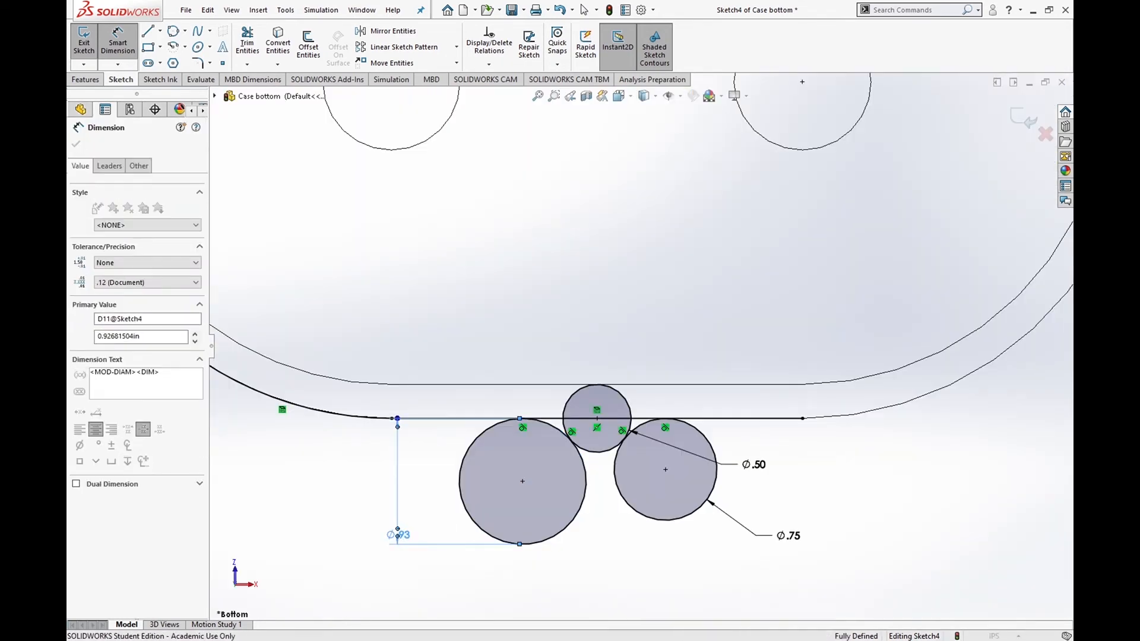
- Trim the lower boss profile to its outer arc, the two tangent blend arcs and the straight edge segment between them
{"action": "left_click", "coordinate": [247, 42]}
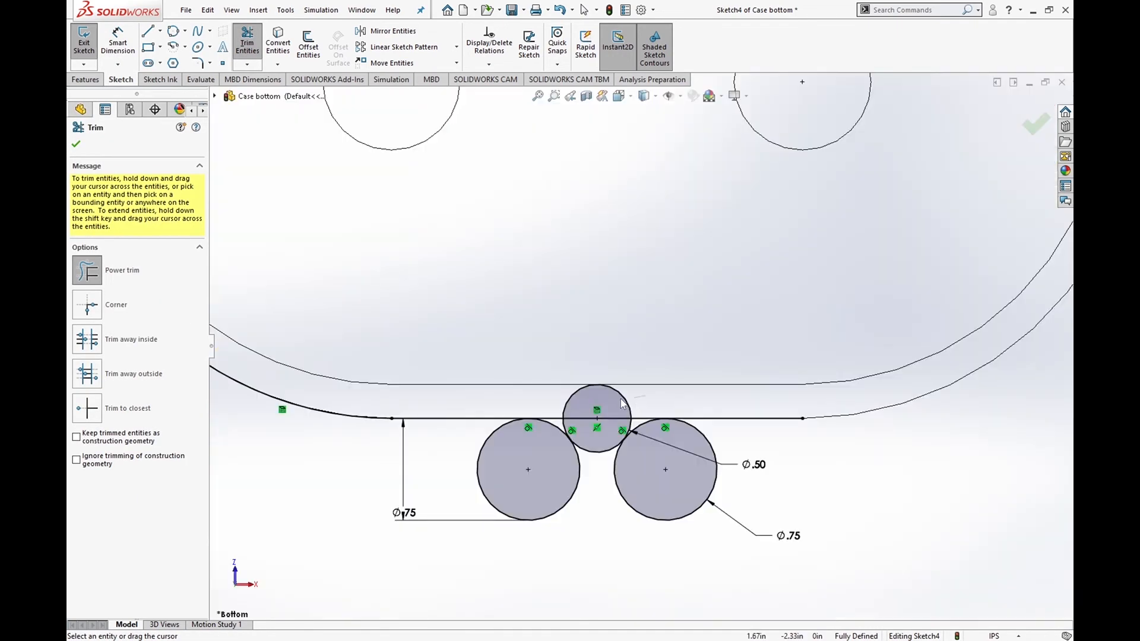
{"action": "left_click_drag", "start_coordinate": [621, 400], "coordinate": [532, 407]}
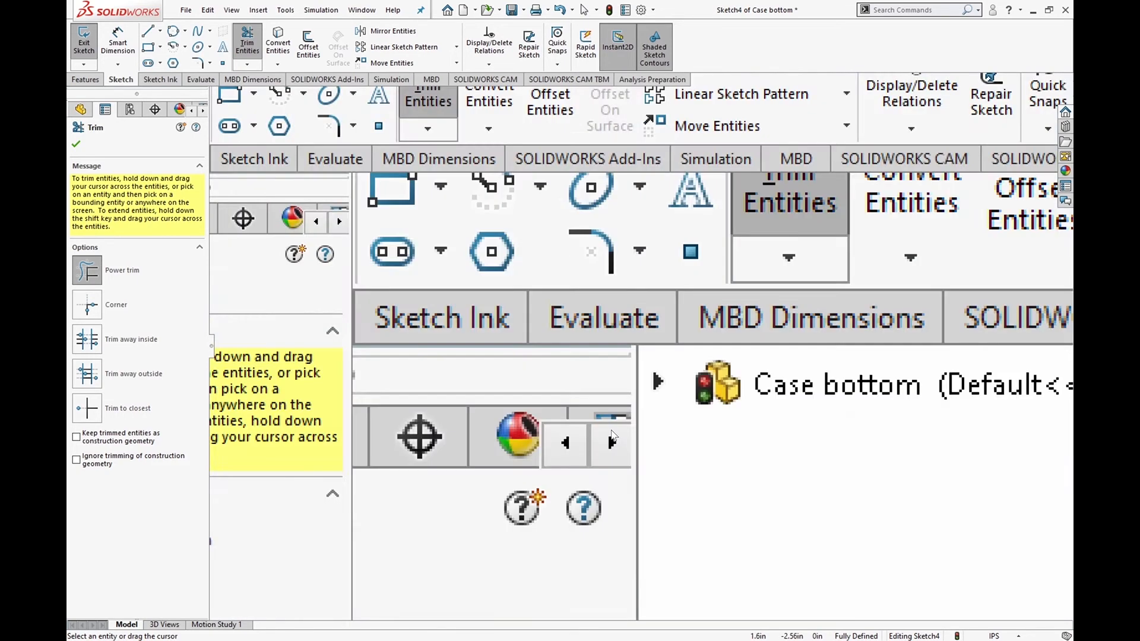
{"action": "left_click_drag", "start_coordinate": [612, 430], "coordinate": [632, 430]}
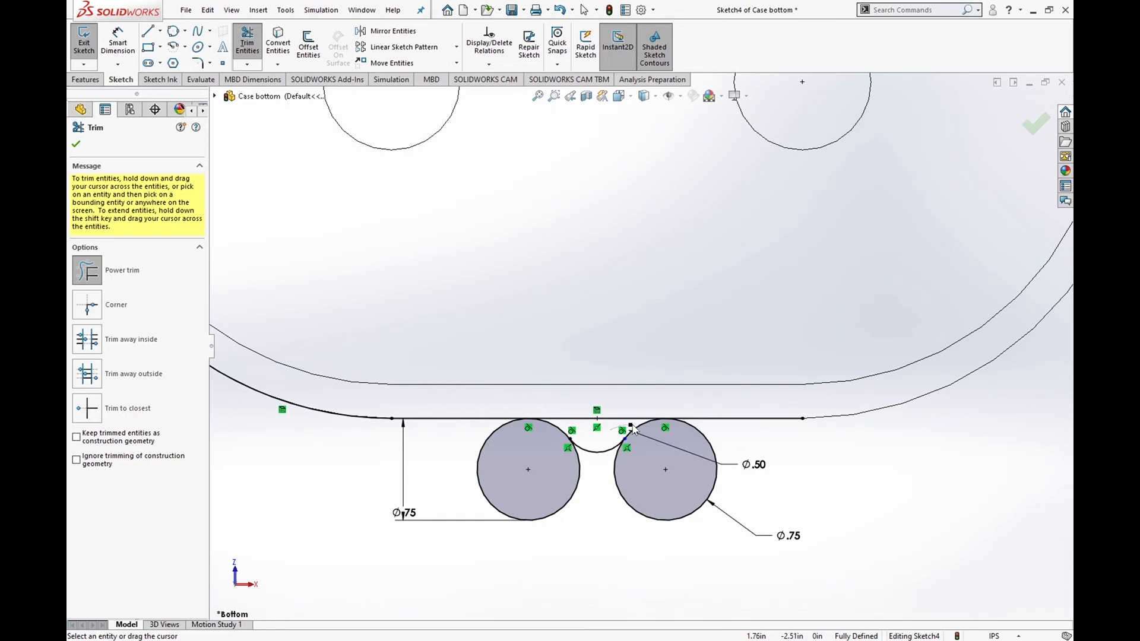
{"action": "mouse_move", "coordinate": [633, 552]}
{"action": "left_mouse_down"}
{"action": "mouse_move", "coordinate": [665, 516]}
{"action": "mouse_move", "coordinate": [554, 515]}
{"action": "mouse_move", "coordinate": [745, 549]}
{"action": "left_mouse_up"}
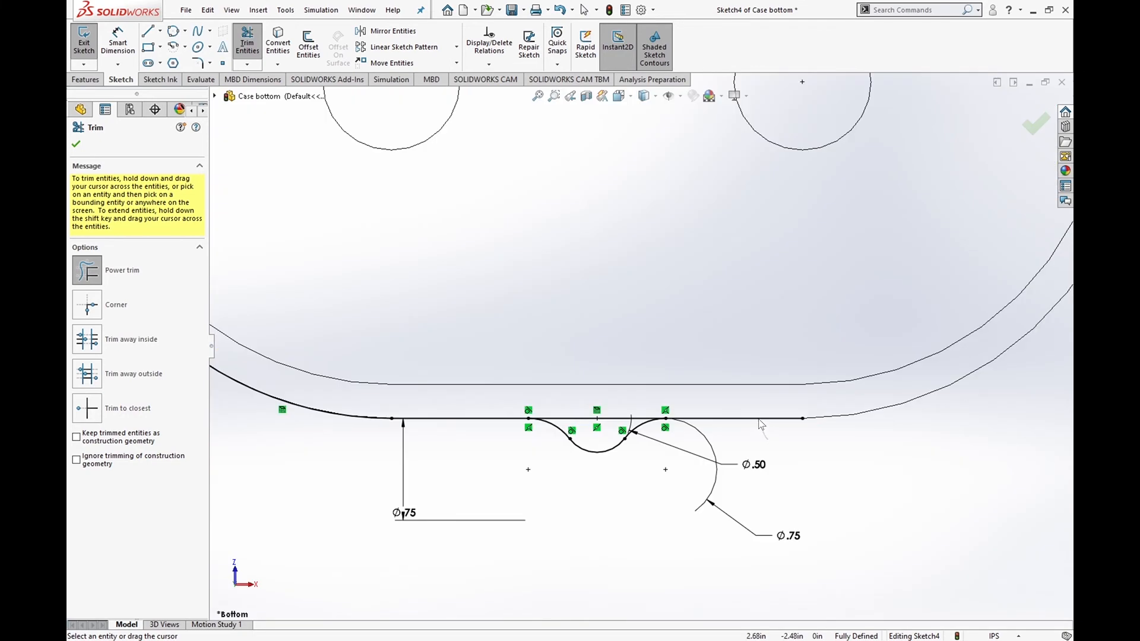
{"action": "left_click_drag", "start_coordinate": [387, 447], "coordinate": [448, 402]}
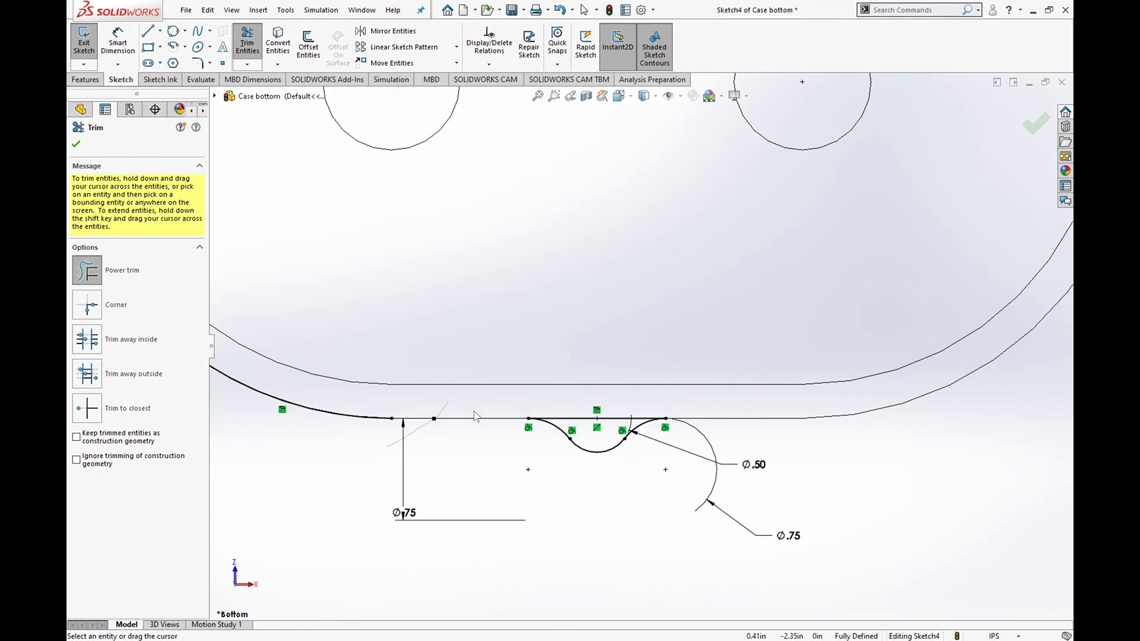
- Sketch perimeter circles tangent to the small rounded end's arc and its boss circle, about 0.27 in radius below and 0.21 in above
{"action": "scroll", "coordinate": [671, 510], "scroll_direction": "down", "scroll_amount": 5}
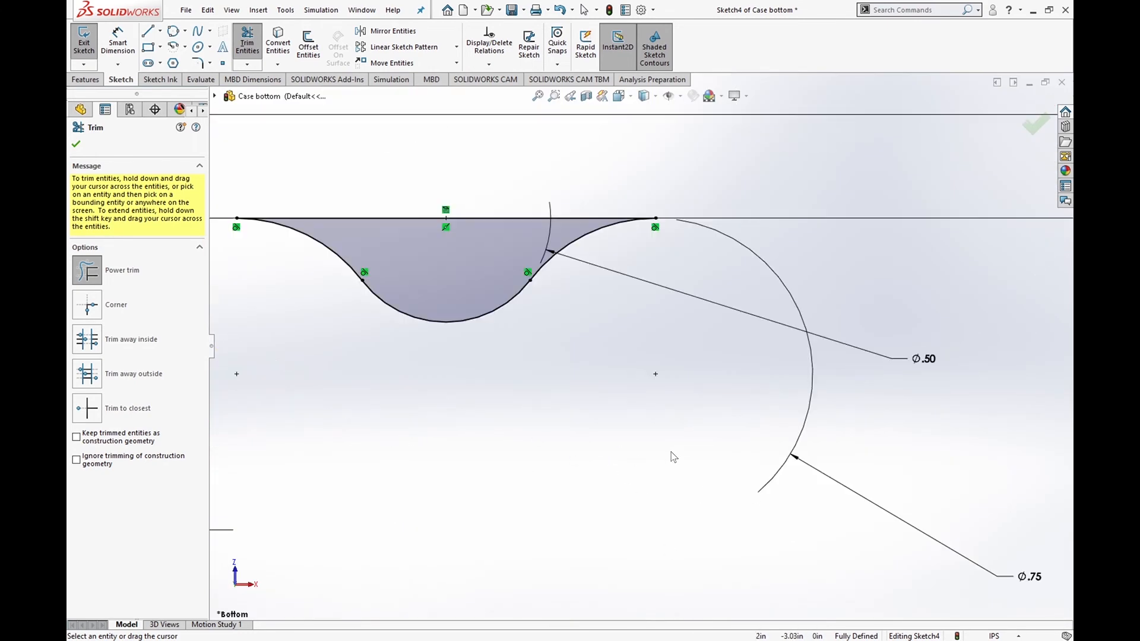
{"action": "scroll", "coordinate": [746, 468], "scroll_direction": "down", "scroll_amount": 3}
{"action": "scroll", "coordinate": [782, 460], "scroll_direction": "up", "scroll_amount": 18}
{"action": "scroll", "coordinate": [451, 271], "scroll_direction": "down", "scroll_amount": 10}
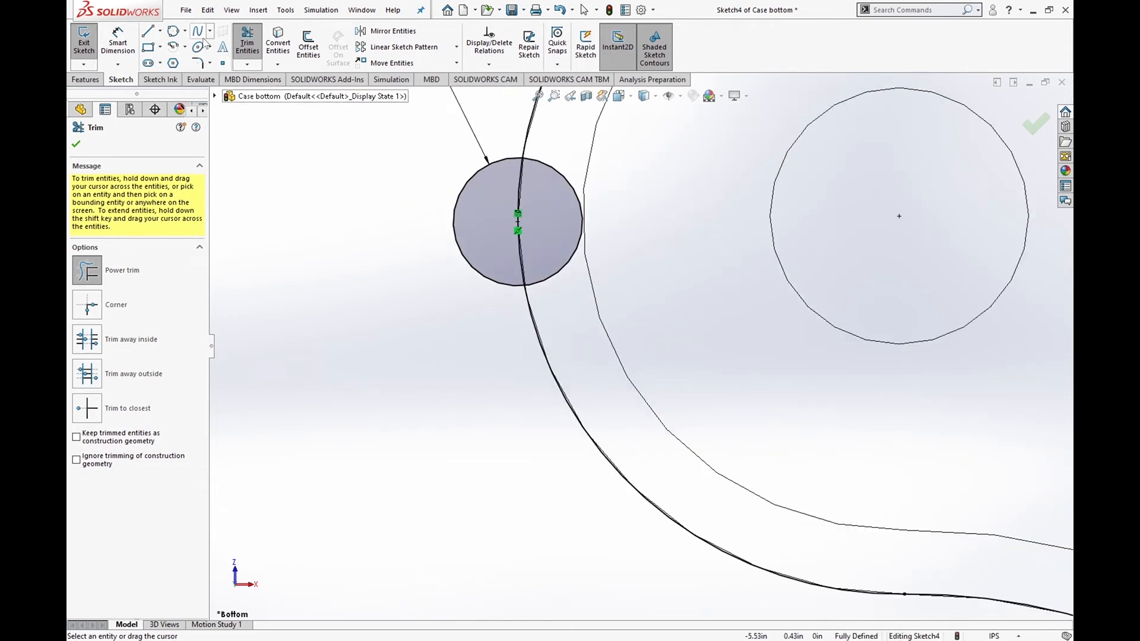
{"action": "left_click", "coordinate": [172, 32]}
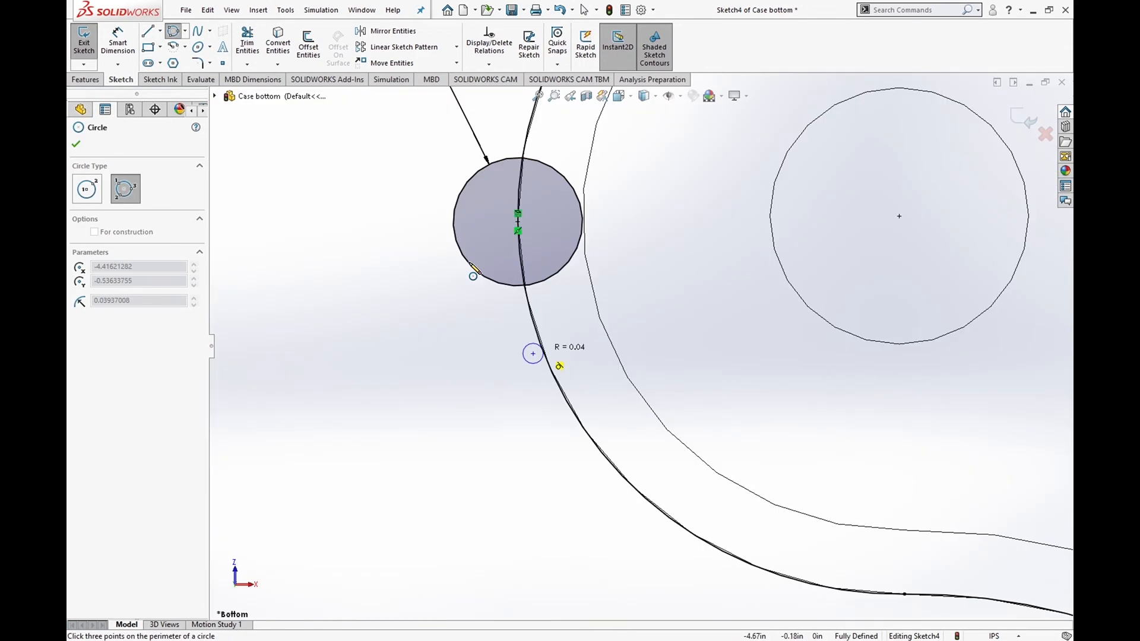
{"action": "left_click", "coordinate": [475, 270]}
{"action": "left_click", "coordinate": [477, 414]}
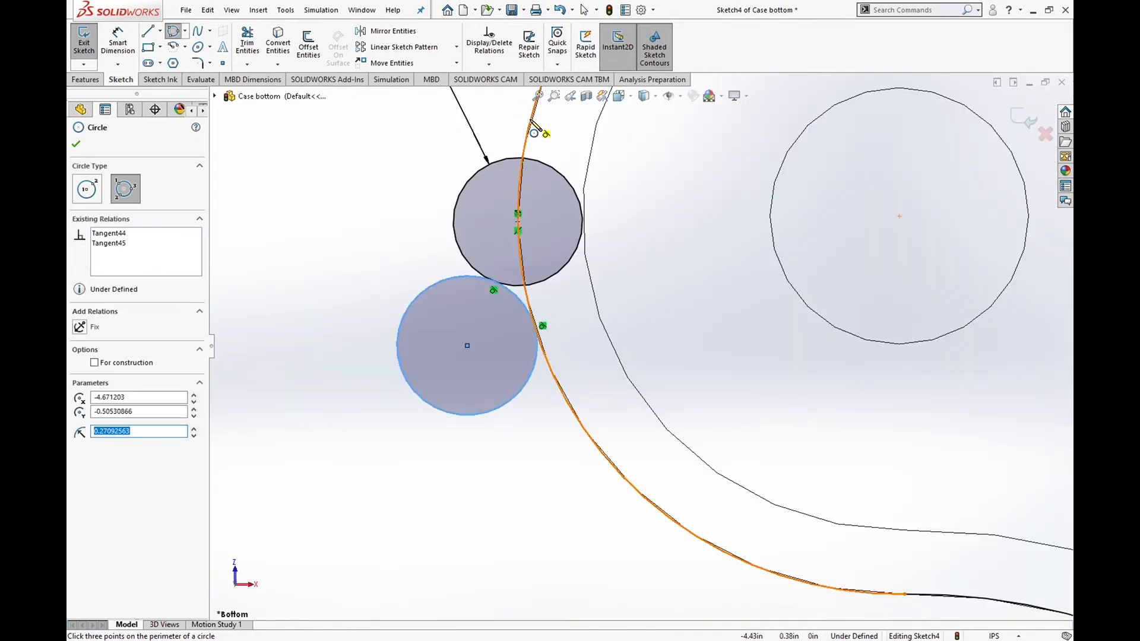
{"action": "left_click", "coordinate": [531, 118]}
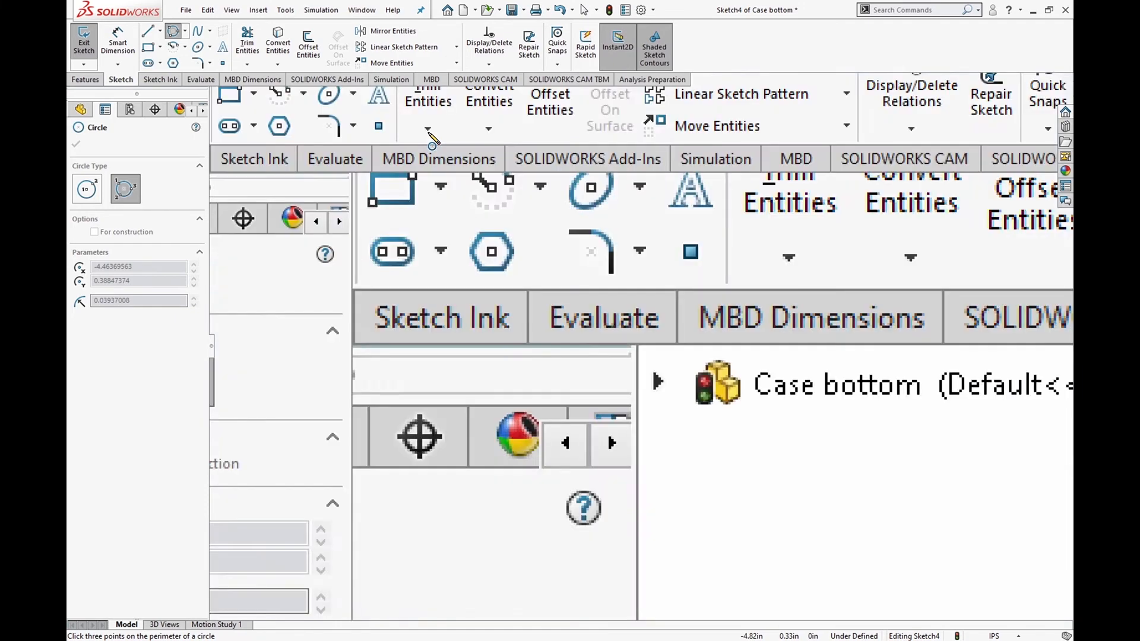
{"action": "left_click", "coordinate": [428, 133]}
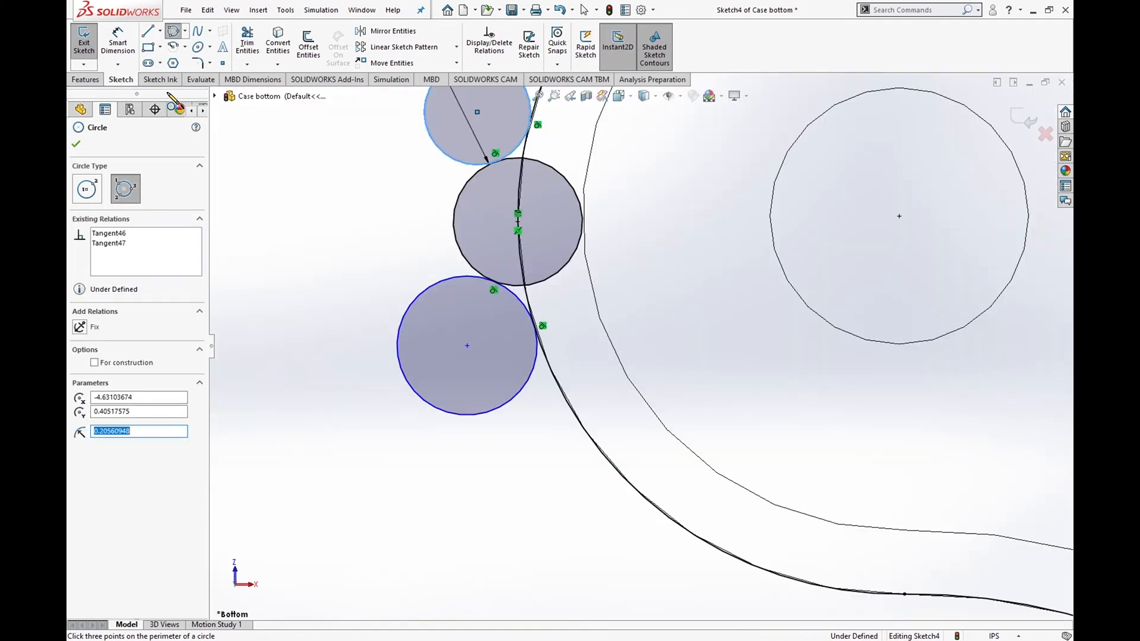
- Dimension the diameters of both tangent circles beside the small end's boss circle to 0.75 in
{"action": "left_click", "coordinate": [119, 44]}
{"action": "left_click", "coordinate": [465, 415]}
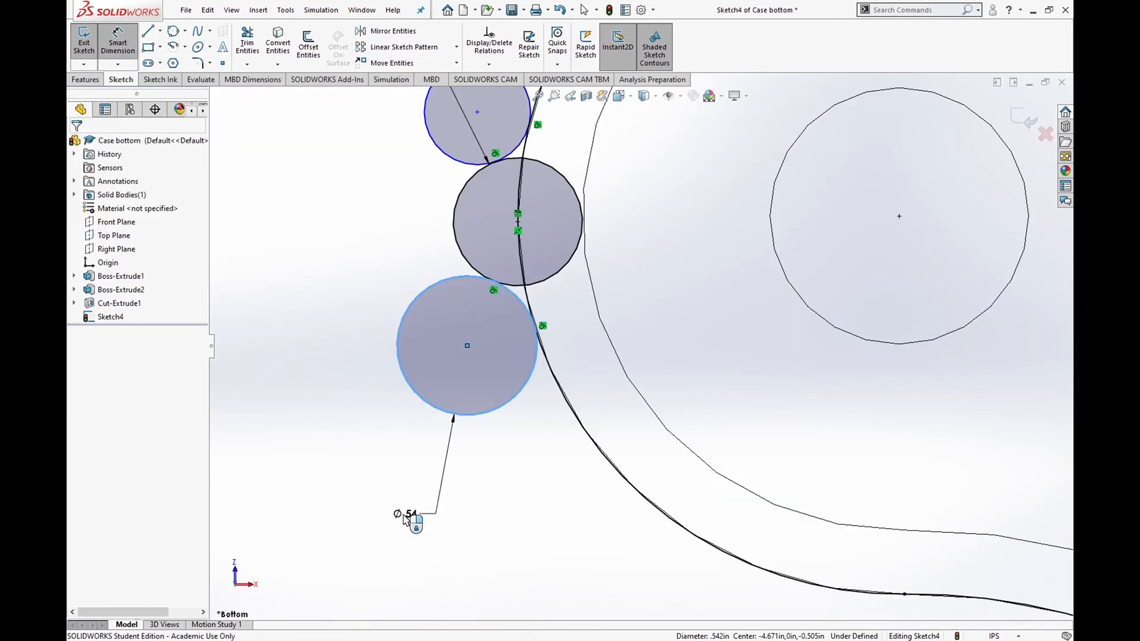
{"action": "left_click", "coordinate": [404, 516]}
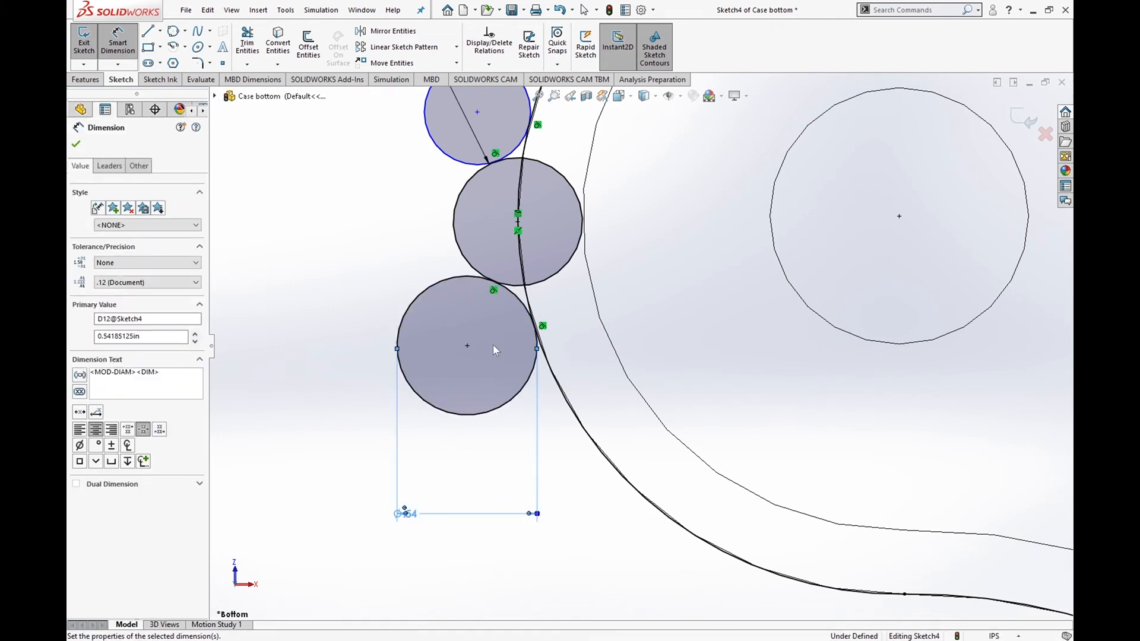
{"action": "left_click", "coordinate": [455, 159]}
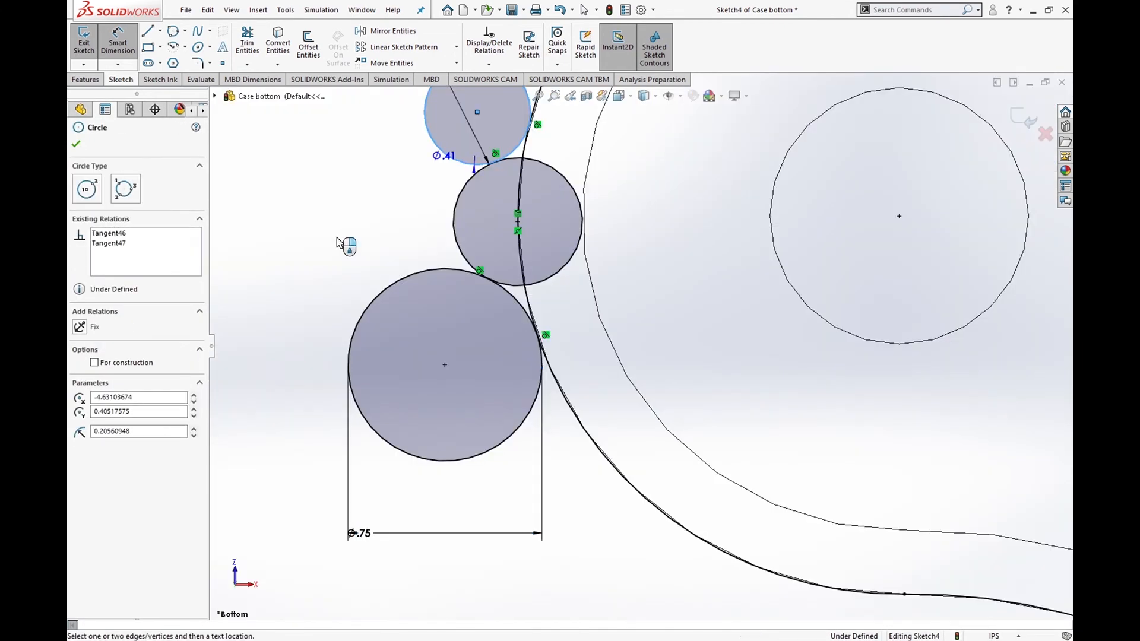
{"action": "left_click", "coordinate": [338, 239]}
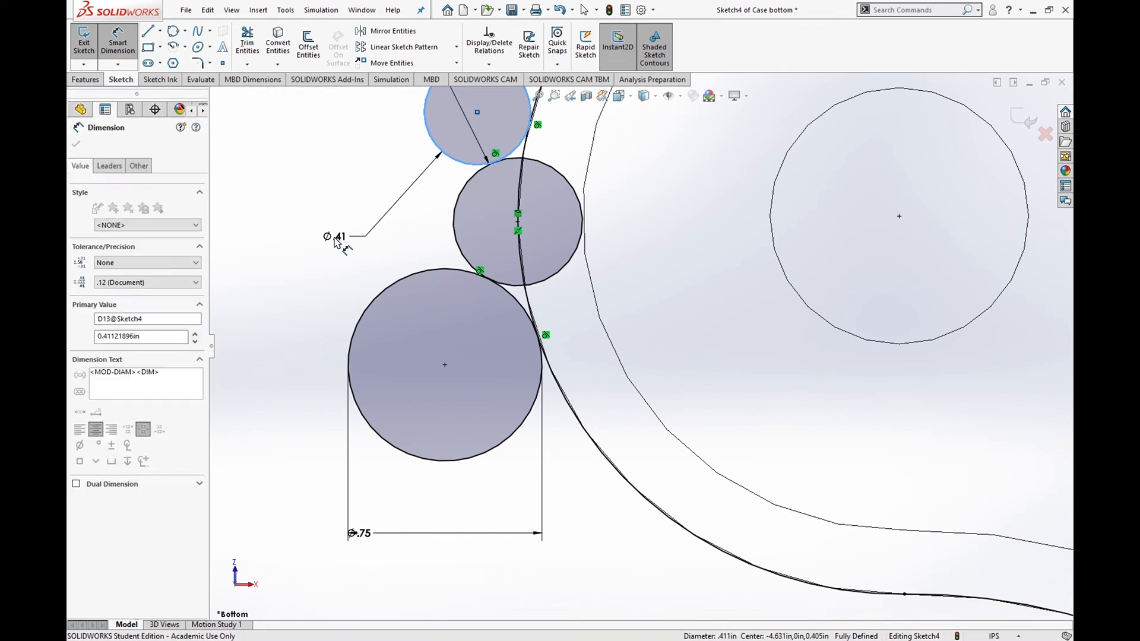
{"action": "type", "text": ".75"}
{"action": "key", "text": "Return"}
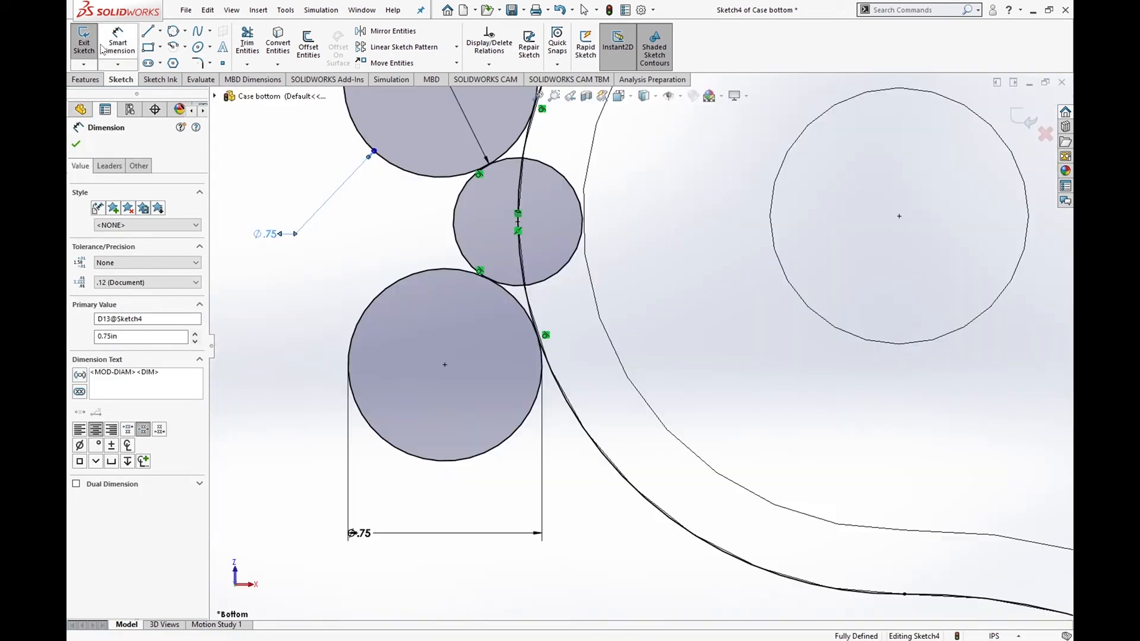
{"action": "left_click", "coordinate": [108, 41]}
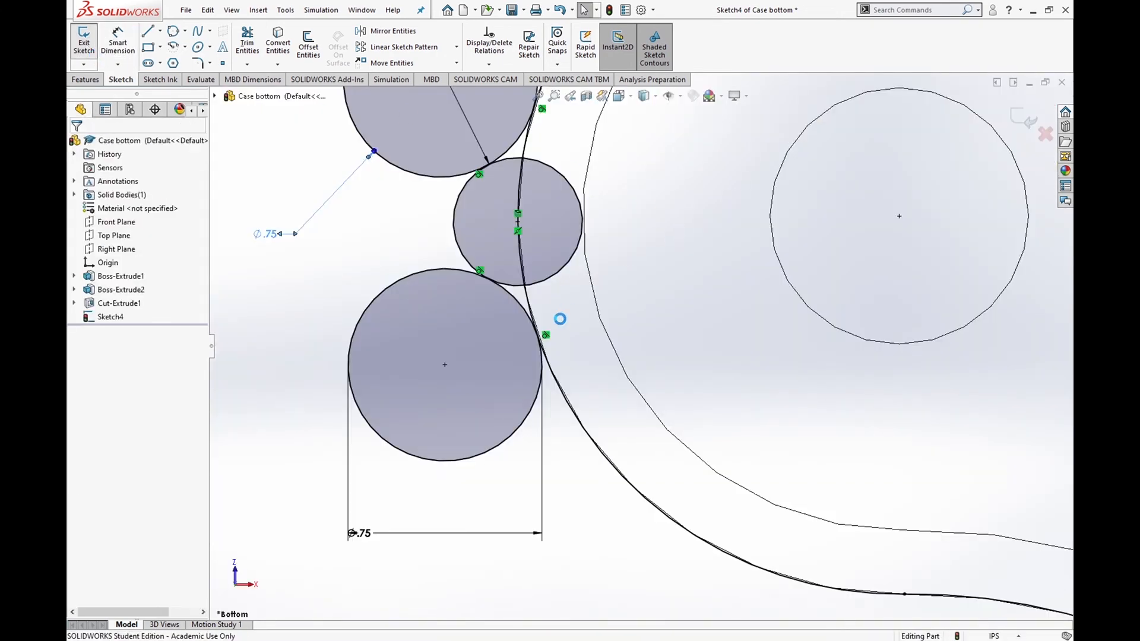
{"action": "key", "text": "e"}
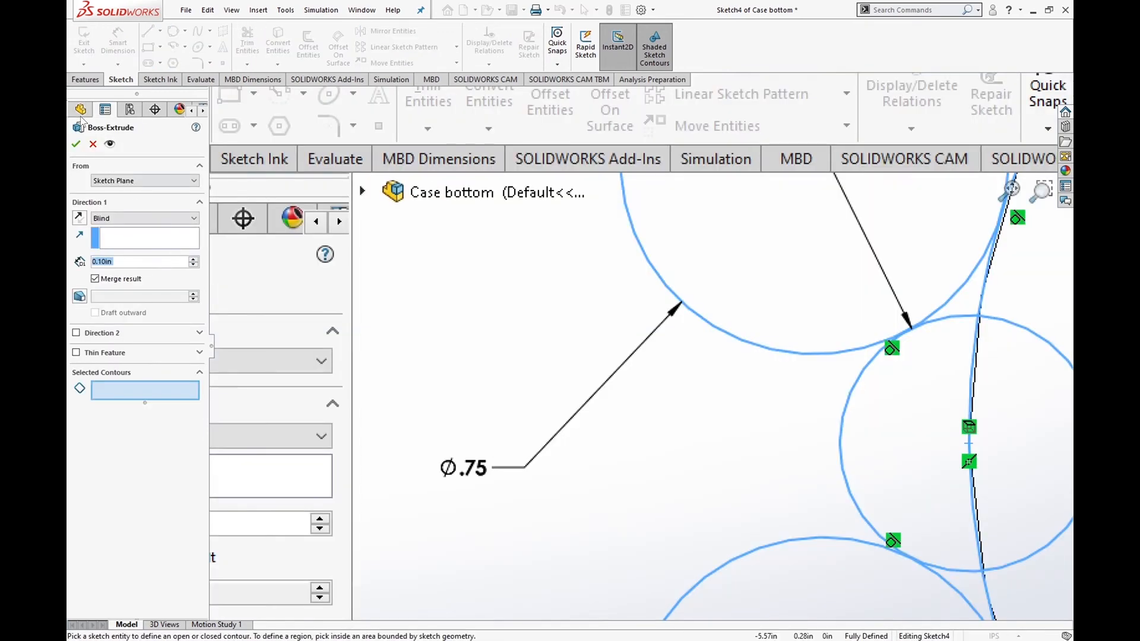
{"action": "scroll", "coordinate": [420, 287], "scroll_direction": "up", "scroll_amount": 5}
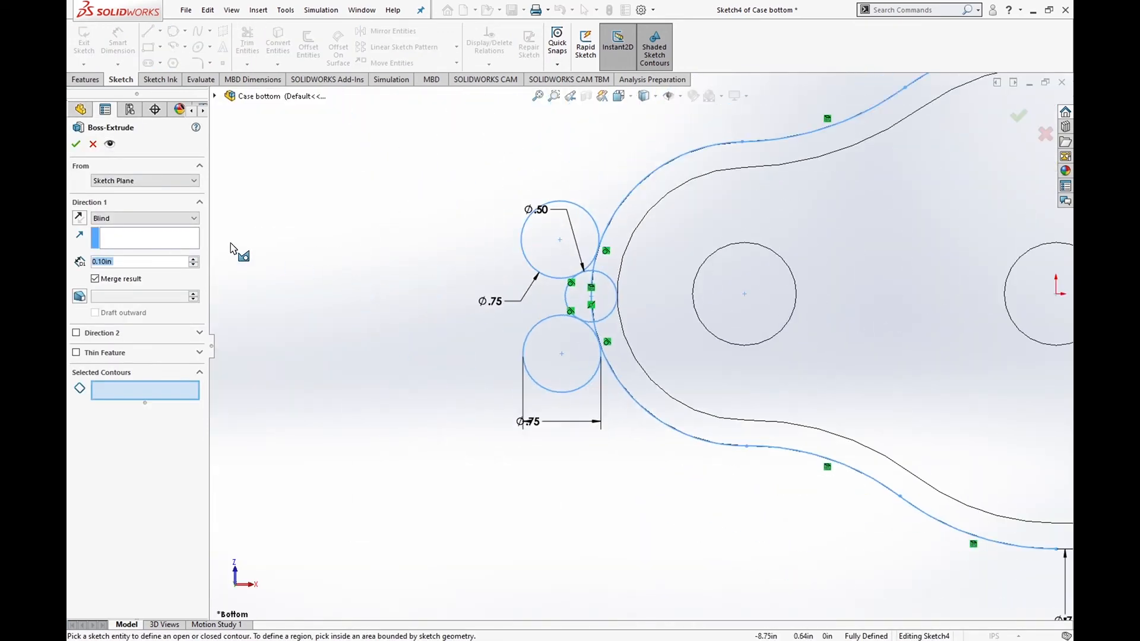
{"action": "left_click", "coordinate": [91, 145]}
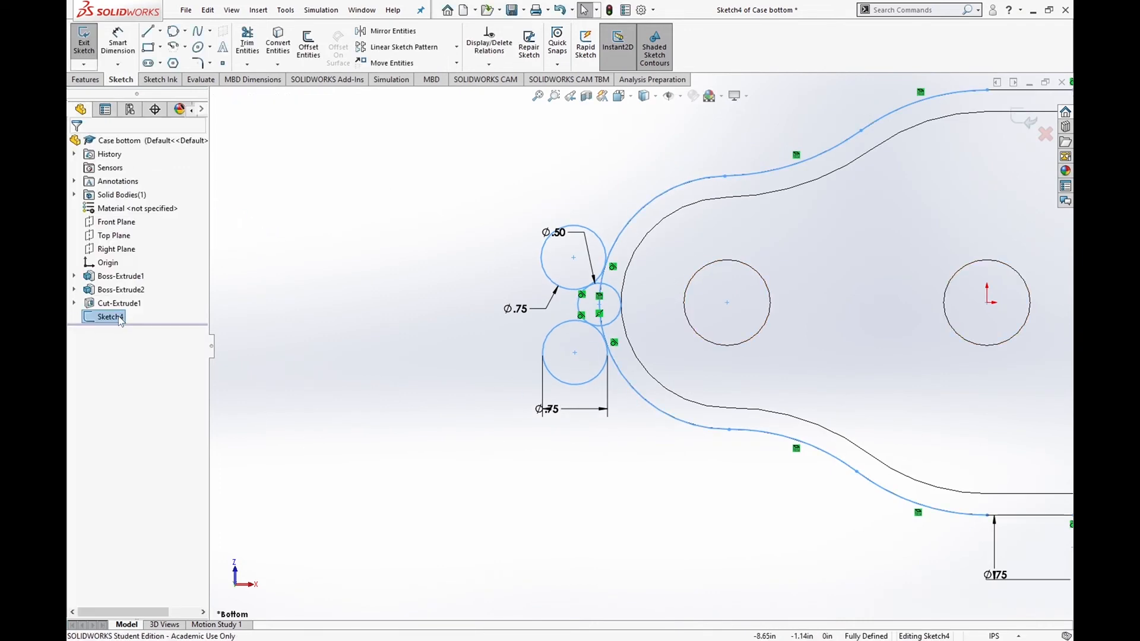
- Trim the small rounded end's boss profile to its outer arc, the two tangent blend arcs and the edge arc between them
{"action": "scroll", "coordinate": [579, 273], "scroll_direction": "down", "scroll_amount": 5}
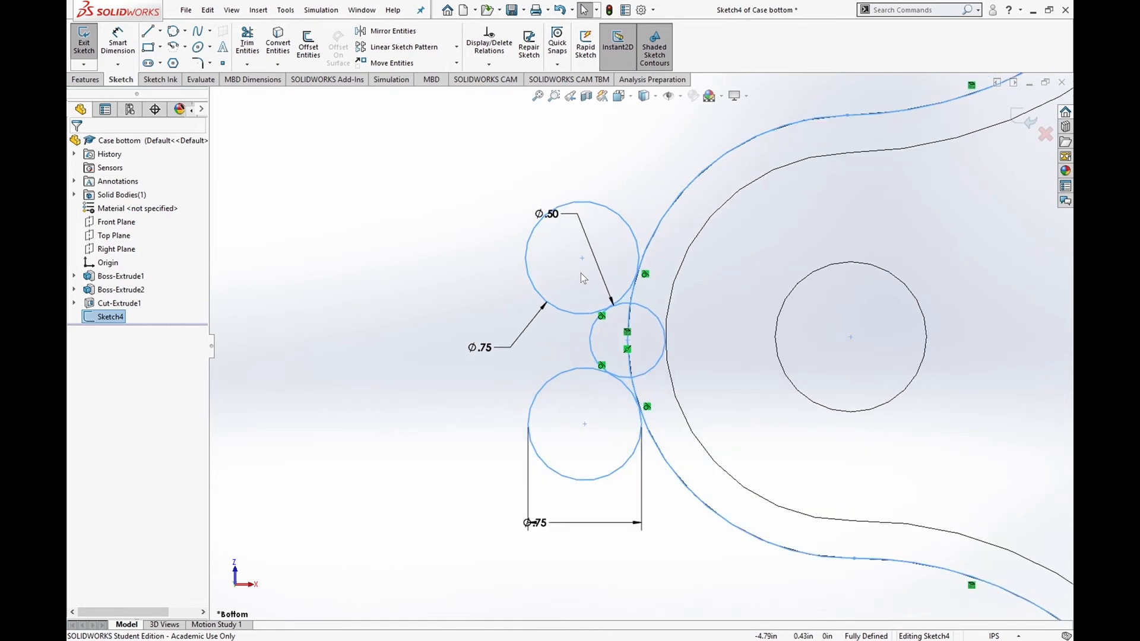
{"action": "left_click", "coordinate": [247, 41]}
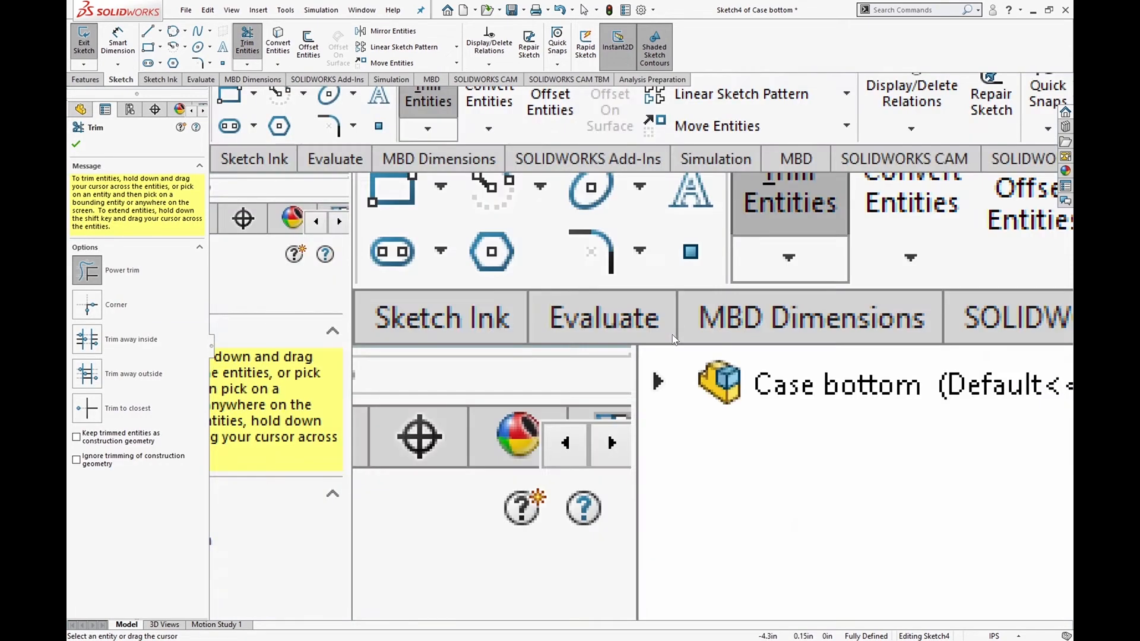
{"action": "left_click_drag", "start_coordinate": [681, 324], "coordinate": [671, 339]}
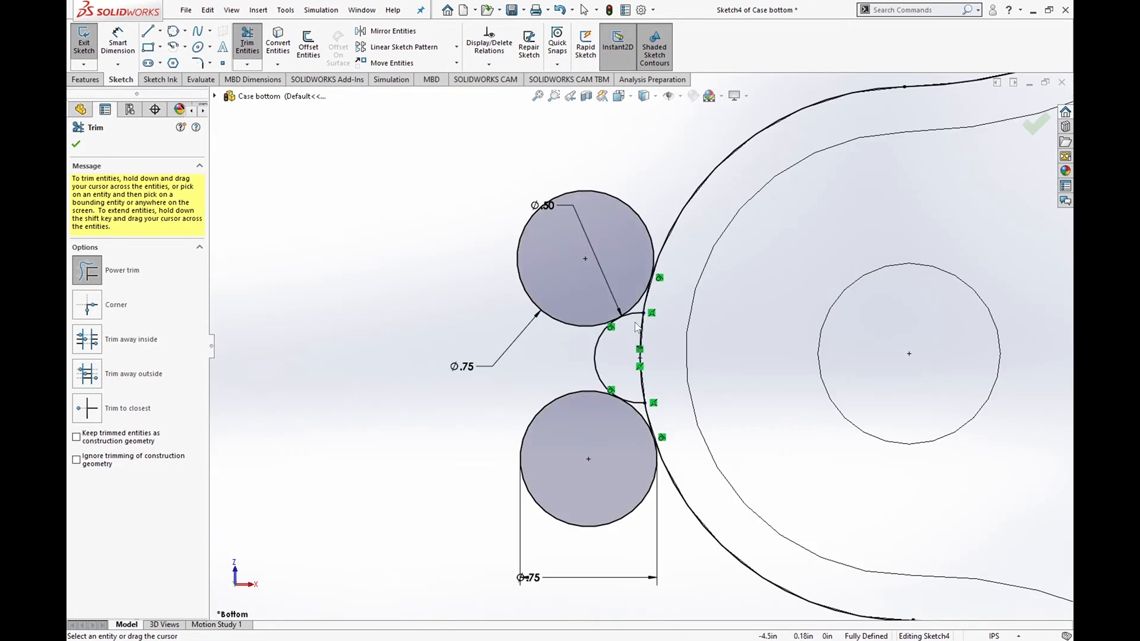
{"action": "scroll", "coordinate": [636, 325], "scroll_direction": "down", "scroll_amount": 2}
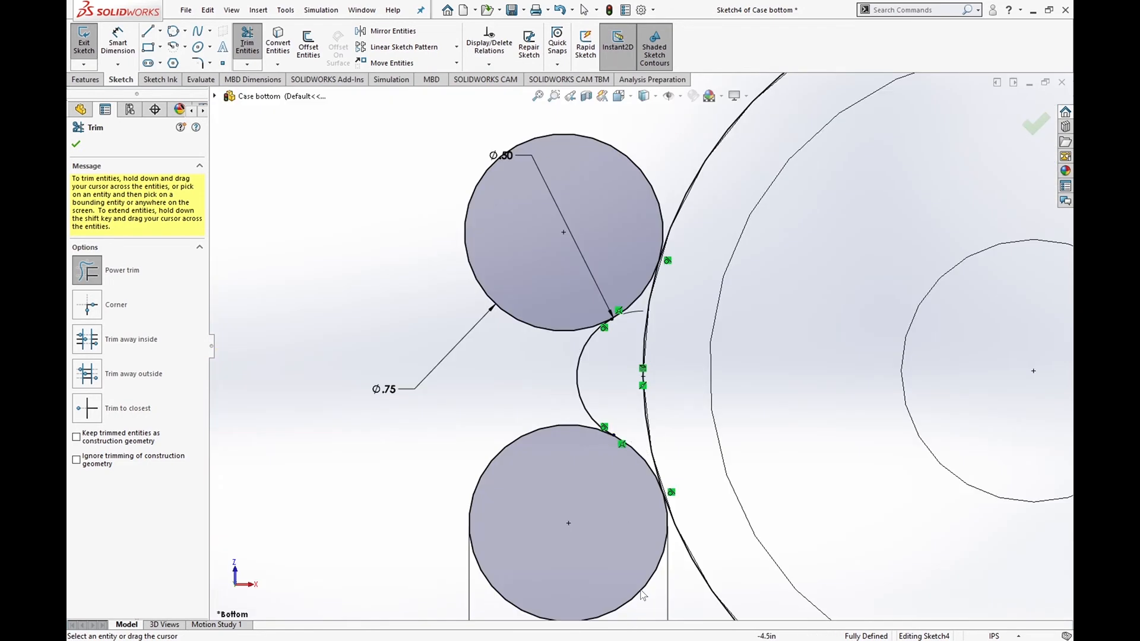
{"action": "left_click_drag", "start_coordinate": [650, 602], "coordinate": [593, 475]}
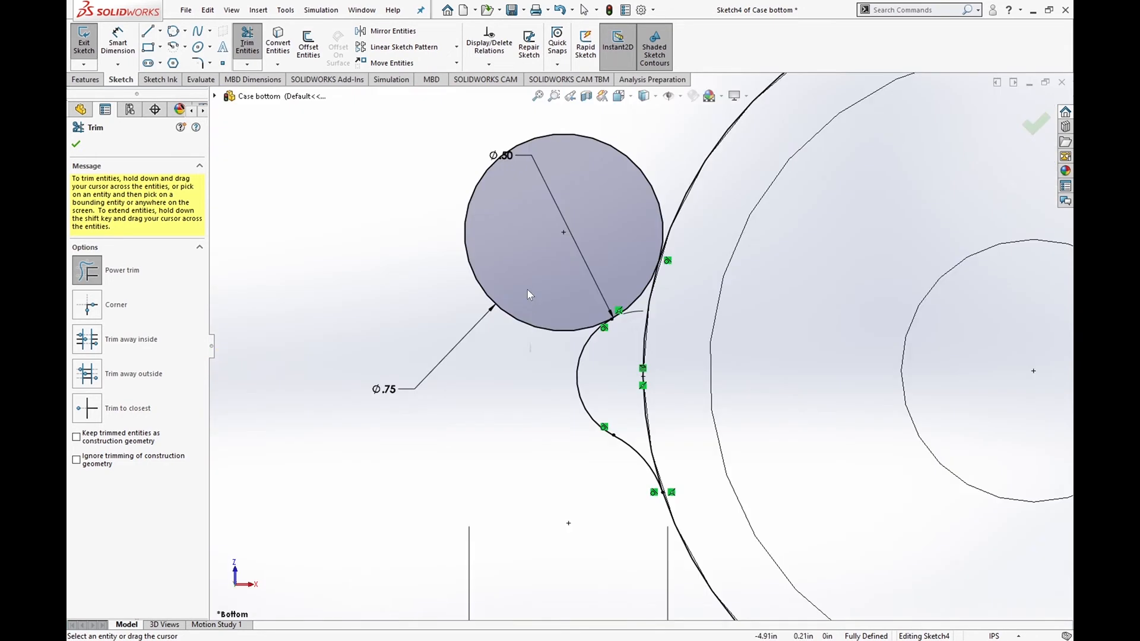
{"action": "left_click_drag", "start_coordinate": [529, 294], "coordinate": [598, 328]}
{"action": "scroll", "coordinate": [753, 287], "scroll_direction": "down", "scroll_amount": 5}
{"action": "scroll", "coordinate": [707, 389], "scroll_direction": "up", "scroll_amount": 5}
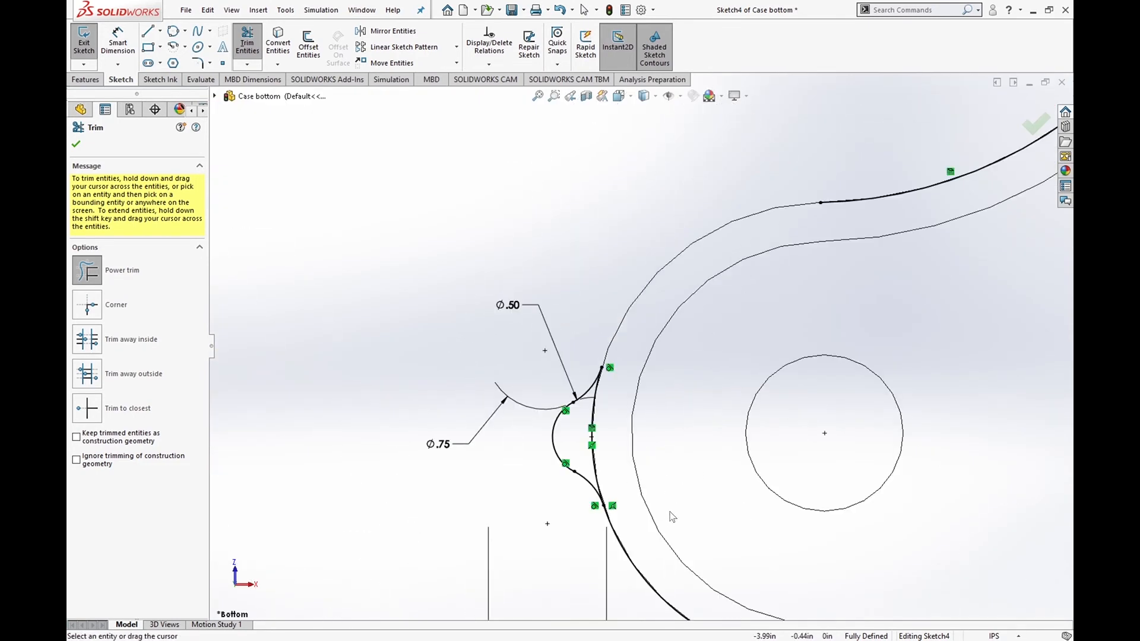
{"action": "left_click_drag", "start_coordinate": [634, 565], "coordinate": [647, 560]}
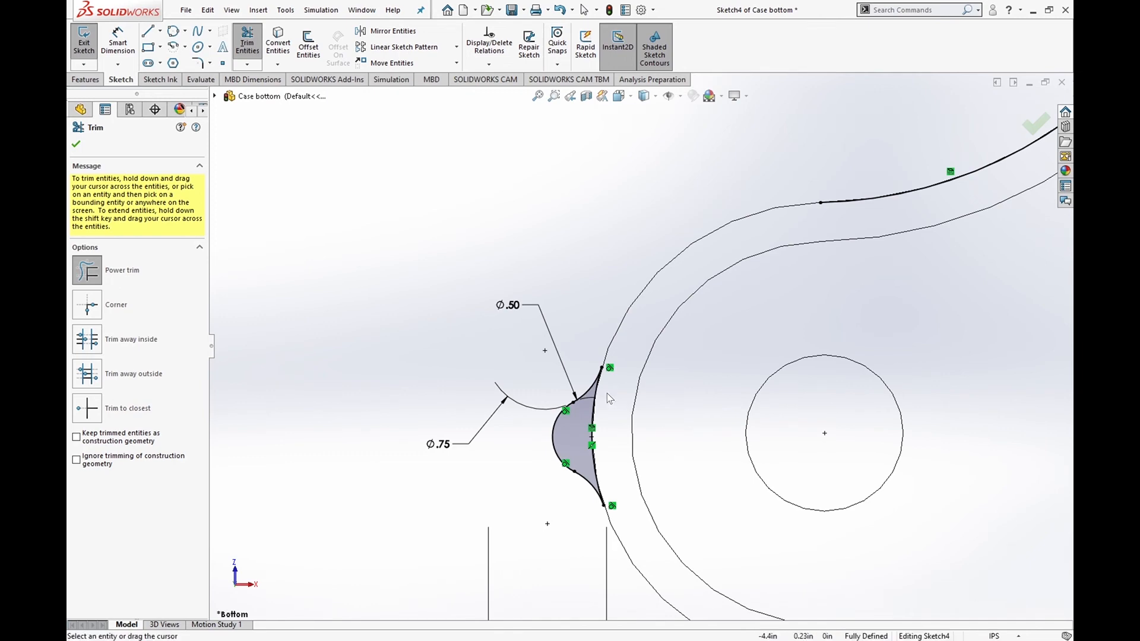
{"action": "scroll", "coordinate": [607, 393], "scroll_direction": "down", "scroll_amount": 4}
{"action": "scroll", "coordinate": [607, 389], "scroll_direction": "up", "scroll_amount": 4}
- Delete the four leftover converted edge arcs between the small end and the straight edges, and finish the sketch
{"action": "scroll", "coordinate": [614, 382], "scroll_direction": "up", "scroll_amount": 5}
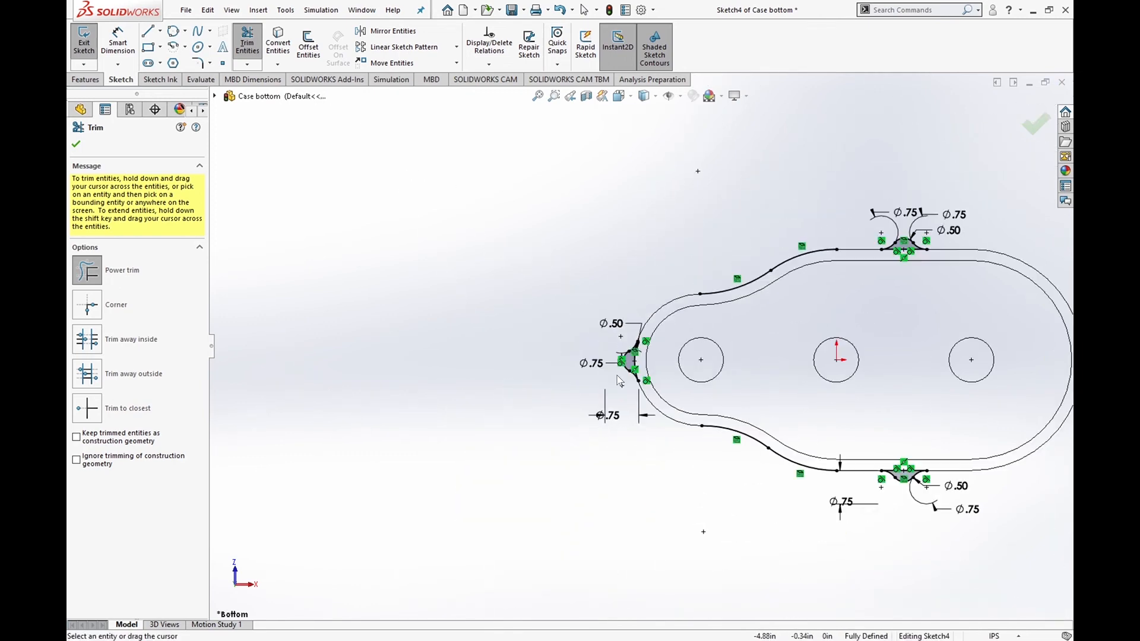
{"action": "key", "text": "Escape"}
{"action": "left_click", "coordinate": [746, 283]}
{"action": "key", "text": "Delete"}
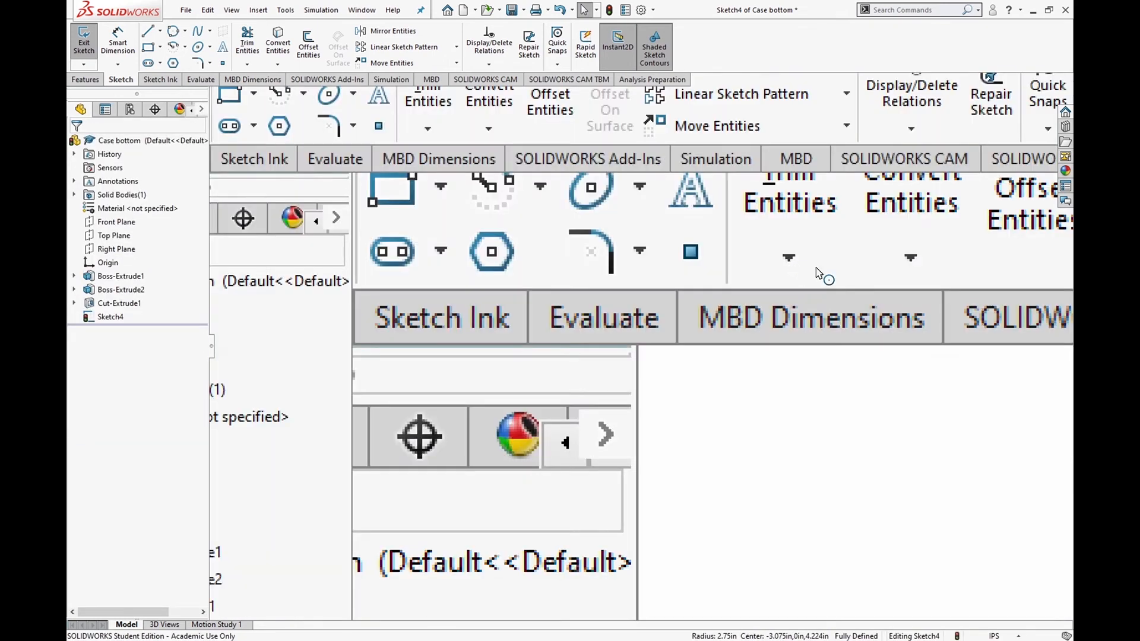
{"action": "left_click", "coordinate": [793, 264]}
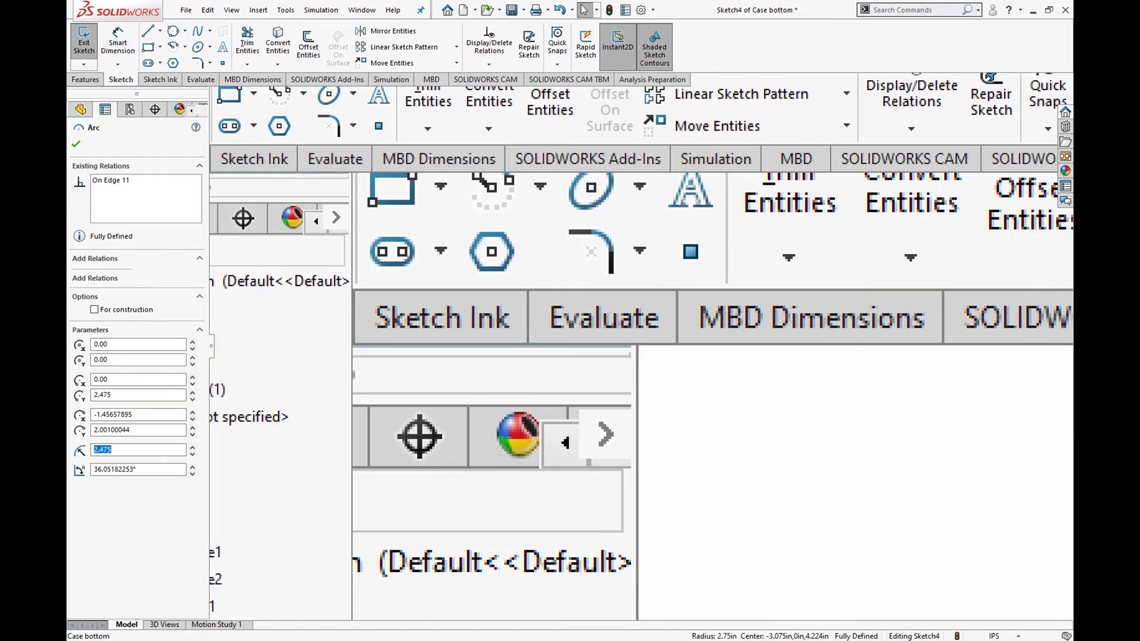
{"action": "key", "text": "Delete"}
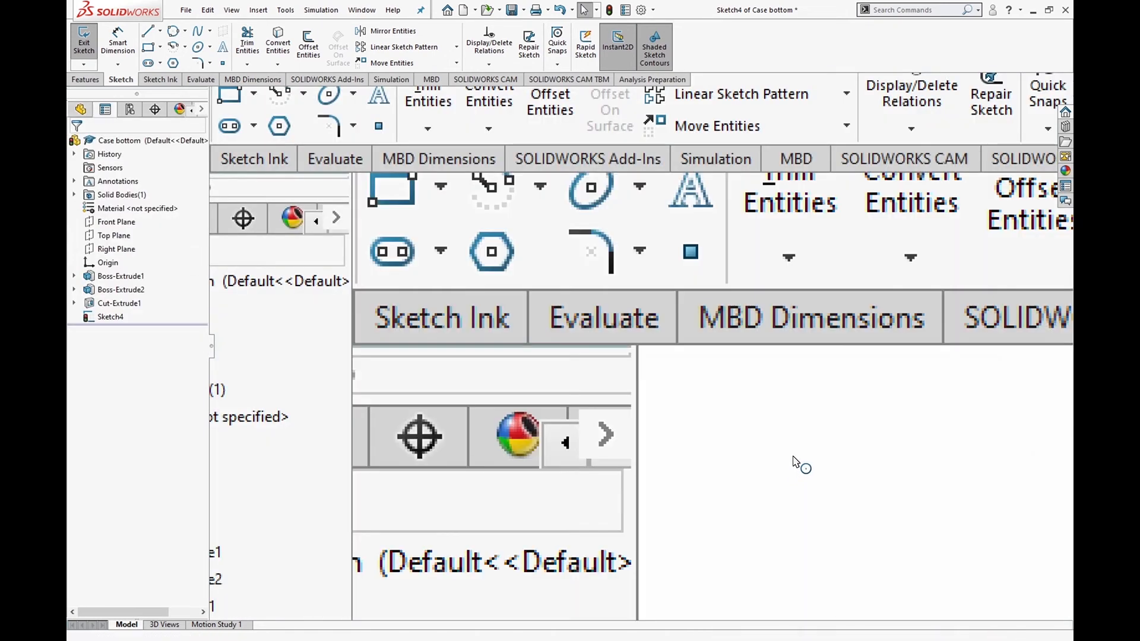
{"action": "left_click", "coordinate": [798, 465]}
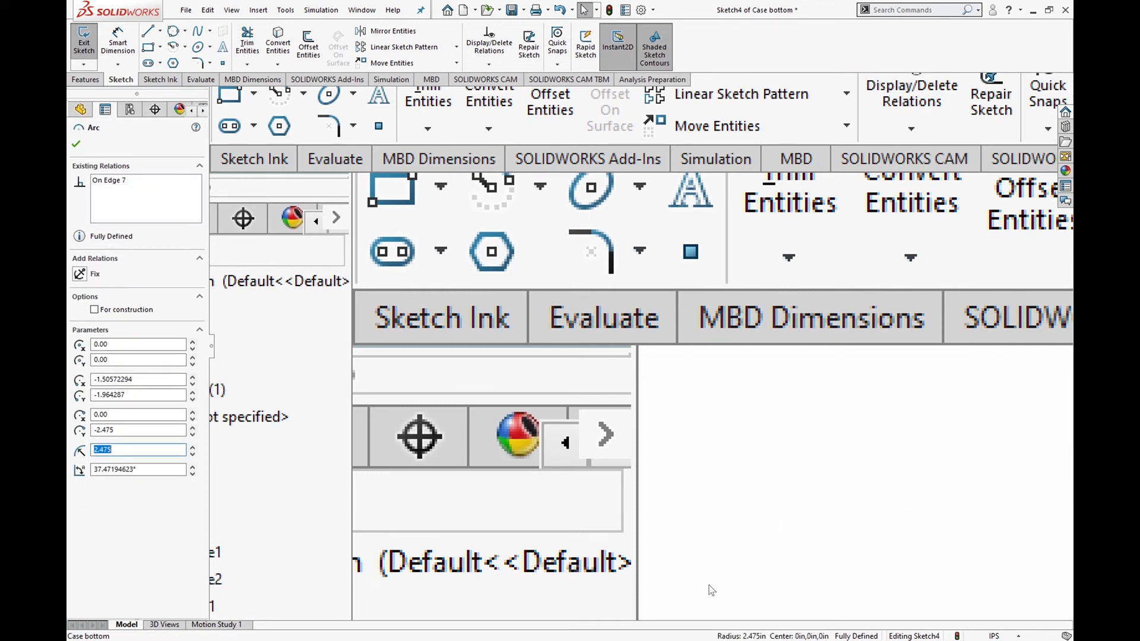
{"action": "key", "text": "Delete"}
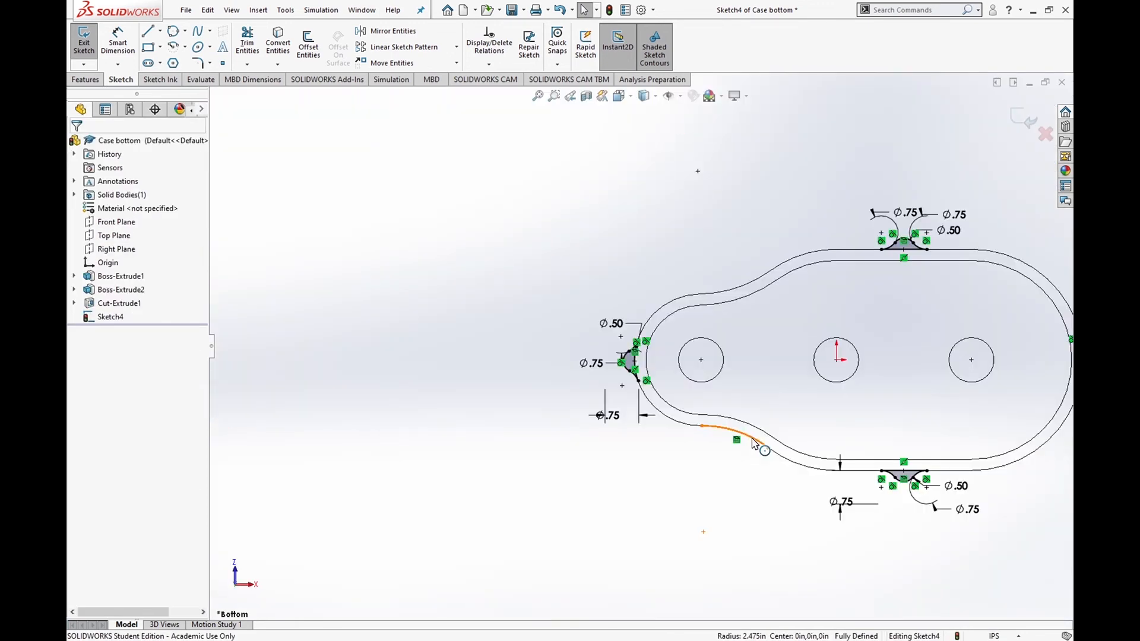
{"action": "left_click", "coordinate": [753, 441]}
{"action": "key", "text": "Delete"}
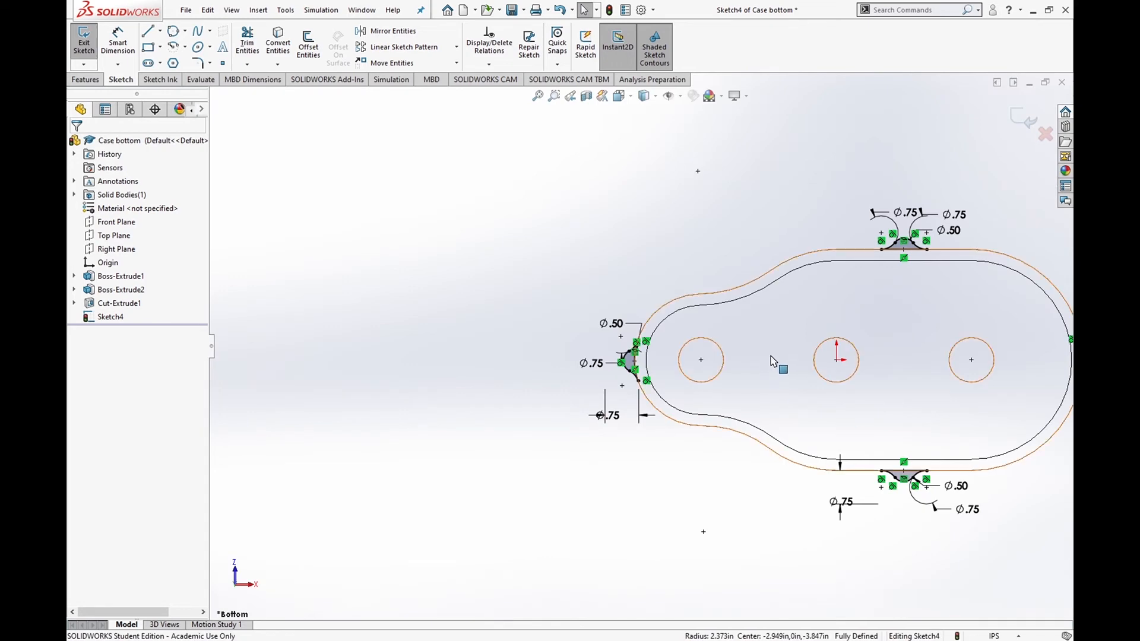
{"action": "scroll", "coordinate": [772, 355], "scroll_direction": "down", "scroll_amount": 2}
{"action": "scroll", "coordinate": [744, 359], "scroll_direction": "up", "scroll_amount": 3}
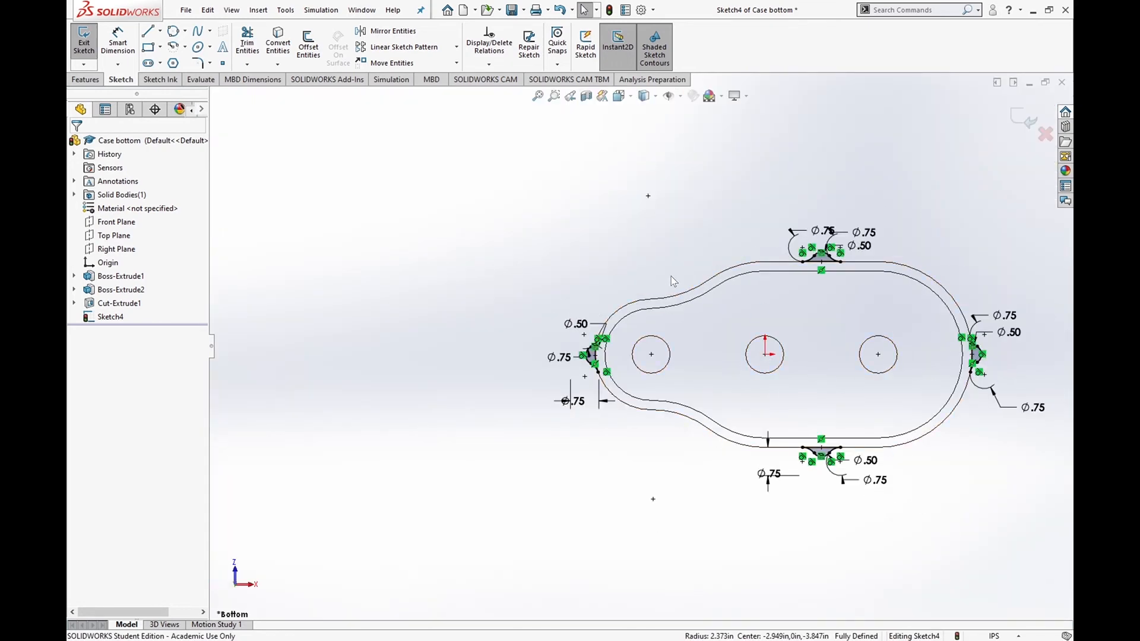
{"action": "left_click", "coordinate": [85, 46]}
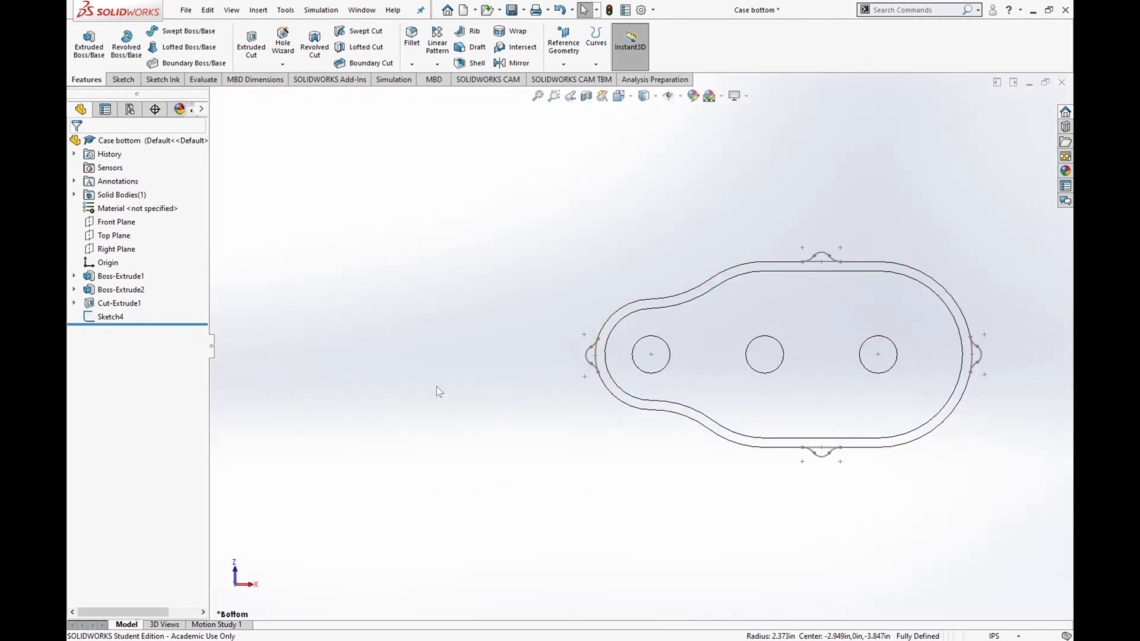
- Extrude the perimeter boss profiles Up To Surface to the case's open rim face, and display the model shaded with edges
{"action": "left_click", "coordinate": [104, 319]}
{"action": "left_click", "coordinate": [89, 45]}
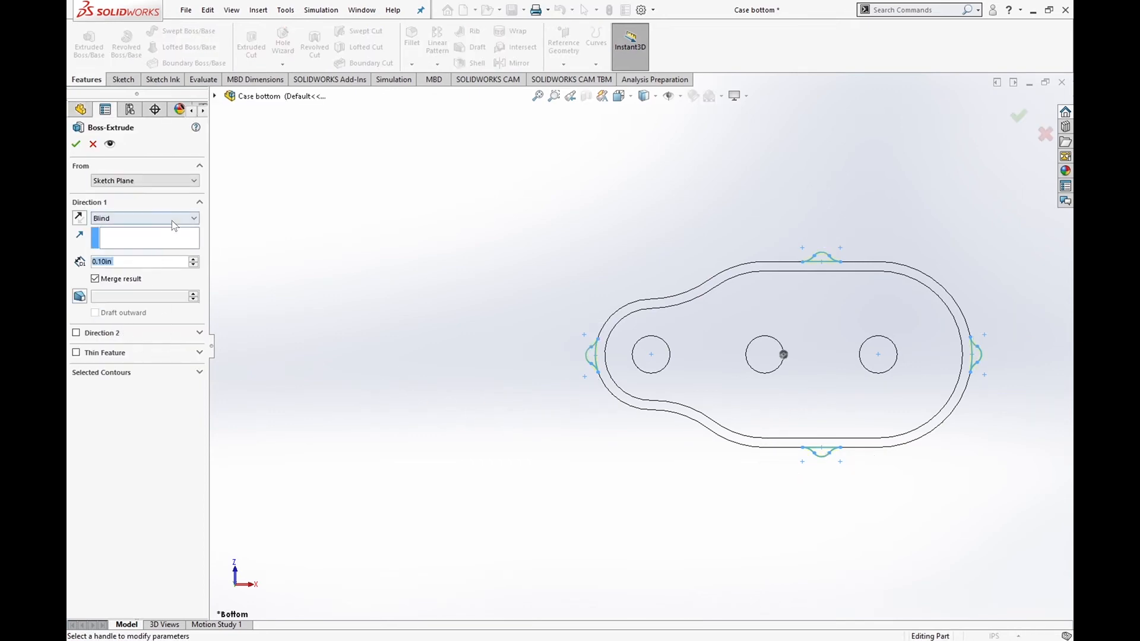
{"action": "middle_click_drag", "start_coordinate": [367, 355], "coordinate": [459, 623]}
{"action": "scroll", "coordinate": [459, 624], "scroll_direction": "down", "scroll_amount": 1}
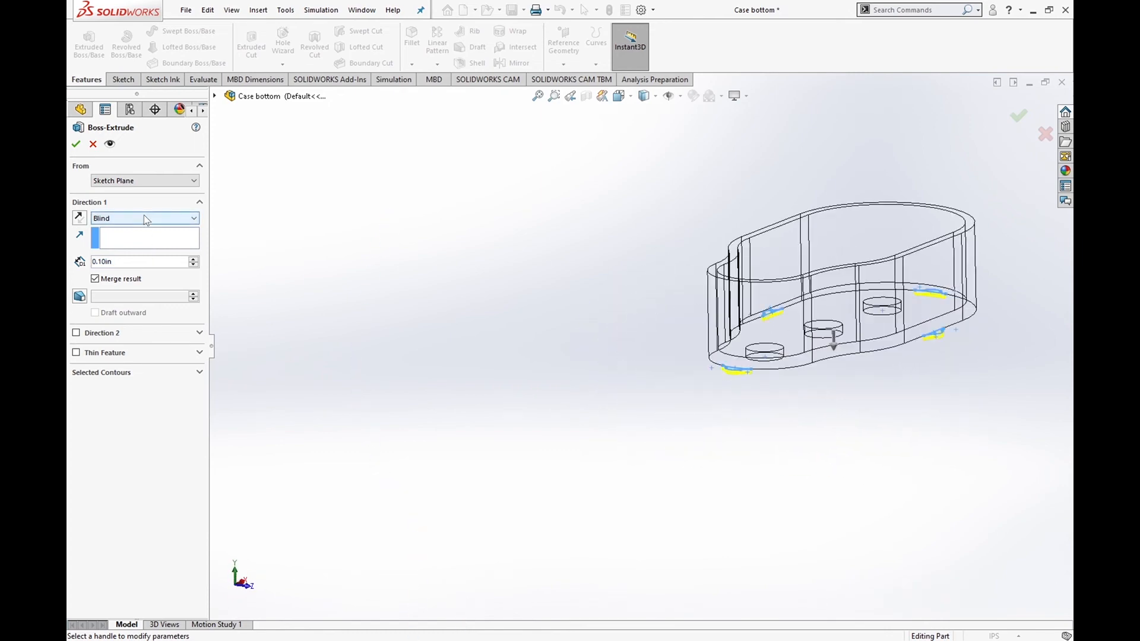
{"action": "left_click", "coordinate": [143, 260]}
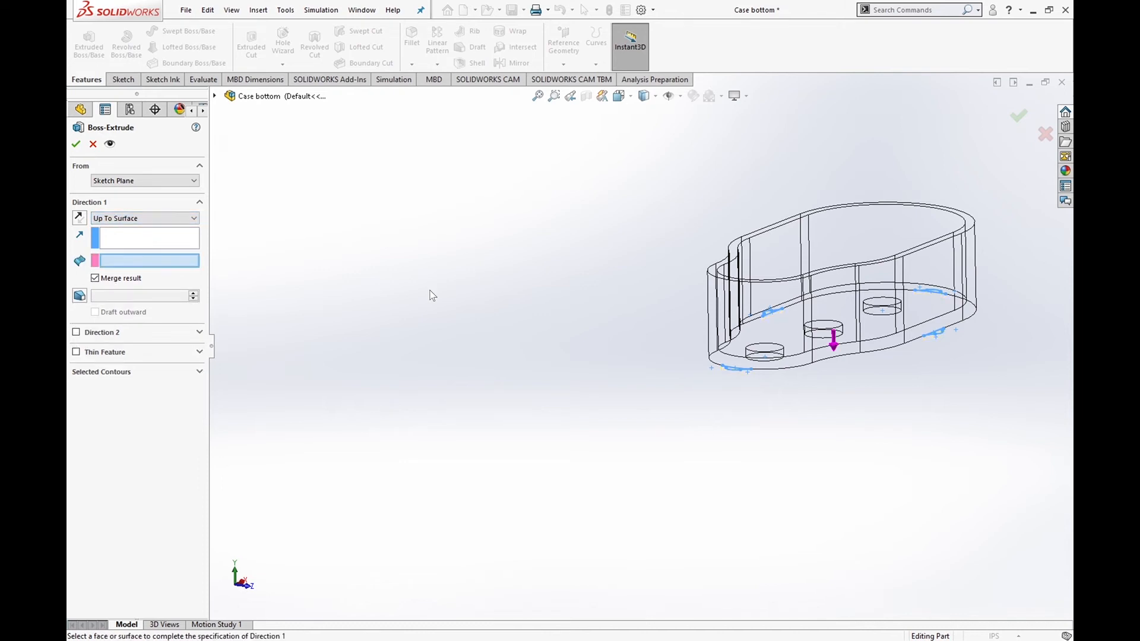
{"action": "left_click", "coordinate": [749, 253]}
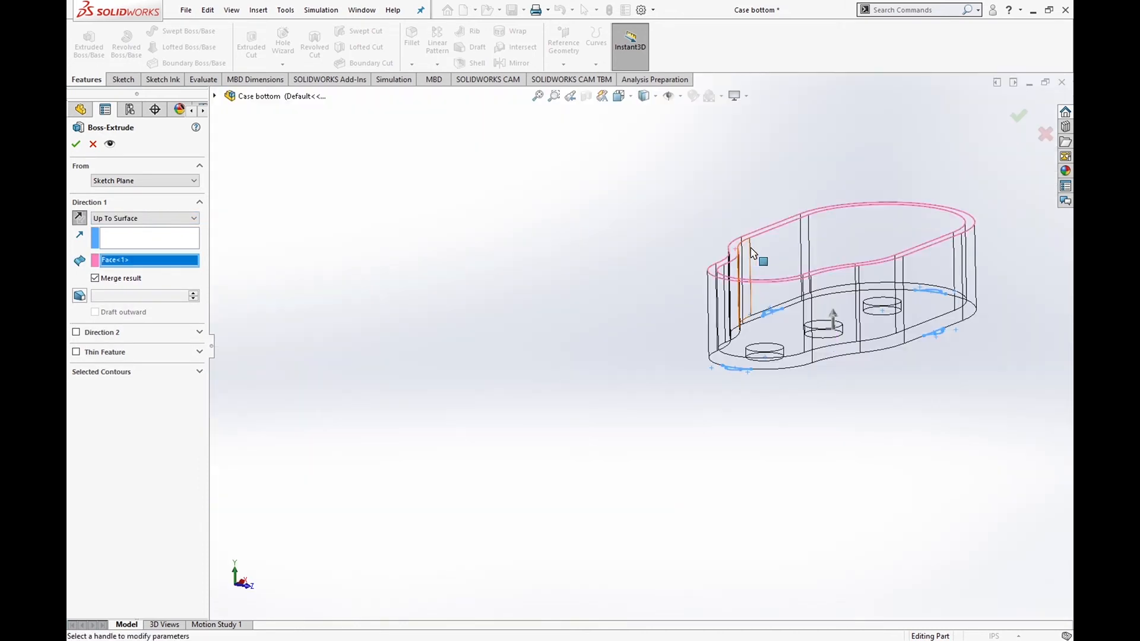
{"action": "left_click", "coordinate": [652, 98]}
{"action": "left_click", "coordinate": [648, 115]}
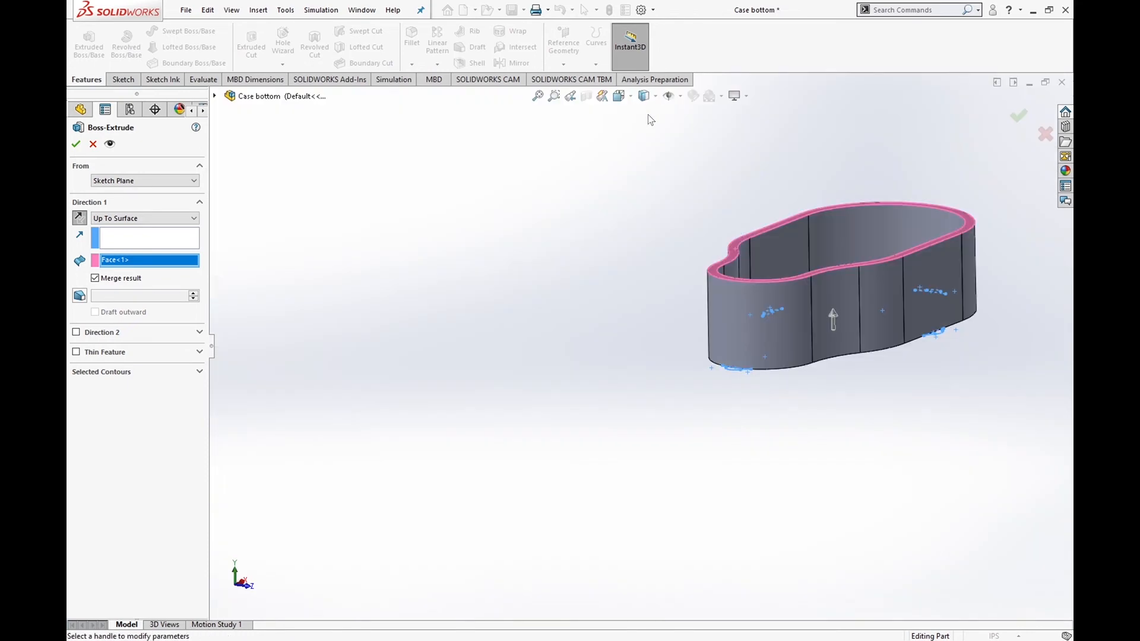
{"action": "left_click", "coordinate": [75, 144]}
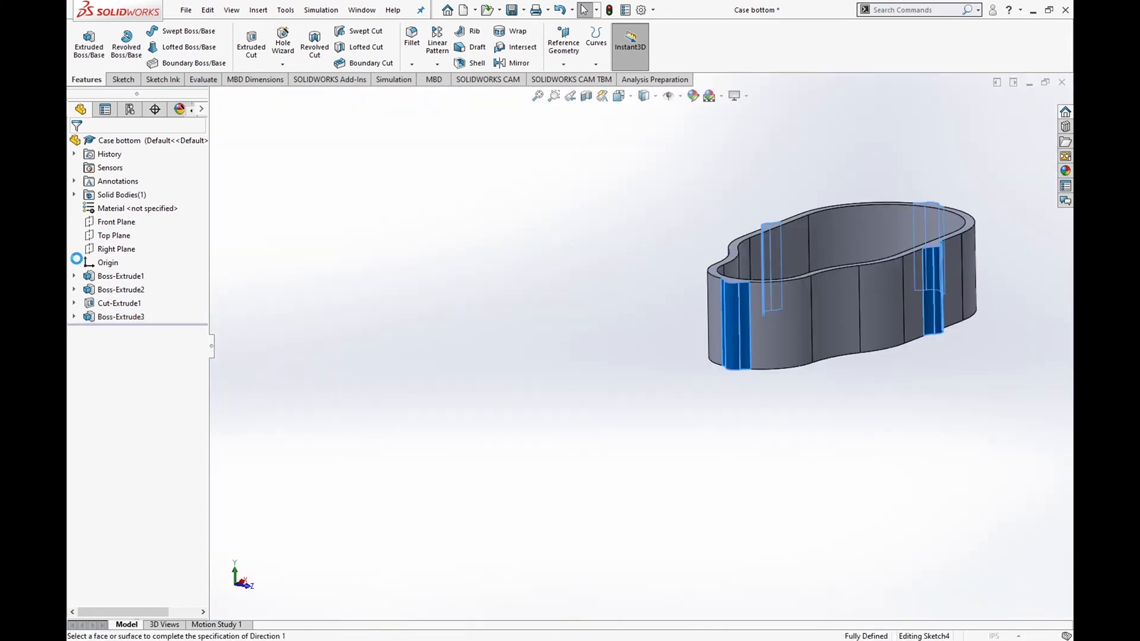
{"action": "left_click", "coordinate": [93, 145]}
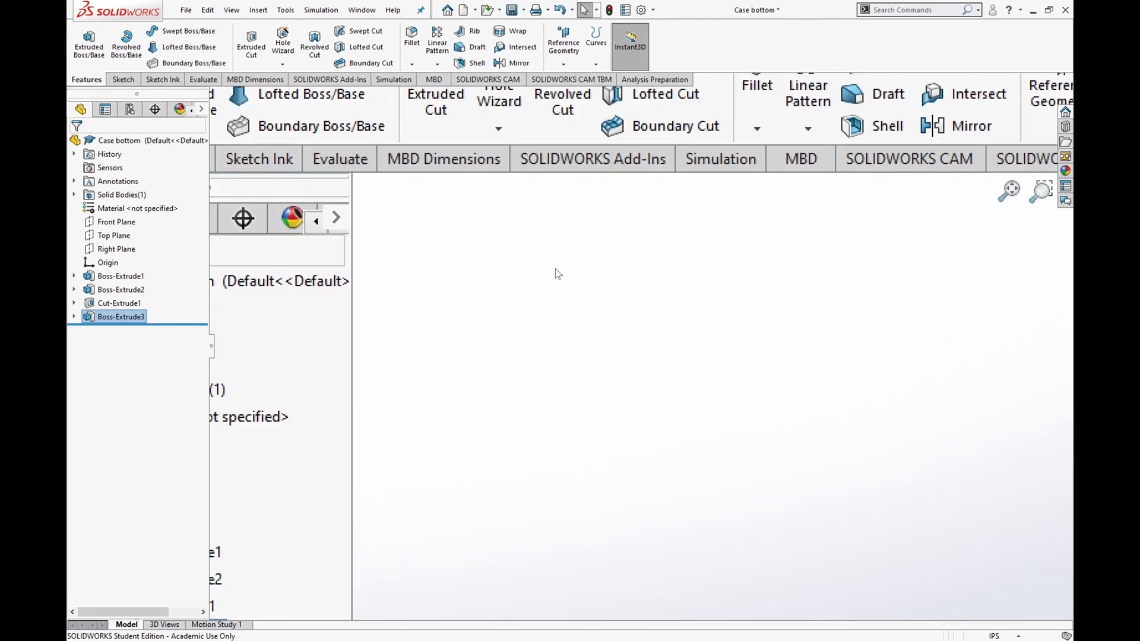
{"action": "scroll", "coordinate": [710, 315], "scroll_direction": "down", "scroll_amount": 4}
{"action": "scroll", "coordinate": [802, 295], "scroll_direction": "up", "scroll_amount": 5}
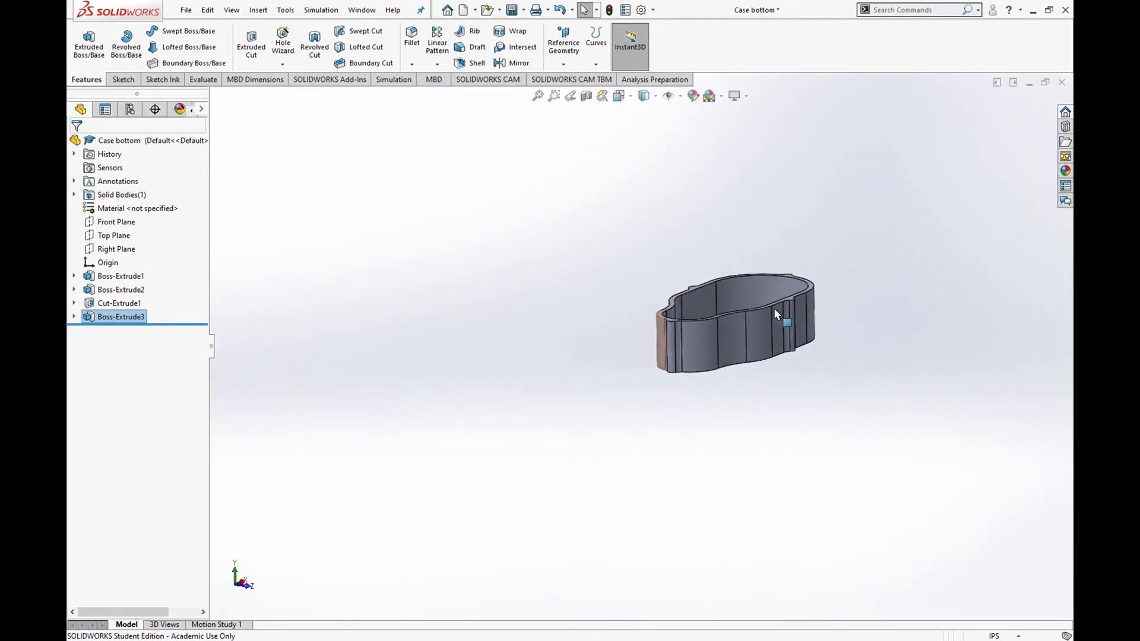
{"action": "middle_click_drag", "start_coordinate": [801, 350], "coordinate": [713, 452]}
{"action": "scroll", "coordinate": [683, 326], "scroll_direction": "down", "scroll_amount": 4}
{"action": "middle_click_drag", "start_coordinate": [682, 323], "coordinate": [685, 386]}
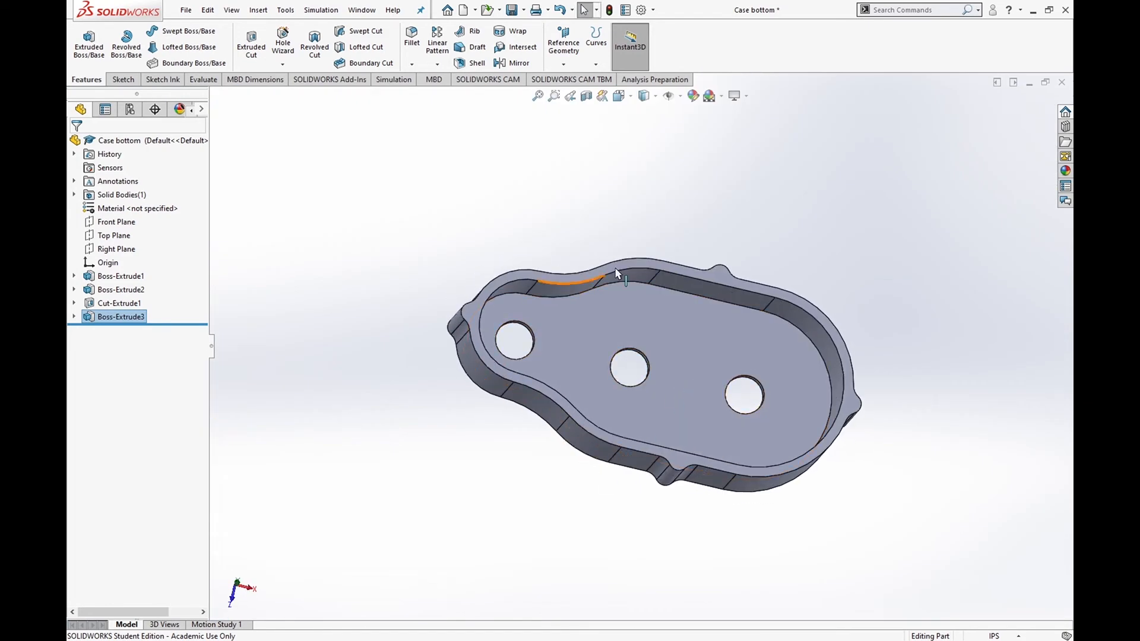
{"action": "left_click", "coordinate": [294, 51]}
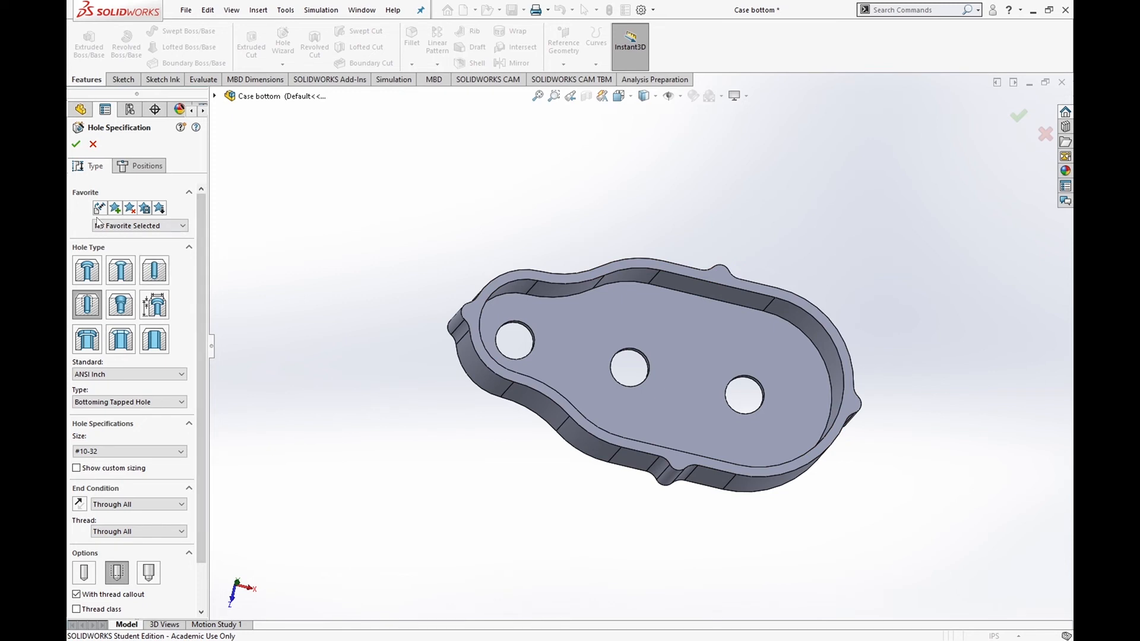
{"action": "scroll", "coordinate": [99, 222], "scroll_direction": "down", "scroll_amount": 1}
{"action": "left_click", "coordinate": [182, 403]}
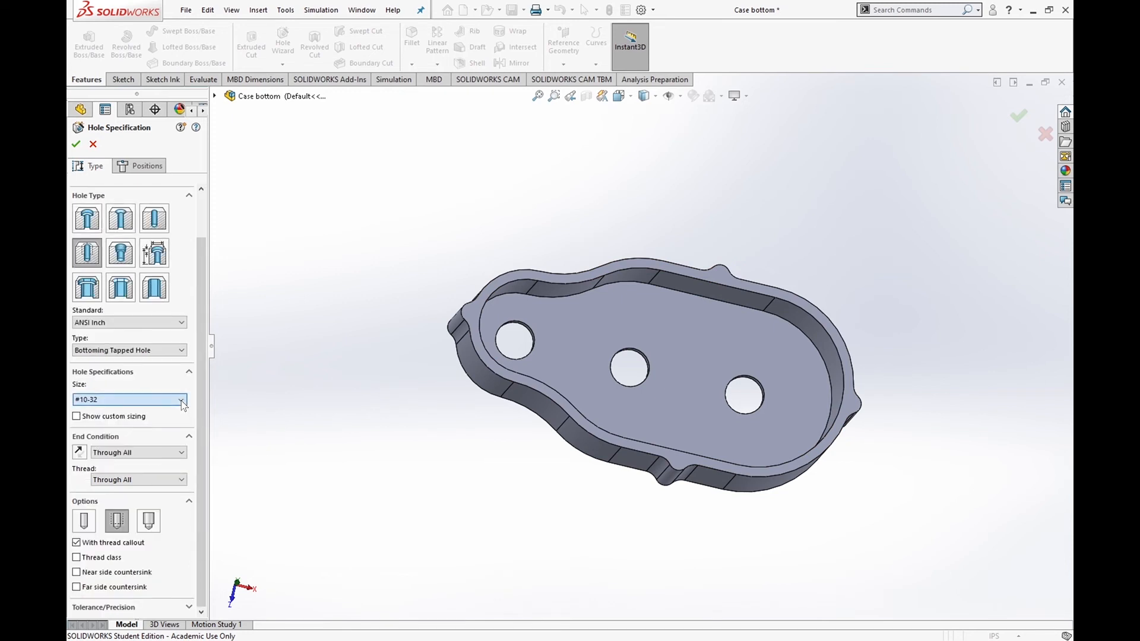
{"action": "left_click", "coordinate": [156, 438]}
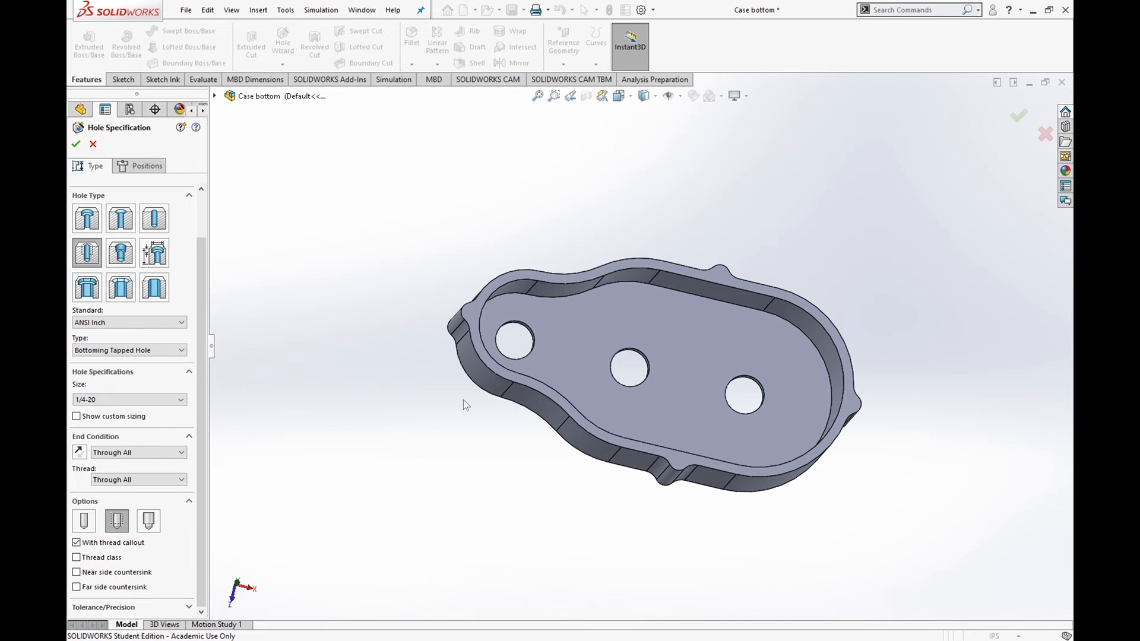
{"action": "scroll", "coordinate": [455, 290], "scroll_direction": "down", "scroll_amount": 3}
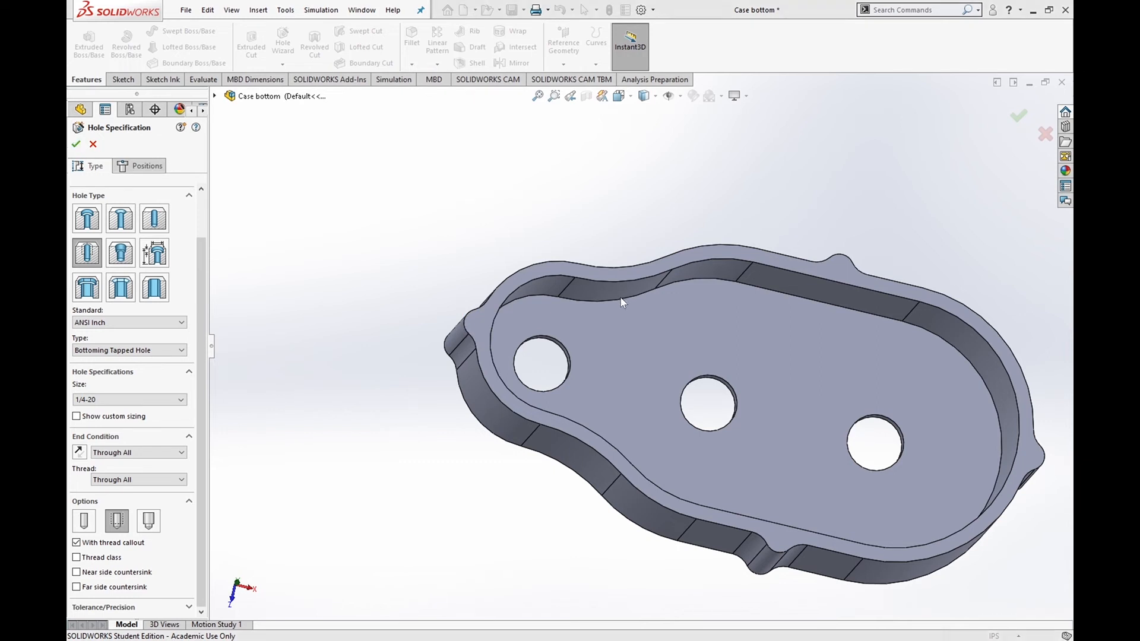
{"action": "scroll", "coordinate": [439, 263], "scroll_direction": "down", "scroll_amount": 3}
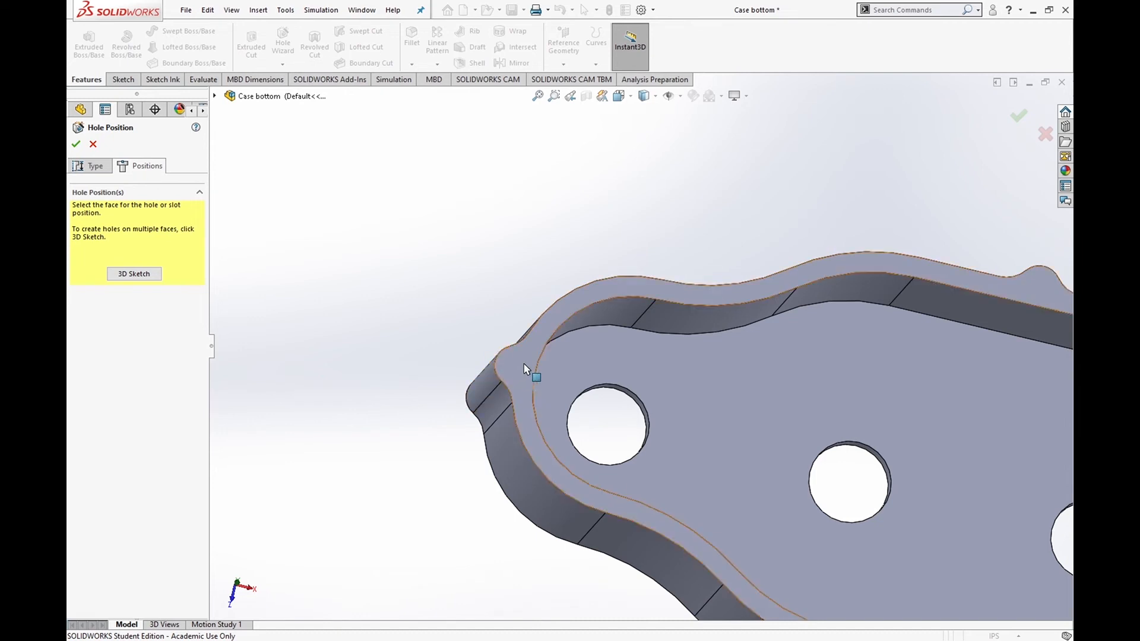
{"action": "left_click", "coordinate": [93, 144]}
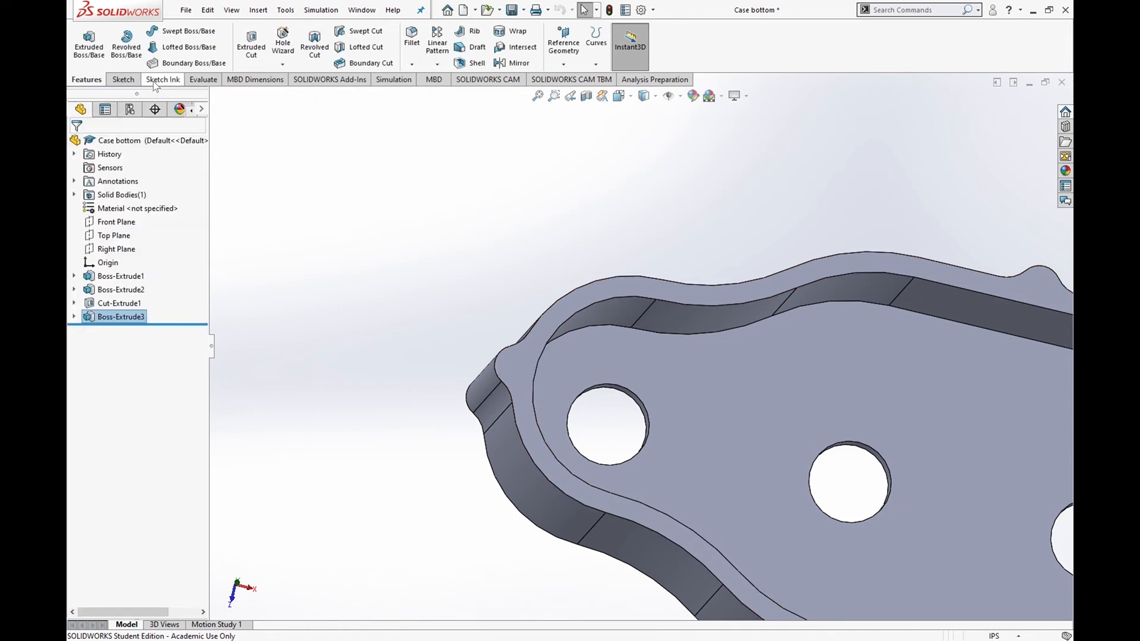
- Start a sketch on the case's rim face and place points at the arc centers of the small end's and upper straight side's bosses
{"action": "left_click", "coordinate": [120, 80]}
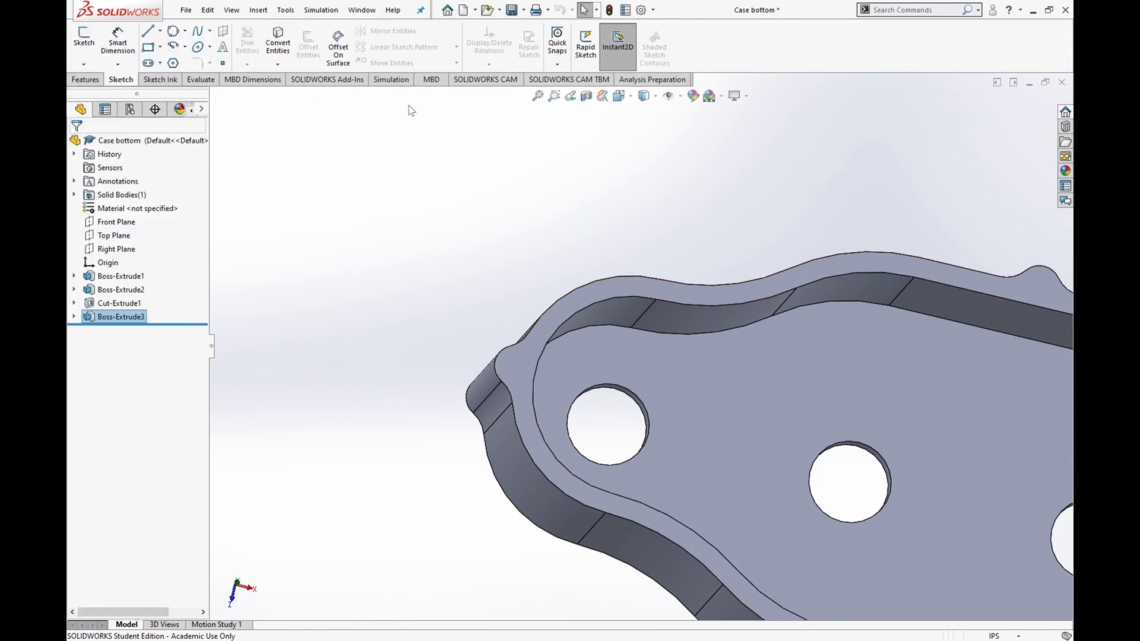
{"action": "left_click", "coordinate": [84, 37]}
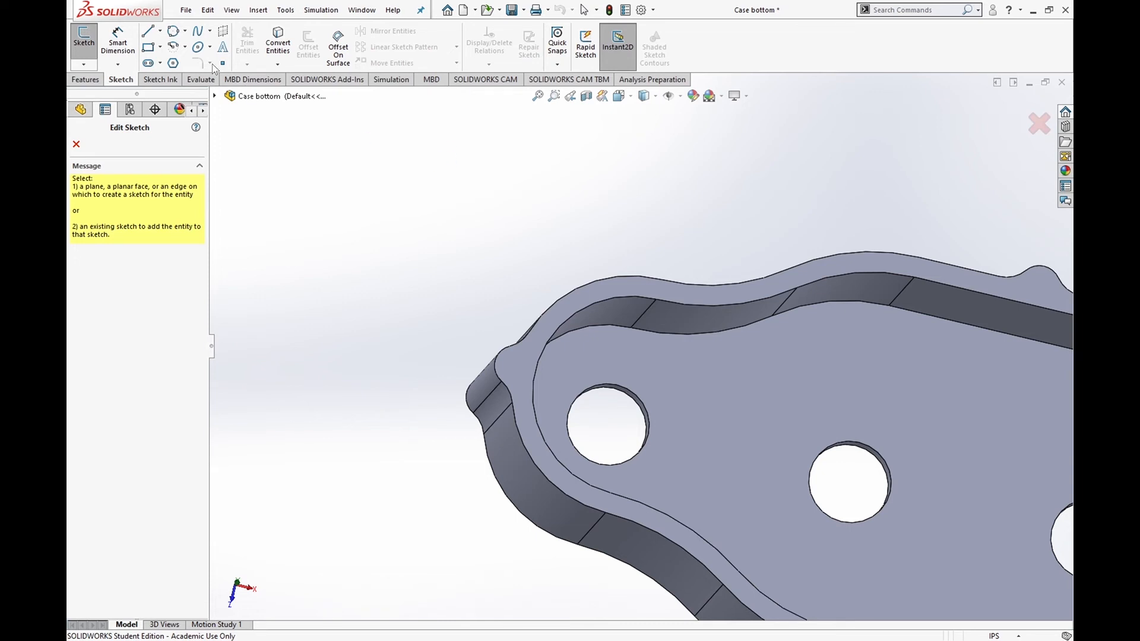
{"action": "left_click", "coordinate": [223, 64]}
{"action": "left_click", "coordinate": [503, 380]}
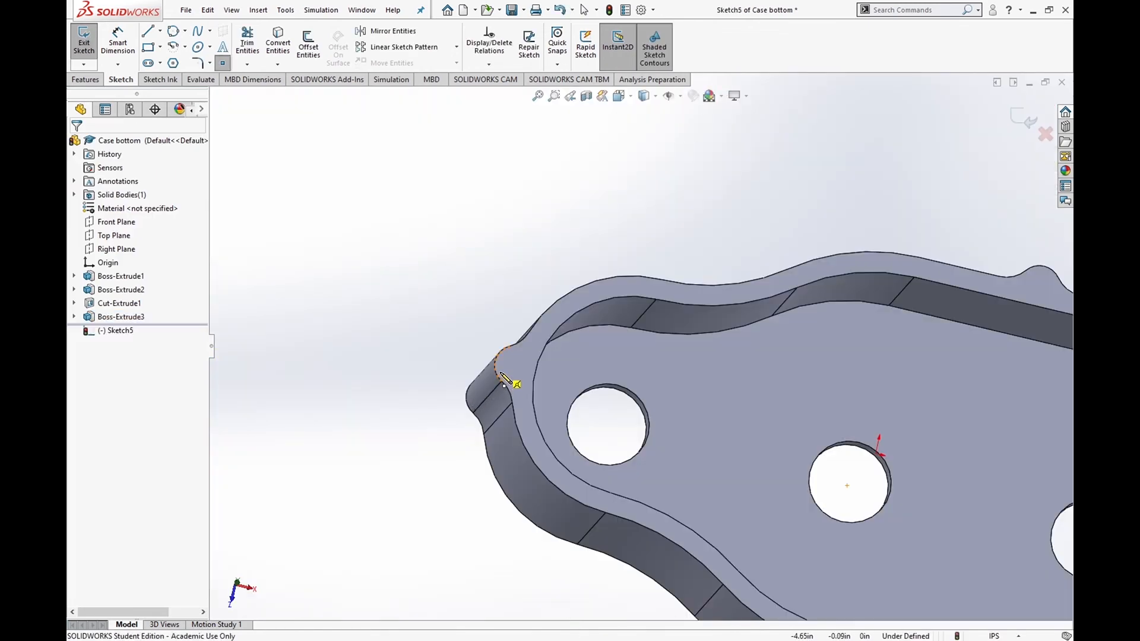
{"action": "left_click", "coordinate": [516, 367]}
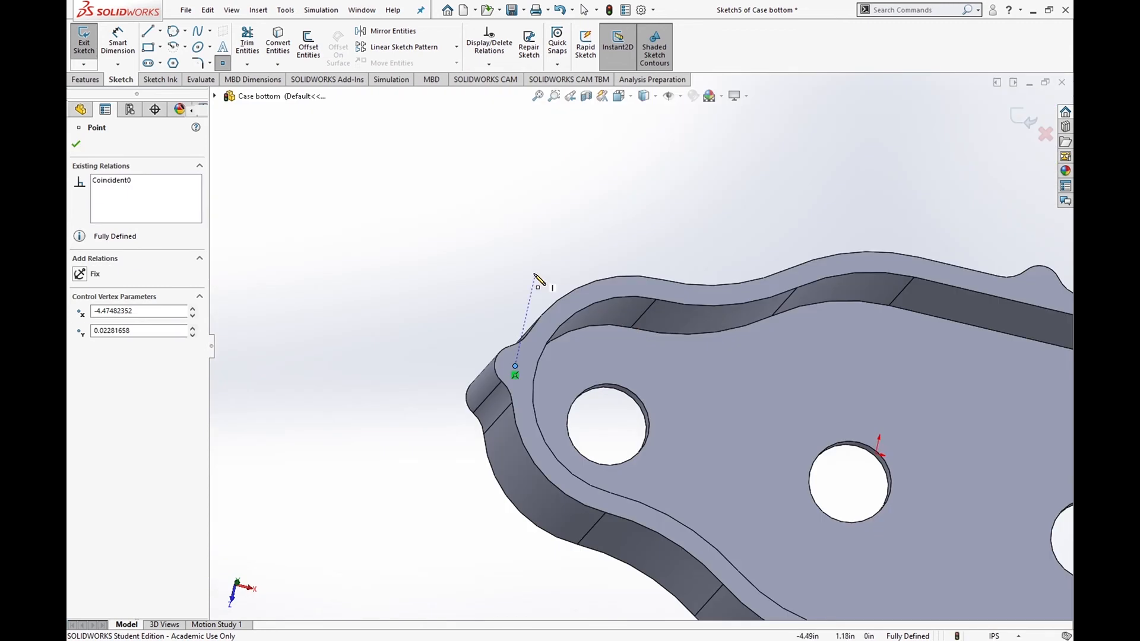
{"action": "scroll", "coordinate": [543, 288], "scroll_direction": "up", "scroll_amount": 3}
{"action": "scroll", "coordinate": [838, 316], "scroll_direction": "down", "scroll_amount": 5}
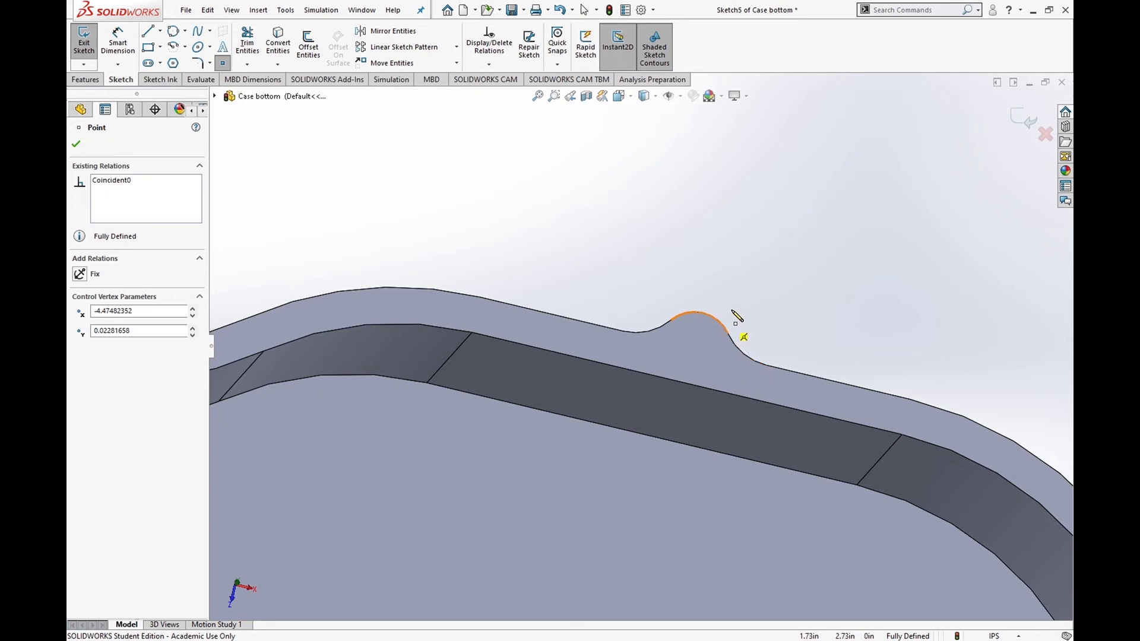
{"action": "scroll", "coordinate": [710, 313], "scroll_direction": "up", "scroll_amount": 5}
{"action": "scroll", "coordinate": [712, 315], "scroll_direction": "down", "scroll_amount": 6}
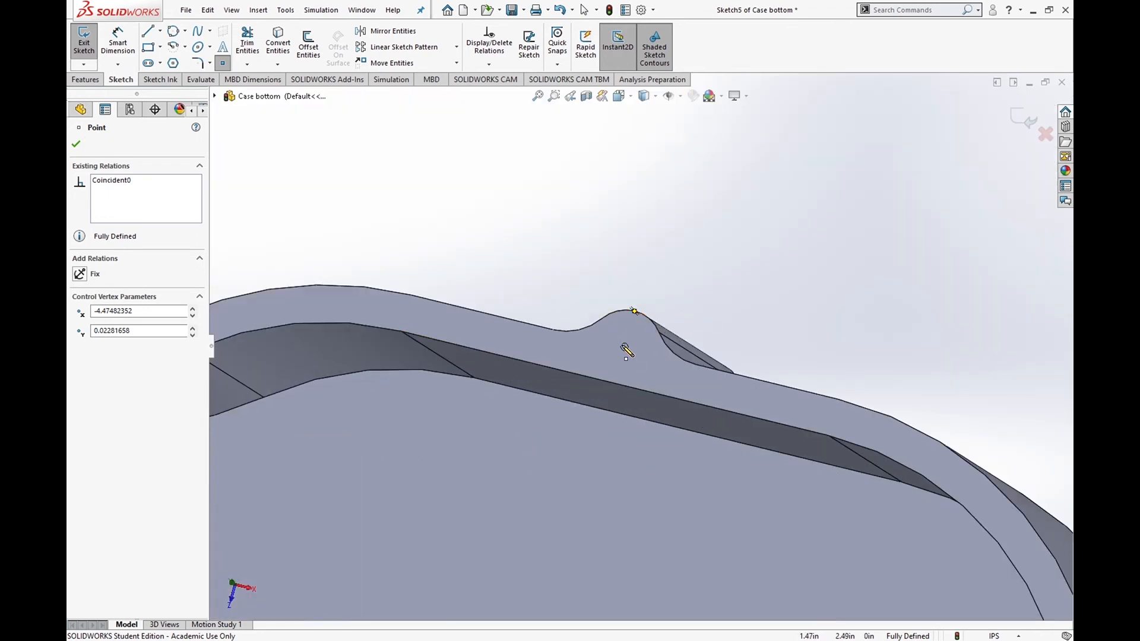
{"action": "left_click", "coordinate": [625, 349]}
{"action": "key", "text": "f"}
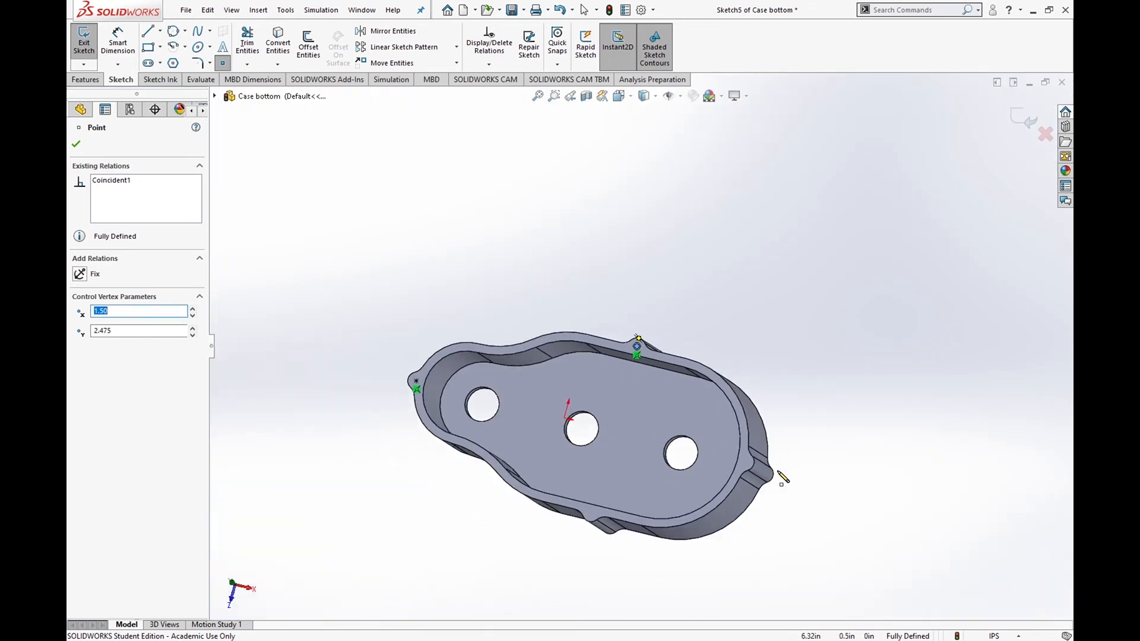
- Add points at the arc centers of the large end's and lower straight side's bosses, and finish the sketch
{"action": "scroll", "coordinate": [760, 478], "scroll_direction": "down", "scroll_amount": 4}
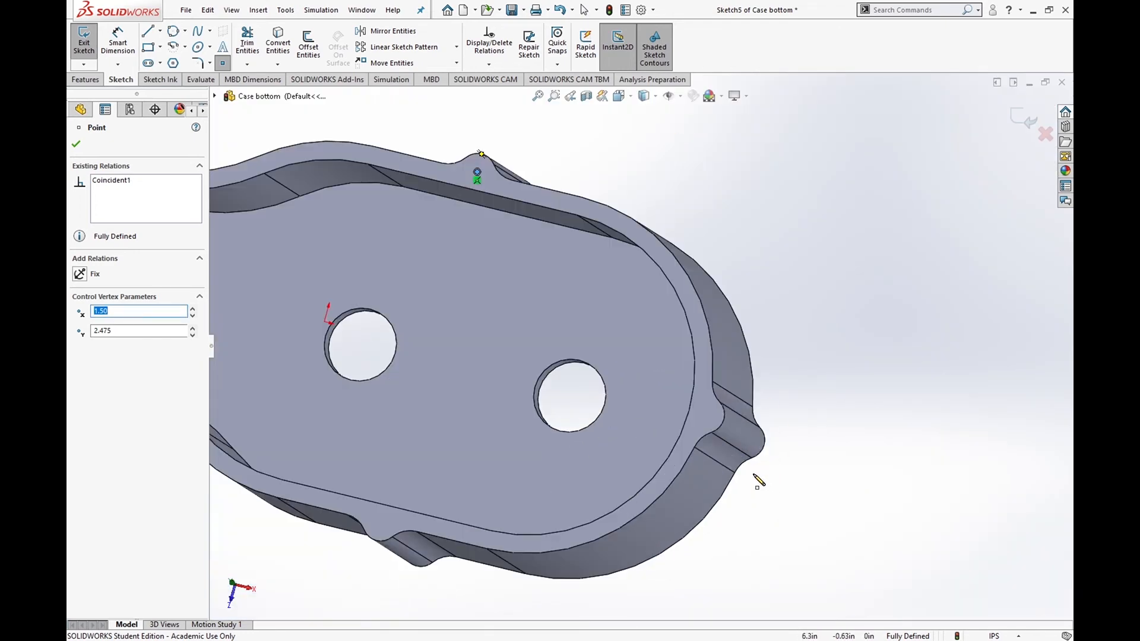
{"action": "left_click", "coordinate": [707, 414]}
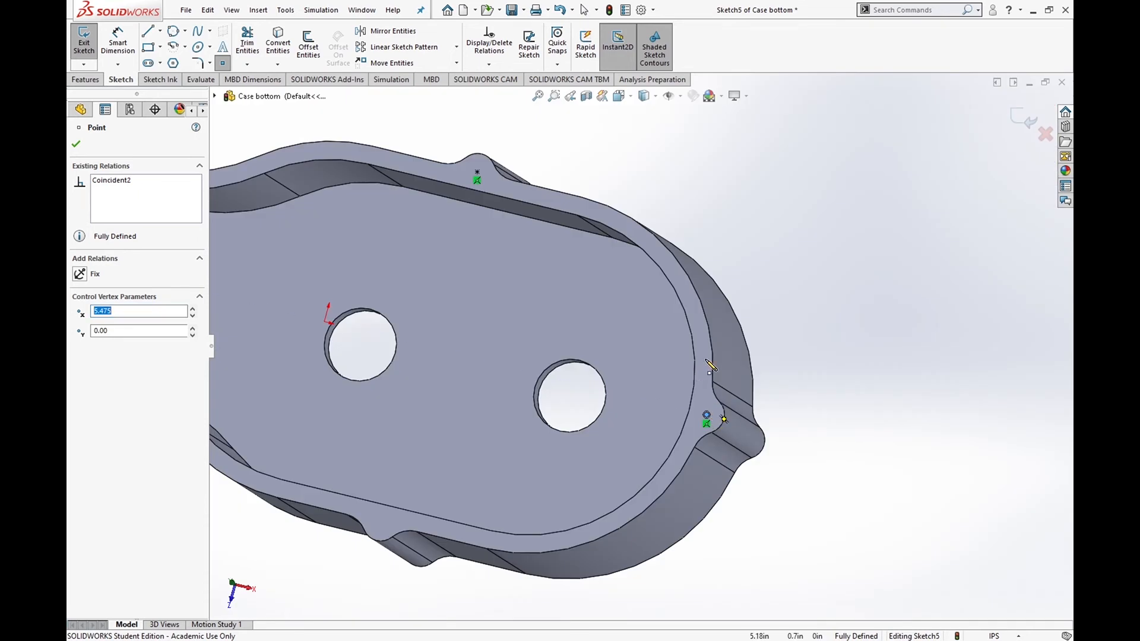
{"action": "scroll", "coordinate": [754, 384], "scroll_direction": "up", "scroll_amount": 6}
{"action": "scroll", "coordinate": [520, 444], "scroll_direction": "down", "scroll_amount": 5}
{"action": "scroll", "coordinate": [544, 414], "scroll_direction": "down", "scroll_amount": 2}
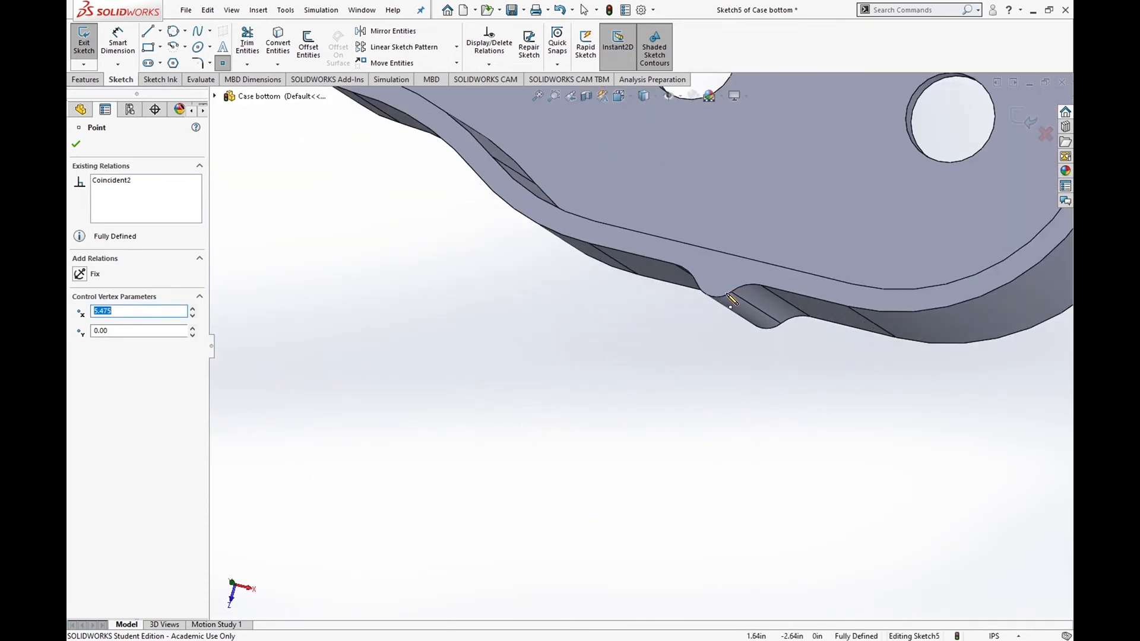
{"action": "left_click", "coordinate": [718, 275]}
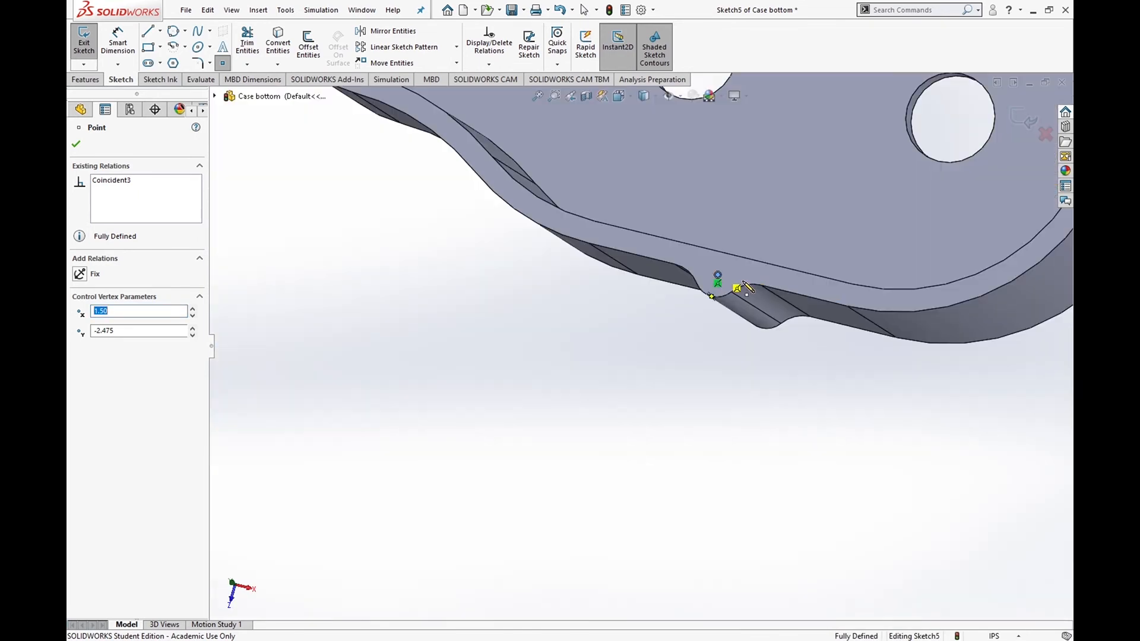
{"action": "left_click", "coordinate": [83, 45]}
- Start a Hole Wizard tapped hole on the rim face and position the first hole at the small end's boss point
{"action": "scroll", "coordinate": [614, 460], "scroll_direction": "up", "scroll_amount": 11}
{"action": "scroll", "coordinate": [515, 321], "scroll_direction": "down", "scroll_amount": 6}
{"action": "scroll", "coordinate": [802, 217], "scroll_direction": "down", "scroll_amount": 1}
{"action": "scroll", "coordinate": [781, 226], "scroll_direction": "down", "scroll_amount": 1}
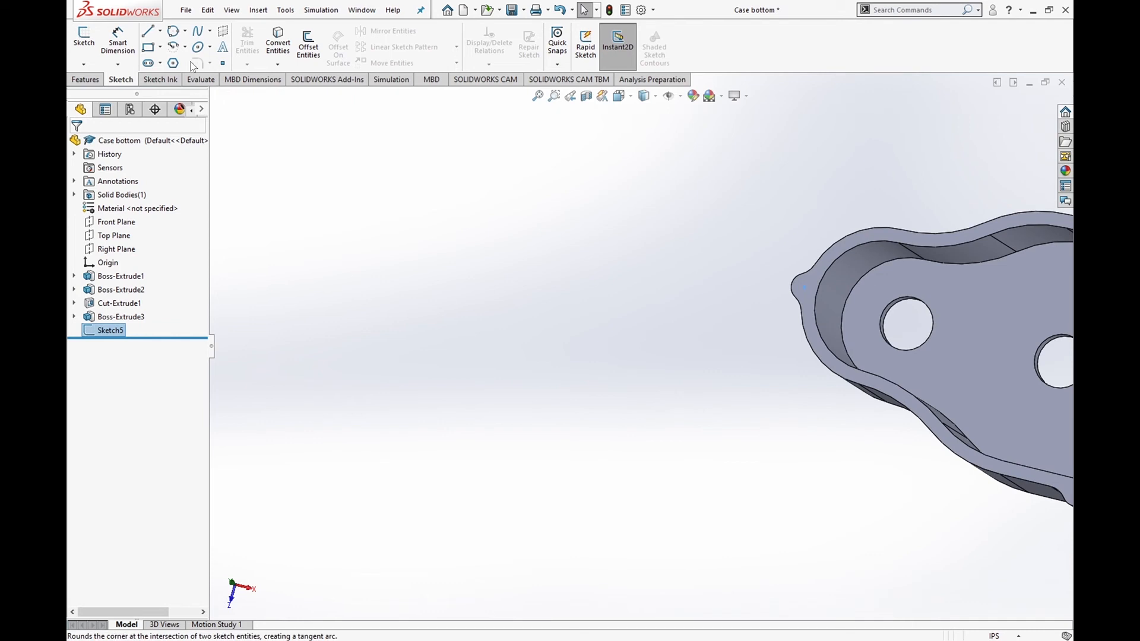
{"action": "left_click", "coordinate": [83, 81]}
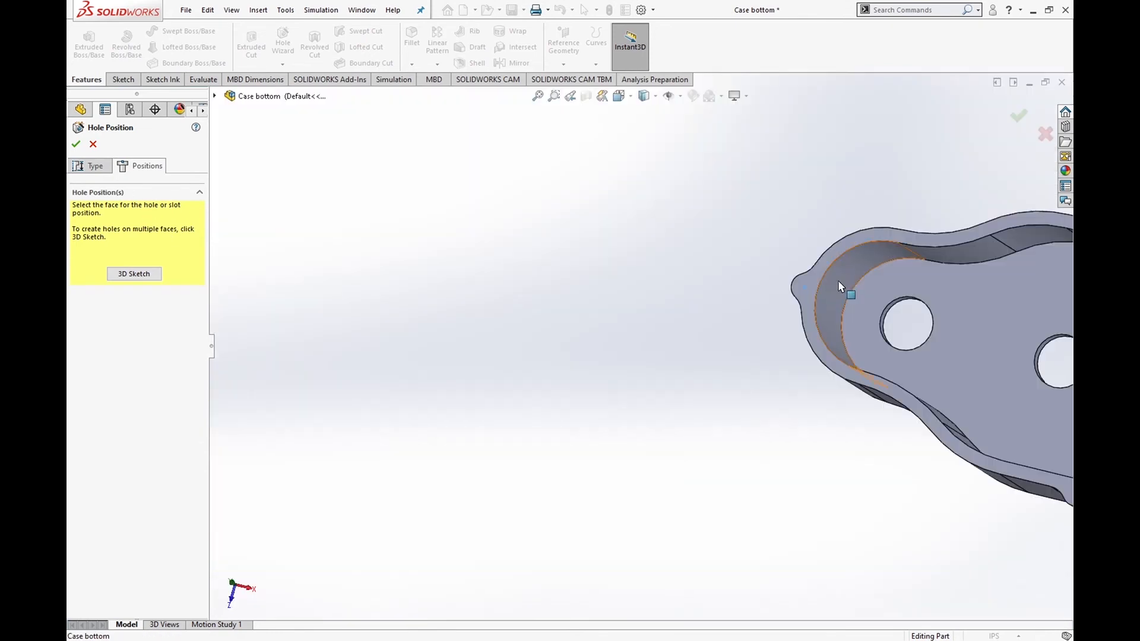
{"action": "scroll", "coordinate": [618, 265], "scroll_direction": "up", "scroll_amount": 5}
{"action": "scroll", "coordinate": [742, 321], "scroll_direction": "down", "scroll_amount": 6}
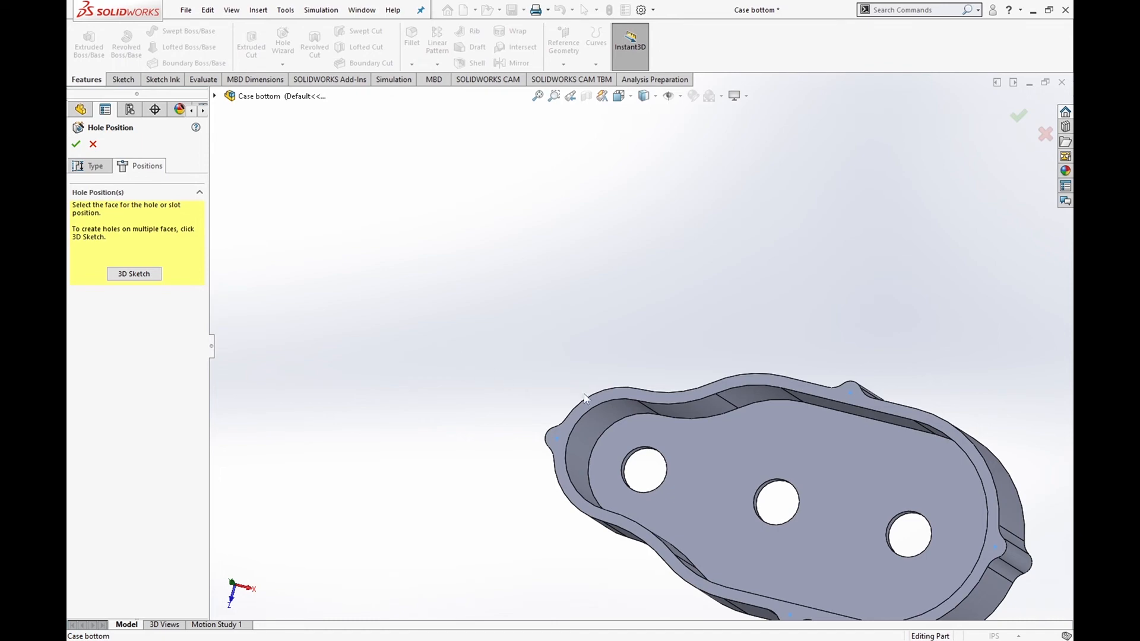
{"action": "left_click", "coordinate": [598, 400]}
{"action": "left_click", "coordinate": [556, 438]}
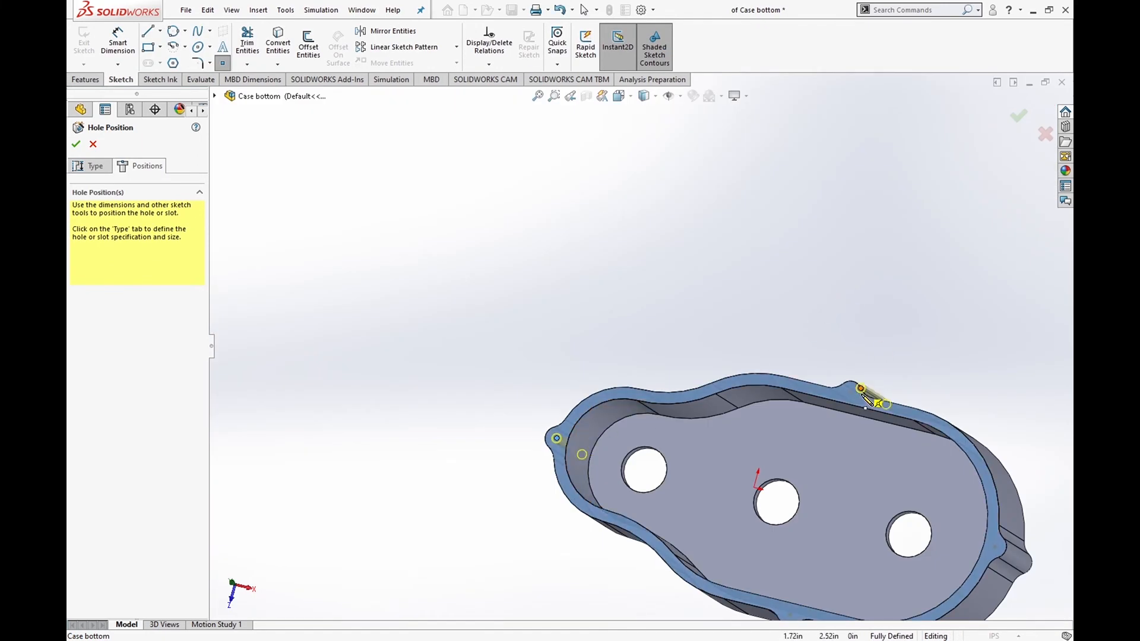
- Position three more holes at the sketch points on the upper side, large end and lower side bosses
{"action": "left_click", "coordinate": [861, 388]}
{"action": "scroll", "coordinate": [814, 254], "scroll_direction": "up", "scroll_amount": 3}
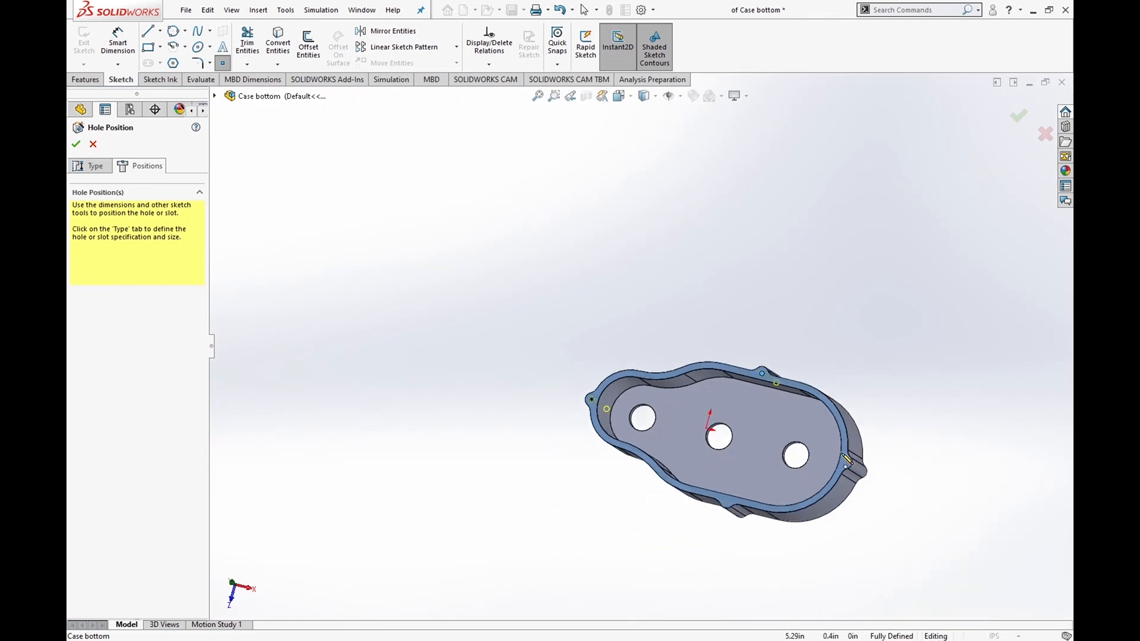
{"action": "scroll", "coordinate": [887, 479], "scroll_direction": "down", "scroll_amount": 4}
{"action": "left_click", "coordinate": [796, 446]}
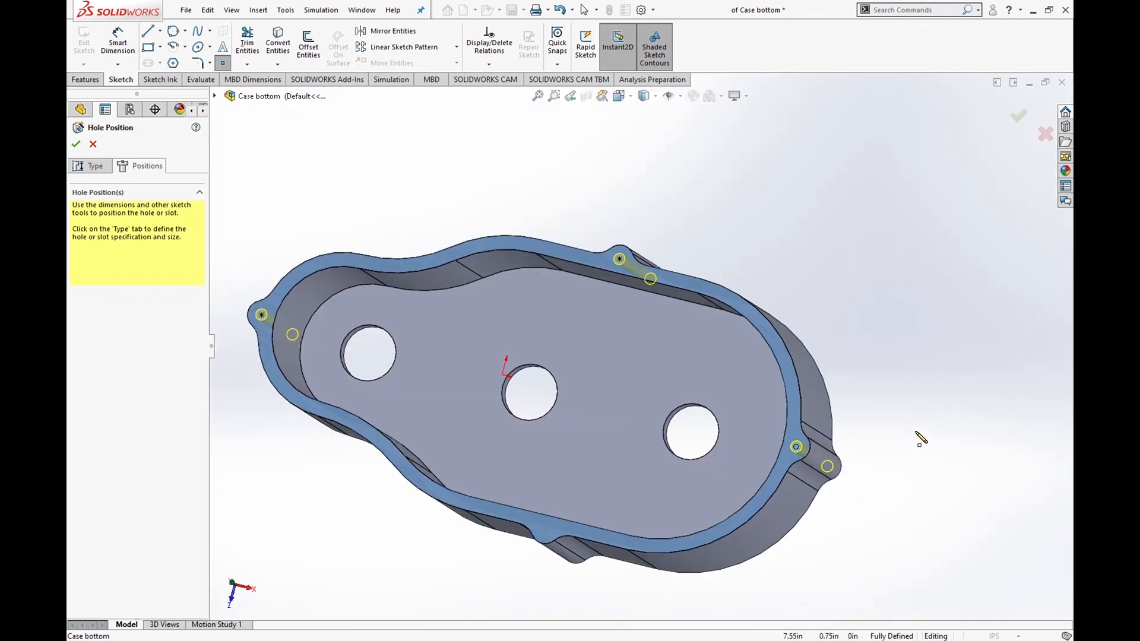
{"action": "left_click", "coordinate": [545, 530]}
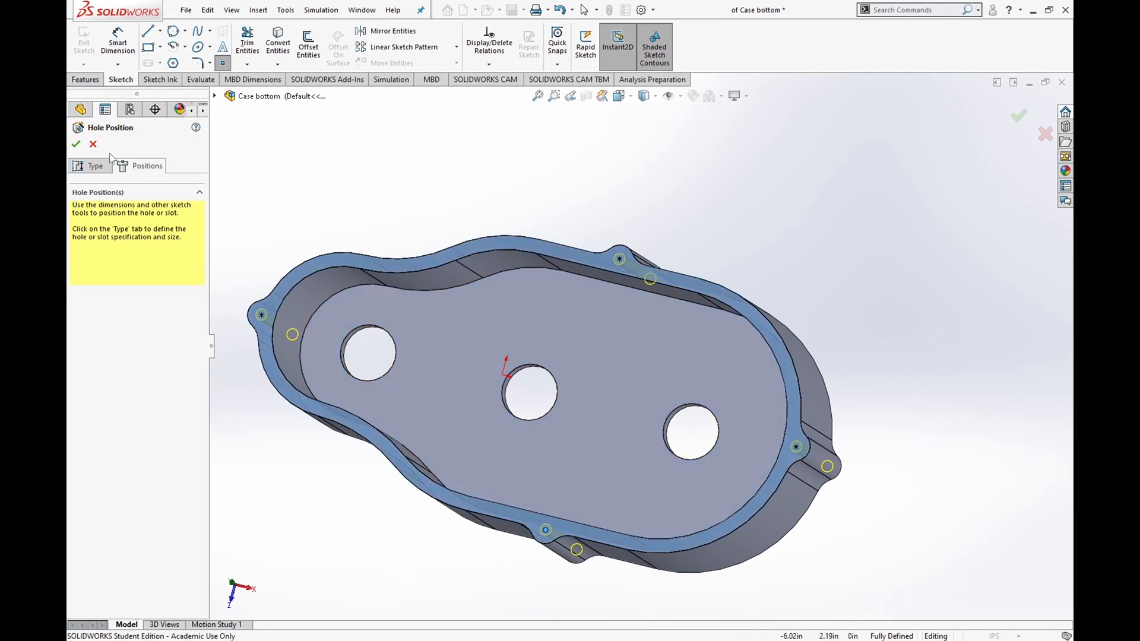
- Change the tapped holes' end condition from Through All to Blind and finish the hole feature
{"action": "middle_click_drag", "start_coordinate": [341, 224], "coordinate": [408, 82]}
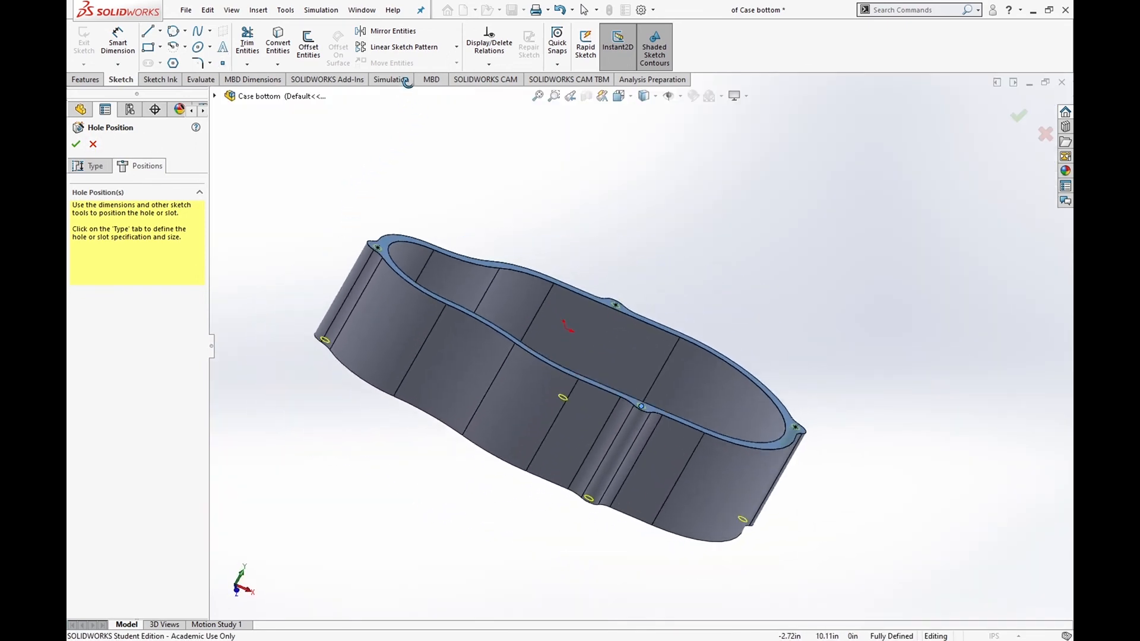
{"action": "left_click", "coordinate": [79, 168]}
{"action": "scroll", "coordinate": [142, 457], "scroll_direction": "down", "scroll_amount": 2}
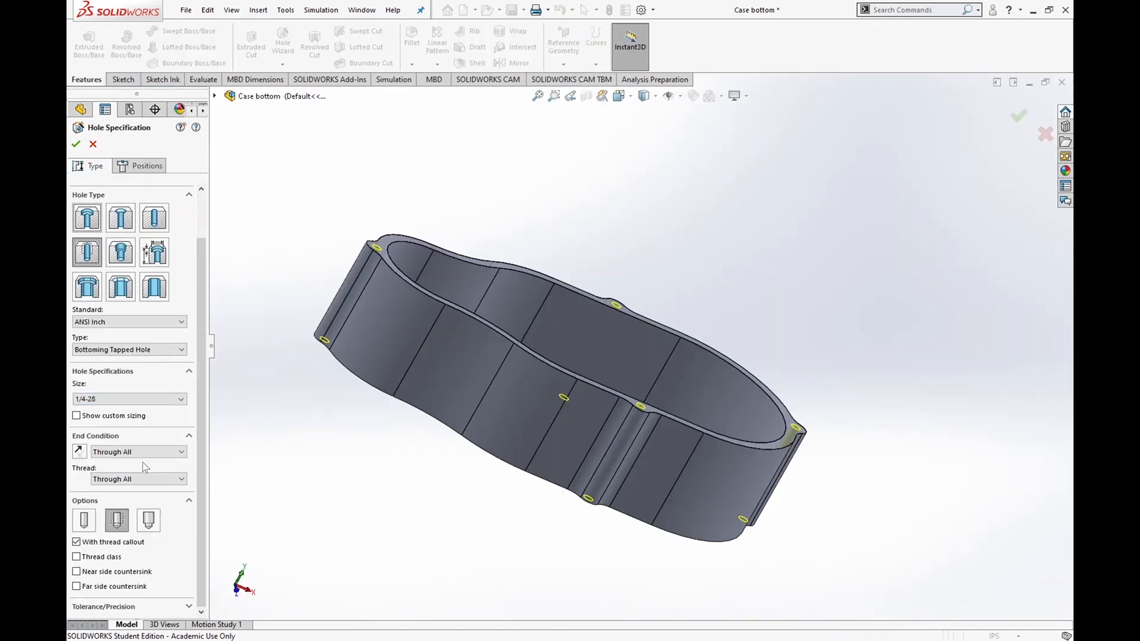
{"action": "left_click", "coordinate": [169, 456]}
{"action": "left_click", "coordinate": [150, 467]}
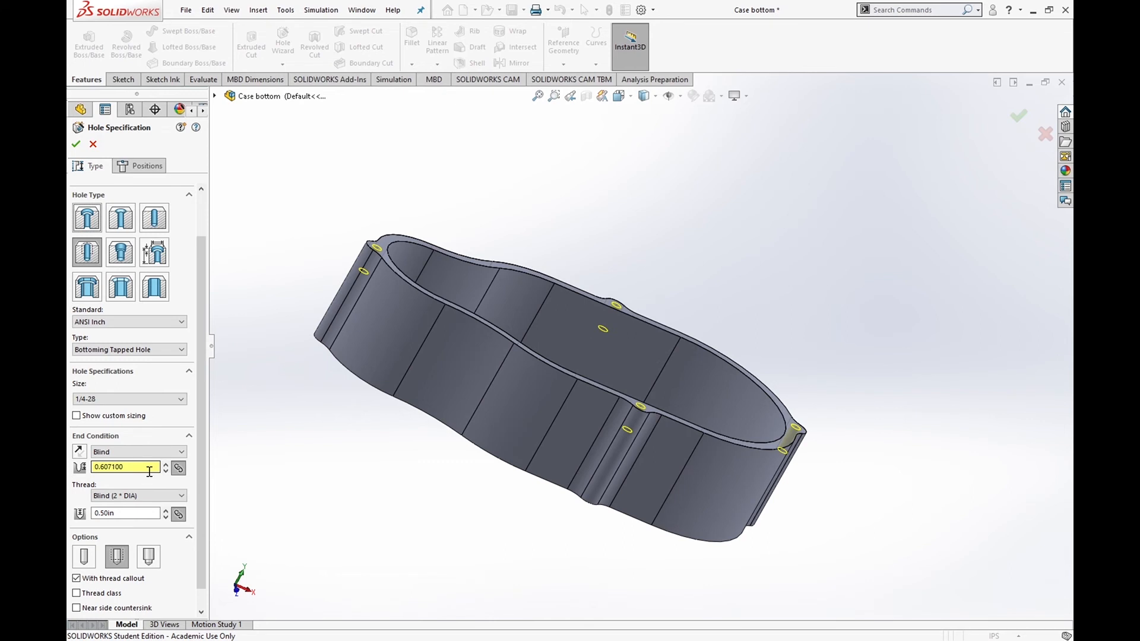
{"action": "left_click", "coordinate": [76, 145]}
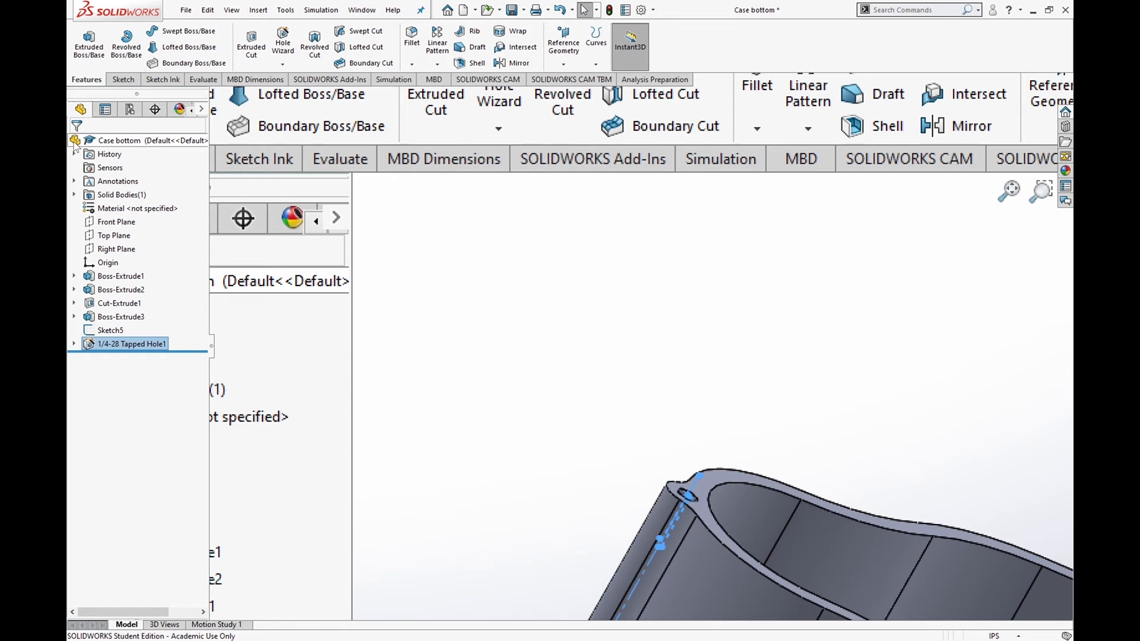
- Examine the tapped holes in the four bosses from the rim side and from the underside of the case
{"action": "scroll", "coordinate": [475, 354], "scroll_direction": "up", "scroll_amount": 4}
{"action": "scroll", "coordinate": [526, 330], "scroll_direction": "down", "scroll_amount": 6}
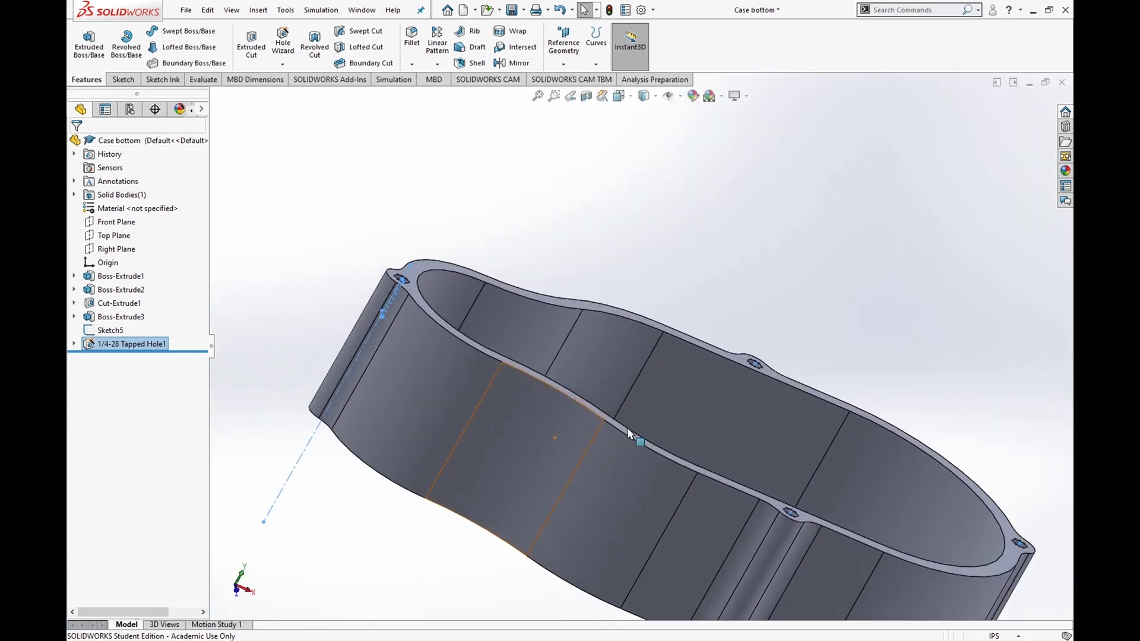
{"action": "left_click", "coordinate": [537, 356]}
{"action": "middle_click_drag", "start_coordinate": [536, 356], "coordinate": [593, 430]}
{"action": "scroll", "coordinate": [585, 425], "scroll_direction": "up", "scroll_amount": 6}
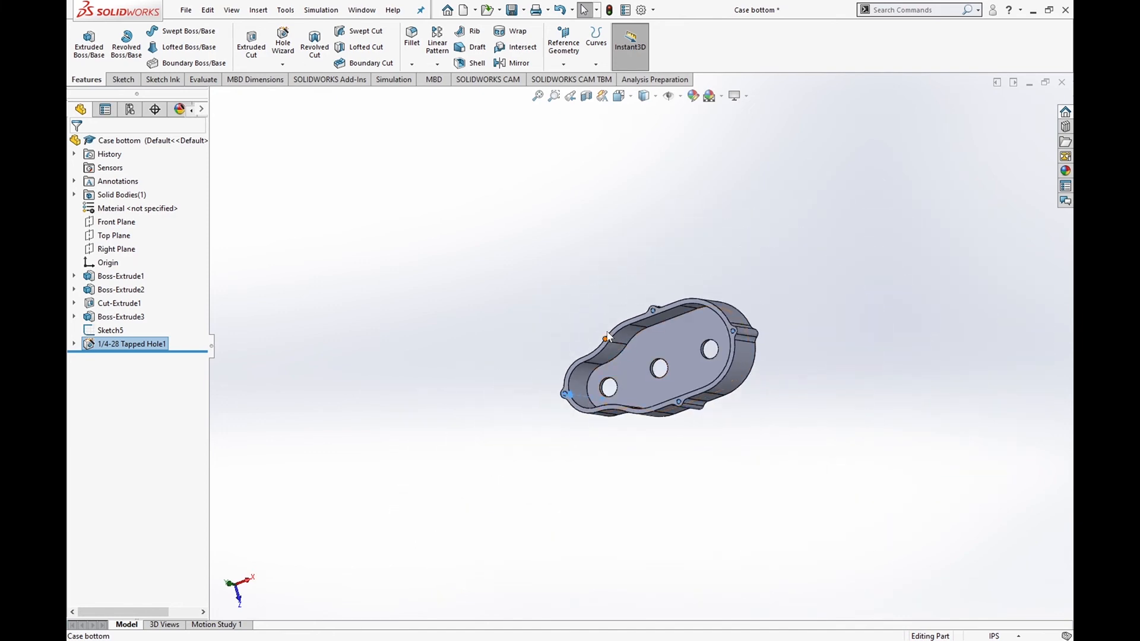
{"action": "scroll", "coordinate": [678, 378], "scroll_direction": "down", "scroll_amount": 8}
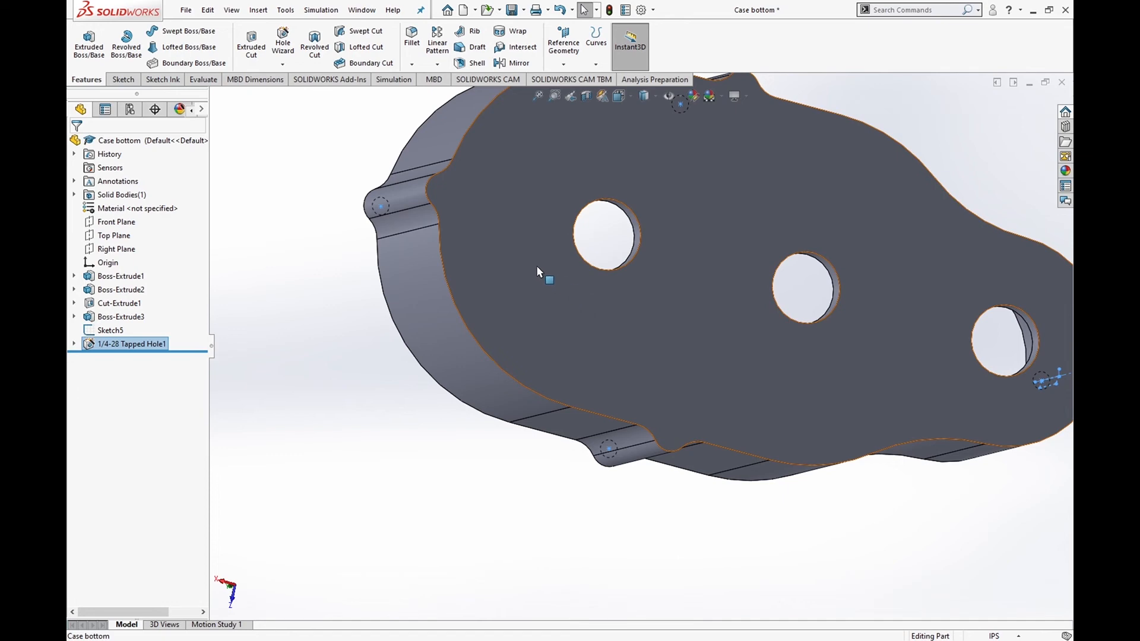
{"action": "scroll", "coordinate": [528, 233], "scroll_direction": "up", "scroll_amount": 5}
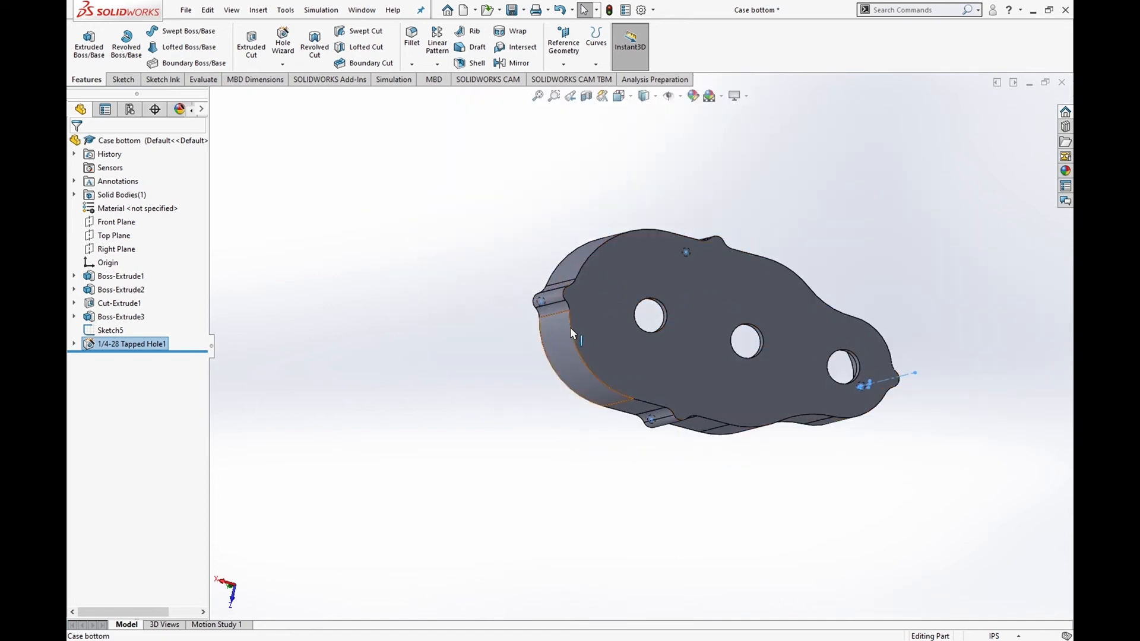
{"action": "middle_click_drag", "start_coordinate": [563, 297], "coordinate": [787, 282]}
{"action": "scroll", "coordinate": [865, 291], "scroll_direction": "down", "scroll_amount": 3}
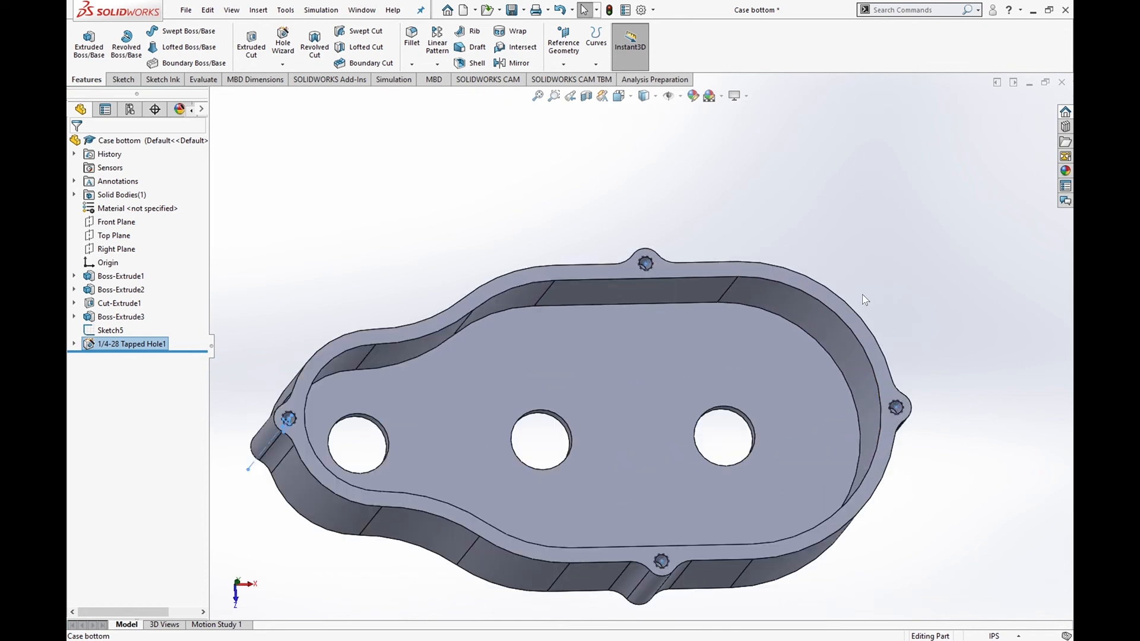
{"action": "scroll", "coordinate": [691, 439], "scroll_direction": "down", "scroll_amount": 2}
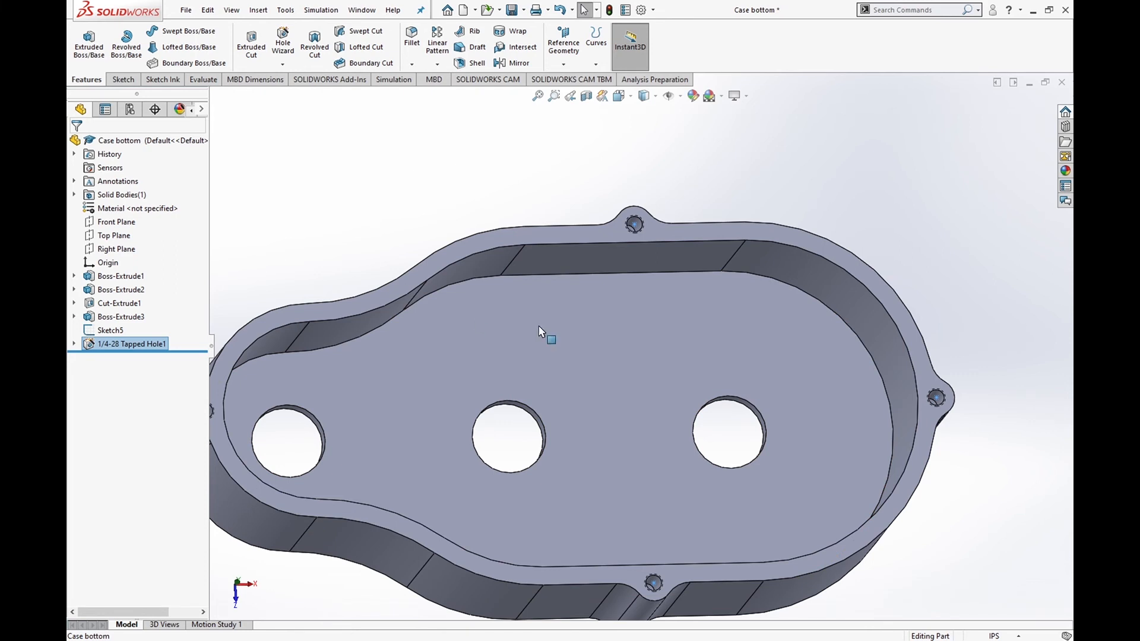
{"action": "scroll", "coordinate": [622, 294], "scroll_direction": "up", "scroll_amount": 5}
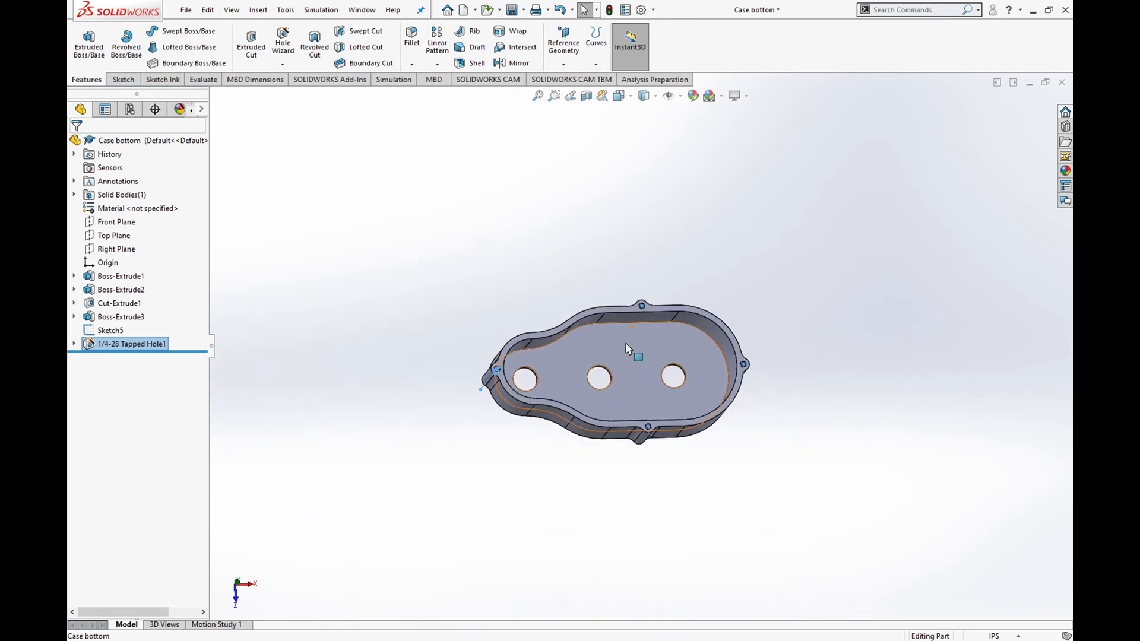
{"action": "scroll", "coordinate": [618, 295], "scroll_direction": "down", "scroll_amount": 2}
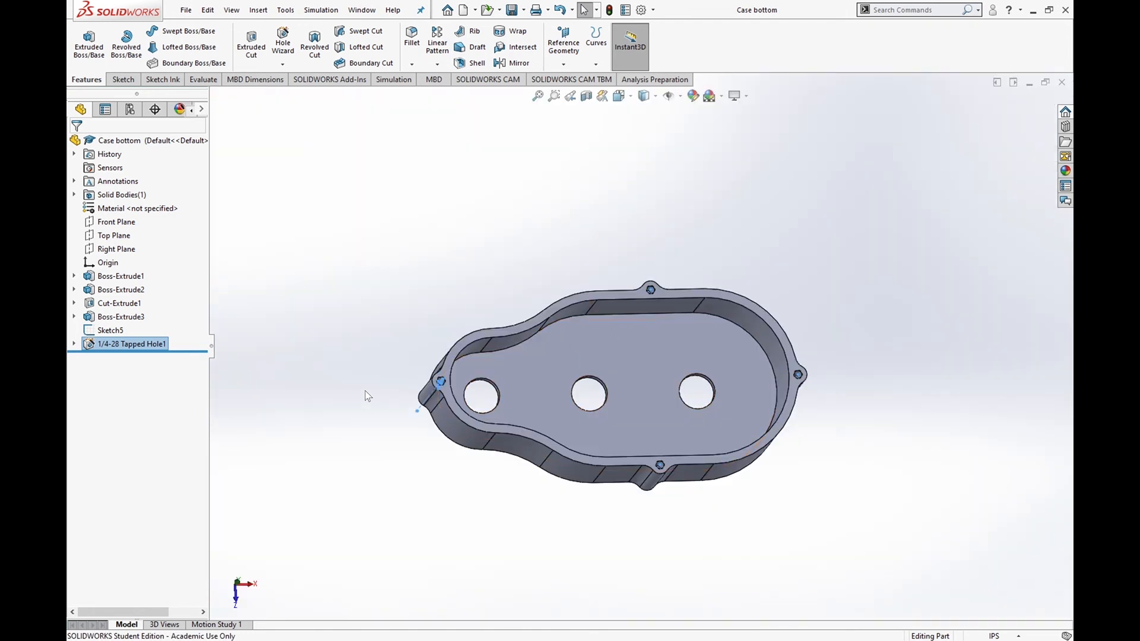
- Save a copy of the case bottom part as Case Top, then return to the gearbox assembly and save it
{"action": "left_click", "coordinate": [189, 12]}
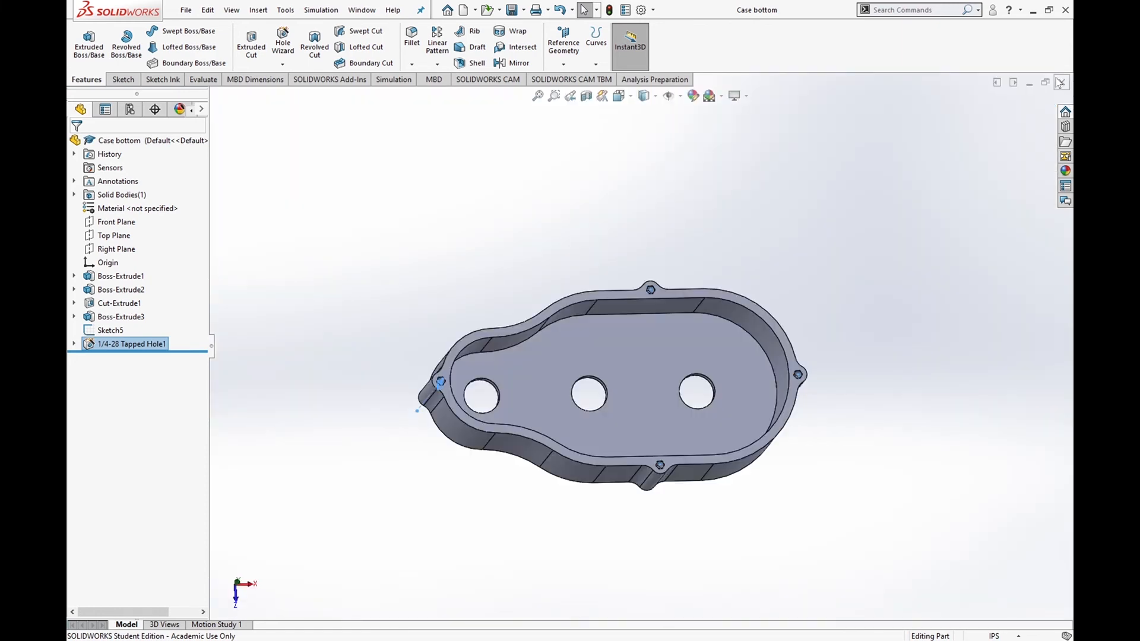
{"action": "left_click", "coordinate": [1061, 82]}
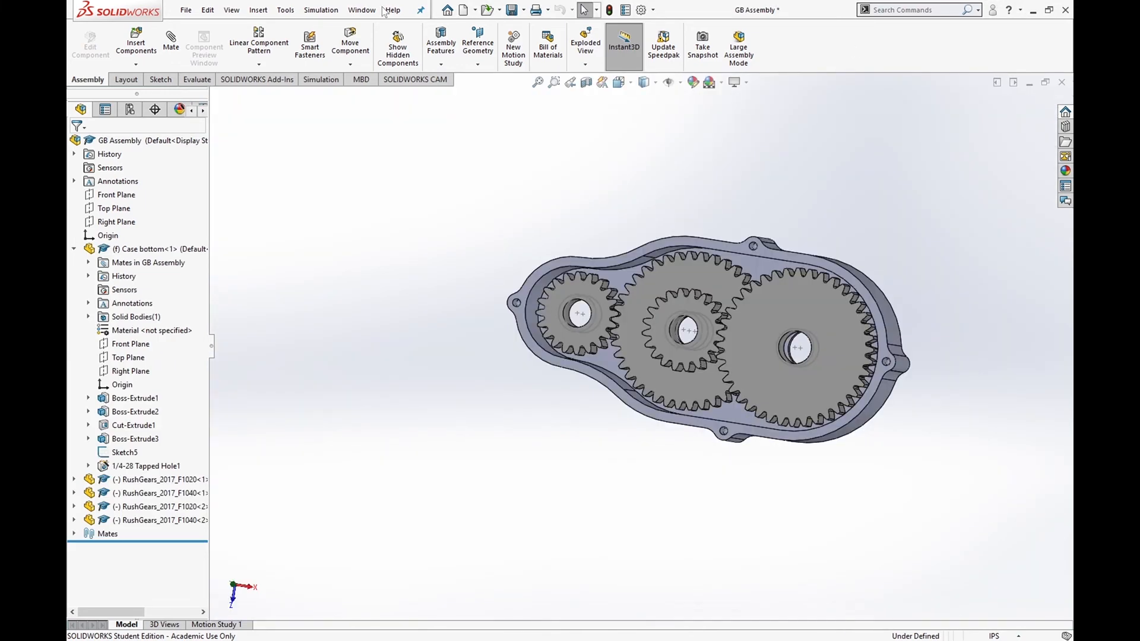
{"action": "left_click", "coordinate": [511, 9]}
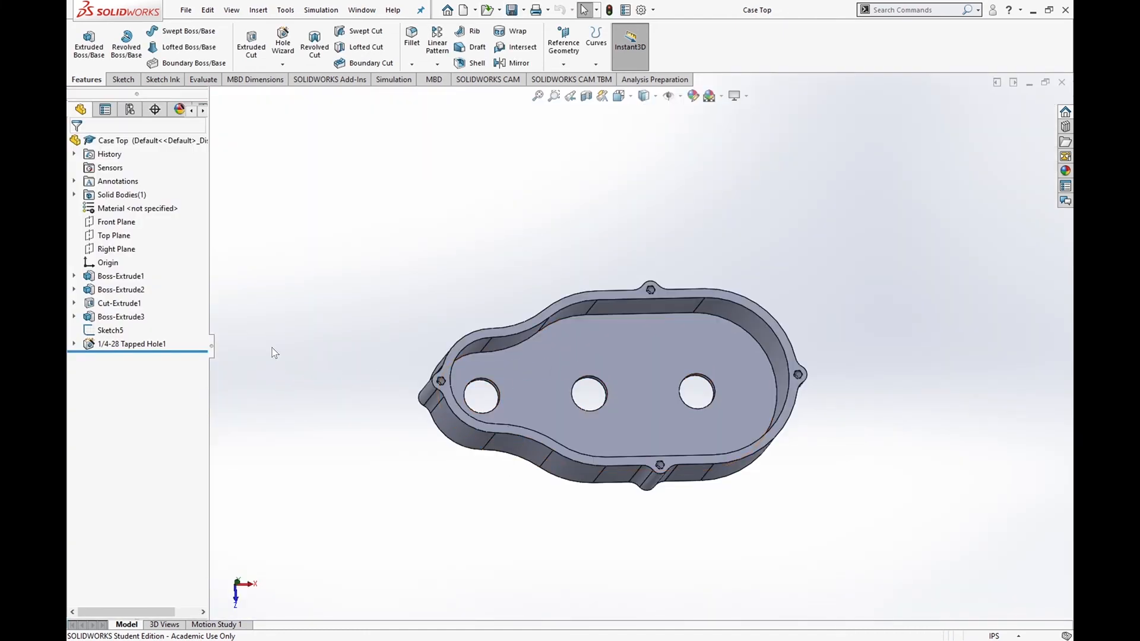
- Delete the 1/4-28 tapped hole feature and its positioning point sketch from the Case Top part
{"action": "left_click", "coordinate": [105, 348]}
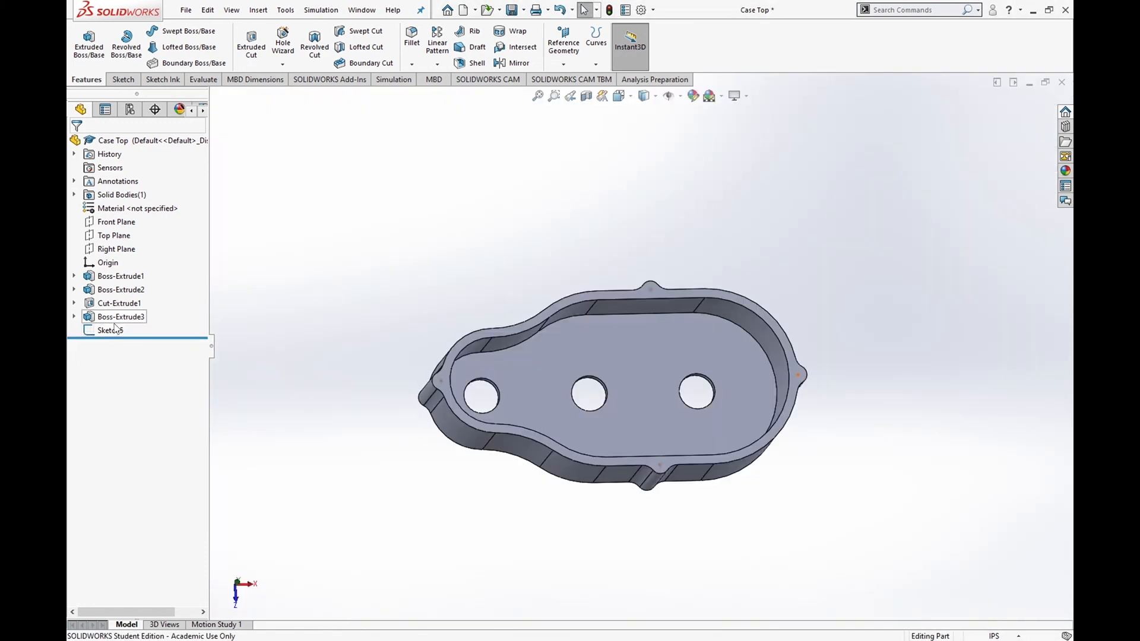
{"action": "left_click", "coordinate": [113, 330]}
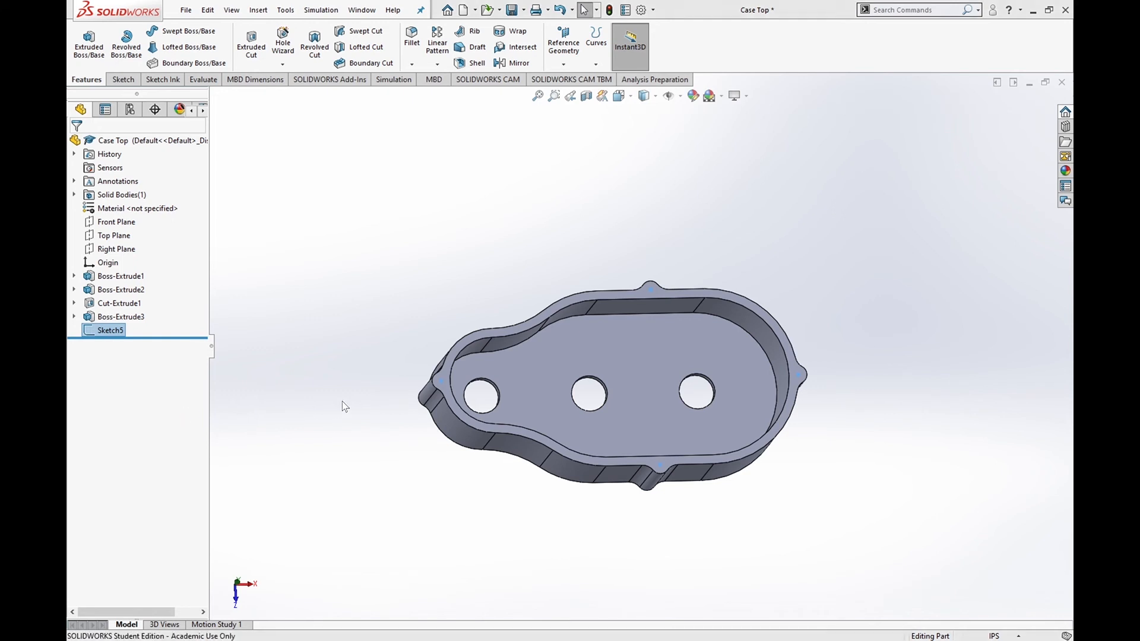
{"action": "key", "text": "Delete"}
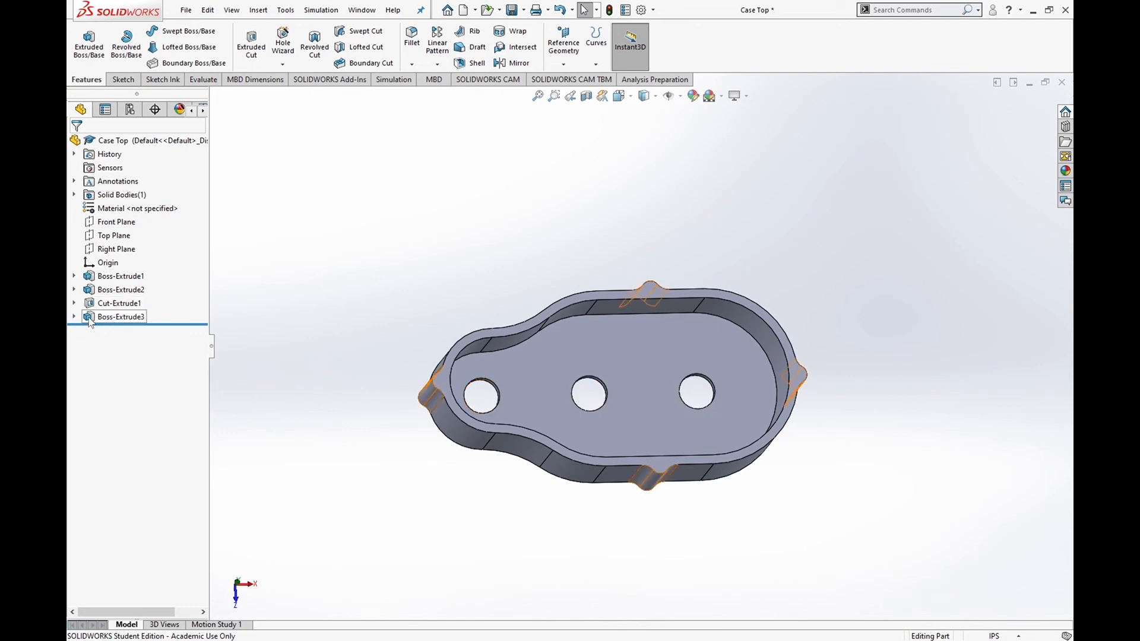
- Edit the perimeter bosses' extrusion so that it ends at the case's inner floor face instead of the rim face
{"action": "left_click", "coordinate": [93, 319]}
{"action": "left_click", "coordinate": [110, 283]}
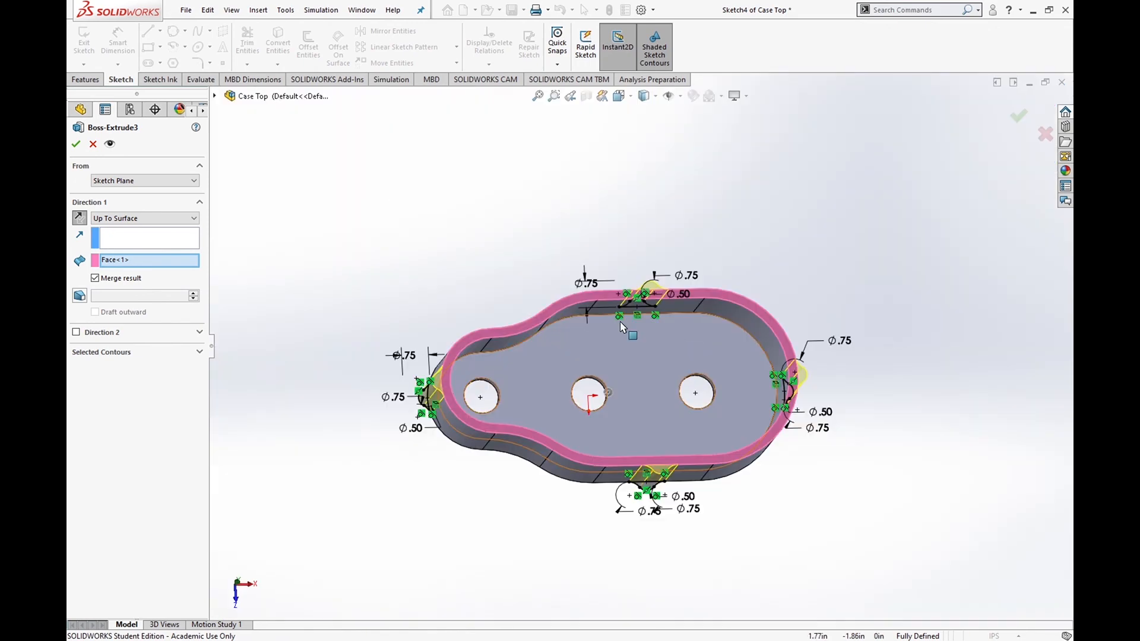
{"action": "left_click", "coordinate": [127, 262]}
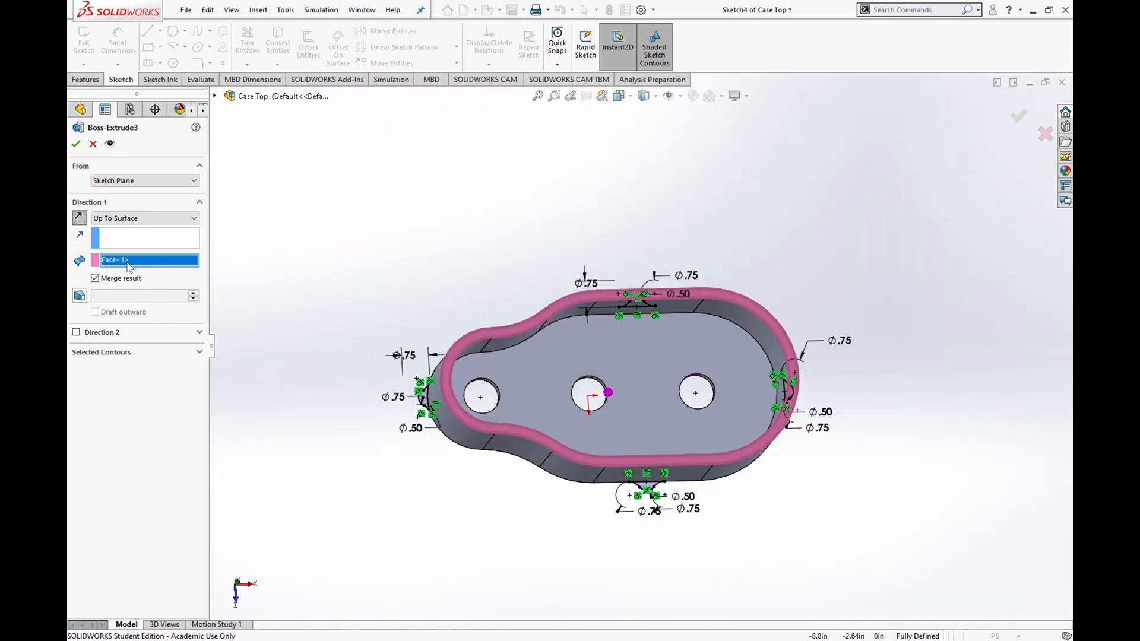
{"action": "key", "text": "Delete"}
{"action": "left_click", "coordinate": [553, 354]}
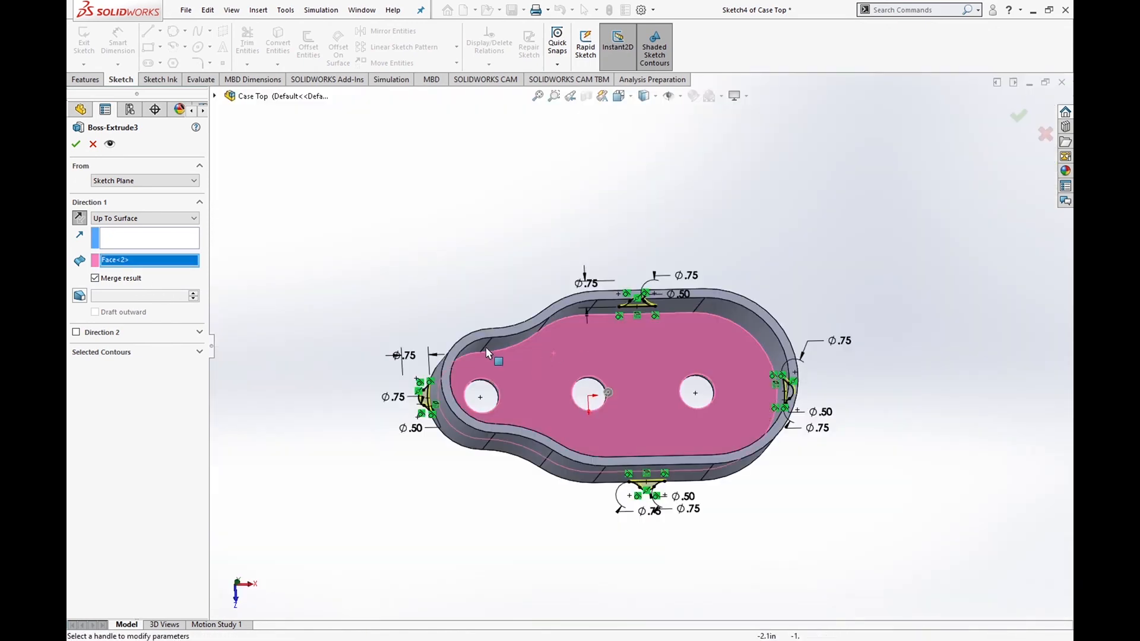
{"action": "left_click", "coordinate": [76, 144]}
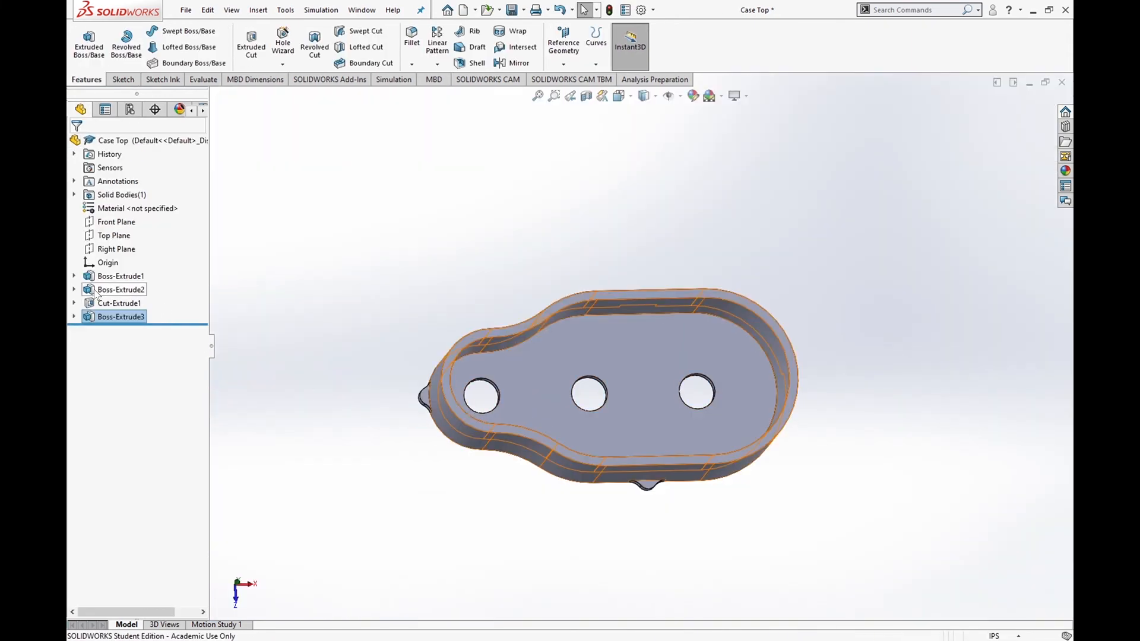
- Change the perimeter wall's extrusion to Up To Surface, ending at the base plate's inner face
{"action": "left_click", "coordinate": [119, 290]}
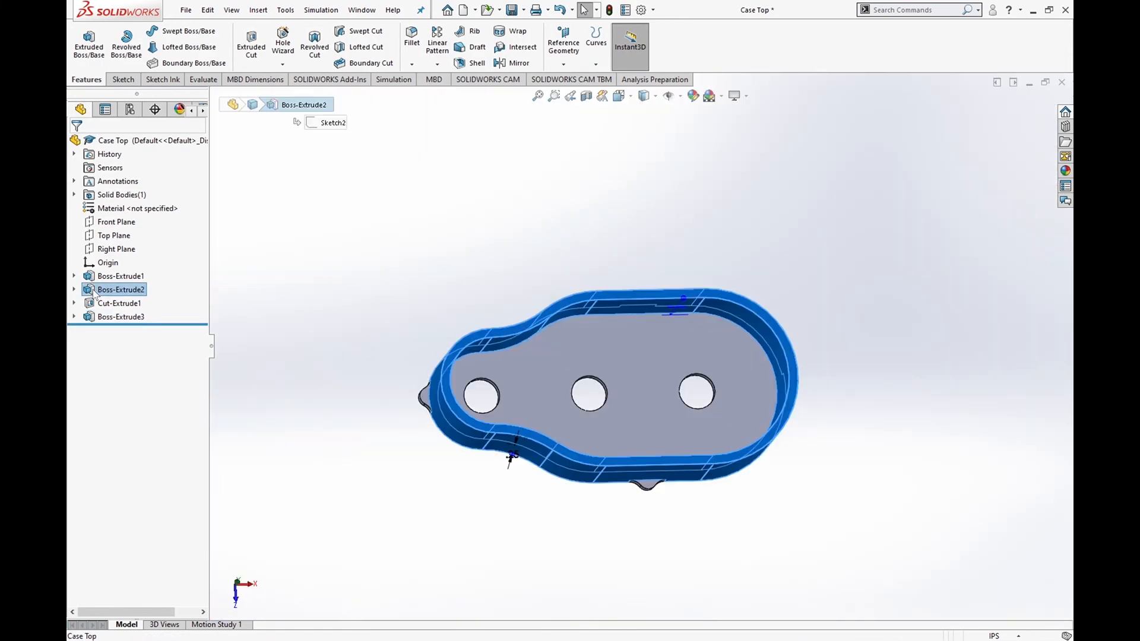
{"action": "left_click", "coordinate": [104, 258]}
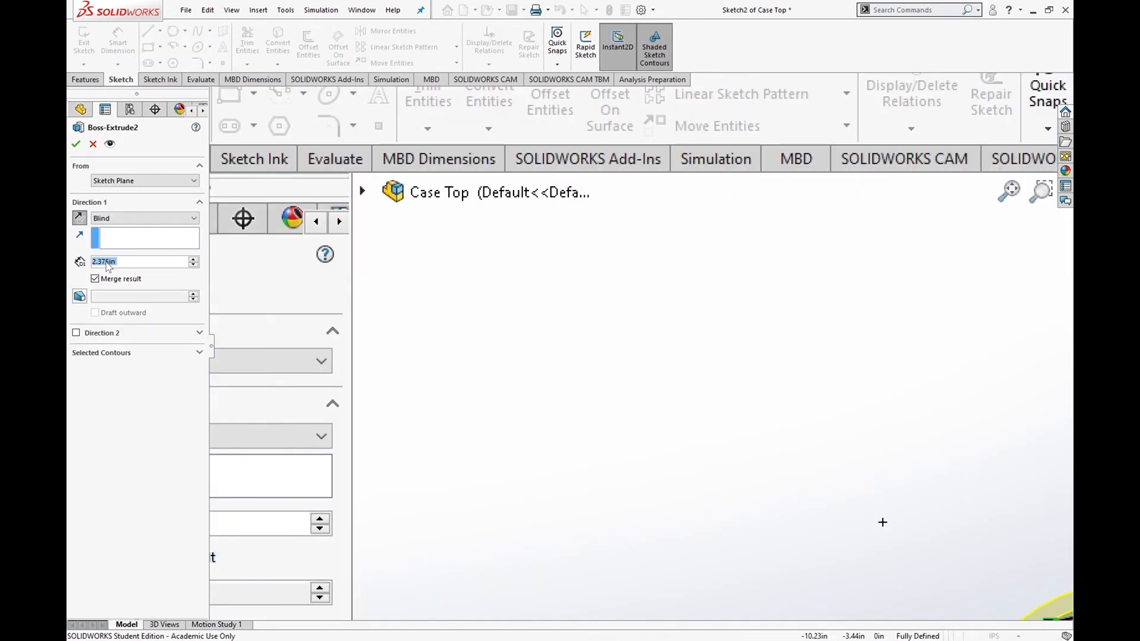
{"action": "left_click", "coordinate": [194, 219]}
{"action": "left_click", "coordinate": [156, 250]}
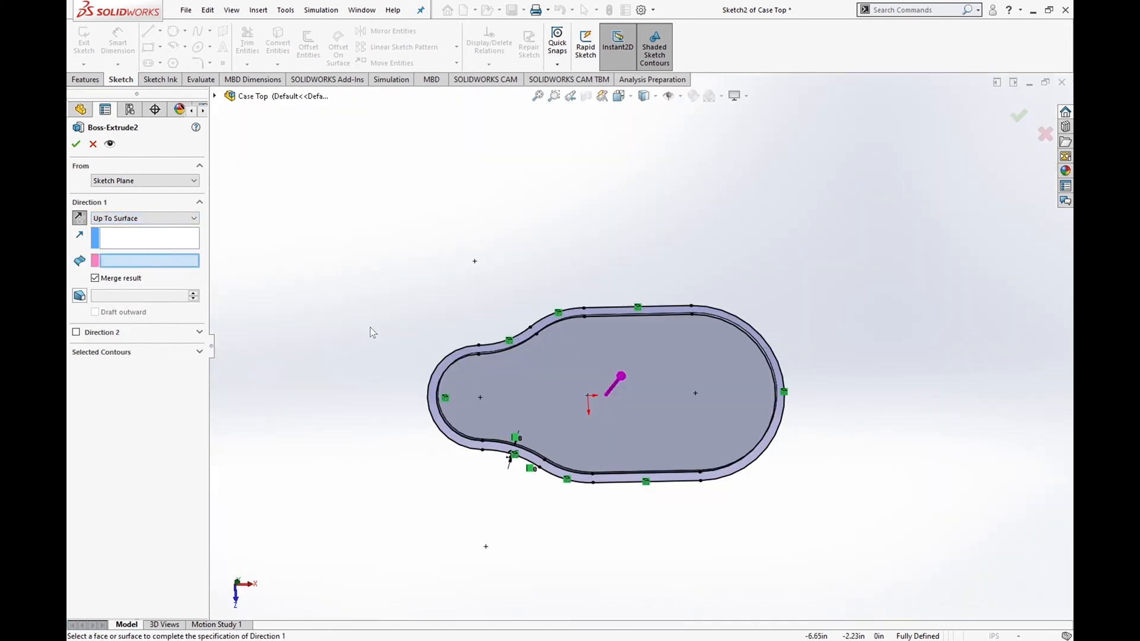
{"action": "left_click", "coordinate": [538, 371]}
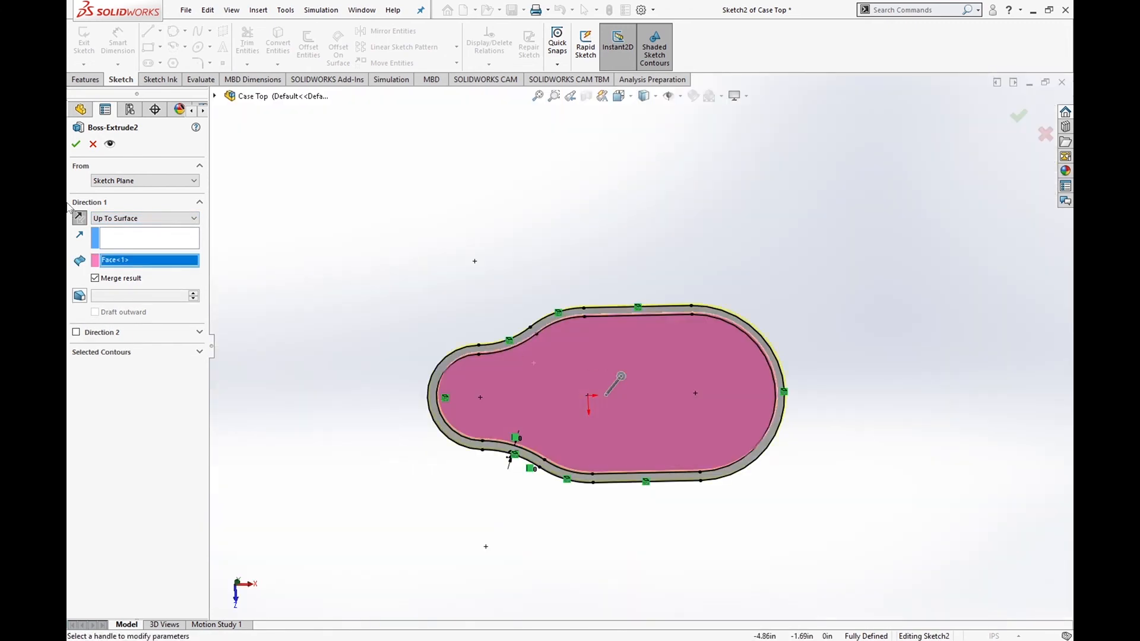
{"action": "left_click", "coordinate": [77, 145]}
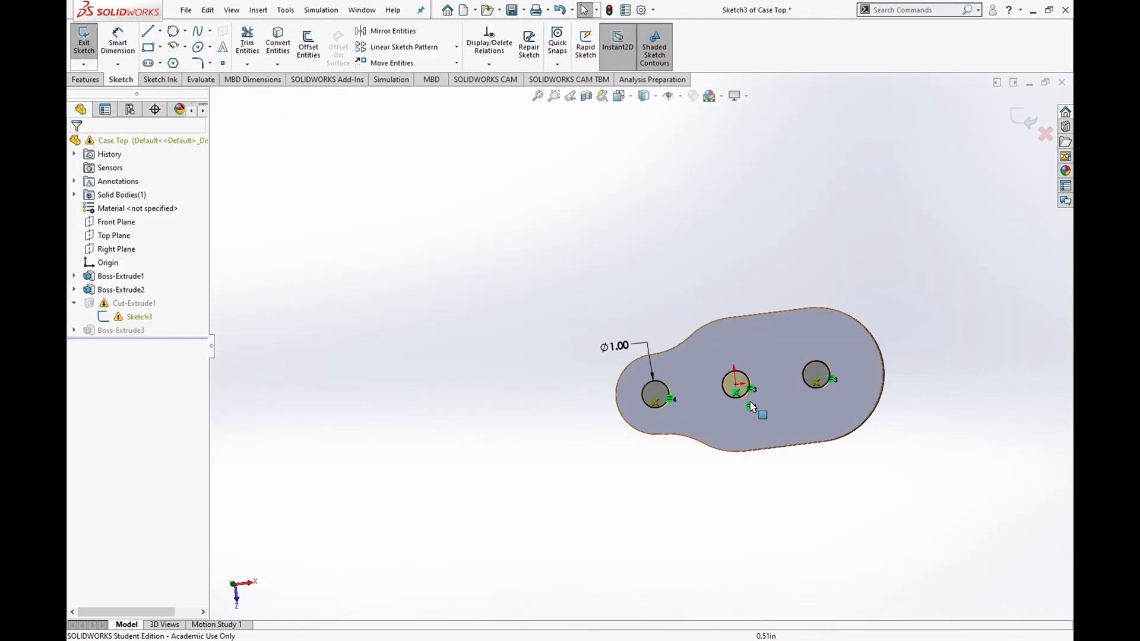
- Delete the three existing shaft hole circles from the Cut-Extrude1 sketch
{"action": "left_click_drag", "start_coordinate": [837, 392], "coordinate": [783, 355]}
{"action": "left_click_drag", "start_coordinate": [770, 421], "coordinate": [691, 347]}
{"action": "key", "text": "Delete"}
{"action": "left_click_drag", "start_coordinate": [680, 417], "coordinate": [641, 387]}
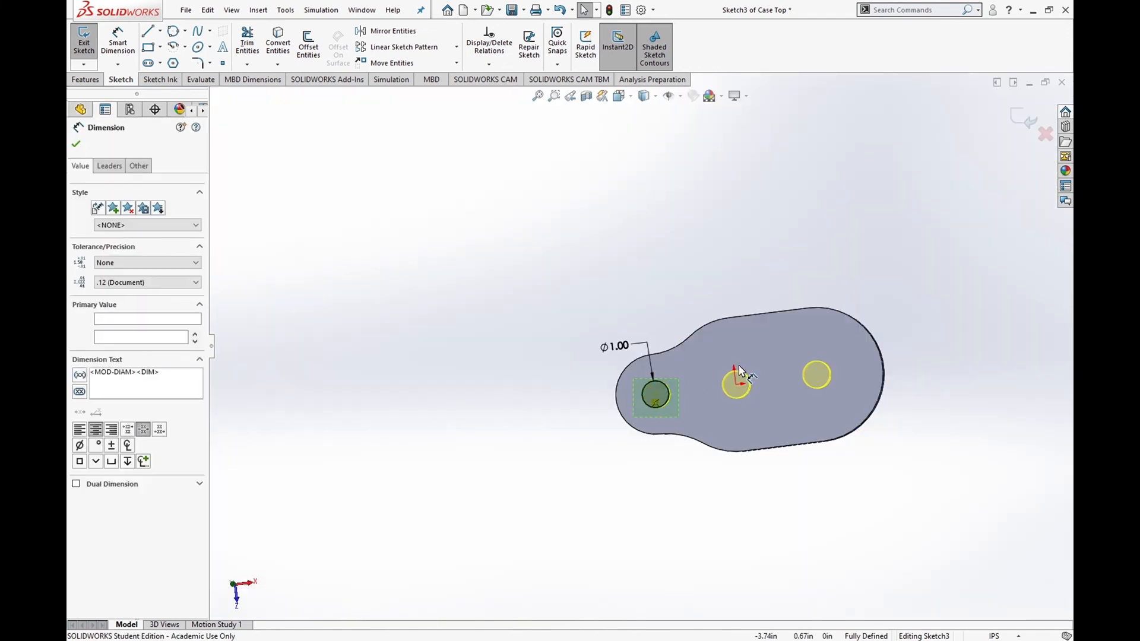
{"action": "key", "text": "Delete"}
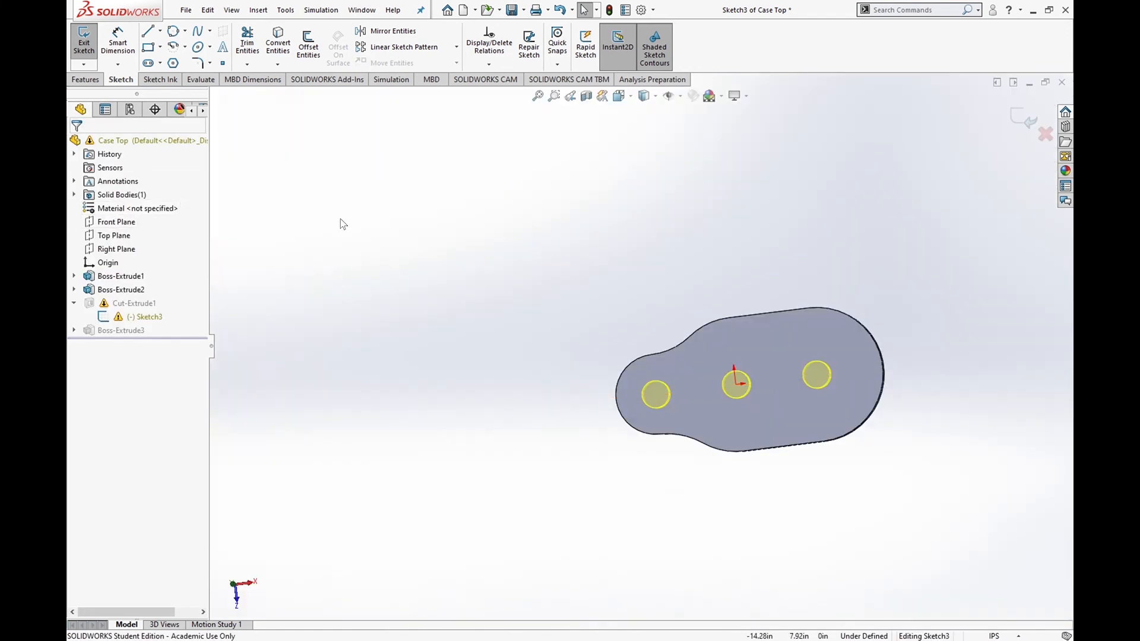
- Draw circles centered on the three shaft positions, with radii of about 0.59, 0.56 and 0.78 in from the small end to the large end
{"action": "left_click", "coordinate": [175, 32]}
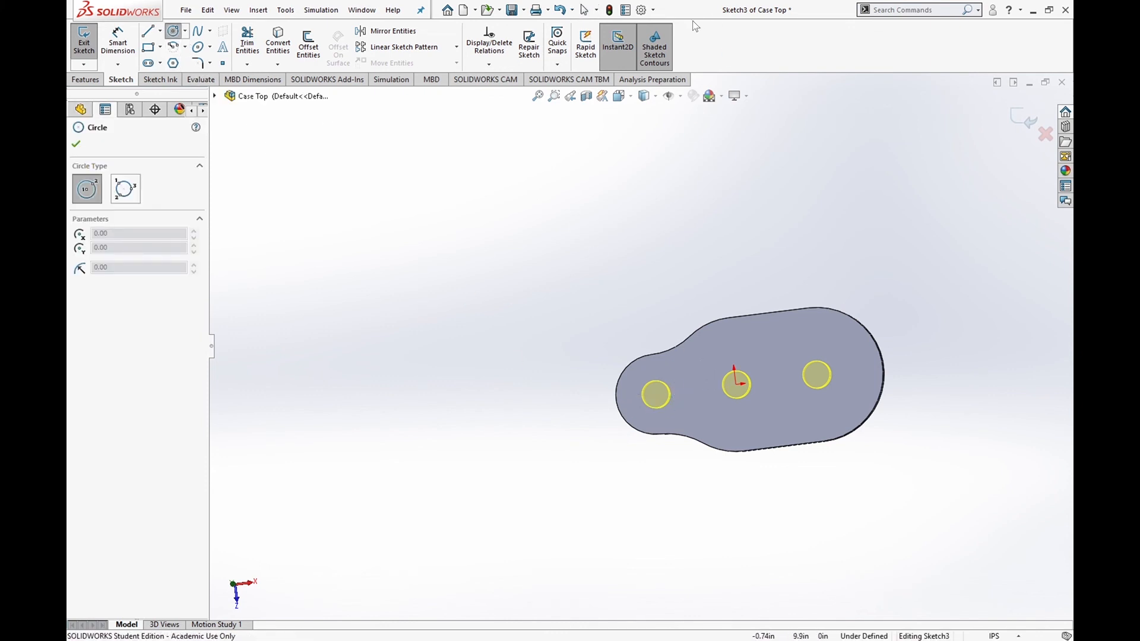
{"action": "left_click", "coordinate": [619, 96]}
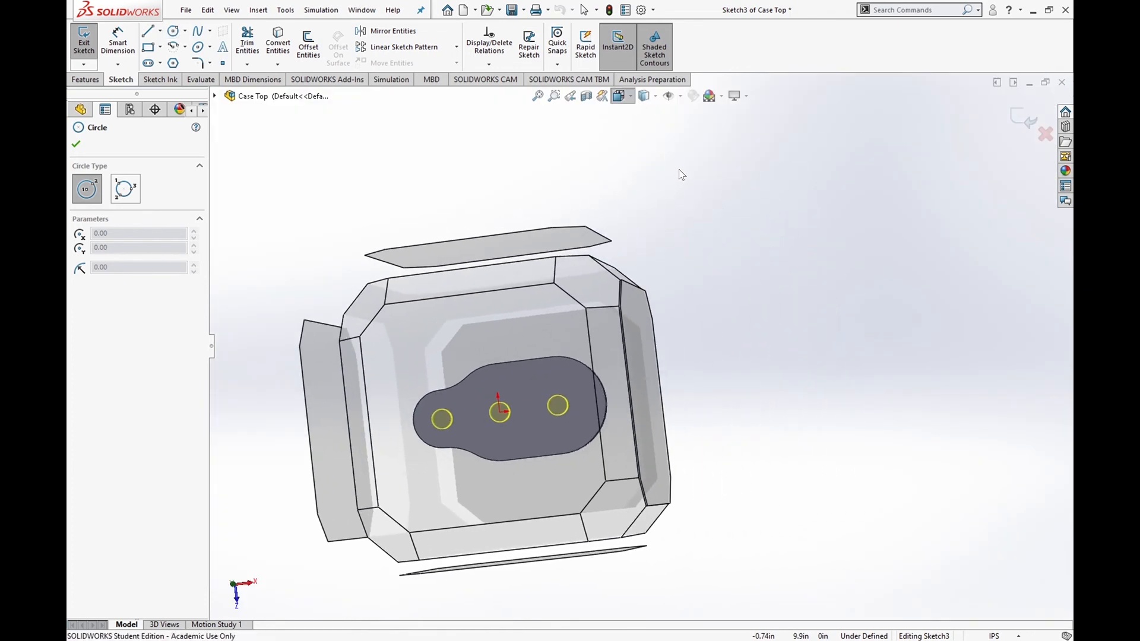
{"action": "left_click", "coordinate": [681, 175]}
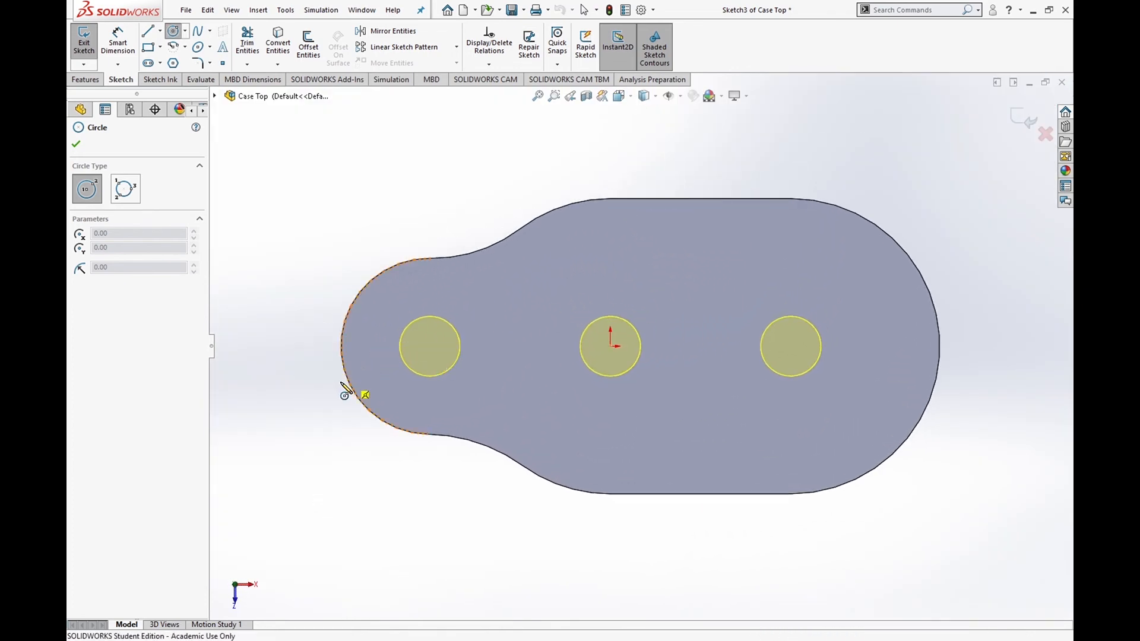
{"action": "left_click_drag", "start_coordinate": [431, 347], "coordinate": [454, 380]}
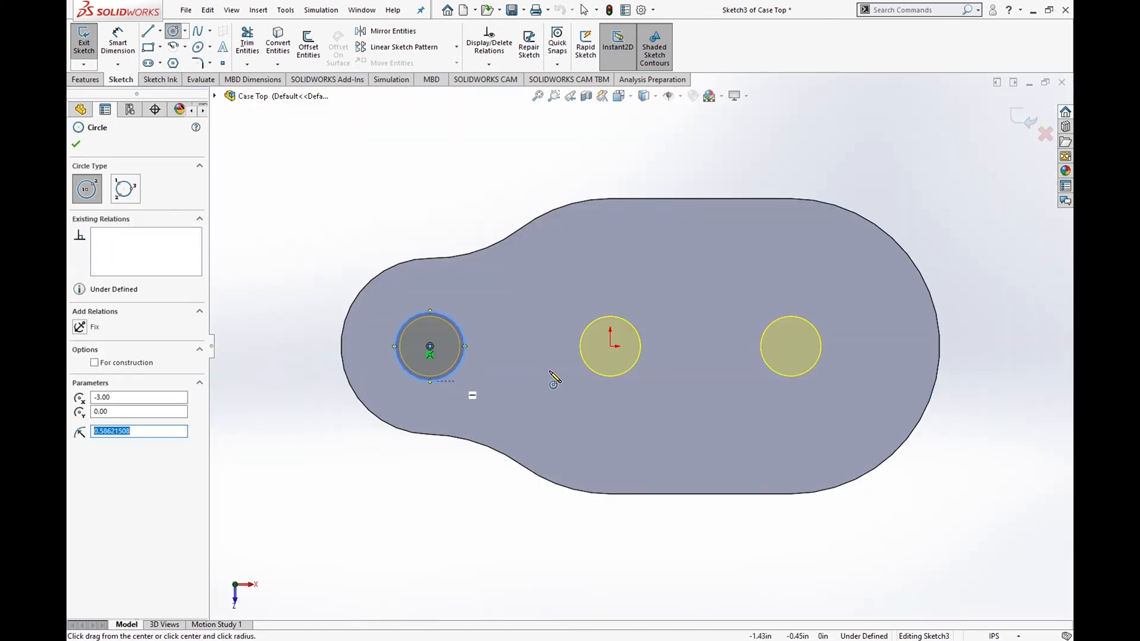
{"action": "left_click_drag", "start_coordinate": [610, 347], "coordinate": [634, 370]}
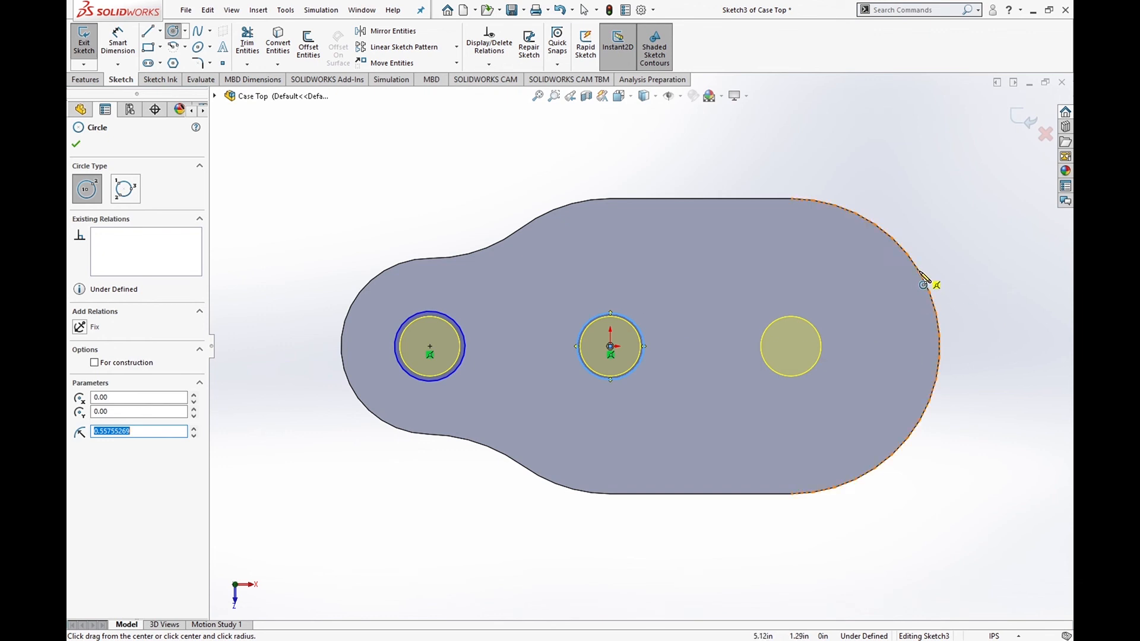
{"action": "left_click_drag", "start_coordinate": [792, 346], "coordinate": [826, 381]}
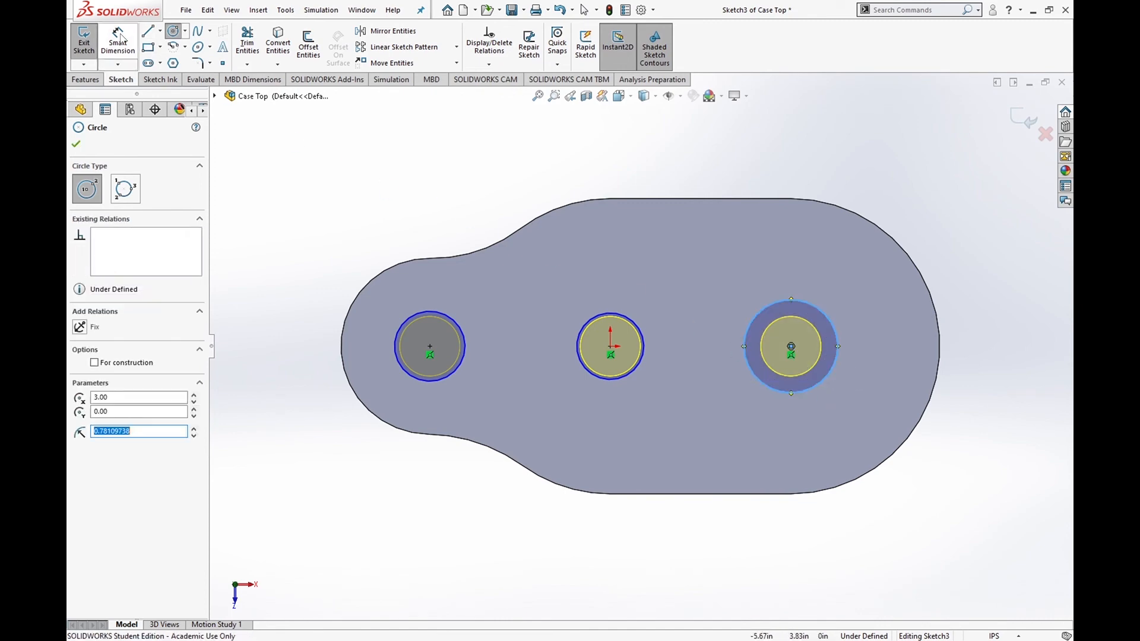
- Set the diameters of the small-end and middle shaft hole circles to 1 in and 2 in
{"action": "left_click", "coordinate": [119, 39]}
{"action": "left_click", "coordinate": [464, 344]}
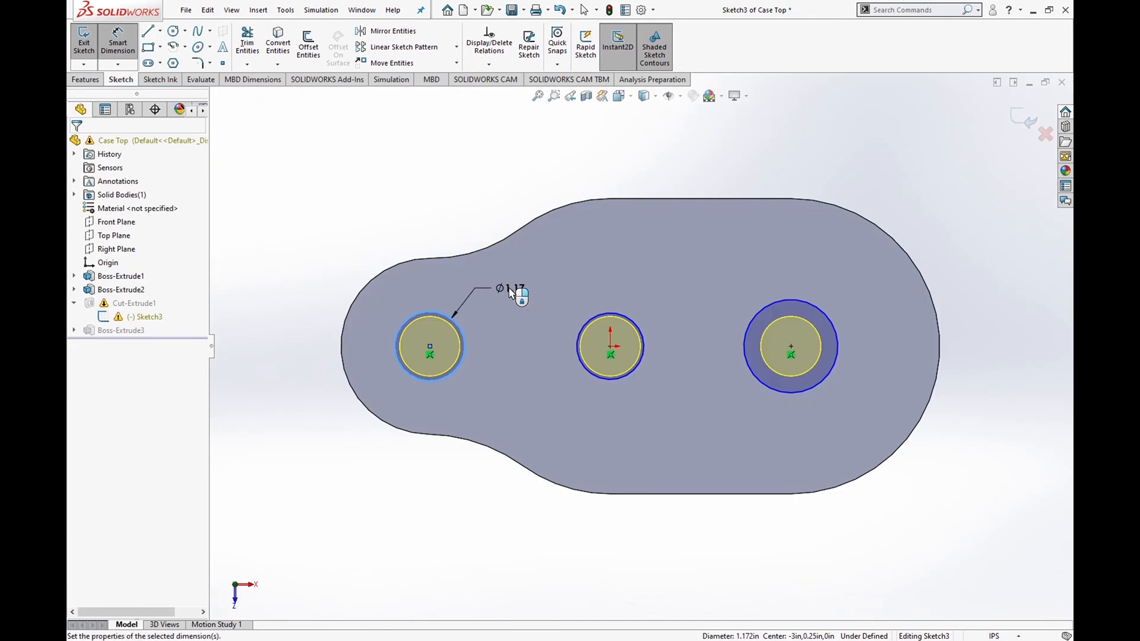
{"action": "left_click", "coordinate": [509, 289]}
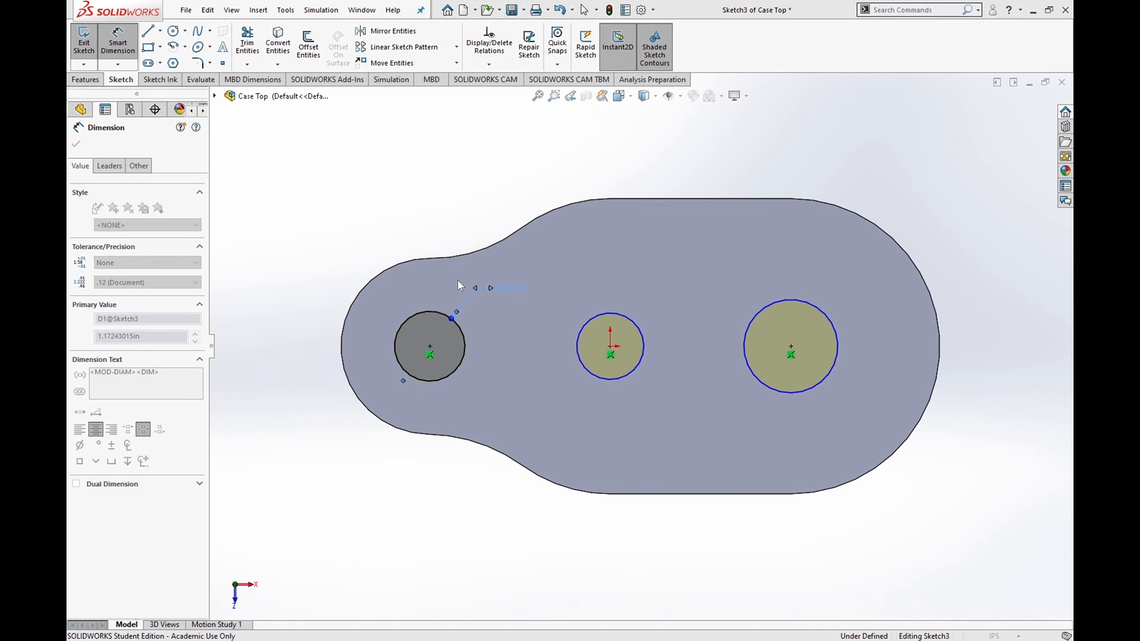
{"action": "type", "text": "1"}
{"action": "key", "text": "Return"}
{"action": "left_click", "coordinate": [625, 318]}
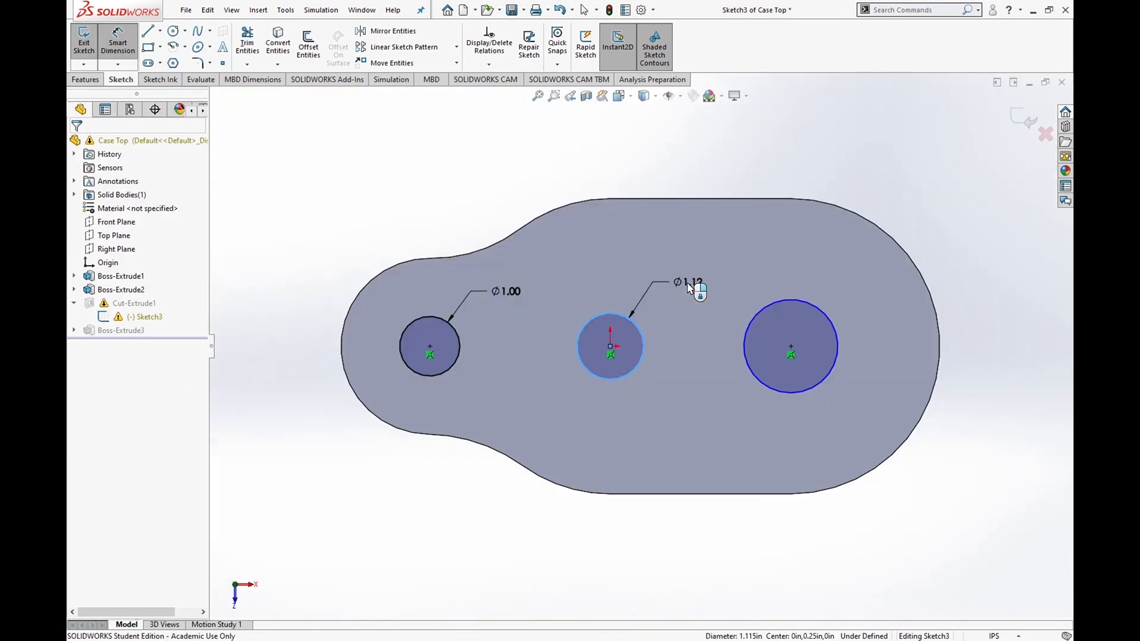
{"action": "left_click", "coordinate": [689, 287]}
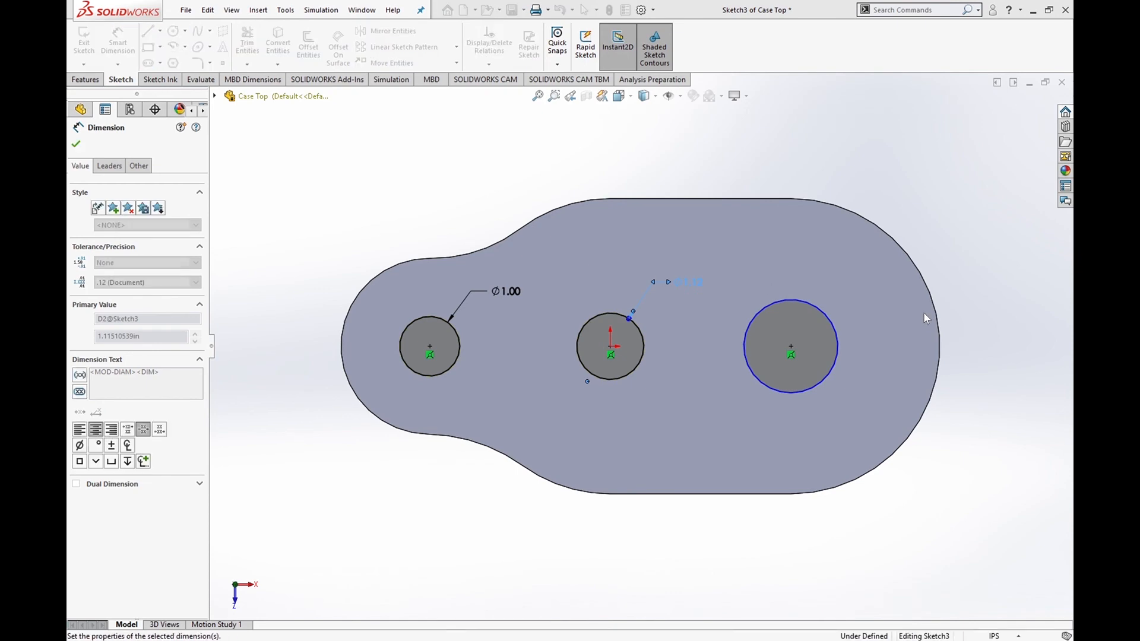
{"action": "type", "text": "2"}
{"action": "key", "text": "Return"}
- Set the large-end shaft hole circle's diameter to 3 in and finish the cut's sketch
{"action": "left_click", "coordinate": [833, 325]}
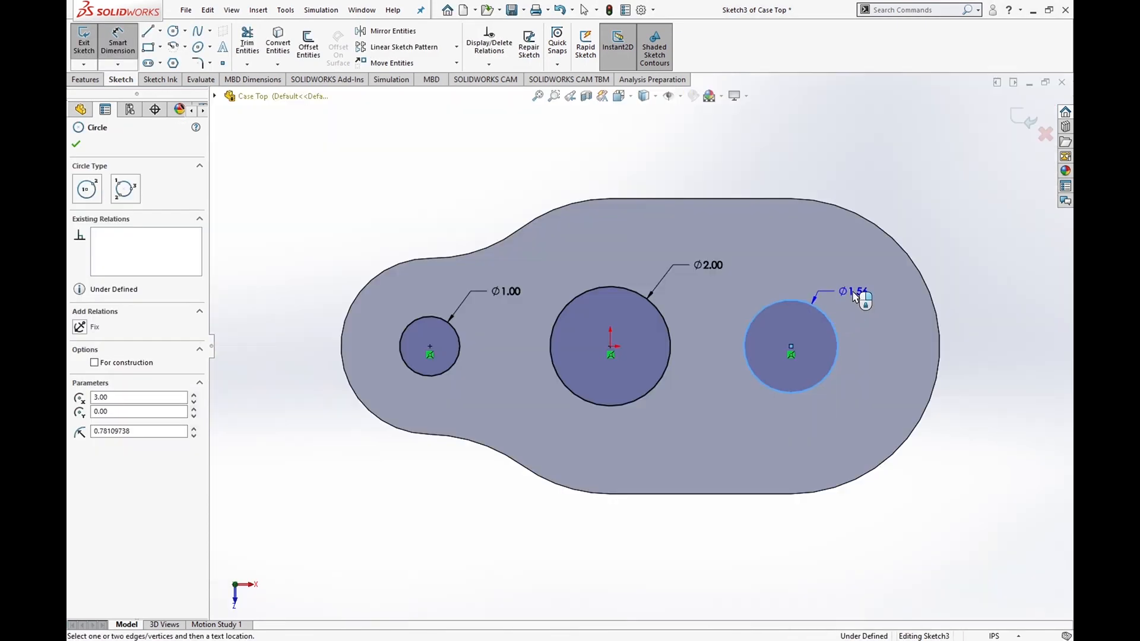
{"action": "left_click", "coordinate": [853, 291]}
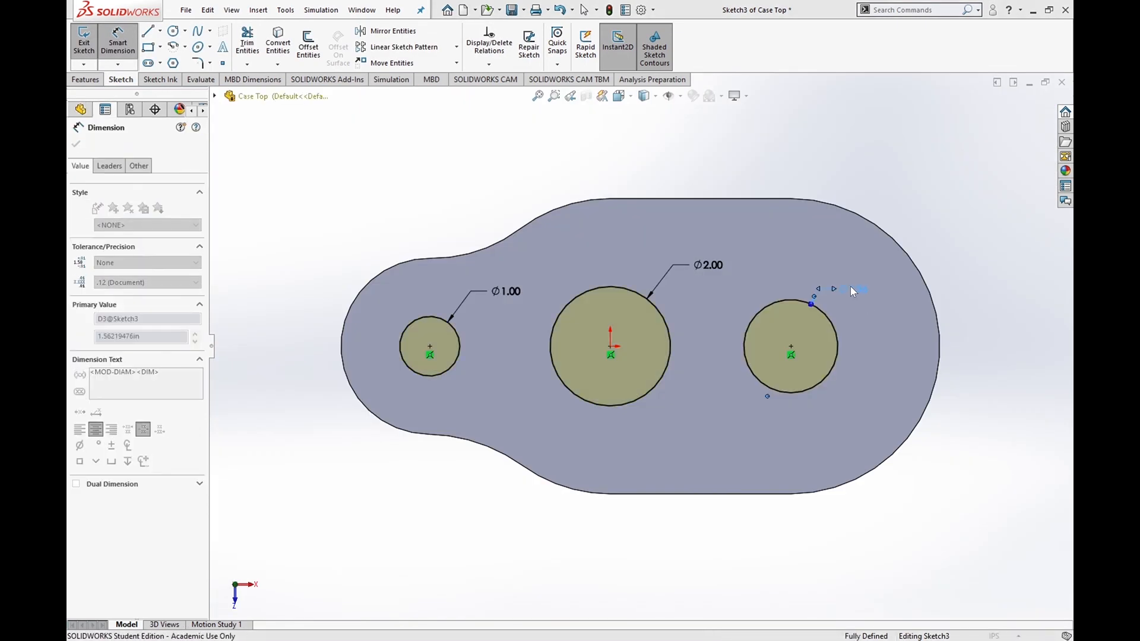
{"action": "type", "text": "3"}
{"action": "key", "text": "Return"}
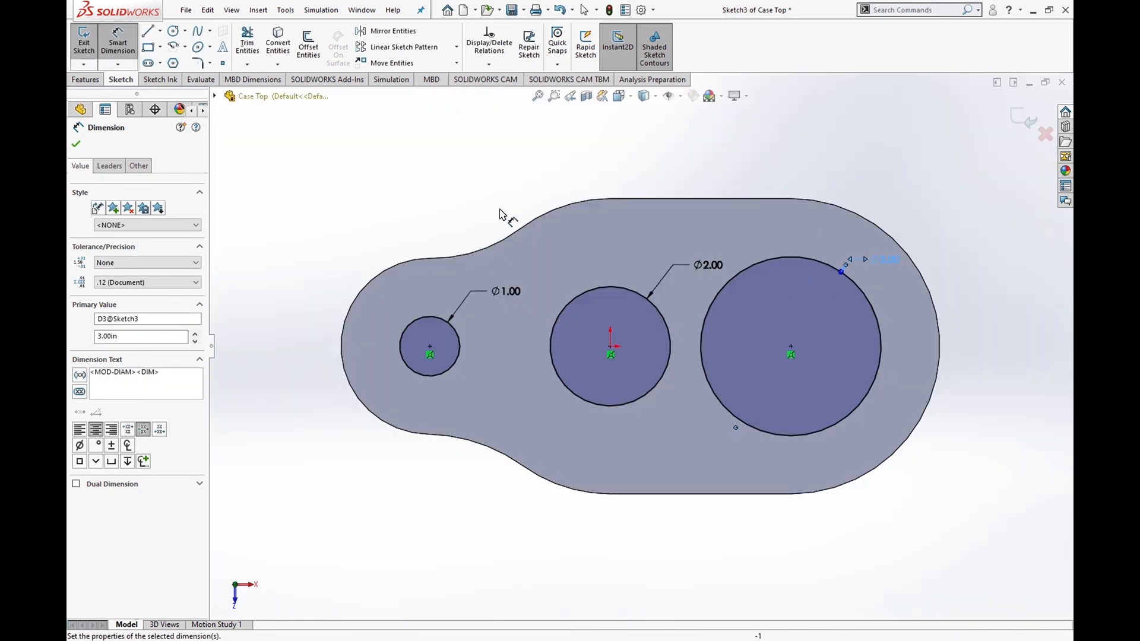
{"action": "key", "text": "Escape"}
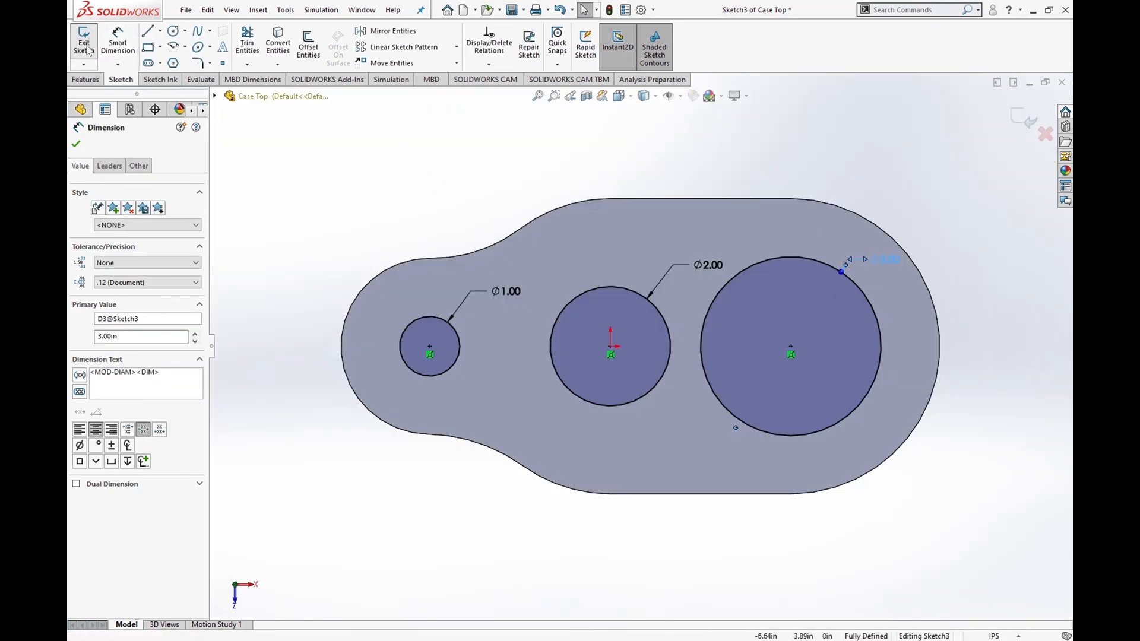
{"action": "left_click", "coordinate": [83, 43]}
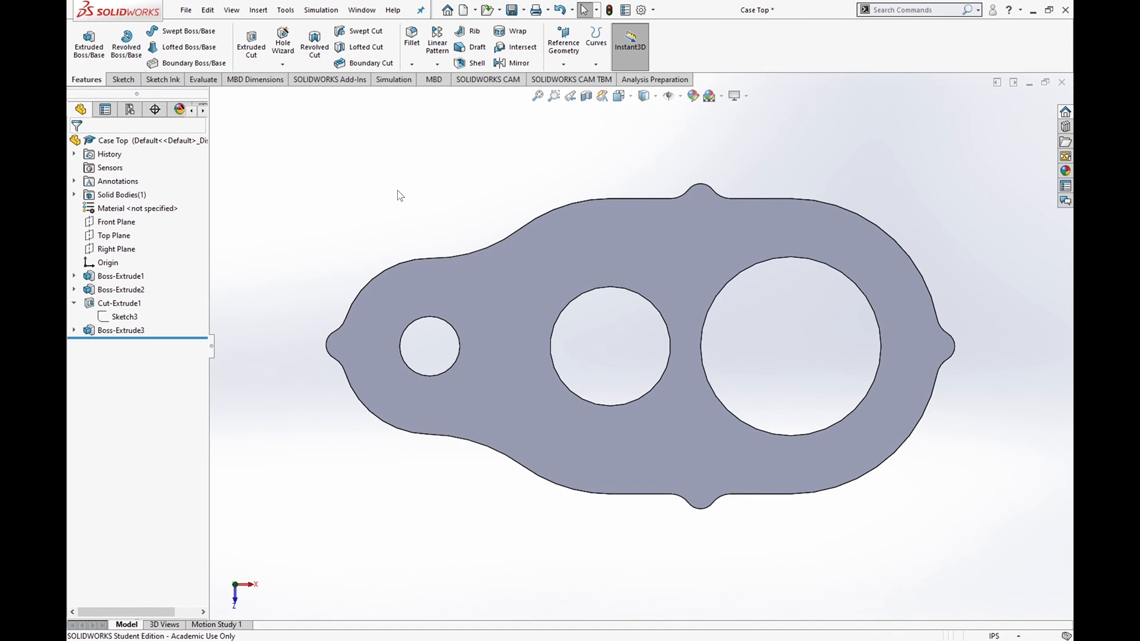
{"action": "middle_click_drag", "start_coordinate": [445, 267], "coordinate": [484, 306]}
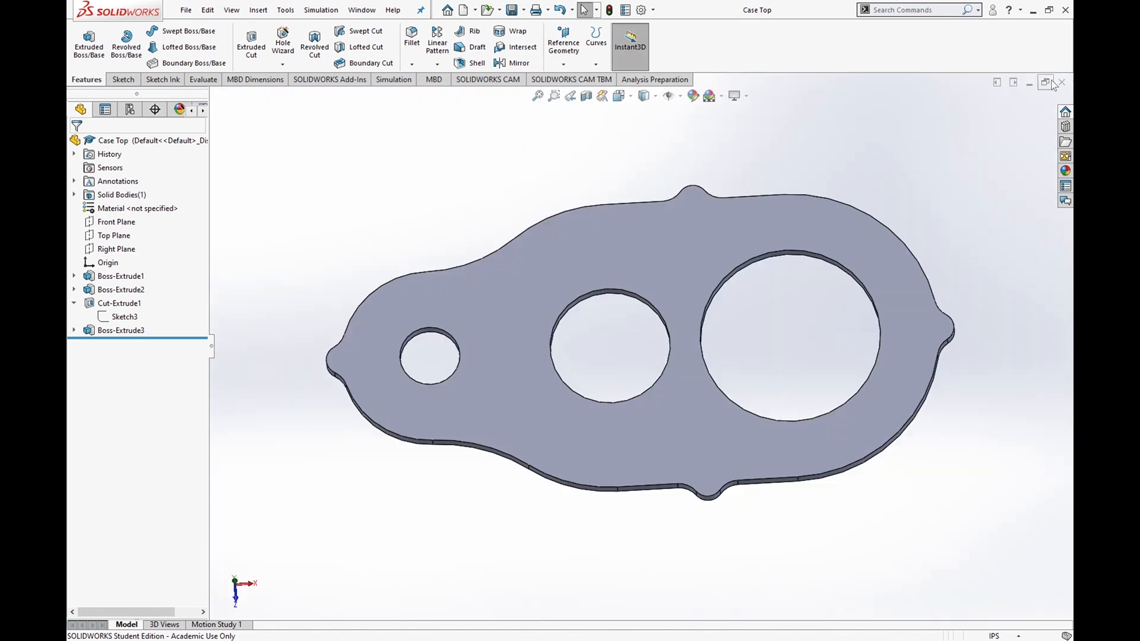
- Close the Case Top part, open GB Assembly and insert the Case Top component above the gears
{"action": "left_click", "coordinate": [1061, 82]}
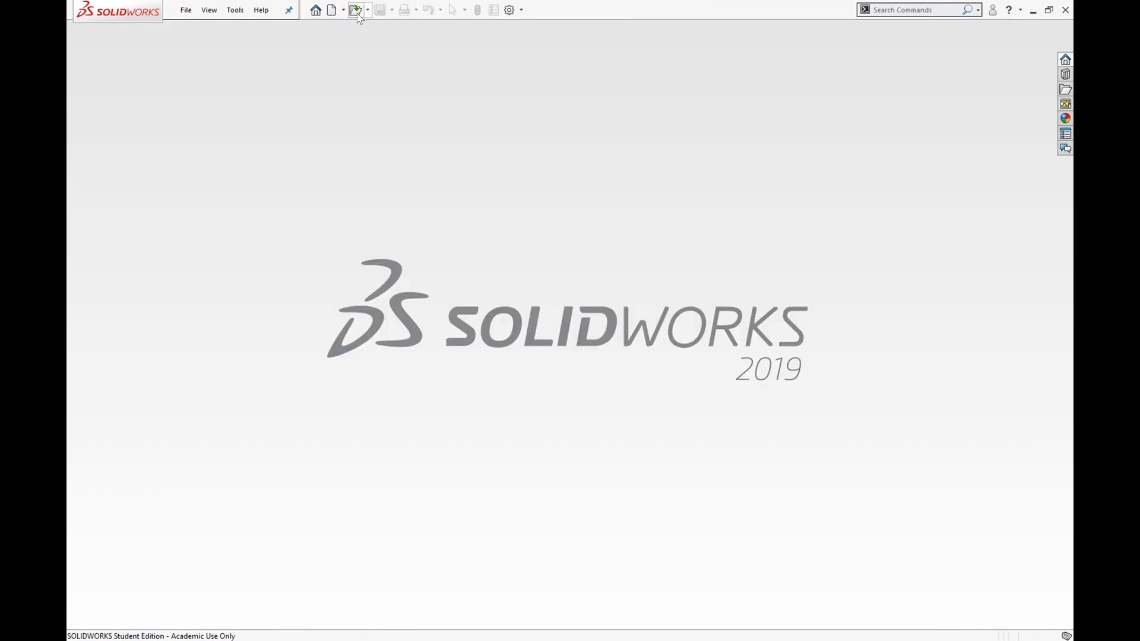
{"action": "left_click", "coordinate": [355, 11]}
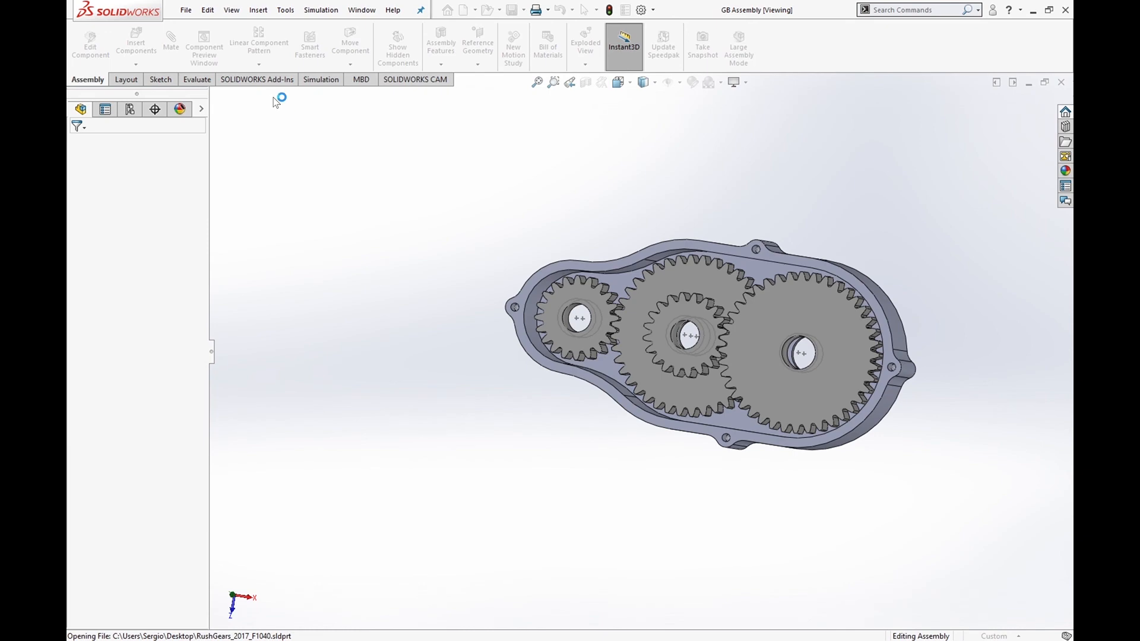
{"action": "left_click", "coordinate": [136, 45]}
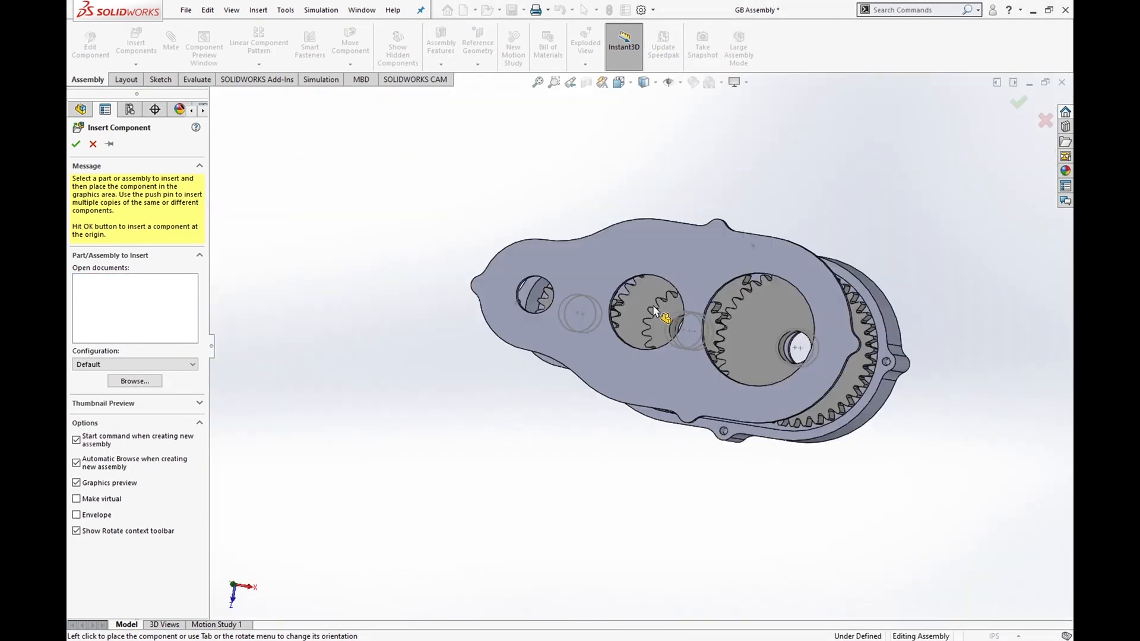
{"action": "left_click", "coordinate": [653, 304]}
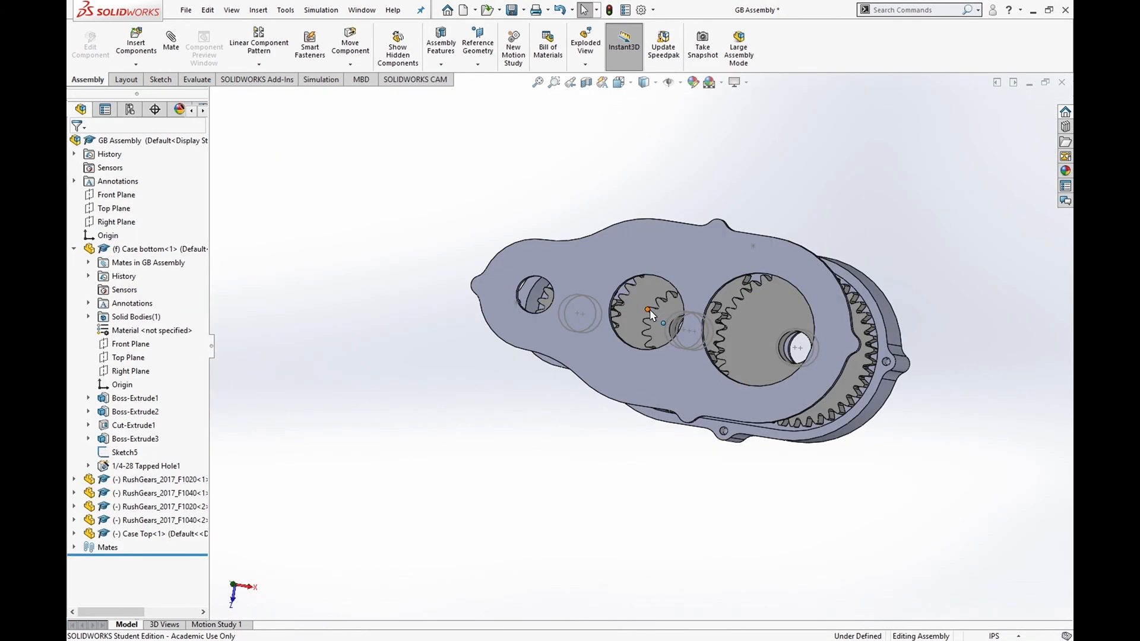
- Add a Coincident mate between the cover's underside and the case bottom's rim face
{"action": "middle_click_drag", "start_coordinate": [473, 154], "coordinate": [484, 50]}
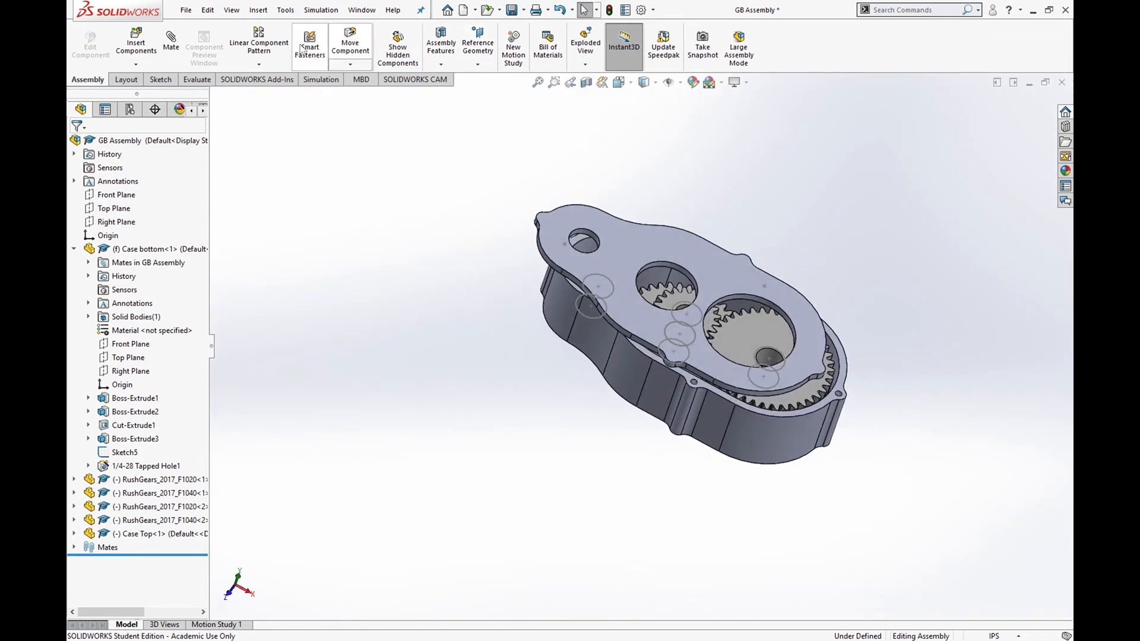
{"action": "left_click", "coordinate": [173, 55]}
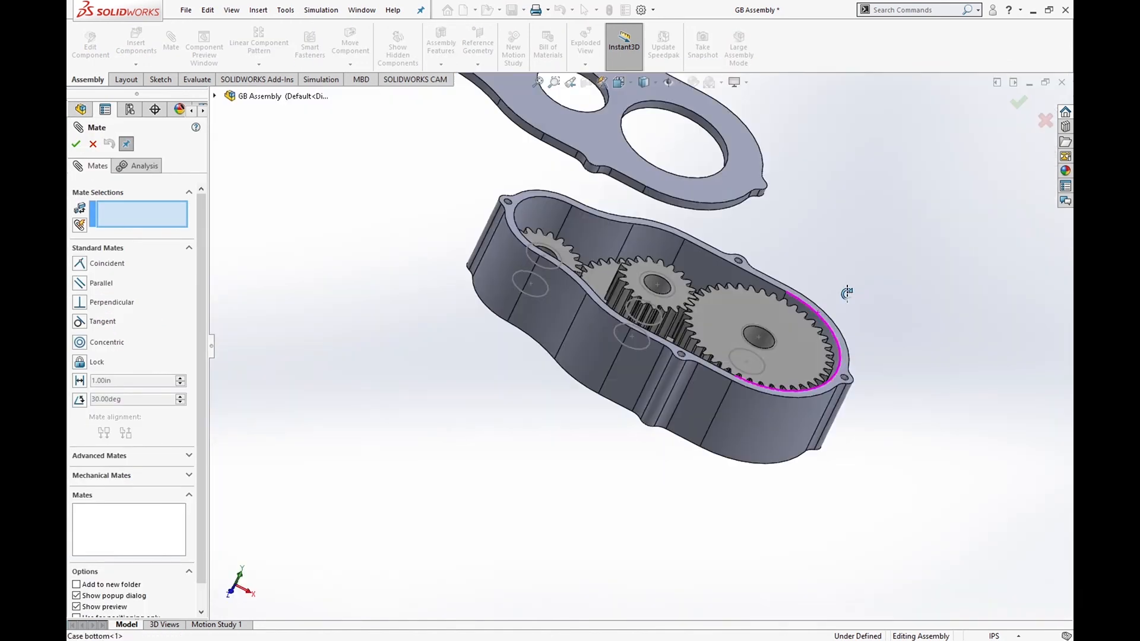
{"action": "mouse_move", "coordinate": [846, 294]}
{"action": "middle_mouse_down"}
{"action": "mouse_move", "coordinate": [944, 224]}
{"action": "mouse_move", "coordinate": [878, 255]}
{"action": "mouse_move", "coordinate": [841, 296]}
{"action": "middle_mouse_up"}
{"action": "left_click", "coordinate": [719, 134]}
{"action": "left_click", "coordinate": [848, 310]}
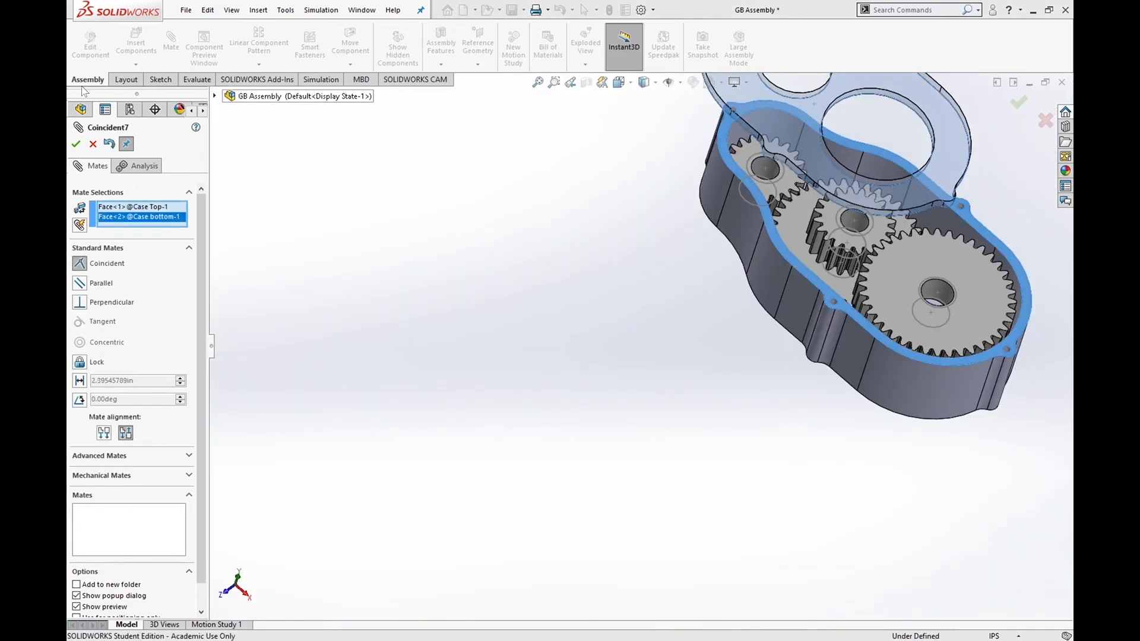
{"action": "left_click", "coordinate": [76, 144]}
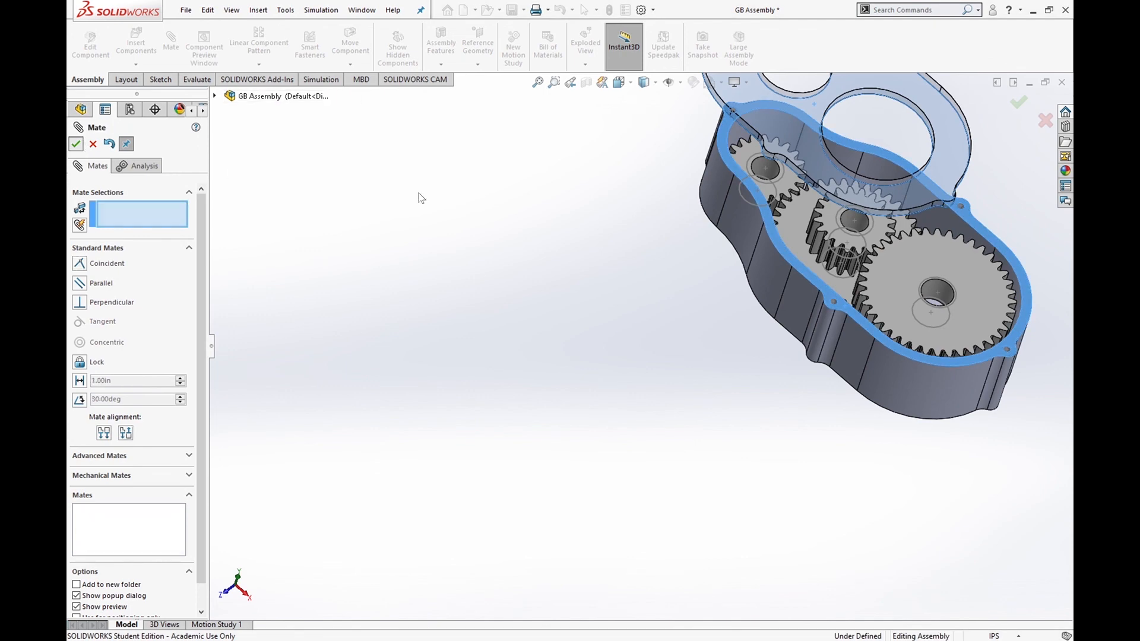
- Add a Concentric mate between the cover's 3 in hole and the bore of the large end gear
{"action": "left_click", "coordinate": [868, 96]}
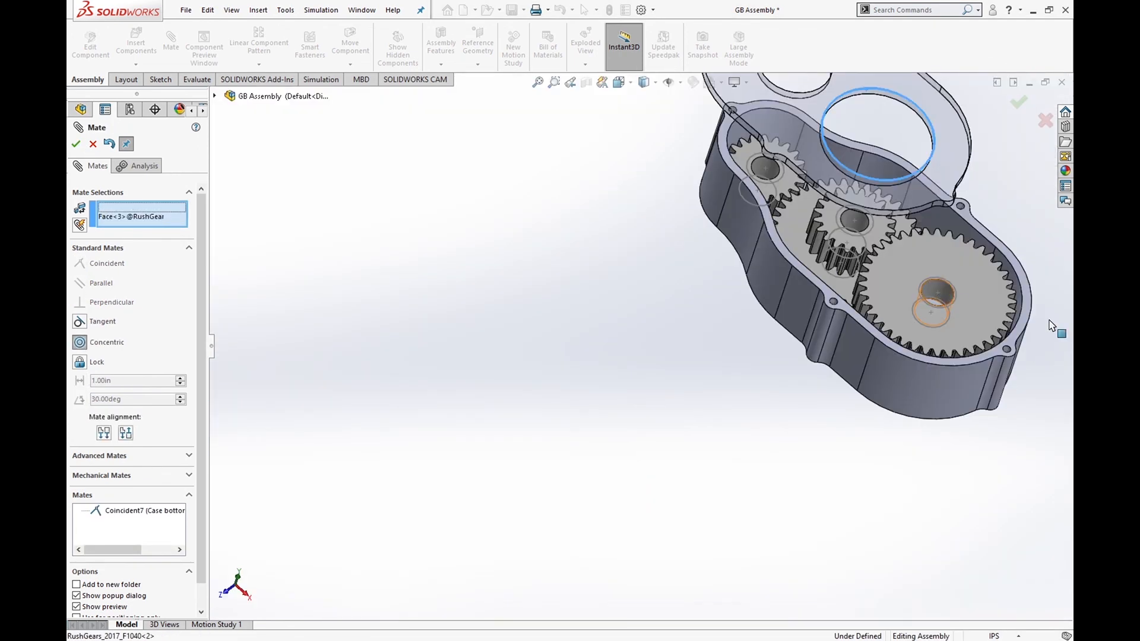
{"action": "left_click", "coordinate": [936, 292]}
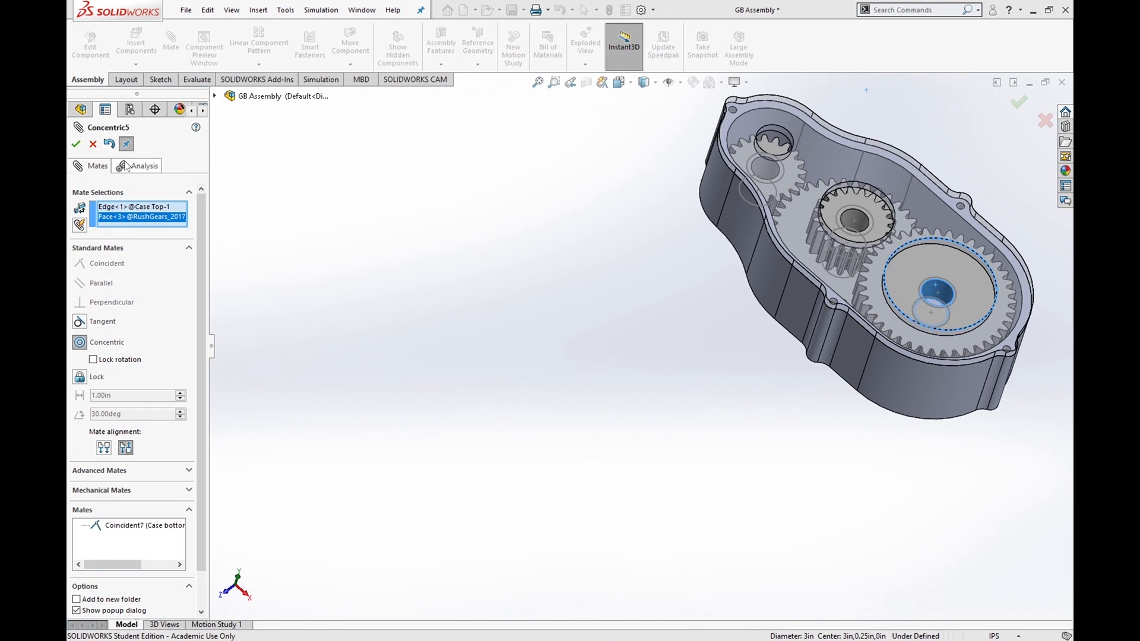
{"action": "left_click", "coordinate": [76, 143]}
- Add a Concentric mate between the cover's 1 in hole and the small end gear's bore, and finish mating
{"action": "scroll", "coordinate": [743, 166], "scroll_direction": "down", "scroll_amount": 5}
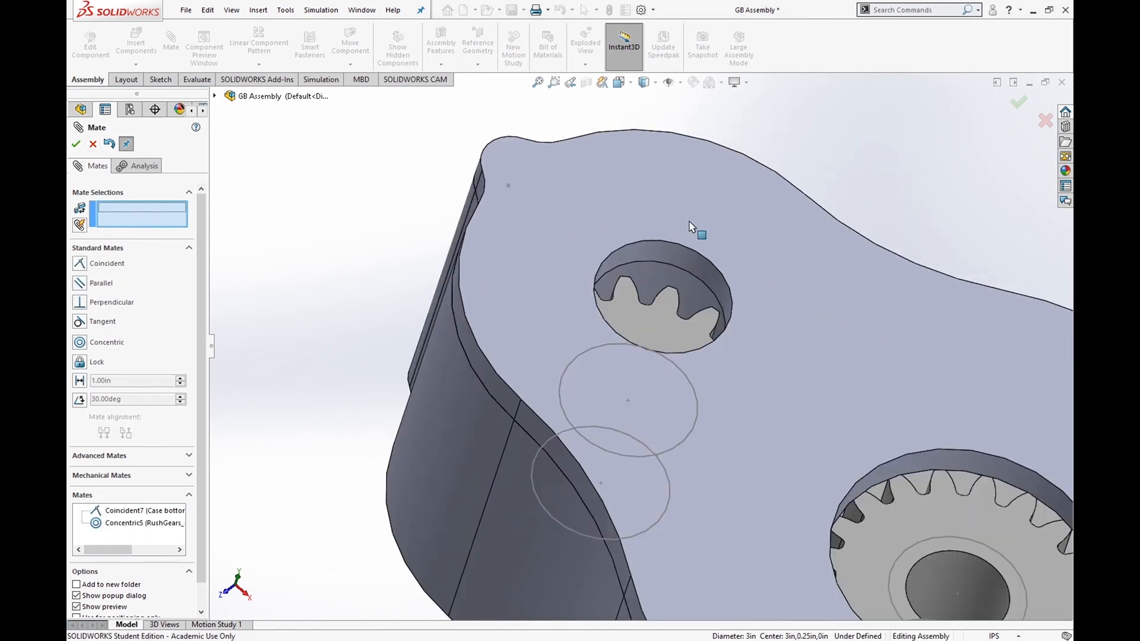
{"action": "left_click", "coordinate": [656, 263]}
{"action": "scroll", "coordinate": [751, 234], "scroll_direction": "up", "scroll_amount": 5}
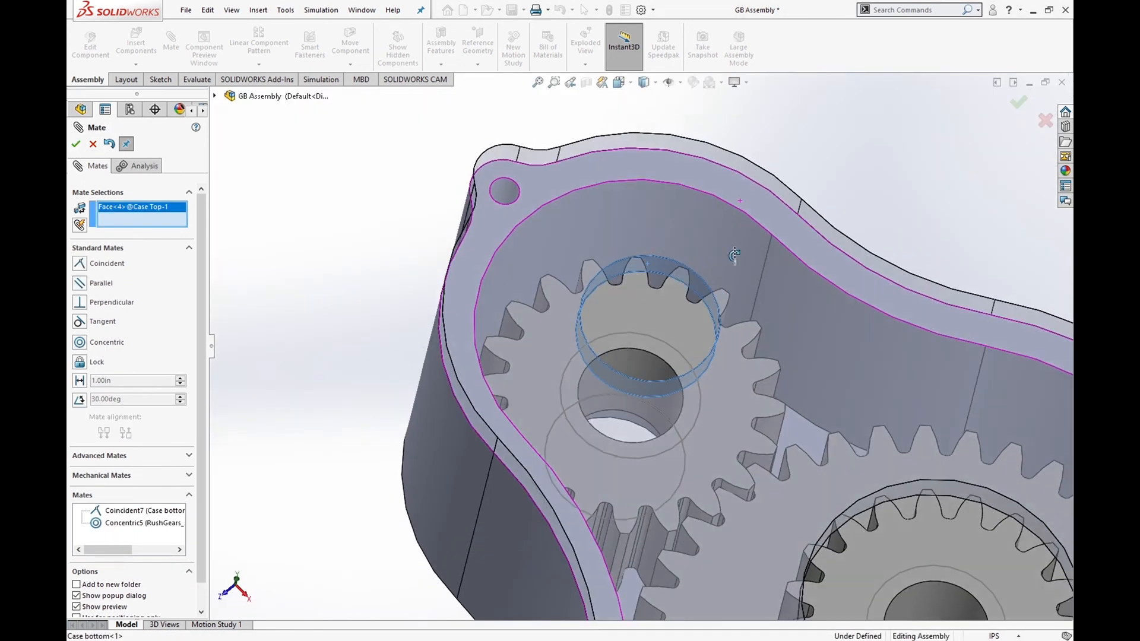
{"action": "middle_click_drag", "start_coordinate": [750, 234], "coordinate": [714, 319]}
{"action": "left_click", "coordinate": [618, 339]}
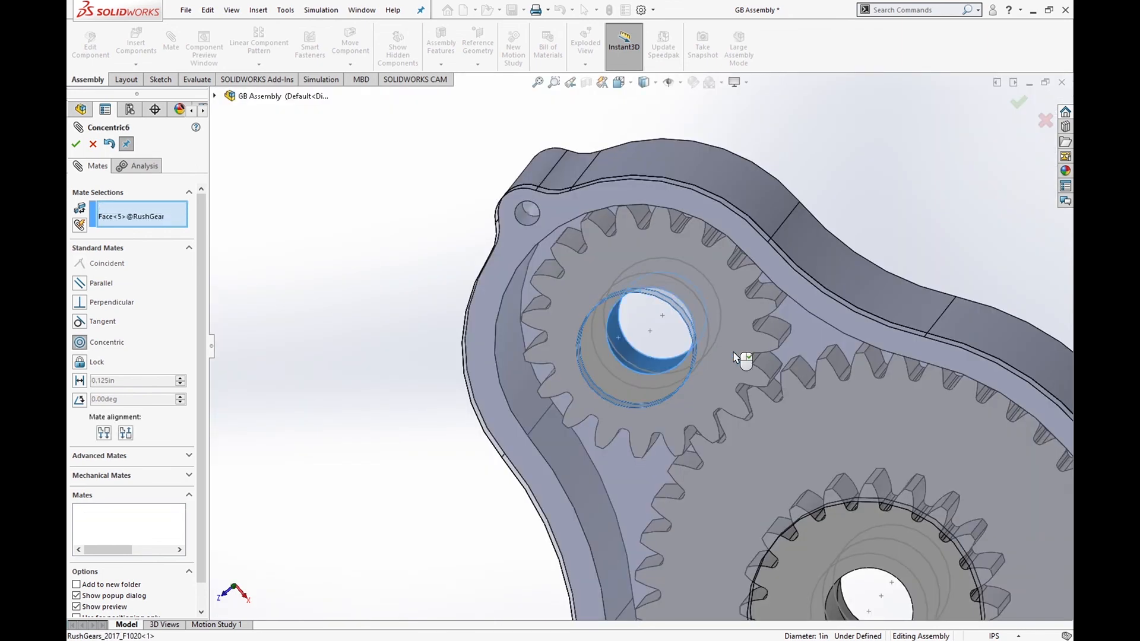
{"action": "left_click", "coordinate": [76, 144]}
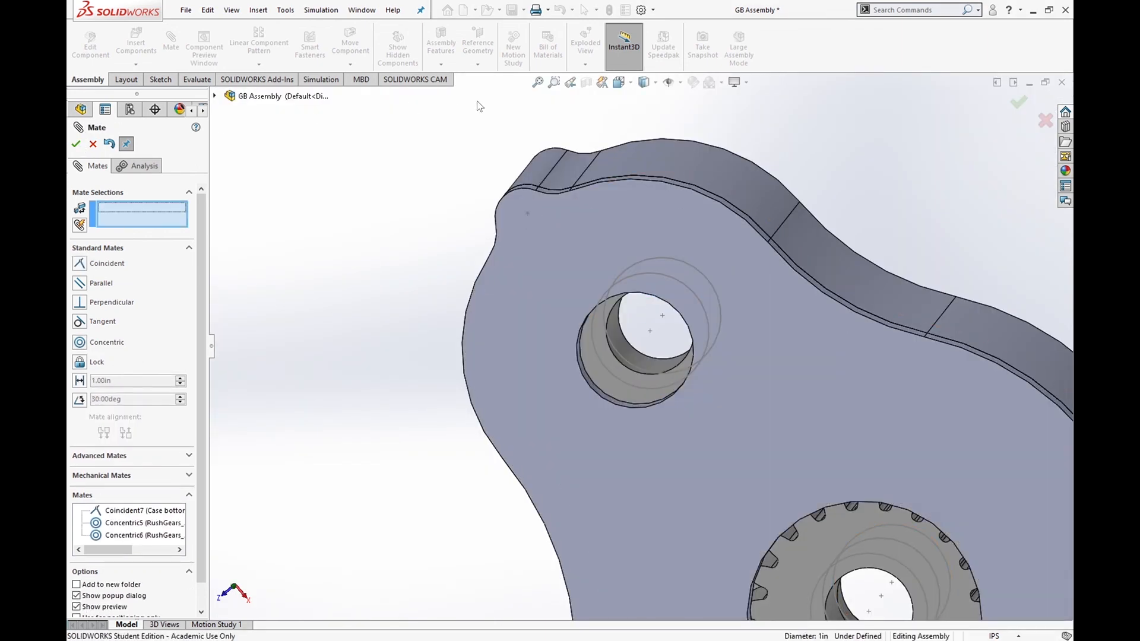
{"action": "scroll", "coordinate": [330, 270], "scroll_direction": "up", "scroll_amount": 1}
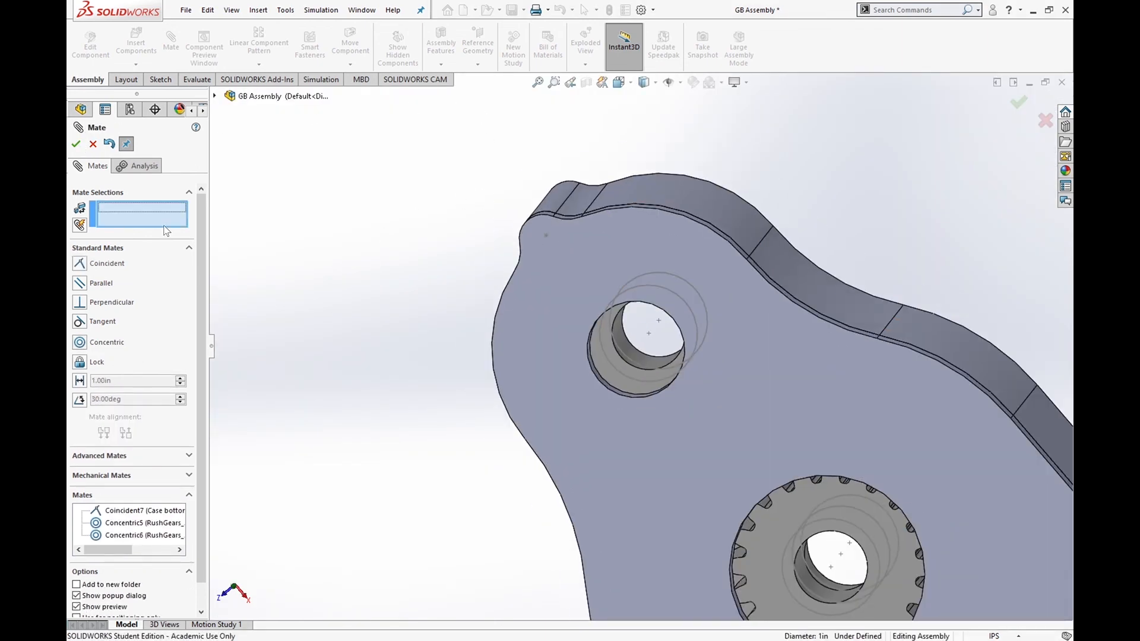
{"action": "left_click", "coordinate": [76, 143]}
- Open the Case Top part for editing from the assembly
{"action": "middle_click_drag", "start_coordinate": [575, 389], "coordinate": [687, 191]}
{"action": "scroll", "coordinate": [687, 191], "scroll_direction": "up", "scroll_amount": 7}
{"action": "middle_click_drag", "start_coordinate": [824, 344], "coordinate": [730, 377]}
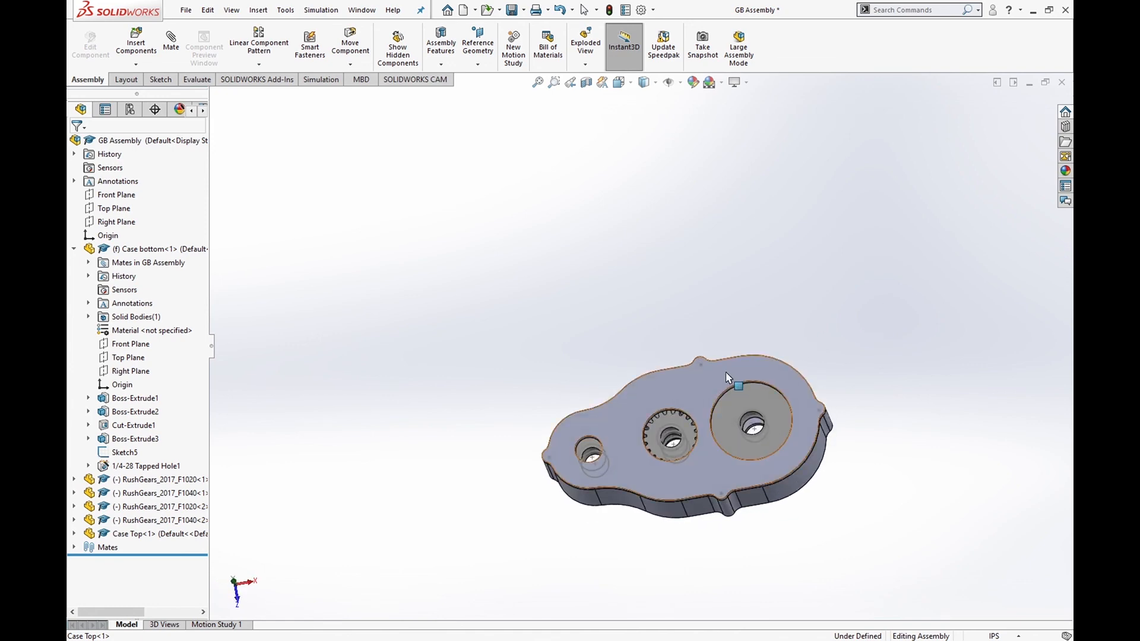
{"action": "left_click", "coordinate": [712, 389]}
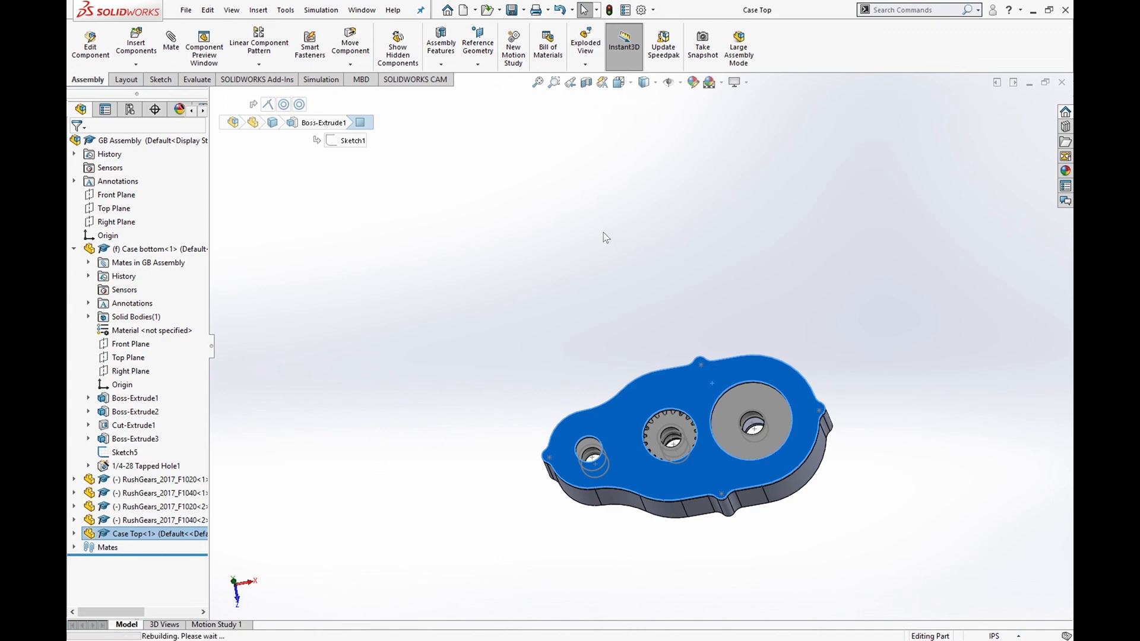
{"action": "scroll", "coordinate": [659, 197], "scroll_direction": "down", "scroll_amount": 3}
{"action": "scroll", "coordinate": [658, 199], "scroll_direction": "up", "scroll_amount": 5}
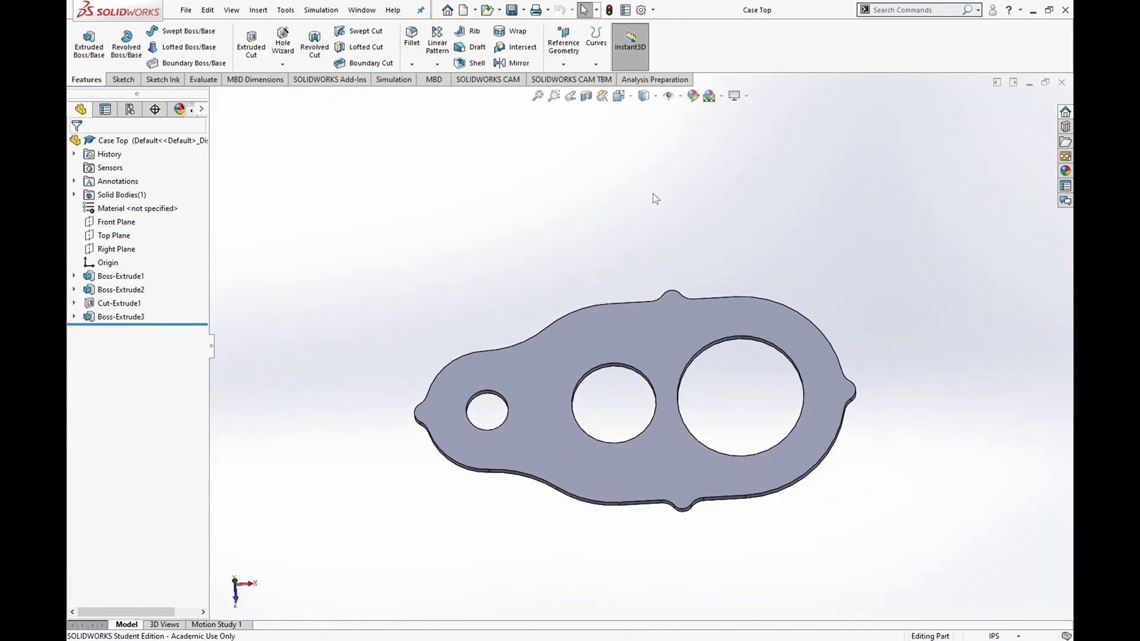
- Start an Extruded Cut sketch on the cover's flat face and draw a circle about 0.11 in in radius inside the small-end boss
{"action": "left_click", "coordinate": [252, 42]}
{"action": "left_click", "coordinate": [672, 330]}
{"action": "left_click", "coordinate": [644, 96]}
{"action": "left_click", "coordinate": [688, 169]}
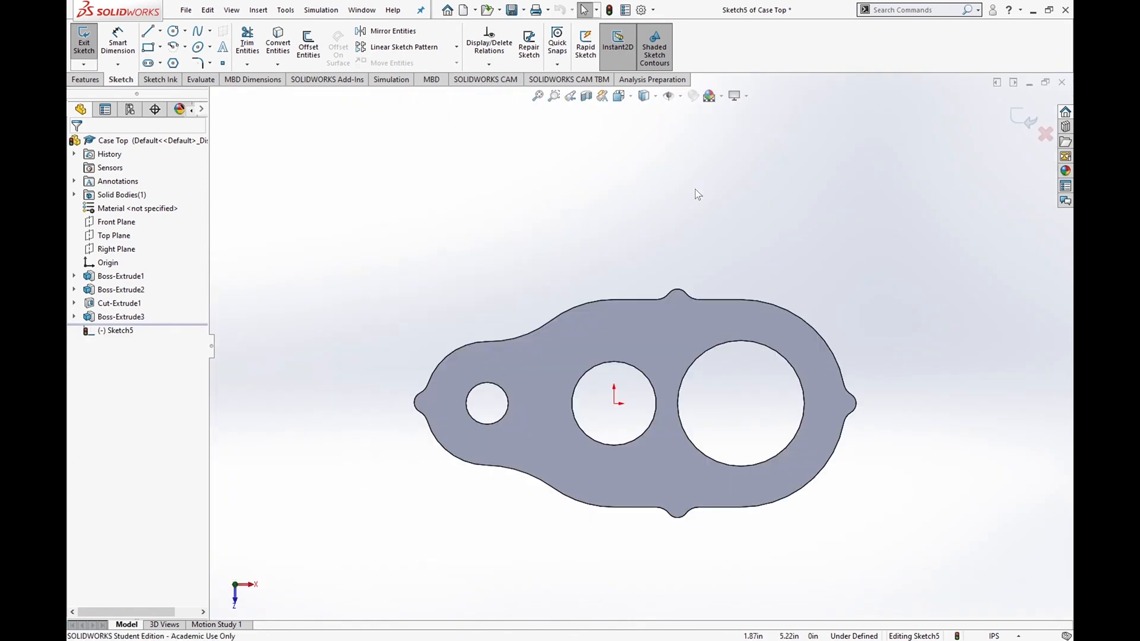
{"action": "left_click", "coordinate": [173, 31]}
{"action": "scroll", "coordinate": [434, 408], "scroll_direction": "down", "scroll_amount": 5}
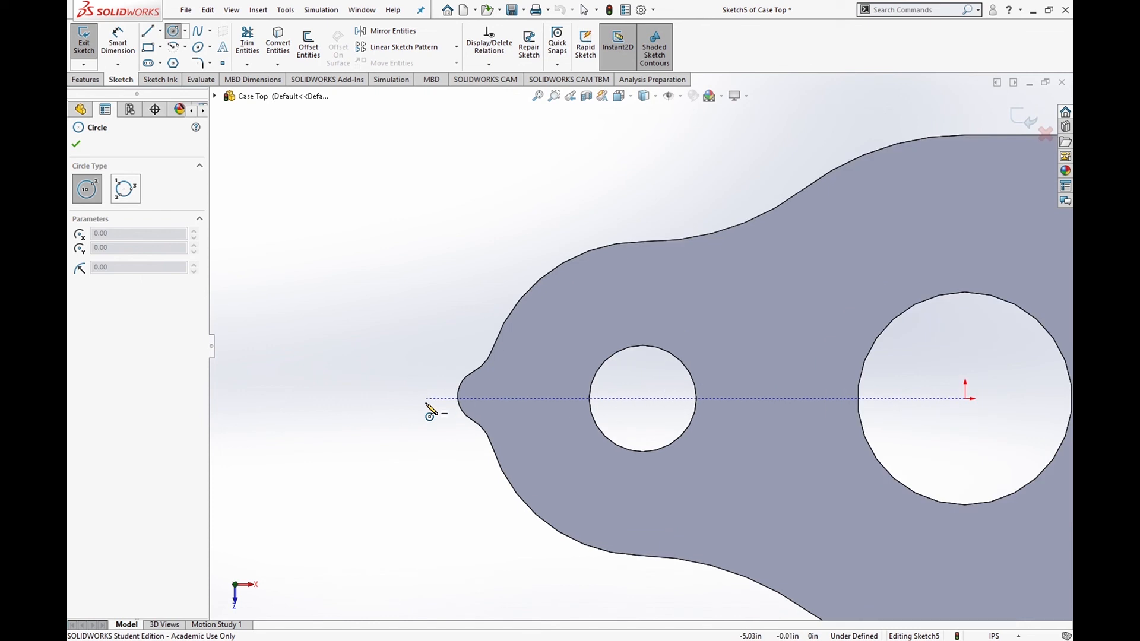
{"action": "left_click", "coordinate": [485, 396]}
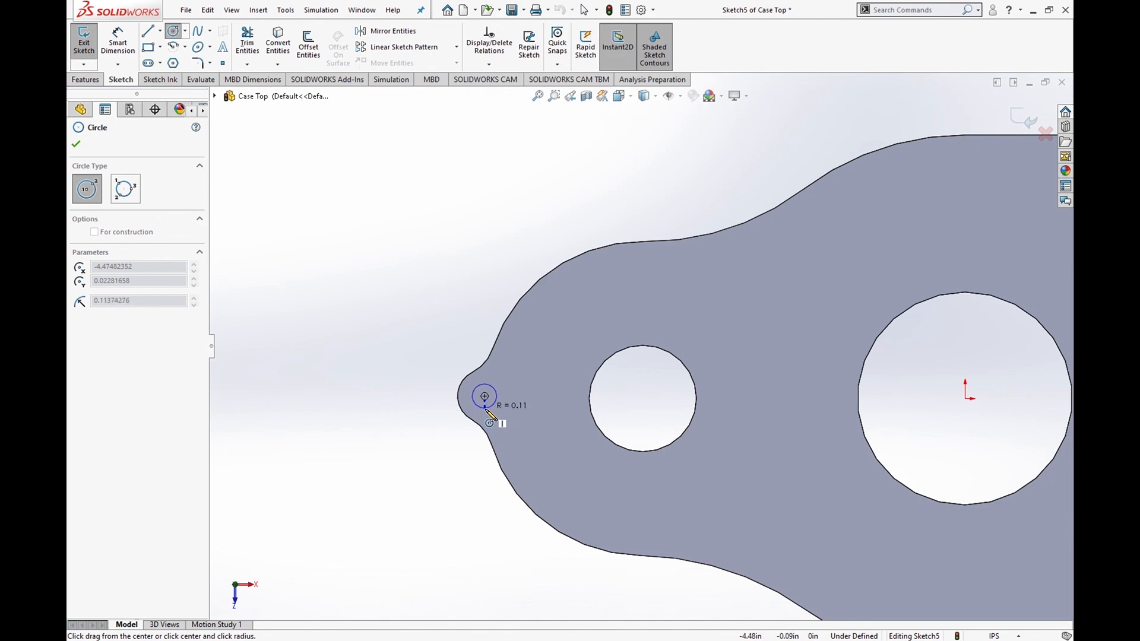
{"action": "left_click", "coordinate": [495, 402]}
- Draw a circle about 0.09 in in radius centered in the boss on the cover's upper straight edge
{"action": "scroll", "coordinate": [639, 346], "scroll_direction": "up", "scroll_amount": 4}
{"action": "scroll", "coordinate": [834, 275], "scroll_direction": "down", "scroll_amount": 4}
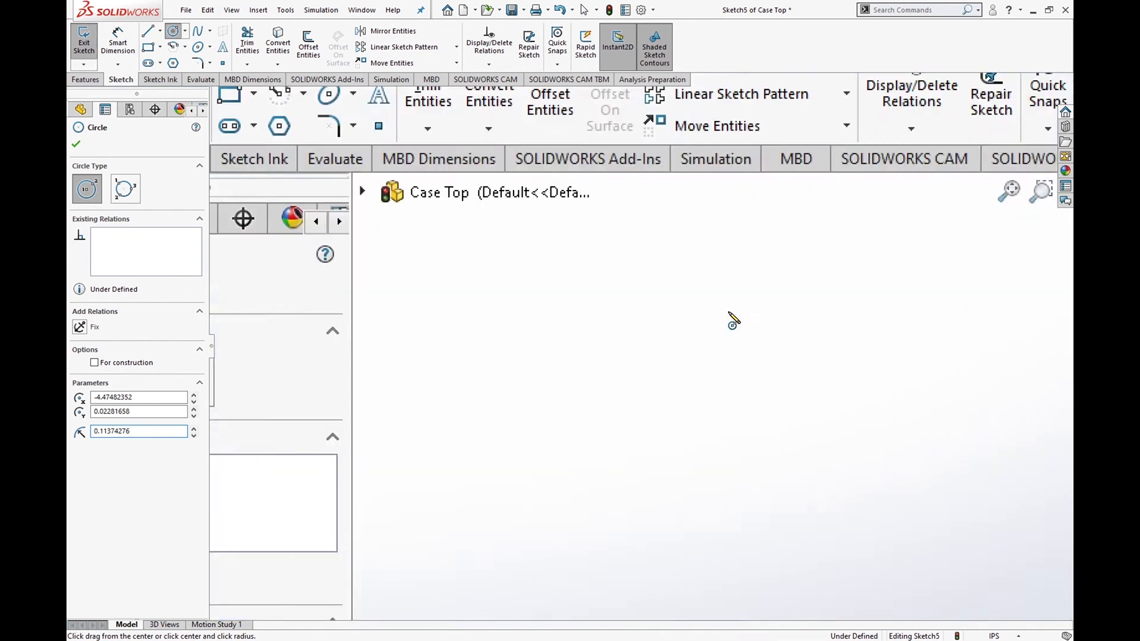
{"action": "left_click", "coordinate": [727, 311]}
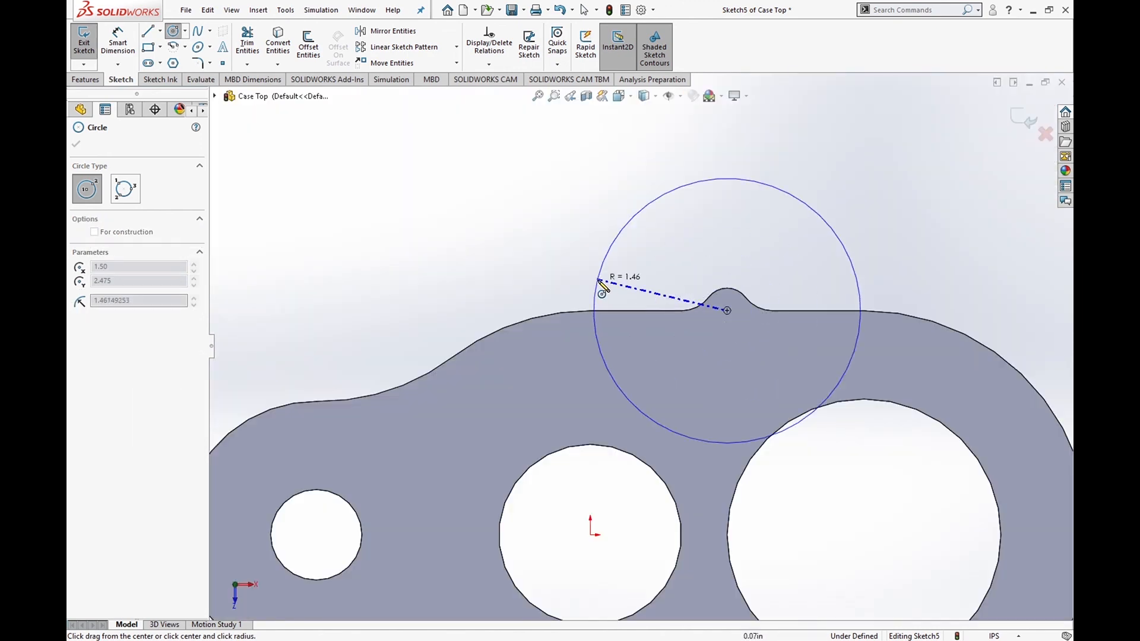
{"action": "scroll", "coordinate": [636, 339], "scroll_direction": "up", "scroll_amount": 2}
{"action": "scroll", "coordinate": [702, 336], "scroll_direction": "up", "scroll_amount": 4}
{"action": "scroll", "coordinate": [675, 333], "scroll_direction": "down", "scroll_amount": 8}
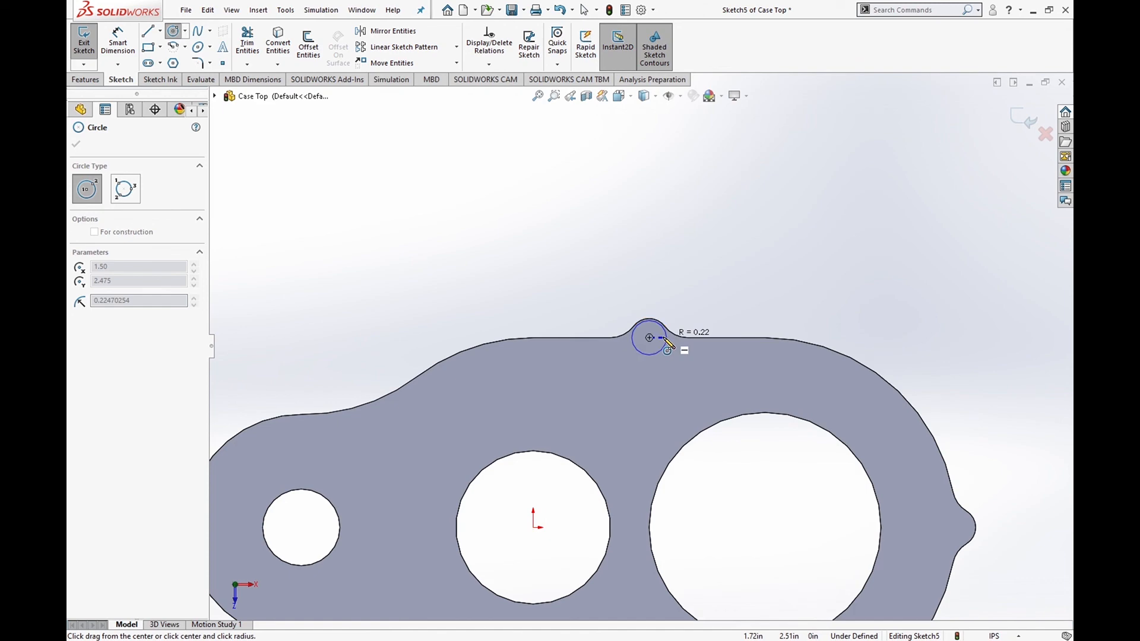
{"action": "left_click", "coordinate": [651, 355]}
{"action": "scroll", "coordinate": [593, 313], "scroll_direction": "up", "scroll_amount": 5}
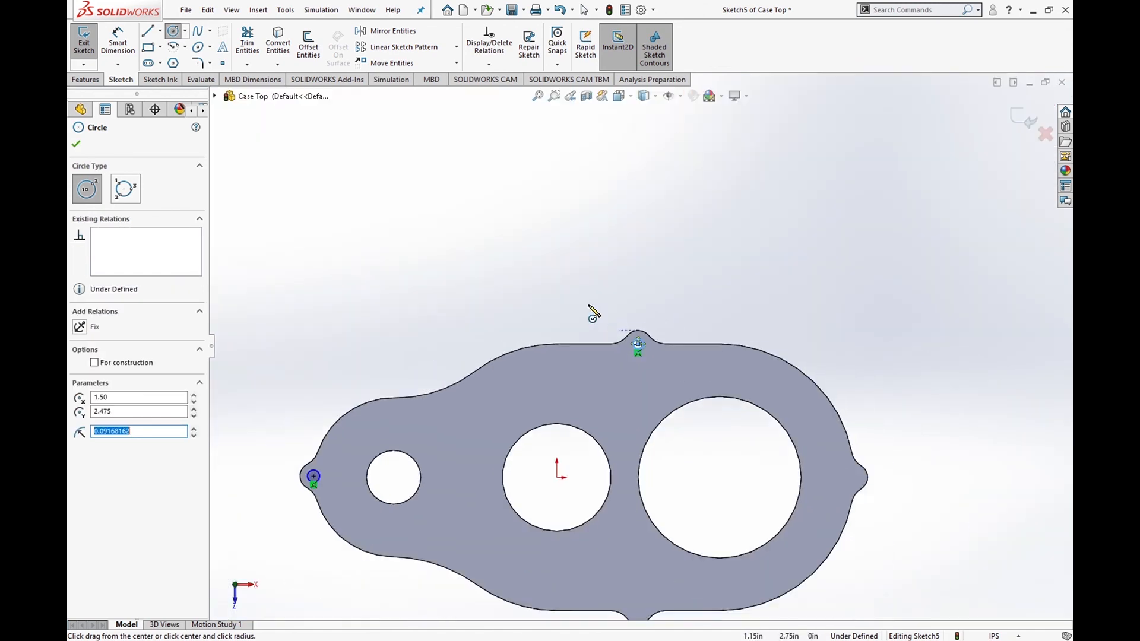
- Draw a circle about 0.13 in in radius centered in the boss at the cover's large end
{"action": "scroll", "coordinate": [807, 447], "scroll_direction": "down", "scroll_amount": 5}
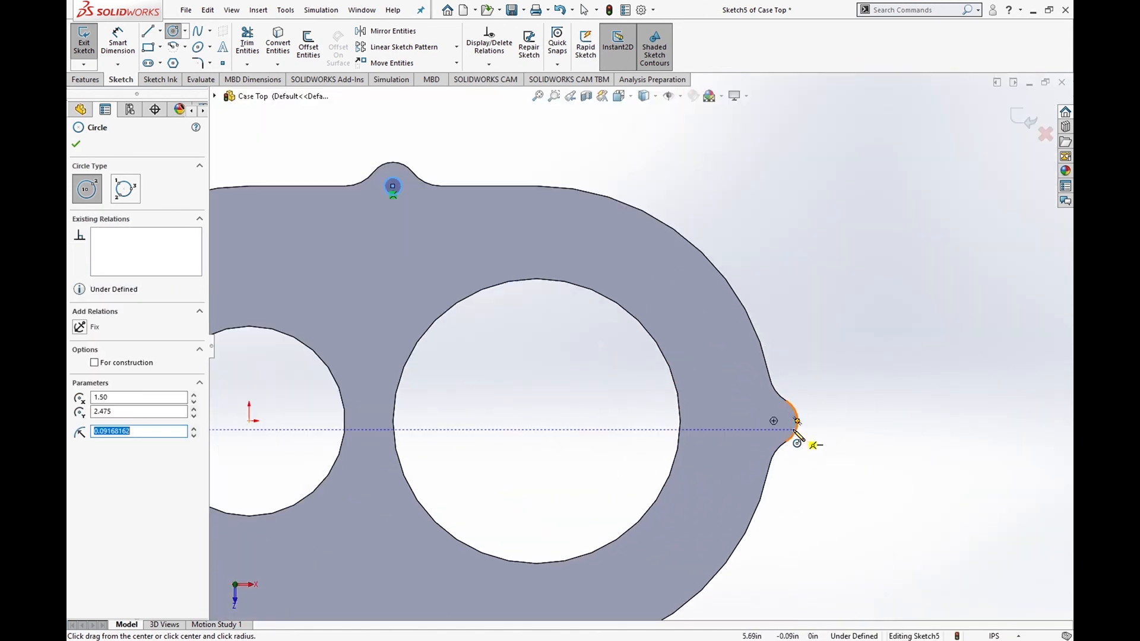
{"action": "left_click", "coordinate": [774, 421]}
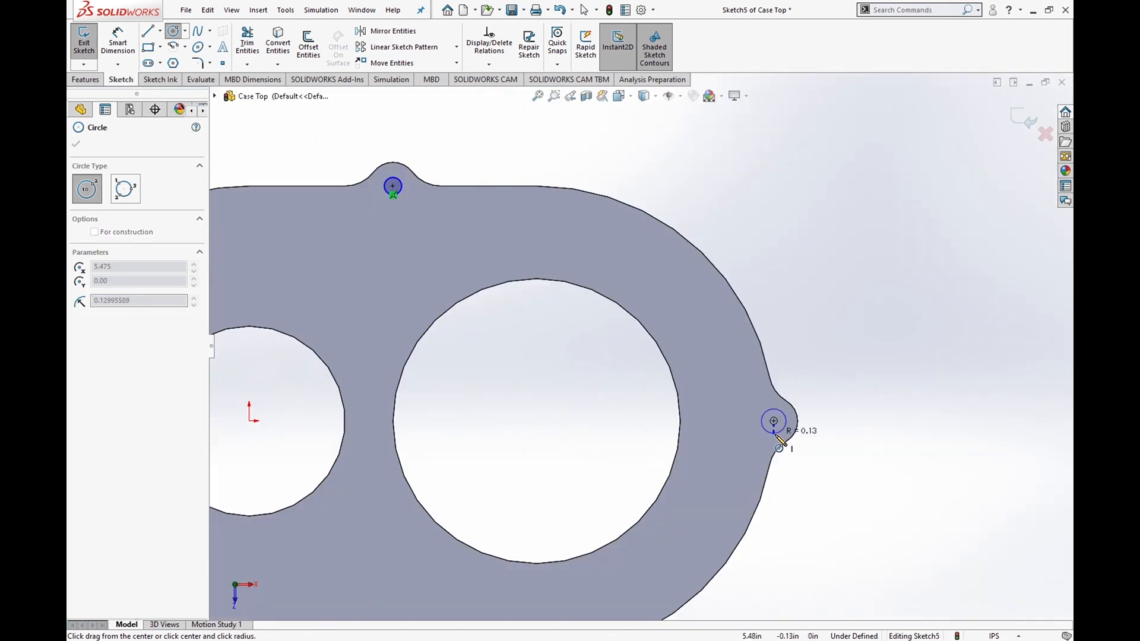
{"action": "left_click", "coordinate": [775, 435]}
- Draw a circle about 0.12 in in radius centered in the boss on the cover's lower straight edge
{"action": "scroll", "coordinate": [666, 382], "scroll_direction": "up", "scroll_amount": 7}
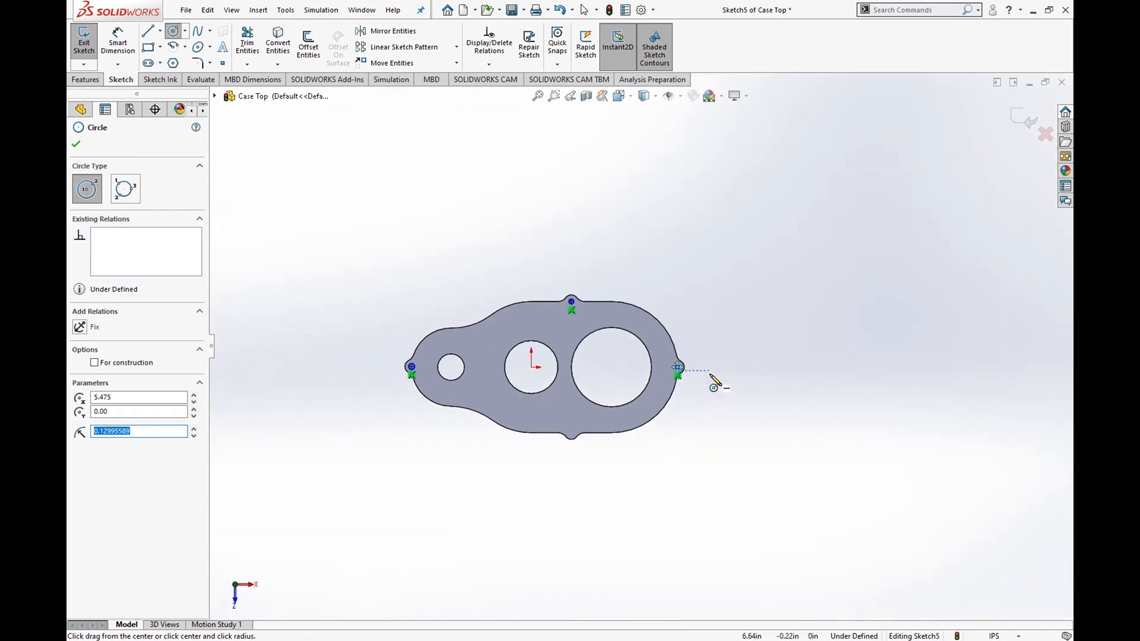
{"action": "scroll", "coordinate": [518, 433], "scroll_direction": "down", "scroll_amount": 3}
{"action": "scroll", "coordinate": [572, 438], "scroll_direction": "up", "scroll_amount": 3}
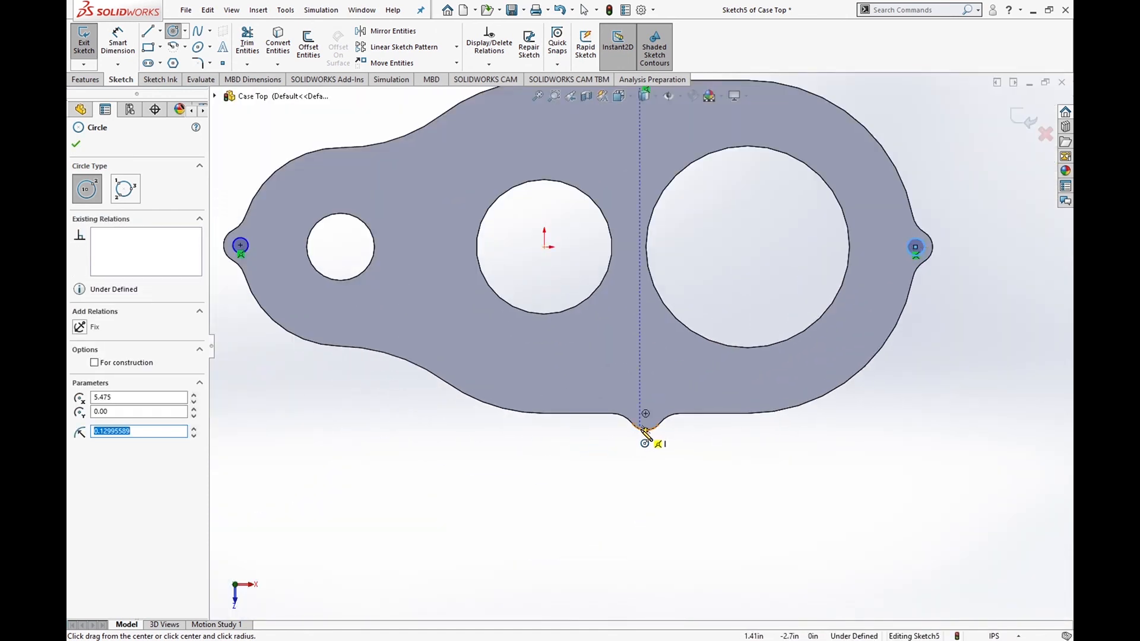
{"action": "left_click", "coordinate": [646, 414]}
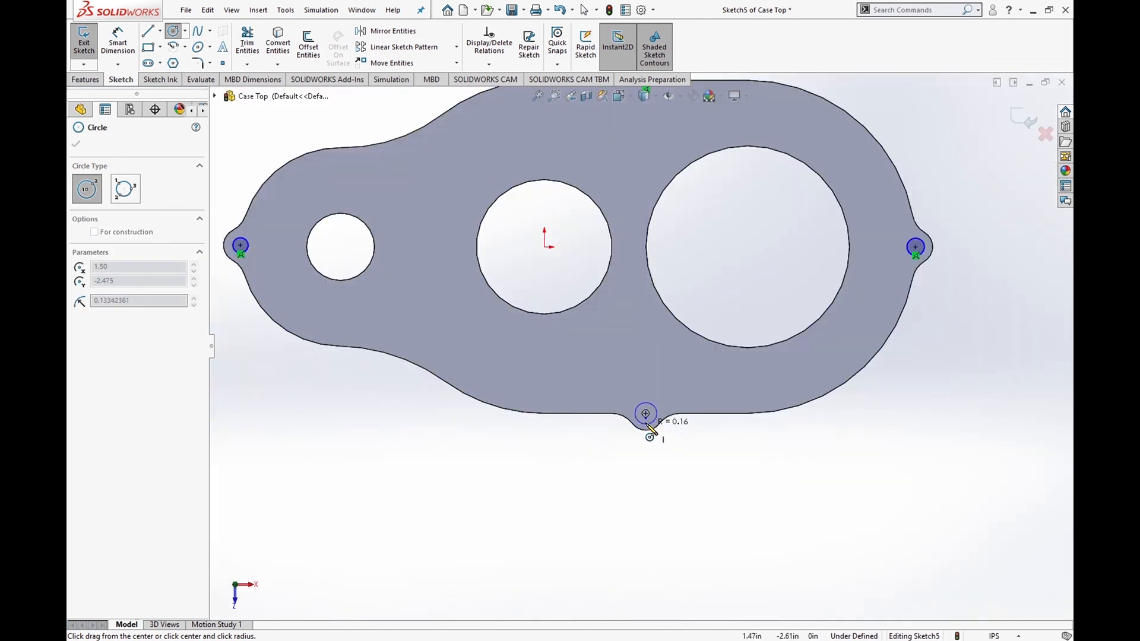
{"action": "left_click", "coordinate": [649, 426]}
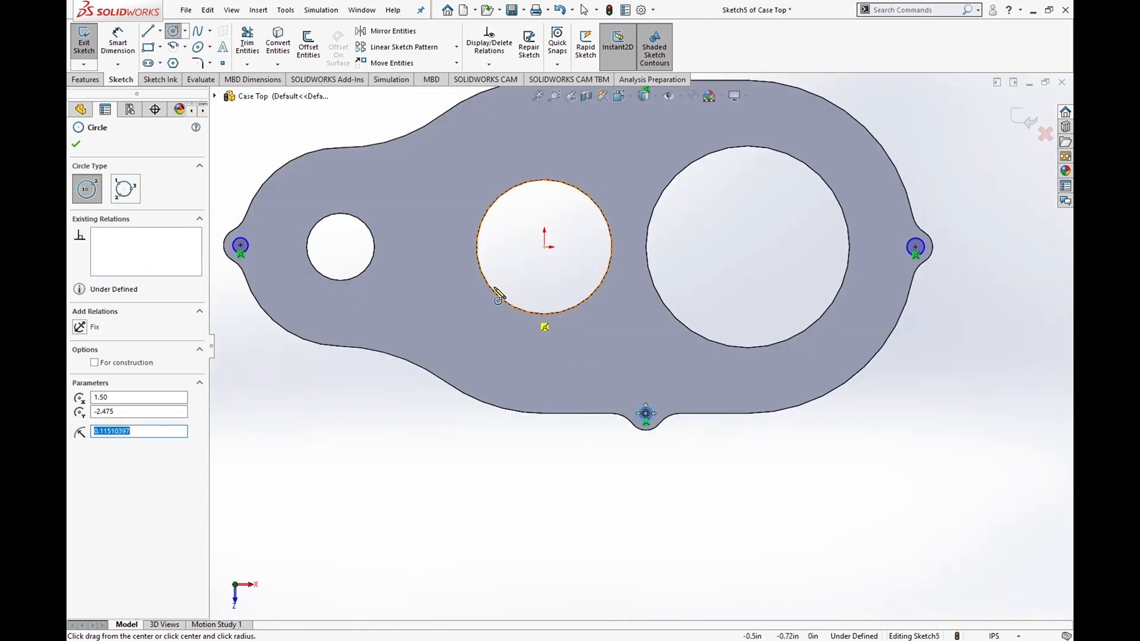
- Dimension the small-end boss circle to a diameter of 0.25 in
{"action": "left_click", "coordinate": [122, 57]}
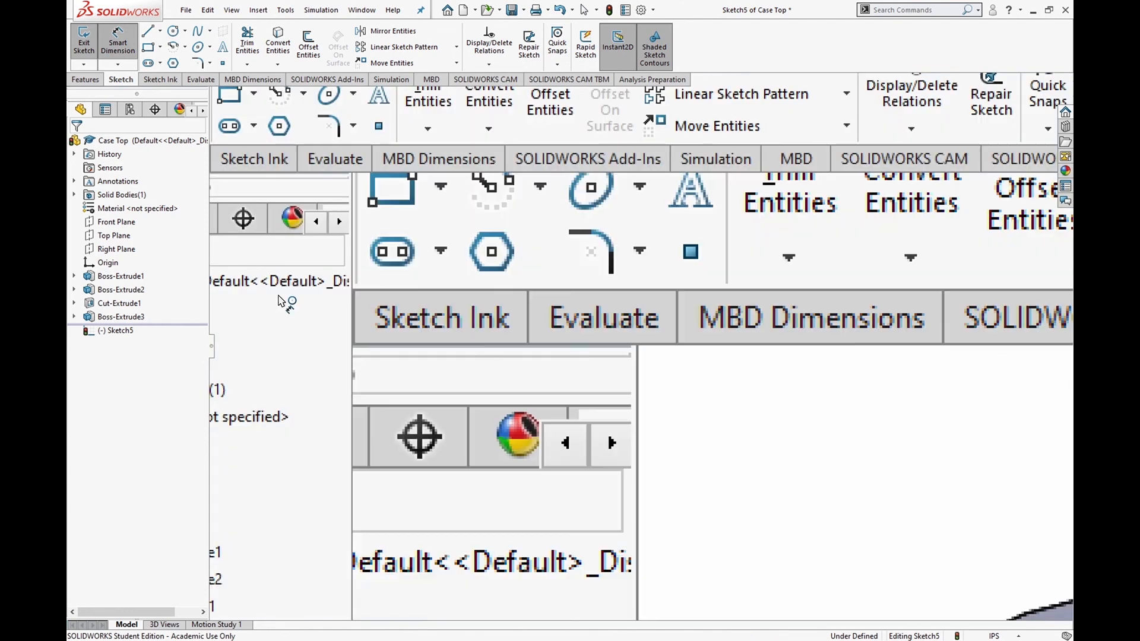
{"action": "left_click", "coordinate": [240, 245]}
{"action": "left_click", "coordinate": [249, 322]}
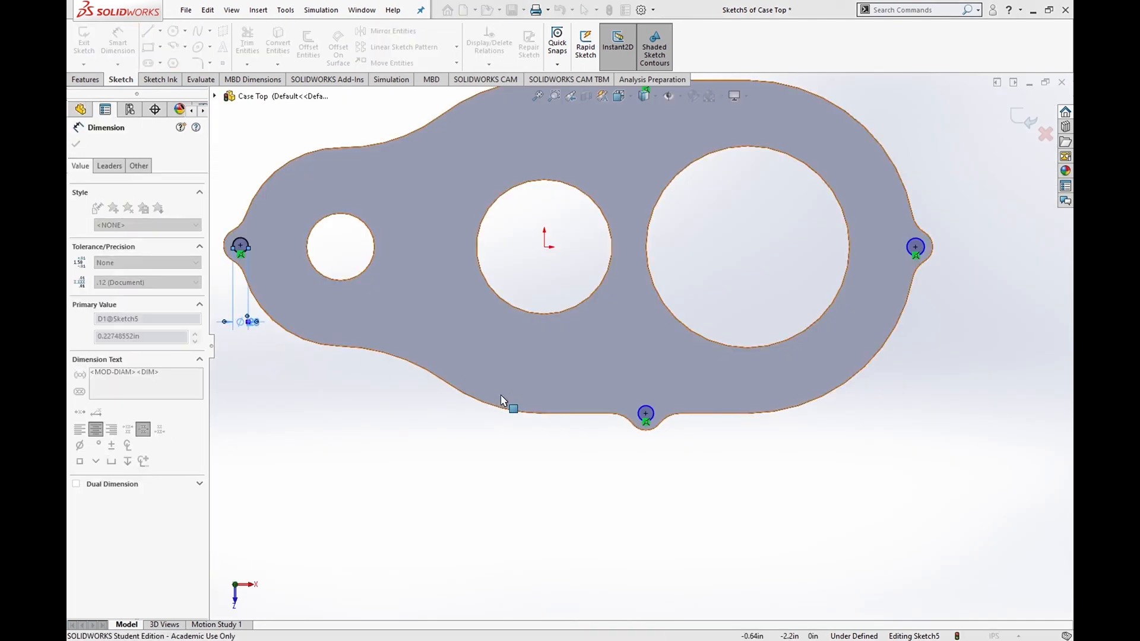
{"action": "type", "text": ".25"}
{"action": "key", "text": "Return"}
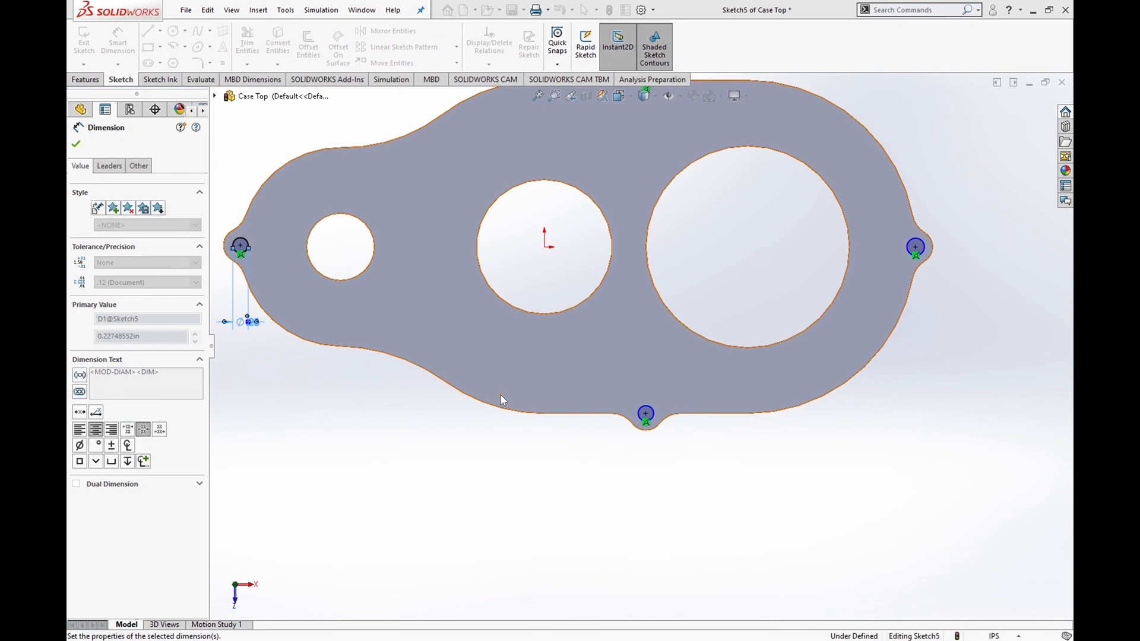
{"action": "scroll", "coordinate": [532, 369], "scroll_direction": "up", "scroll_amount": 1}
{"action": "key", "text": "Escape"}
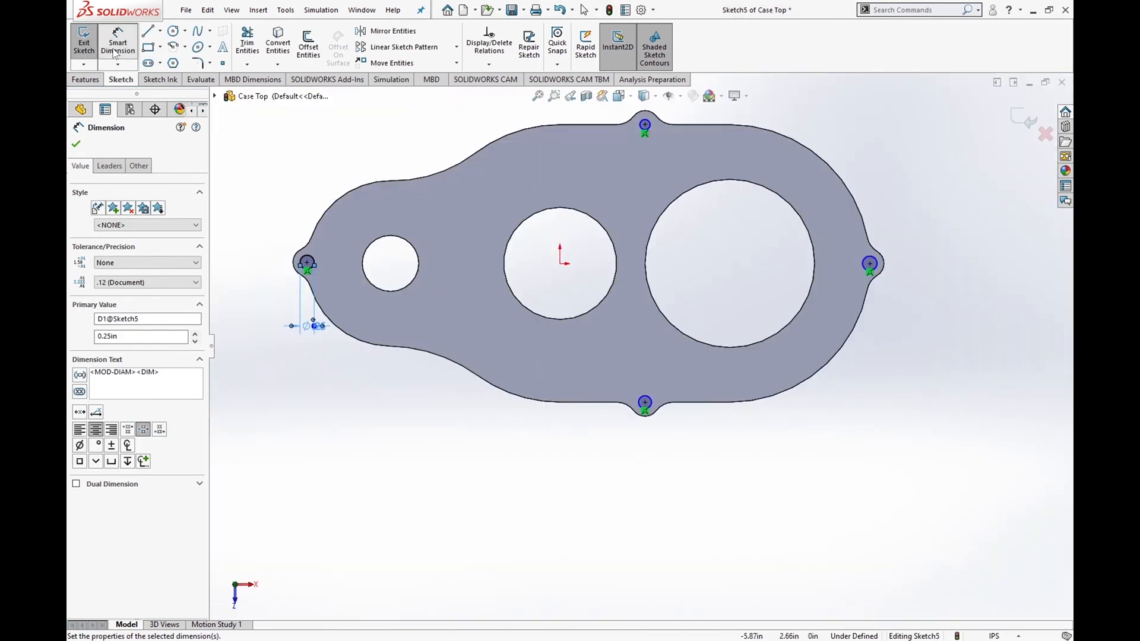
- Add an Equal relation between the four boss circles
{"action": "left_click", "coordinate": [307, 261]}
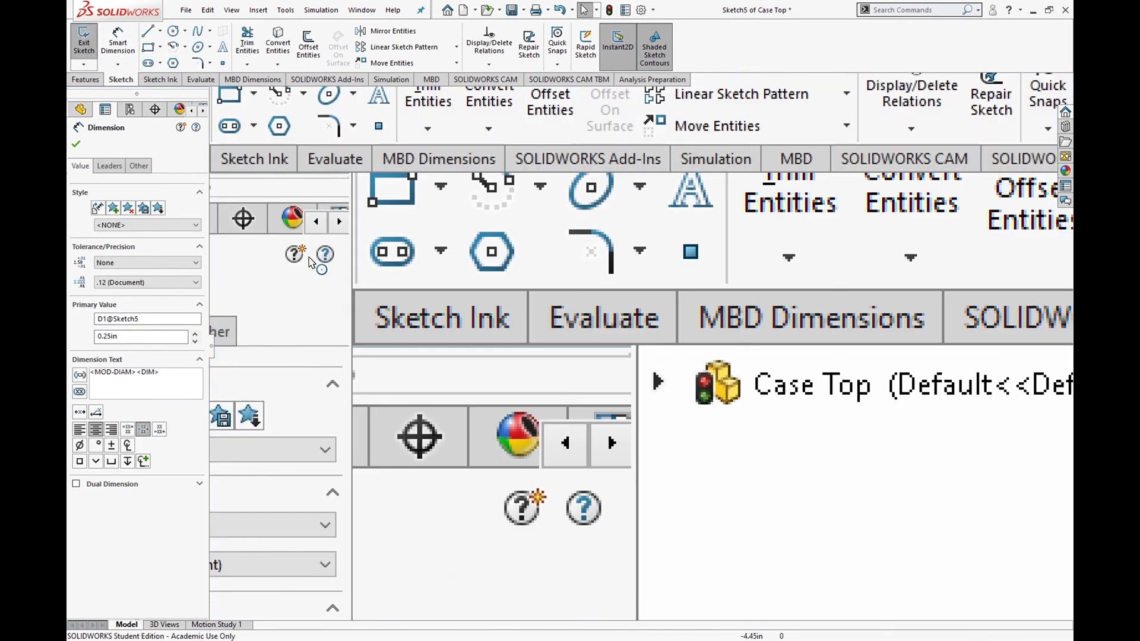
{"action": "left_click", "coordinate": [651, 130], "text": "ctrl"}
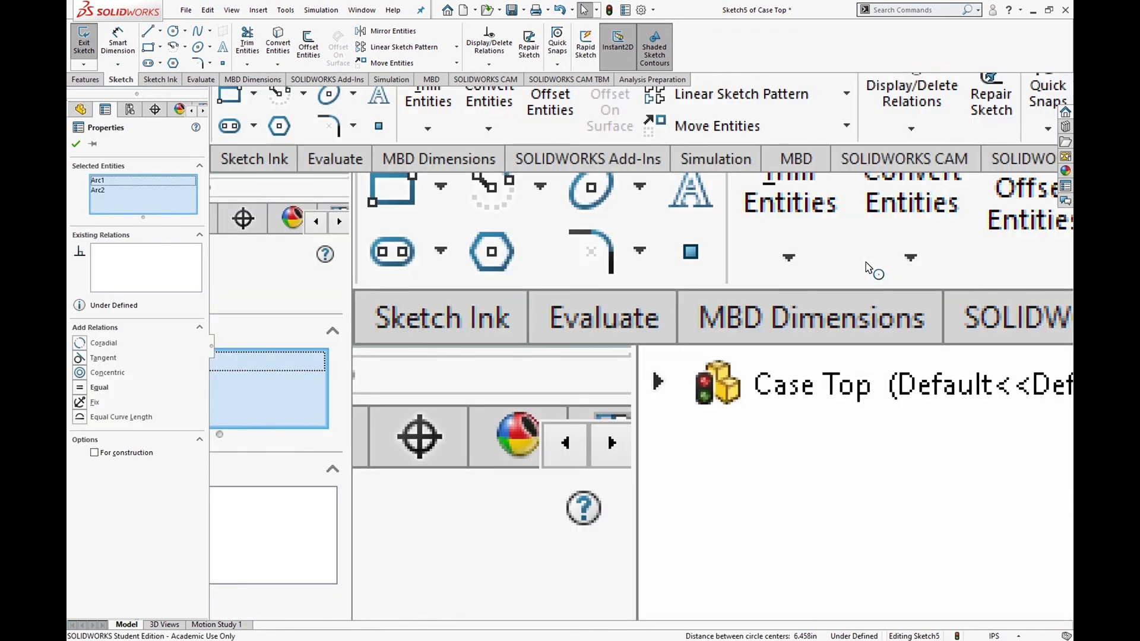
{"action": "left_click", "coordinate": [869, 263], "text": "ctrl"}
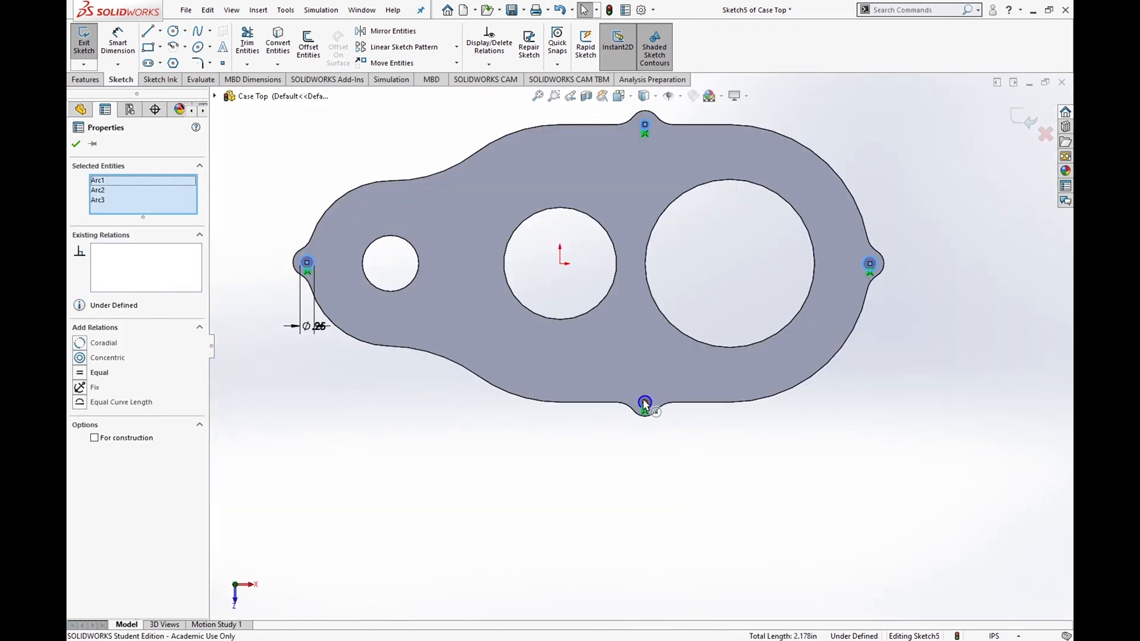
{"action": "left_click", "coordinate": [645, 403], "text": "ctrl"}
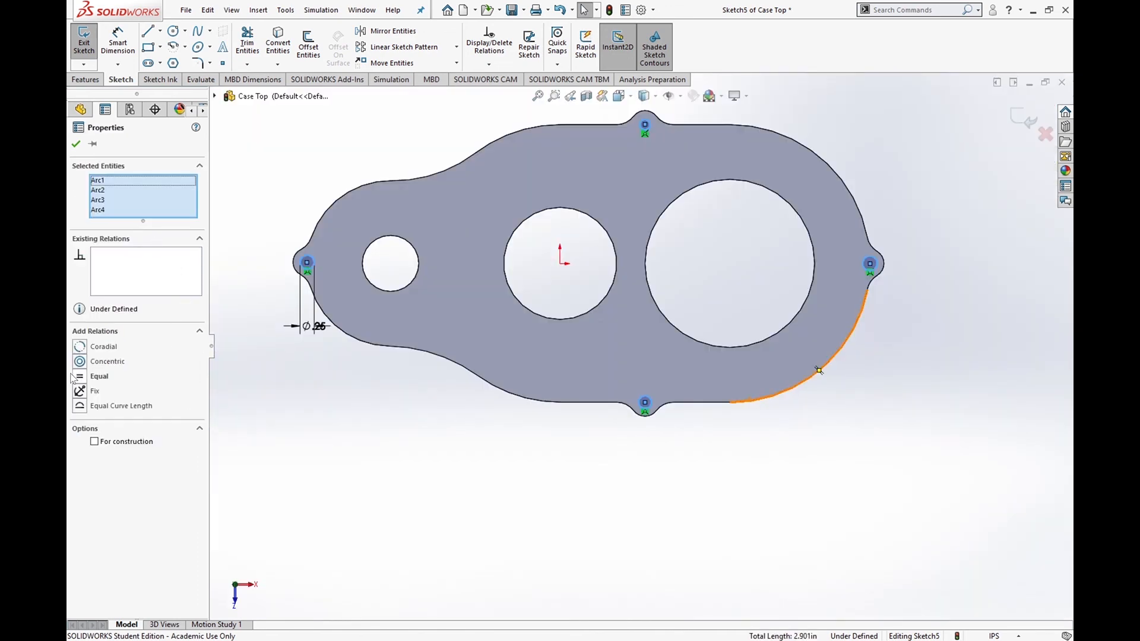
{"action": "left_click", "coordinate": [78, 376]}
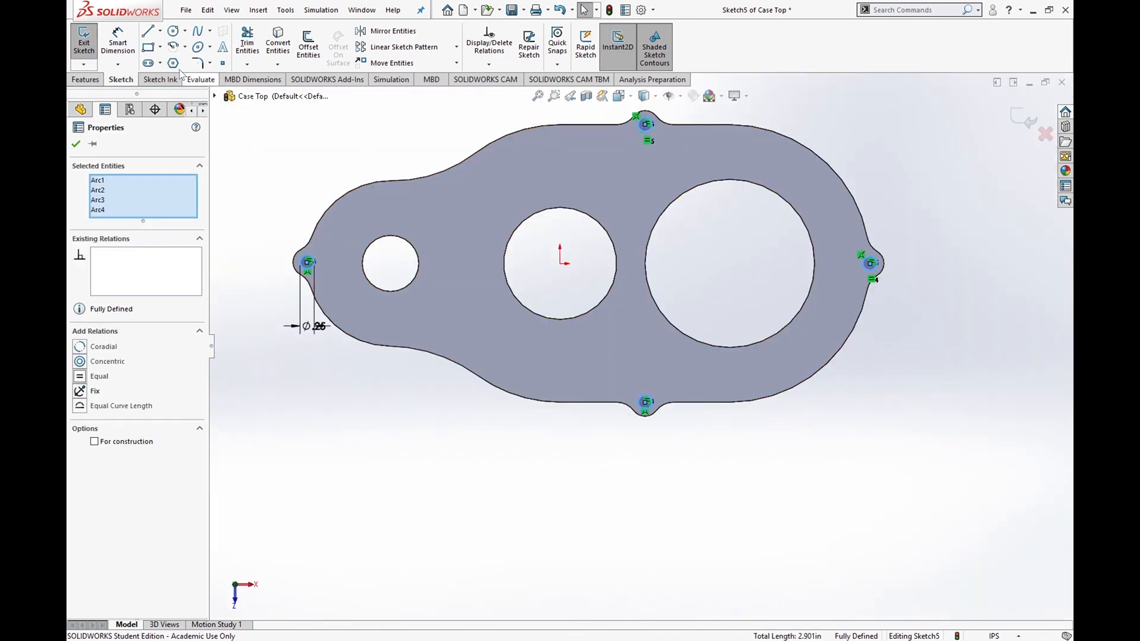
- Cut the four boss circles through the cover, and save and close the Case Top part to return to GB Assembly
{"action": "left_click", "coordinate": [85, 47]}
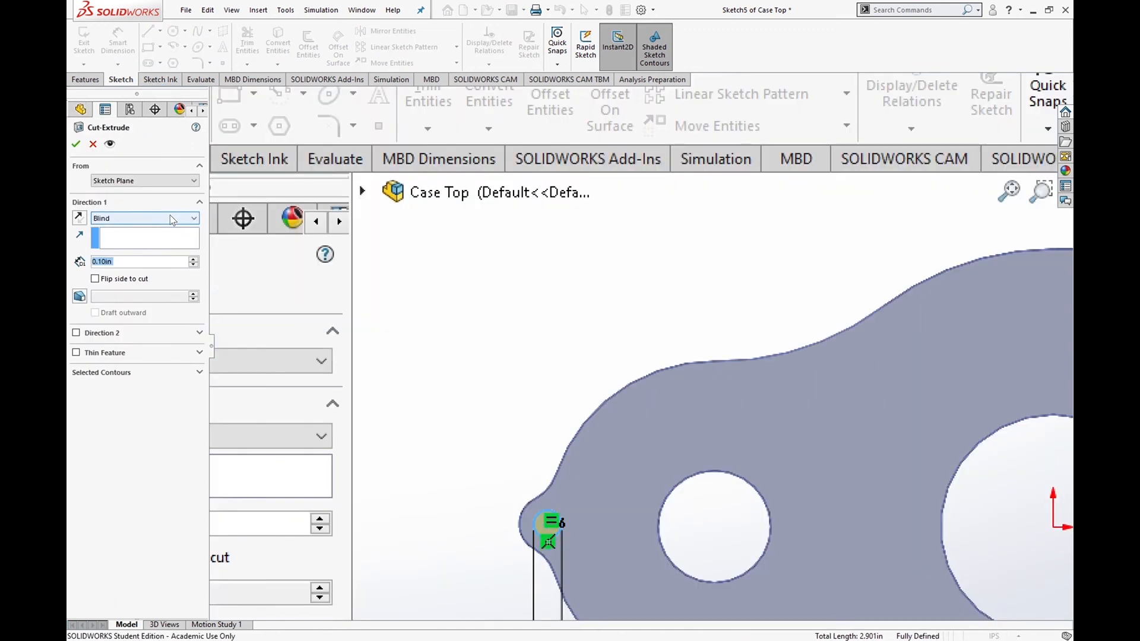
{"action": "left_click", "coordinate": [169, 216]}
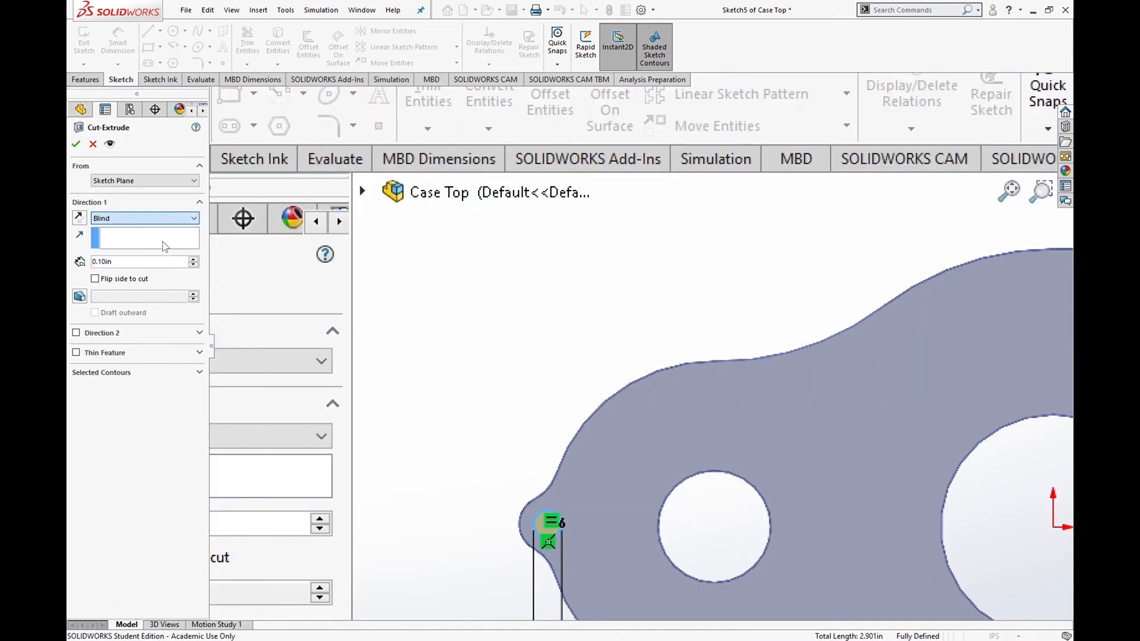
{"action": "left_click", "coordinate": [163, 240]}
{"action": "left_click", "coordinate": [77, 145]}
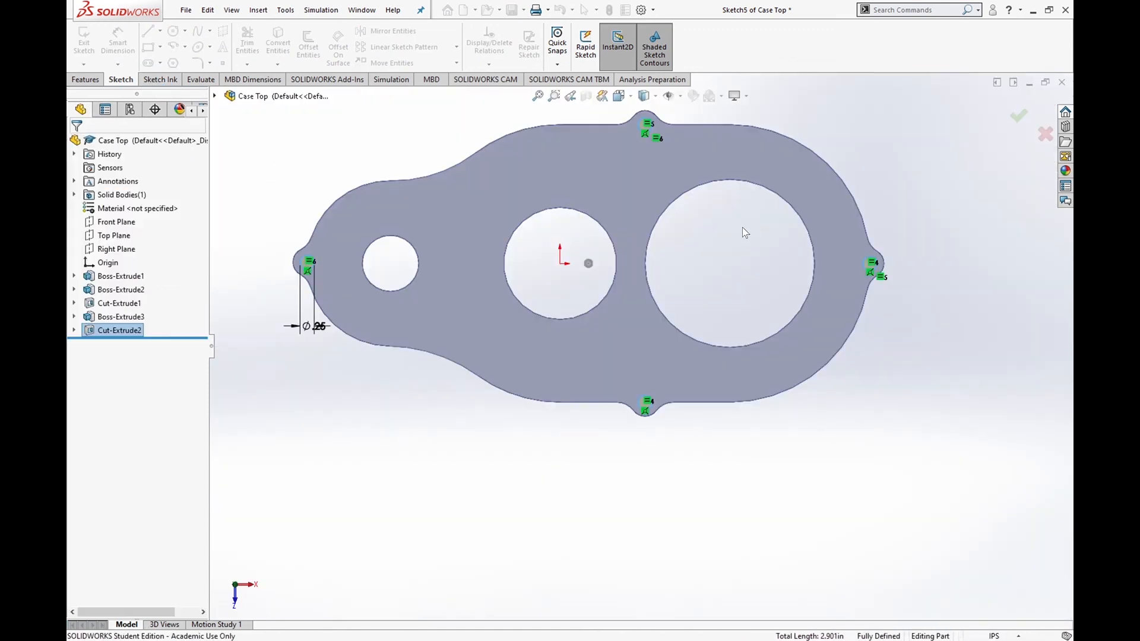
{"action": "left_click", "coordinate": [511, 9]}
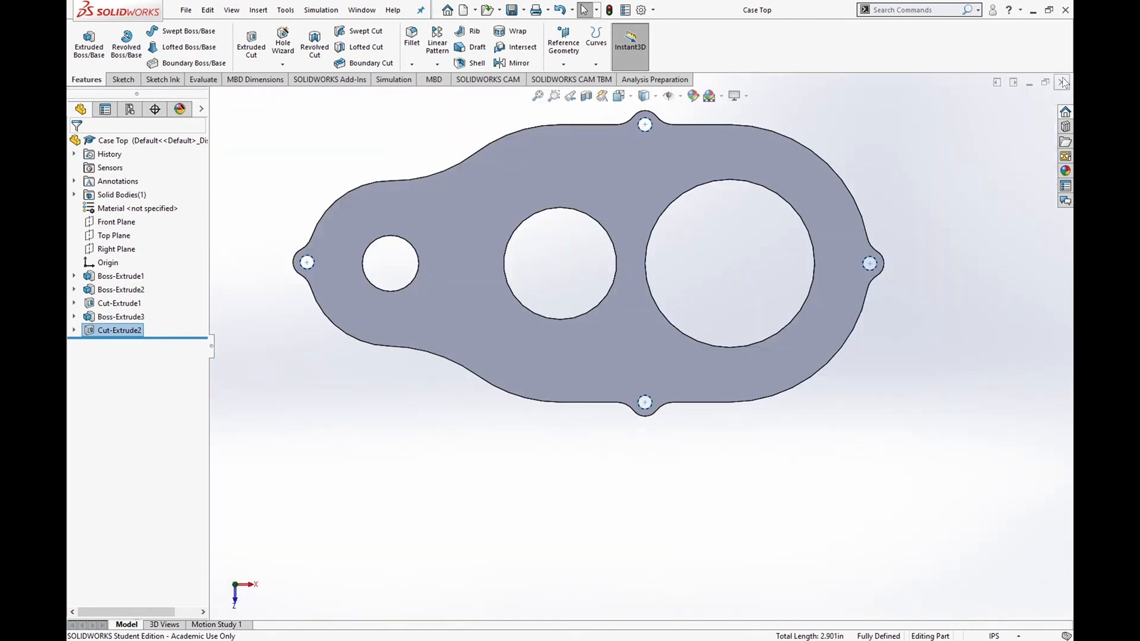
{"action": "left_click", "coordinate": [1062, 83]}
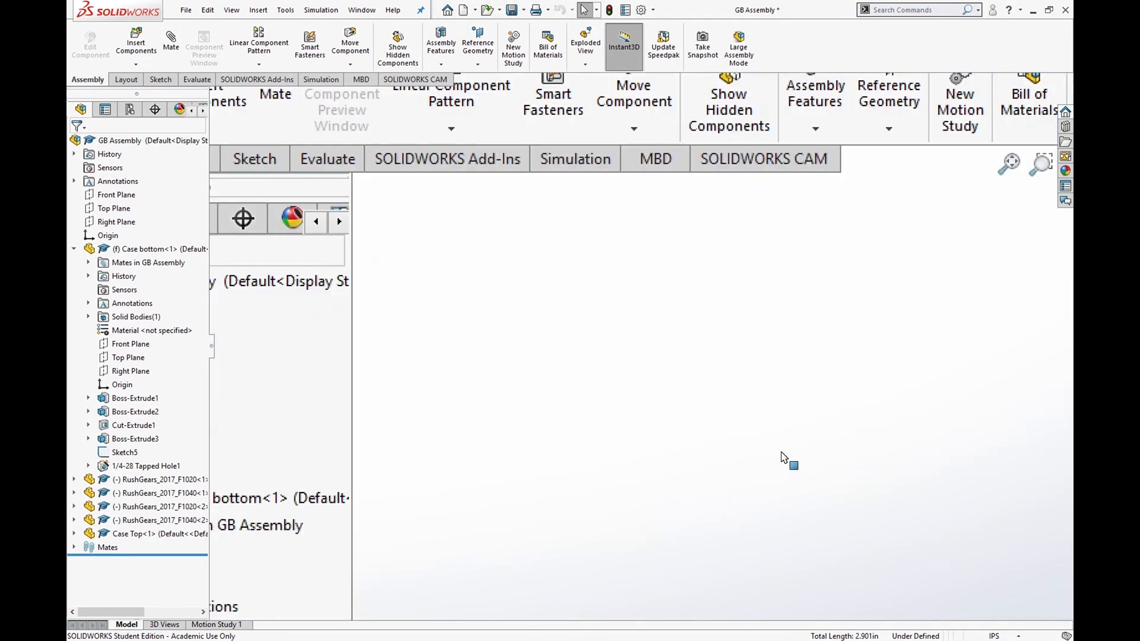
- Examine how the cover's screw holes line up with the tapped holes in the case, and view the whole gearbox assembly
{"action": "scroll", "coordinate": [675, 401], "scroll_direction": "down", "scroll_amount": 10}
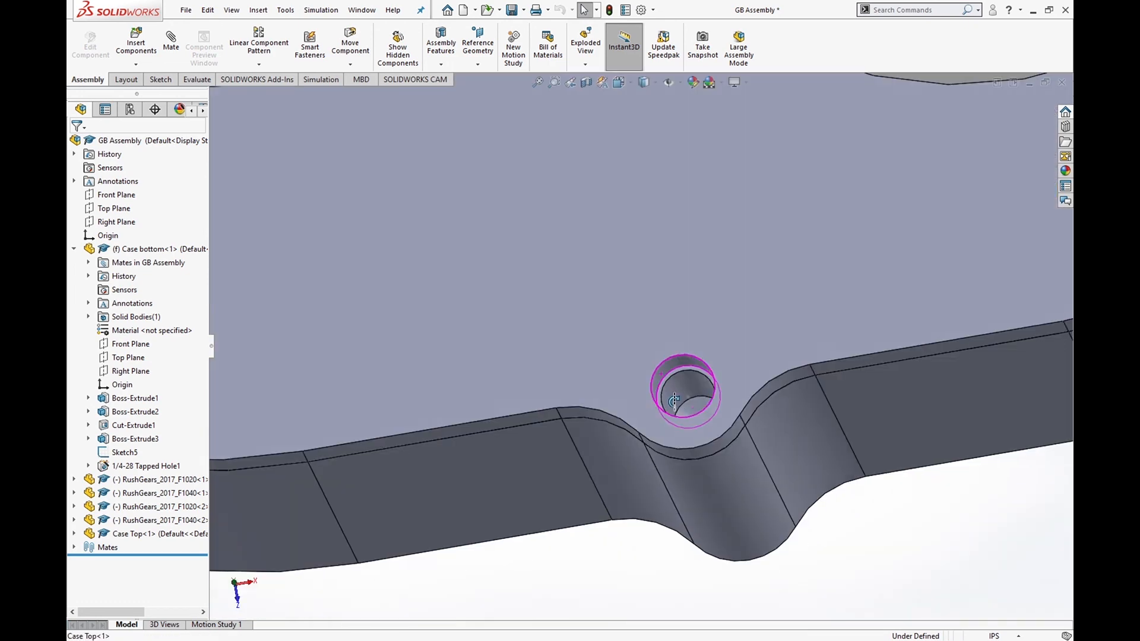
{"action": "mouse_move", "coordinate": [674, 401]}
{"action": "middle_mouse_down"}
{"action": "mouse_move", "coordinate": [677, 420]}
{"action": "mouse_move", "coordinate": [665, 424]}
{"action": "mouse_move", "coordinate": [685, 405]}
{"action": "mouse_move", "coordinate": [703, 421]}
{"action": "mouse_move", "coordinate": [672, 414]}
{"action": "middle_mouse_up"}
{"action": "scroll", "coordinate": [670, 422], "scroll_direction": "up", "scroll_amount": 1}
{"action": "scroll", "coordinate": [673, 413], "scroll_direction": "up", "scroll_amount": 2}
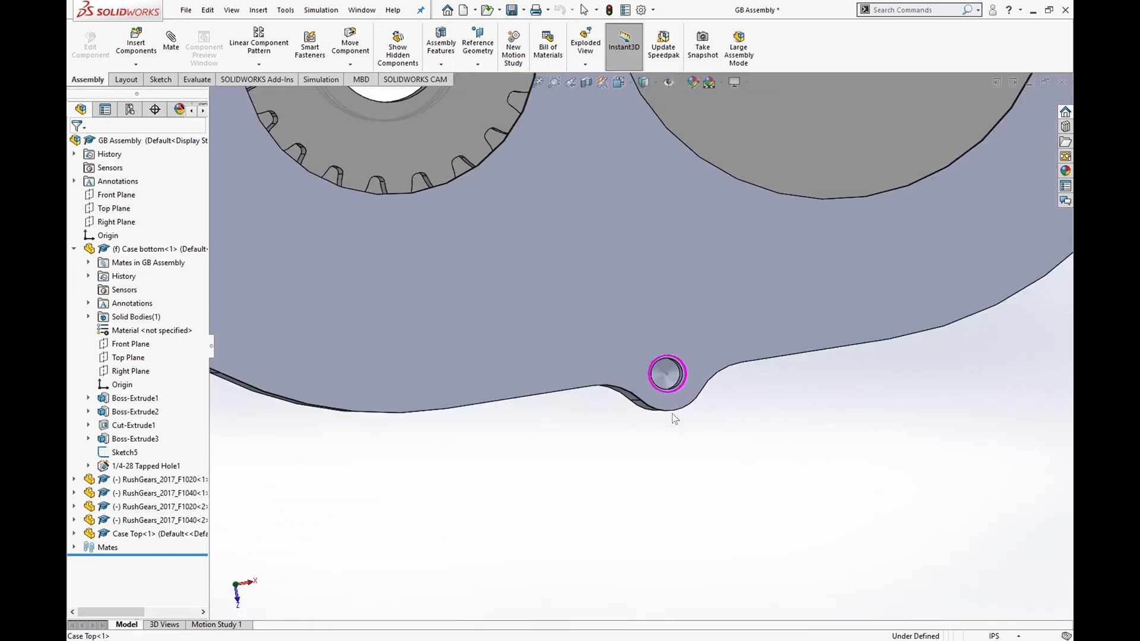
{"action": "scroll", "coordinate": [674, 414], "scroll_direction": "up", "scroll_amount": 5}
{"action": "scroll", "coordinate": [336, 275], "scroll_direction": "down", "scroll_amount": 2}
{"action": "scroll", "coordinate": [492, 311], "scroll_direction": "up", "scroll_amount": 5}
{"action": "middle_click_drag", "start_coordinate": [694, 185], "coordinate": [688, 387]}
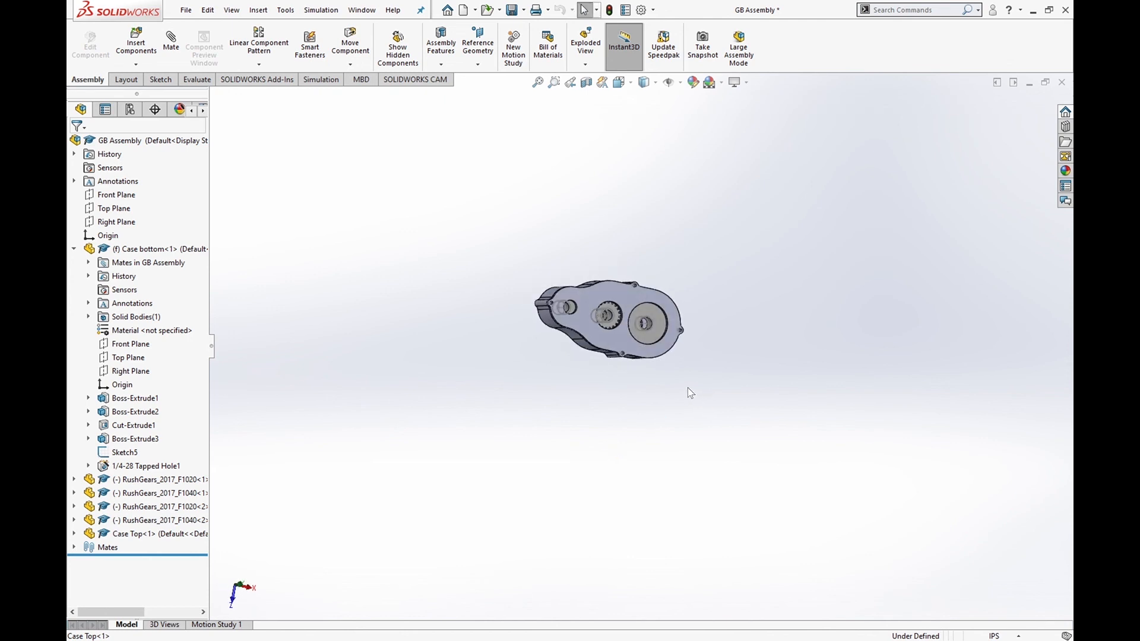
{"action": "scroll", "coordinate": [620, 334], "scroll_direction": "down", "scroll_amount": 6}
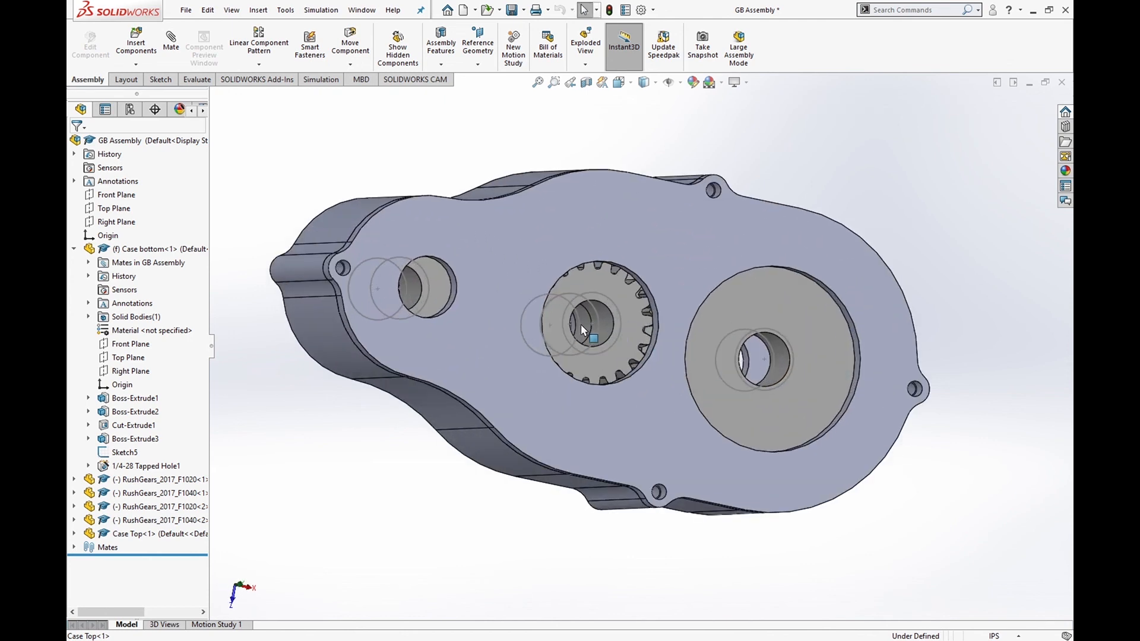